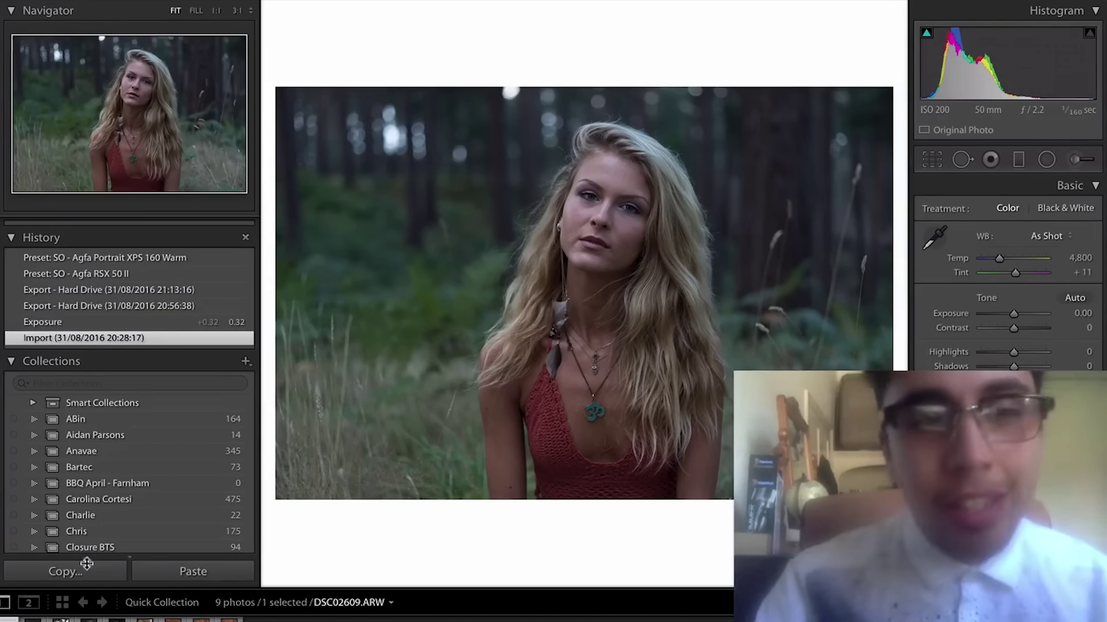
# Step: Review the brick-wall and graffiti-wall portraits one by one and return to the forest portrait DSC02609.ARW
pyautogui.moveTo(1041, 14)
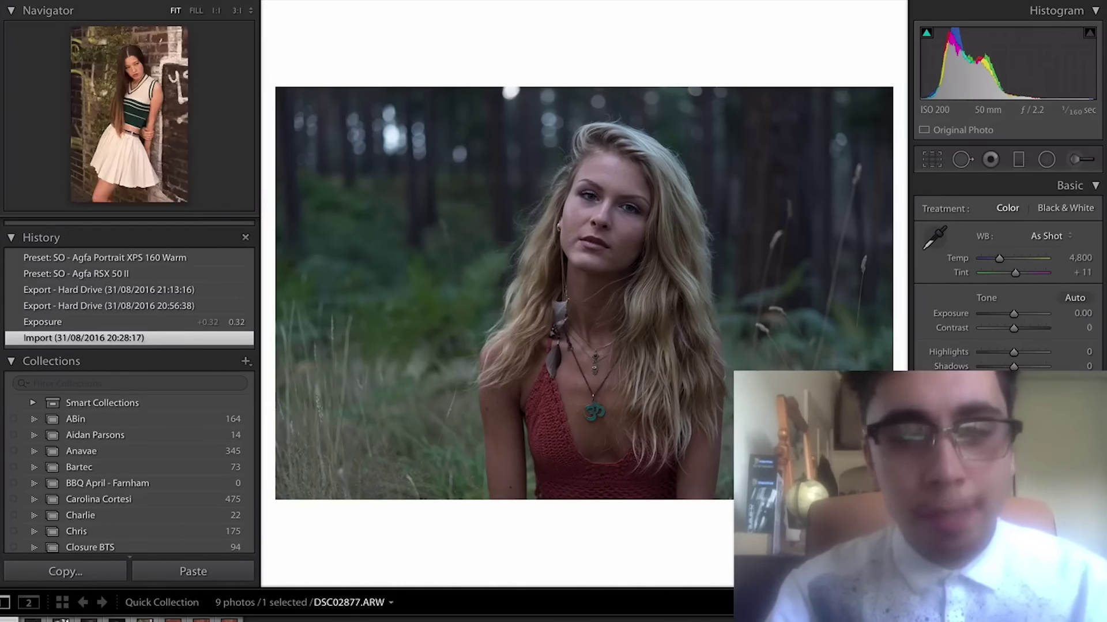
pyautogui.click(144, 619)
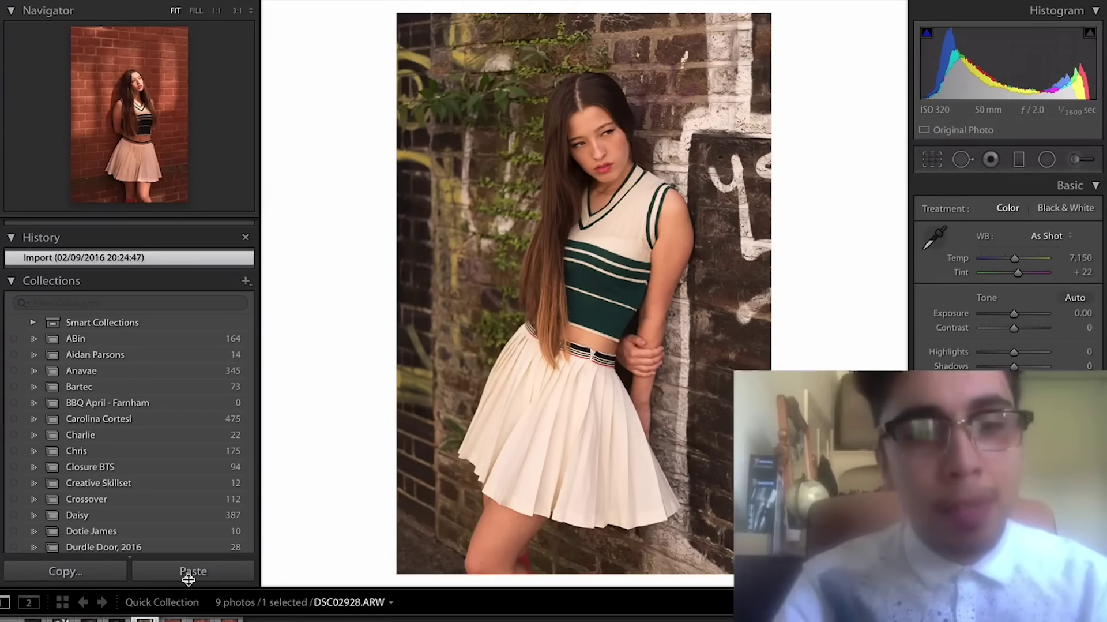
pyautogui.press('Right')
pyautogui.press('Right')
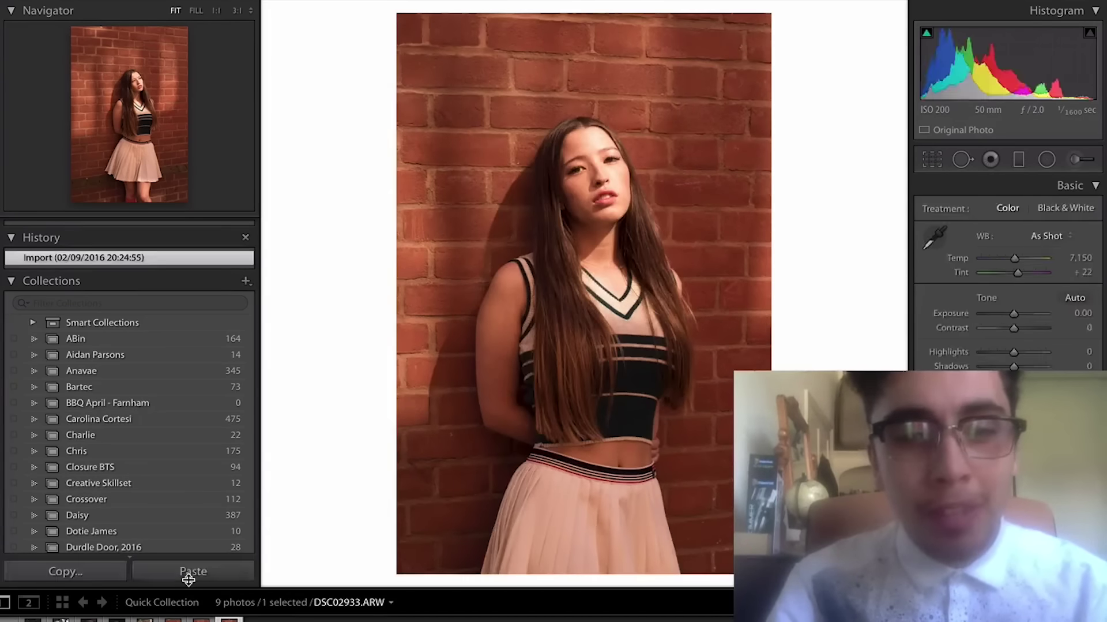
pyautogui.press('Right')
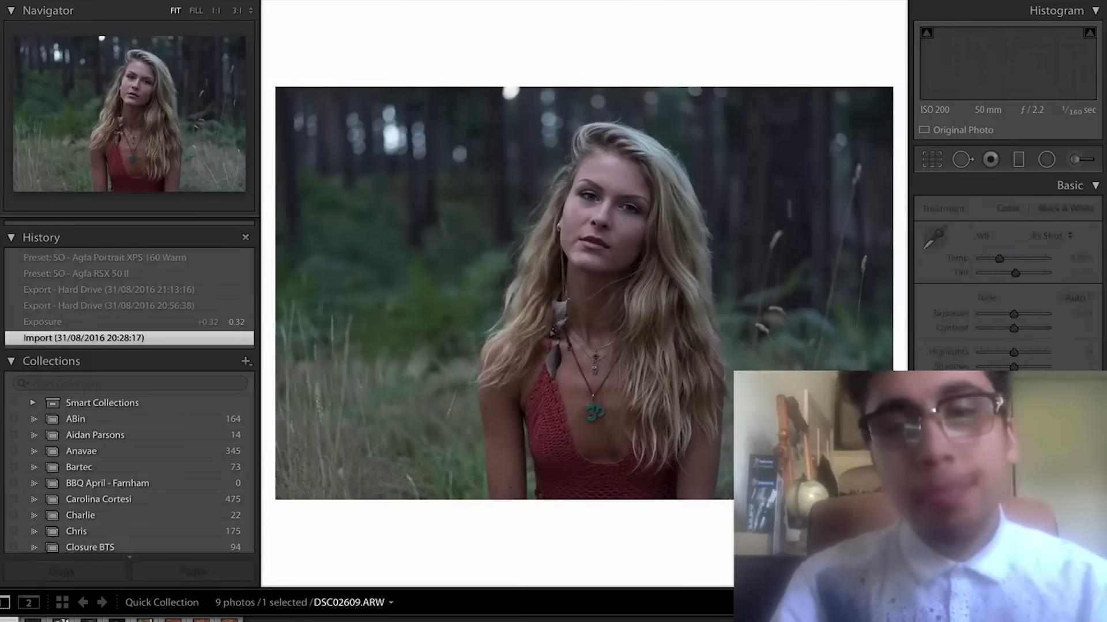
# Step: Look through the VSCO Film 07 - Sony presets from Agfa Optima to Kodak TRI-X and preview them on the forest portrait
pyautogui.moveTo(934, 6)
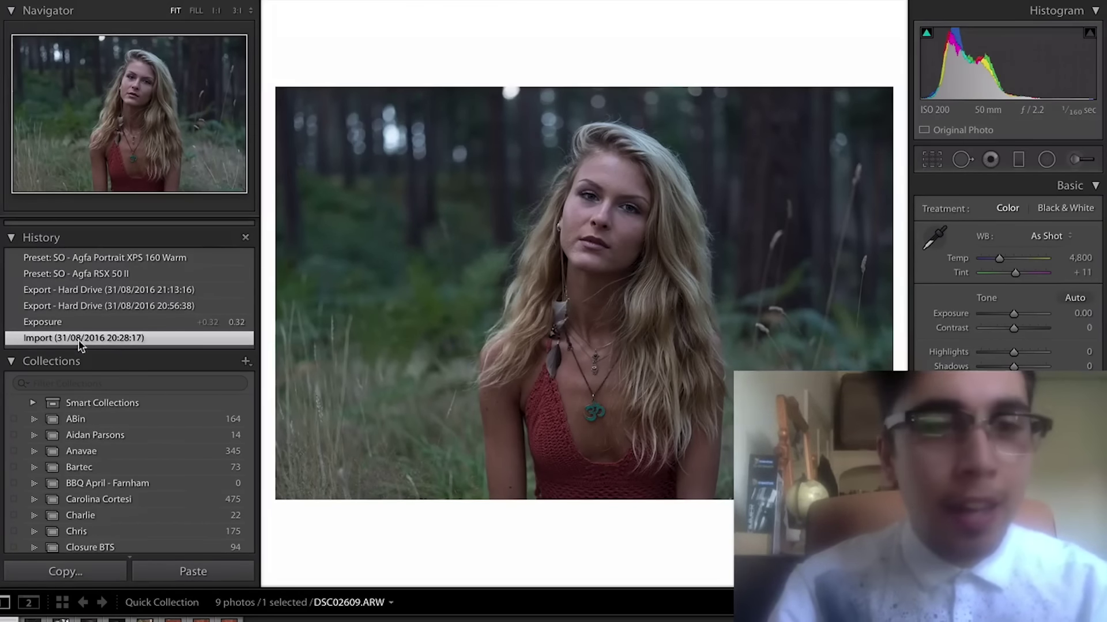
pyautogui.scroll(5, 133, 302)
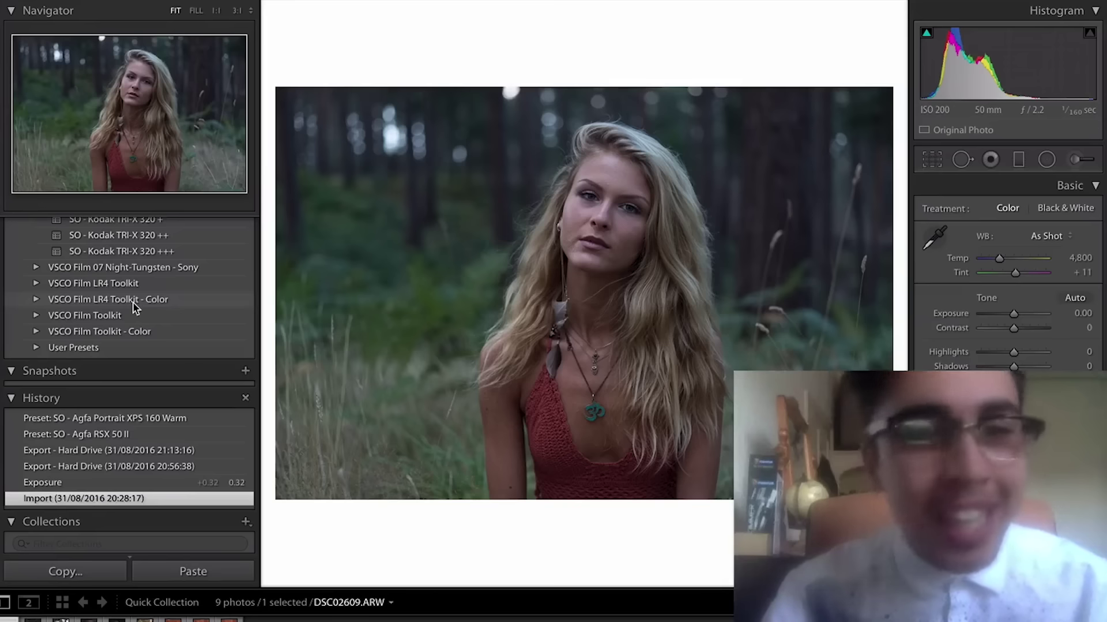
pyautogui.scroll(5, 134, 306)
pyautogui.scroll(10, 134, 307)
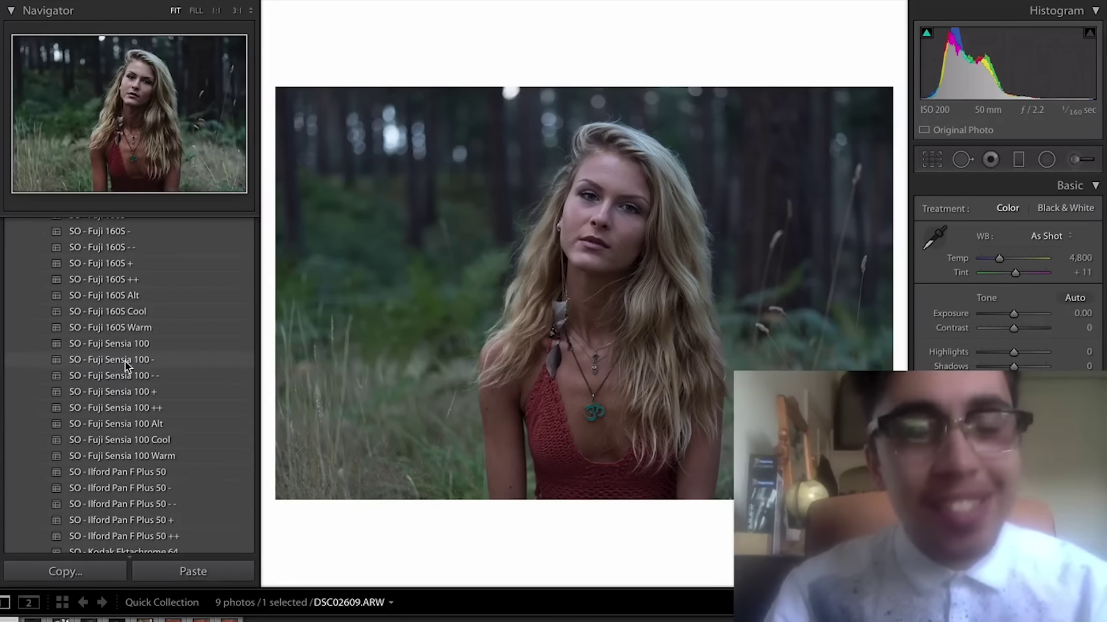
pyautogui.scroll(1, 125, 360)
pyautogui.scroll(1, 124, 360)
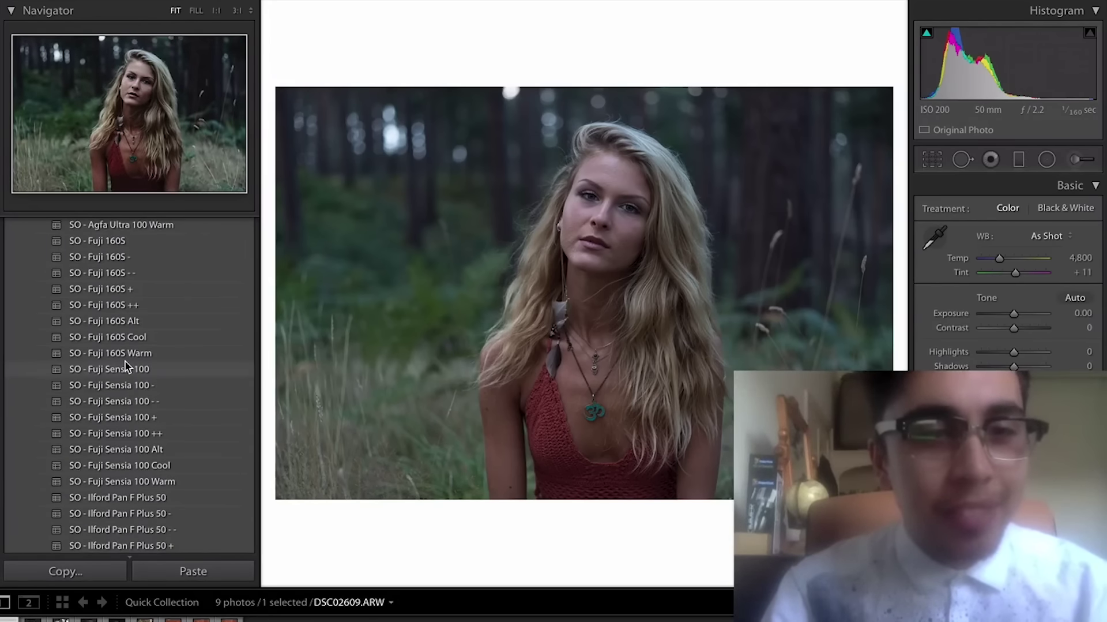
pyautogui.scroll(4, 125, 359)
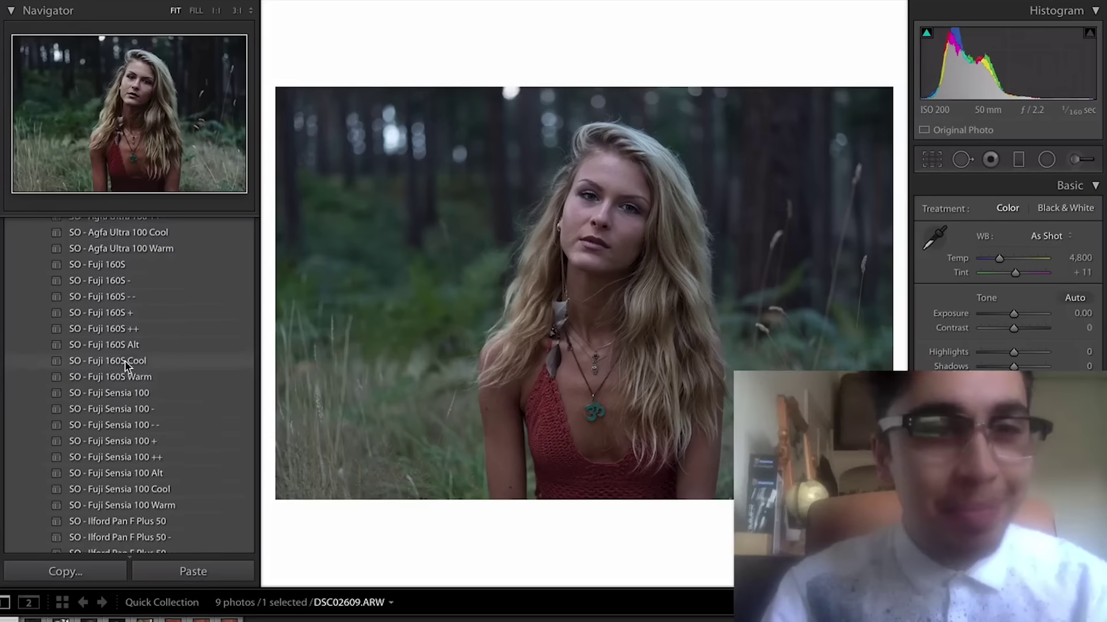
pyautogui.scroll(20, 125, 359)
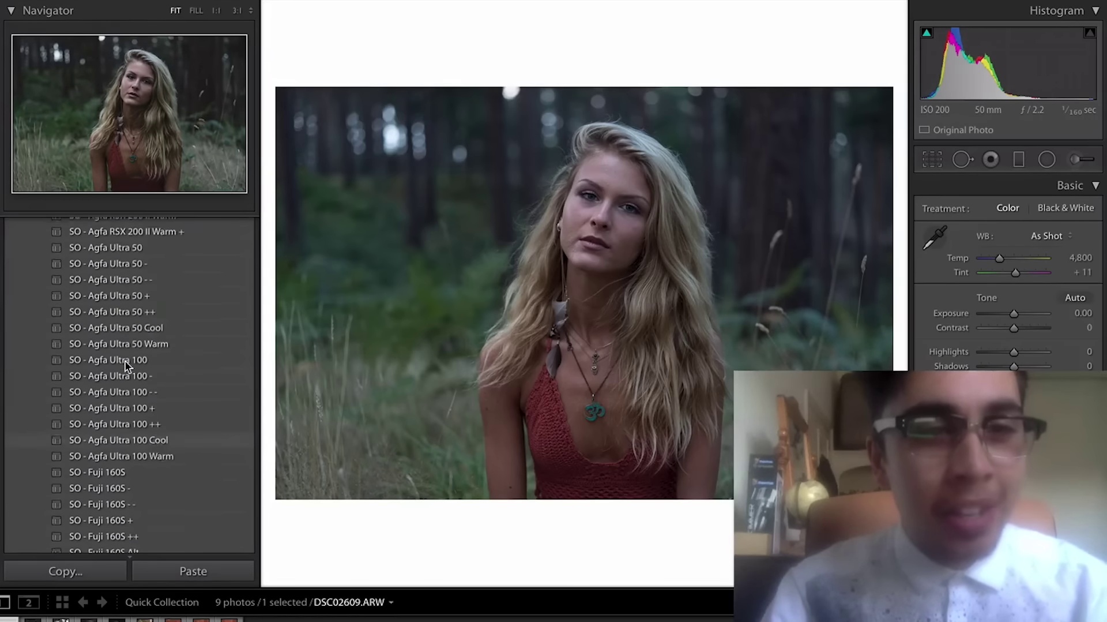
pyautogui.scroll(20, 124, 365)
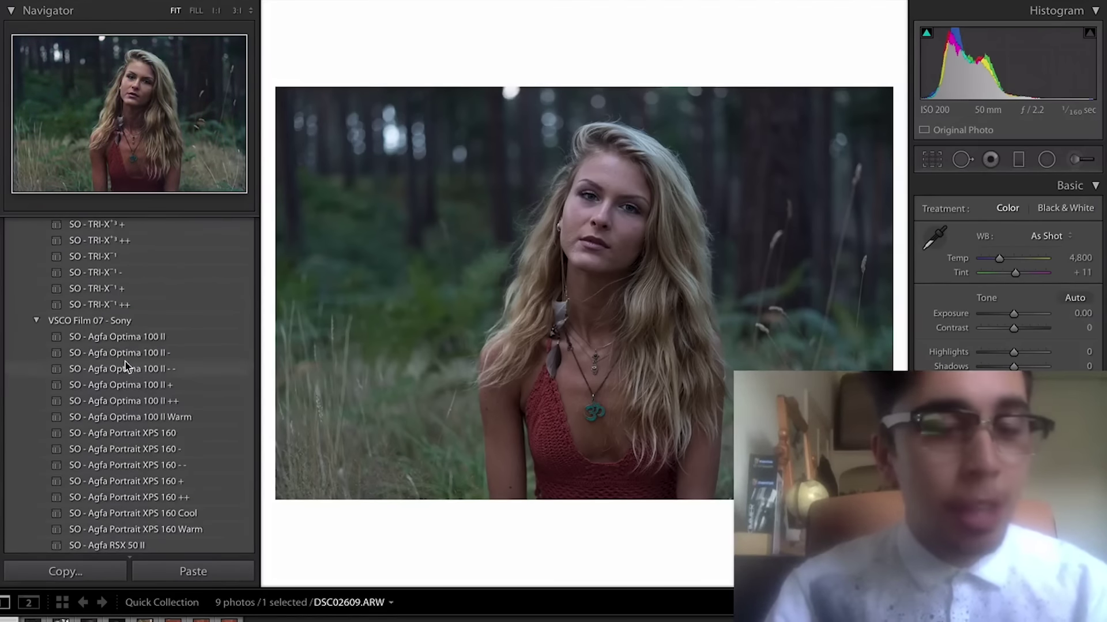
pyautogui.scroll(1, 85, 329)
pyautogui.scroll(3, 85, 329)
pyautogui.scroll(-19, 85, 328)
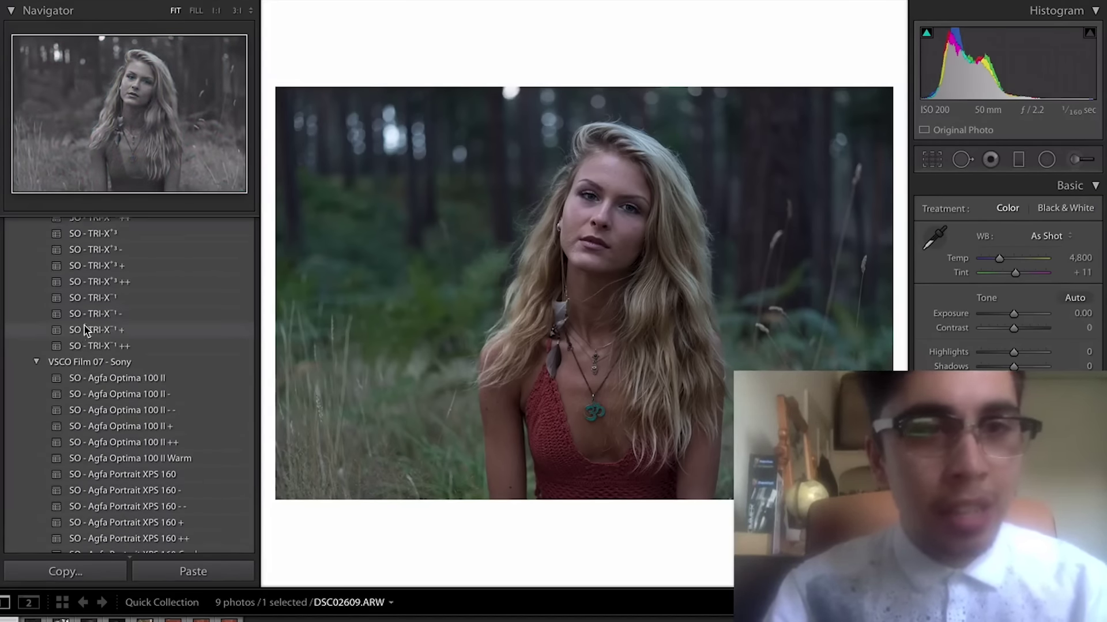
pyautogui.scroll(-20, 84, 329)
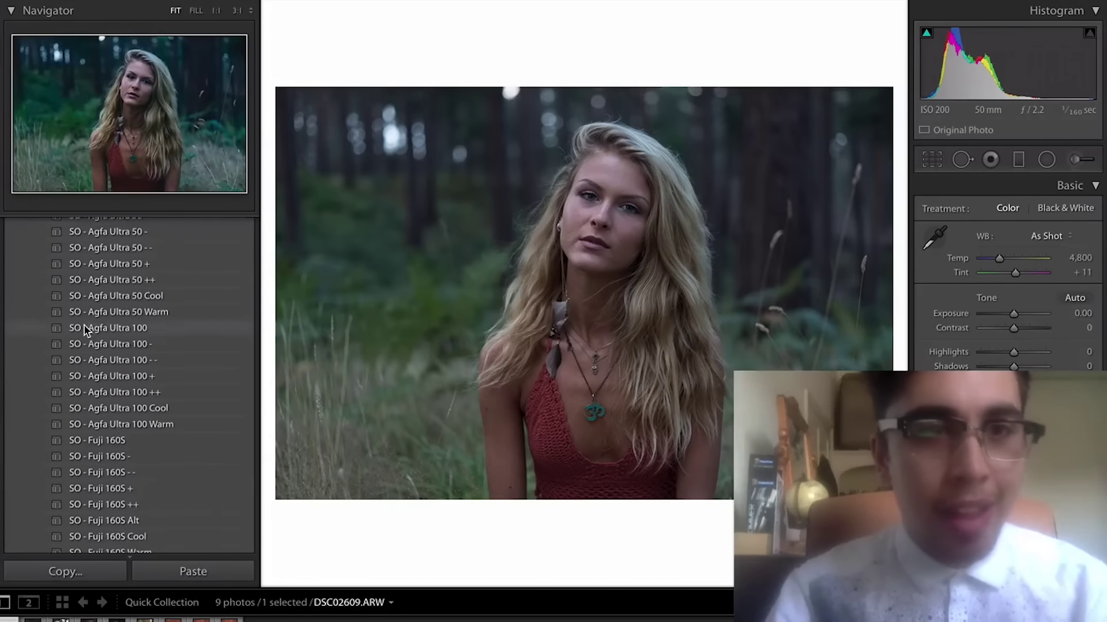
pyautogui.scroll(-14, 85, 329)
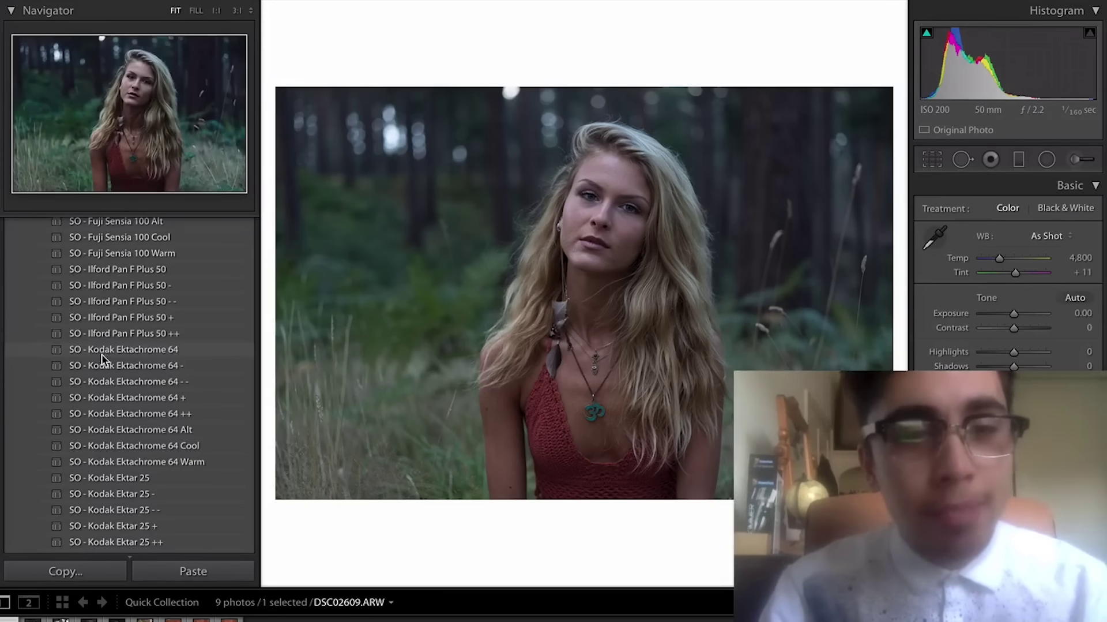
pyautogui.scroll(-6, 102, 354)
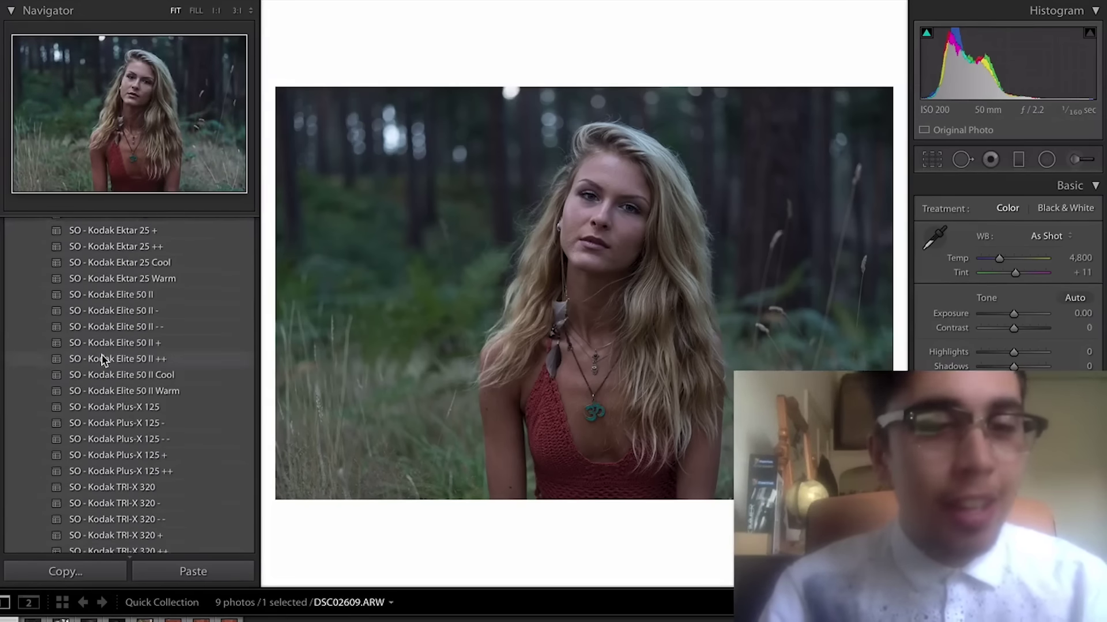
# Step: Apply the SO - Kodak Ektachrome 64 + preset to the forest portrait and raise its Shadows to +62
pyautogui.scroll(5, 102, 354)
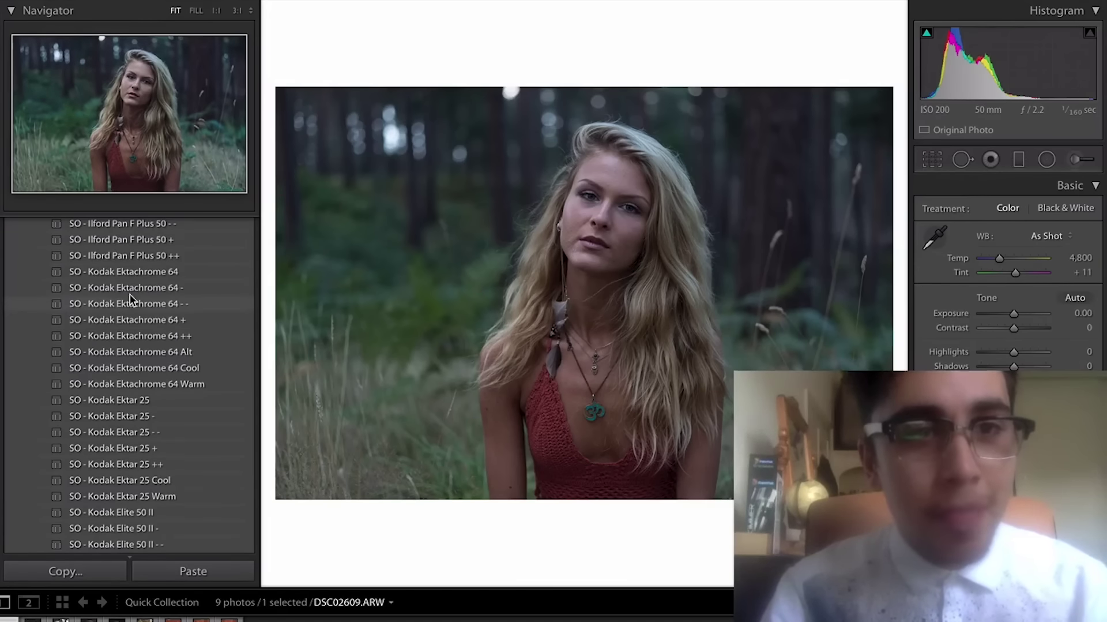
pyautogui.click(128, 321)
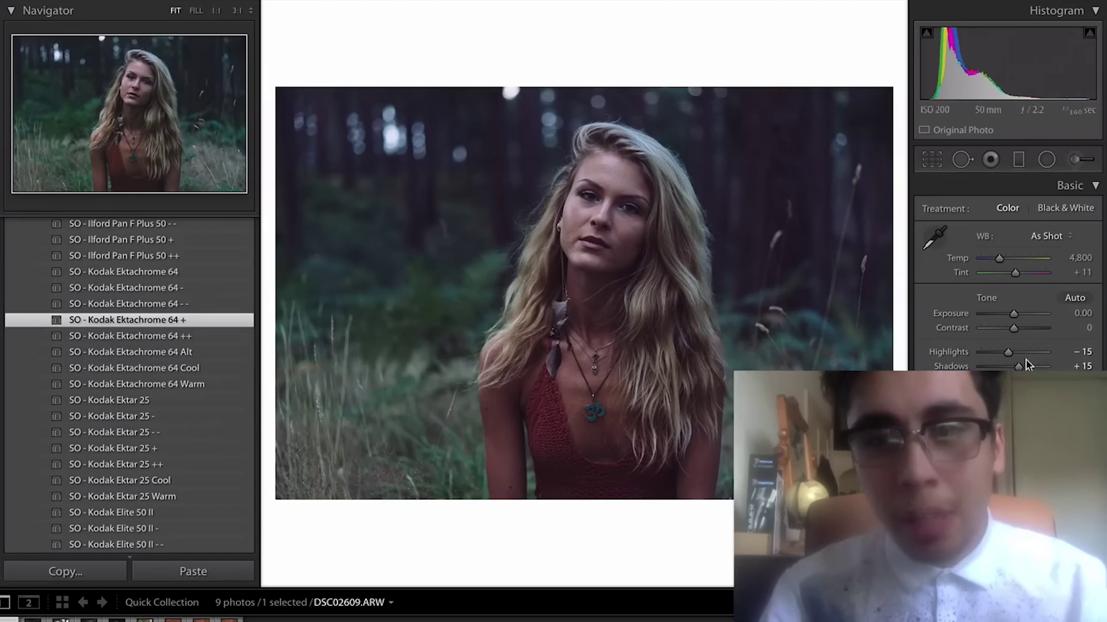
pyautogui.moveTo(1019, 365)
pyautogui.mouseDown()
pyautogui.moveTo(1053, 357)
pyautogui.moveTo(1035, 365)
pyautogui.mouseUp()
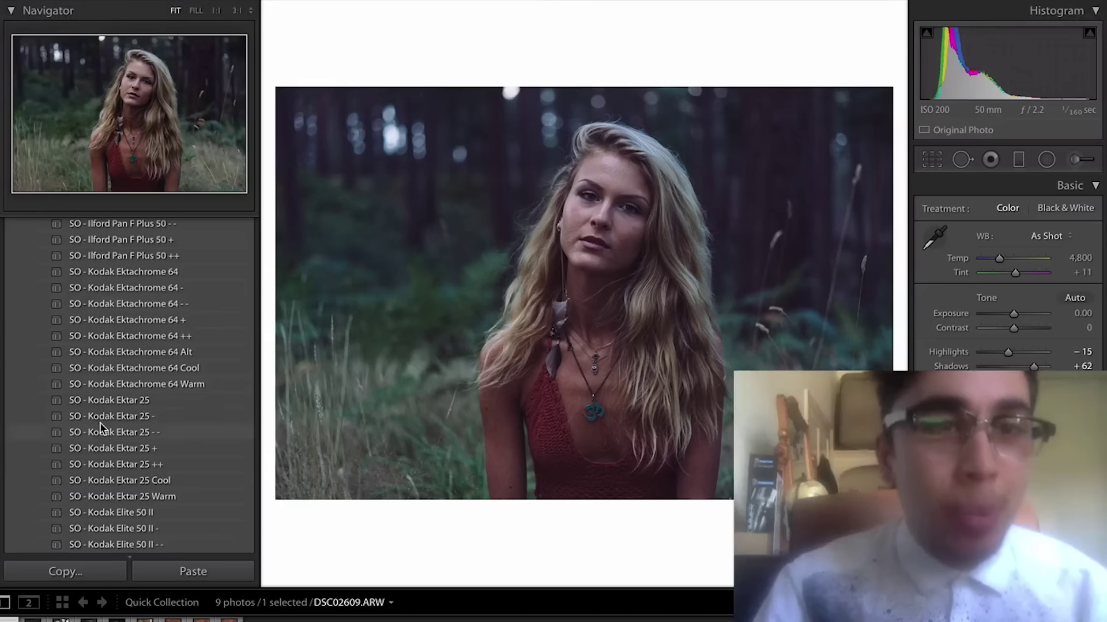
# Step: Look over the neighbouring Kodak, Ilford and Fuji presets and inspect the grass beside the subject at 1:1 zoom
pyautogui.scroll(-3, 99, 421)
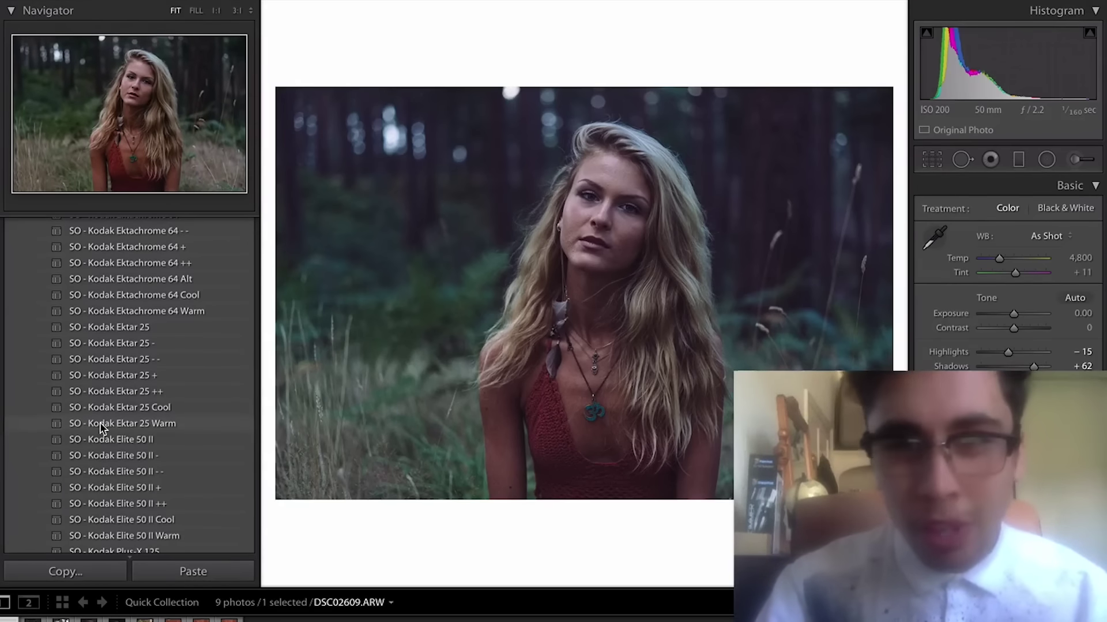
pyautogui.scroll(-4, 116, 382)
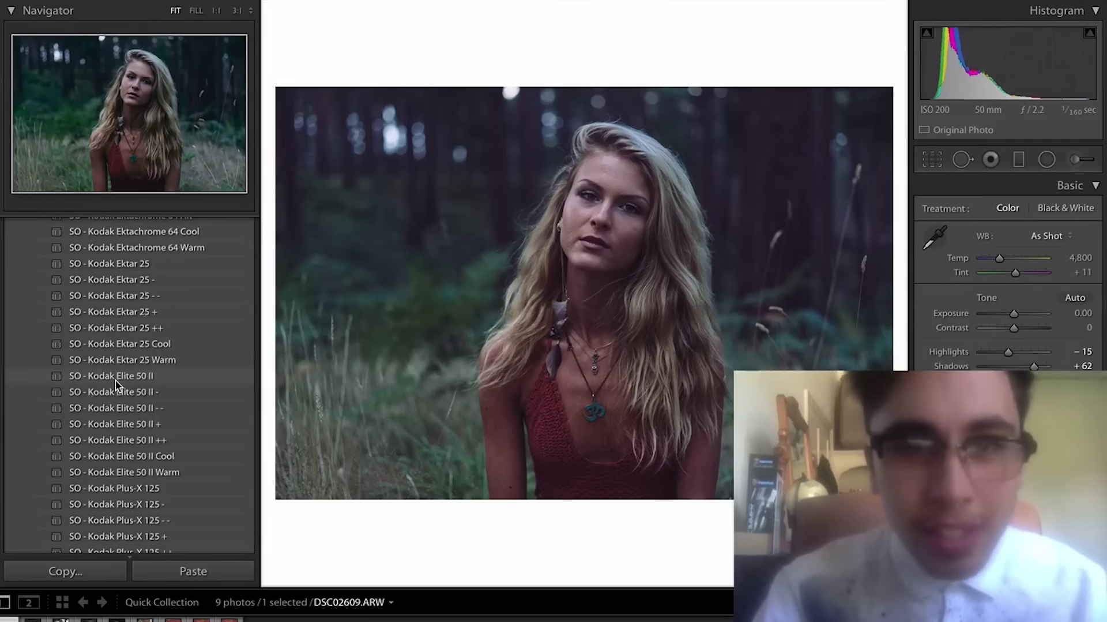
pyautogui.scroll(9, 115, 380)
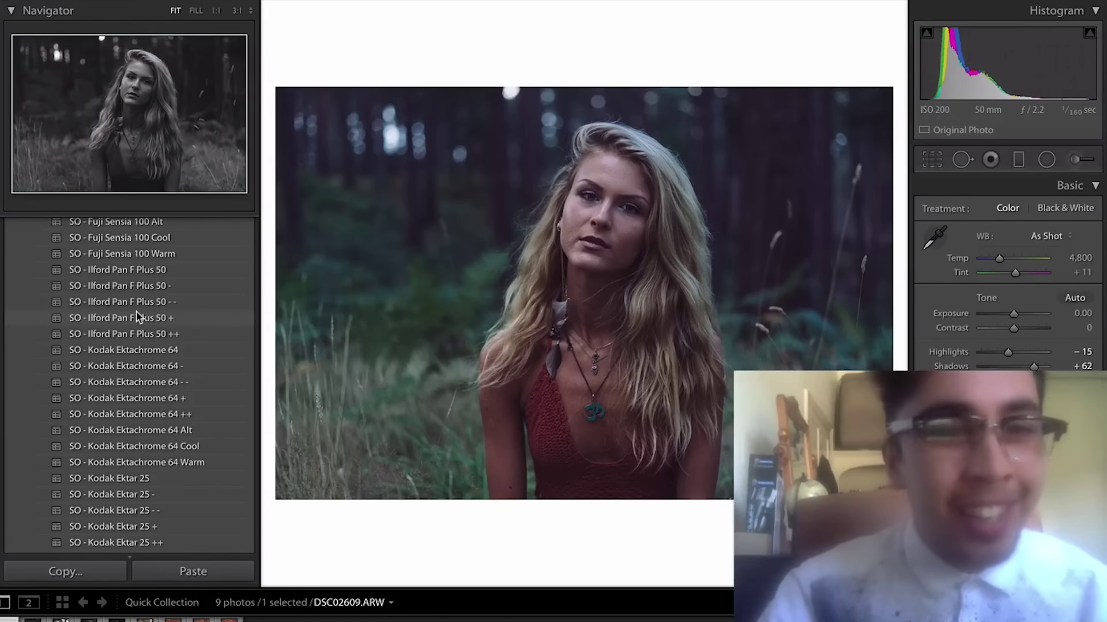
pyautogui.scroll(3, 137, 311)
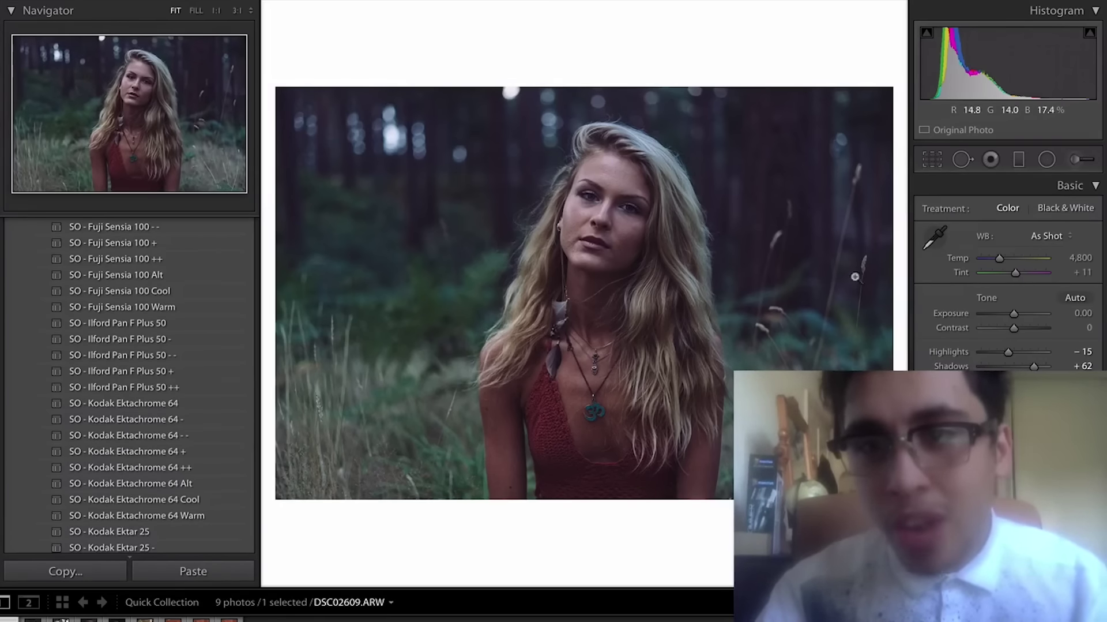
pyautogui.click(856, 276)
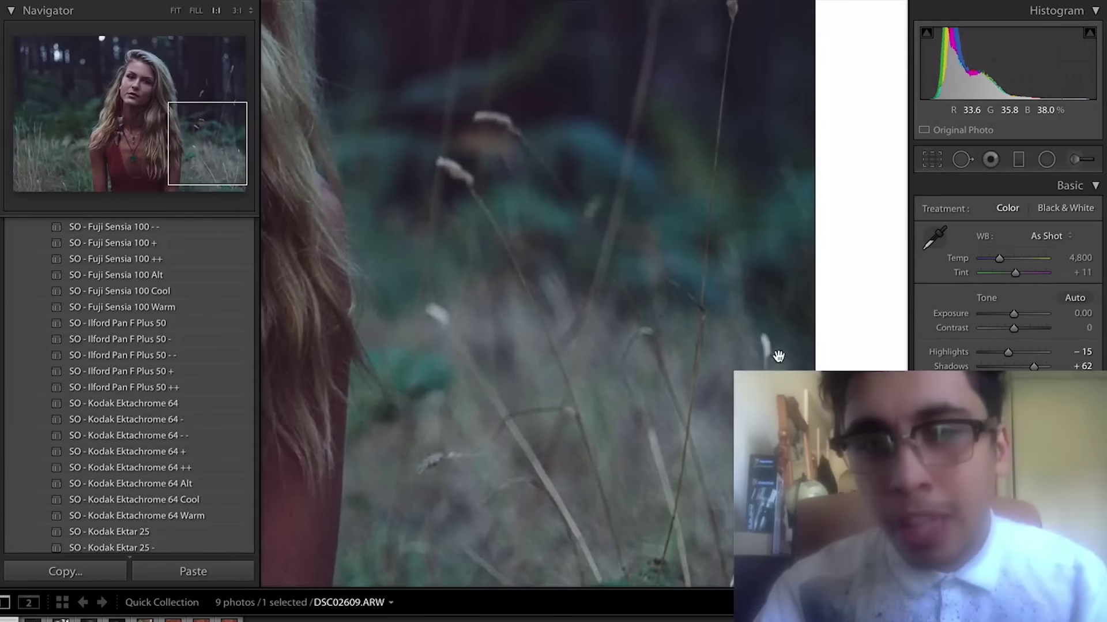
pyautogui.click(778, 355)
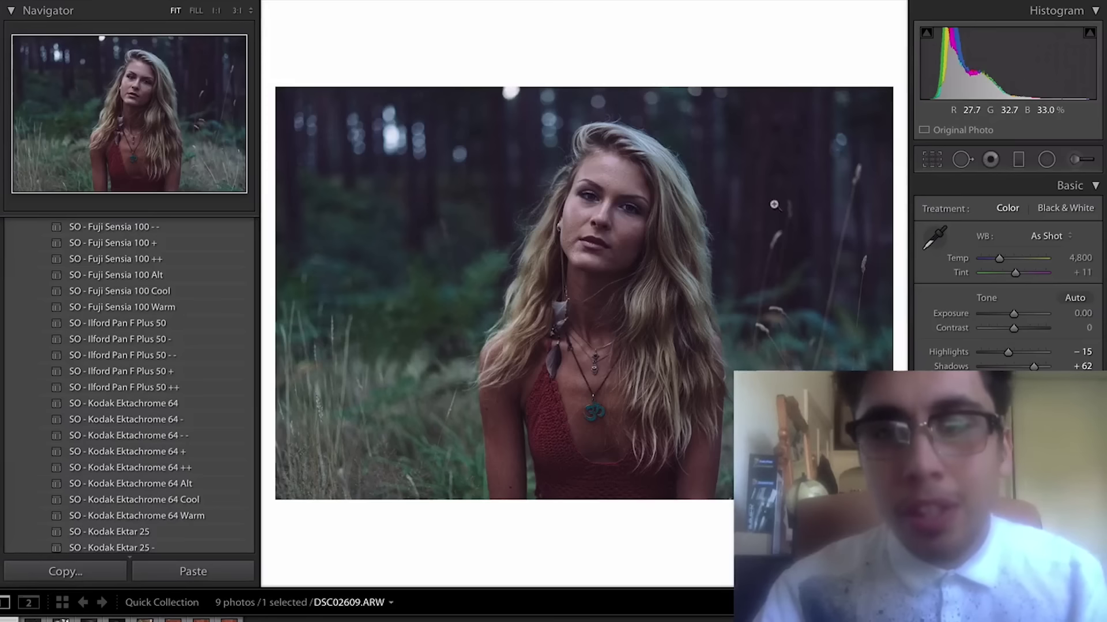
# Step: Try a slightly tighter crop of the forest portrait at the Original aspect ratio, and undo it
pyautogui.press('r')
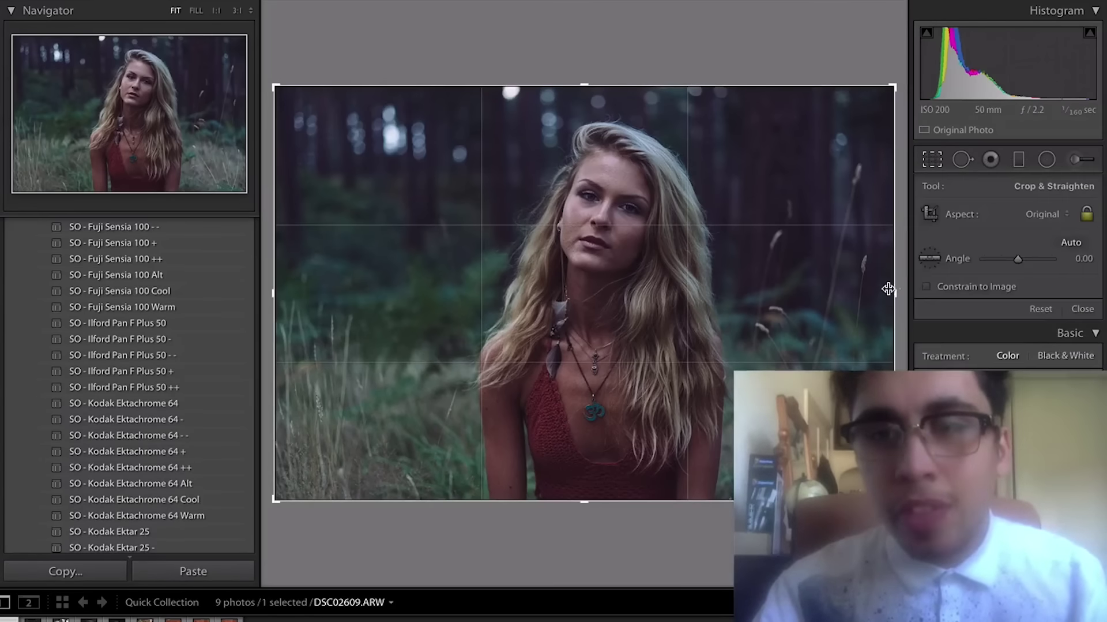
pyautogui.moveTo(888, 288); pyautogui.dragTo(877, 292)
pyautogui.press('Return')
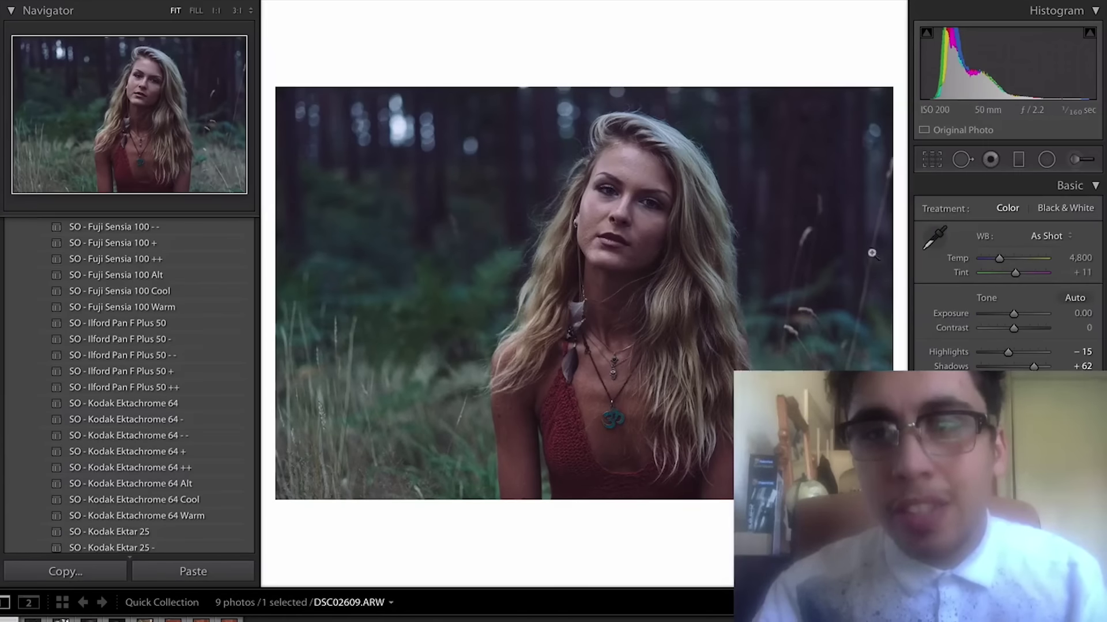
pyautogui.hotkey('ctrl', 'z')
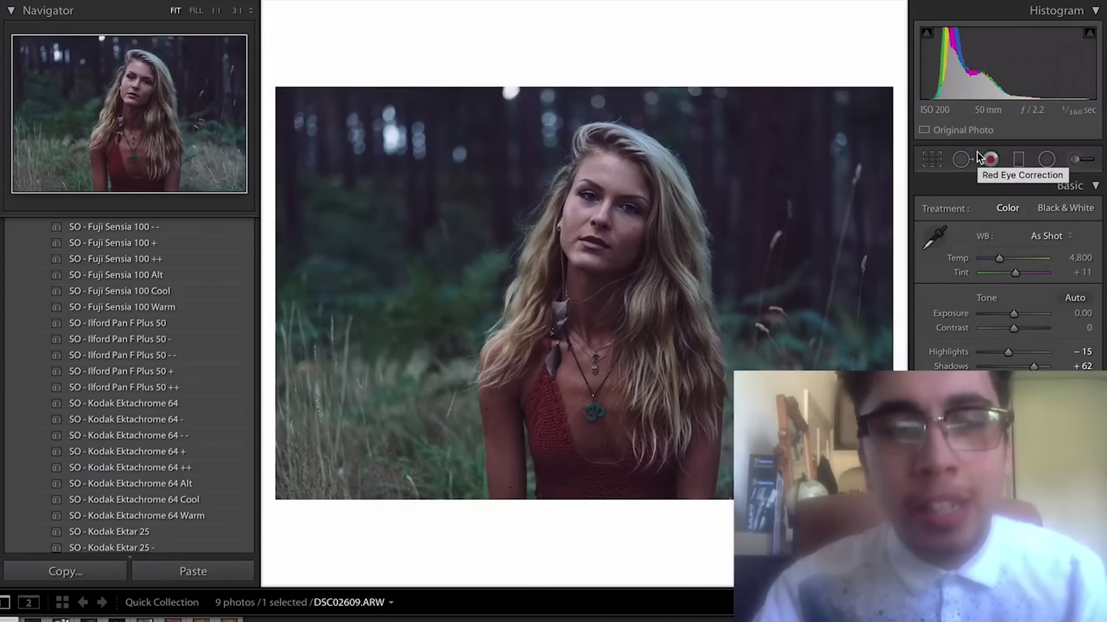
# Step: Review the remaining forest and wall portraits from DSC02625.ARW to DSC02936.ARW and return to DSC02609.ARW
pyautogui.press('Right')
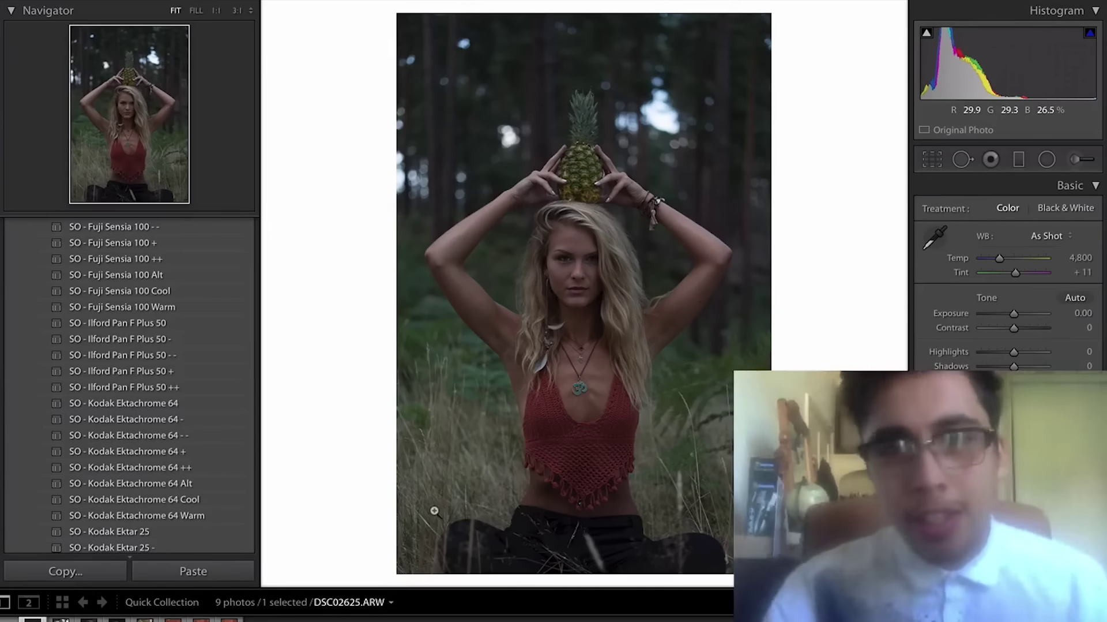
pyautogui.press('Right')
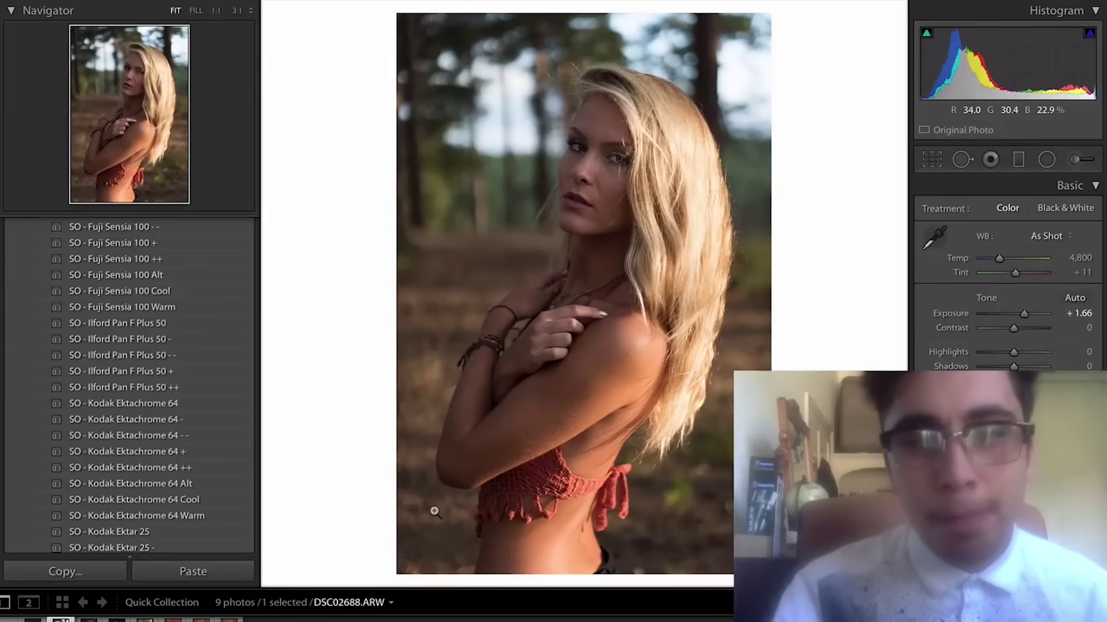
pyautogui.press('Right')
pyautogui.press('Right')
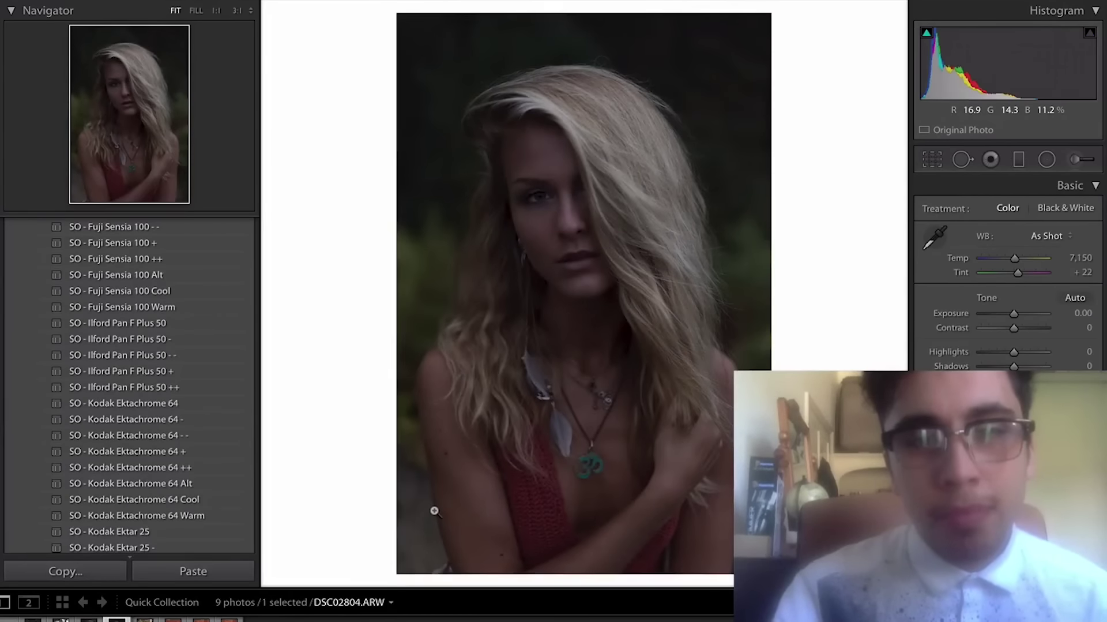
pyautogui.press('Left')
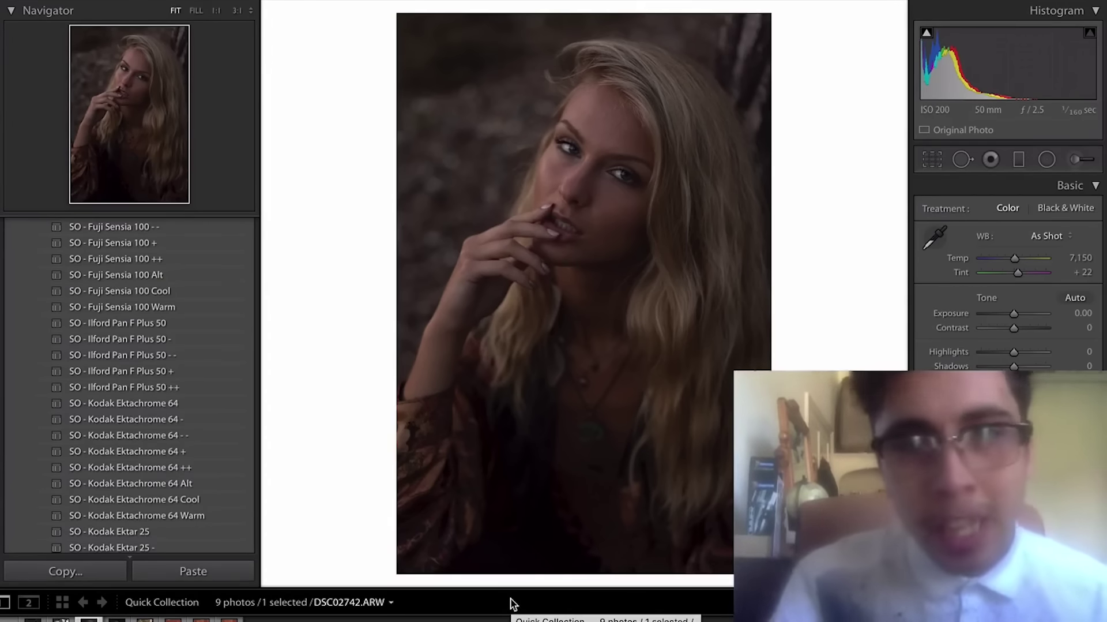
pyautogui.press('Right')
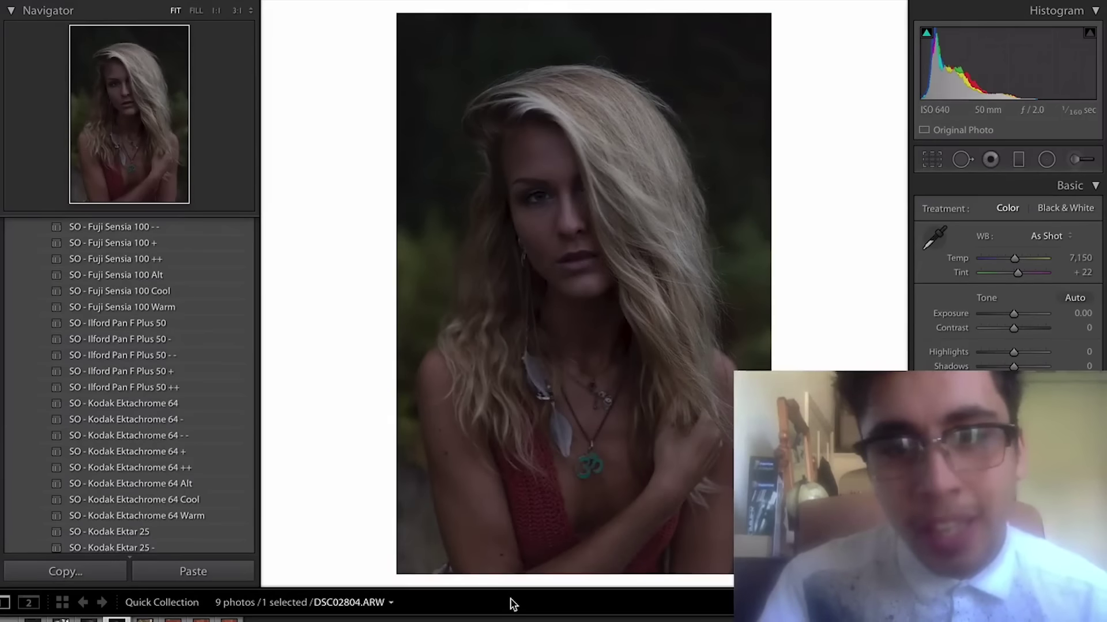
pyautogui.press('Right')
pyautogui.press('Right')
pyautogui.press('Right')
pyautogui.press('Right')
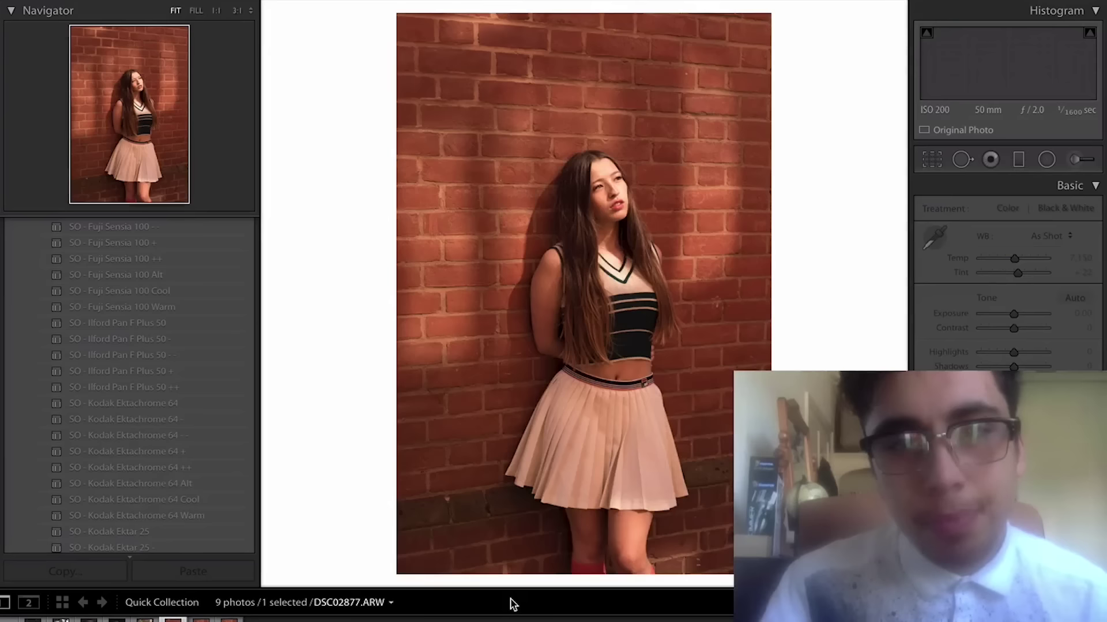
pyautogui.press('Right')
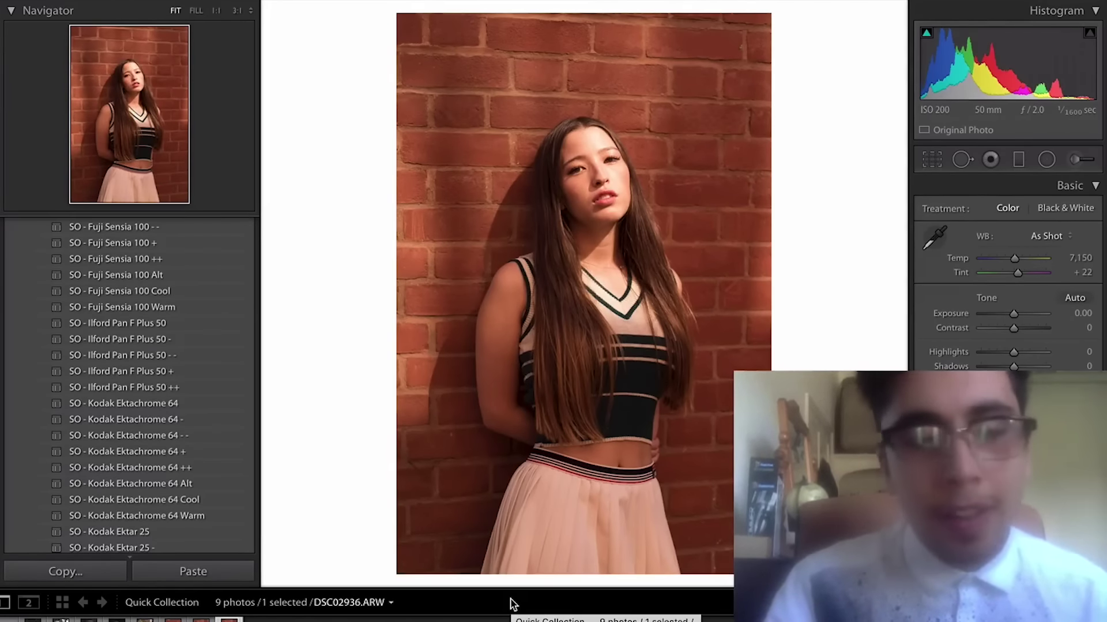
pyautogui.press('Right')
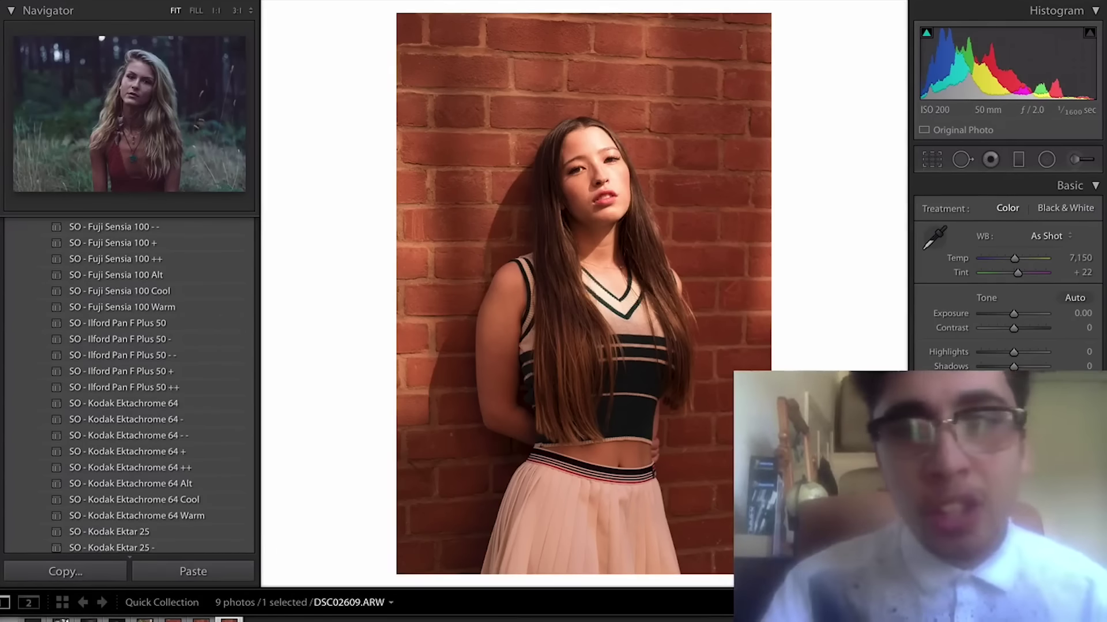
# Step: Review the brick-wall portraits, checking the subject's face in DSC02928.ARW at 1:1 zoom
pyautogui.press('Right')
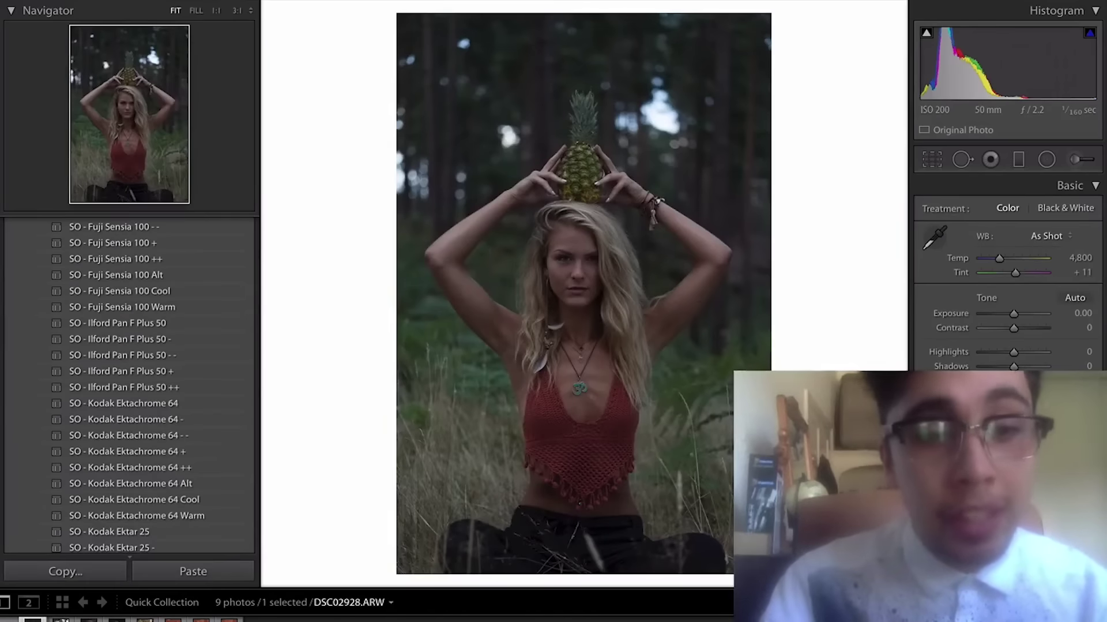
pyautogui.click(202, 619)
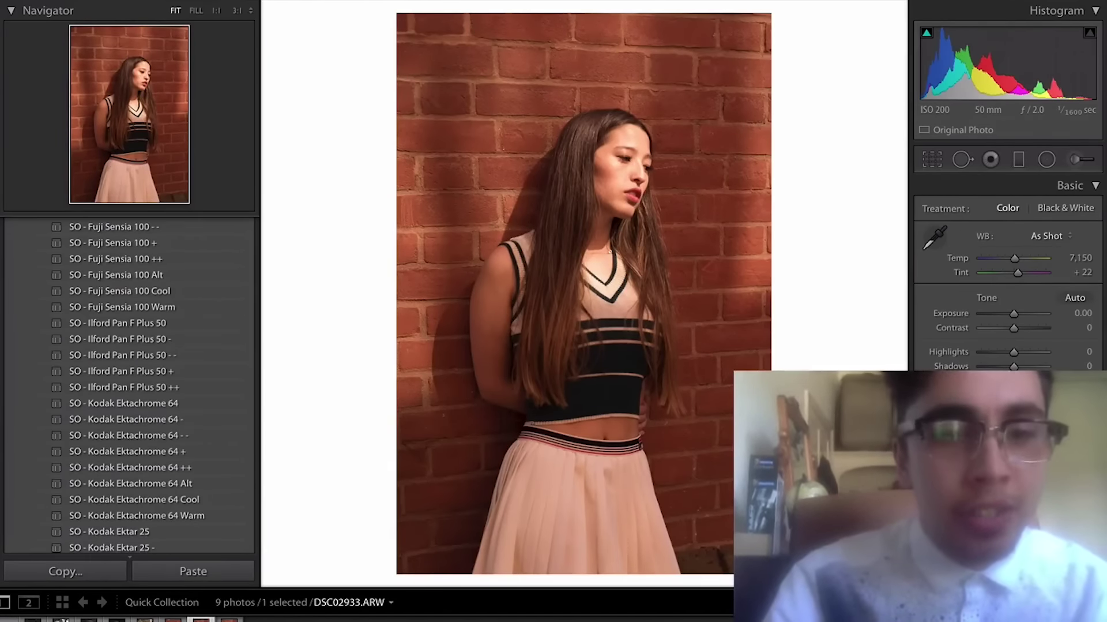
pyautogui.press('Left')
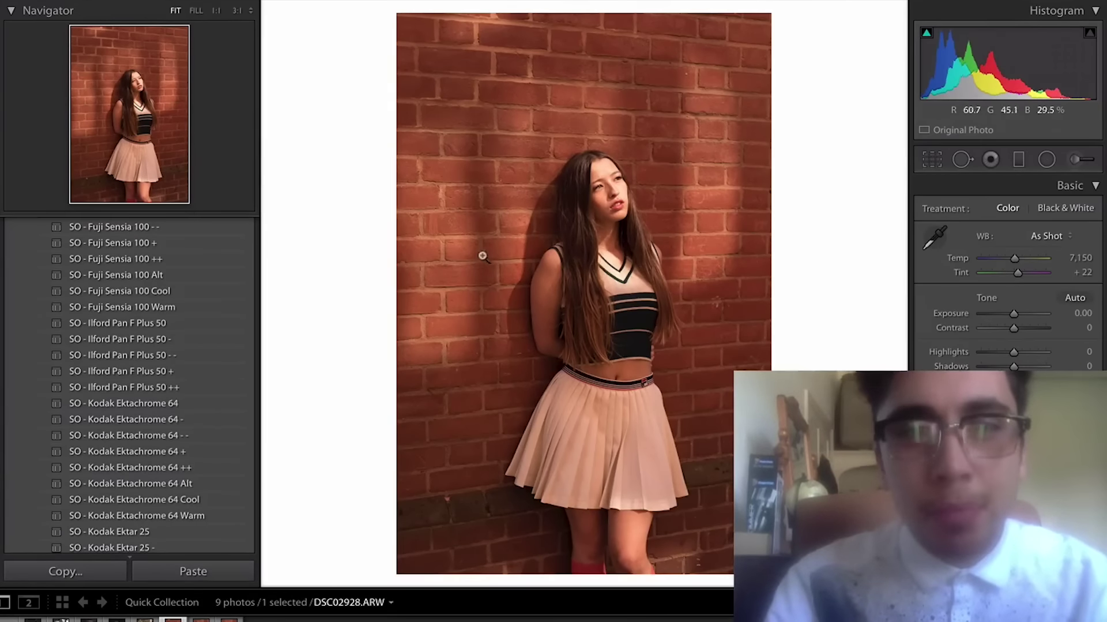
pyautogui.click(618, 193)
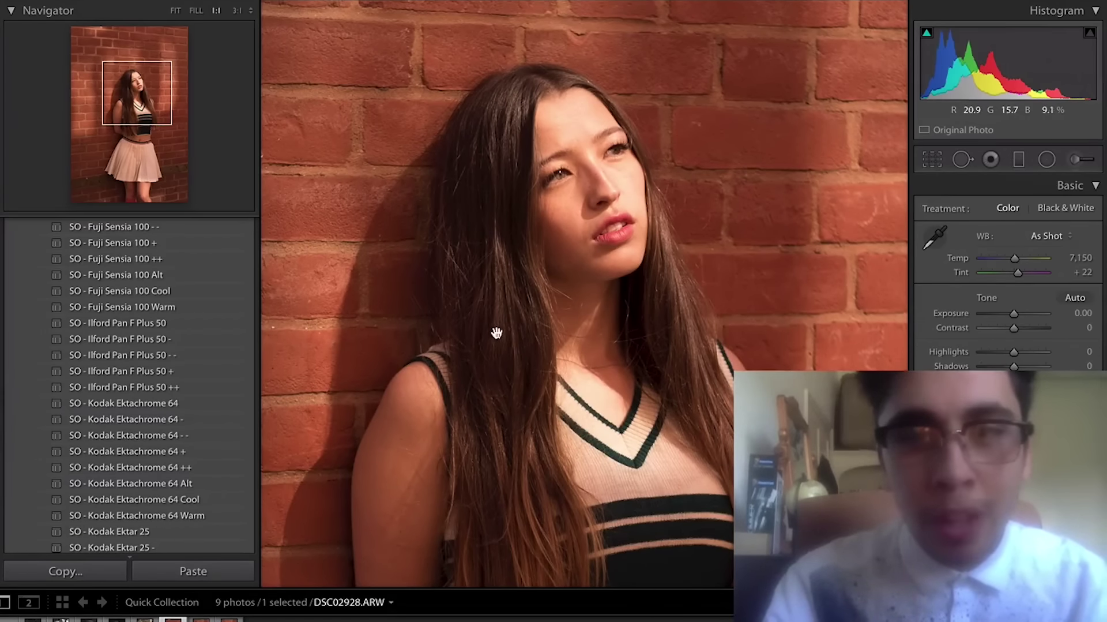
pyautogui.click(591, 240)
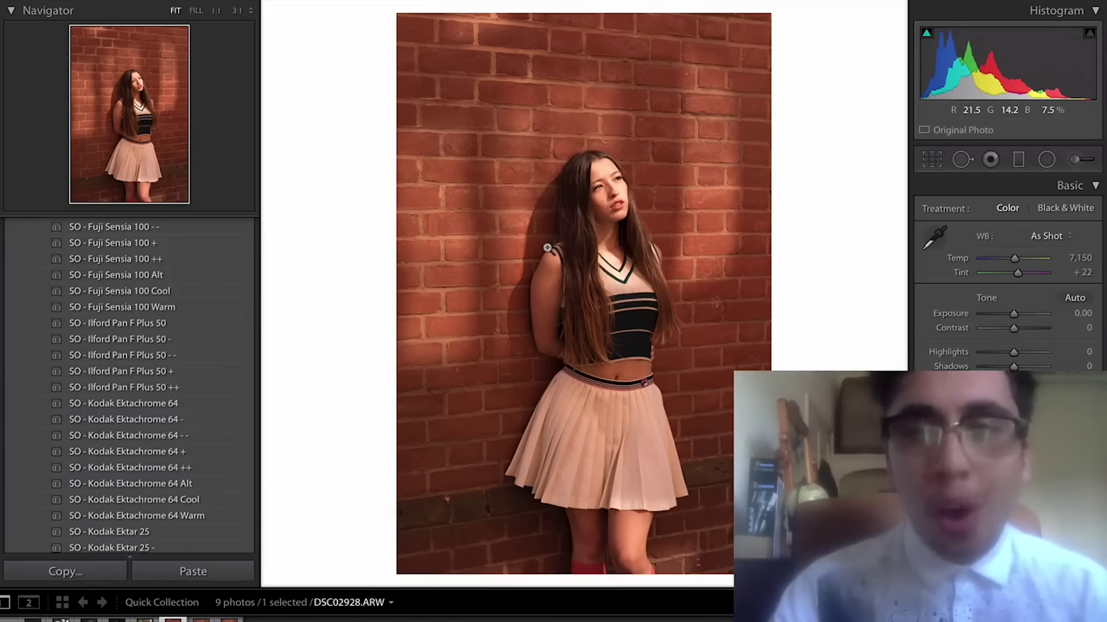
pyautogui.press('Right')
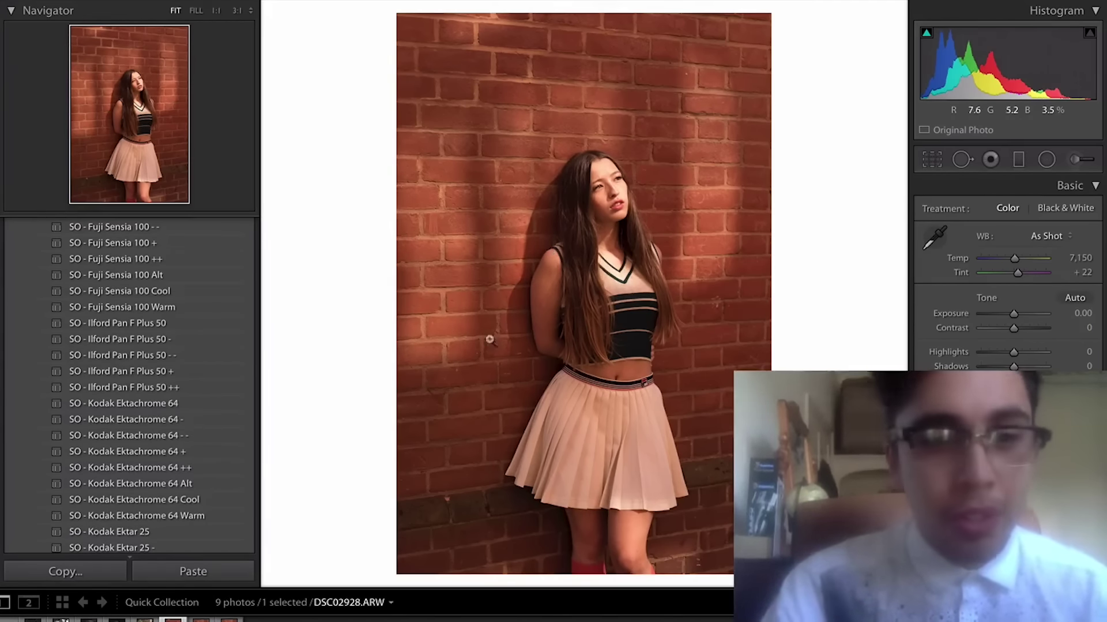
pyautogui.press('Right')
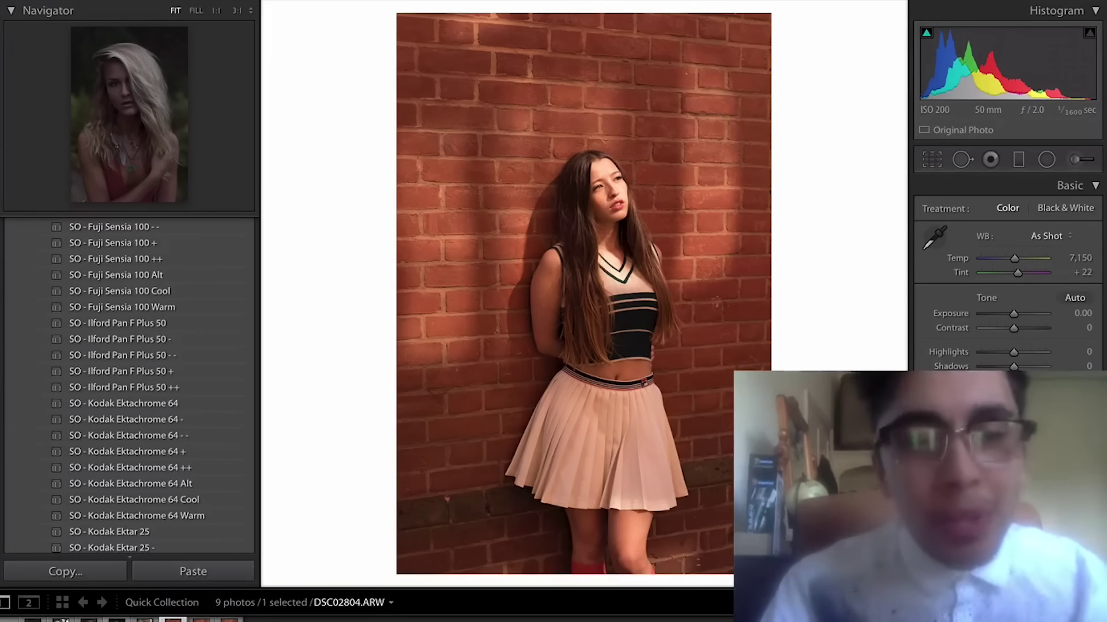
# Step: Return to the landscape-format forest portrait and inspect the grass stalks beside the subject at 1:1 zoom
pyautogui.click(88, 619)
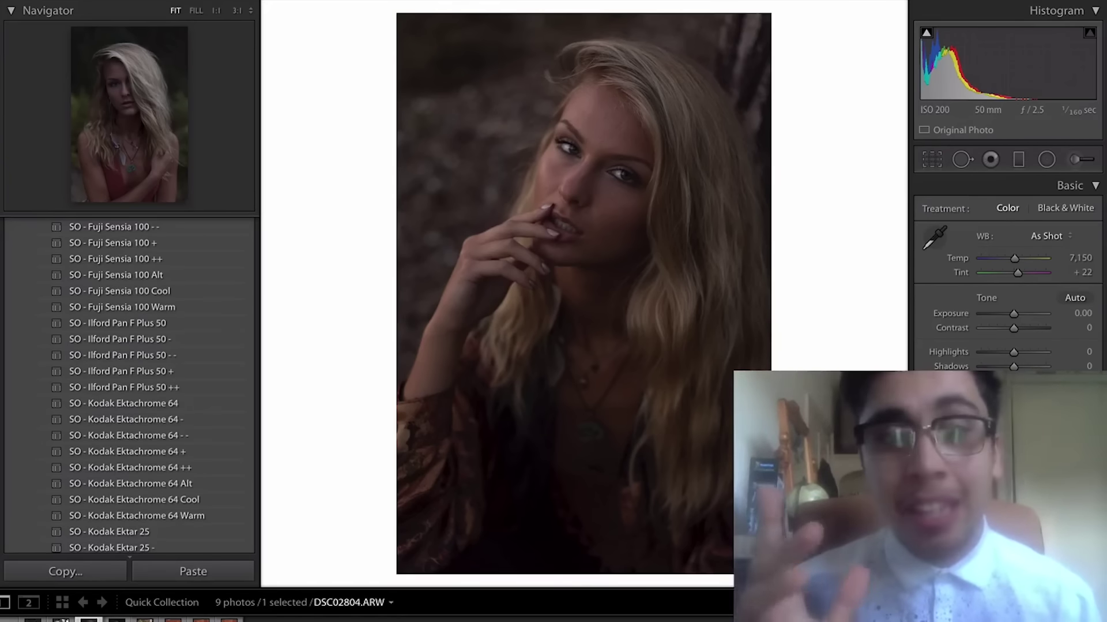
pyautogui.press('Left')
pyautogui.press('Left')
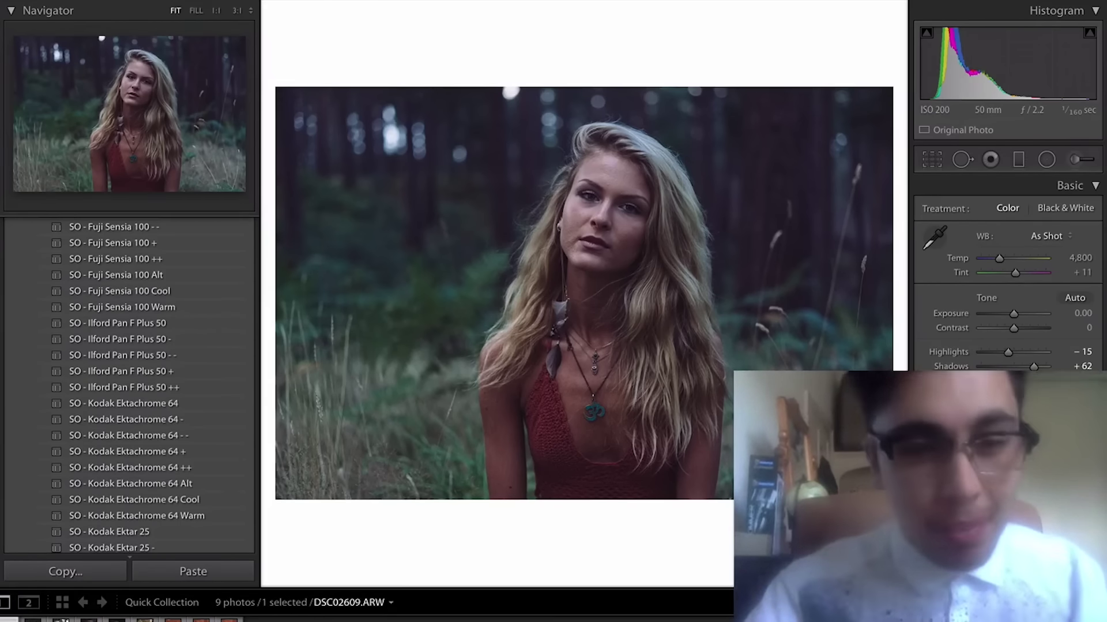
pyautogui.click(51, 617)
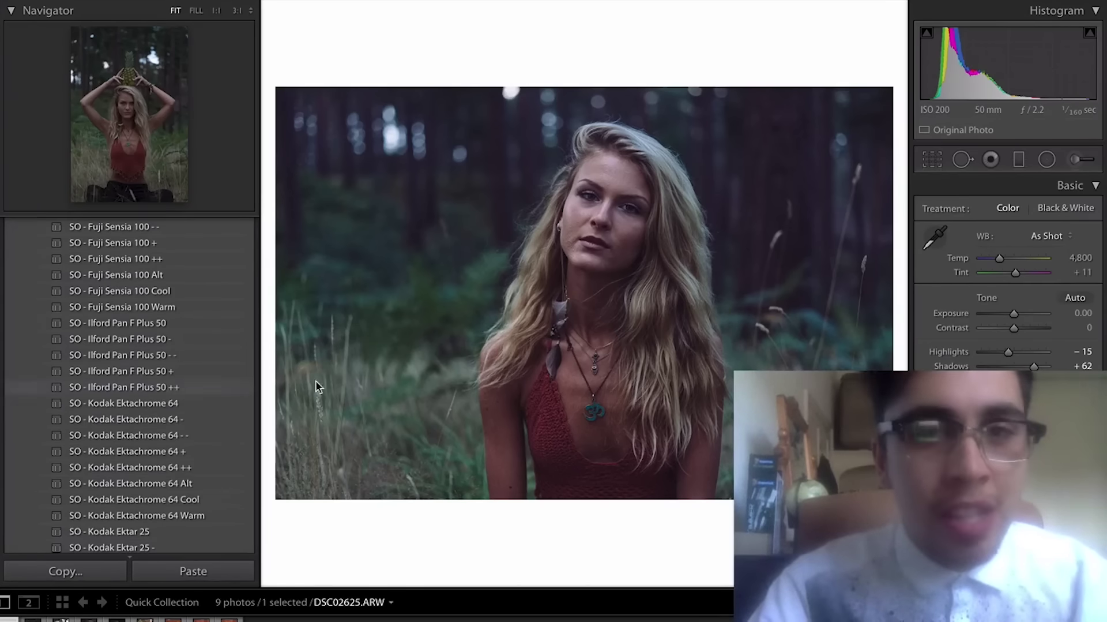
pyautogui.click(778, 323)
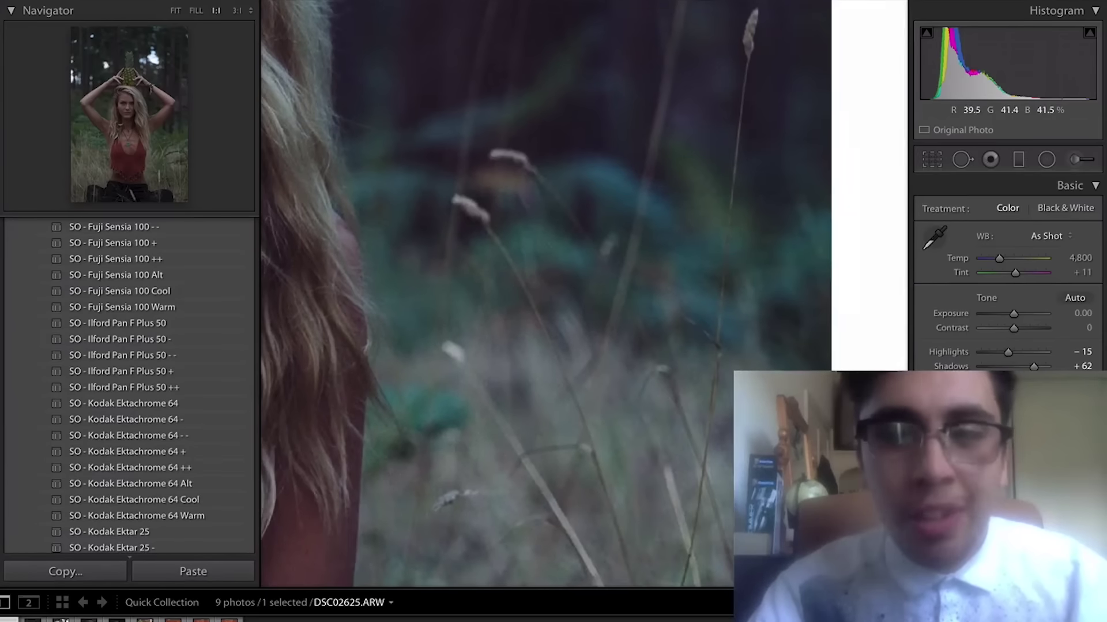
pyautogui.click(693, 379)
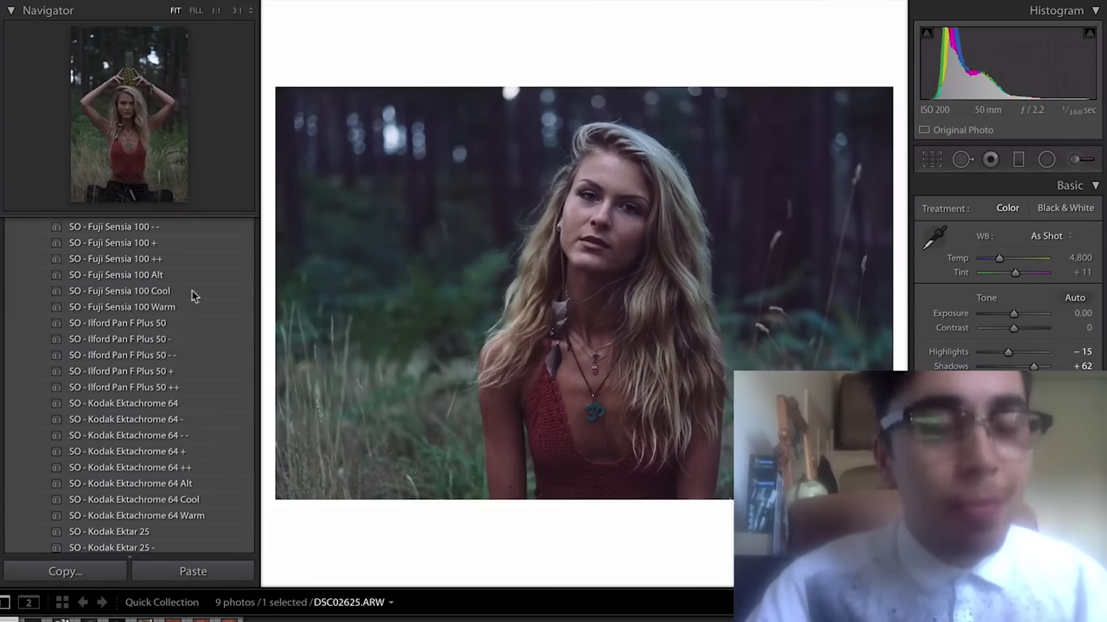
# Step: Try SO - Agfa Optima 100 II and SO - Agfa Portrait XPS 160 - - on the forest portrait, and raise Exposure to +0.24
pyautogui.scroll(15, 83, 327)
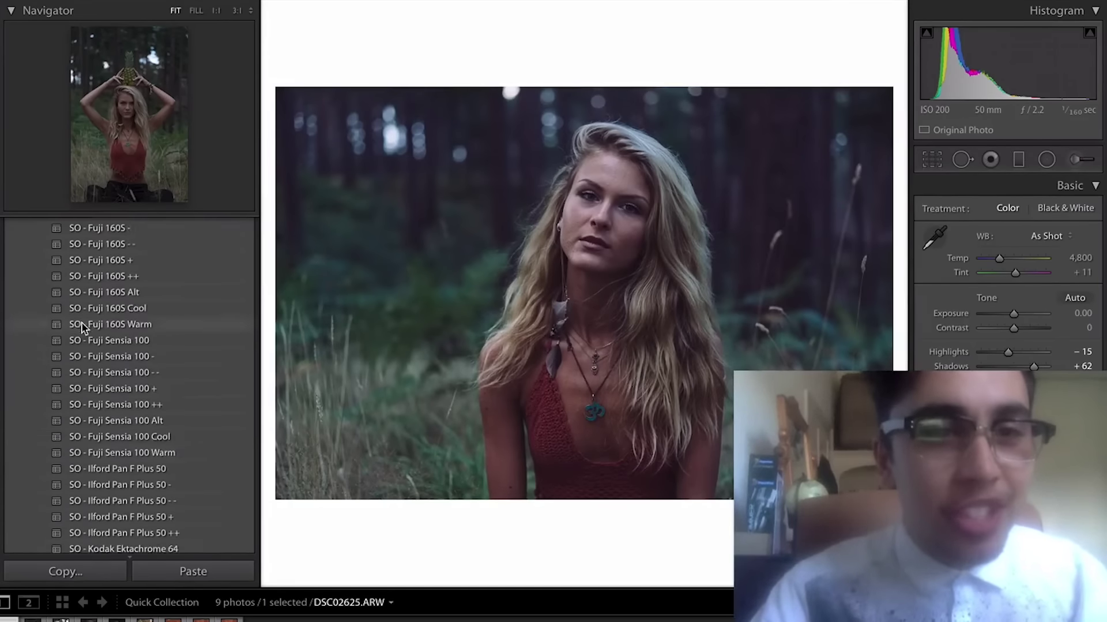
pyautogui.scroll(12, 82, 326)
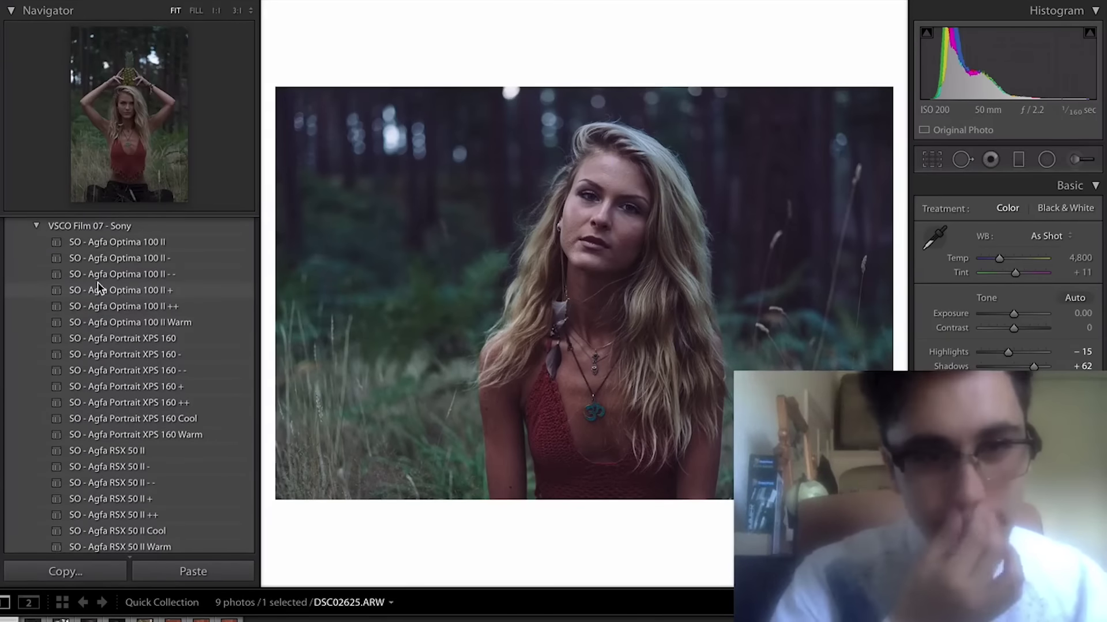
pyautogui.click(113, 244)
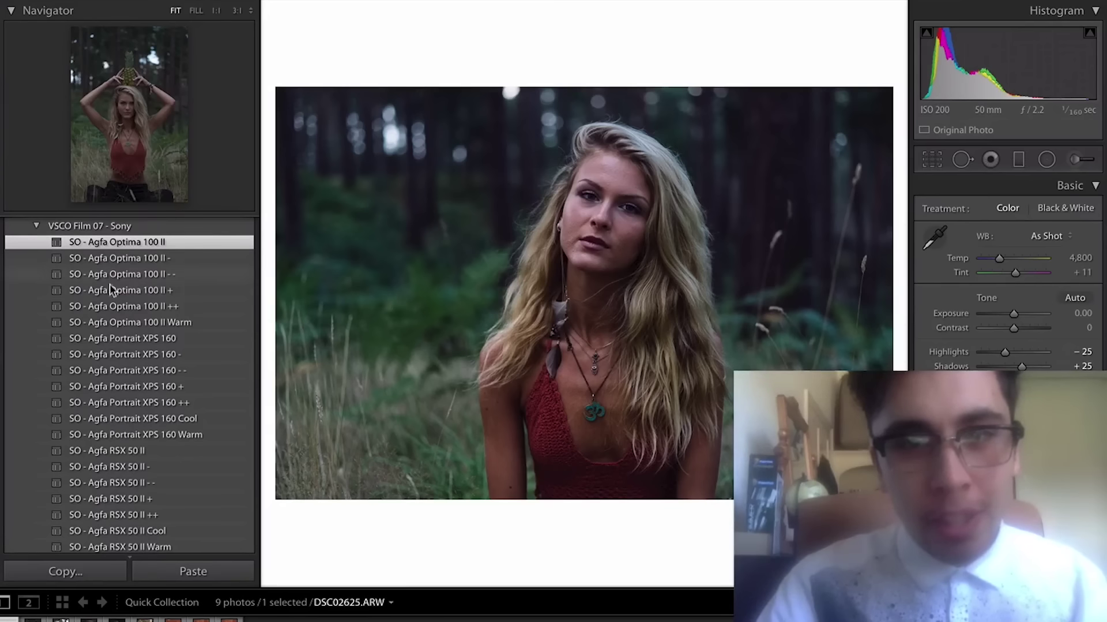
pyautogui.scroll(3, 118, 294)
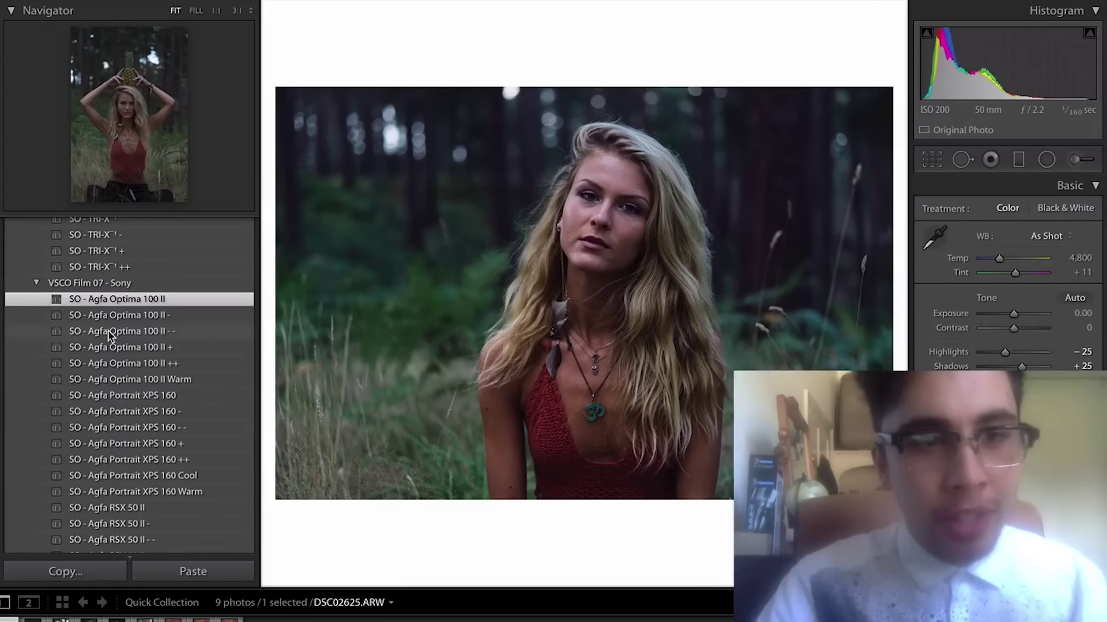
pyautogui.click(149, 427)
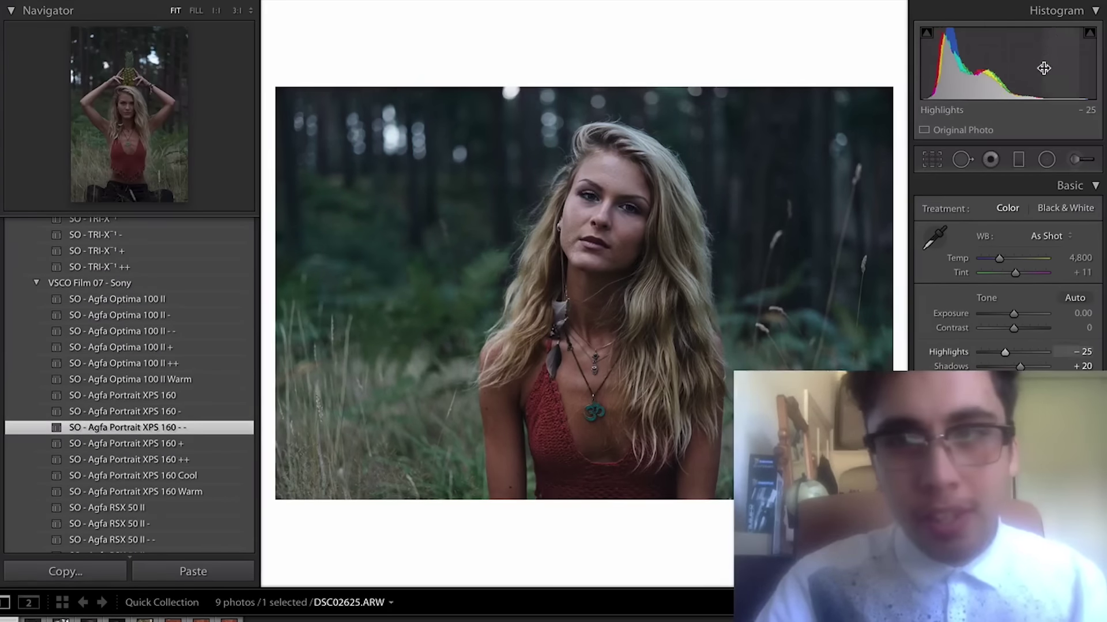
pyautogui.moveTo(1006, 63); pyautogui.dragTo(1021, 64)
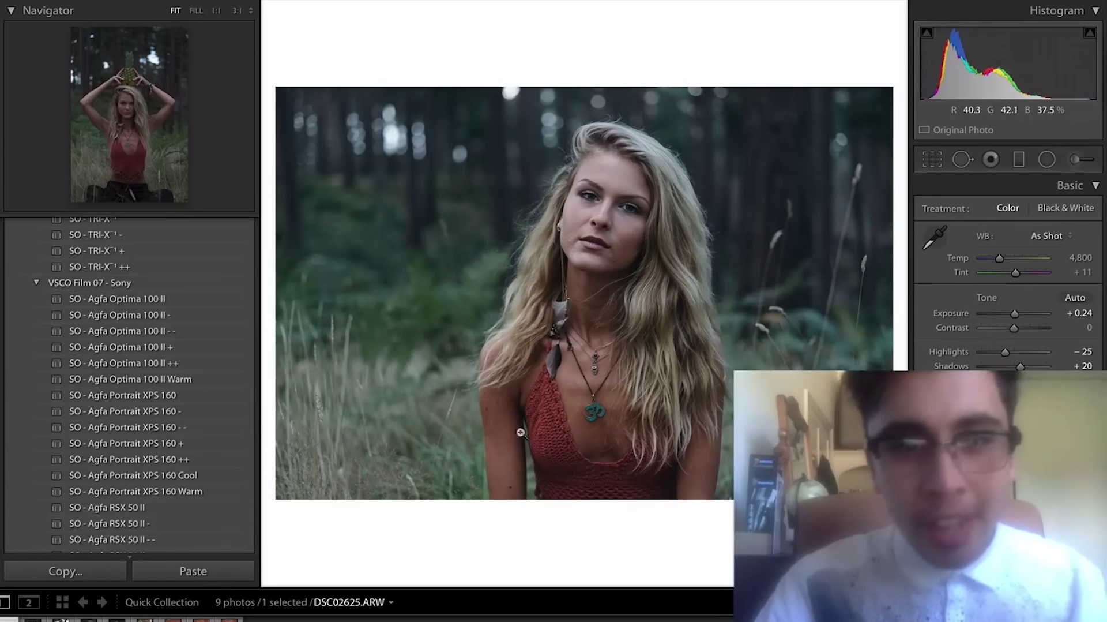
# Step: Try the SO - Agfa Optima 100 II - and SO - Agfa Optima 100 II ++ presets on the forest portrait
pyautogui.click(89, 316)
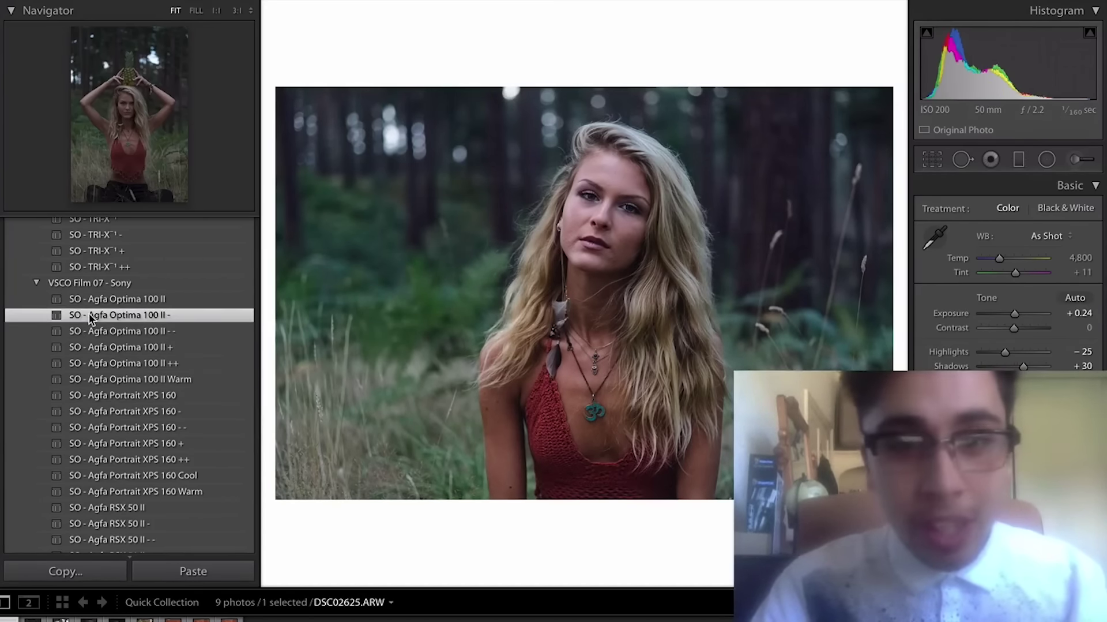
pyautogui.click(97, 361)
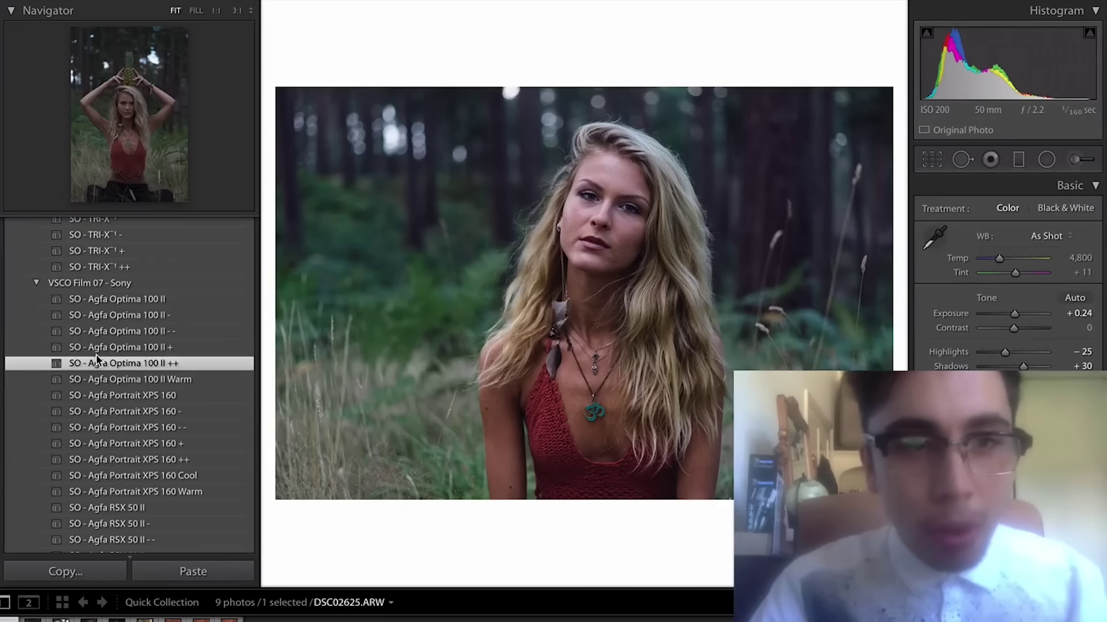
# Step: Compare SO - 400H+1 variants from VSCO Film 06 Push & Pull with Temp at 4,625, and apply SO - 400H+1 + to the forest portrait
pyautogui.scroll(-20, 99, 346)
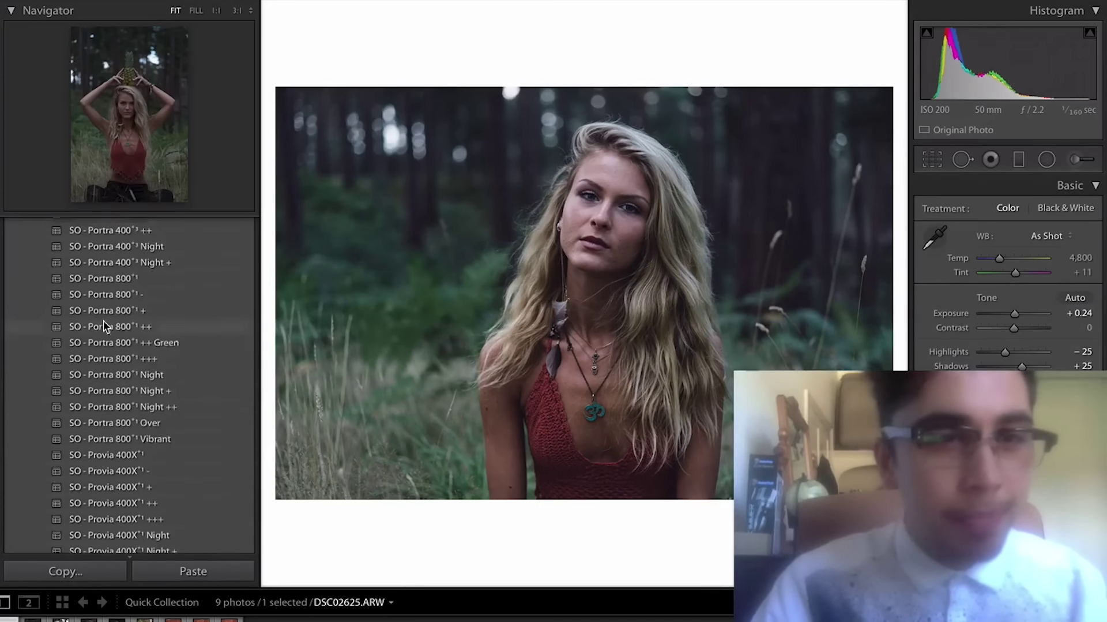
pyautogui.scroll(20, 104, 325)
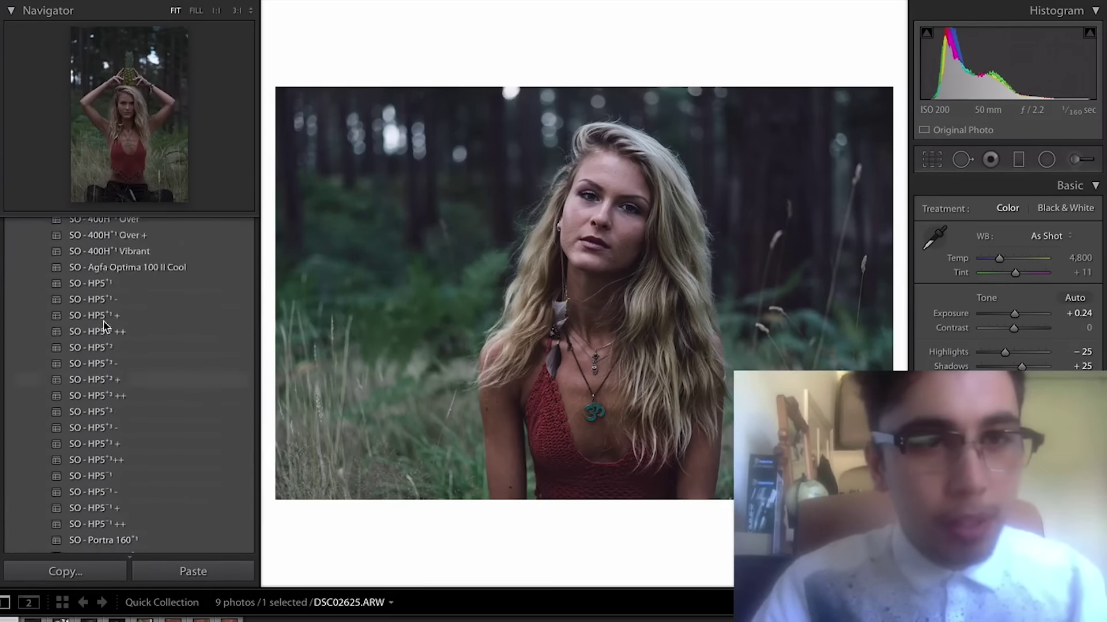
pyautogui.scroll(1, 104, 325)
pyautogui.click(105, 267)
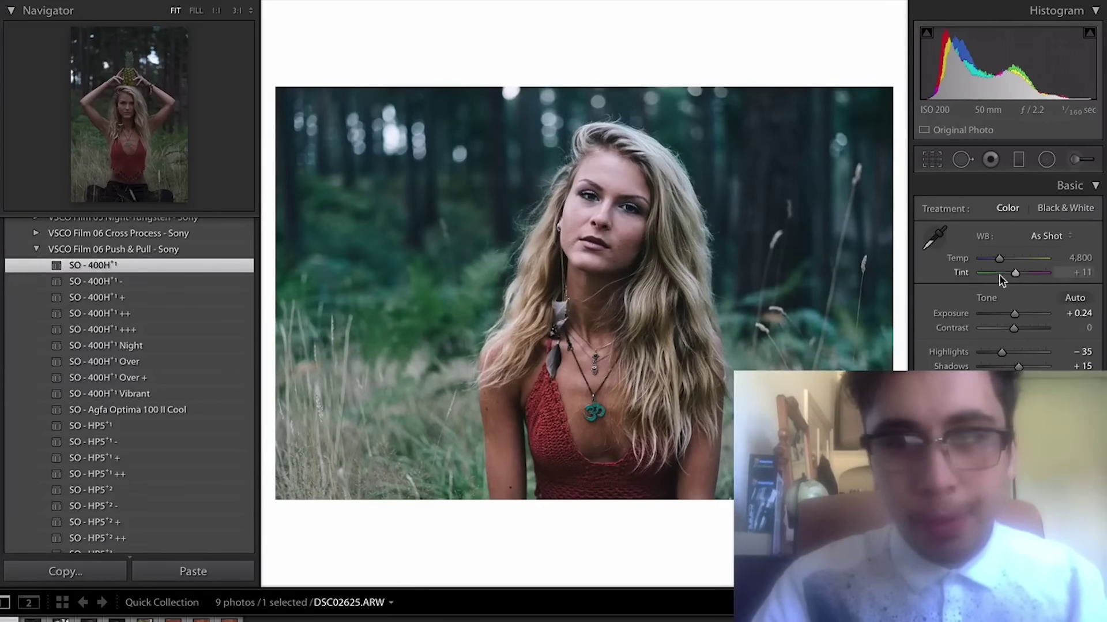
pyautogui.moveTo(1004, 258); pyautogui.dragTo(1002, 259)
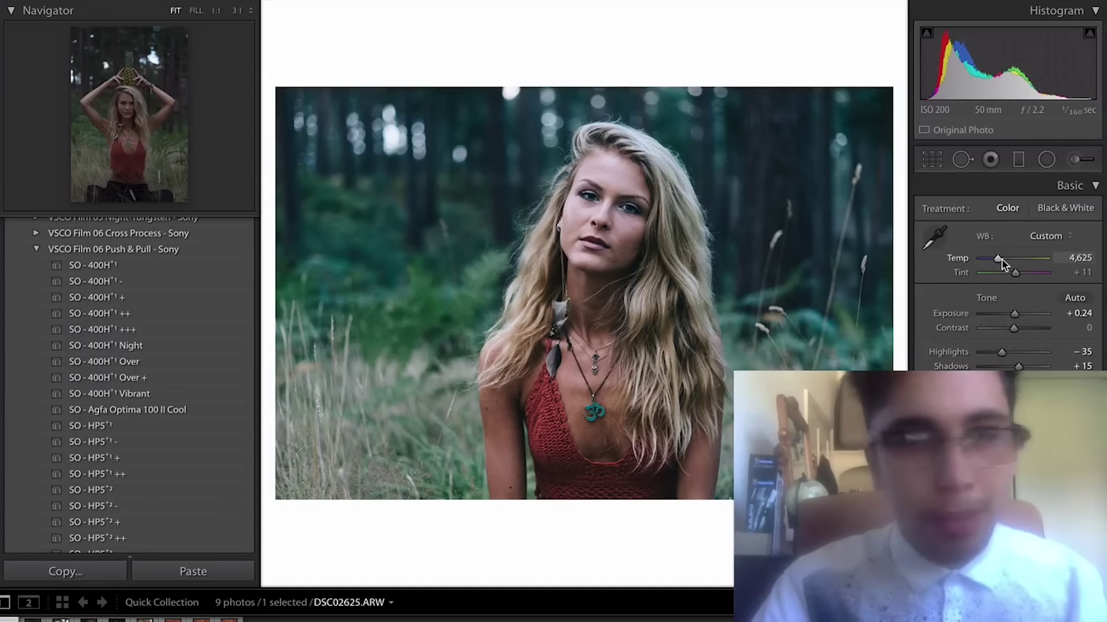
pyautogui.click(114, 288)
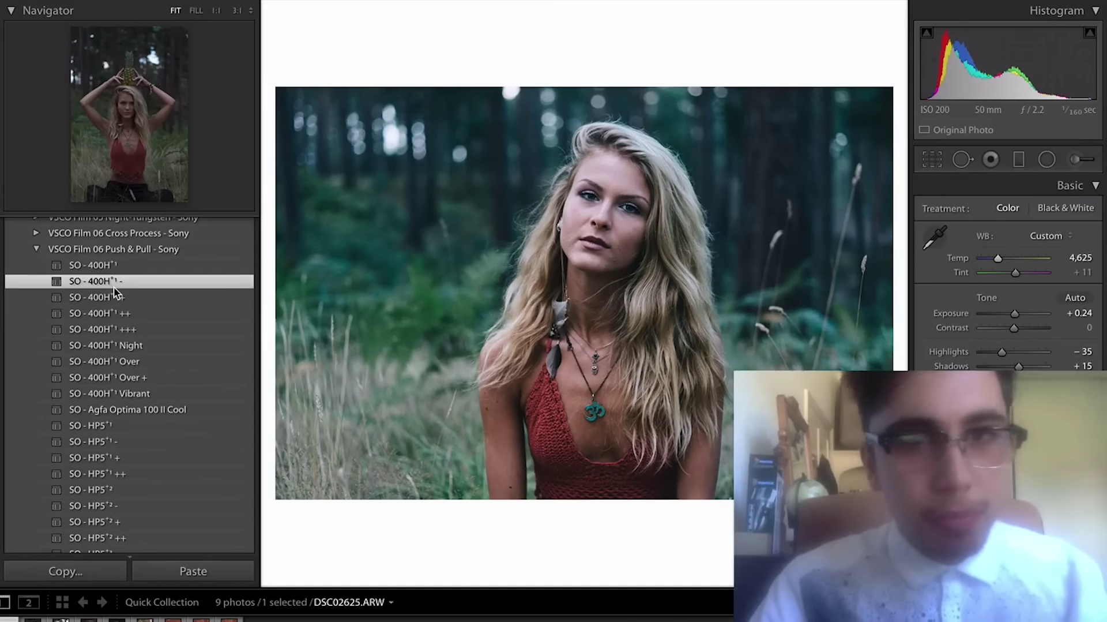
pyautogui.click(113, 299)
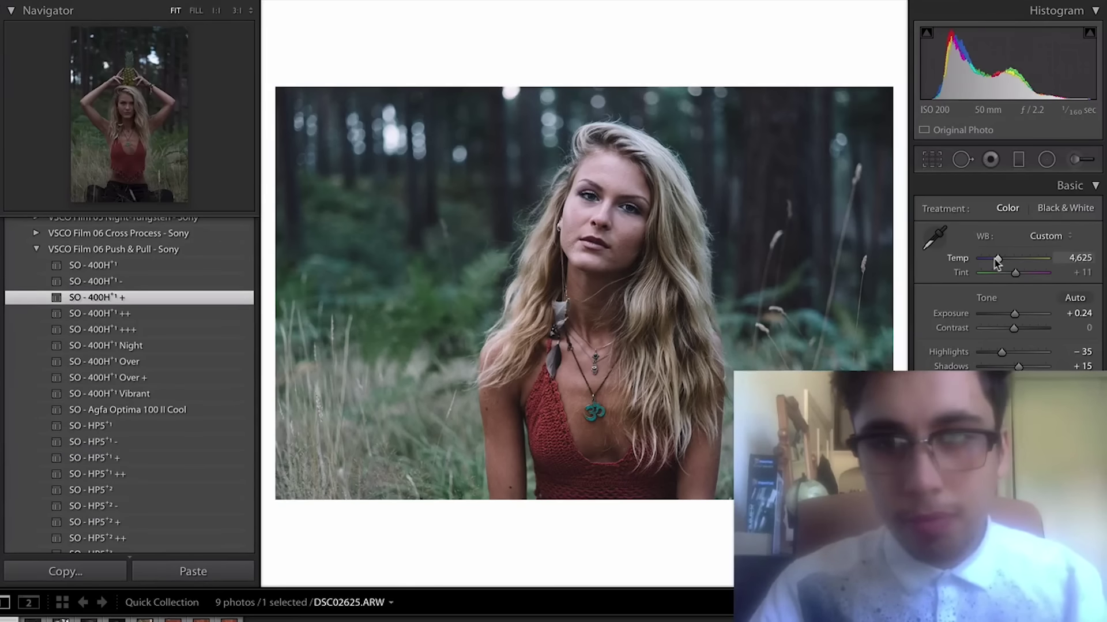
# Step: Warm the forest portrait to Temp 5,183 and lower its Highlights to -76
pyautogui.moveTo(995, 258); pyautogui.dragTo(1001, 261)
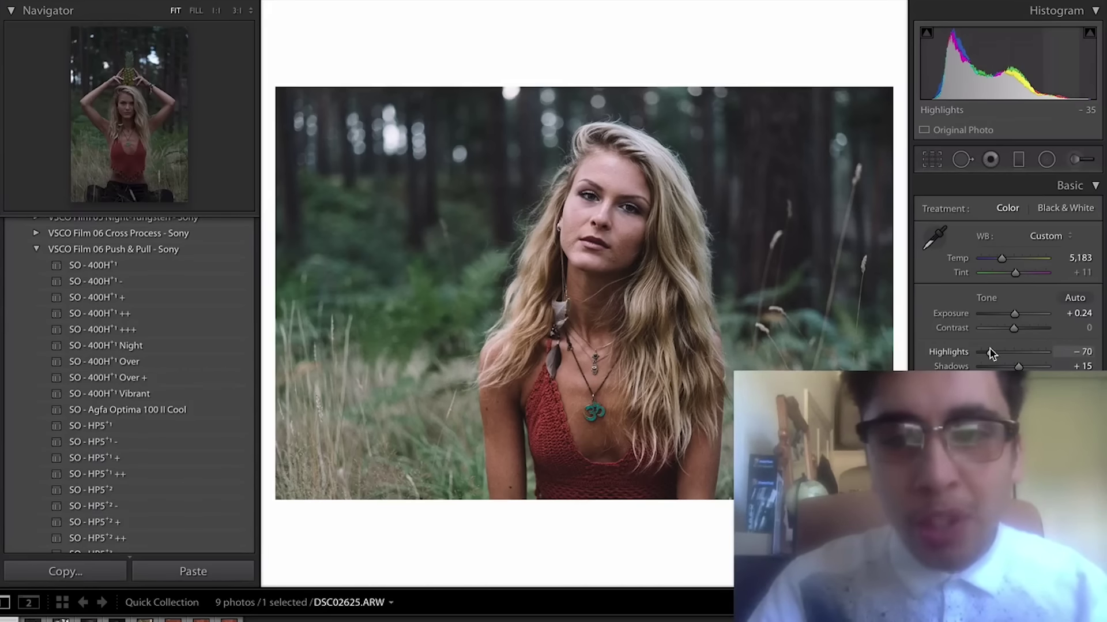
pyautogui.moveTo(1002, 352)
pyautogui.mouseDown()
pyautogui.moveTo(985, 352)
pyautogui.moveTo(996, 351)
pyautogui.mouseUp()
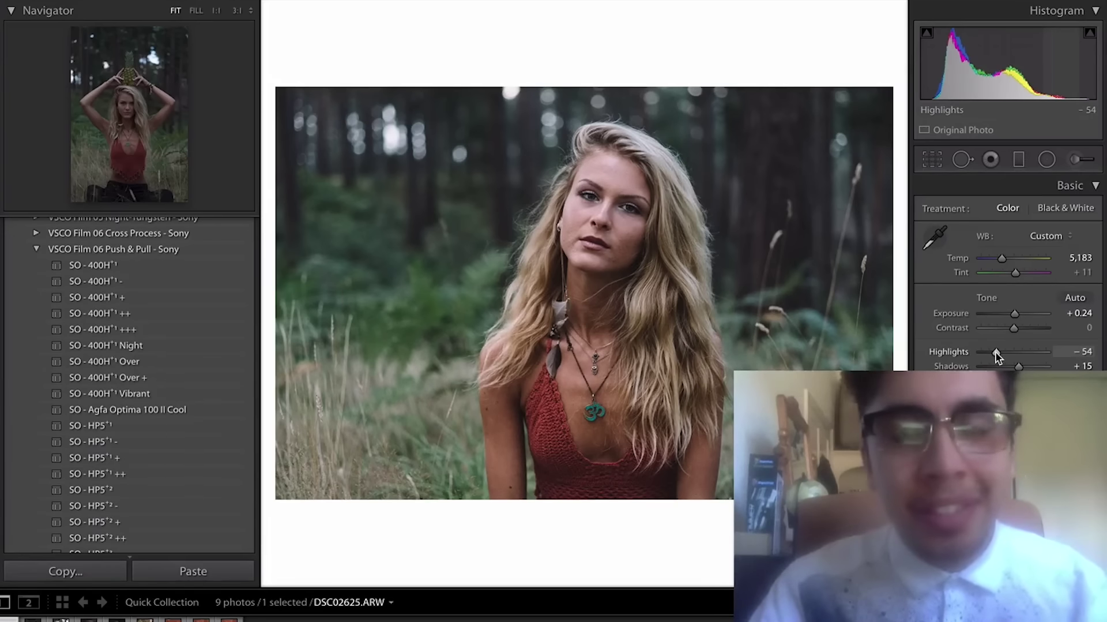
pyautogui.moveTo(995, 352); pyautogui.dragTo(989, 350)
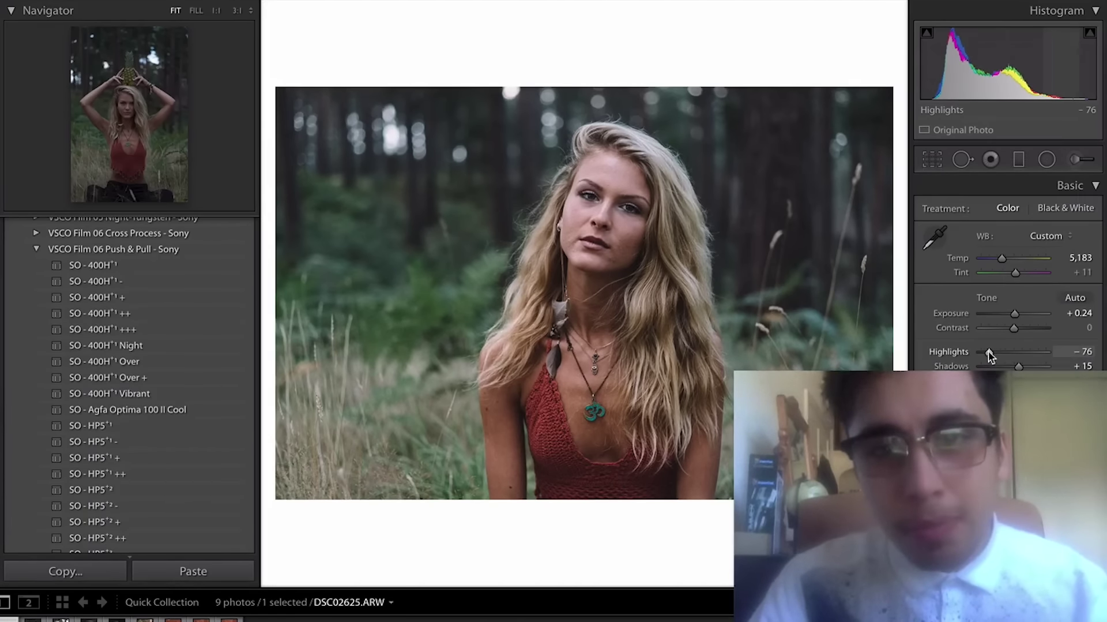
# Step: Inspect the skin on the subject's face at 1:1 zoom
pyautogui.click(600, 184)
pyautogui.moveTo(600, 185); pyautogui.dragTo(669, 195)
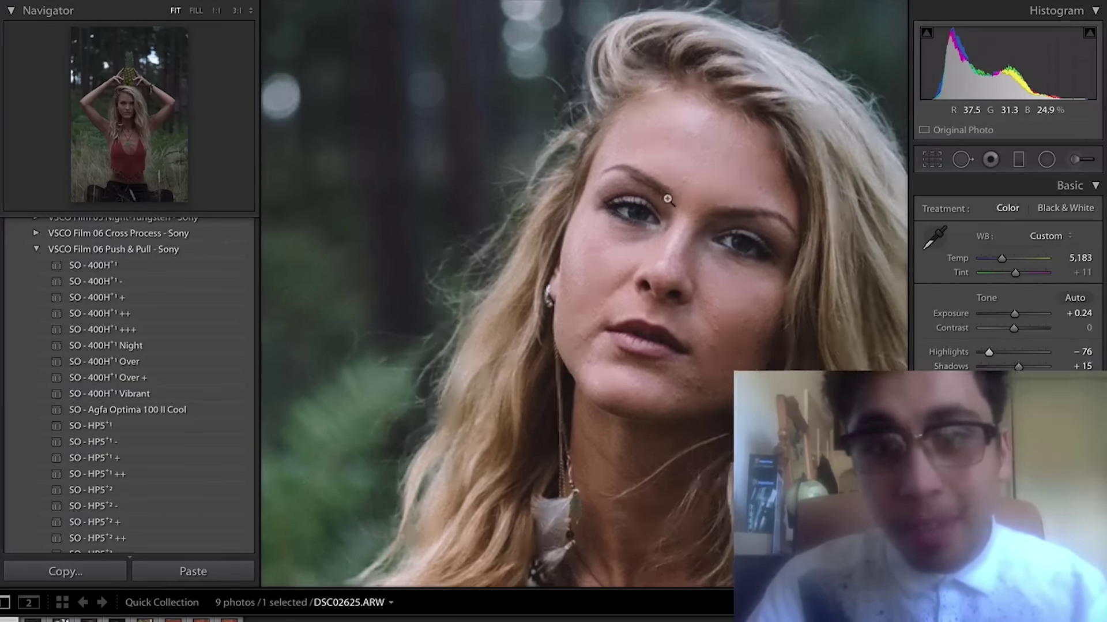
pyautogui.click(671, 197)
pyautogui.click(634, 196)
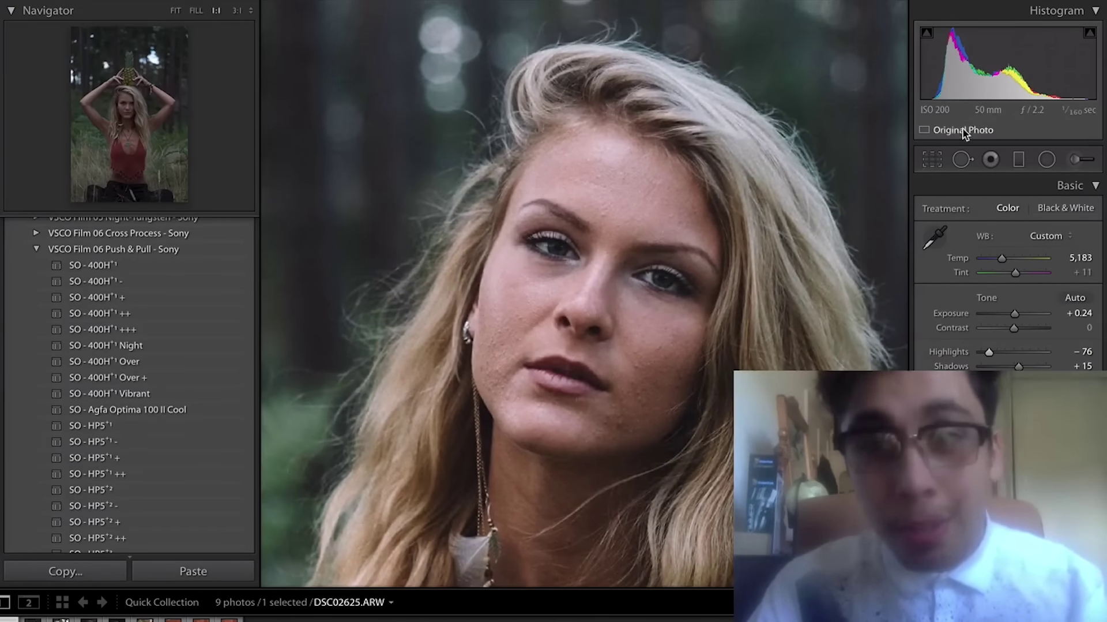
pyautogui.click(961, 159)
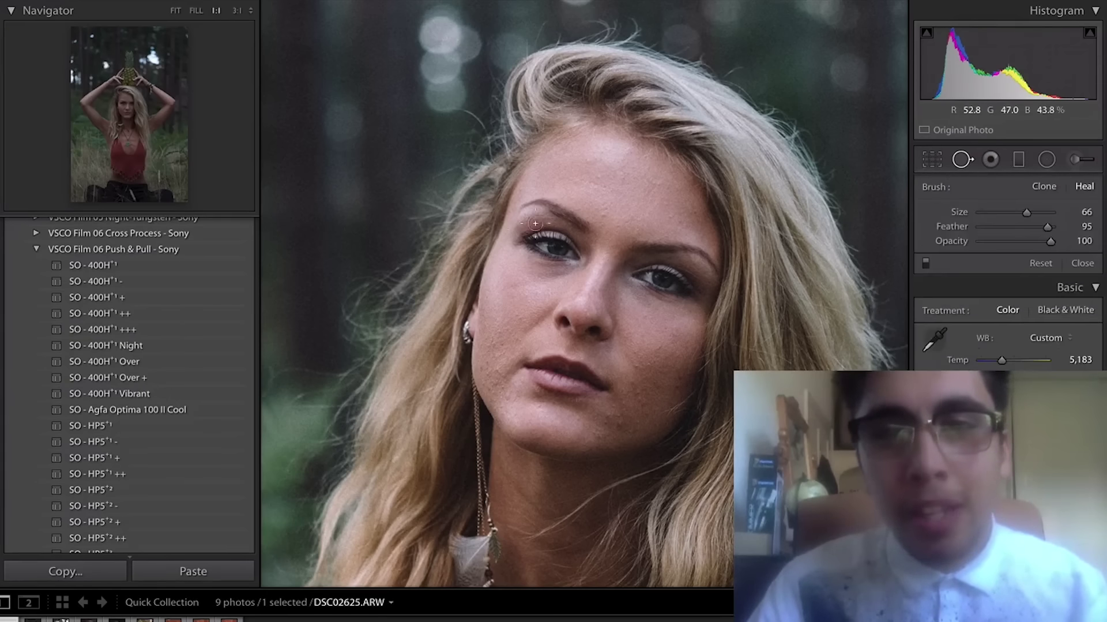
pyautogui.scroll(-3, 633, 278)
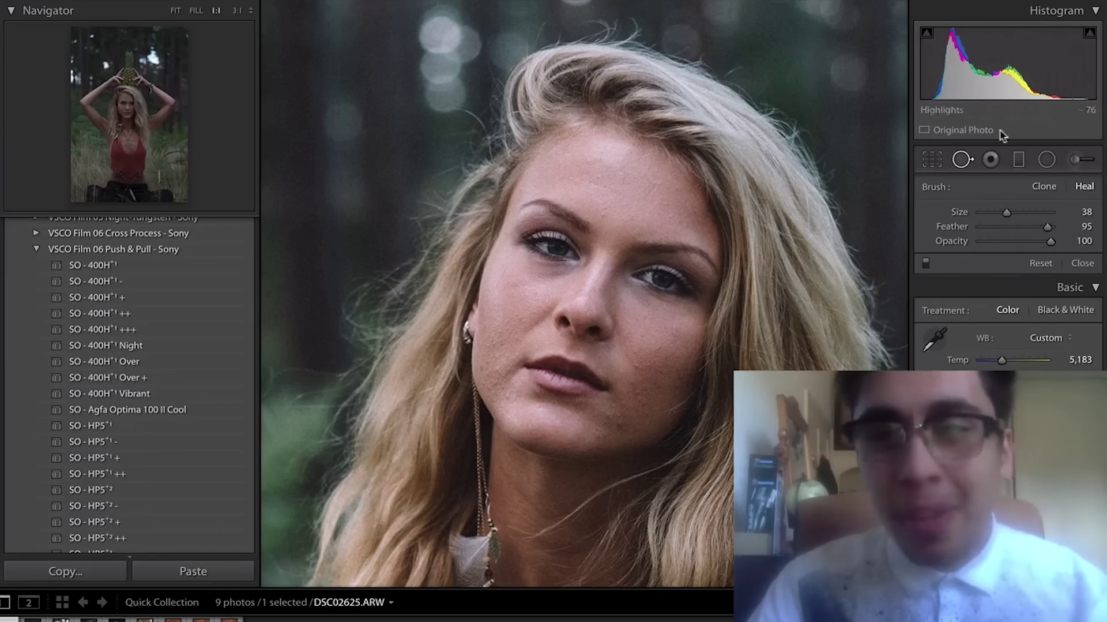
pyautogui.click(962, 160)
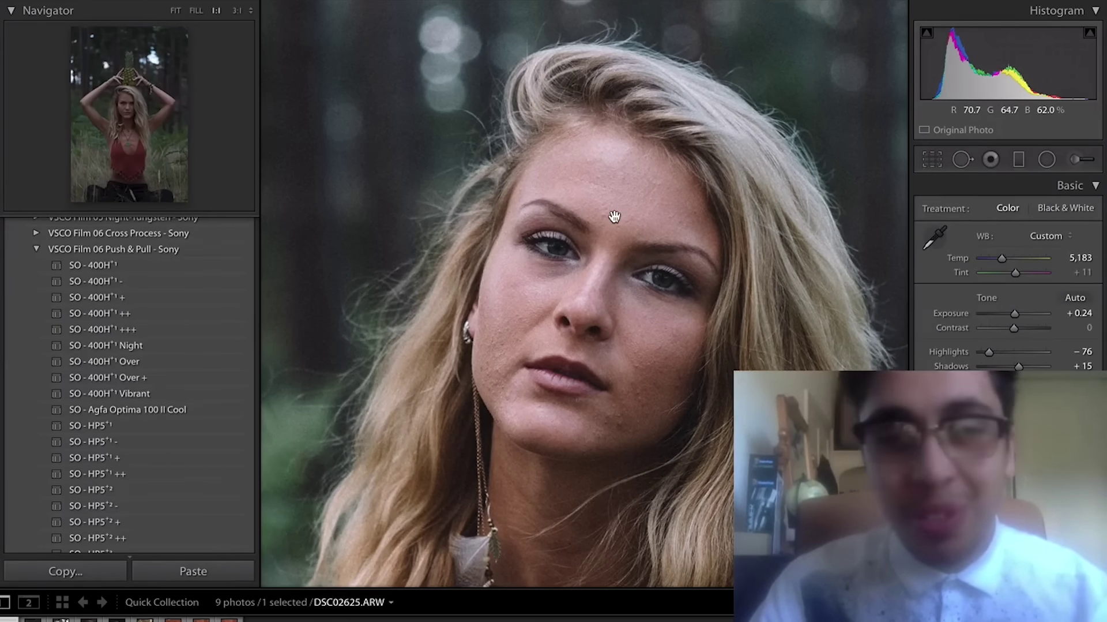
pyautogui.click(617, 206)
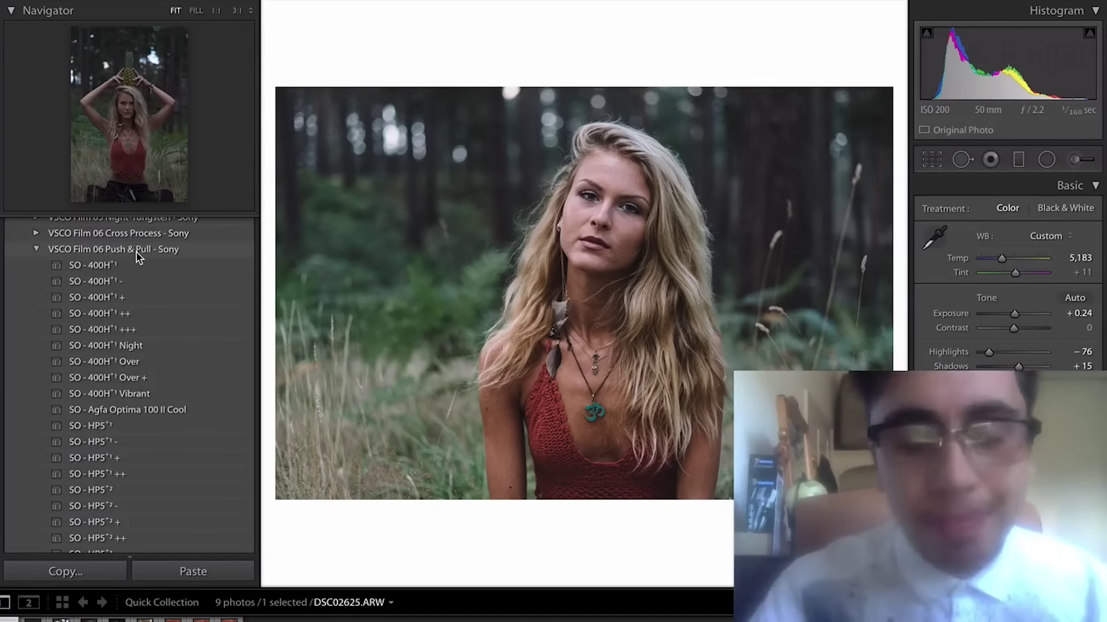
# Step: Try the SO - 400H+1 +, SO - 400H+1 +++ and SO - 400H+1 Night presets on the forest portrait
pyautogui.click(75, 301)
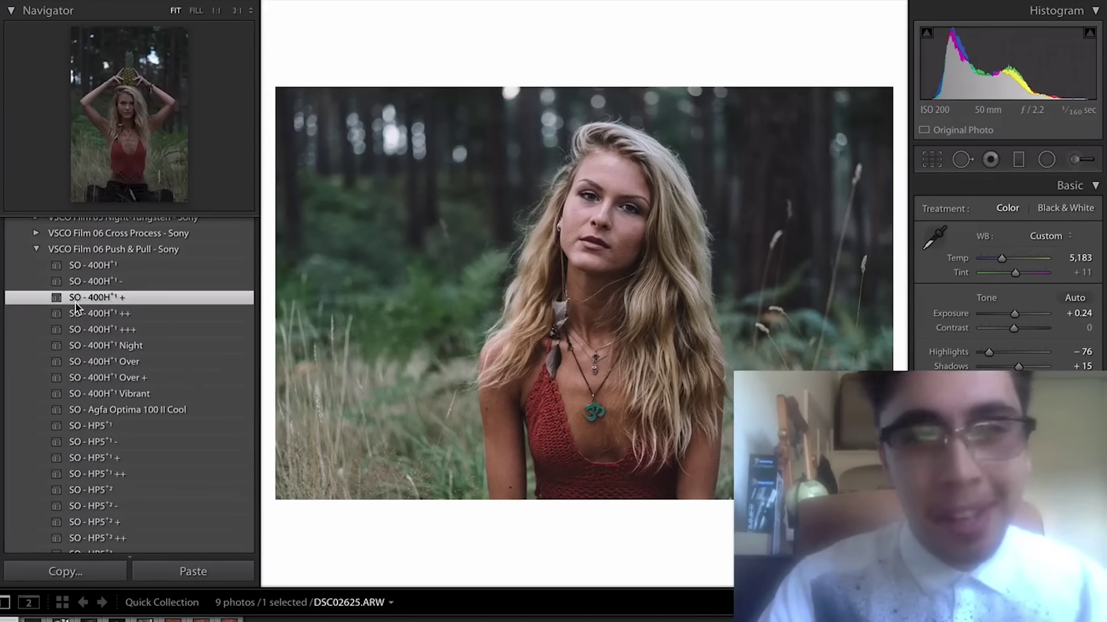
pyautogui.click(91, 330)
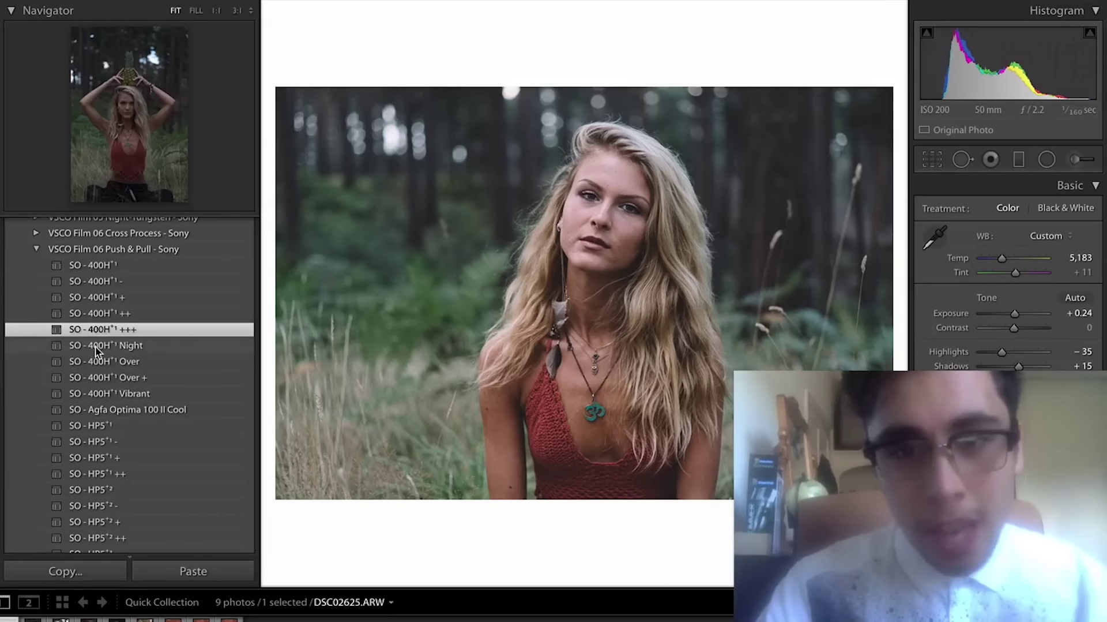
pyautogui.click(96, 346)
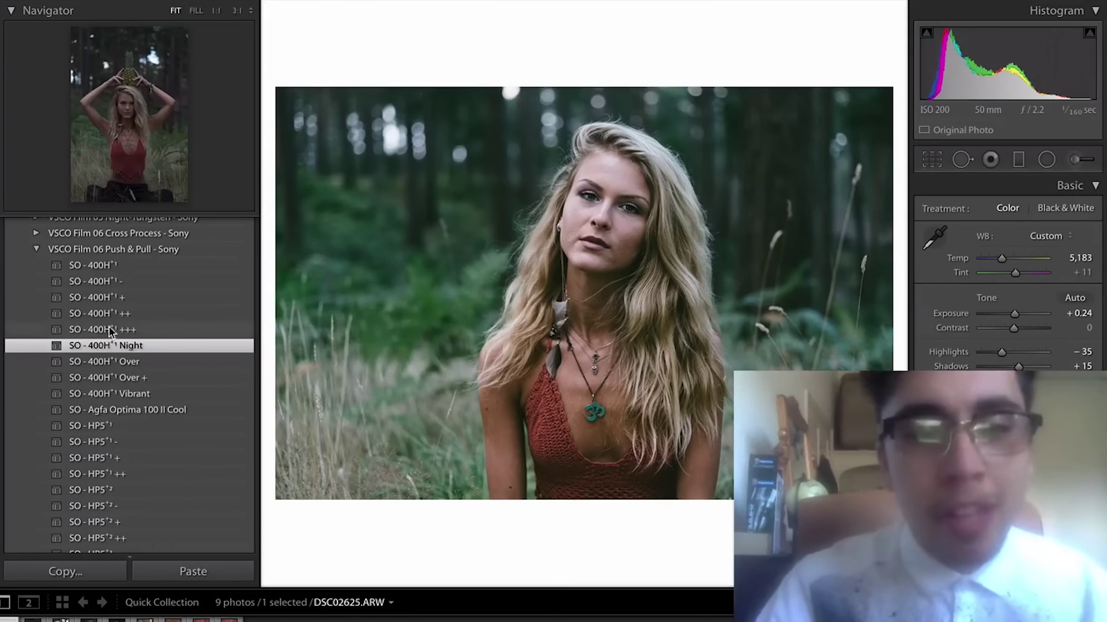
pyautogui.click(109, 329)
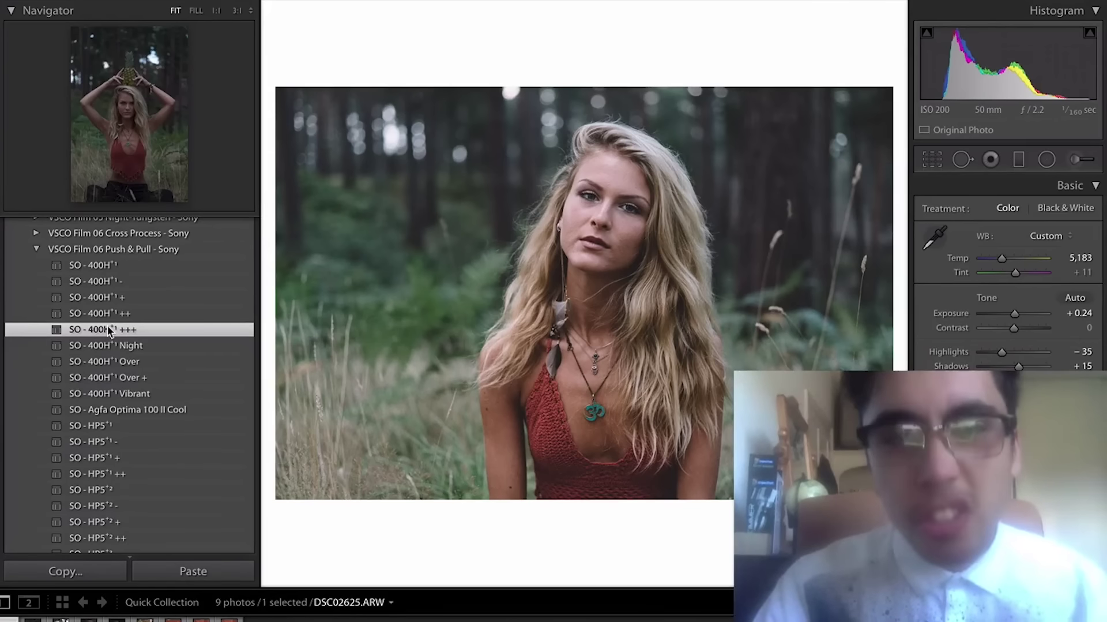
pyautogui.scroll(-5, 123, 349)
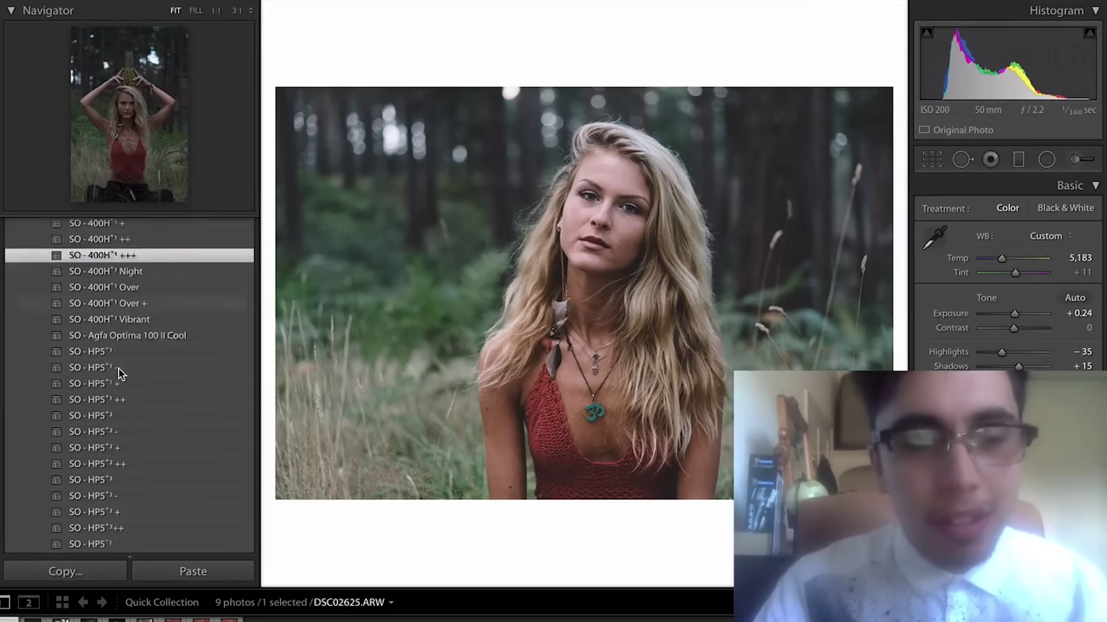
pyautogui.scroll(4, 120, 369)
pyautogui.scroll(2, 120, 372)
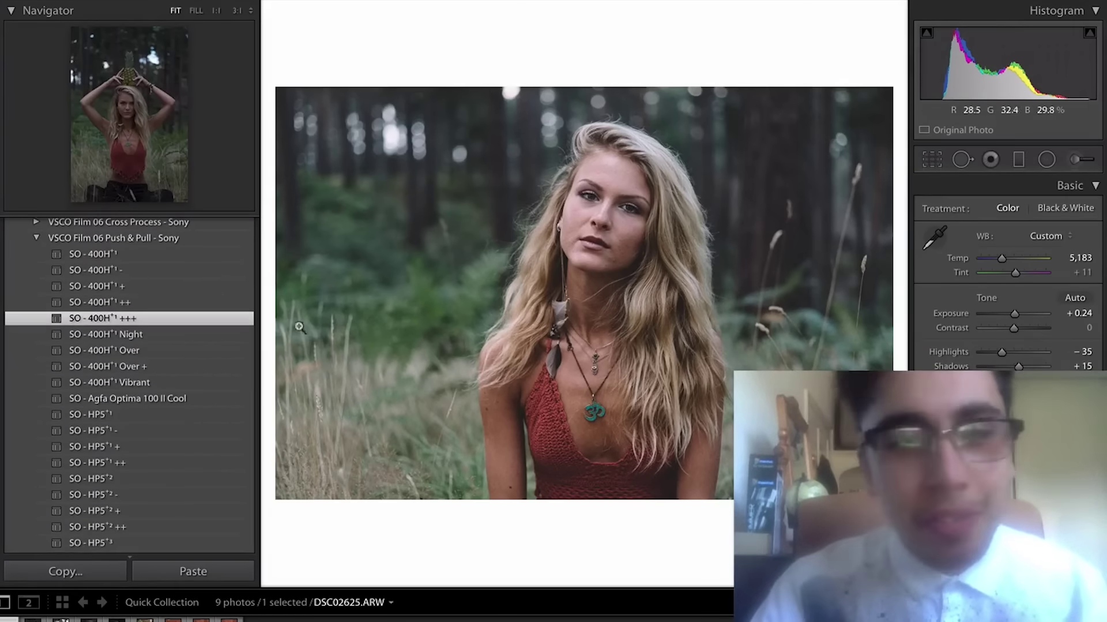
# Step: Compare the SO - Portra 160+1 variants and apply SO - Portra 160+1 ++ to the forest portrait
pyautogui.scroll(-4, 253, 337)
pyautogui.scroll(-5, 179, 413)
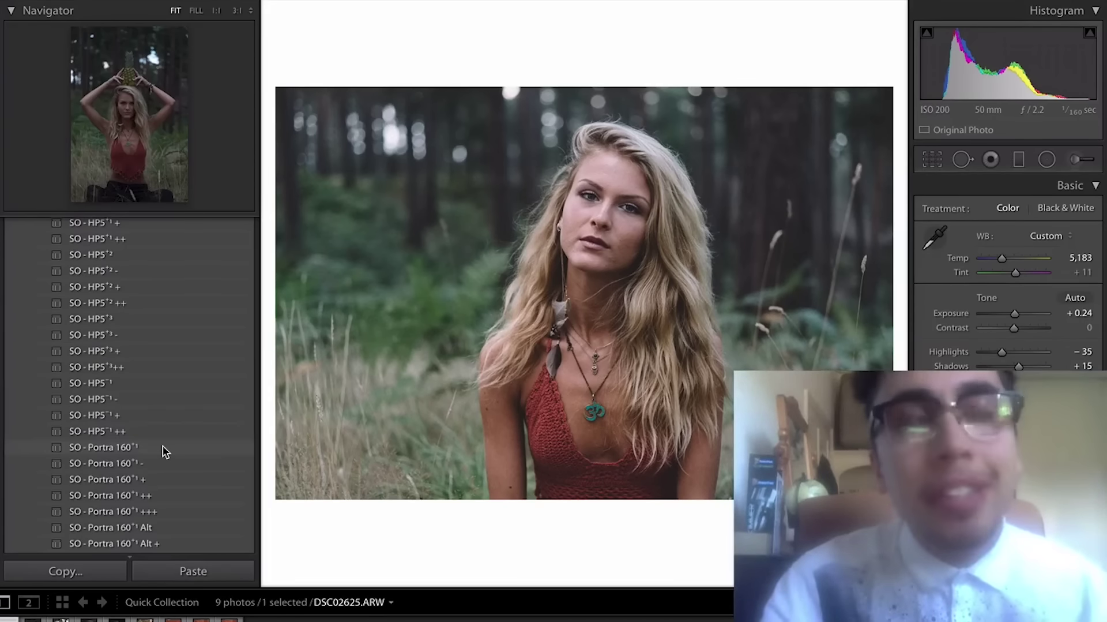
pyautogui.click(163, 449)
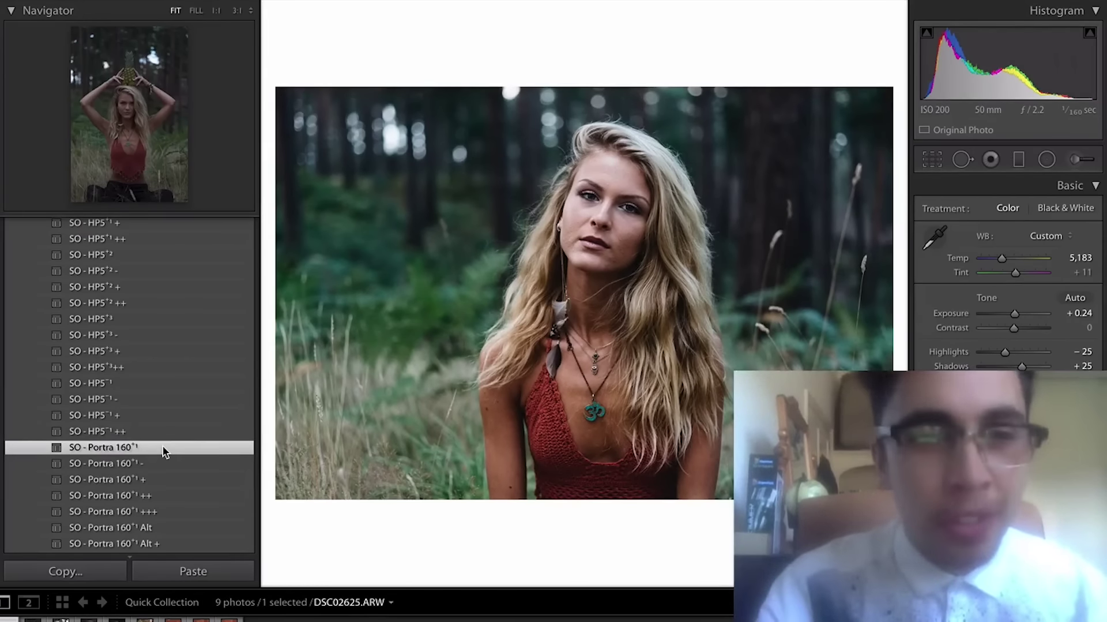
pyautogui.click(152, 465)
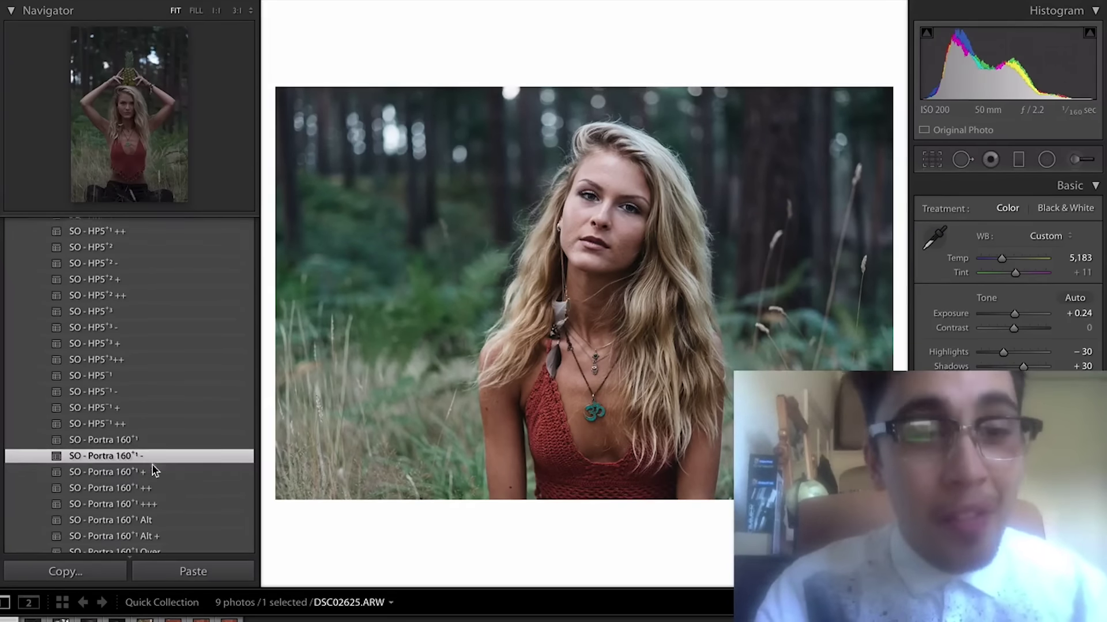
pyautogui.scroll(-1, 152, 464)
pyautogui.click(146, 474)
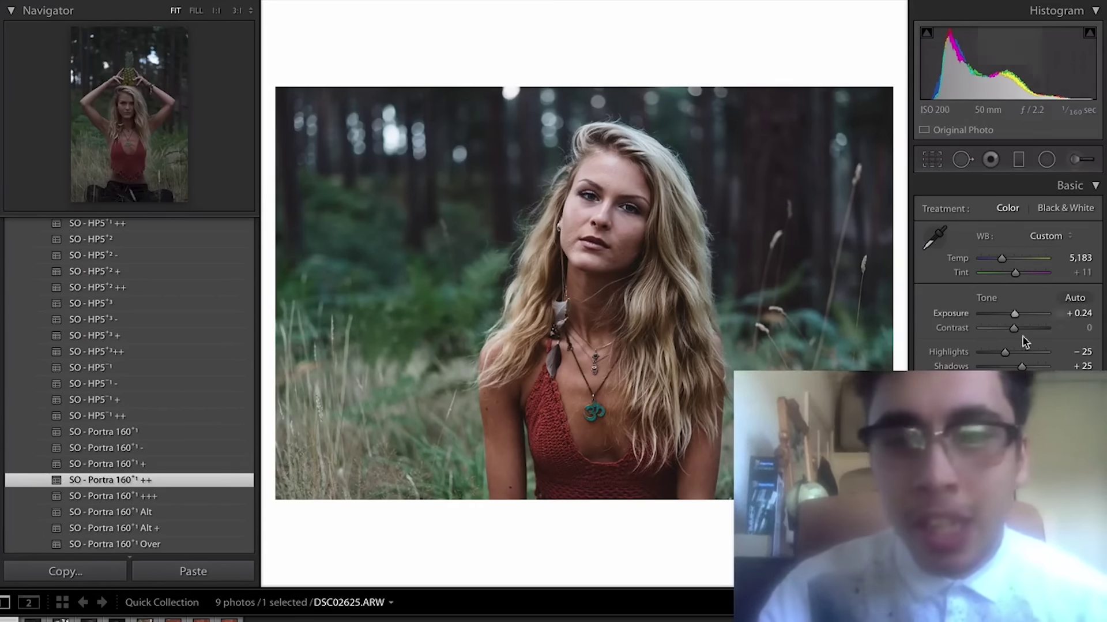
# Step: Warm the forest portrait to Temp 5,285 and raise its Shadows to +65, undoing a trial Blacks increase to +59
pyautogui.moveTo(1001, 258); pyautogui.dragTo(1002, 260)
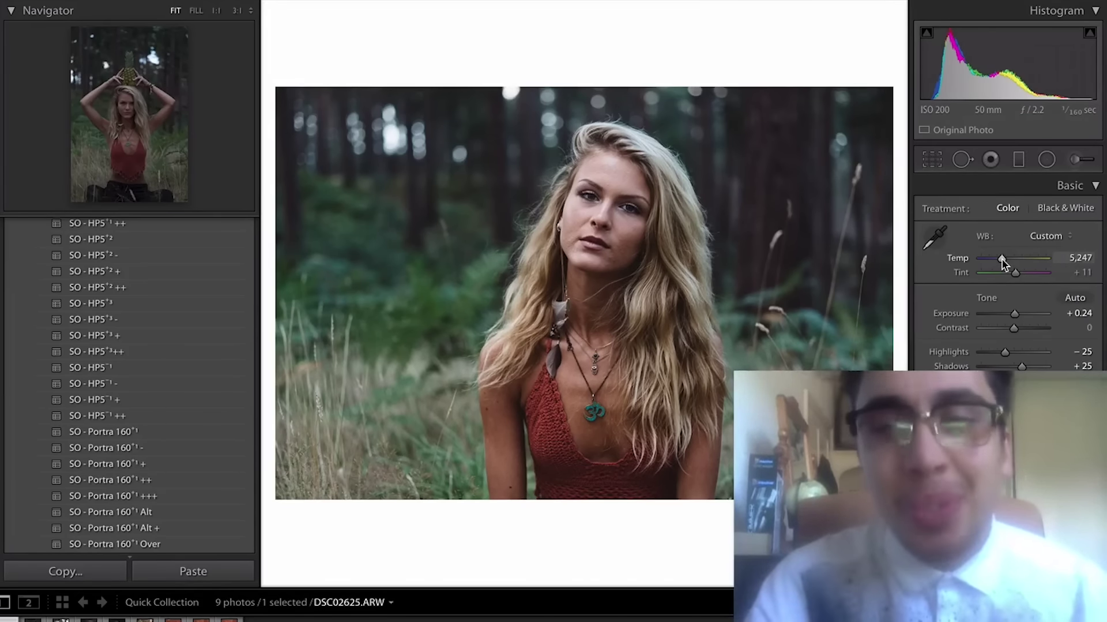
pyautogui.moveTo(1002, 259); pyautogui.dragTo(1003, 258)
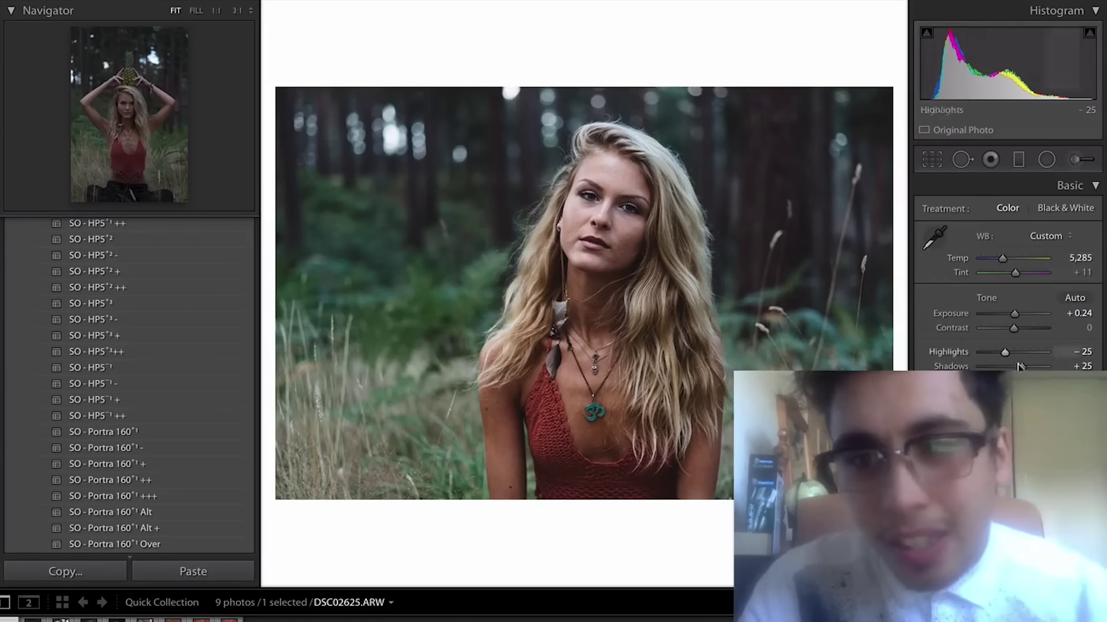
pyautogui.moveTo(1022, 366); pyautogui.dragTo(1025, 366)
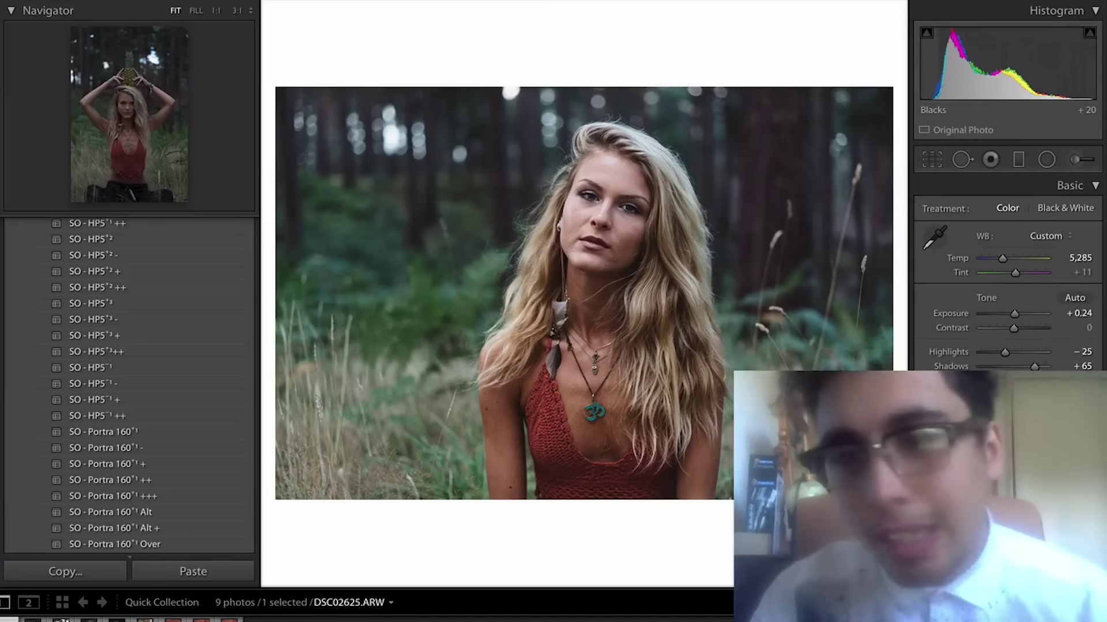
pyautogui.moveTo(1022, 395); pyautogui.dragTo(1036, 394)
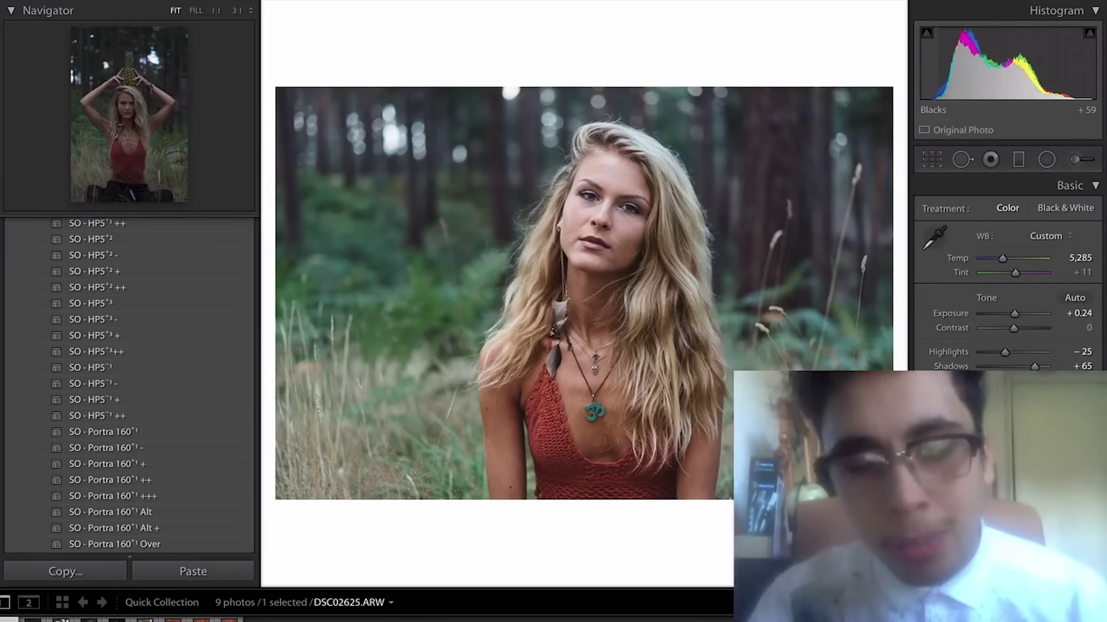
pyautogui.hotkey('ctrl', 'z')
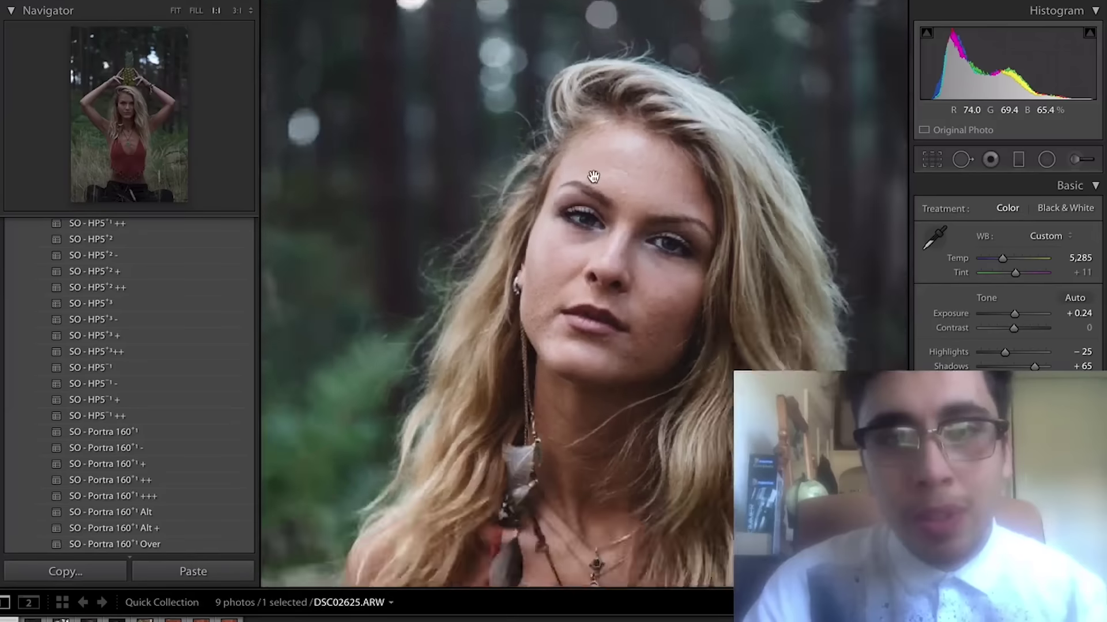
# Step: Check the subject's face at 1:1 zoom and set the forest portrait's Temp to 5,435
pyautogui.click(592, 181)
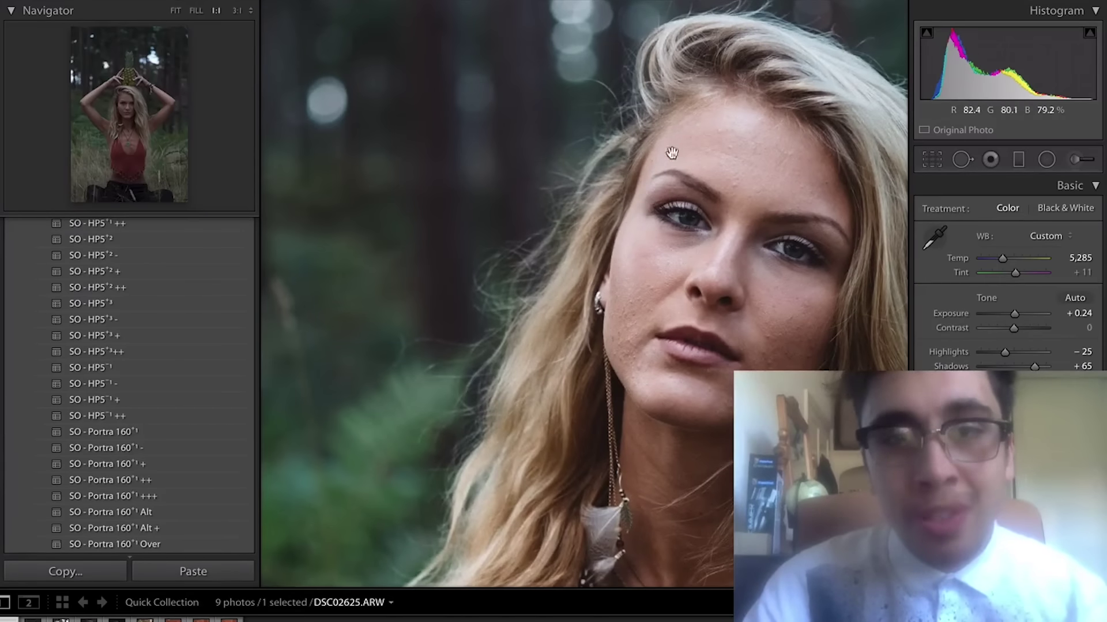
pyautogui.click(620, 296)
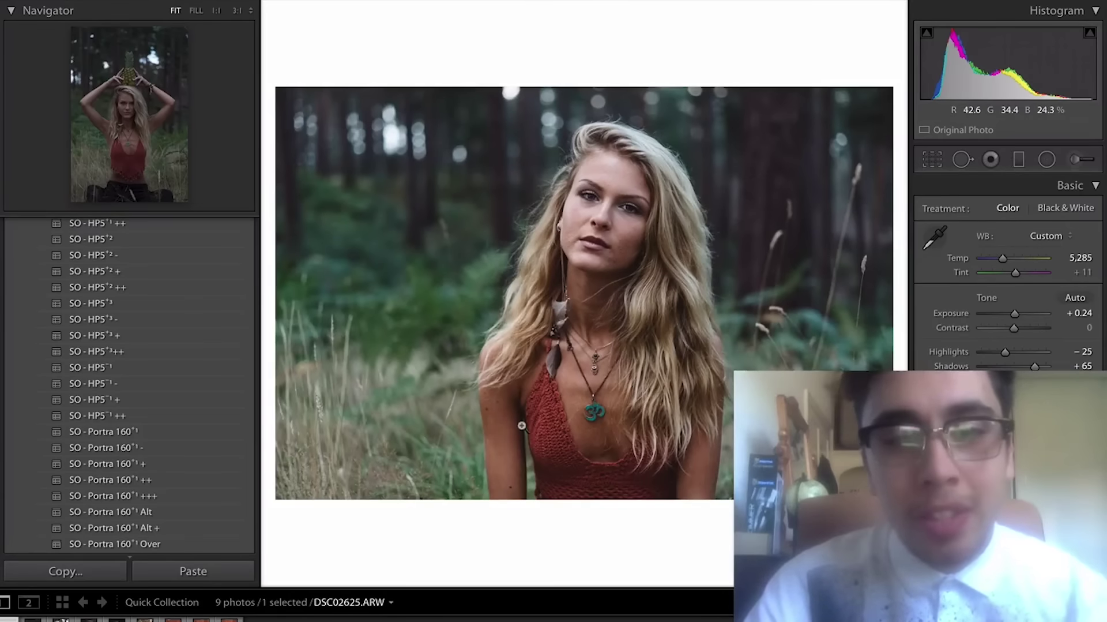
pyautogui.click(516, 424)
pyautogui.click(548, 323)
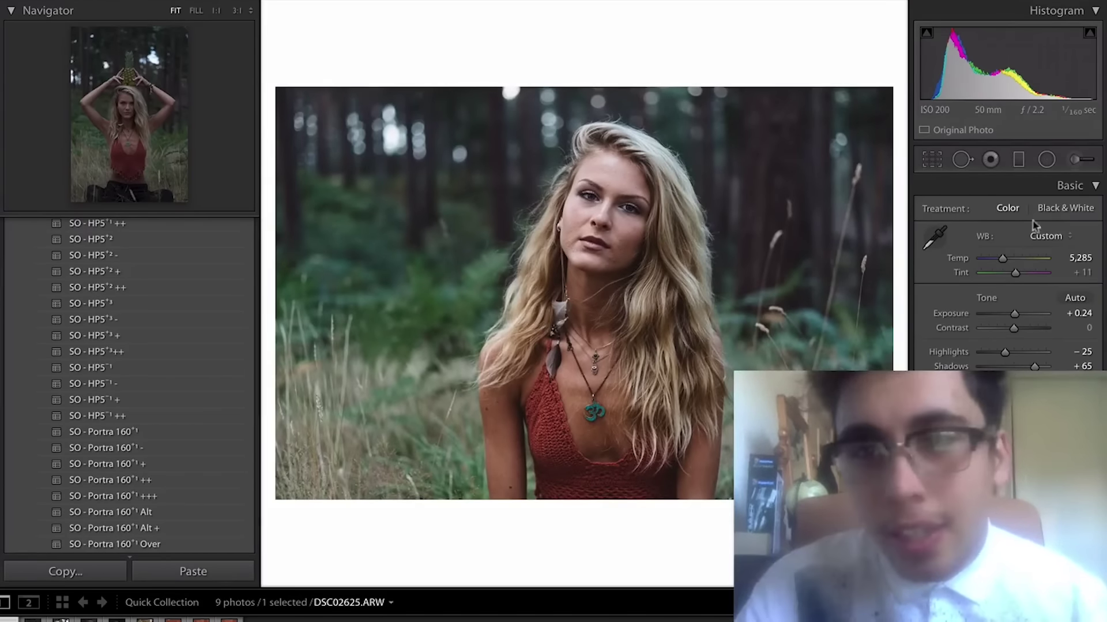
pyautogui.moveTo(1001, 252); pyautogui.dragTo(1009, 263)
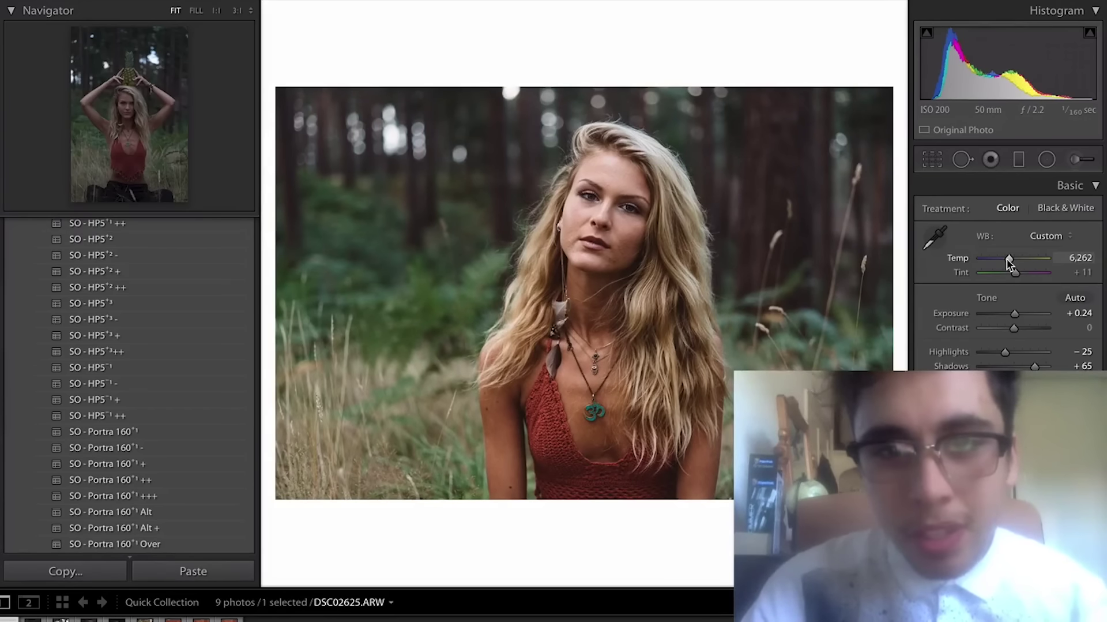
pyautogui.hotkey('ctrl', 'z')
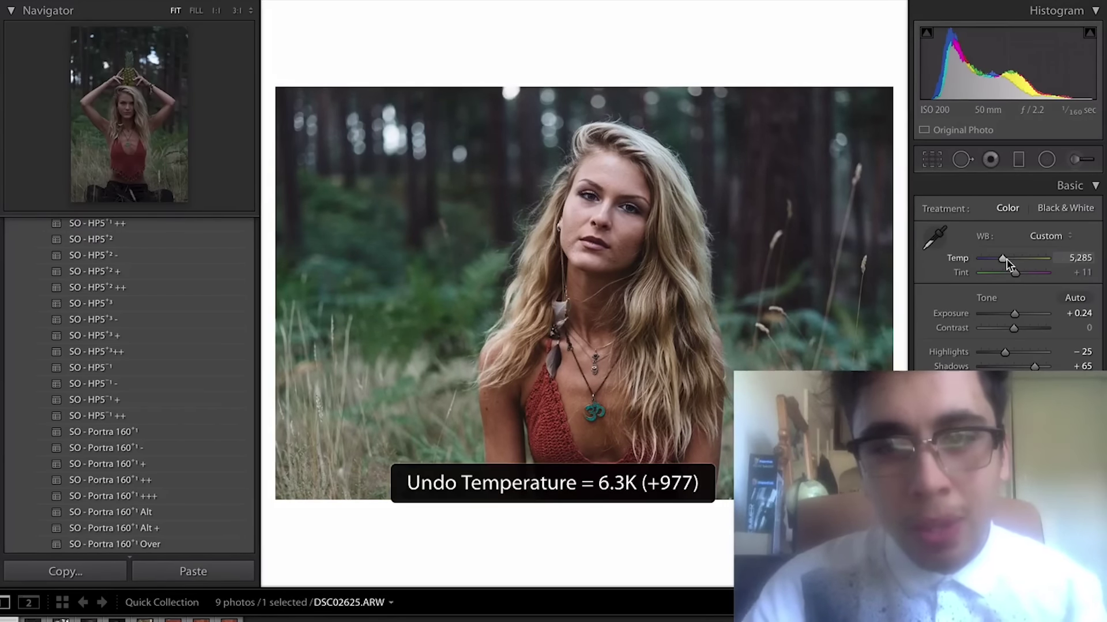
pyautogui.click(1074, 256)
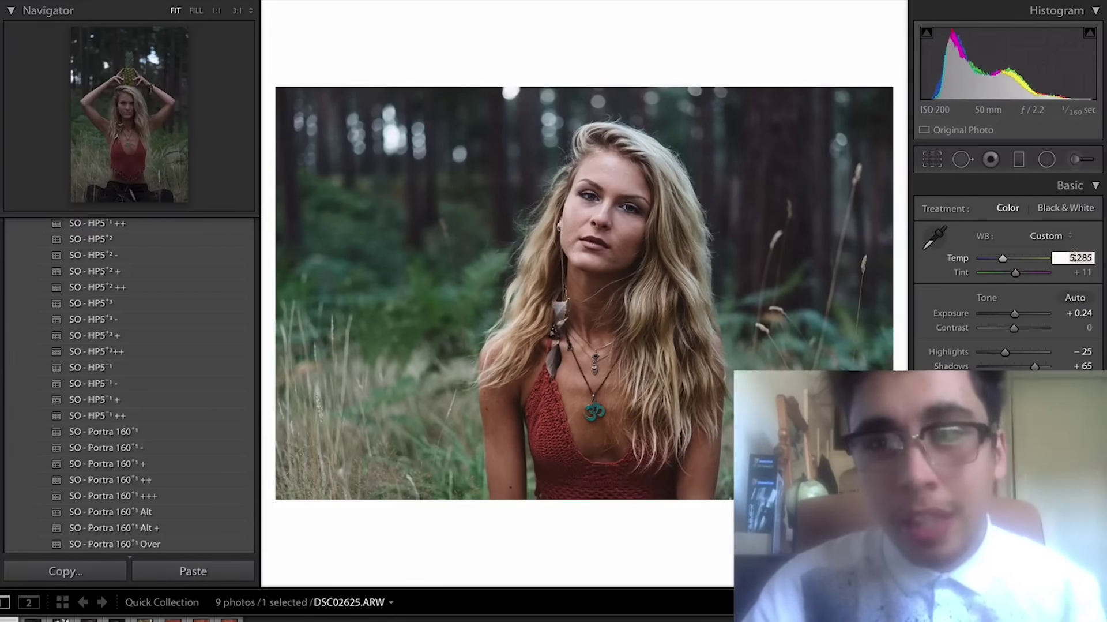
pyautogui.write('5385')
pyautogui.press('Return')
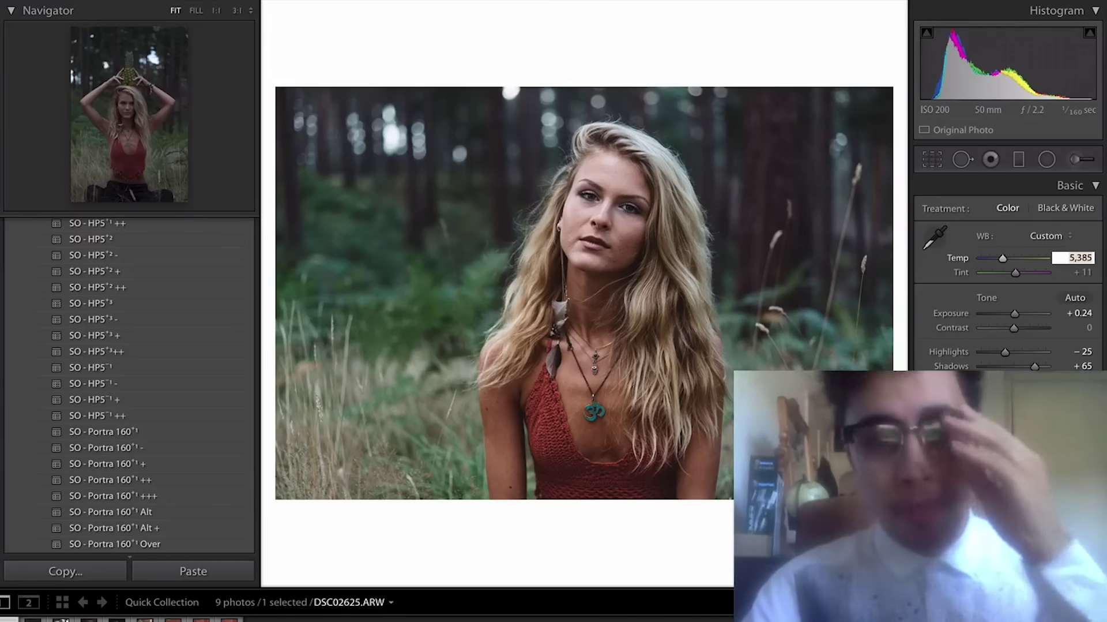
pyautogui.write('5435')
pyautogui.press('Return')
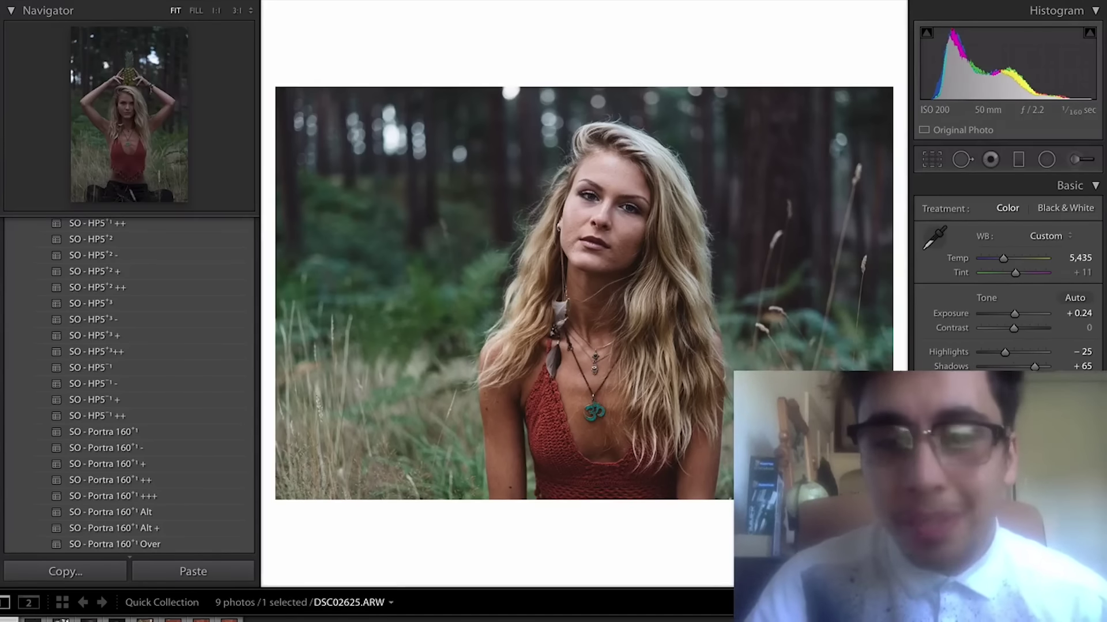
# Step: Shift the foliage's green hue toward a muted yellow-brown with targeted adjustment, undoing the Green Hue Shift of -91 along the way
pyautogui.scroll(-6, 1009, 271)
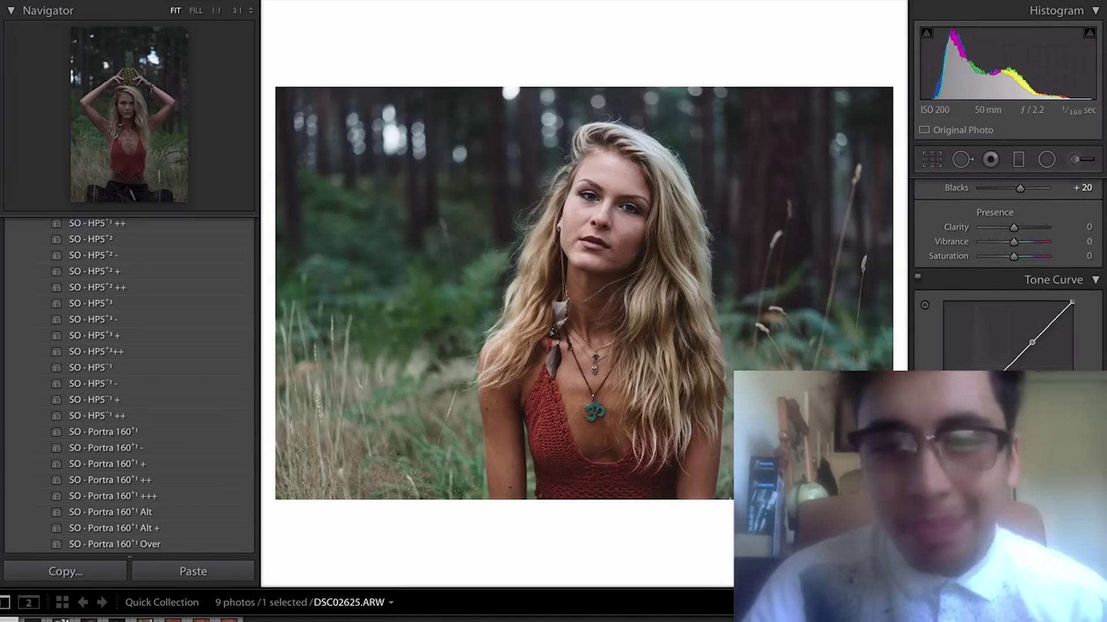
pyautogui.scroll(-1, 1009, 242)
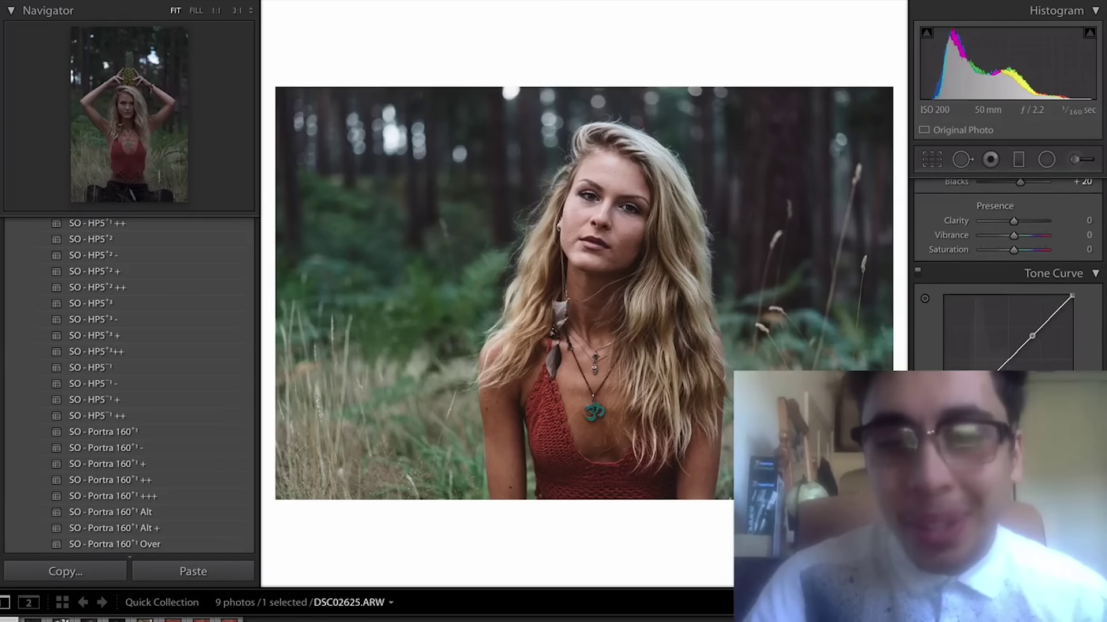
pyautogui.scroll(-3, 992, 355)
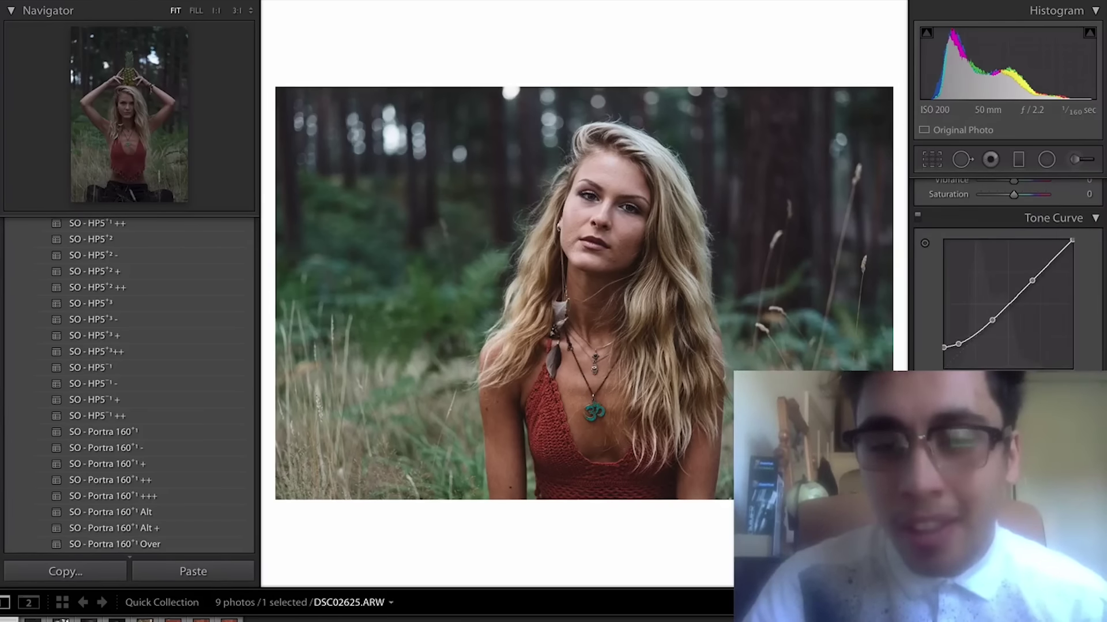
pyautogui.scroll(-3, 1010, 271)
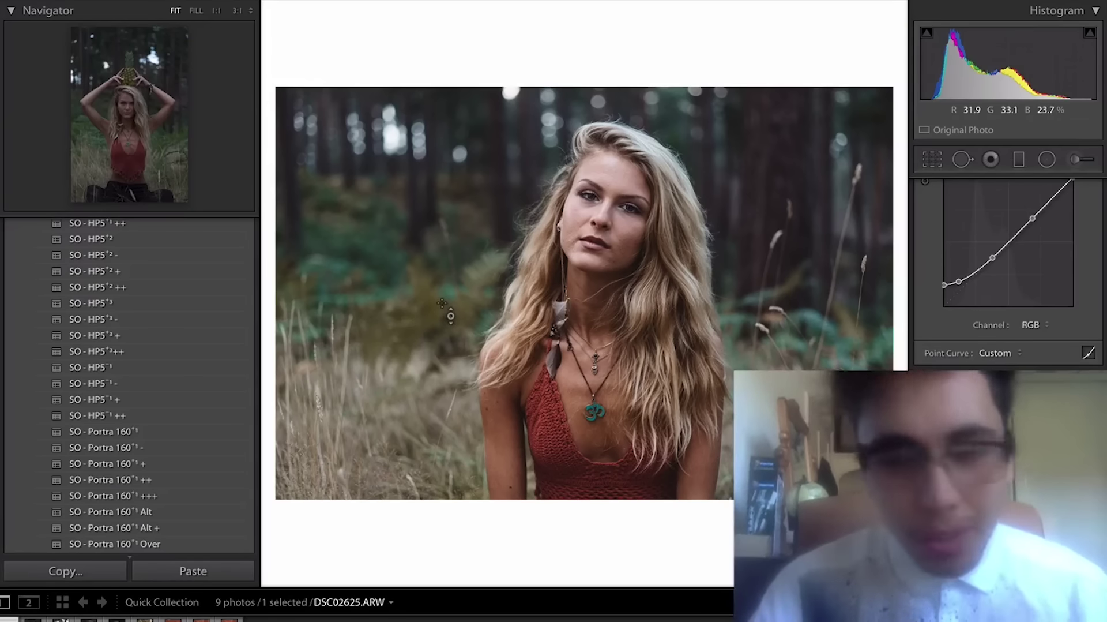
pyautogui.hotkey('ctrl', 'z')
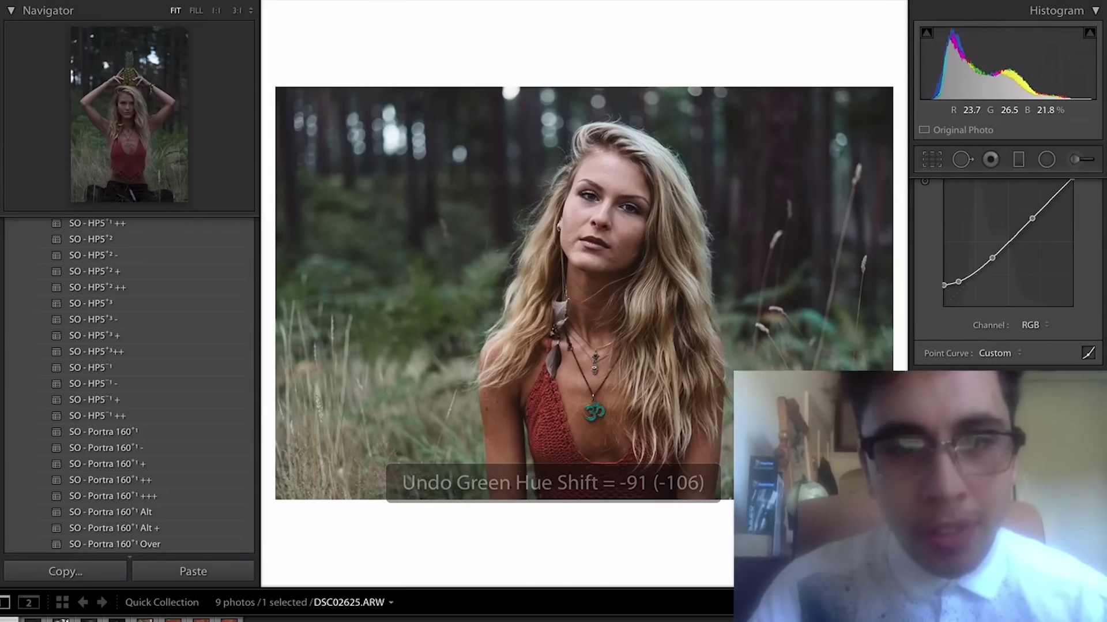
pyautogui.hotkey('ctrl', 'z')
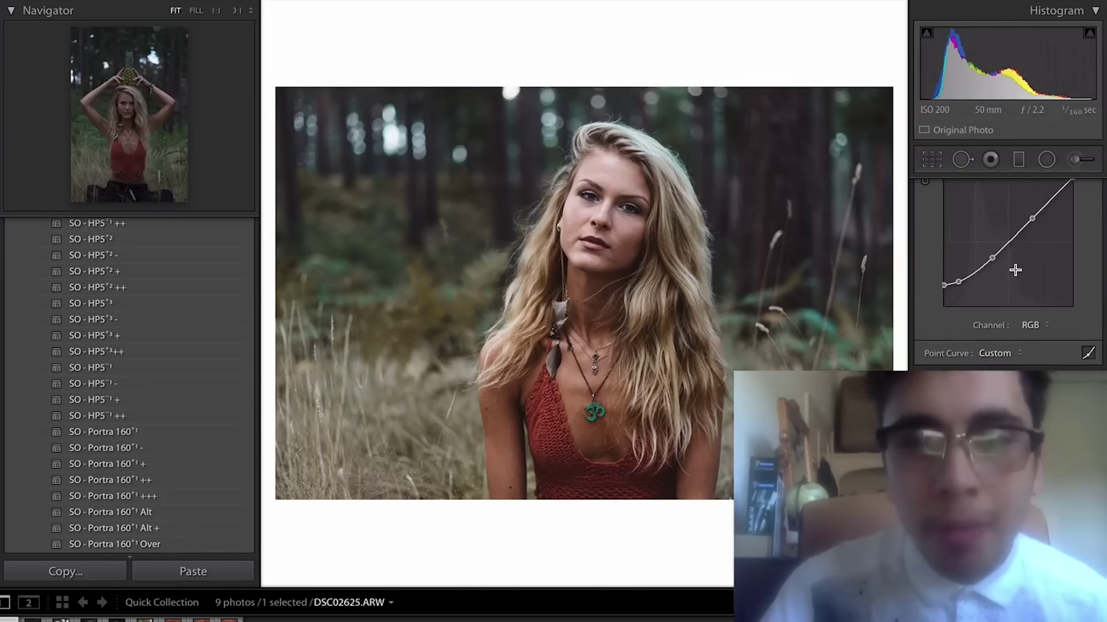
# Step: Synchronize the forest portrait's settings to the pineapple photo, leaving out local adjustments, spot removal and crop
pyautogui.scroll(5, 1013, 267)
pyautogui.scroll(2, 1018, 274)
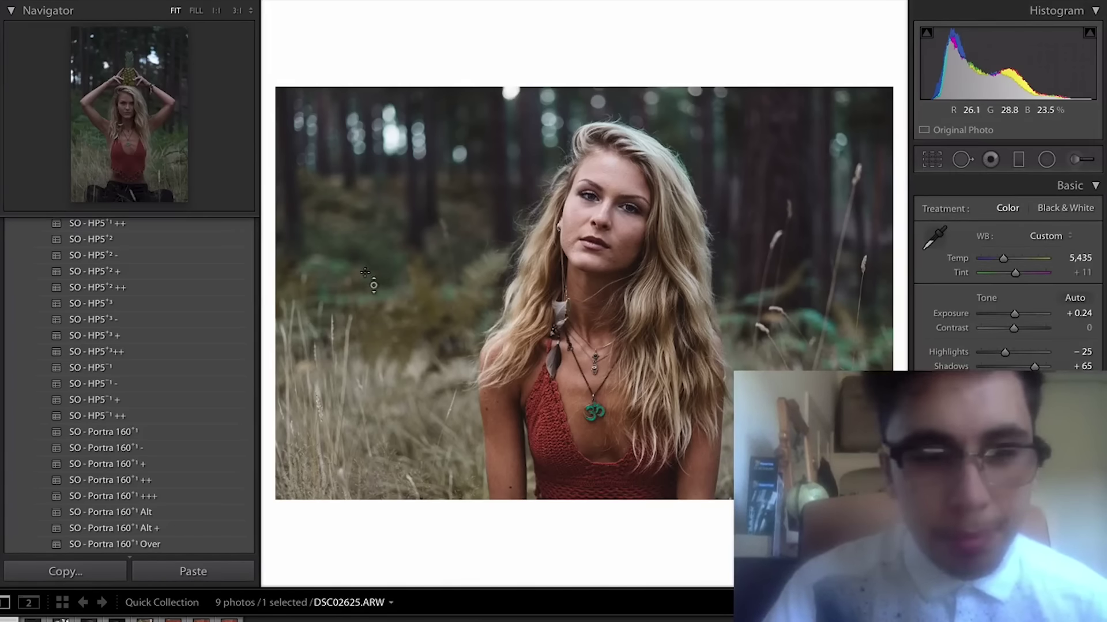
pyautogui.keyDown('ctrl'); pyautogui.click(33, 618); pyautogui.keyUp('ctrl')
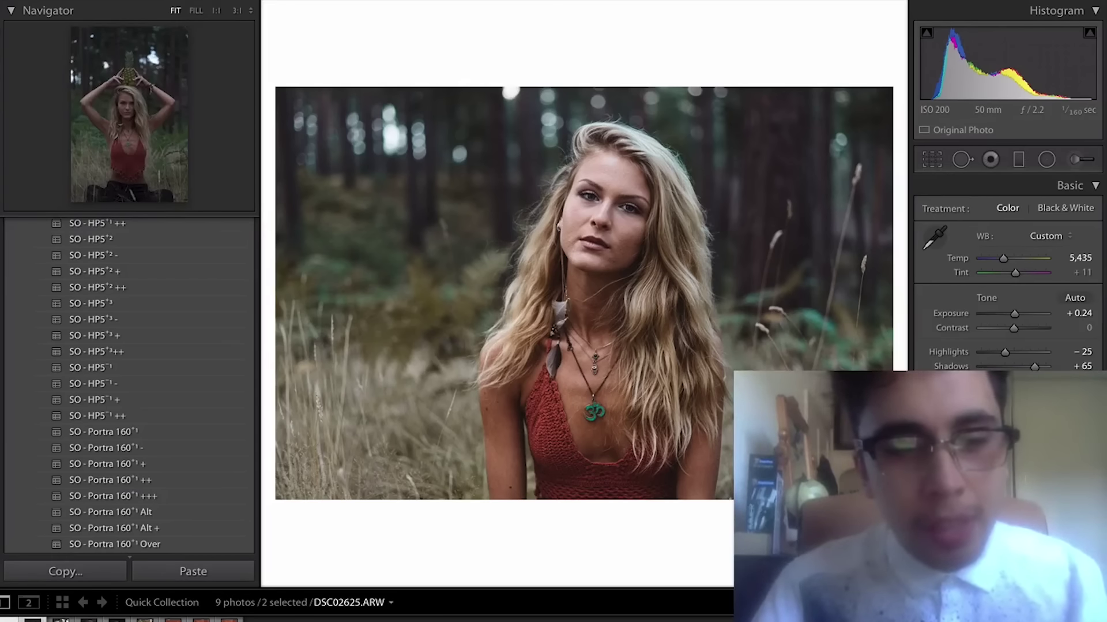
pyautogui.hotkey('ctrl', 'shift', 's')
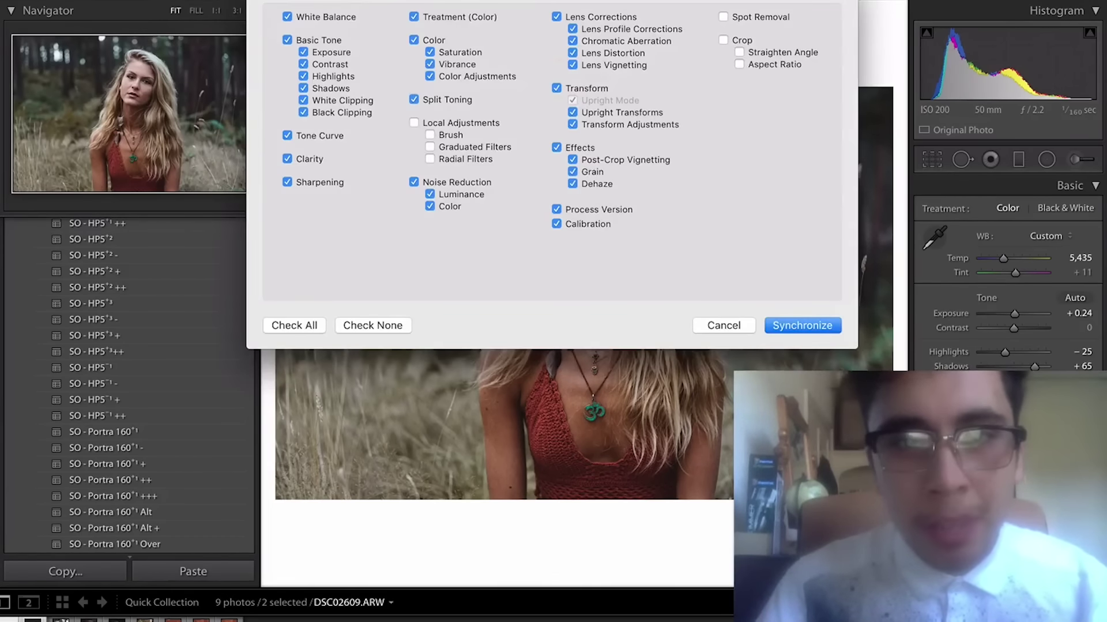
pyautogui.press('Return')
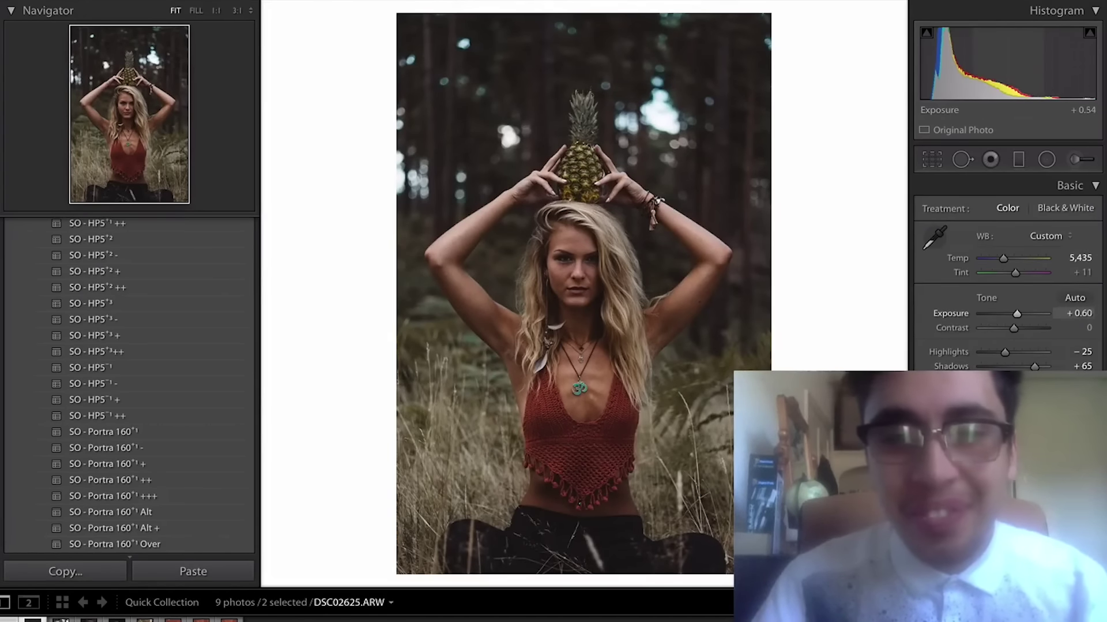
# Step: Raise the pineapple photo's Exposure to +0.76 and inspect the subject's face at 1:1 zoom
pyautogui.moveTo(1006, 64)
pyautogui.mouseDown()
pyautogui.moveTo(1032, 63)
pyautogui.moveTo(1001, 66)
pyautogui.mouseUp()
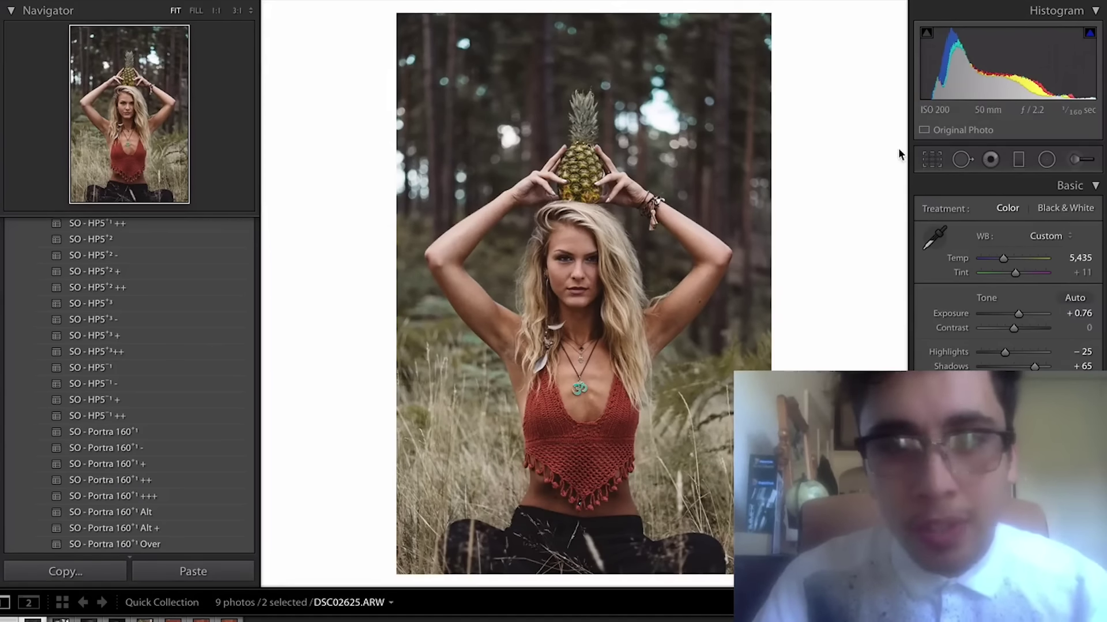
pyautogui.click(579, 245)
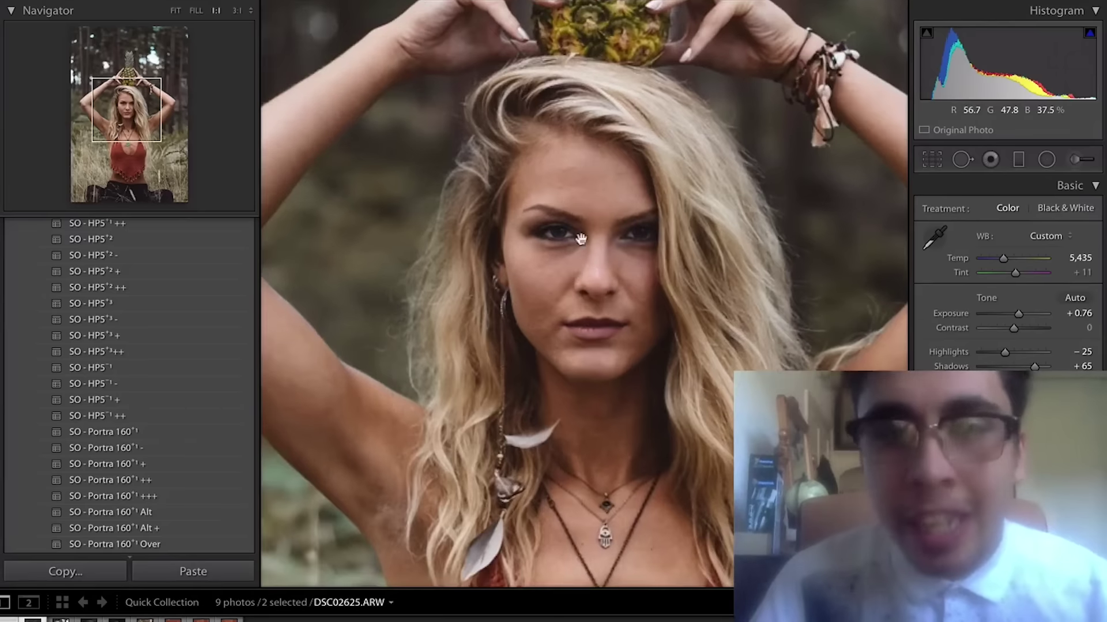
# Step: Paint over the subject's eyes in the pineapple photo with the Adjustment Brush set to the Iris Enhance effect
pyautogui.moveTo(581, 238); pyautogui.dragTo(519, 240)
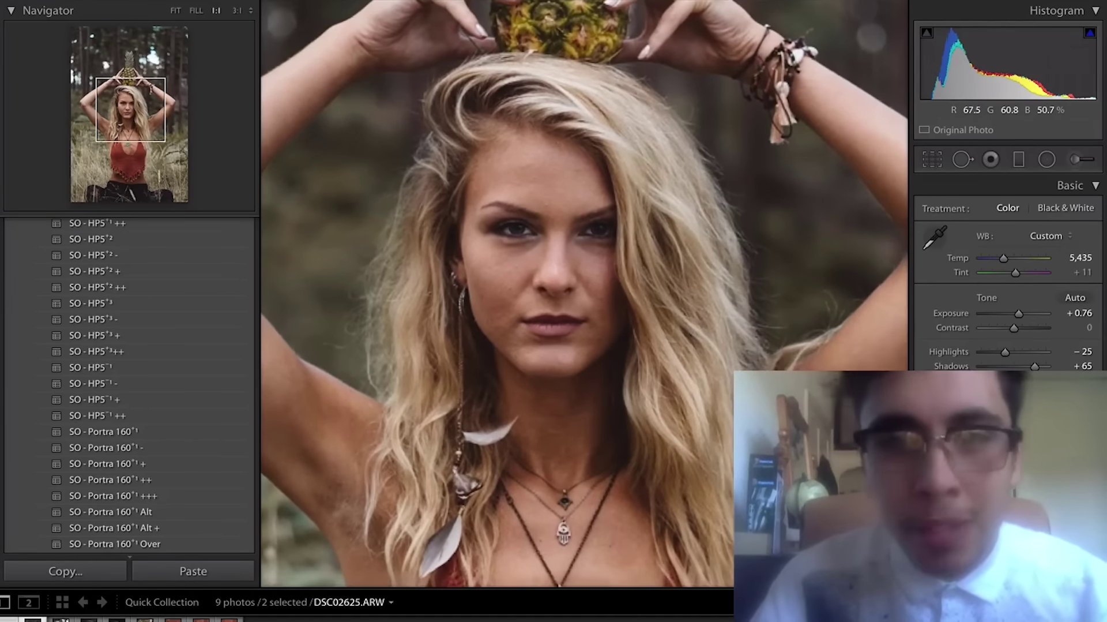
pyautogui.click(1089, 161)
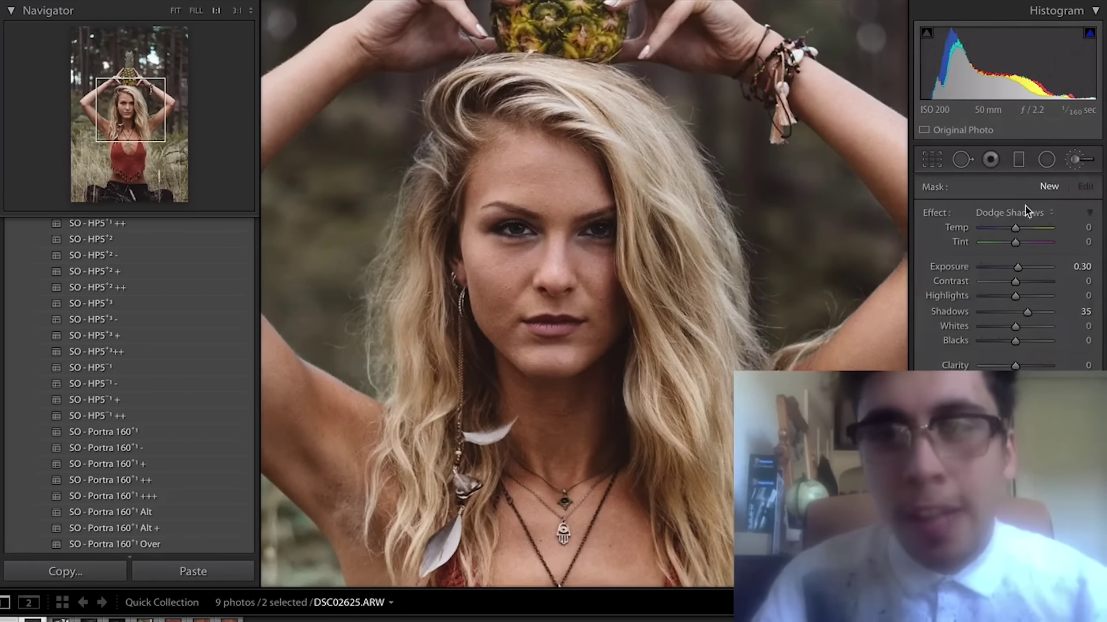
pyautogui.click(1009, 208)
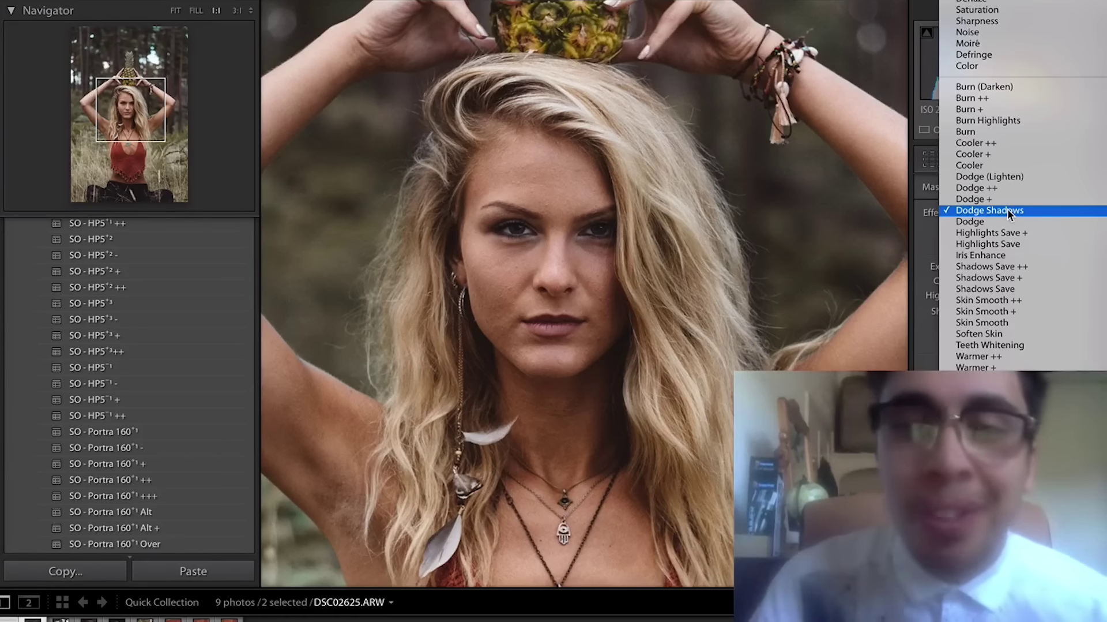
pyautogui.click(997, 255)
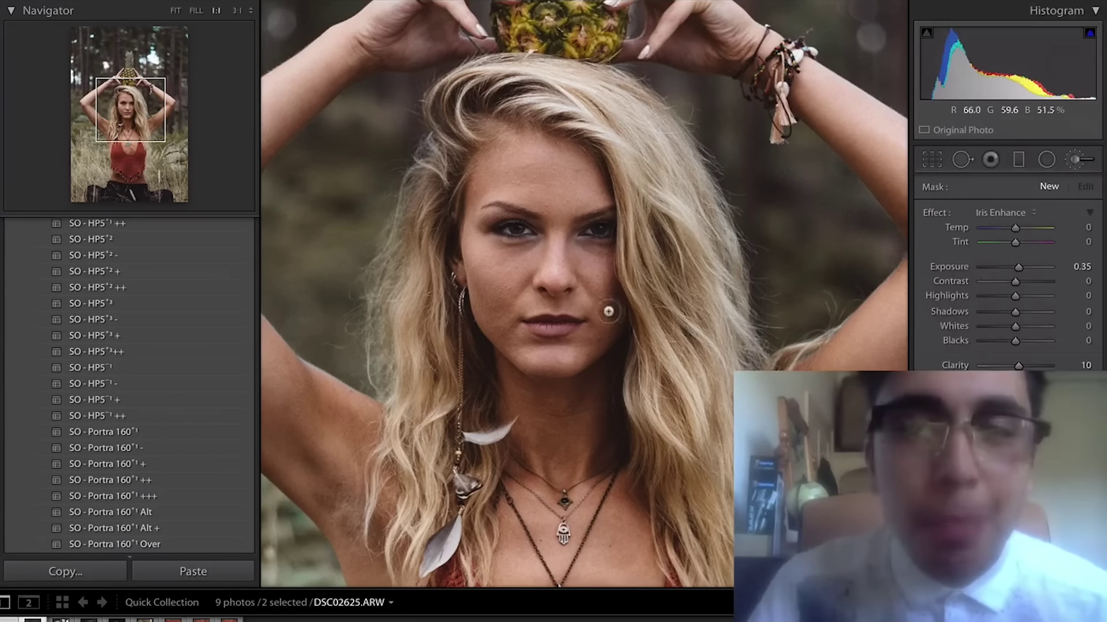
pyautogui.click(519, 232)
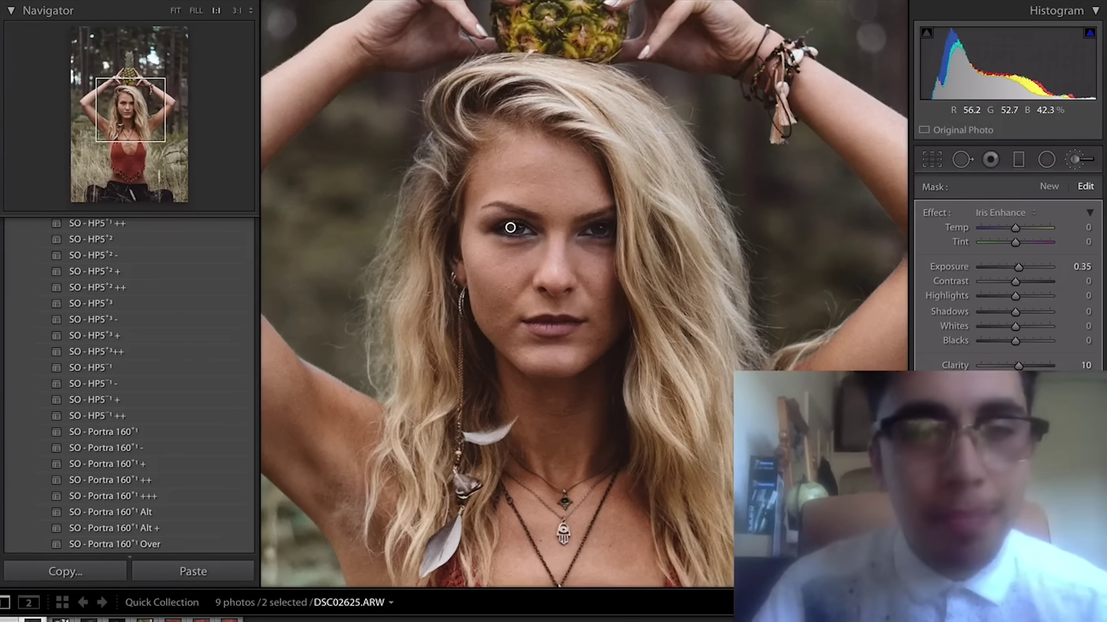
pyautogui.click(1075, 162)
pyautogui.moveTo(606, 39); pyautogui.dragTo(611, 329)
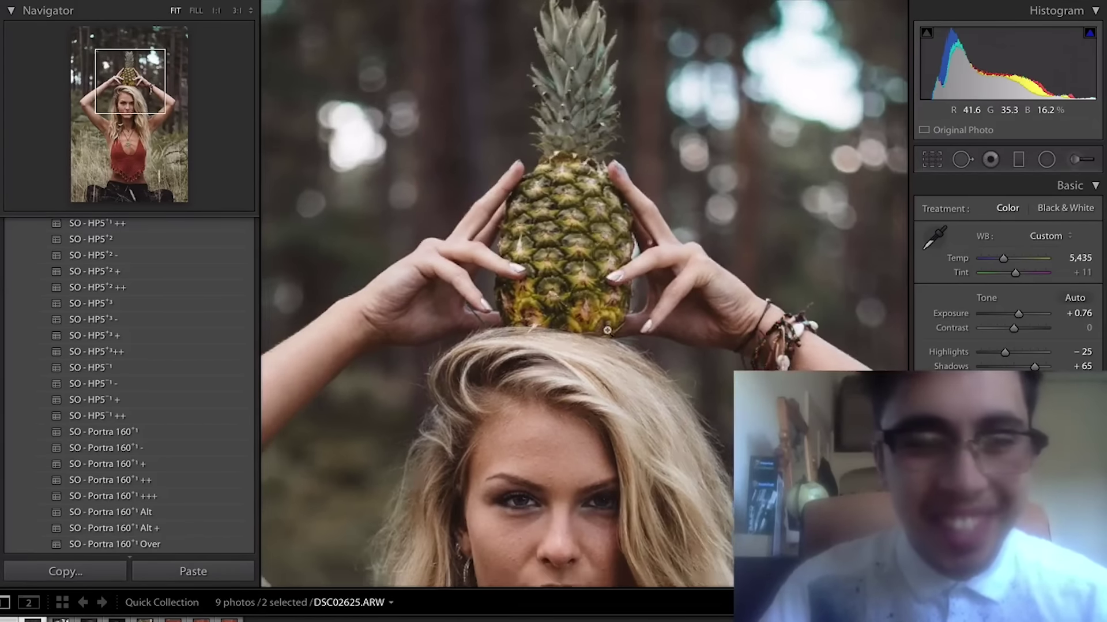
pyautogui.click(611, 329)
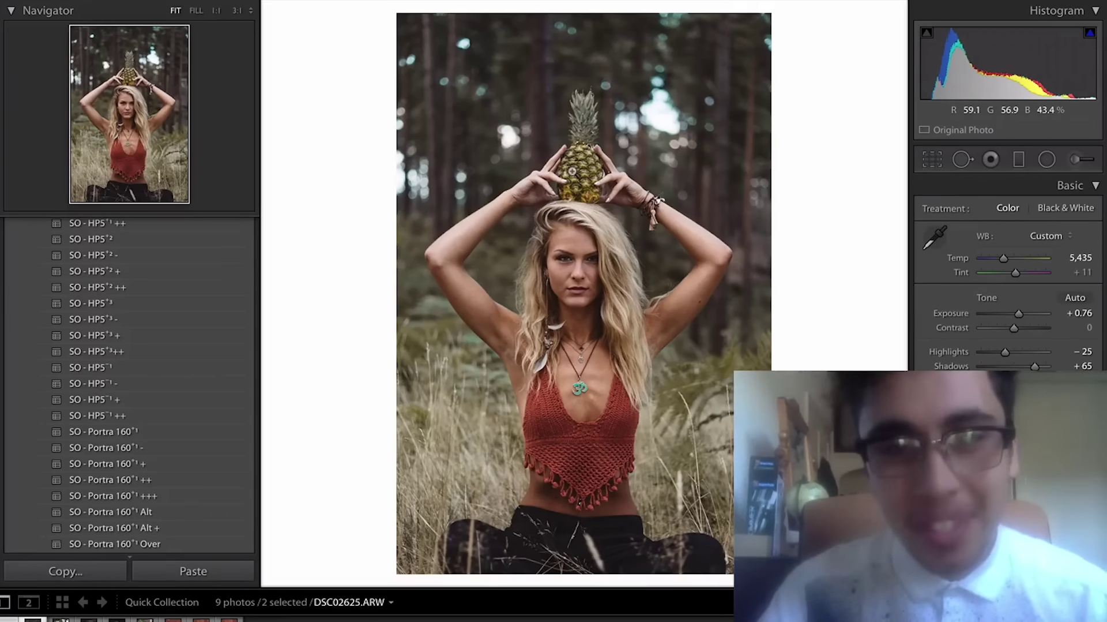
# Step: Go to the next forest portrait and heal the first blemishes on the chin below the mouth corner with the Heal brush
pyautogui.press('Right')
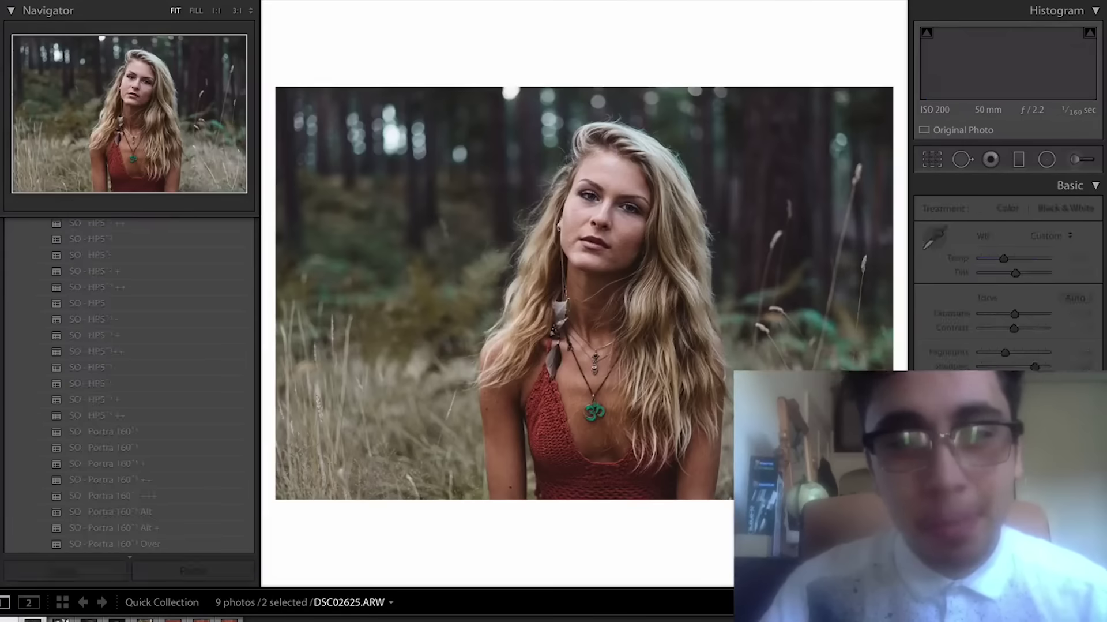
pyautogui.click(632, 222)
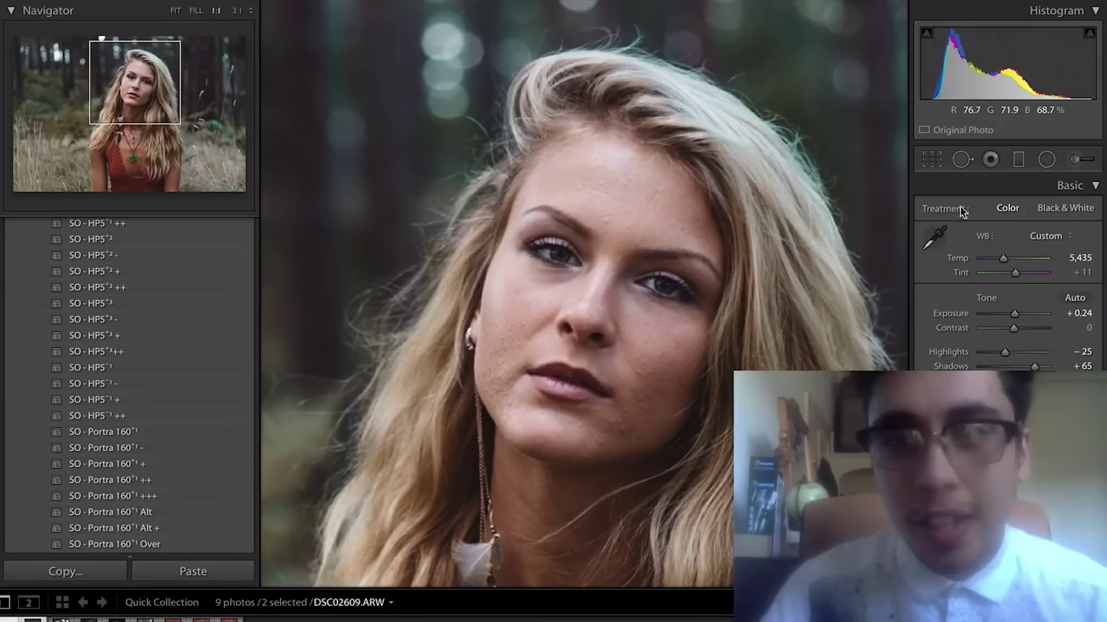
pyautogui.click(963, 159)
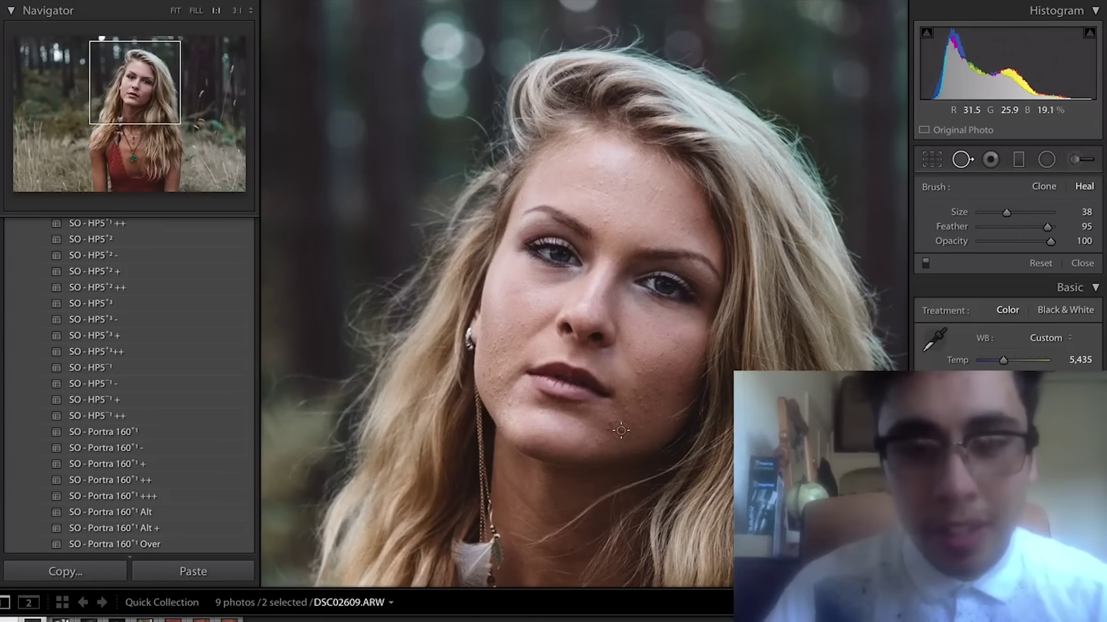
pyautogui.scroll(-3, 621, 430)
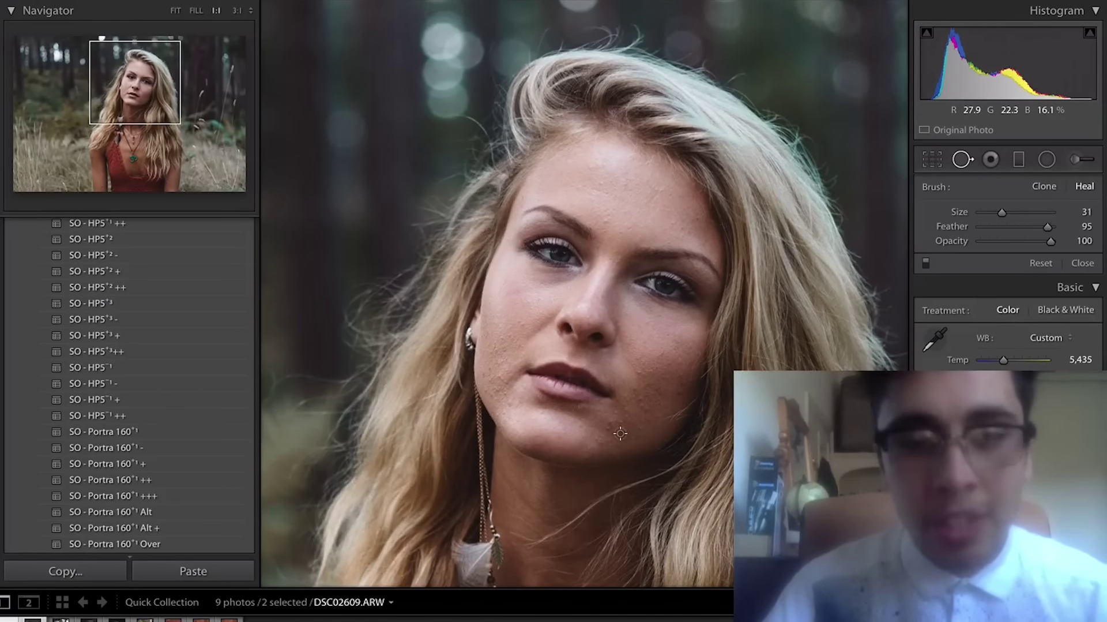
pyautogui.click(620, 432)
pyautogui.hotkey('ctrl', 'z')
pyautogui.scroll(3, 608, 430)
pyautogui.click(610, 432)
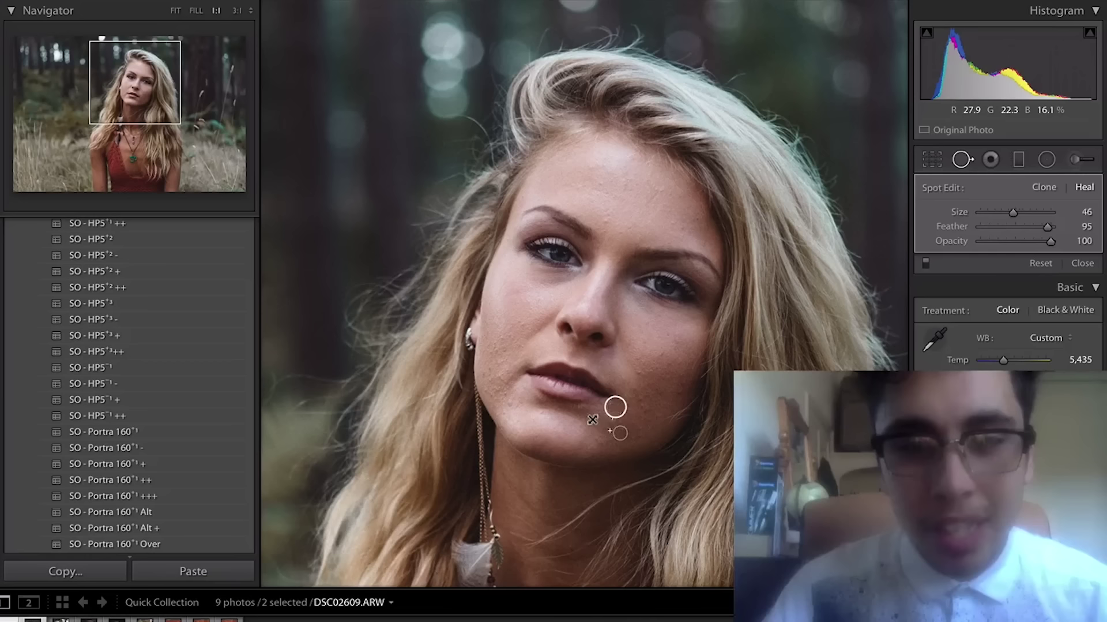
# Step: Source the chin repair from clear skin at the chin's center and heal another blemish just below the mouth corner at size 49
pyautogui.scroll(2, 616, 406)
pyautogui.hotkey('ctrl', 'z')
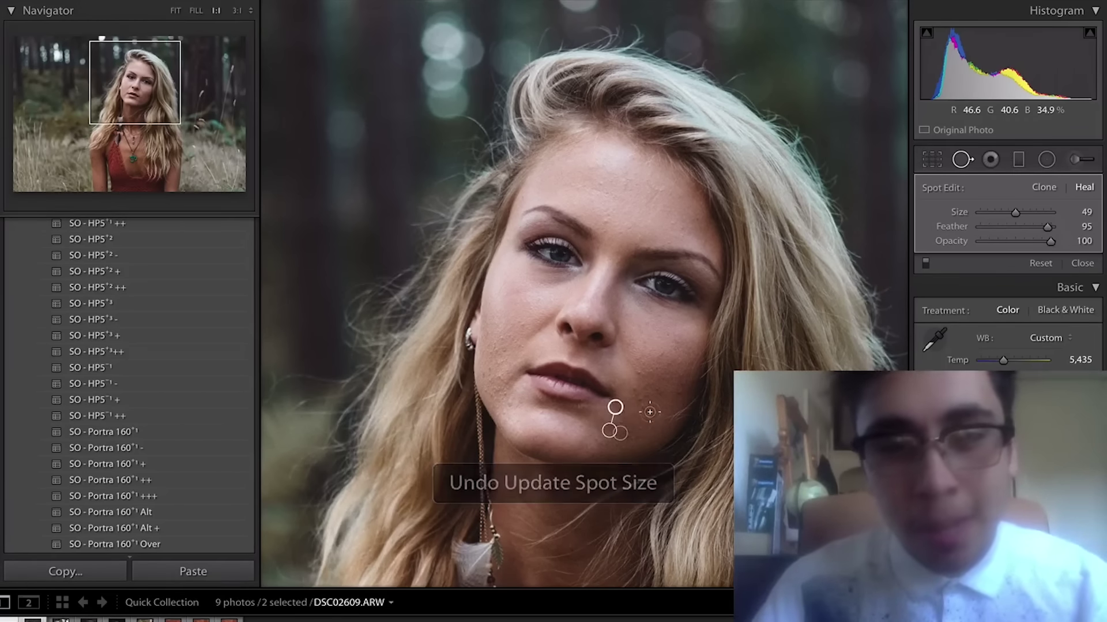
pyautogui.moveTo(603, 434)
pyautogui.mouseDown()
pyautogui.moveTo(582, 423)
pyautogui.moveTo(556, 429)
pyautogui.mouseUp()
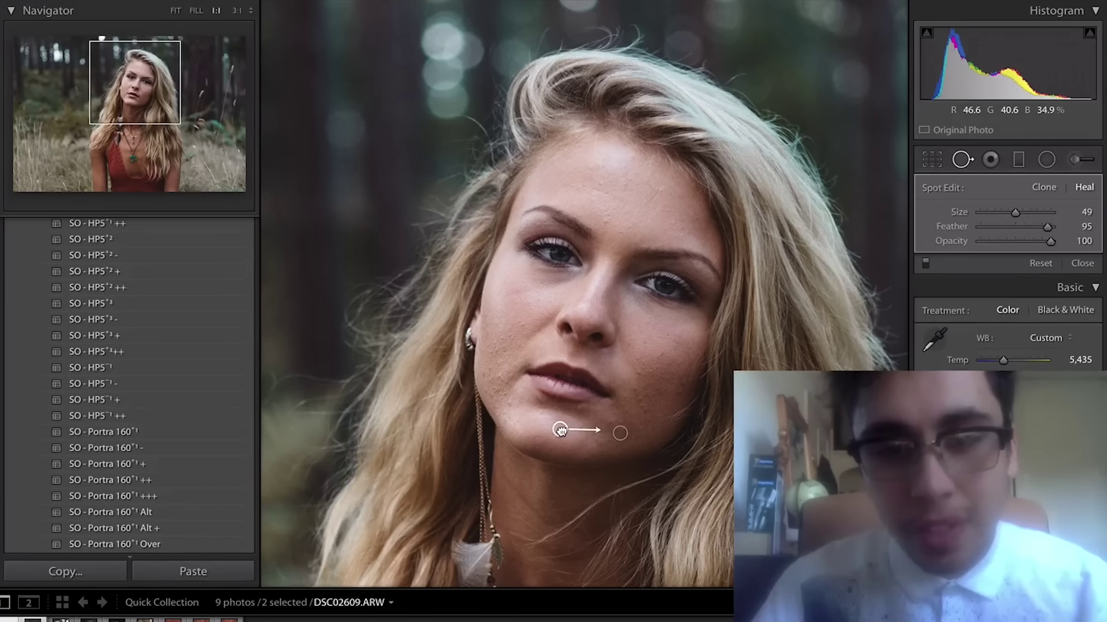
pyautogui.click(614, 421)
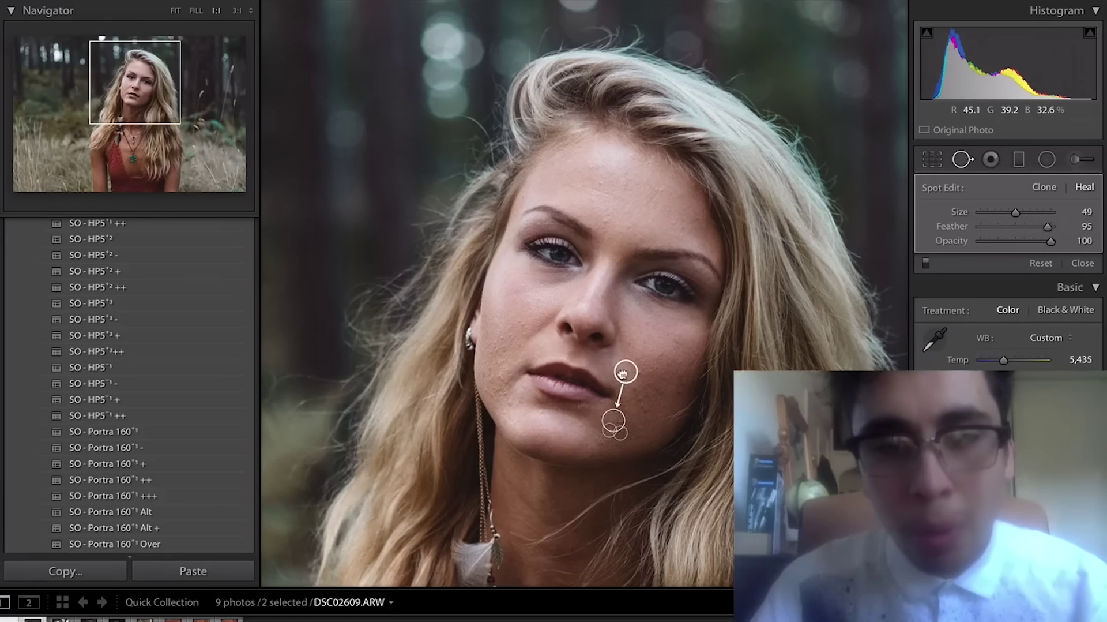
pyautogui.moveTo(623, 373); pyautogui.dragTo(610, 372)
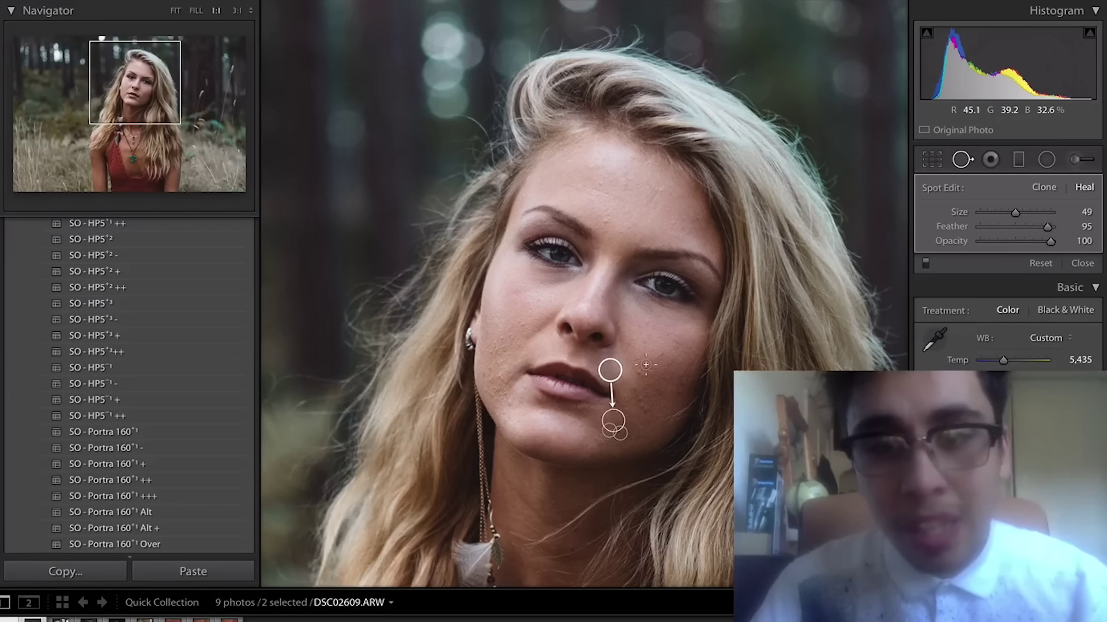
# Step: Heal the blemishes on the subject's left cheek beside the mouth at size 49, sampling clear skin near the nose and upper lip
pyautogui.click(681, 347)
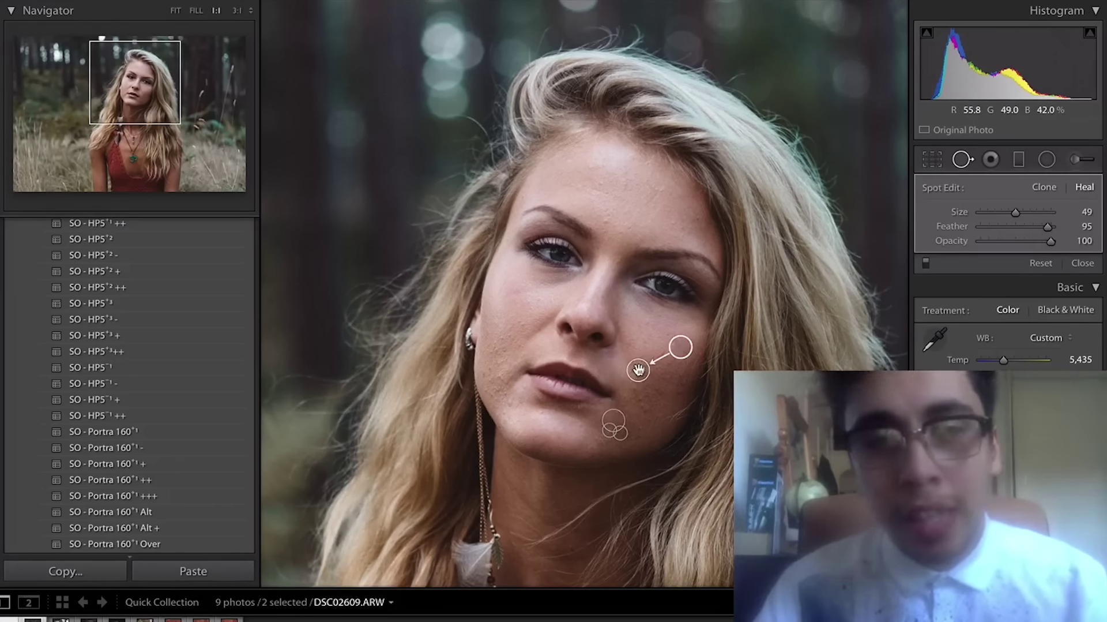
pyautogui.moveTo(678, 348)
pyautogui.mouseDown()
pyautogui.moveTo(630, 307)
pyautogui.moveTo(628, 318)
pyautogui.mouseUp()
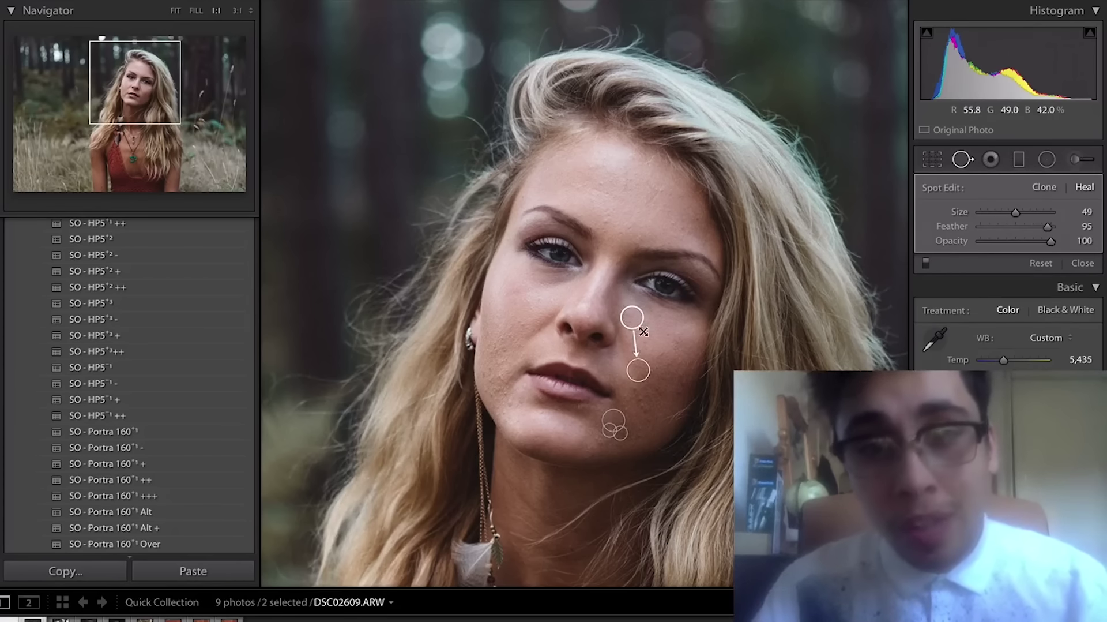
pyautogui.click(639, 351)
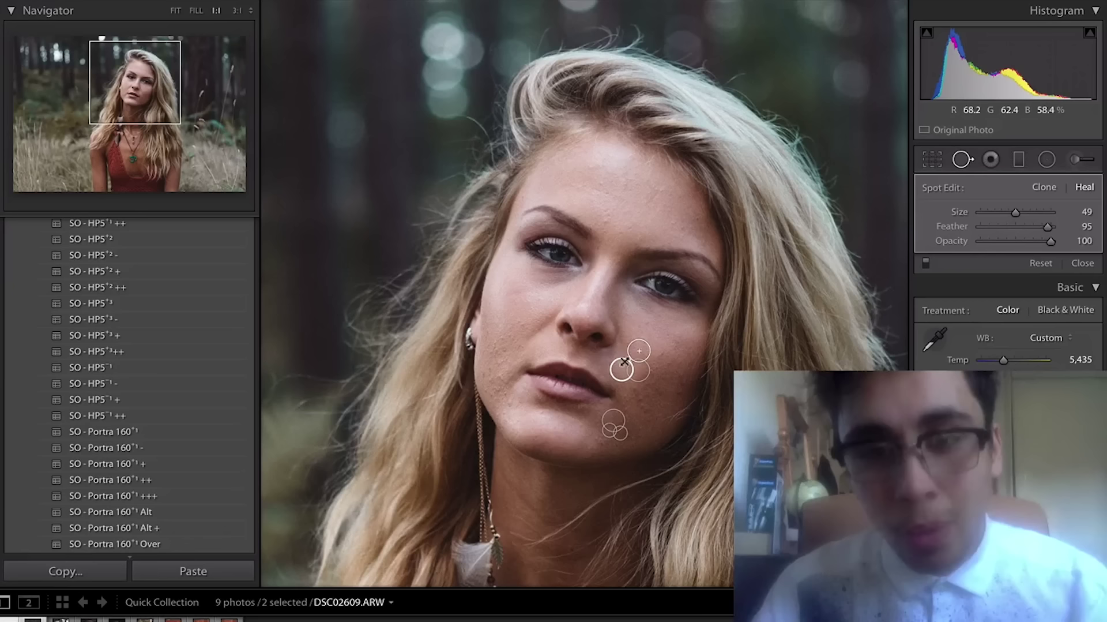
pyautogui.moveTo(634, 388)
pyautogui.mouseDown()
pyautogui.moveTo(665, 378)
pyautogui.moveTo(612, 364)
pyautogui.mouseUp()
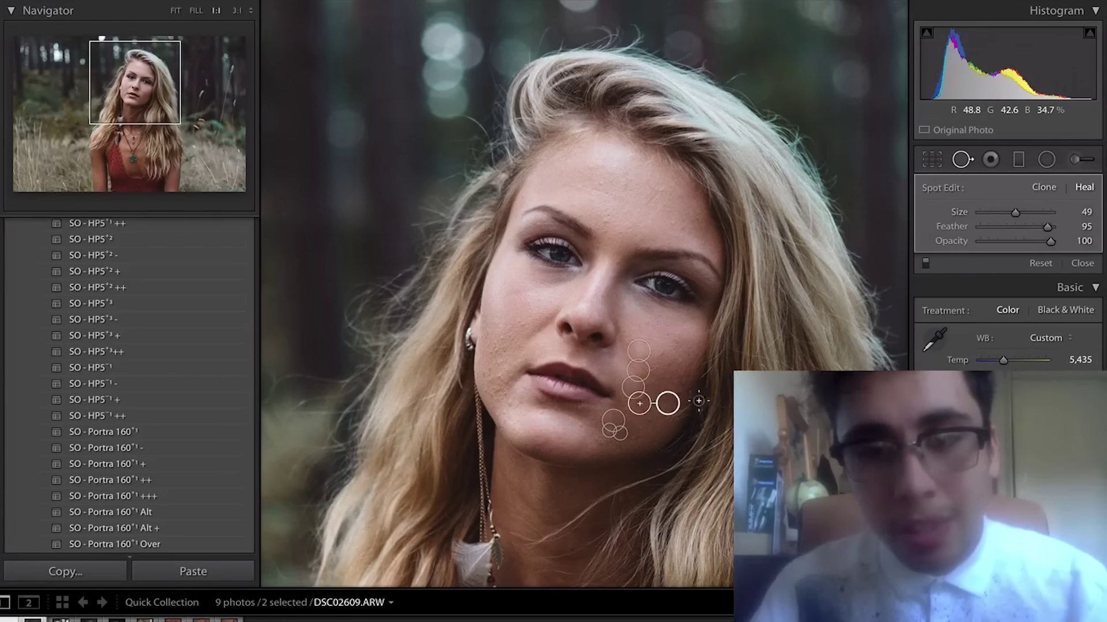
pyautogui.moveTo(611, 365); pyautogui.dragTo(600, 362)
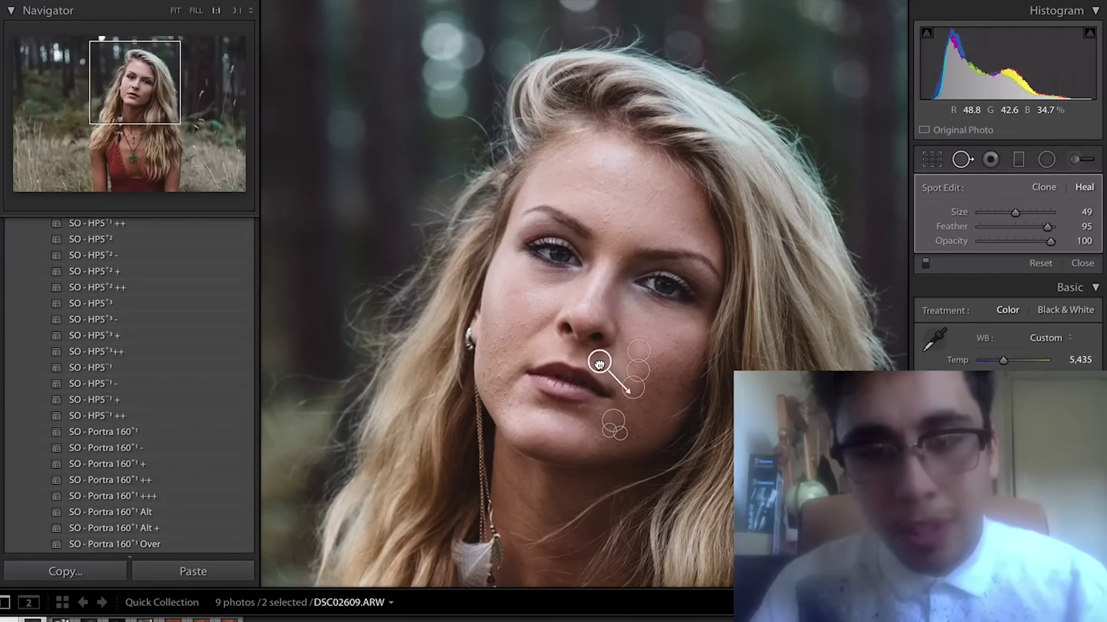
# Step: Heal three smaller blemishes on the outer and upper part of the subject's left cheek at size 35
pyautogui.click(662, 354)
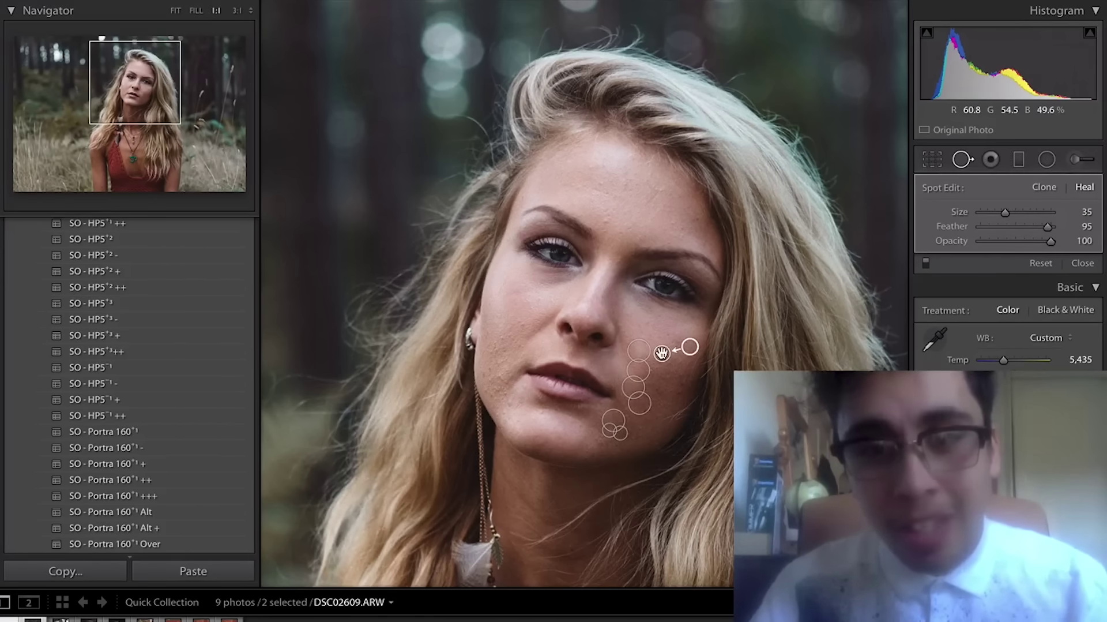
pyautogui.click(685, 386)
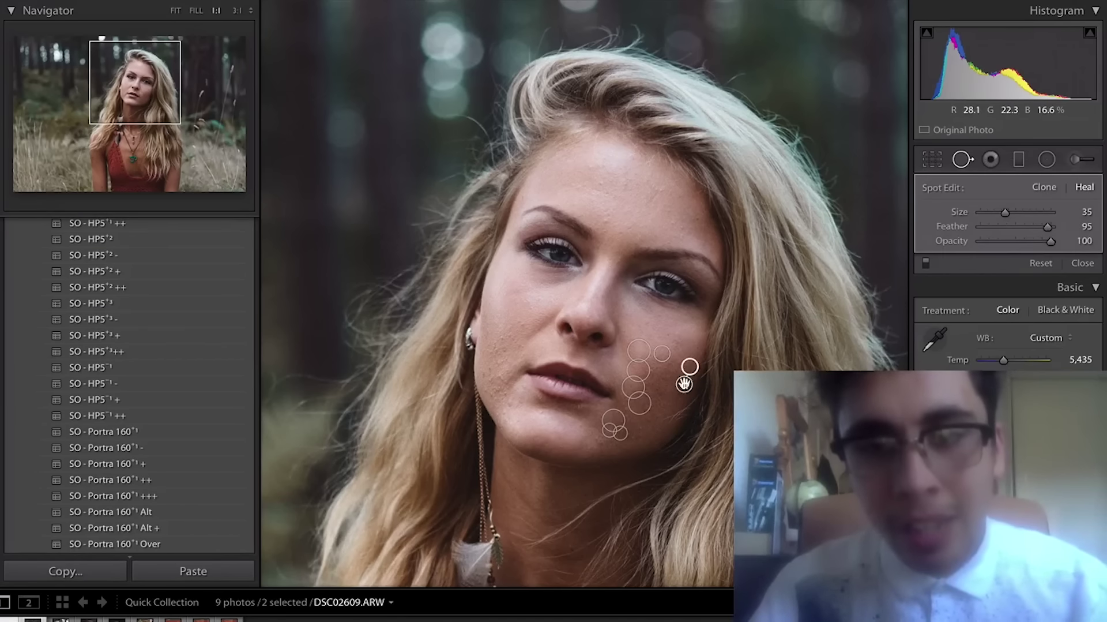
pyautogui.click(669, 334)
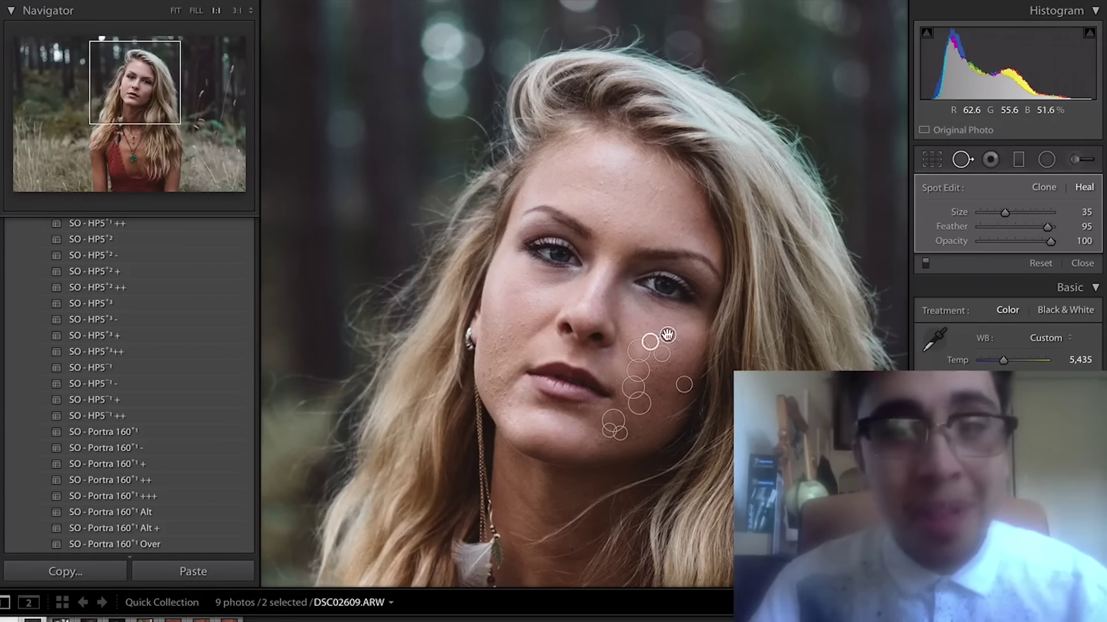
# Step: Heal the cluster of blemishes on the subject's right cheek at size 35, choosing clearer skin as source where needed
pyautogui.click(526, 326)
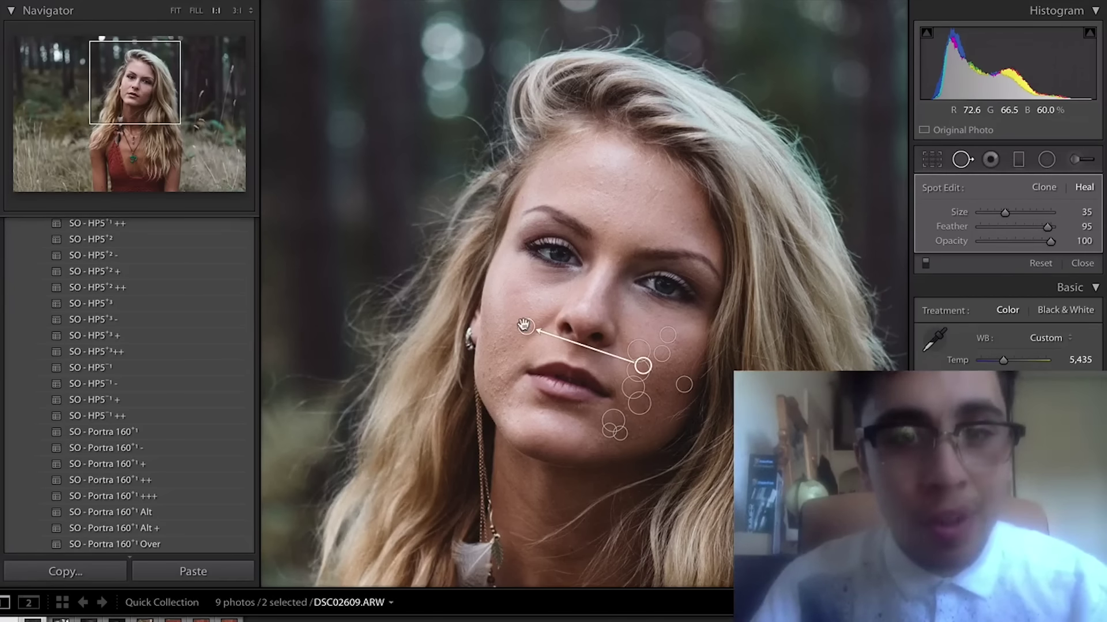
pyautogui.press('/')
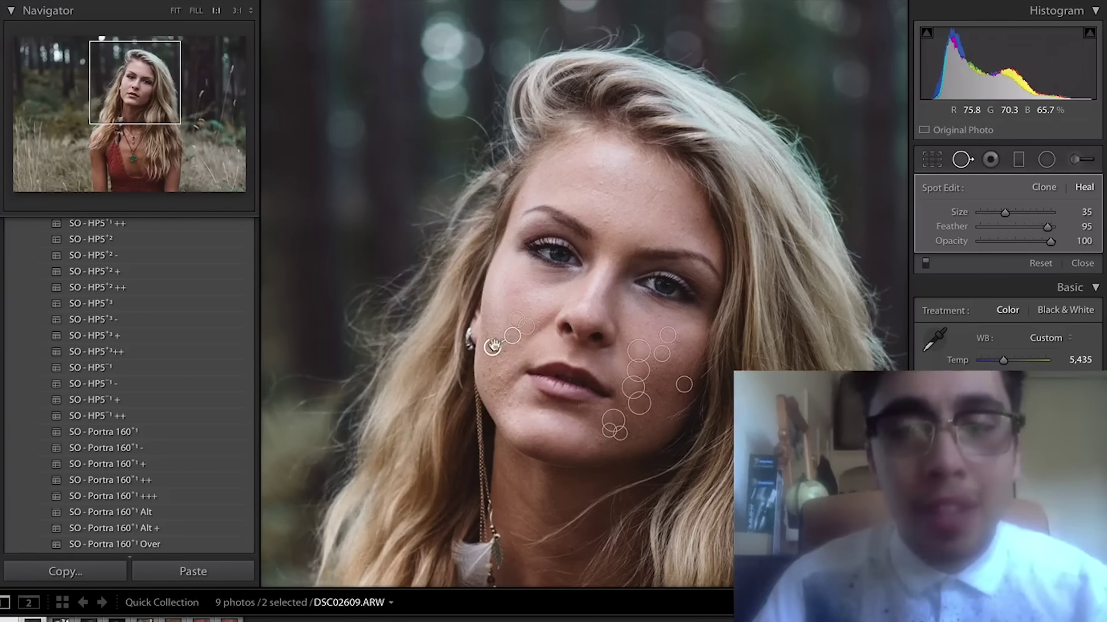
pyautogui.moveTo(492, 346)
pyautogui.mouseDown()
pyautogui.moveTo(529, 273)
pyautogui.moveTo(518, 285)
pyautogui.mouseUp()
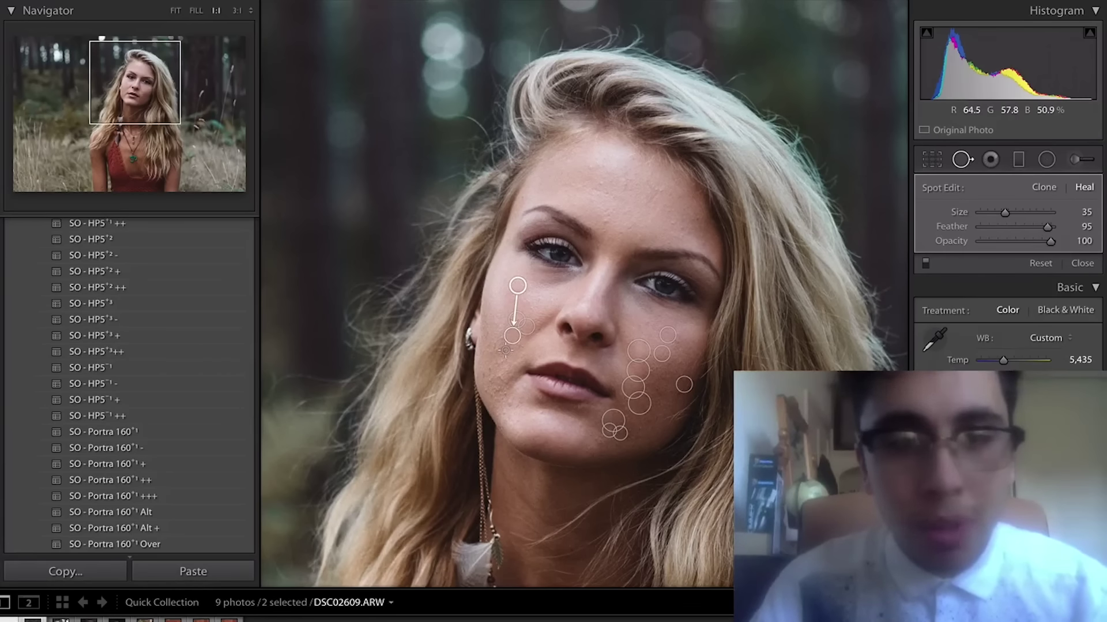
pyautogui.click(506, 350)
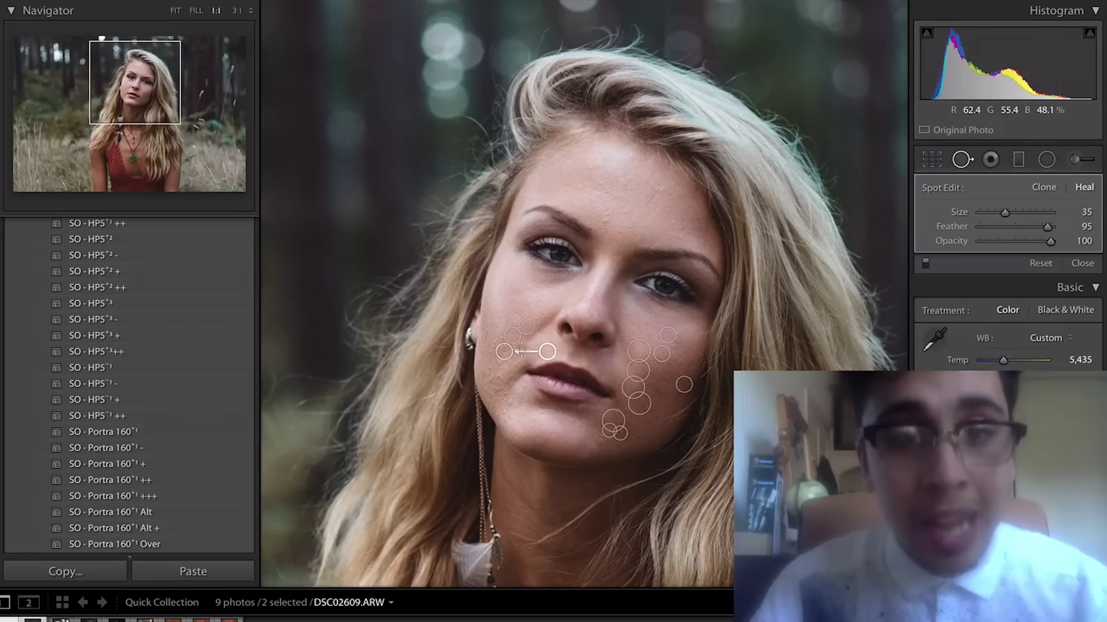
pyautogui.moveTo(517, 351); pyautogui.dragTo(503, 336)
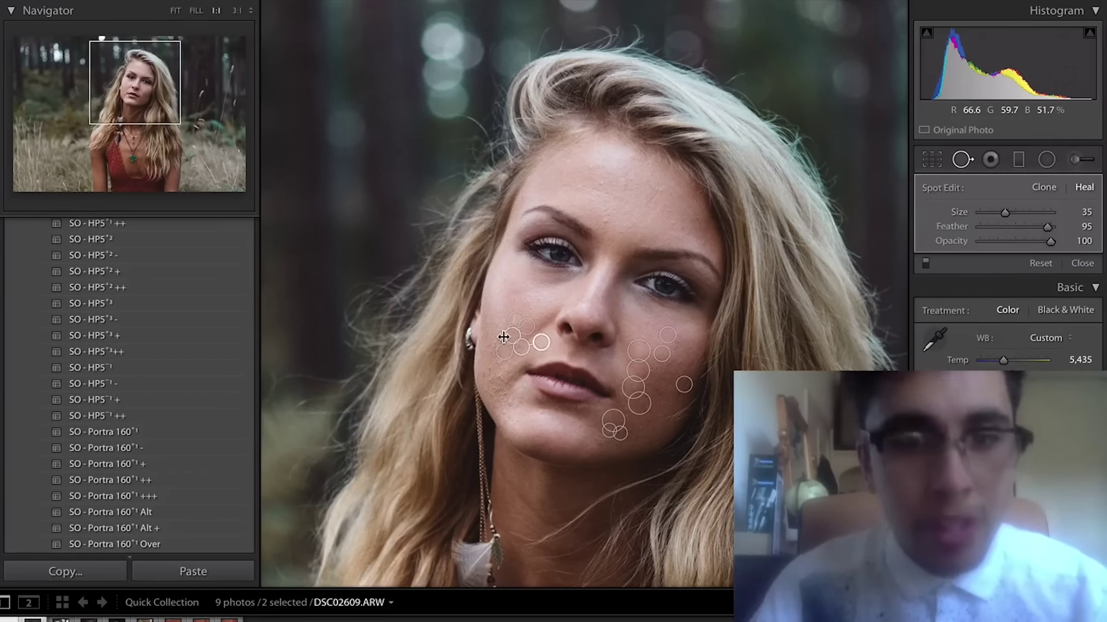
pyautogui.press('/')
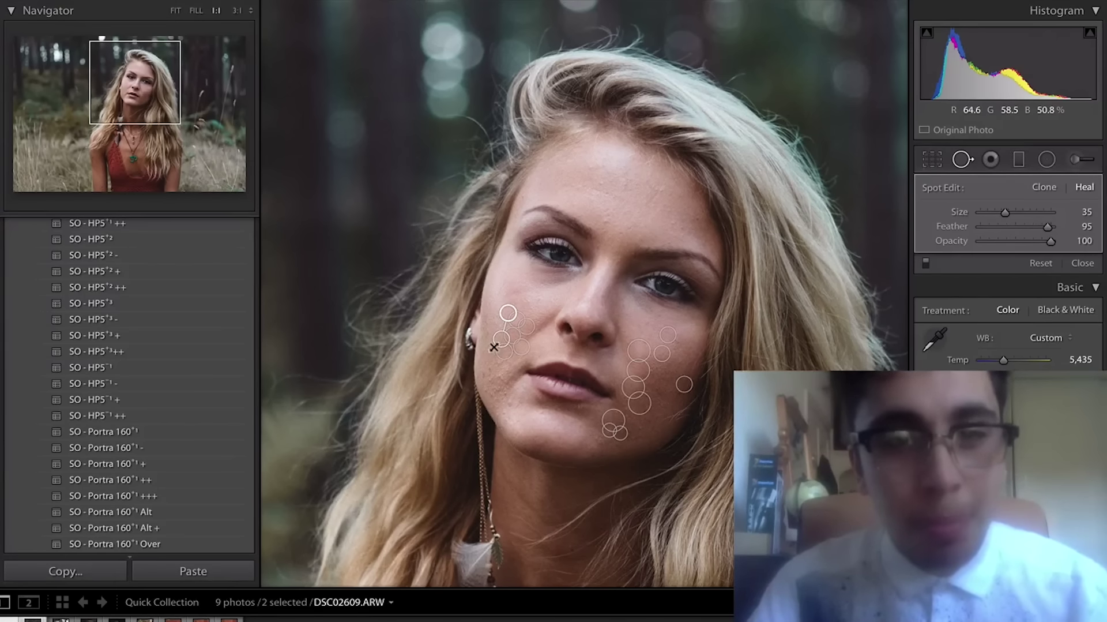
pyautogui.moveTo(494, 349); pyautogui.dragTo(489, 346)
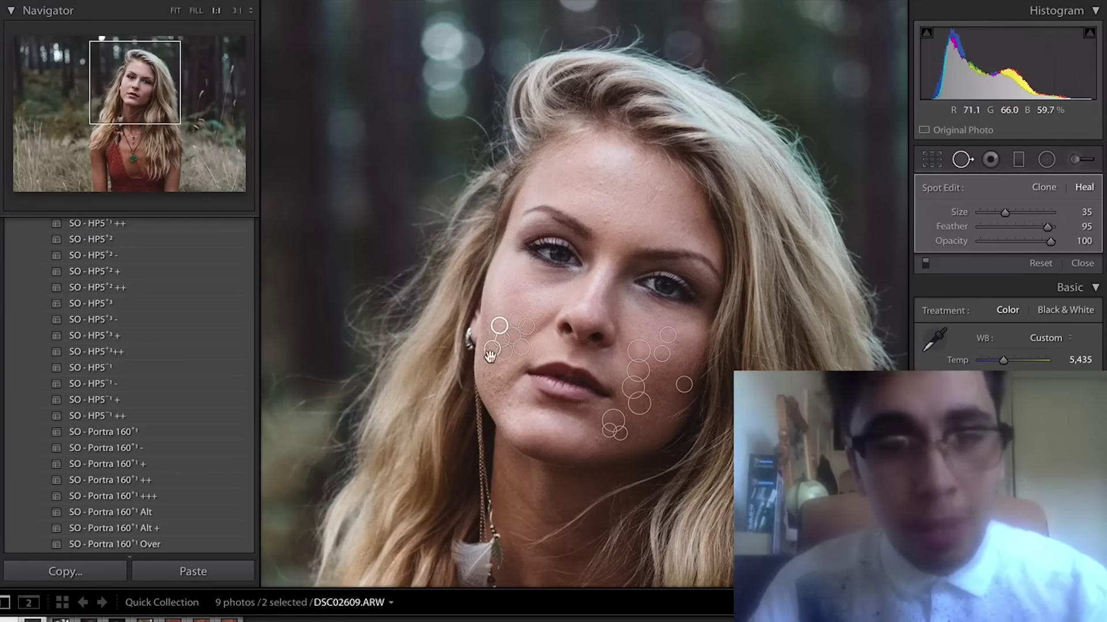
pyautogui.press('Escape')
# Step: Heal the blemishes on the subject's lower right cheek and jaw at size 35, sourcing a jaw repair from skin under the eye
pyautogui.click(522, 389)
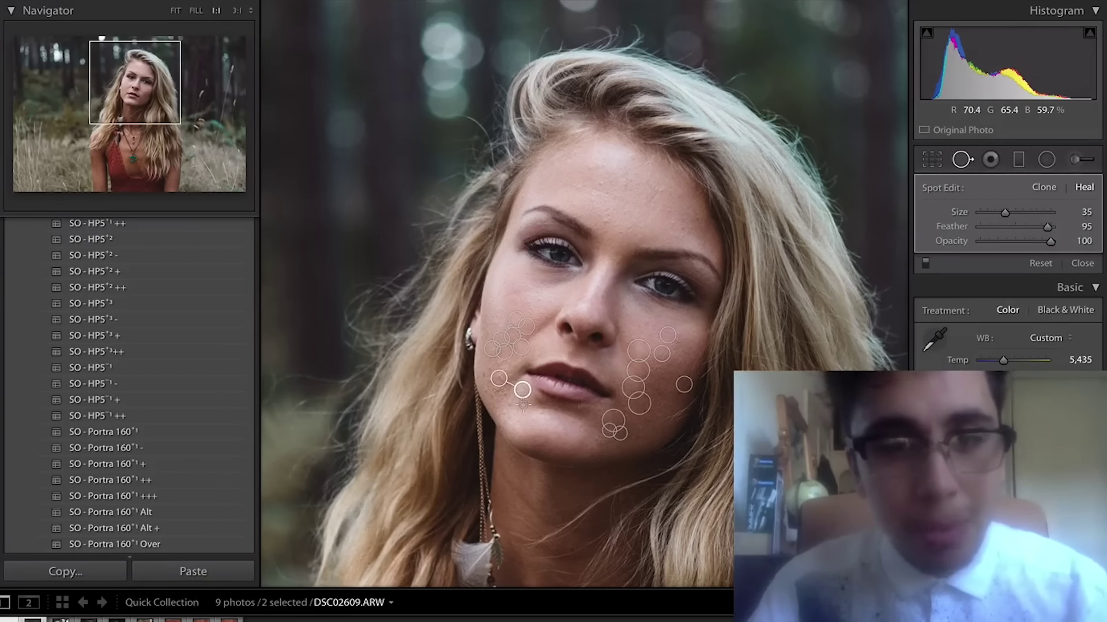
pyautogui.moveTo(509, 404); pyautogui.dragTo(442, 380)
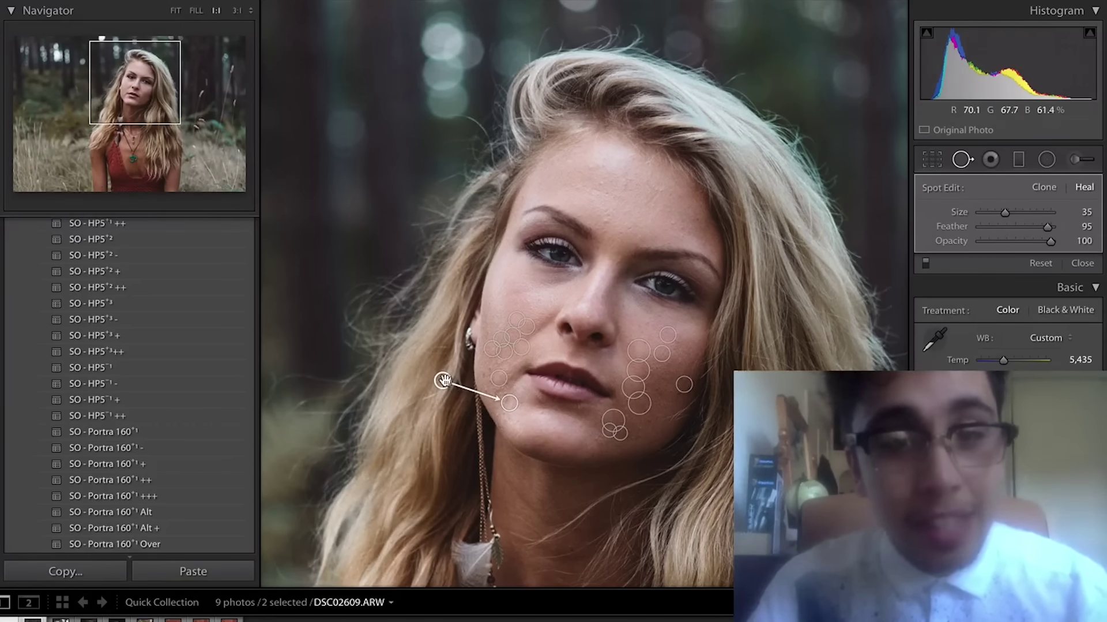
pyautogui.moveTo(442, 380); pyautogui.dragTo(524, 298)
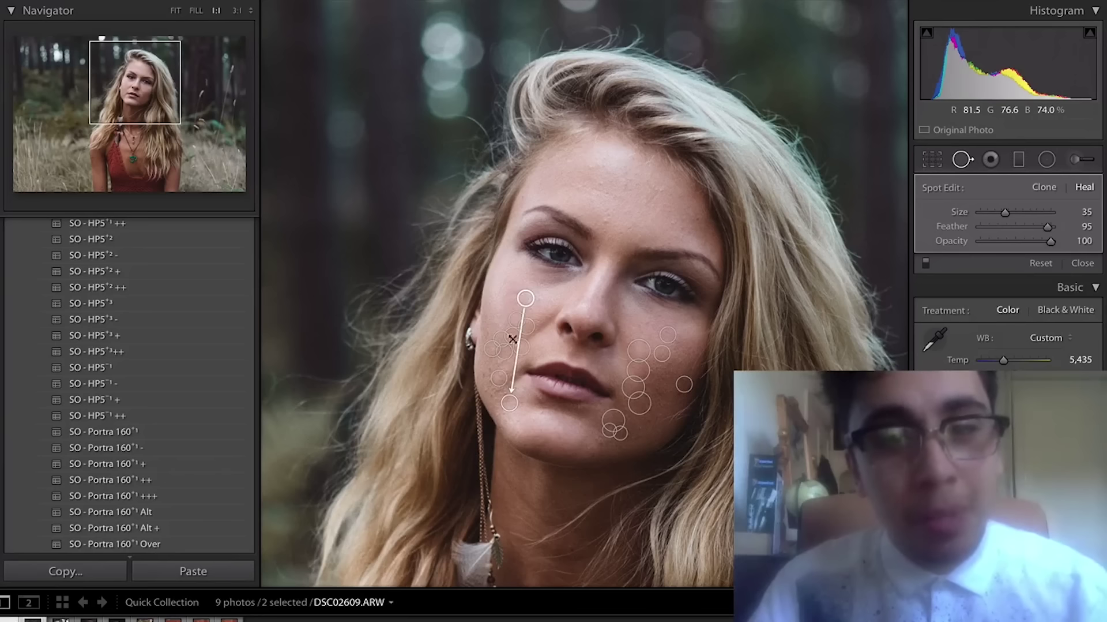
pyautogui.click(492, 395)
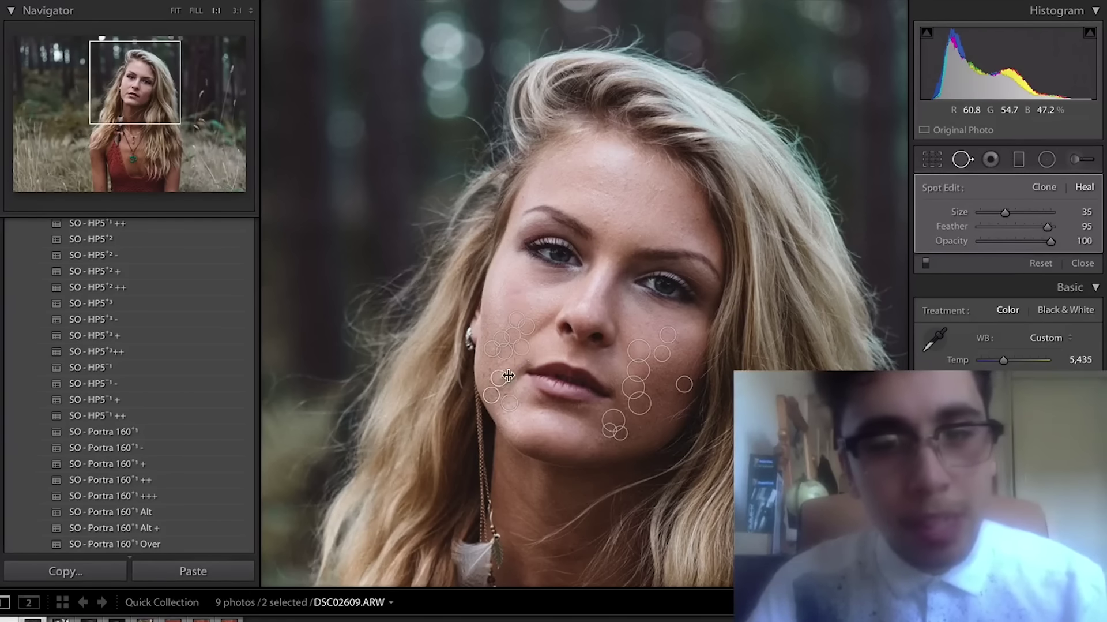
# Step: Heal the remaining blemishes on the subject's right outer cheek and jawline at size 35, sourcing the lowest jaw repair from clear cheek skin
pyautogui.click(484, 374)
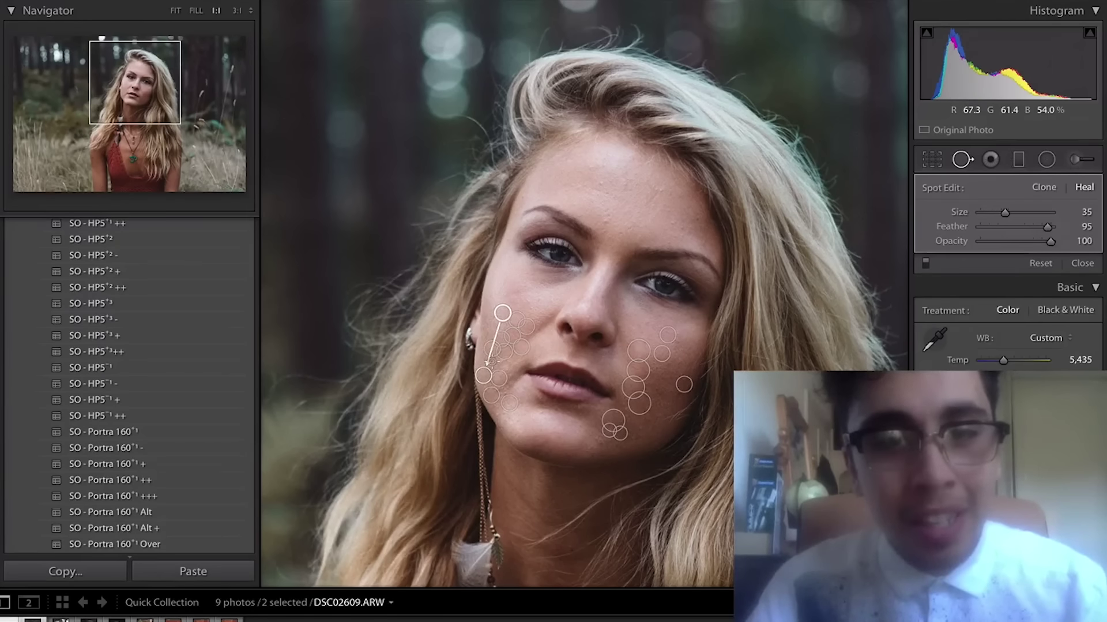
pyautogui.moveTo(487, 362); pyautogui.dragTo(506, 392)
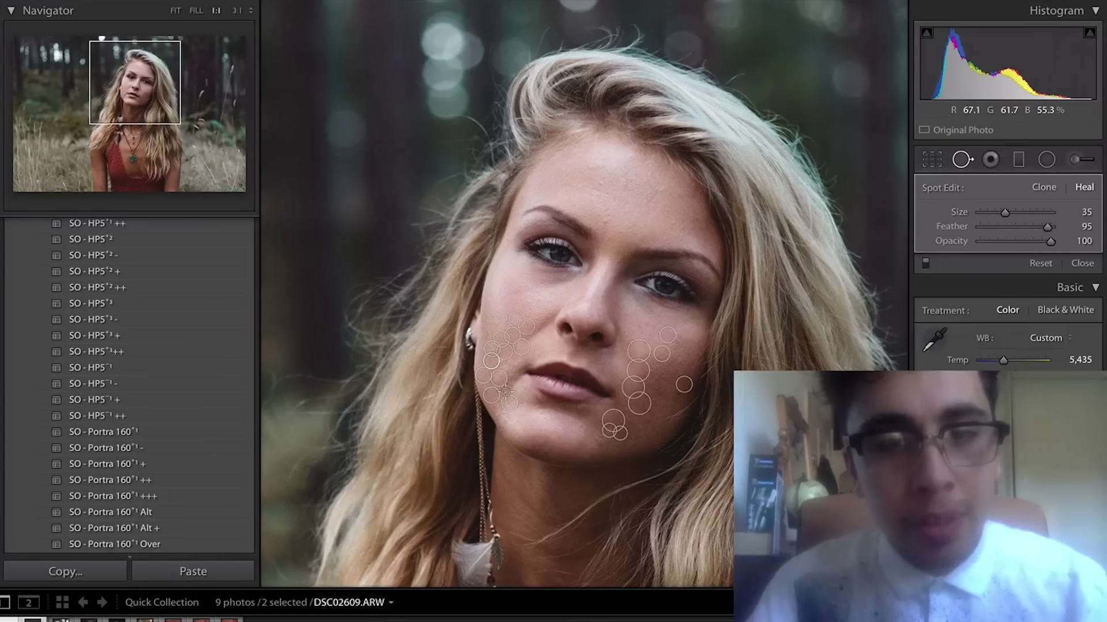
pyautogui.click(506, 392)
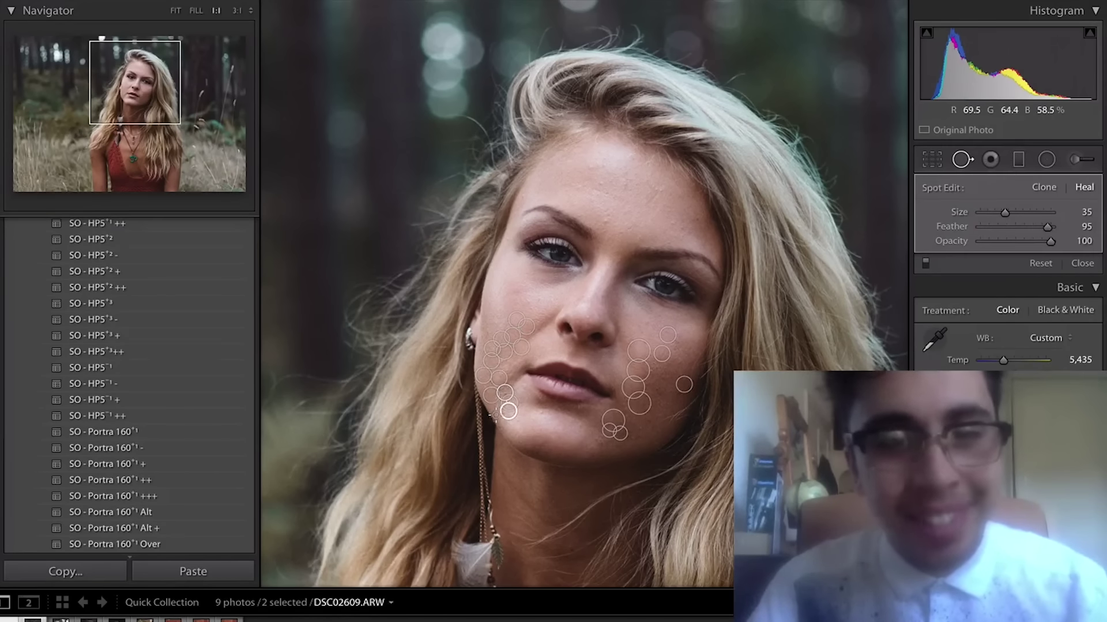
pyautogui.click(493, 403)
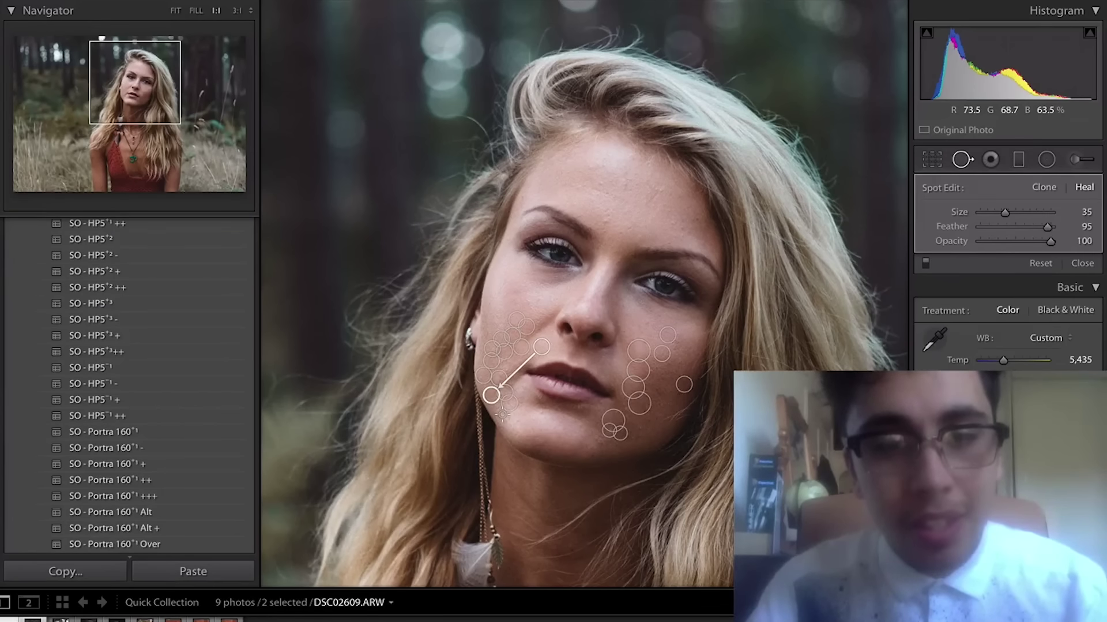
pyautogui.click(503, 413)
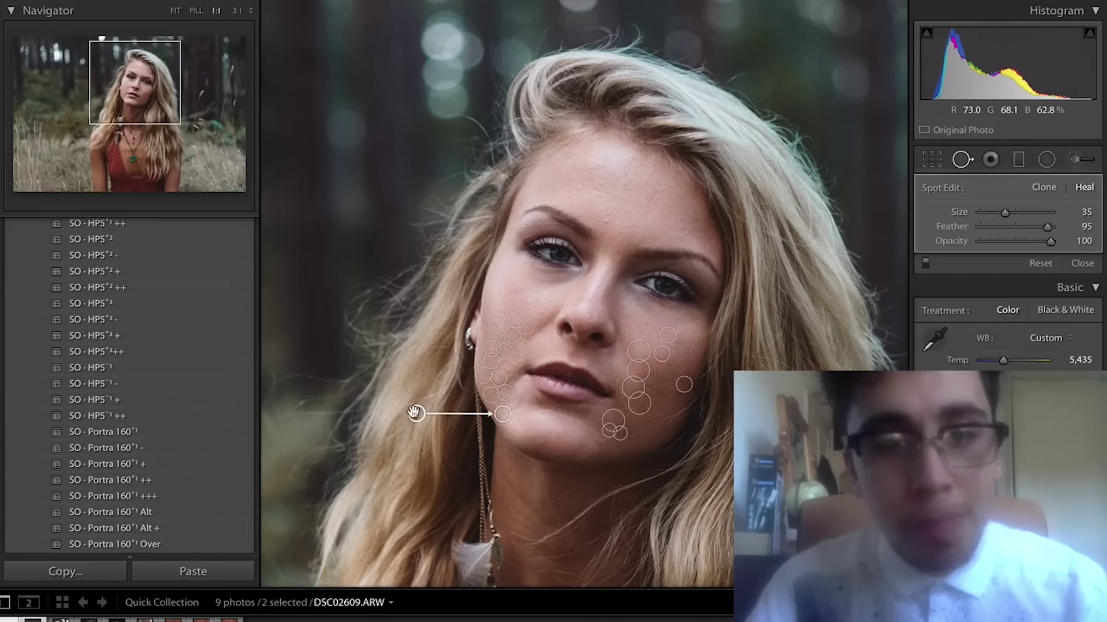
pyautogui.moveTo(416, 413); pyautogui.dragTo(509, 328)
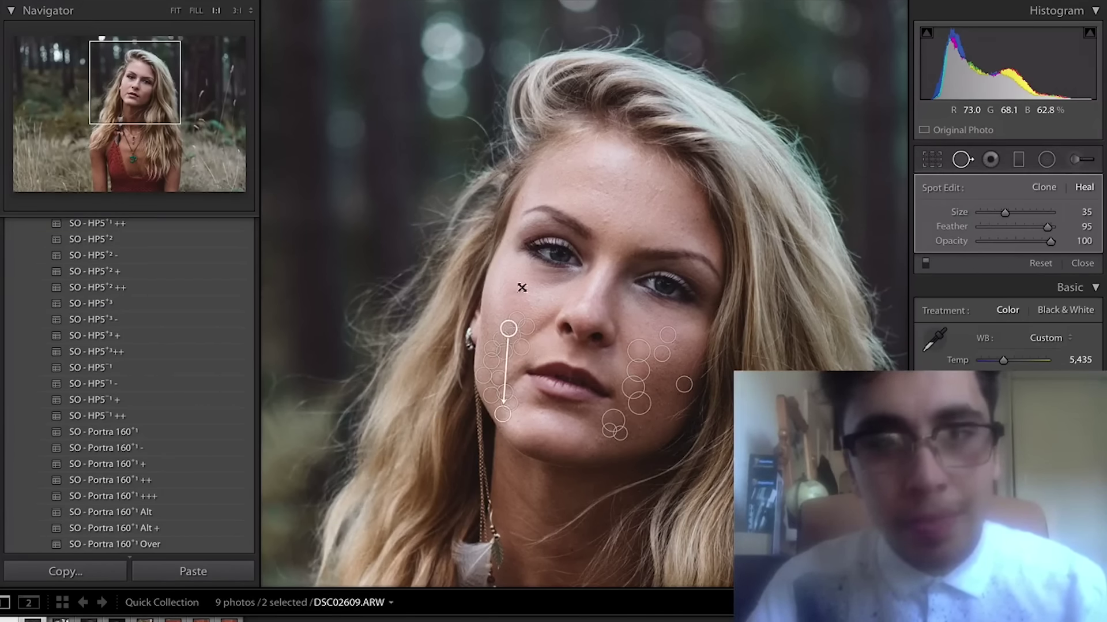
# Step: Heal the blemishes above the brows and on the mid and upper forehead at size 49, sampling clear central forehead skin
pyautogui.scroll(3, 606, 223)
pyautogui.click(607, 223)
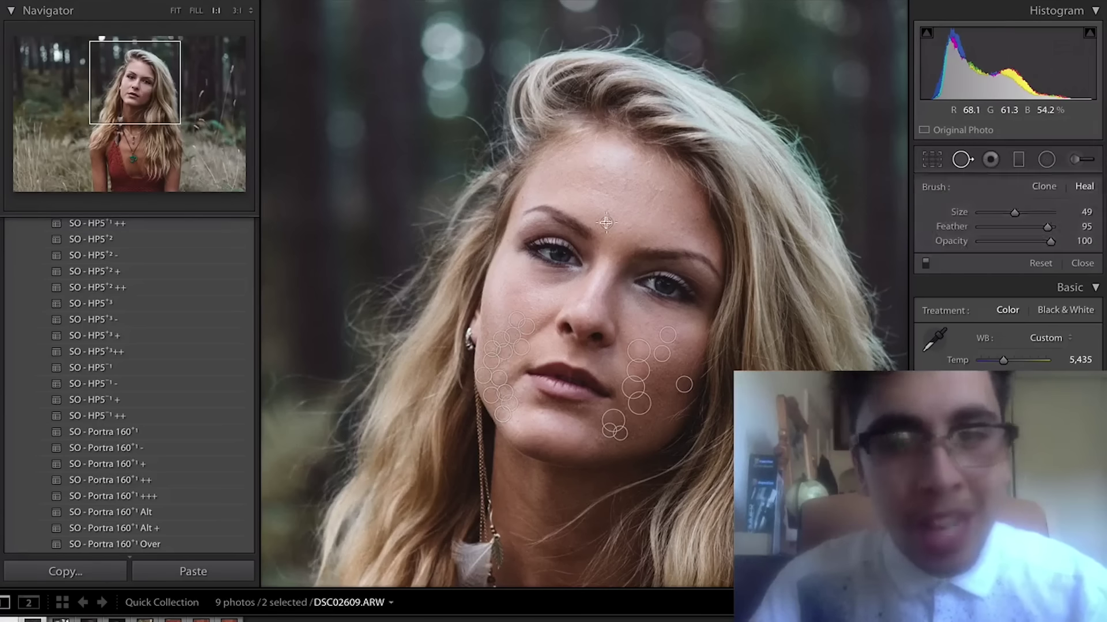
pyautogui.click(602, 182)
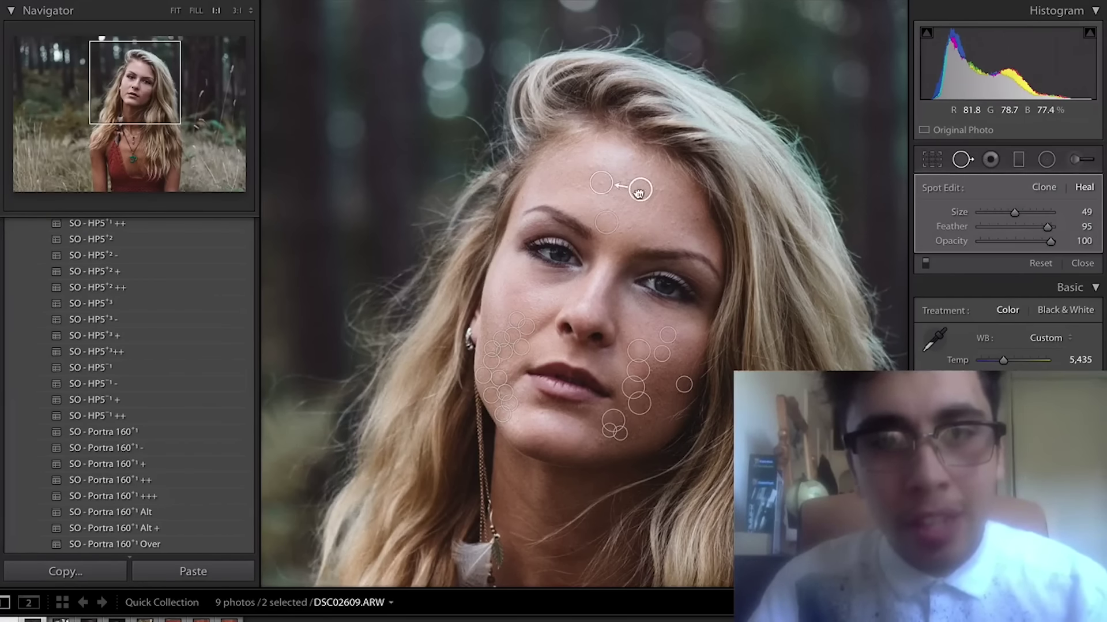
pyautogui.moveTo(639, 193); pyautogui.dragTo(628, 208)
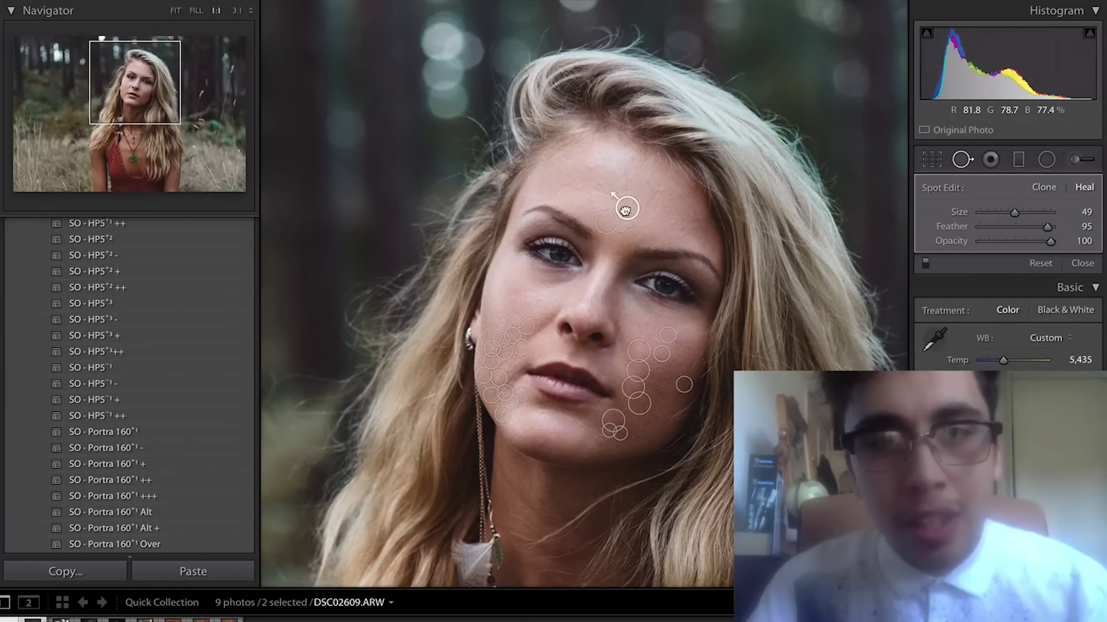
pyautogui.click(589, 168)
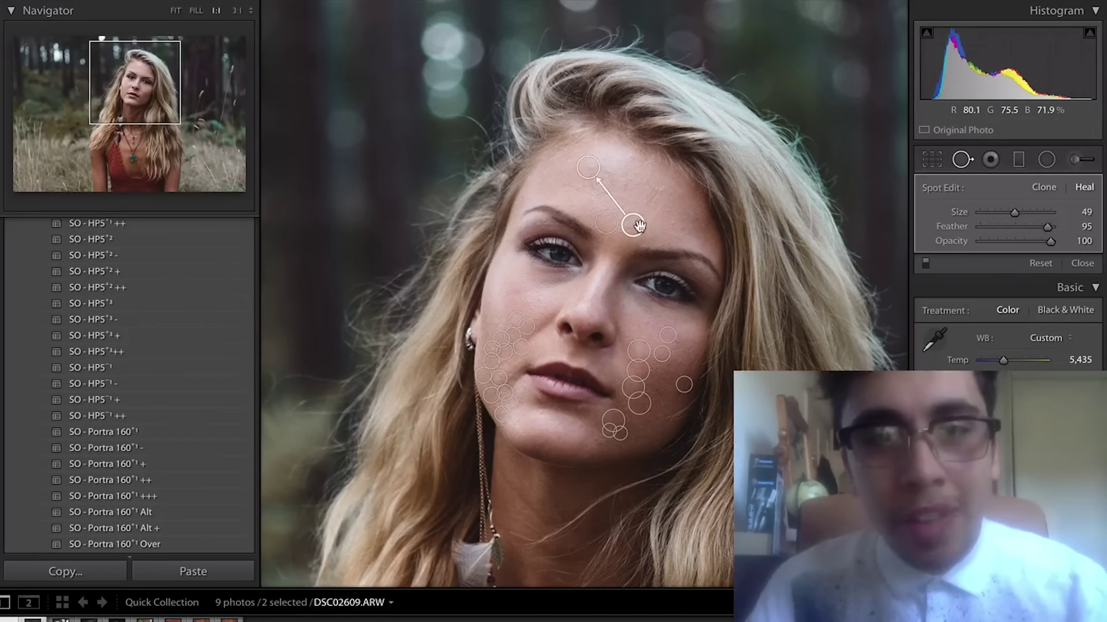
pyautogui.moveTo(627, 223); pyautogui.dragTo(629, 208)
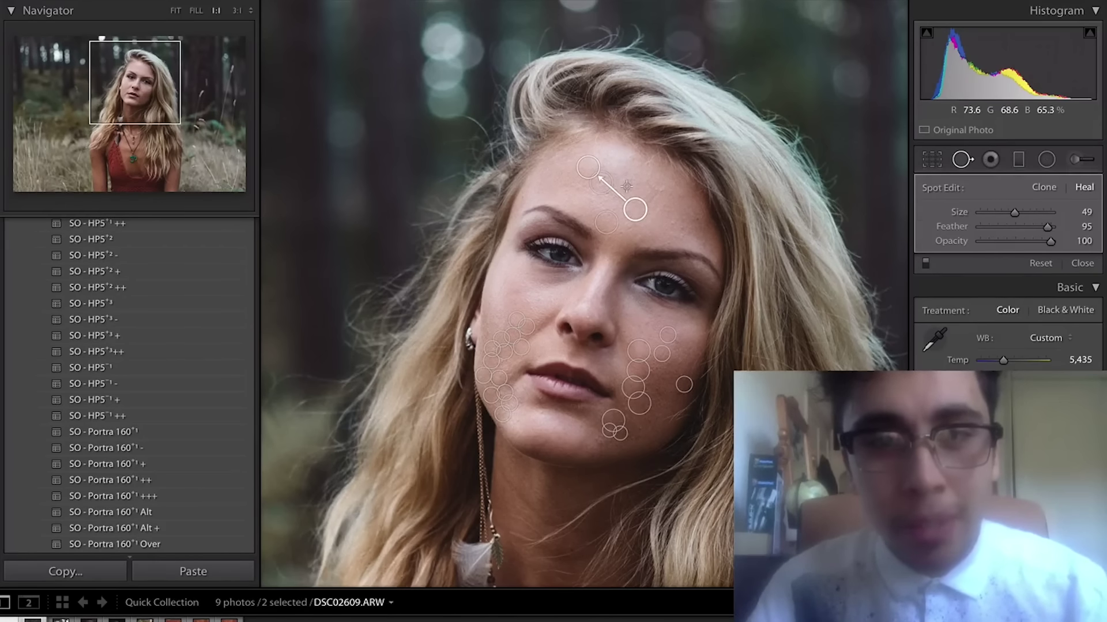
# Step: Heal two small blemishes in the middle of the forehead at size 28
pyautogui.scroll(-5, 627, 185)
pyautogui.click(627, 185)
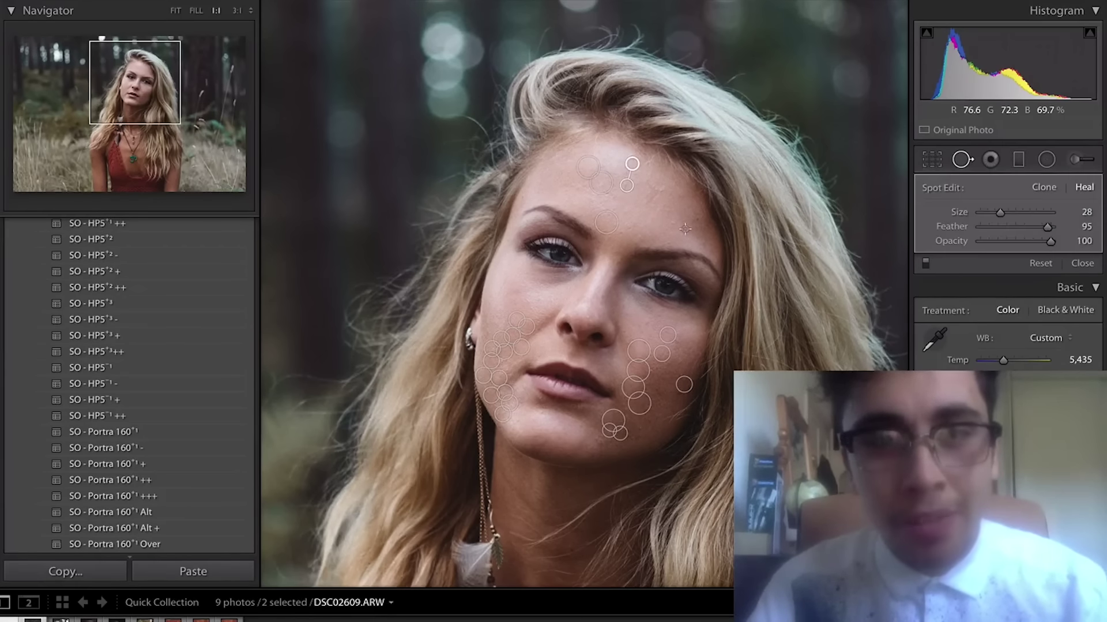
pyautogui.click(609, 196)
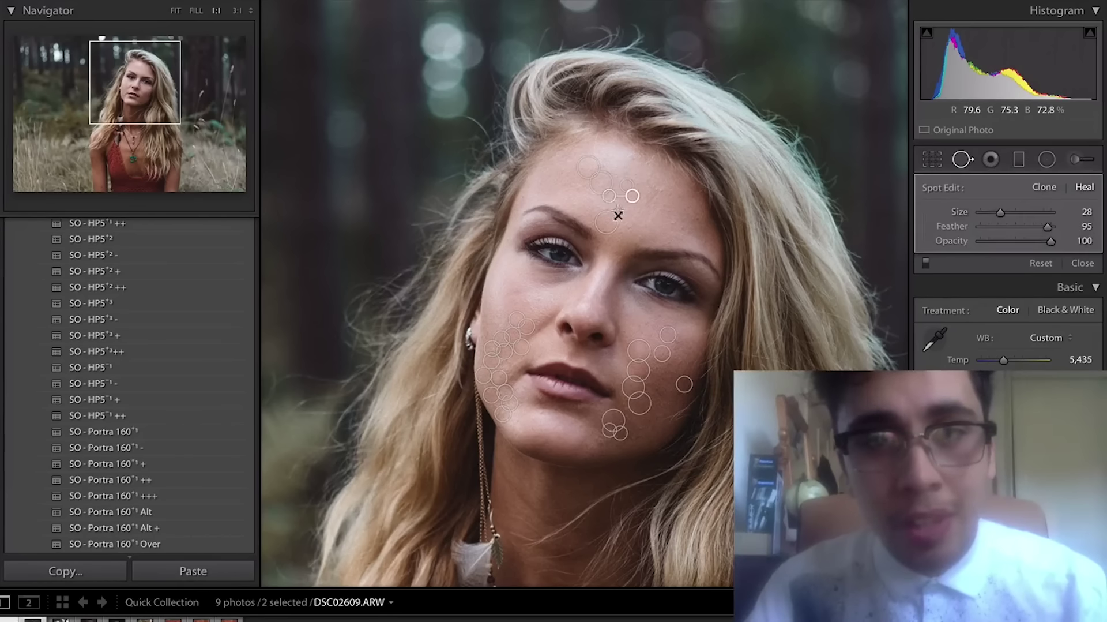
# Step: Heal the remaining blemishes across both sides and the top of the forehead at size 42, moving sources to clear forehead skin where needed
pyautogui.click(578, 187)
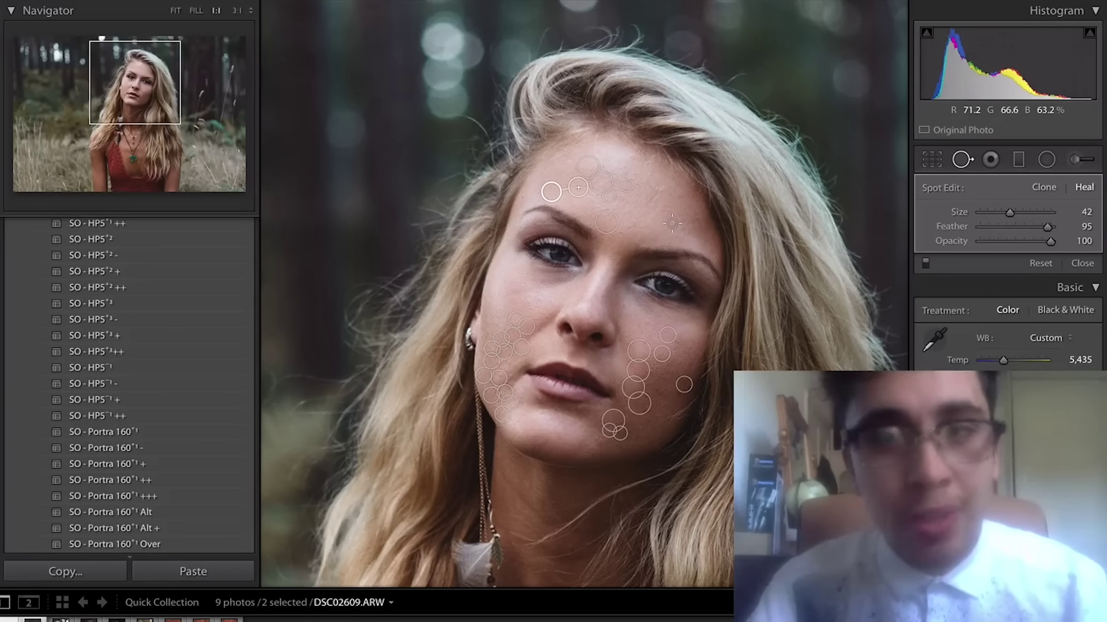
pyautogui.click(672, 222)
pyautogui.moveTo(664, 200)
pyautogui.mouseDown()
pyautogui.moveTo(649, 231)
pyautogui.moveTo(659, 232)
pyautogui.mouseUp()
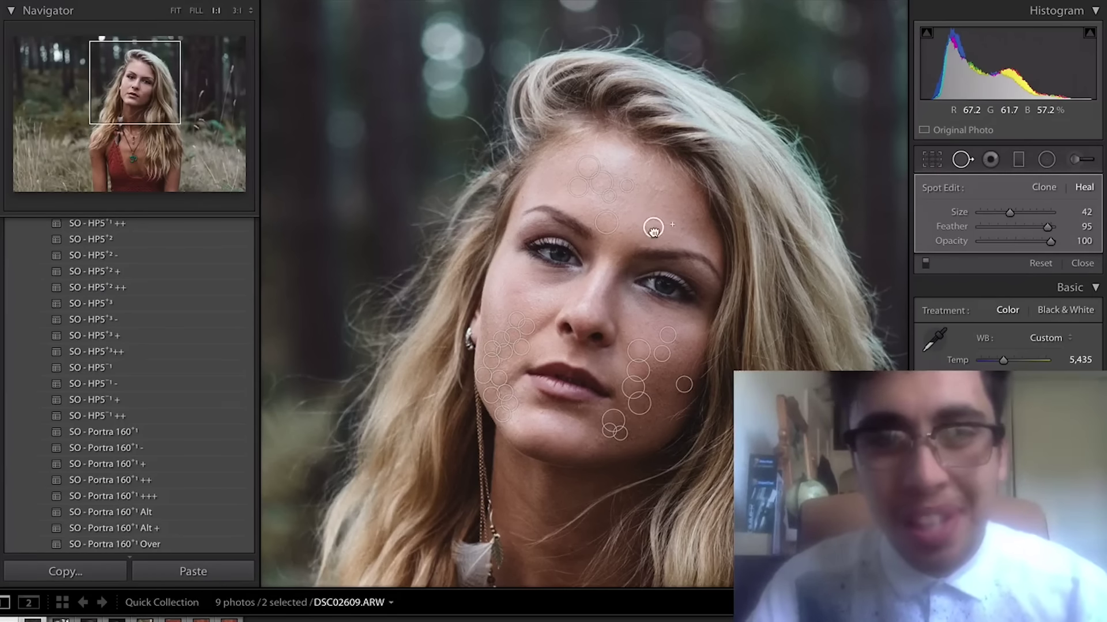
pyautogui.click(665, 204)
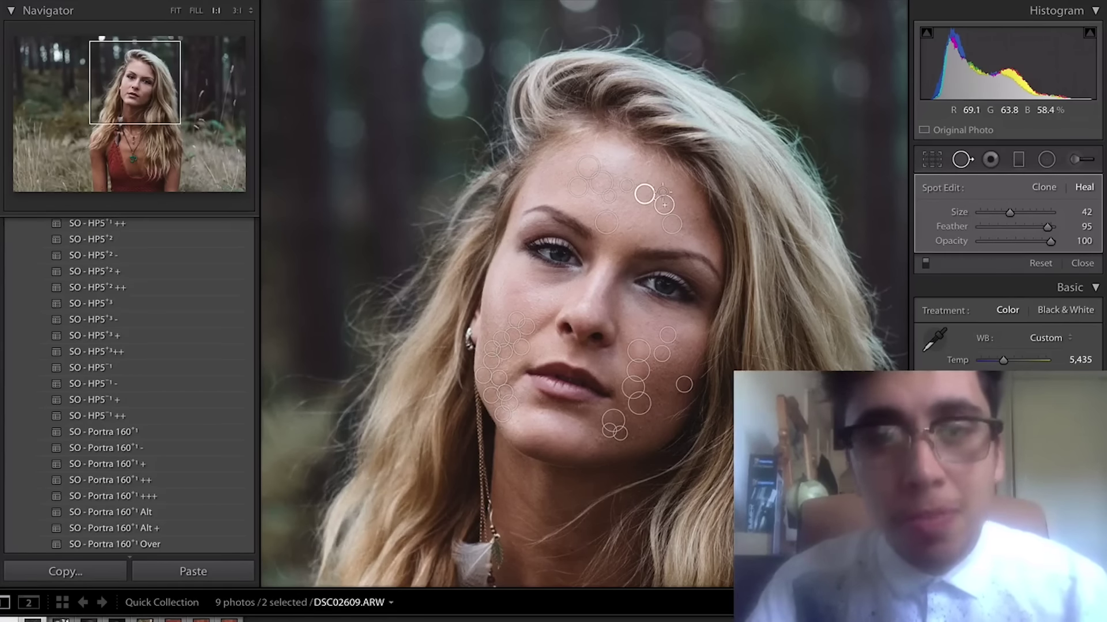
pyautogui.moveTo(645, 193); pyautogui.dragTo(637, 214)
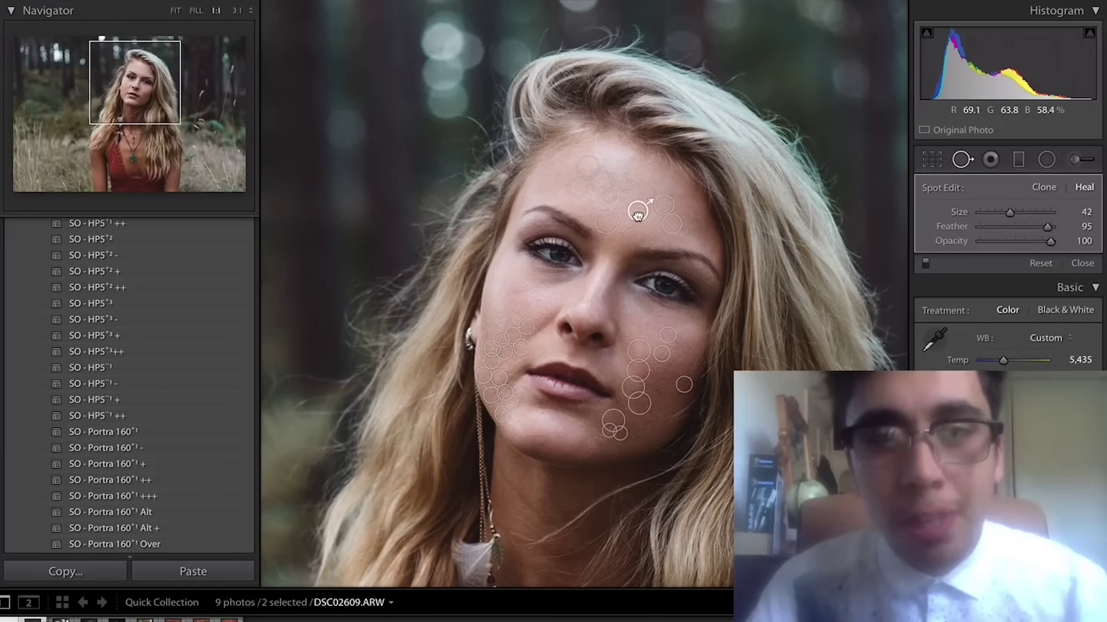
pyautogui.click(633, 158)
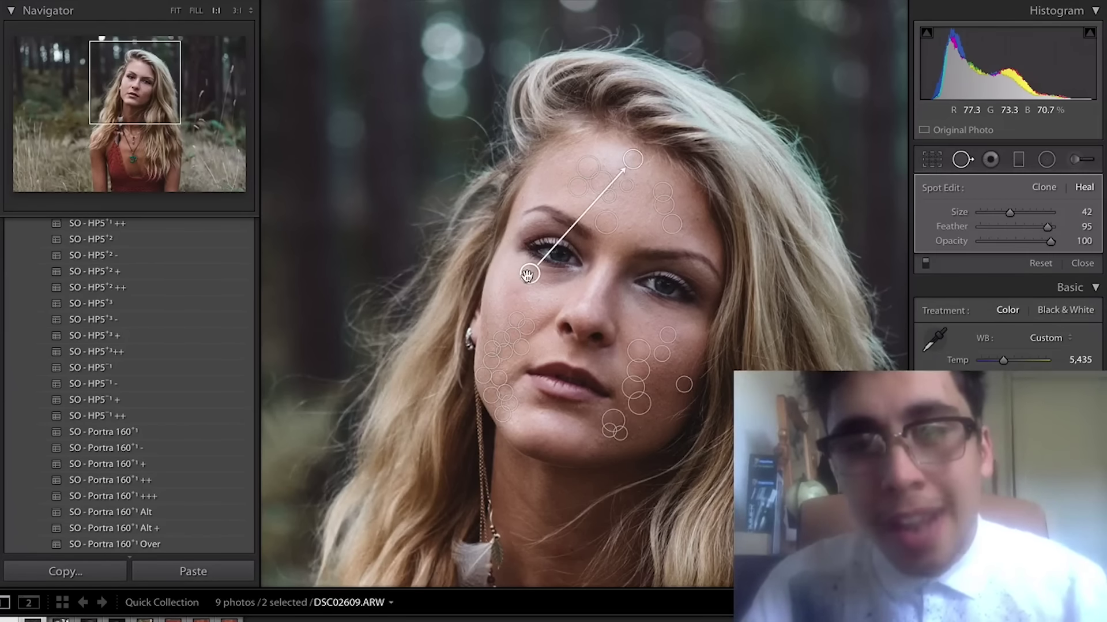
pyautogui.moveTo(528, 275)
pyautogui.mouseDown()
pyautogui.moveTo(597, 209)
pyautogui.moveTo(592, 199)
pyautogui.mouseUp()
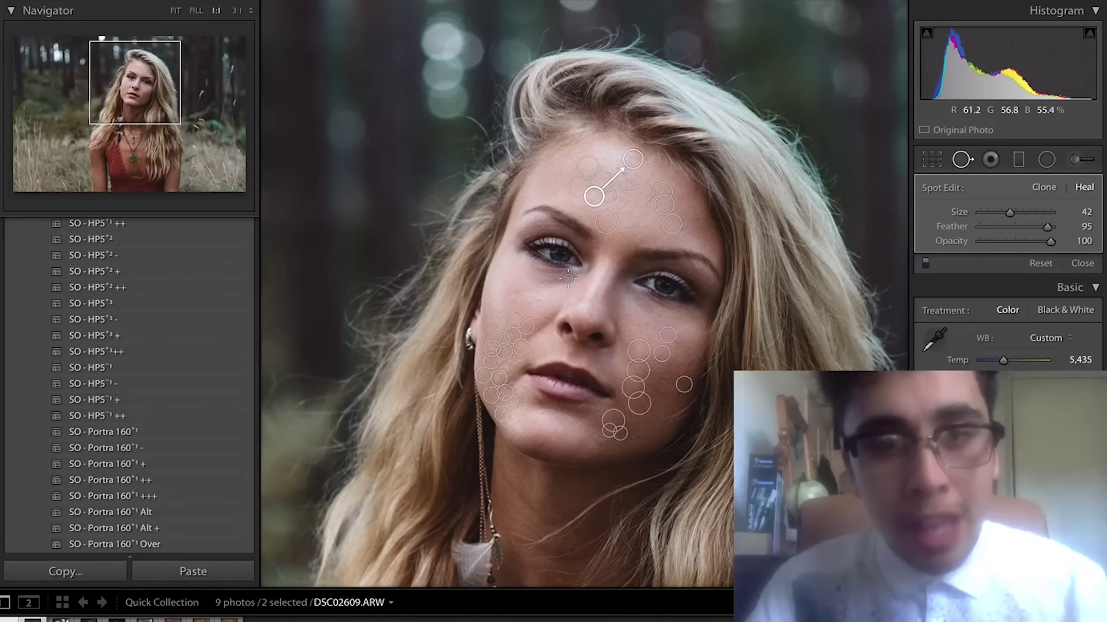
# Step: Heal the skin under both eyes with brushed strokes at size 42, sourcing the right under-eye from the forehead, and close Spot Removal
pyautogui.moveTo(567, 280)
pyautogui.mouseDown()
pyautogui.moveTo(536, 272)
pyautogui.moveTo(564, 282)
pyautogui.mouseUp()
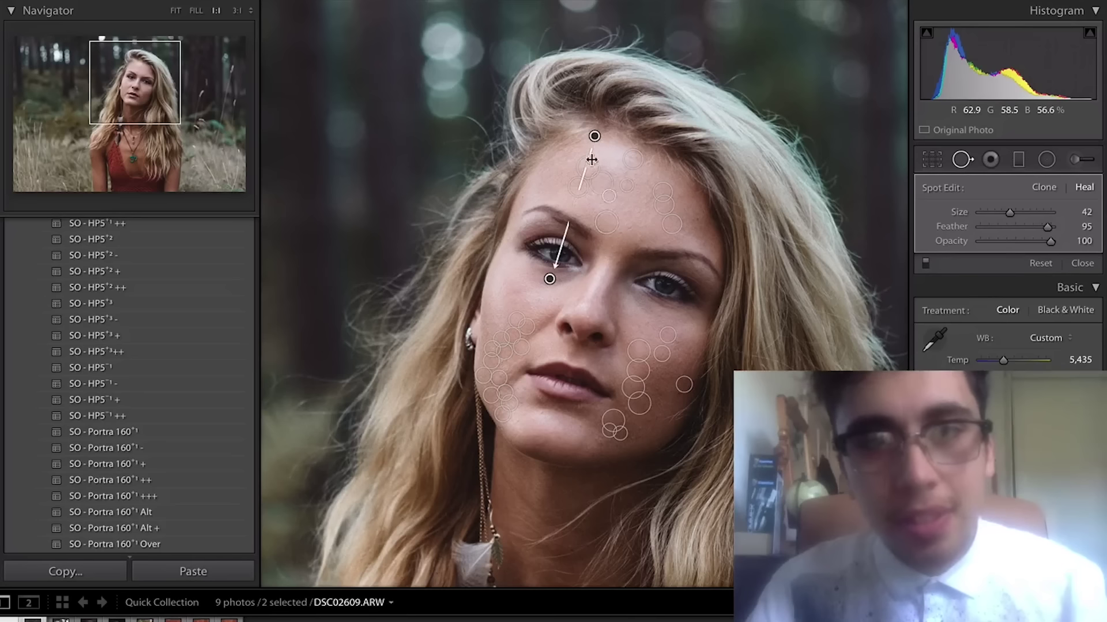
pyautogui.moveTo(595, 136); pyautogui.dragTo(589, 198)
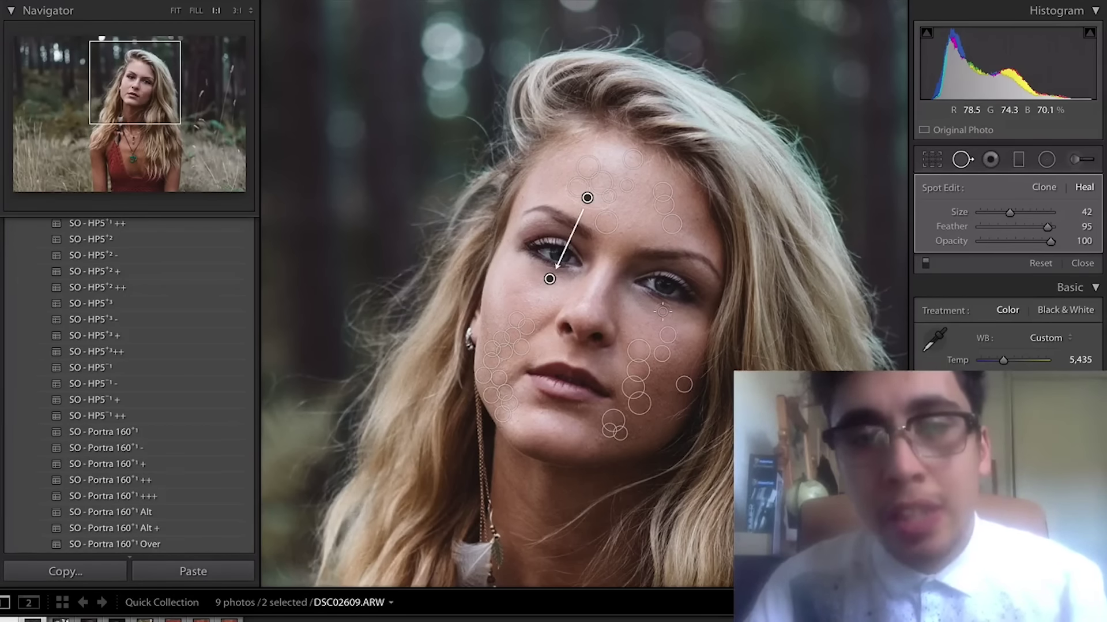
pyautogui.moveTo(663, 312); pyautogui.dragTo(633, 300)
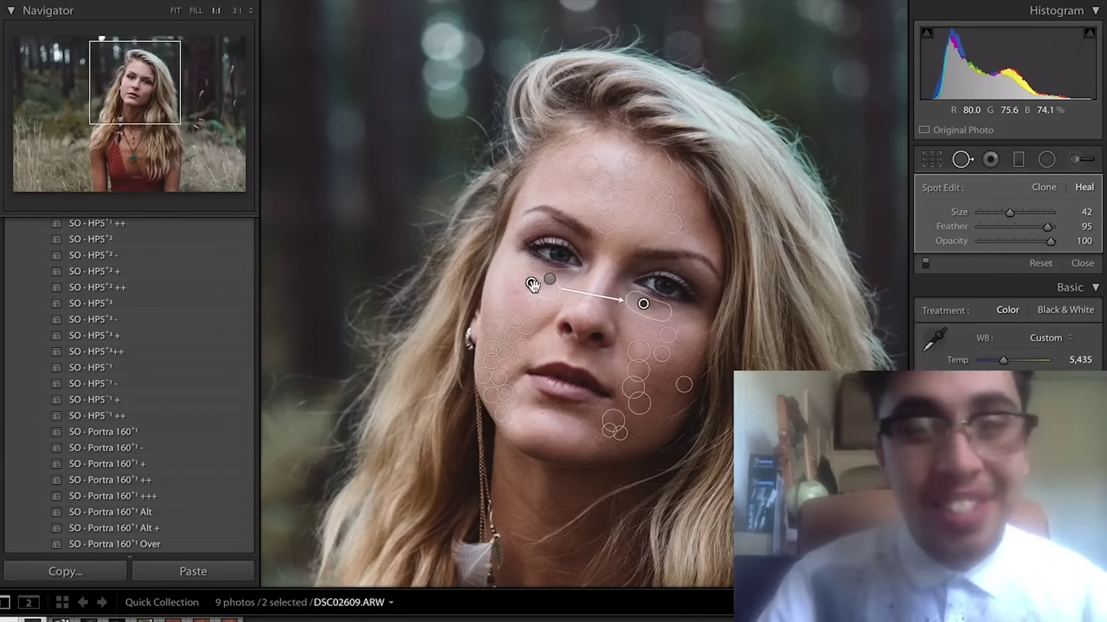
pyautogui.click(960, 158)
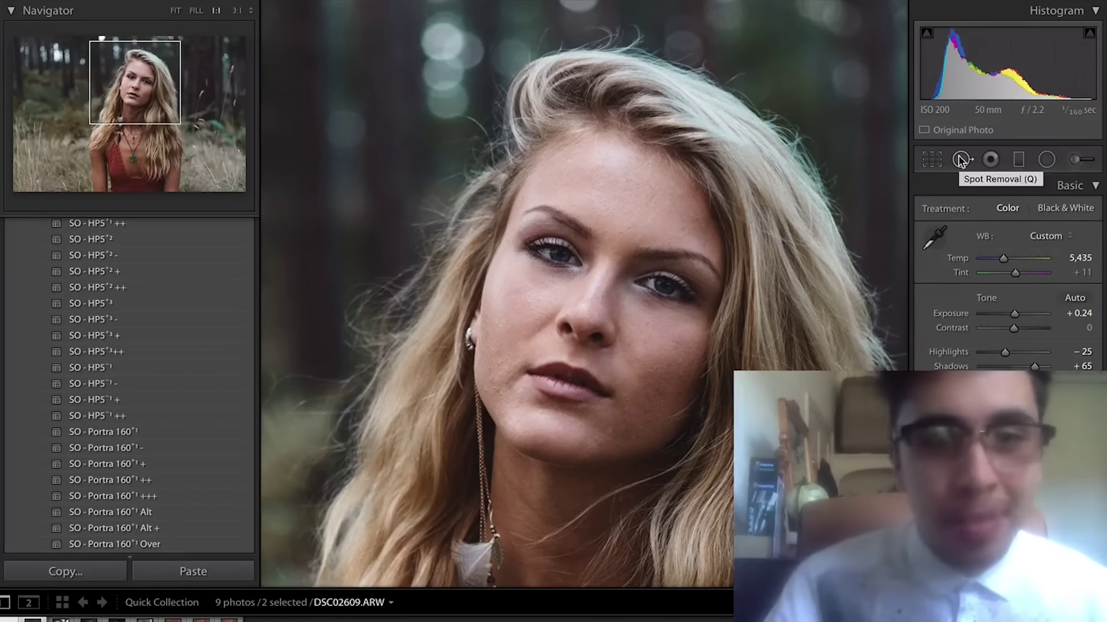
# Step: View the whole retouched portrait and compare its look with the pineapple photo
pyautogui.click(600, 445)
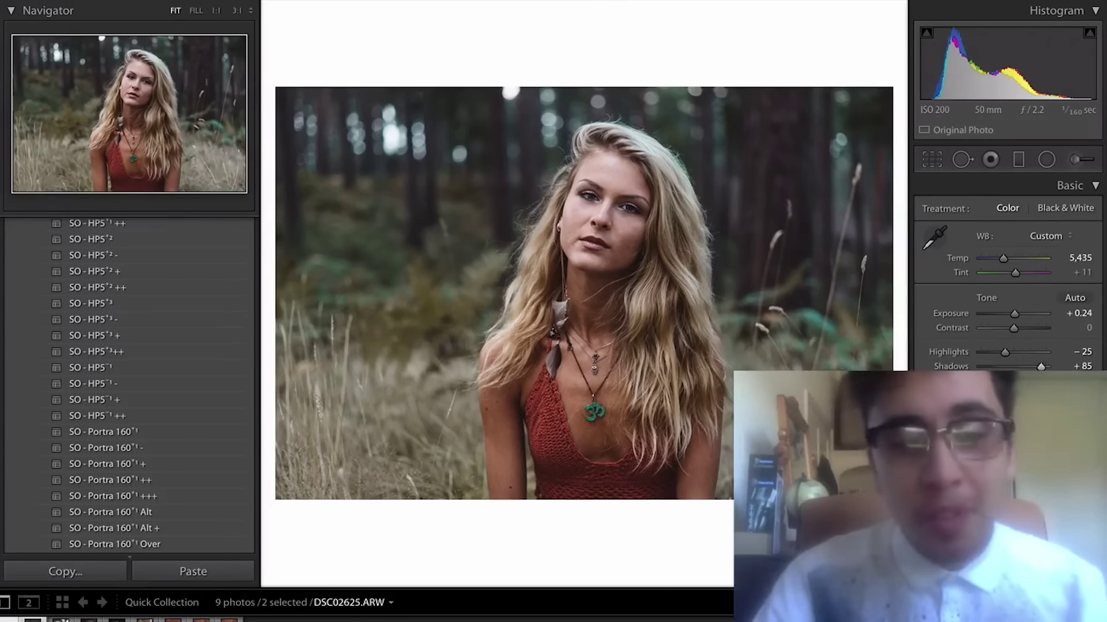
pyautogui.press('Right')
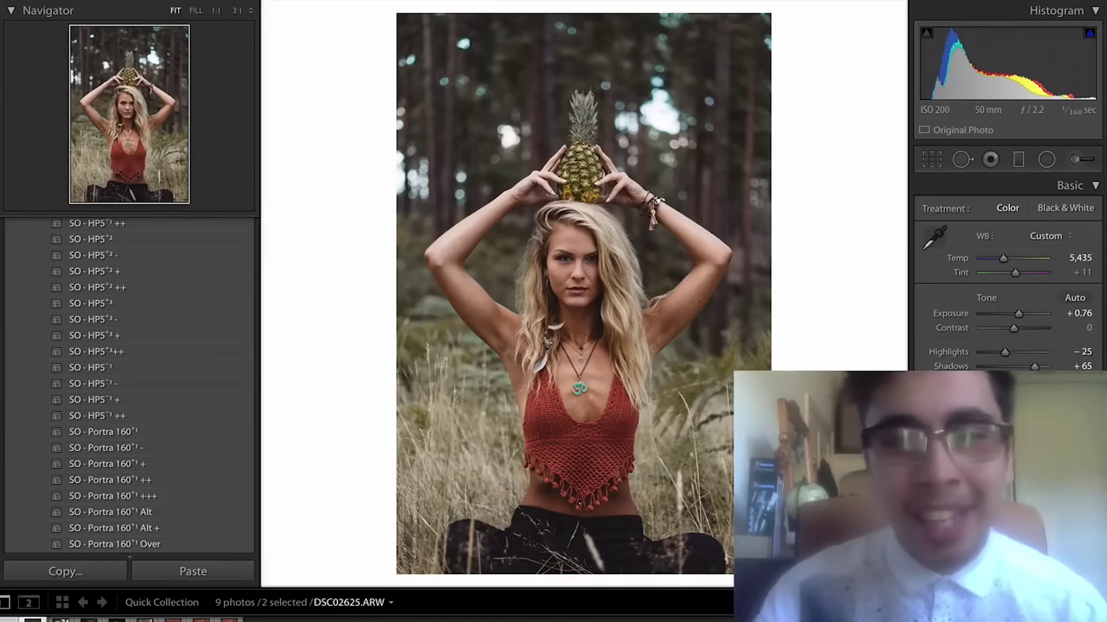
pyautogui.press('Right')
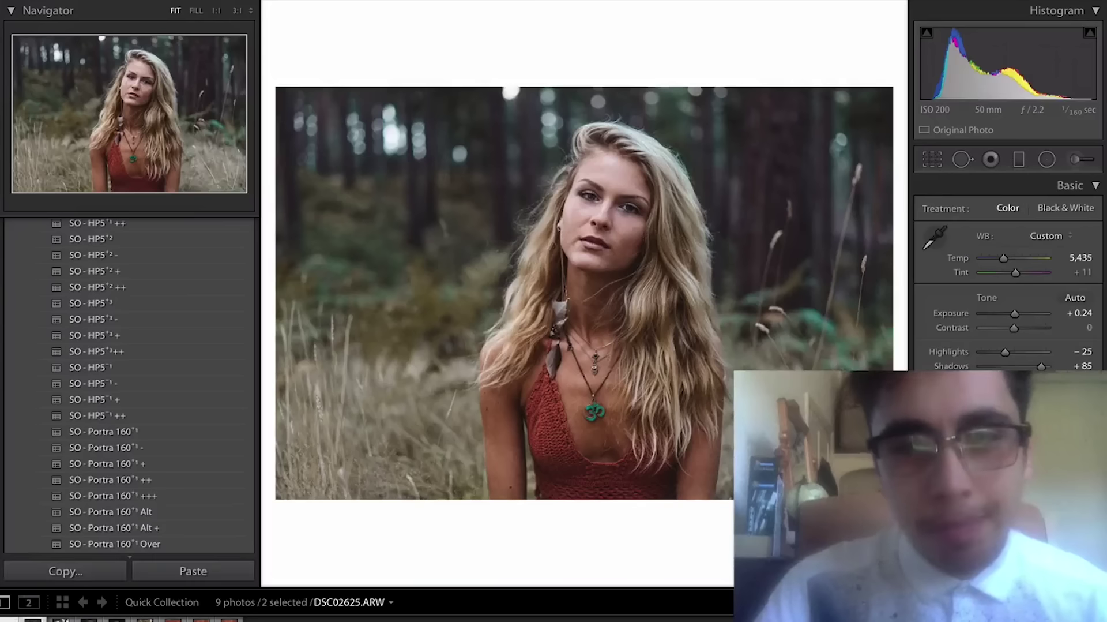
pyautogui.press('Right')
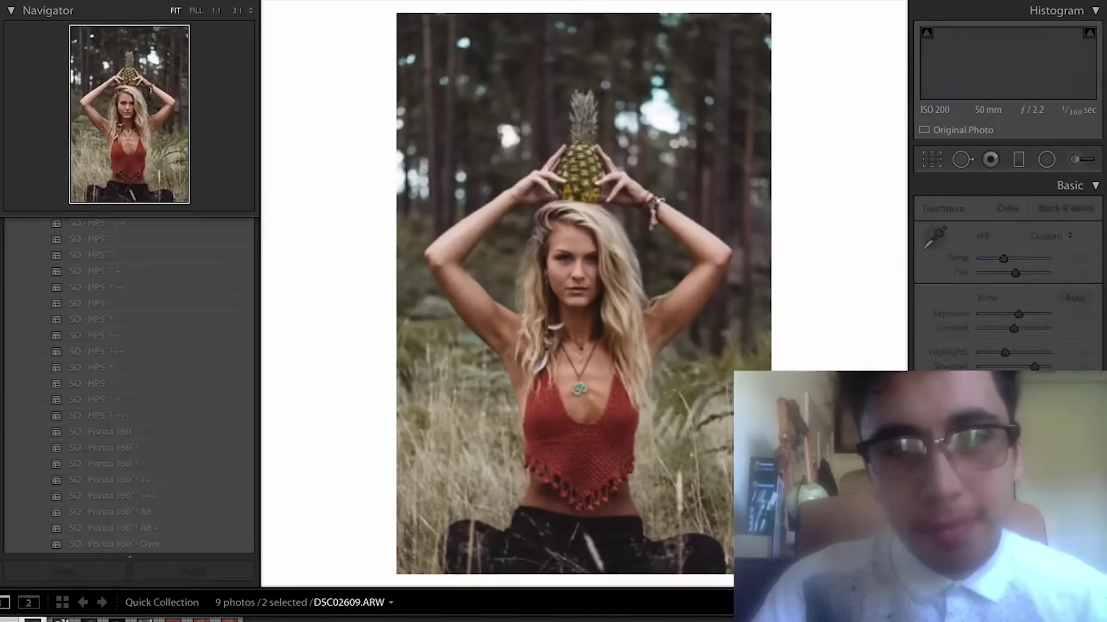
# Step: Set the close-up portrait's temperature to 5,242 and shadows to +100, trying blacks at +31 and undoing that blacks change
pyautogui.press('Left')
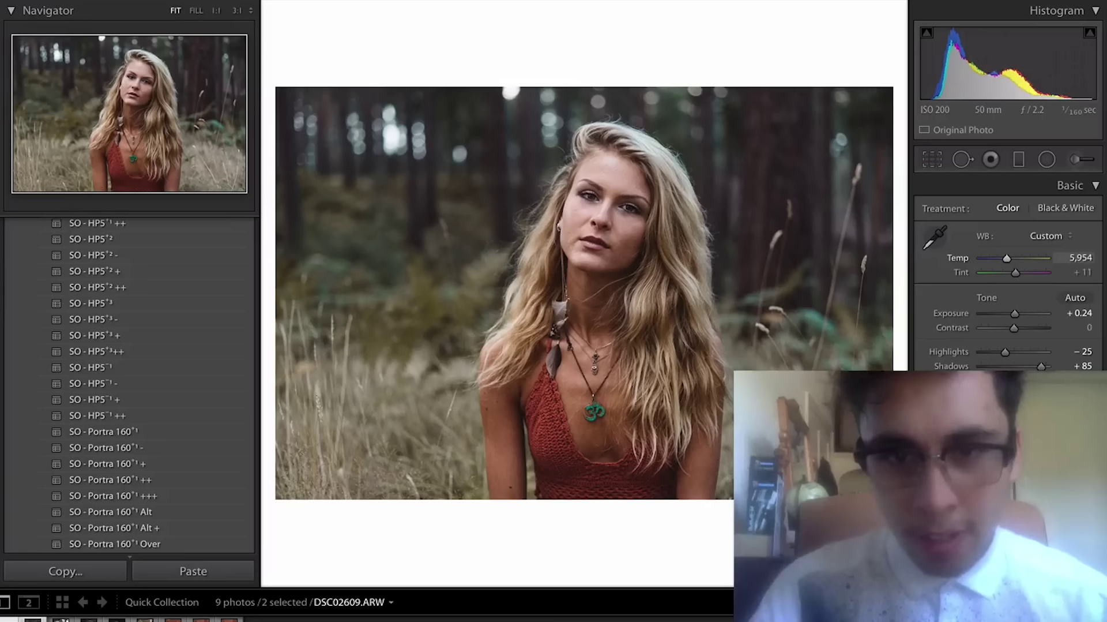
pyautogui.moveTo(1006, 257); pyautogui.dragTo(1002, 258)
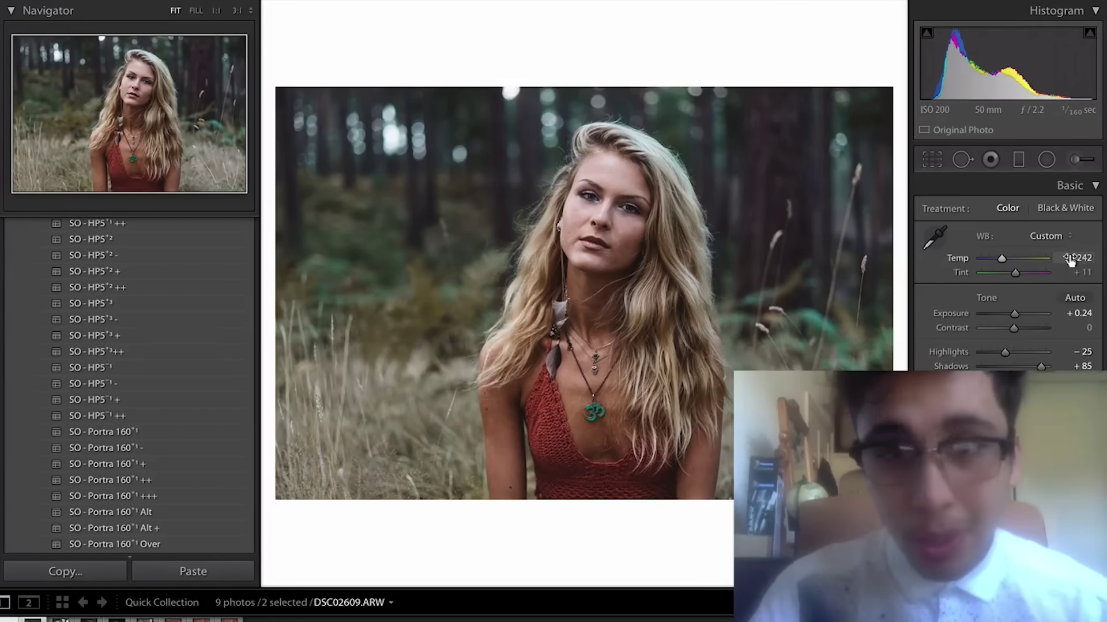
pyautogui.moveTo(1042, 366); pyautogui.dragTo(1046, 366)
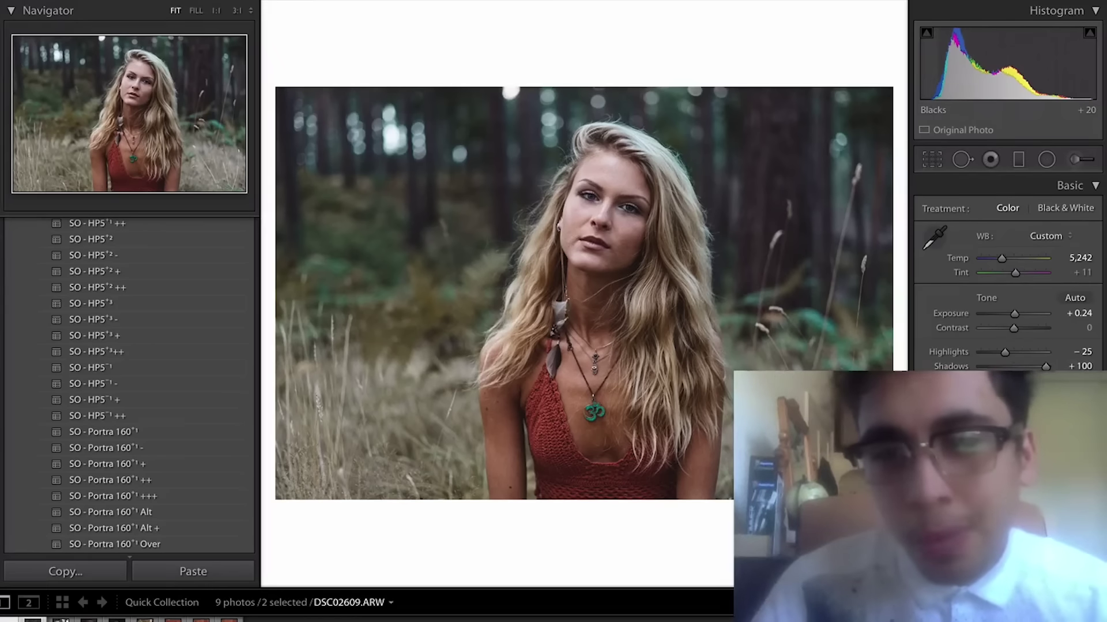
pyautogui.moveTo(1015, 395); pyautogui.dragTo(1025, 395)
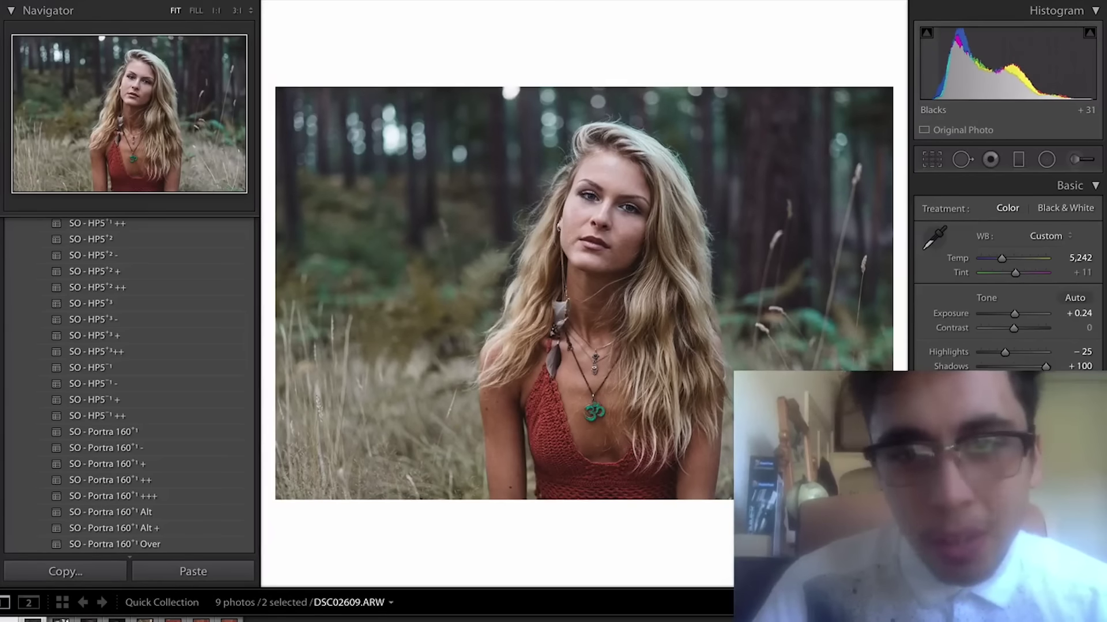
pyautogui.hotkey('ctrl', 'z')
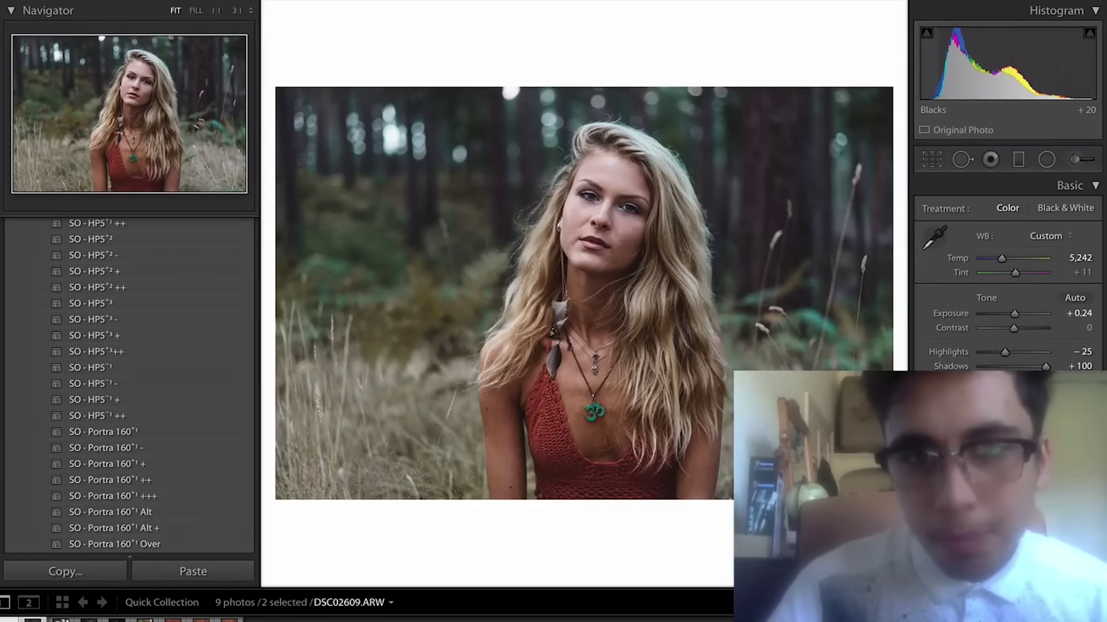
# Step: Try raising the pineapple photo's exposure to +0.78, and undo the change
pyautogui.press('Right')
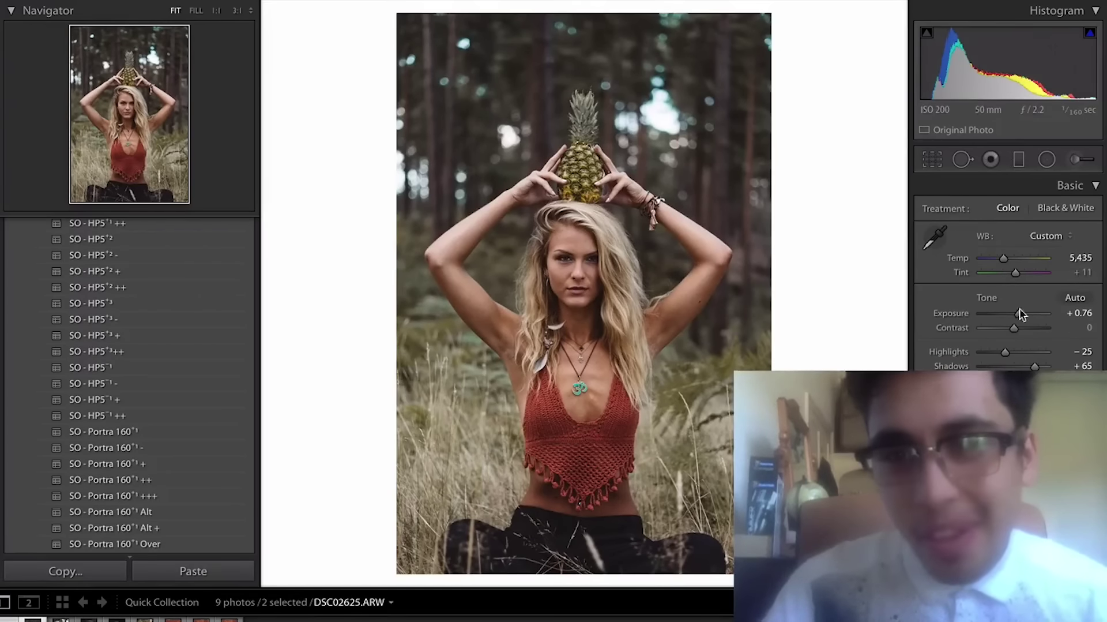
pyautogui.press('Up')
pyautogui.press('Up')
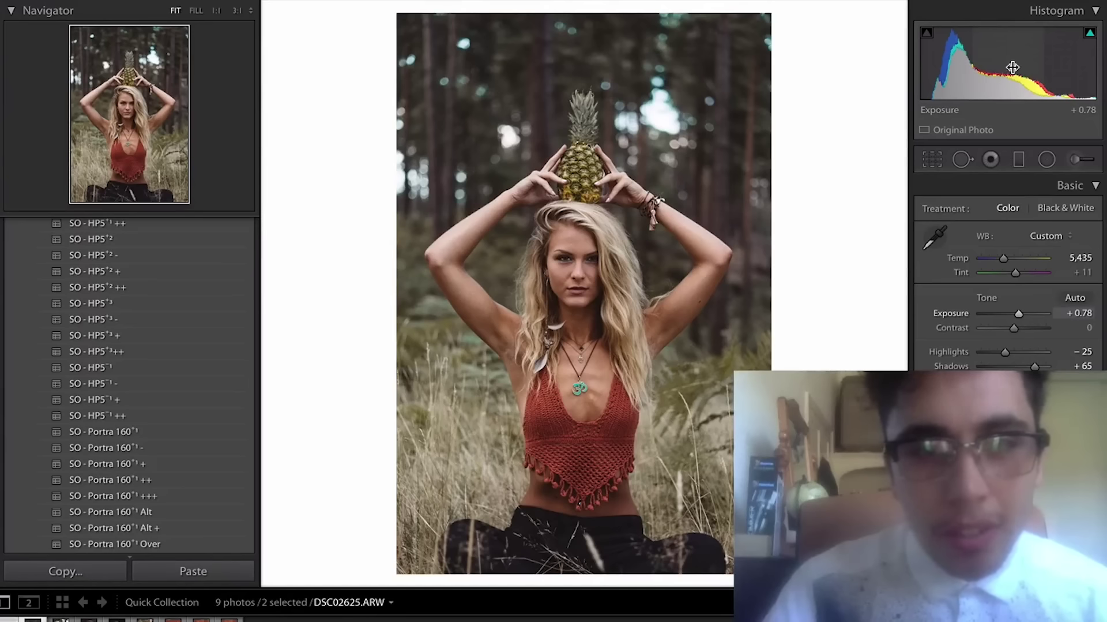
pyautogui.hotkey('ctrl', 'z')
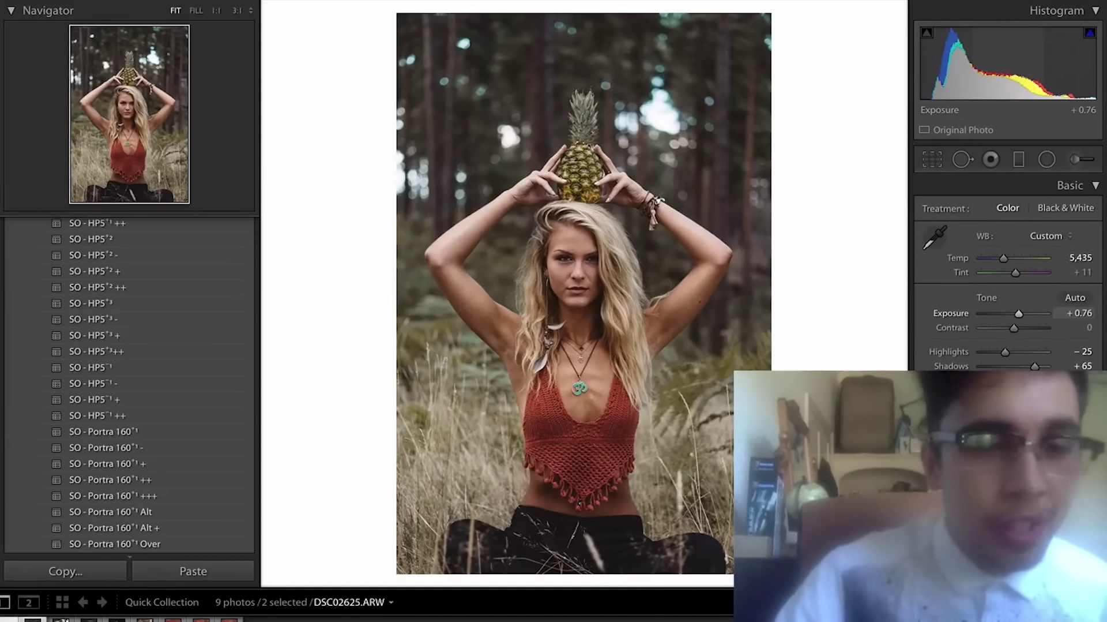
# Step: Switch to the crossed-arms forest portrait, try the SO - Portra 160⁺¹ preset, inspect the crochet top at full size, and undo the preset
pyautogui.press('Right')
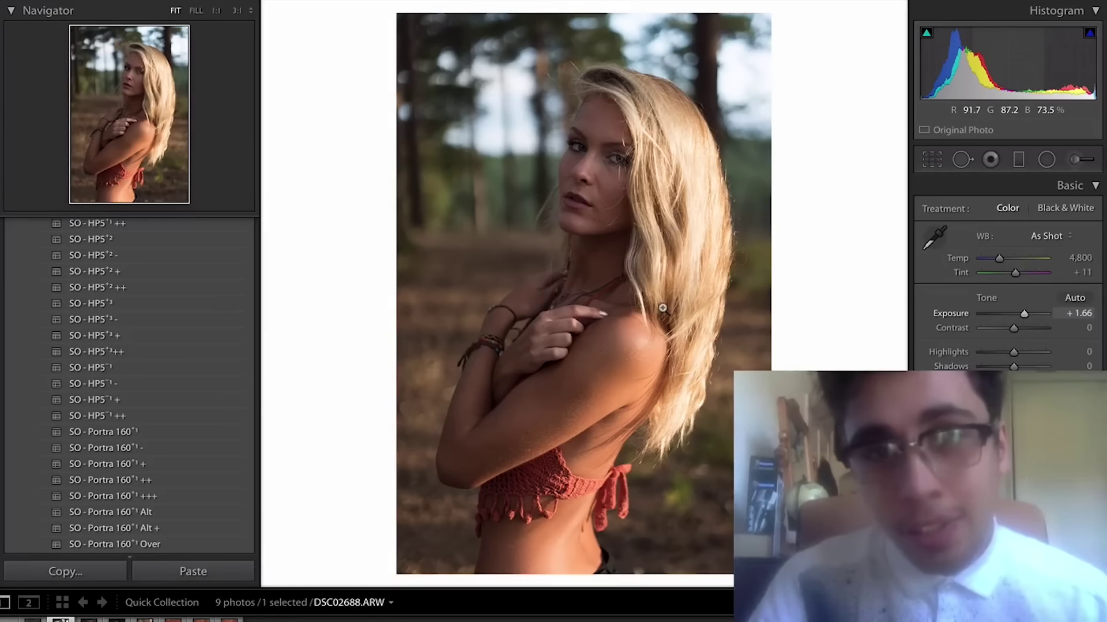
pyautogui.click(162, 430)
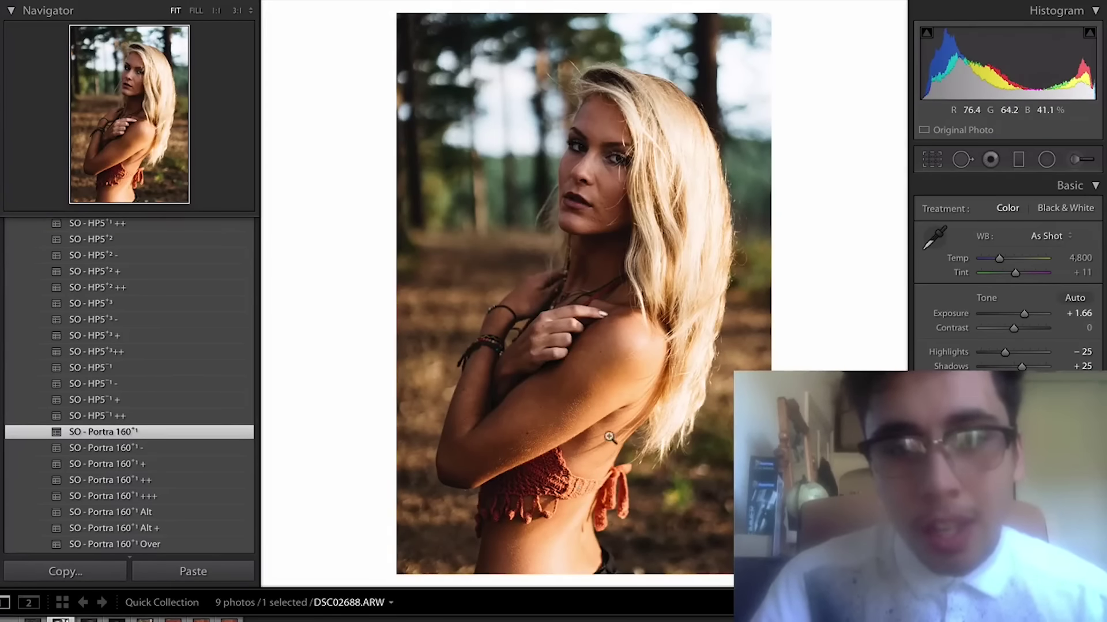
pyautogui.click(561, 515)
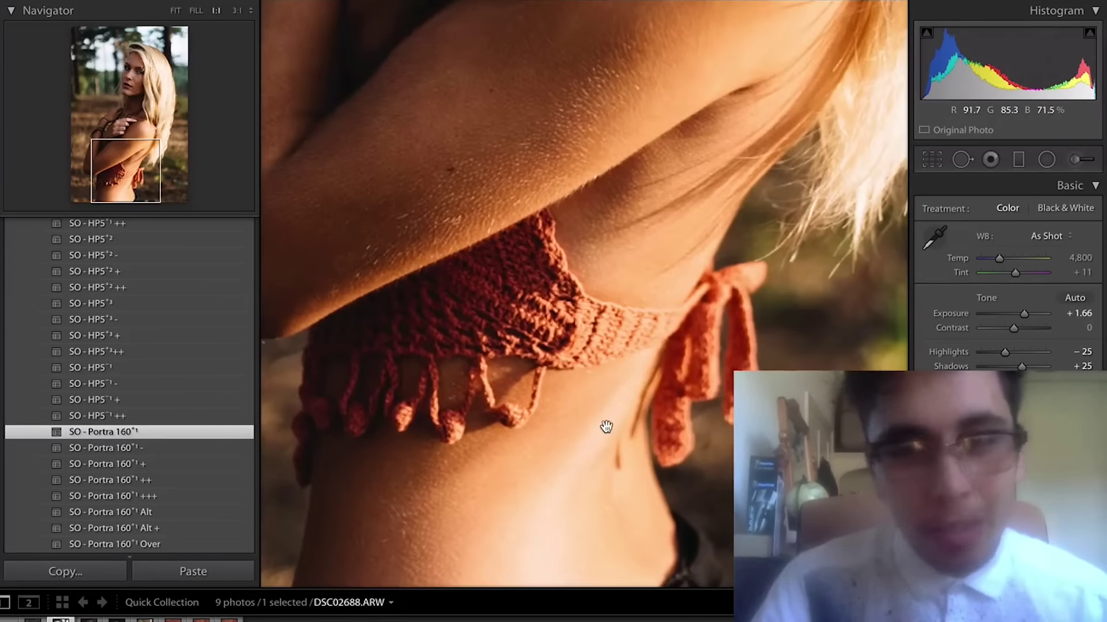
pyautogui.click(604, 431)
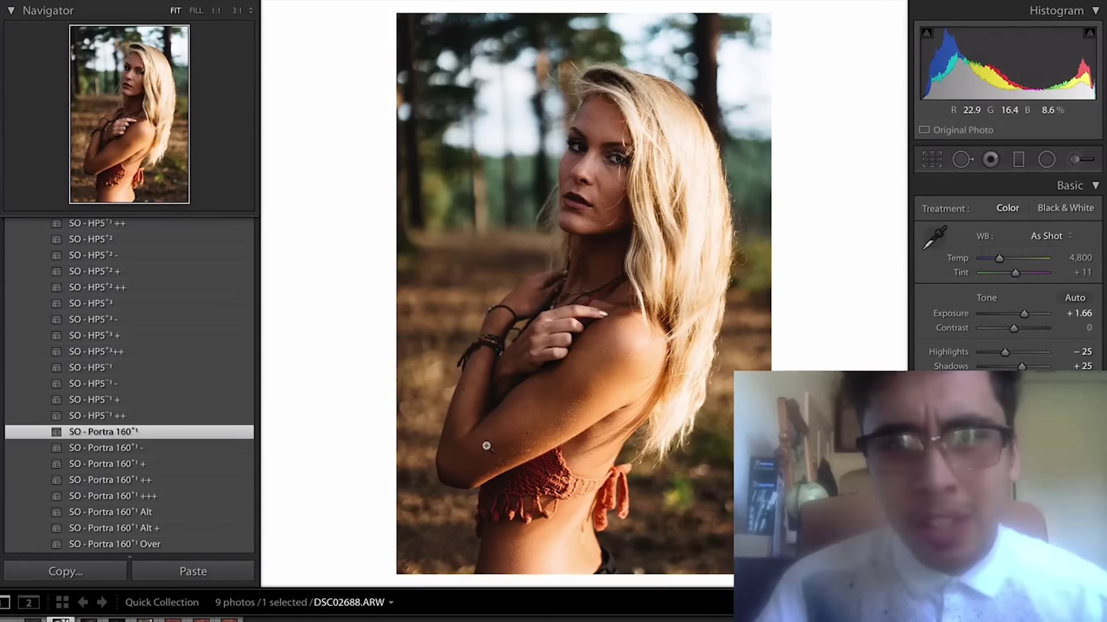
pyautogui.hotkey('ctrl', 'z')
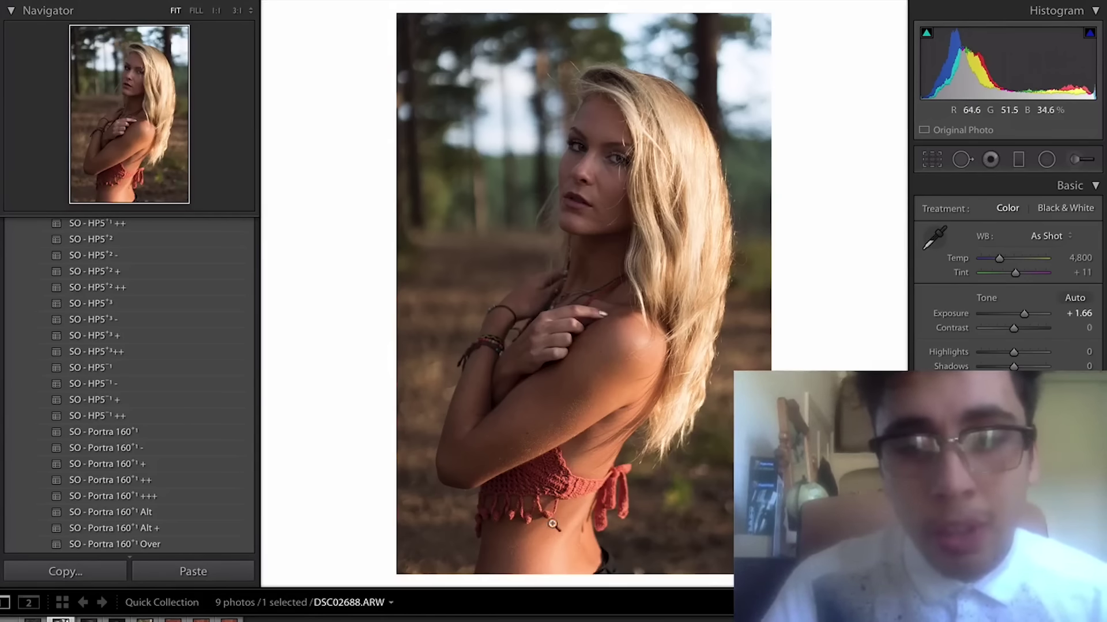
# Step: Examine the crossed-arms portrait at full size, checking the waist and crochet top, the face and the overall view
pyautogui.moveTo(553, 524); pyautogui.dragTo(641, 327)
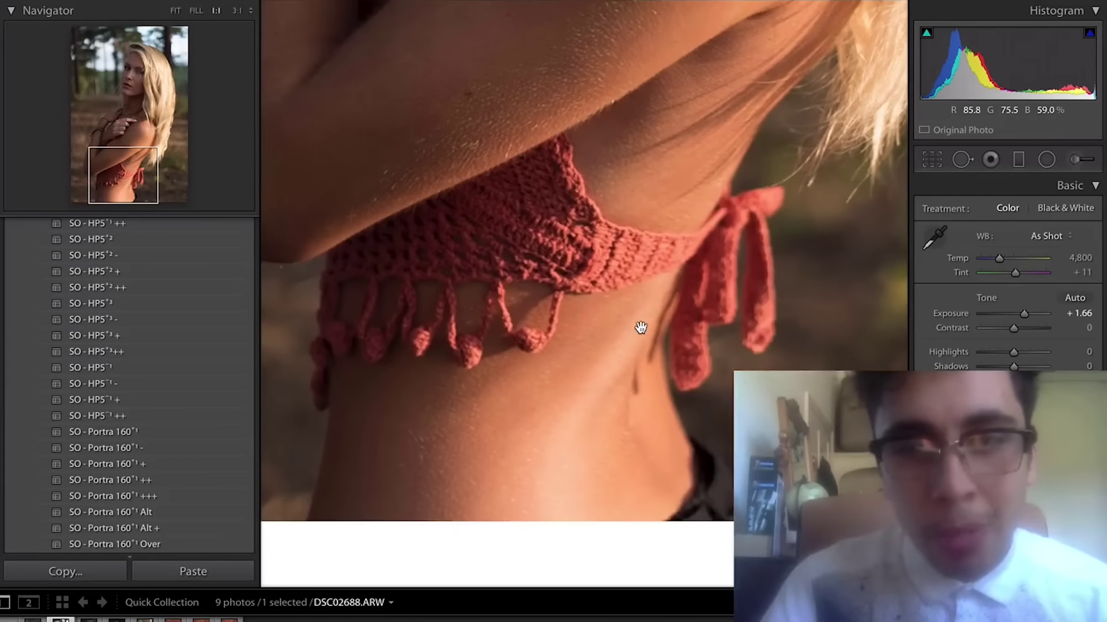
pyautogui.click(610, 394)
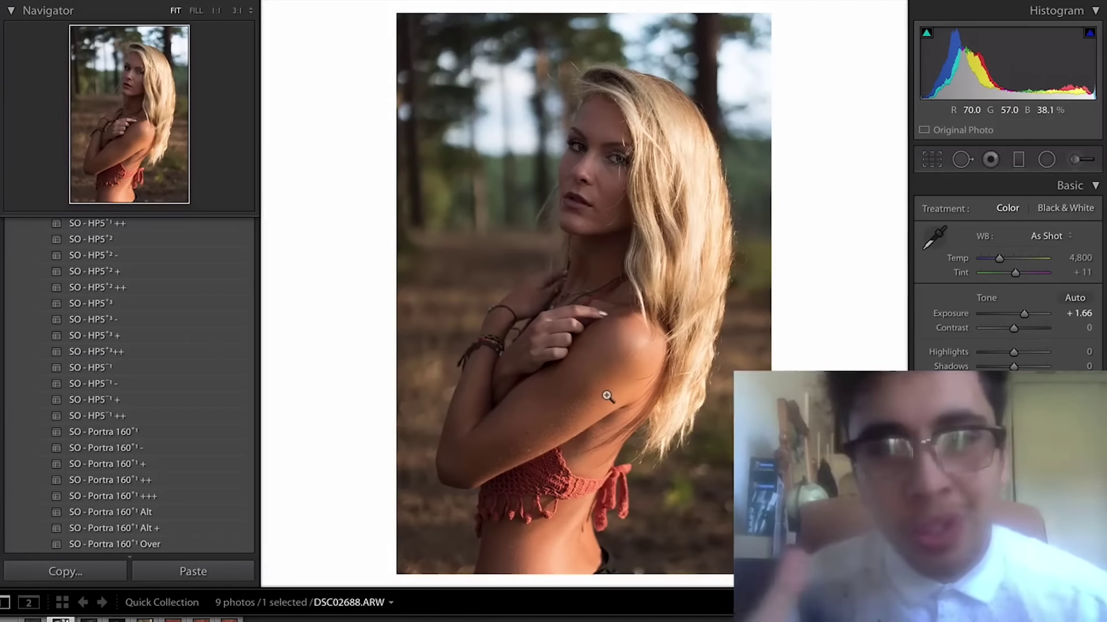
pyautogui.moveTo(559, 202); pyautogui.dragTo(545, 314)
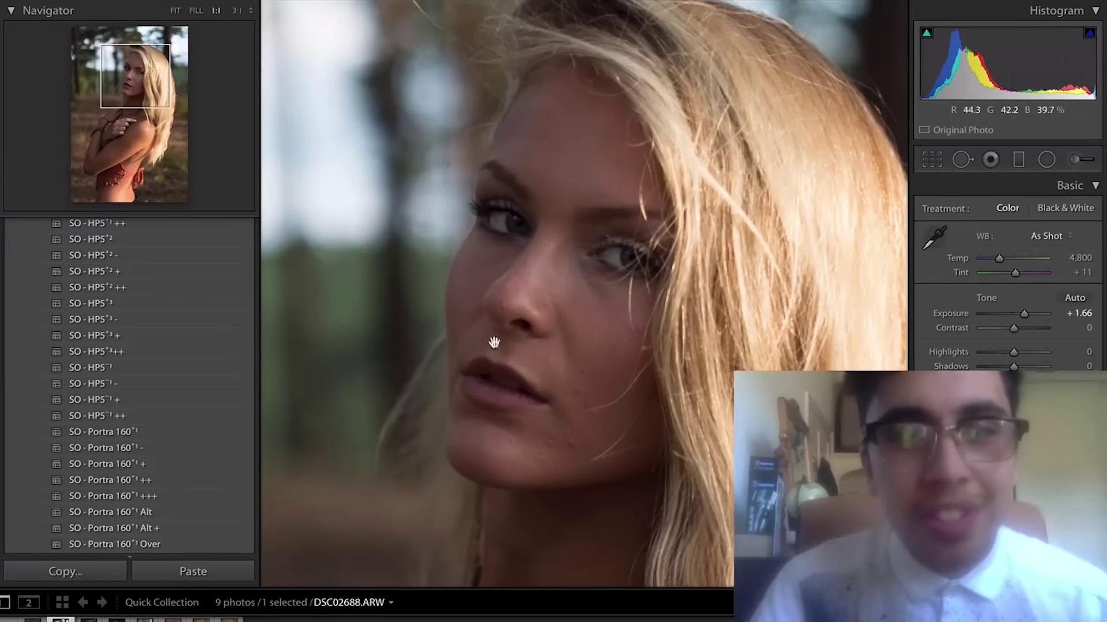
pyautogui.click(575, 420)
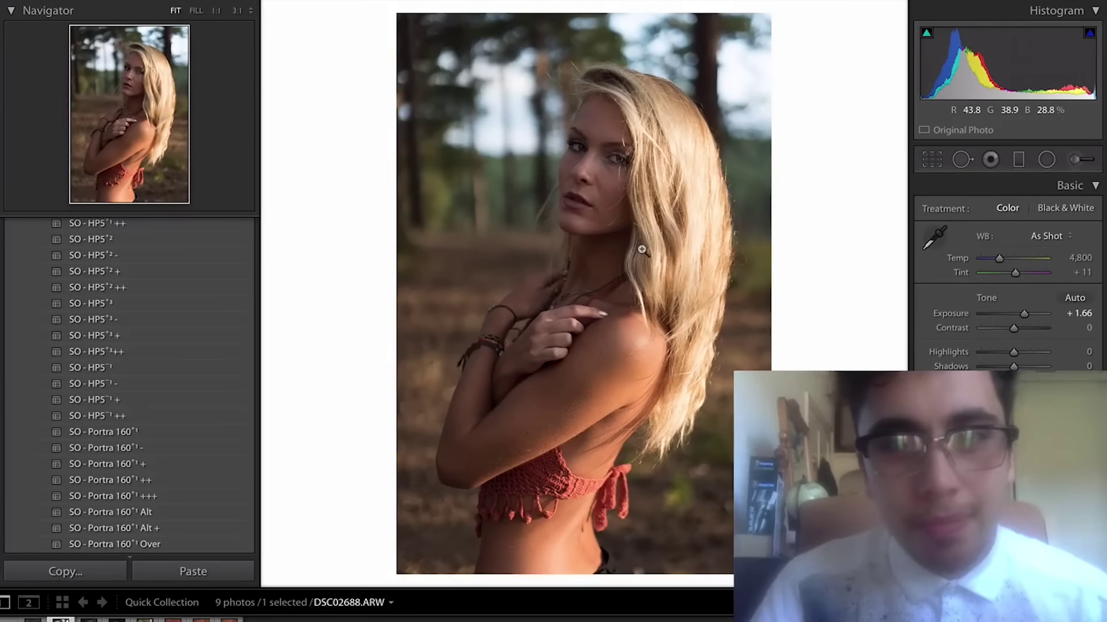
pyautogui.moveTo(572, 154); pyautogui.dragTo(532, 188)
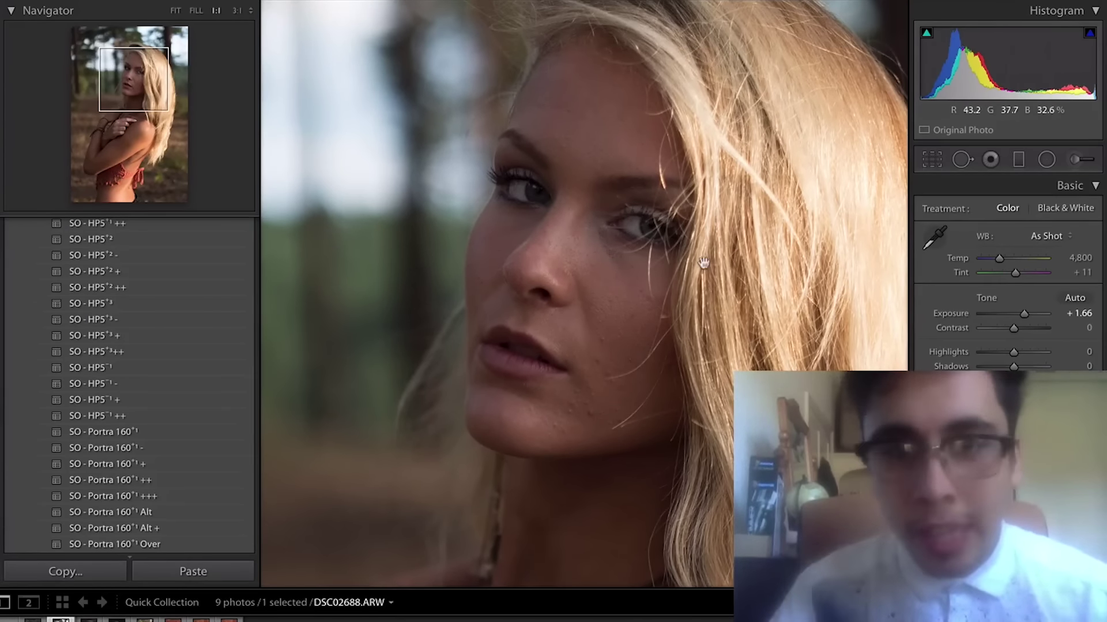
pyautogui.click(623, 265)
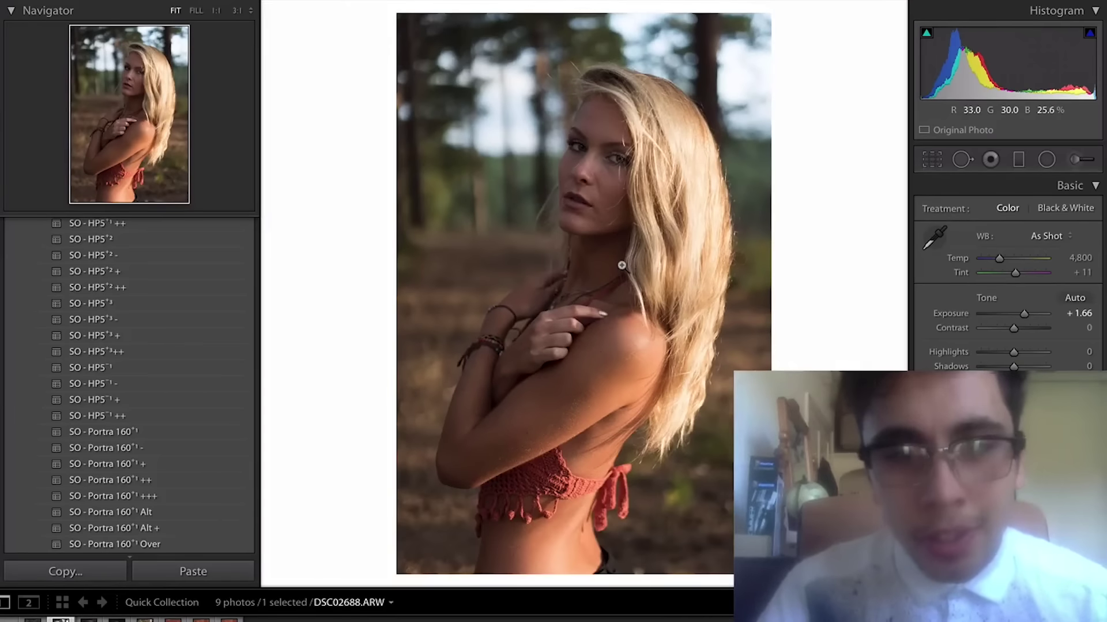
pyautogui.moveTo(583, 526); pyautogui.dragTo(613, 375)
pyautogui.click(613, 383)
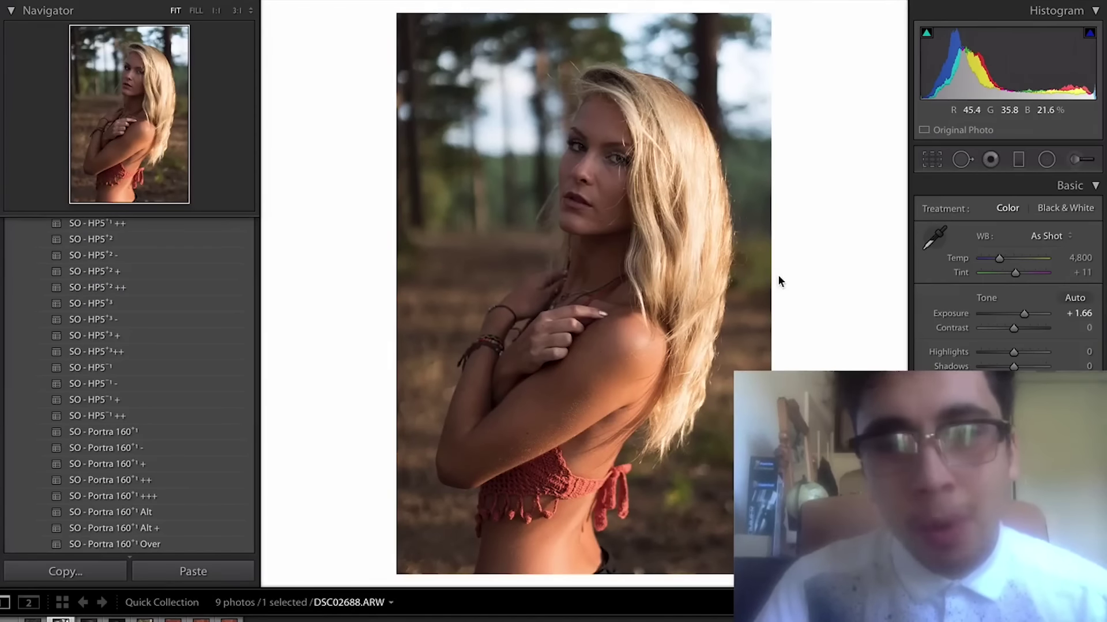
# Step: Try raising the exposure to +4.00 and the contrast to +63 one after the other, undoing each change
pyautogui.moveTo(1024, 314); pyautogui.dragTo(1040, 313)
pyautogui.hotkey('ctrl', 'z')
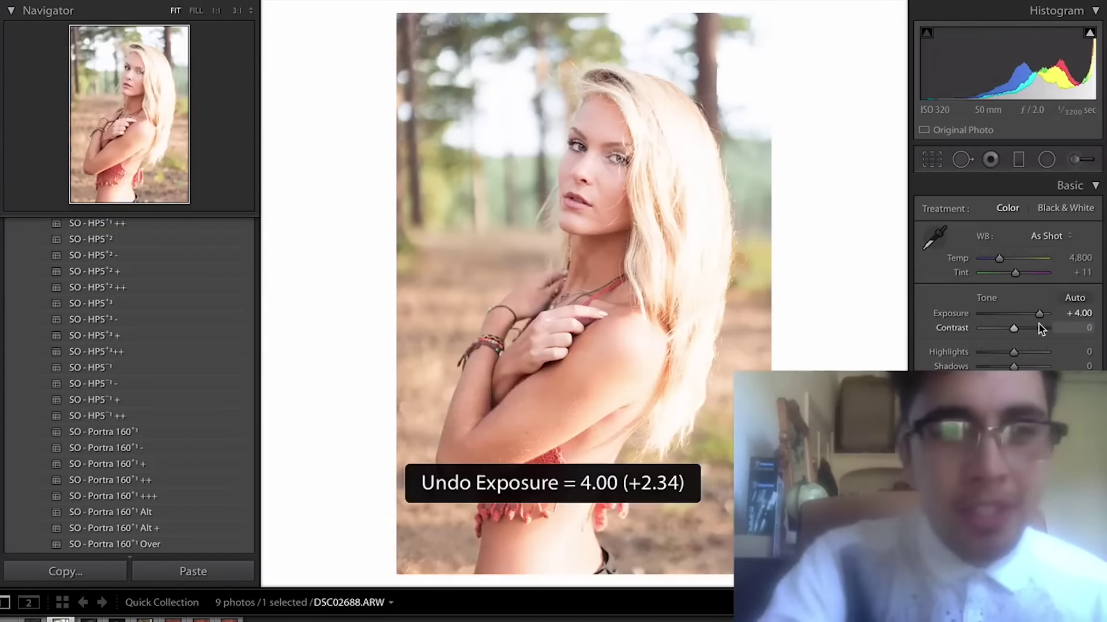
pyautogui.click(1034, 328)
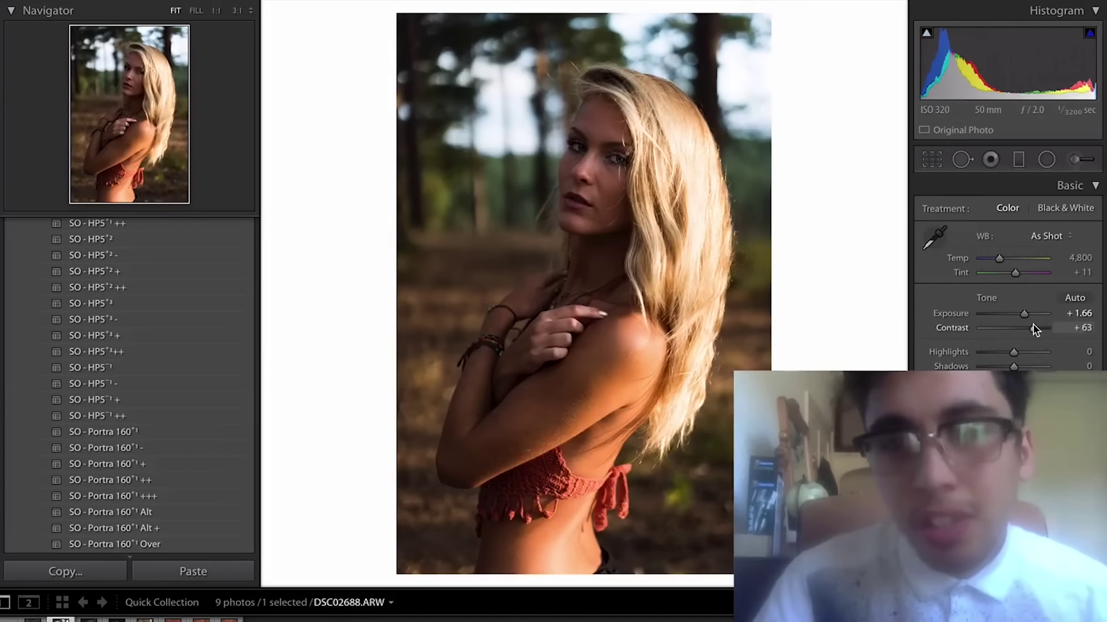
pyautogui.press('z')
pyautogui.press('z')
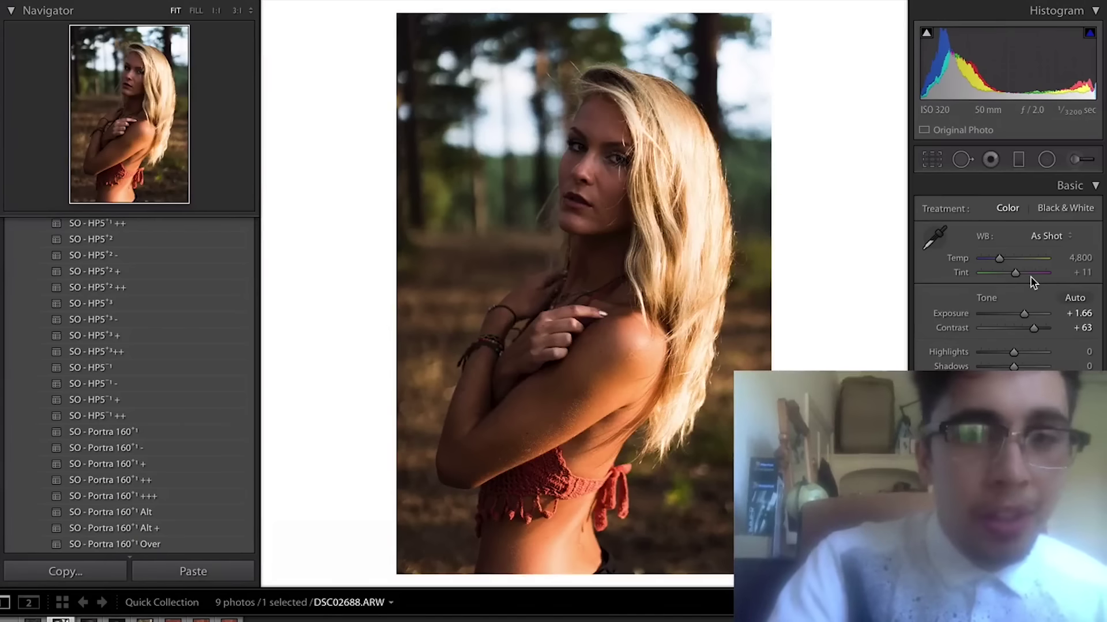
pyautogui.hotkey('ctrl', 'z')
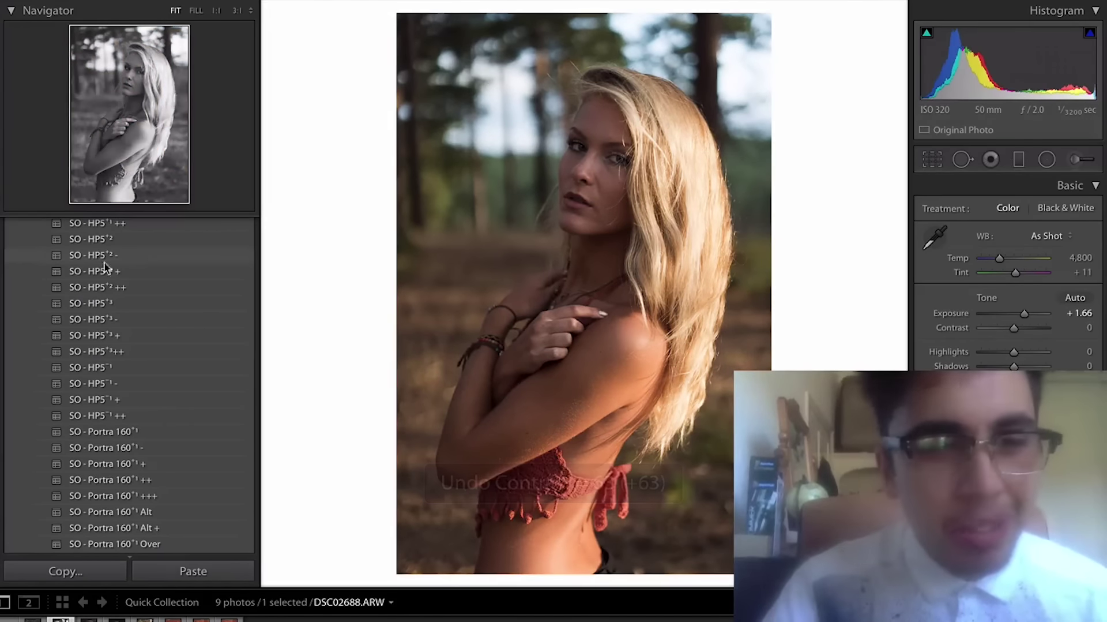
# Step: Try the SO - Portra 160⁺¹ and SO - Portra 160⁺¹ +++ presets on the crossed-arms portrait
pyautogui.click(154, 433)
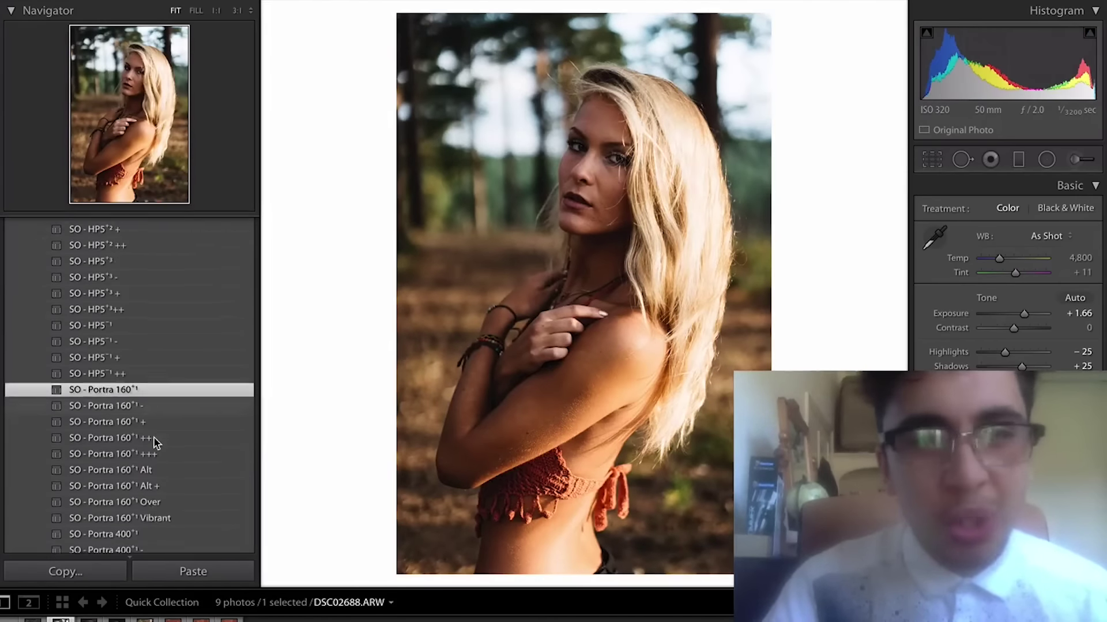
pyautogui.scroll(-5, 153, 438)
pyautogui.click(159, 299)
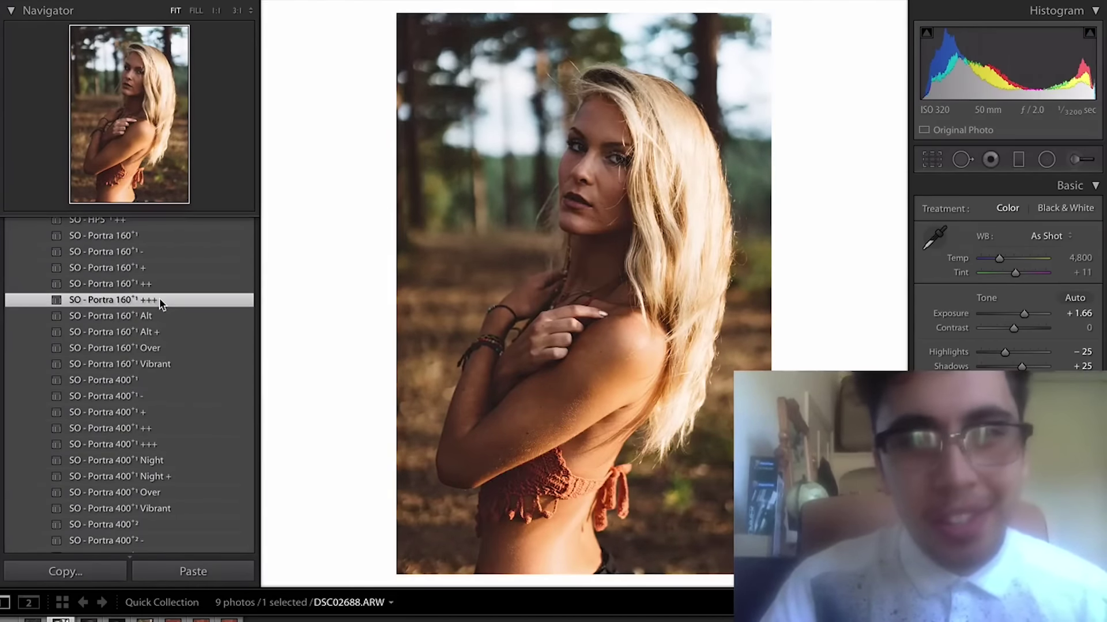
pyautogui.scroll(-2, 132, 382)
pyautogui.scroll(-10, 133, 381)
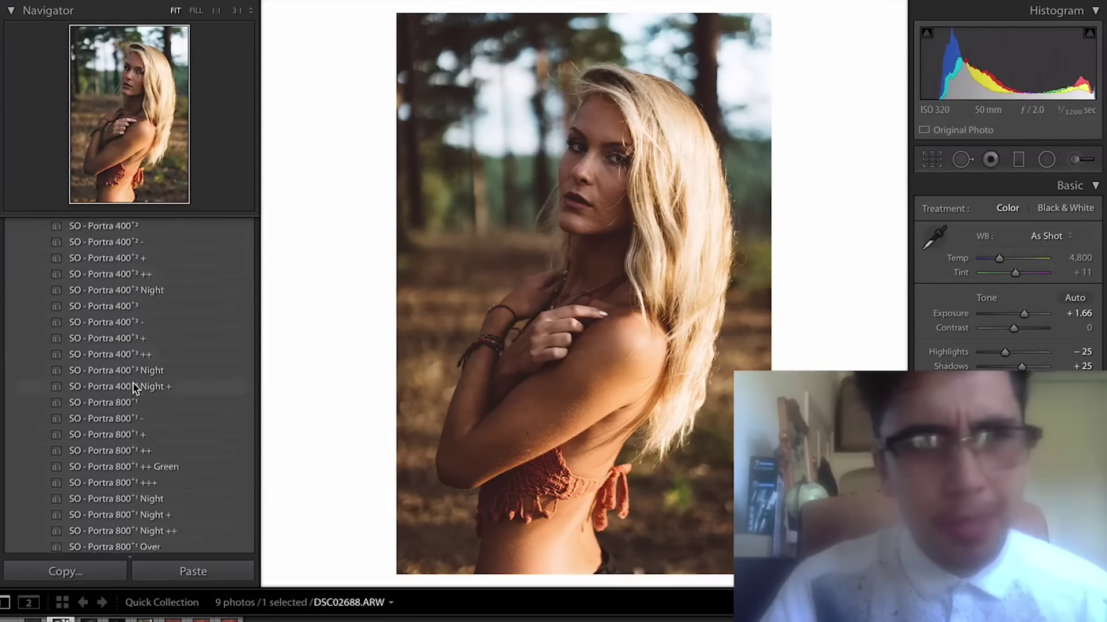
# Step: Try the VSCO Film 07 presets SO - Agfa Portrait XPS 160 - and SO - Agfa Ultra 50 - on the portrait
pyautogui.scroll(-8, 139, 402)
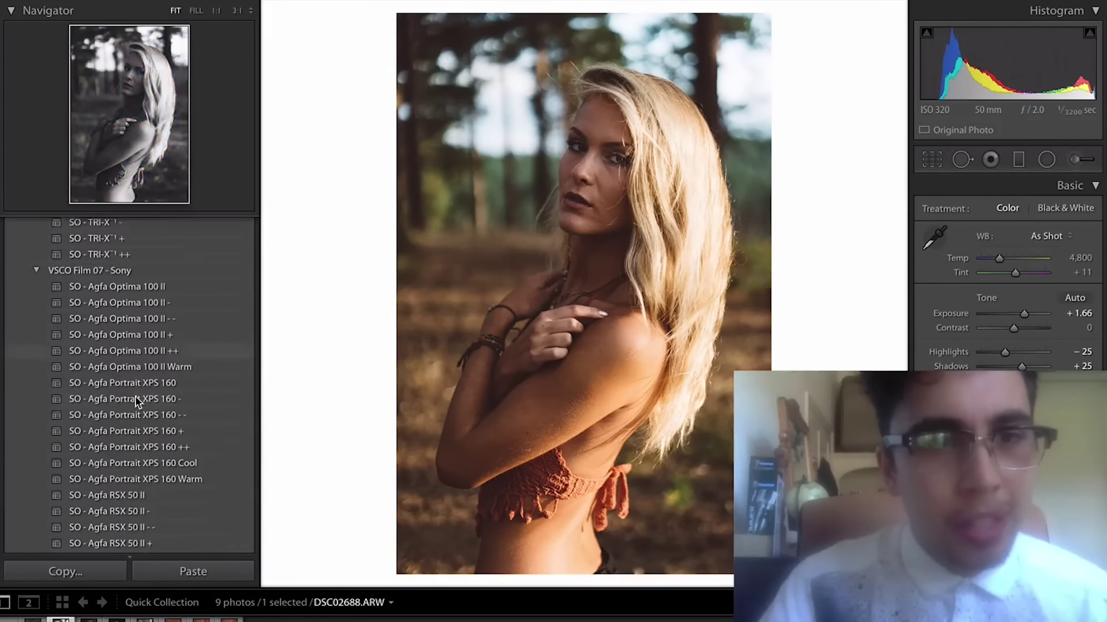
pyautogui.scroll(-1, 136, 396)
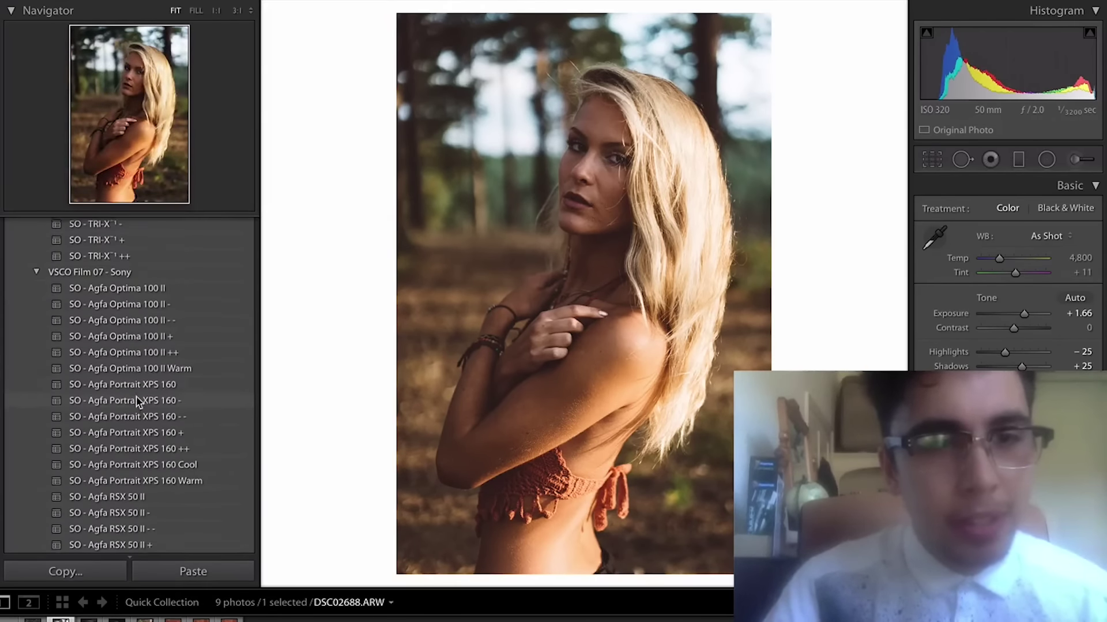
pyautogui.click(137, 396)
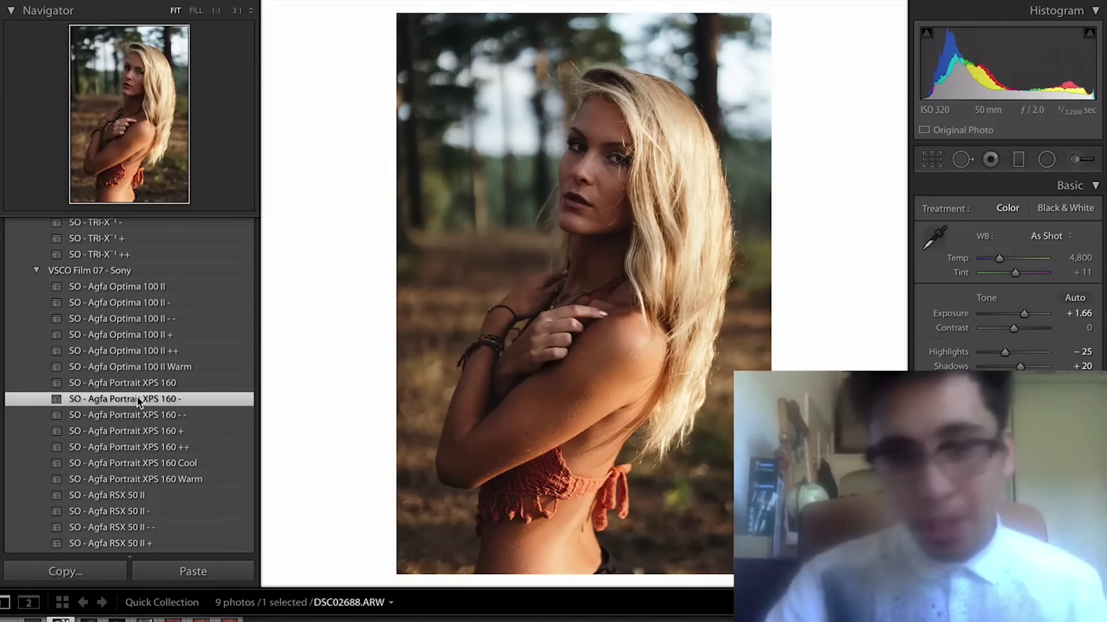
pyautogui.scroll(-8, 137, 395)
pyautogui.scroll(-1, 136, 395)
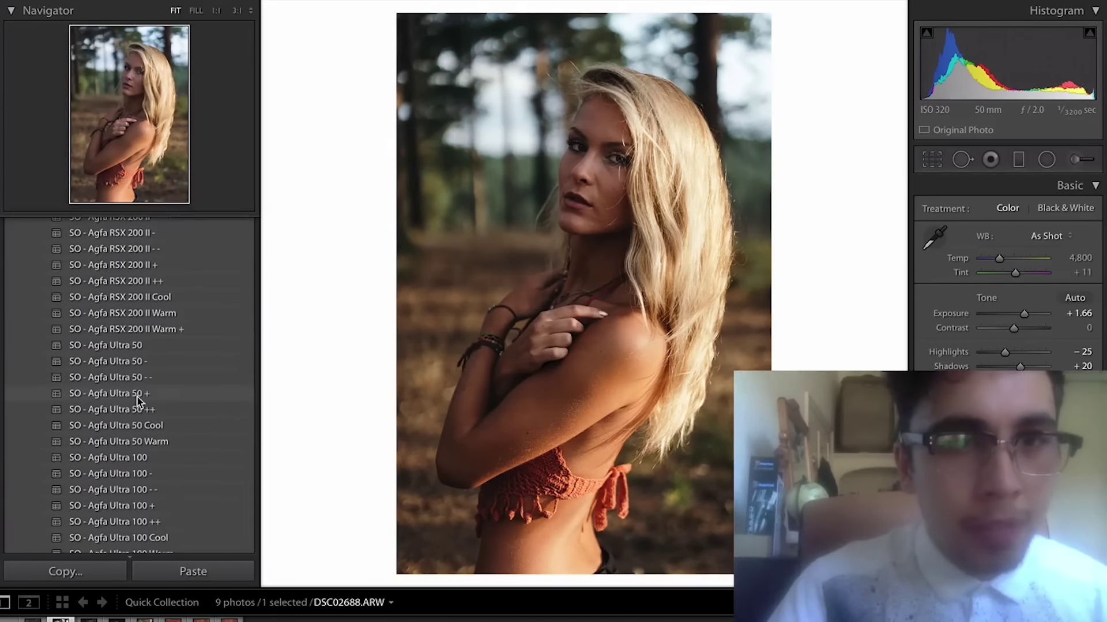
pyautogui.click(137, 360)
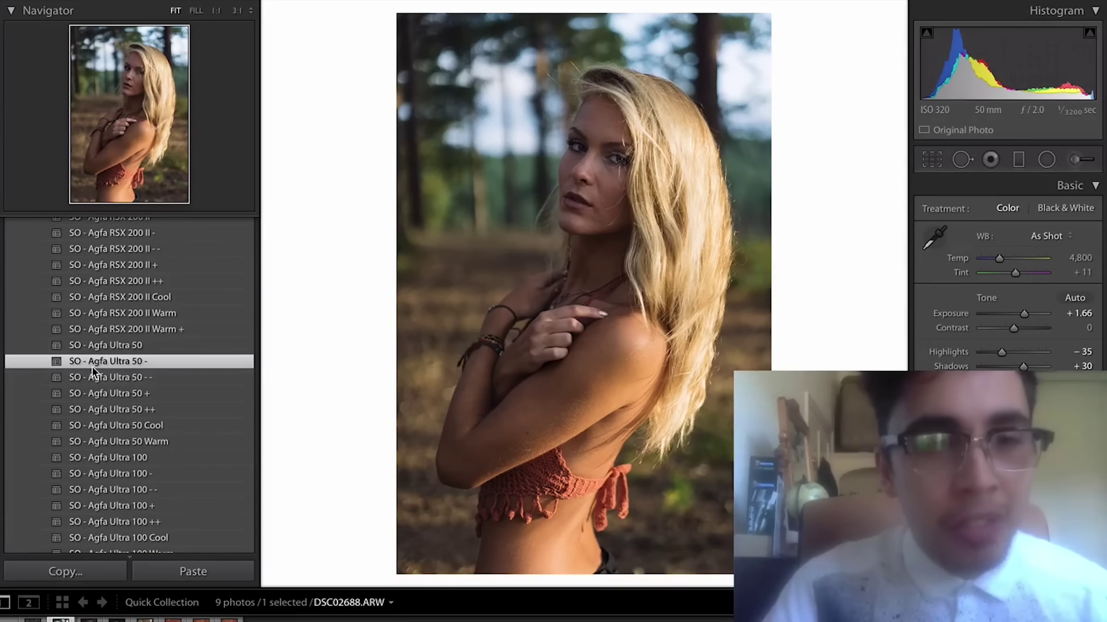
# Step: Try the SO - Kodak Ektachrome 64 and SO - Kodak Ektachrome 64 - - presets on the portrait
pyautogui.scroll(-10, 110, 359)
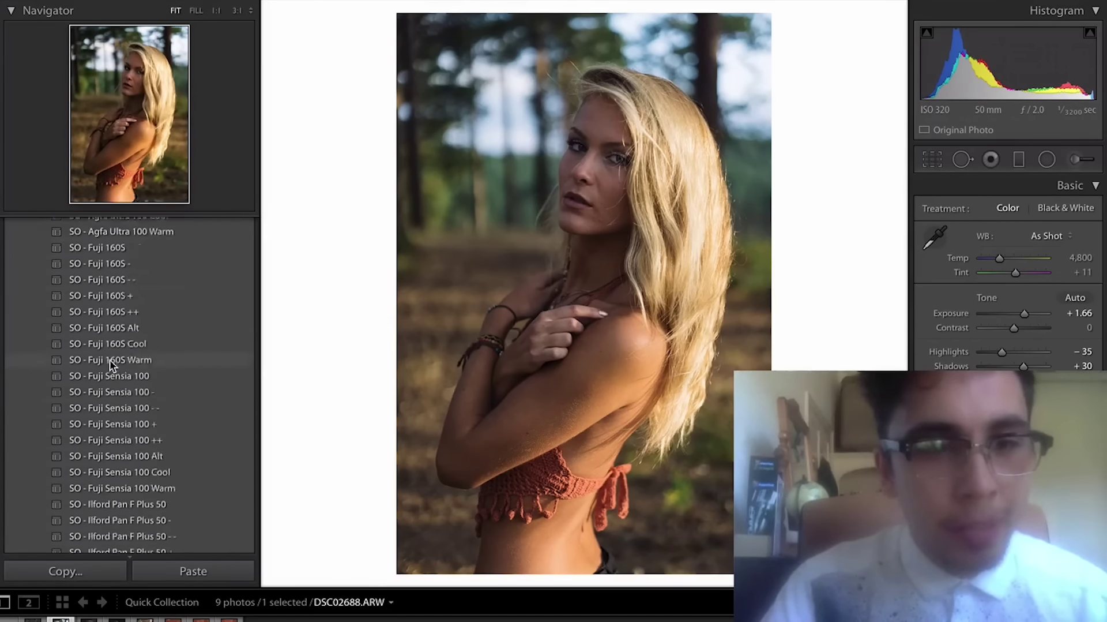
pyautogui.scroll(-6, 110, 359)
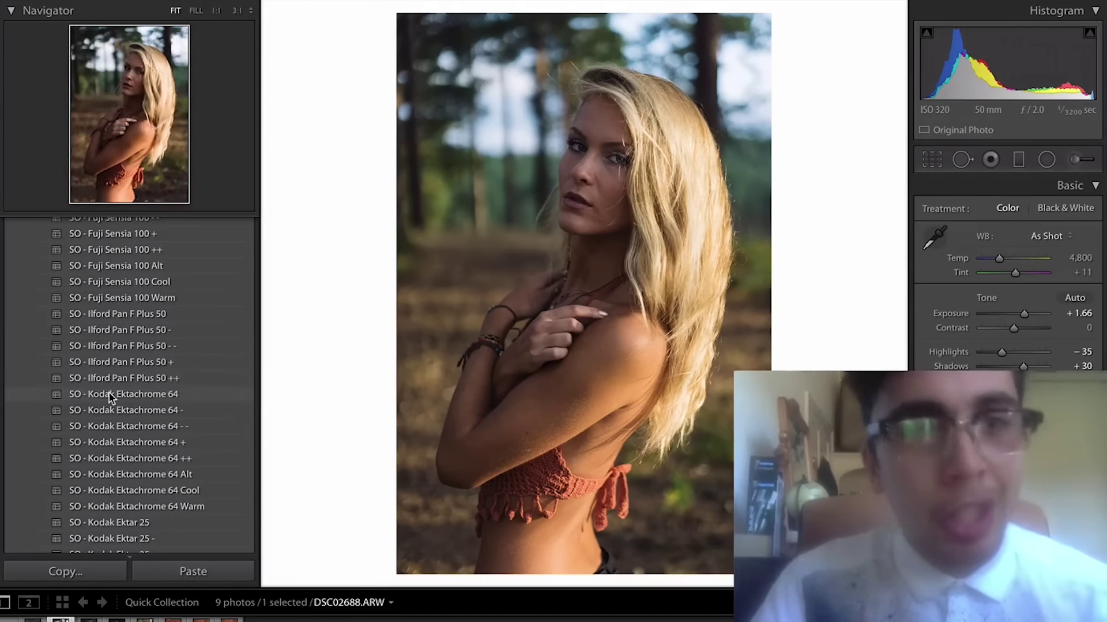
pyautogui.click(109, 392)
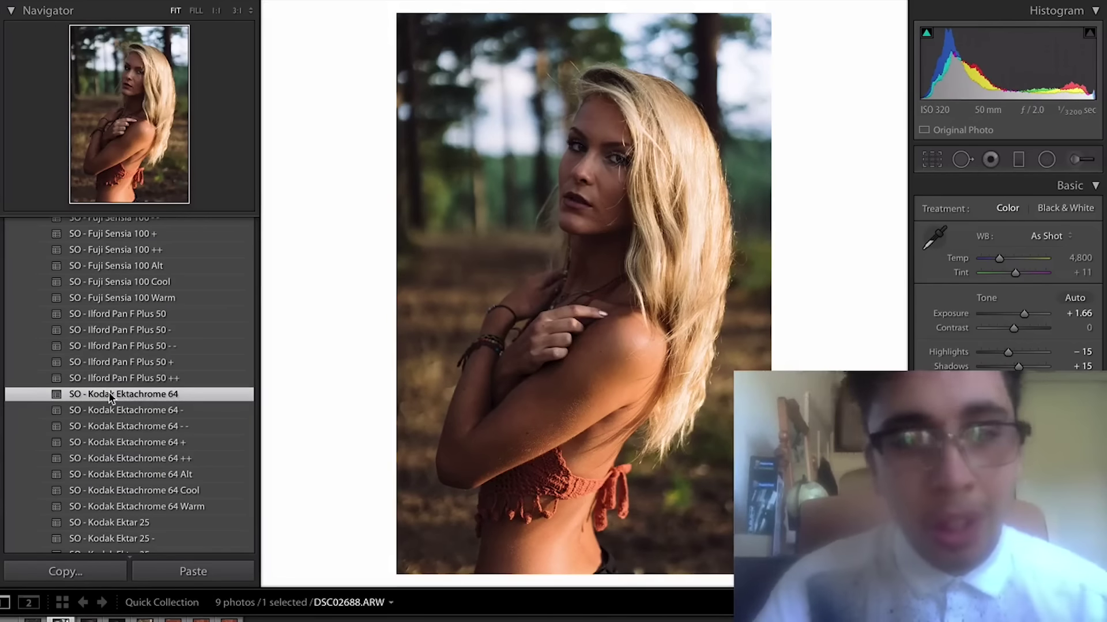
pyautogui.click(120, 426)
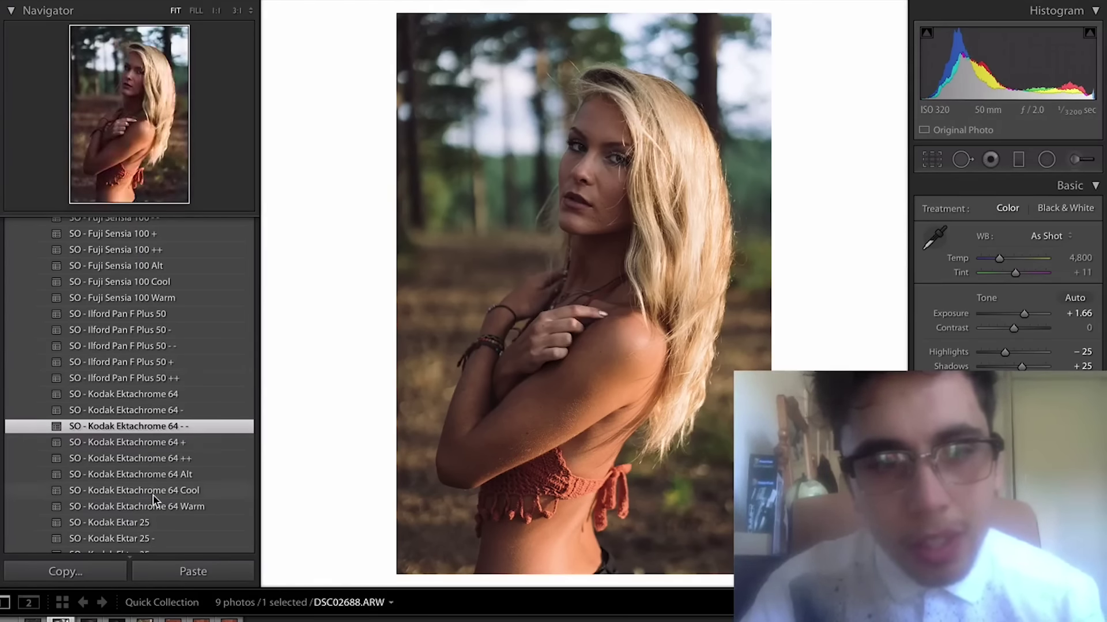
# Step: Apply the SO - Agfa Ultra 50 - preset after comparing it with SO - Agfa Ultra 50, trying tint at +29 and undoing that tint change
pyautogui.scroll(-3, 153, 490)
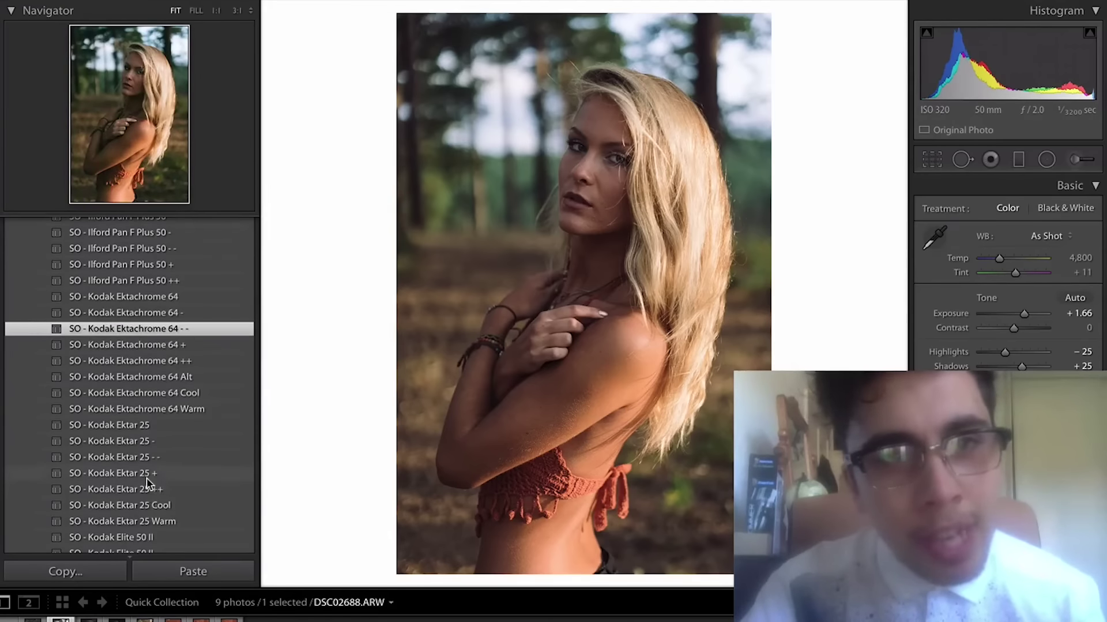
pyautogui.scroll(10, 147, 482)
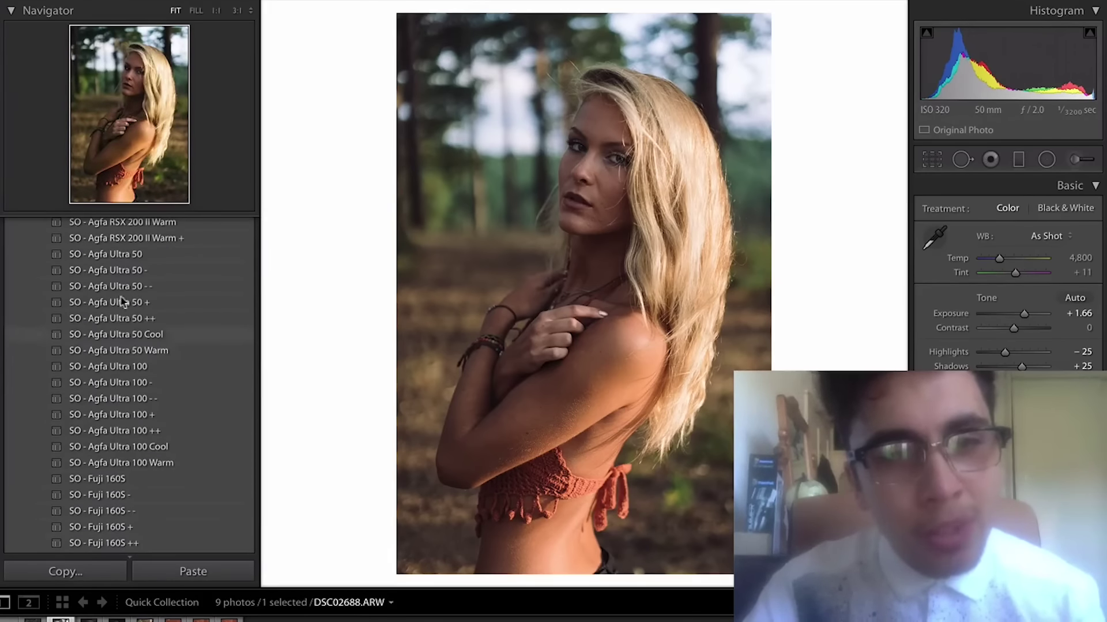
pyautogui.scroll(2, 119, 265)
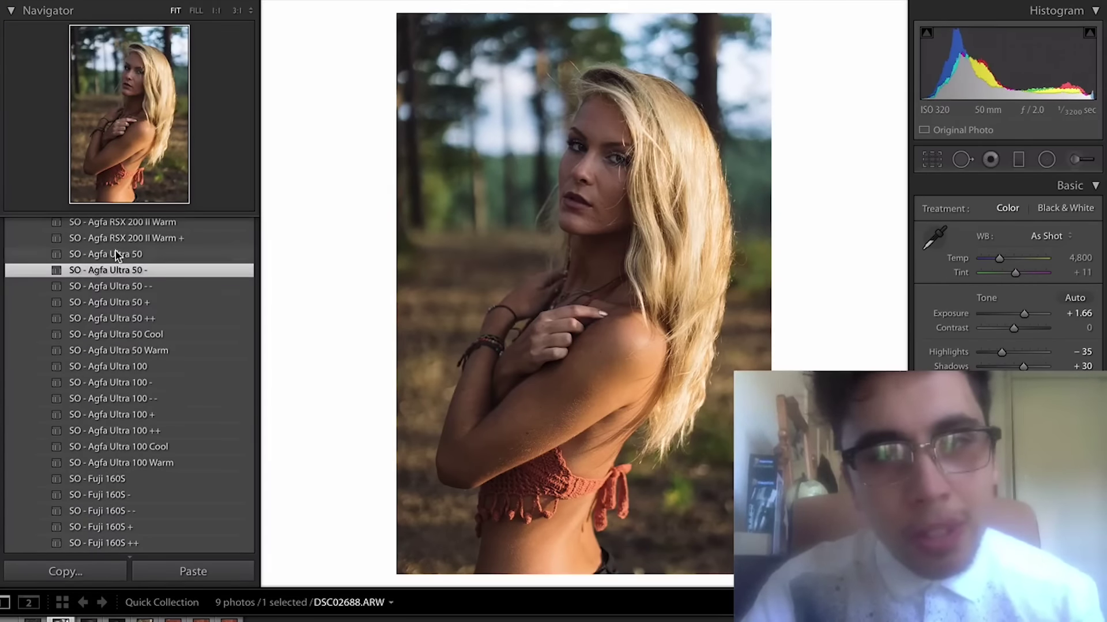
pyautogui.click(114, 253)
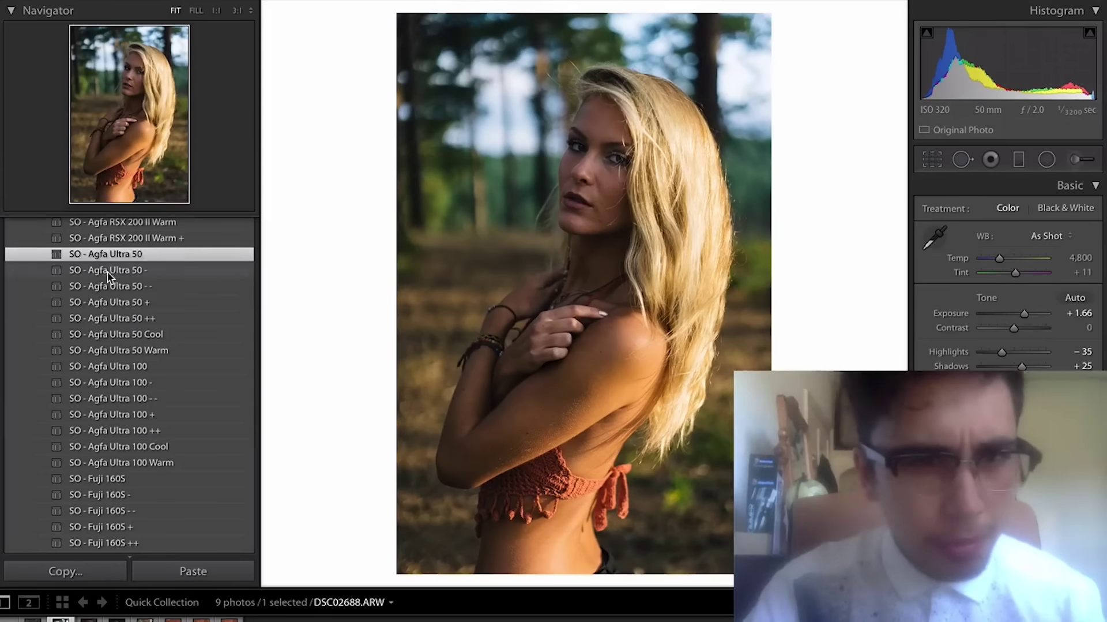
pyautogui.click(106, 270)
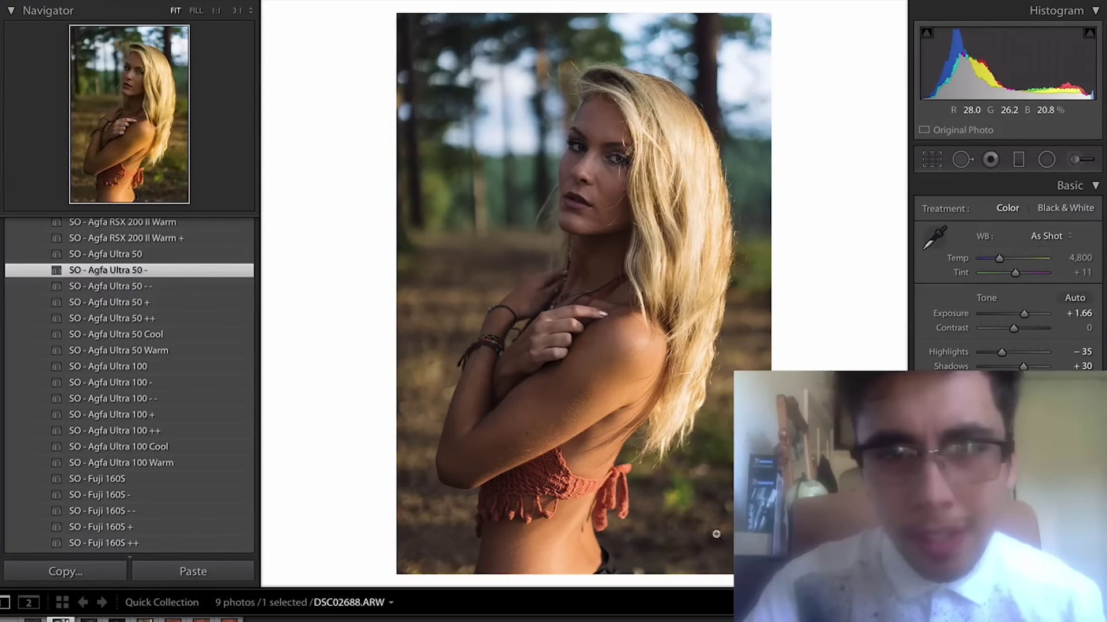
pyautogui.moveTo(1018, 274); pyautogui.dragTo(1019, 274)
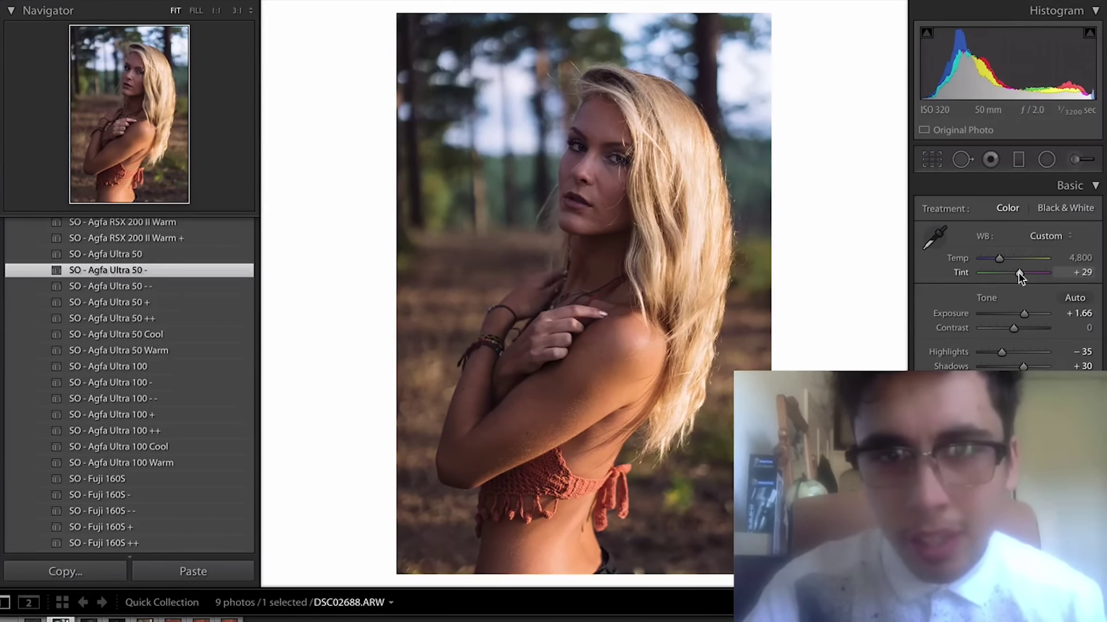
pyautogui.hotkey('ctrl', 'z')
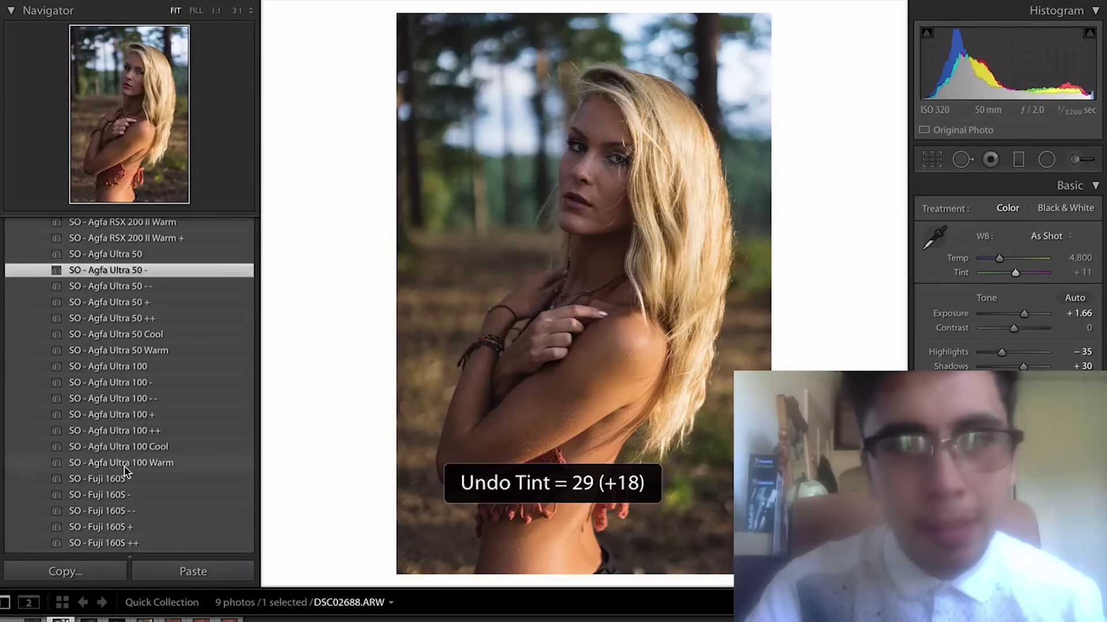
# Step: Try the SO - Agfa Portrait XPS 160 - preset on the portrait with shadows raised to +62
pyautogui.scroll(5, 124, 471)
pyautogui.scroll(8, 124, 472)
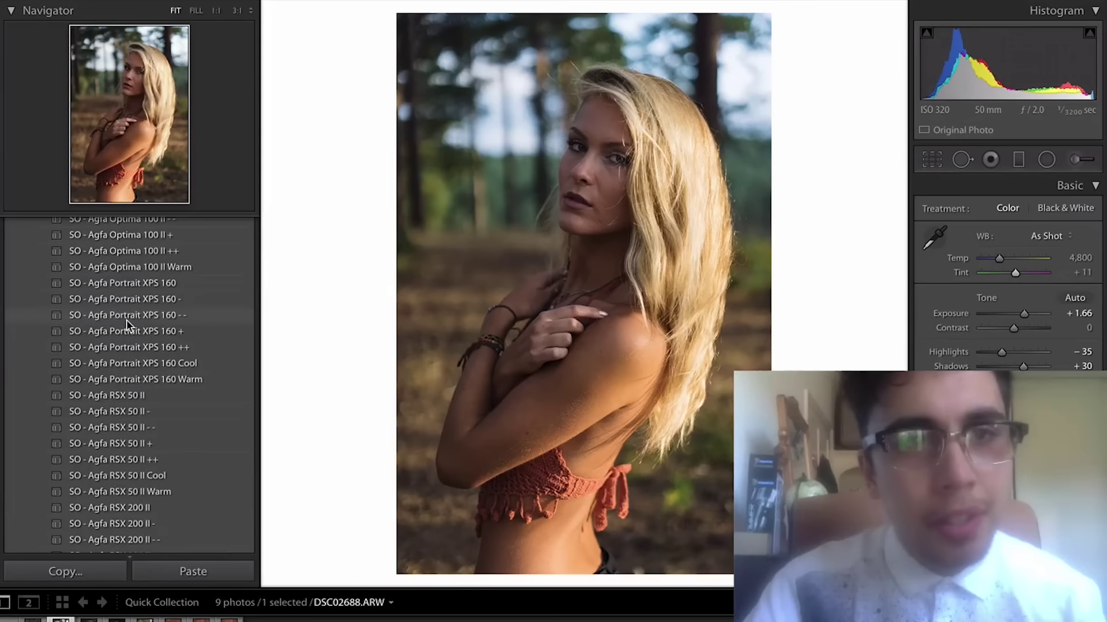
pyautogui.click(130, 364)
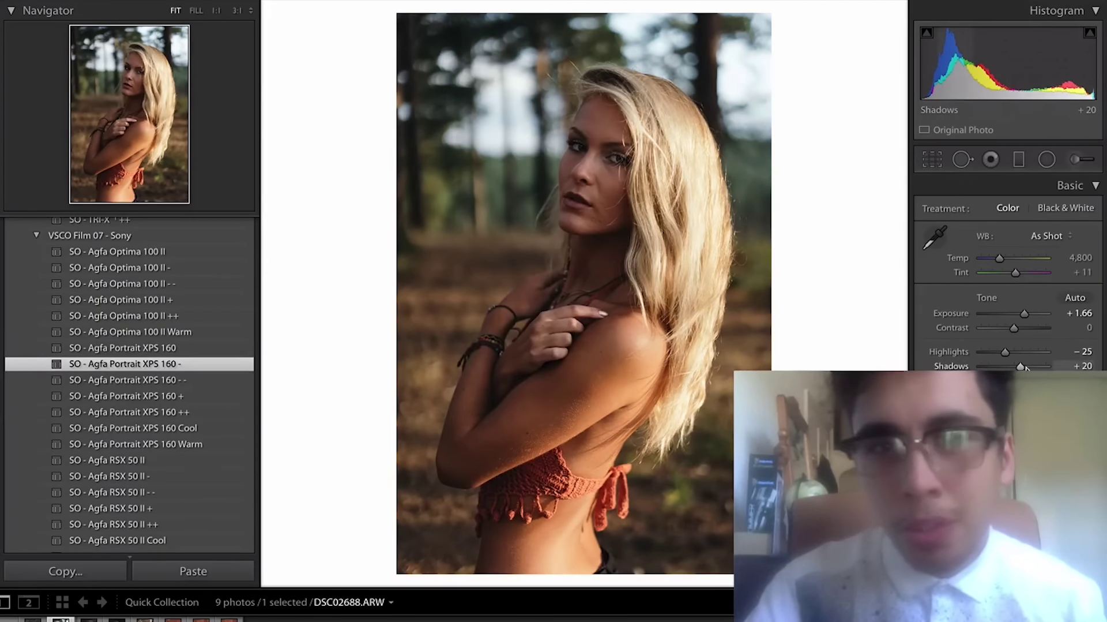
pyautogui.moveTo(1024, 366); pyautogui.dragTo(1034, 367)
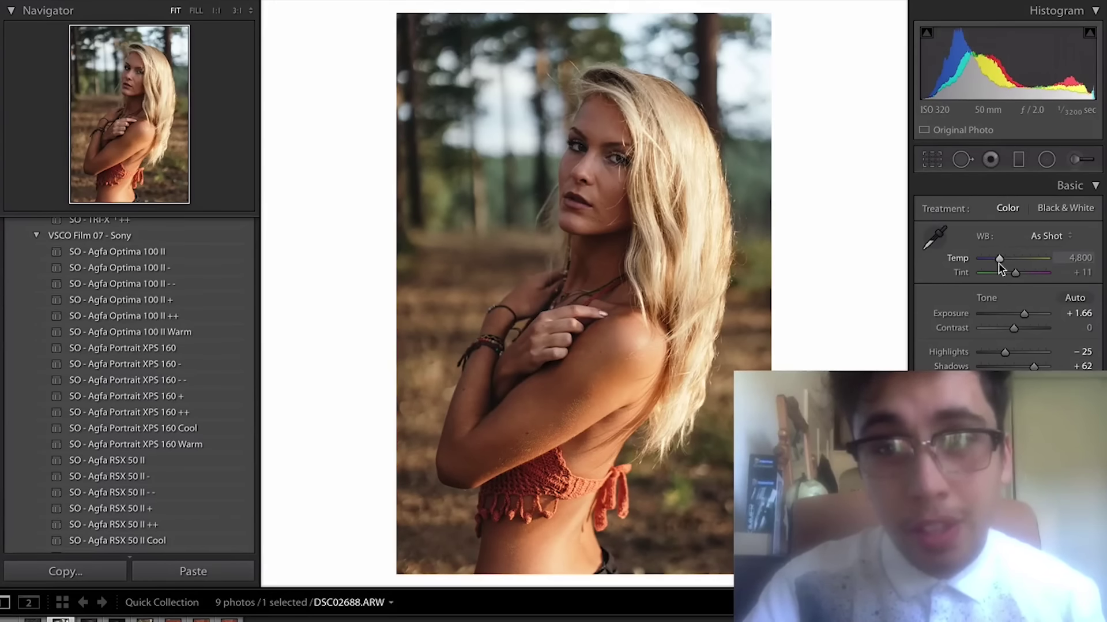
# Step: Cool the portrait's white balance temperature to 4,148 after trying 4,153 and undoing it
pyautogui.moveTo(999, 263); pyautogui.dragTo(995, 260)
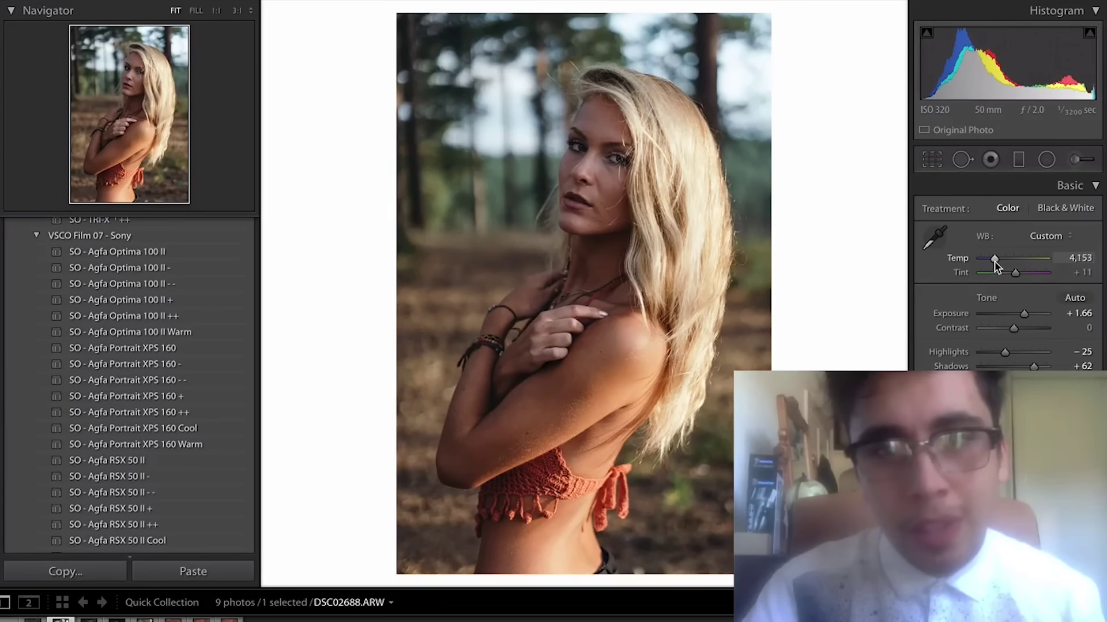
pyautogui.hotkey('ctrl', 'z')
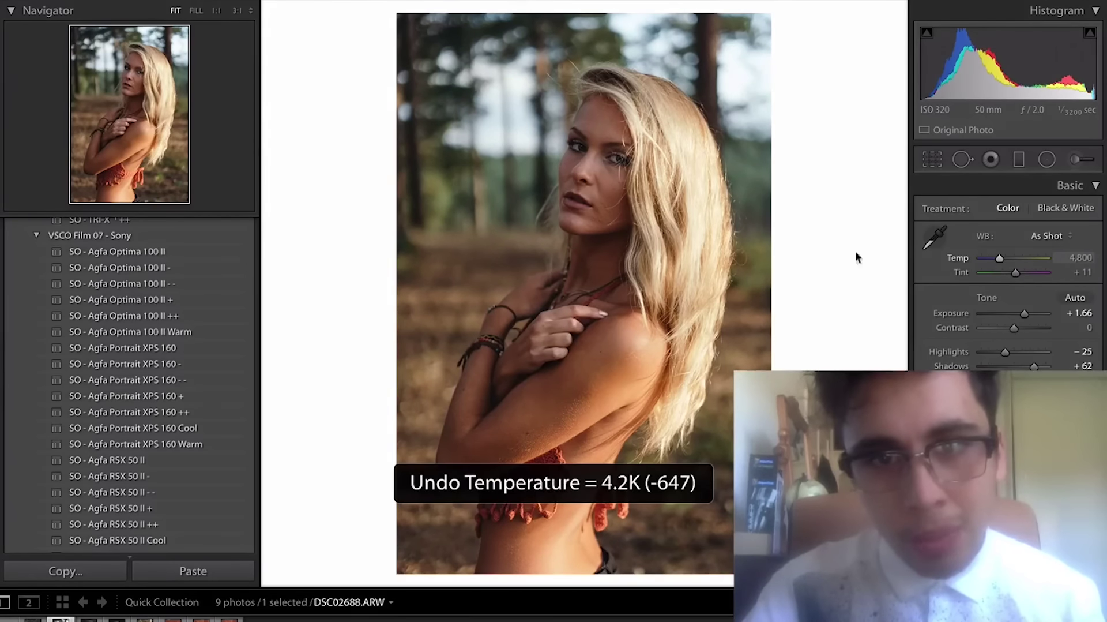
pyautogui.moveTo(1001, 259); pyautogui.dragTo(997, 259)
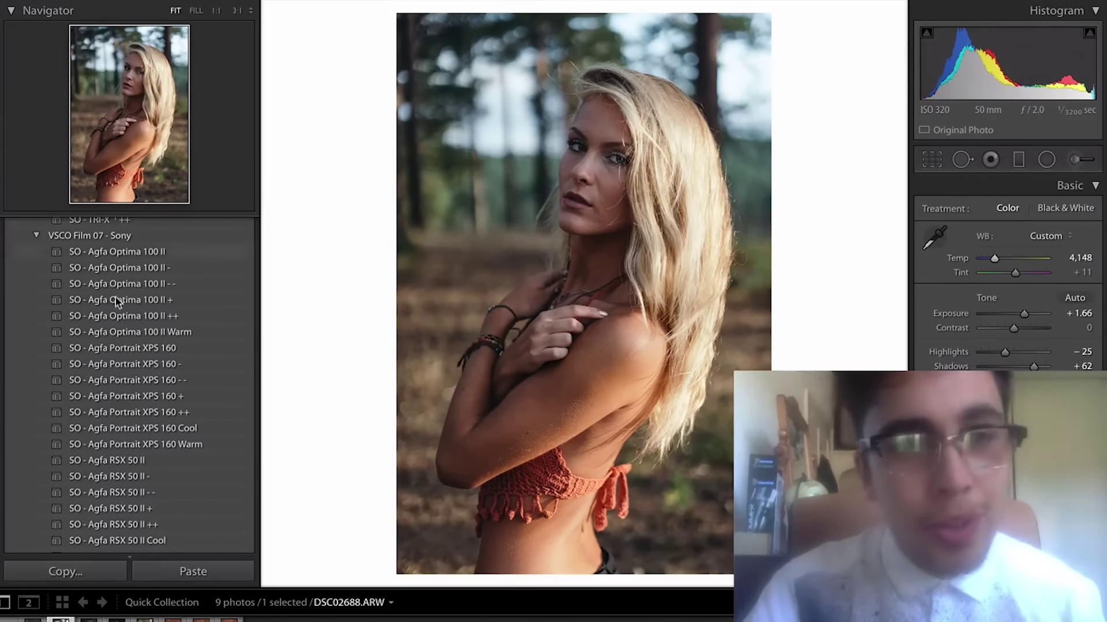
# Step: Try the black-and-white SO - TRI-X⁺³ preset on the portrait
pyautogui.scroll(5, 117, 301)
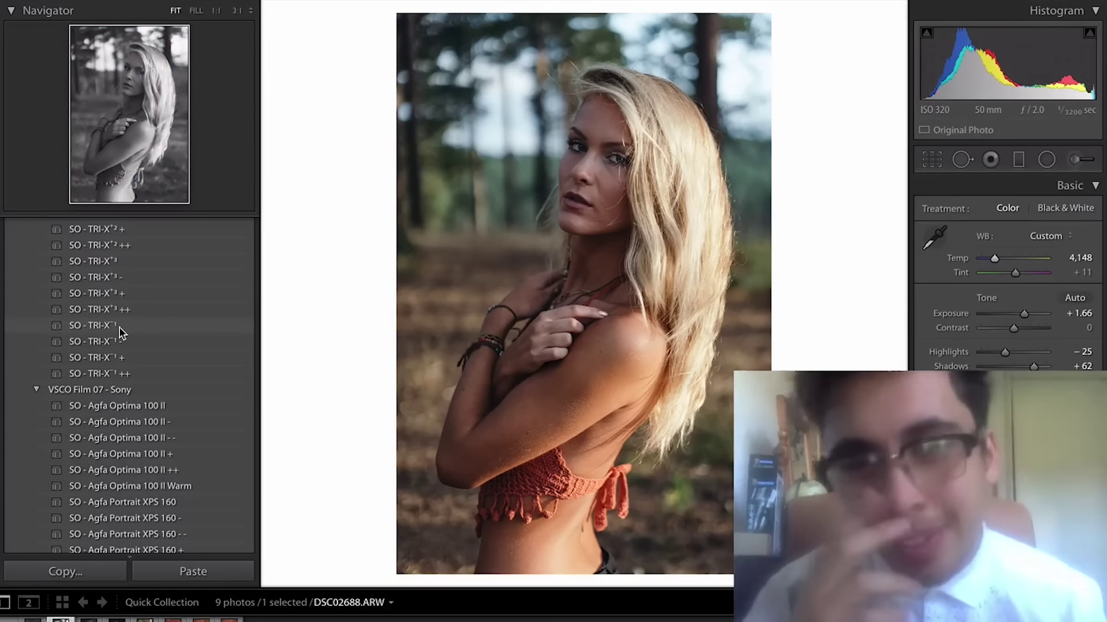
pyautogui.click(103, 260)
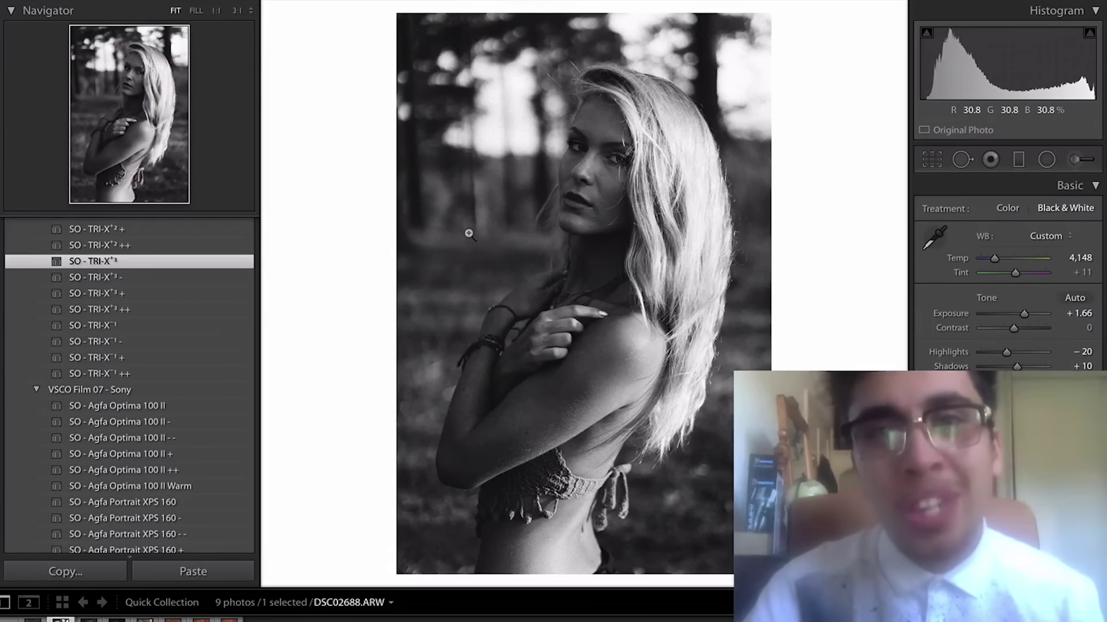
pyautogui.moveTo(548, 561); pyautogui.dragTo(572, 424)
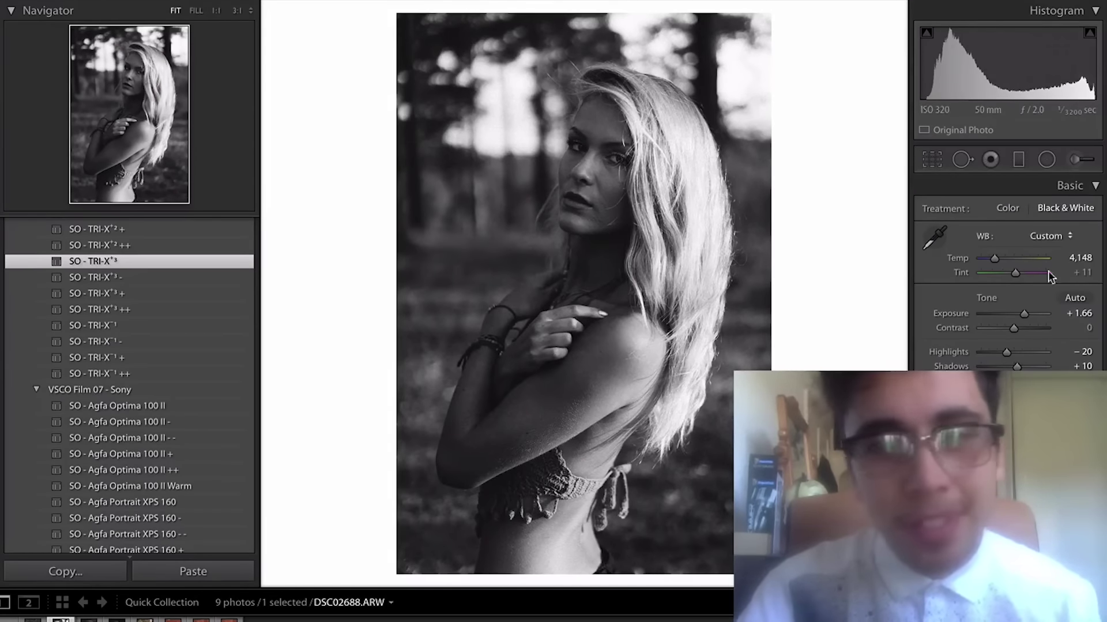
# Step: Try a Dodge Shadows adjustment brush stroke on the lower face at exposure 0.10, and undo the brush adjustment
pyautogui.click(1088, 166)
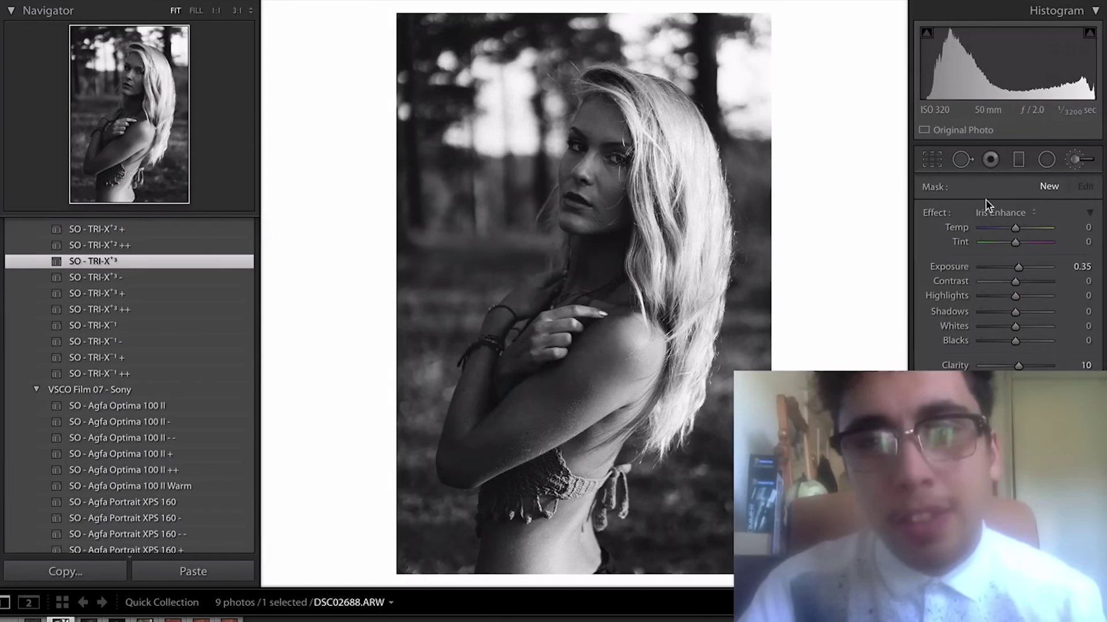
pyautogui.click(991, 211)
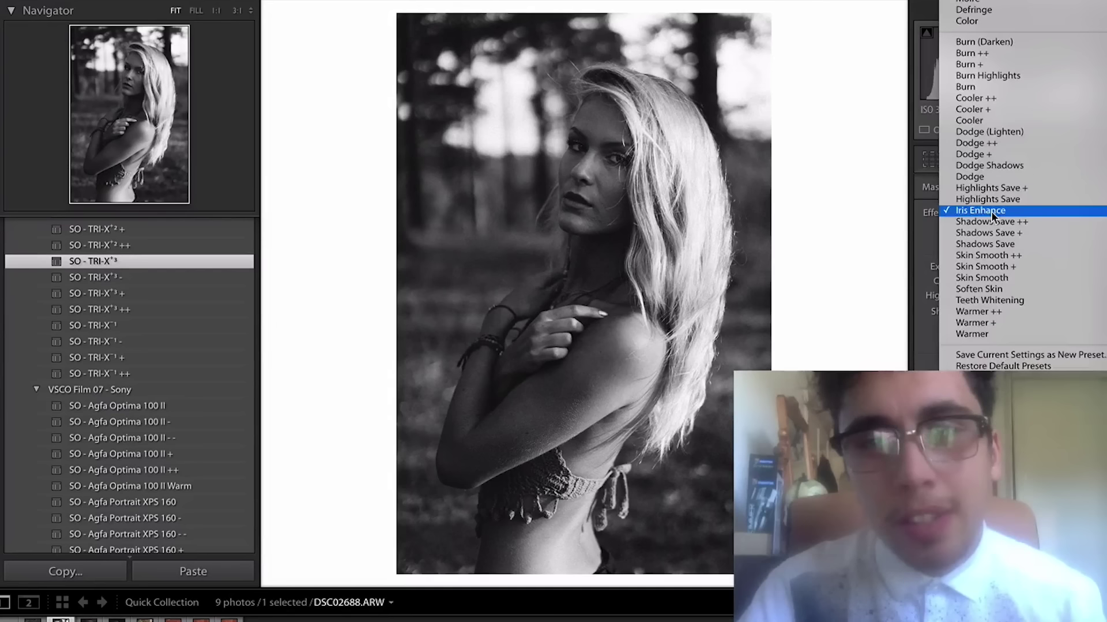
pyautogui.click(996, 164)
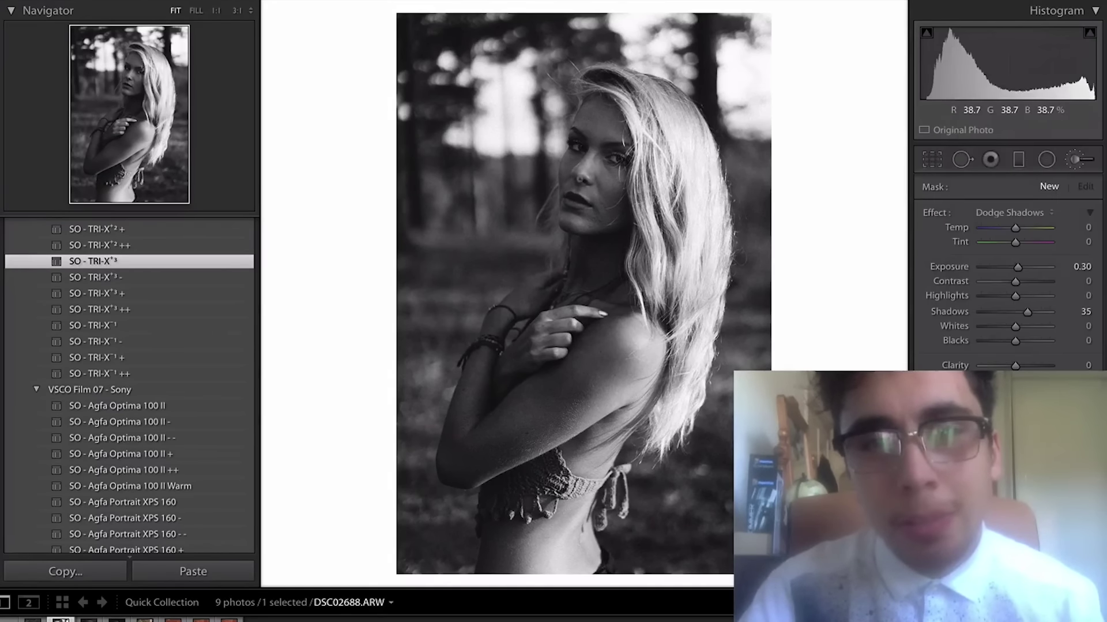
pyautogui.moveTo(577, 207)
pyautogui.mouseDown()
pyautogui.moveTo(574, 218)
pyautogui.moveTo(620, 211)
pyautogui.moveTo(617, 173)
pyautogui.moveTo(600, 182)
pyautogui.moveTo(600, 115)
pyautogui.moveTo(571, 179)
pyautogui.moveTo(579, 144)
pyautogui.moveTo(571, 222)
pyautogui.moveTo(612, 220)
pyautogui.mouseUp()
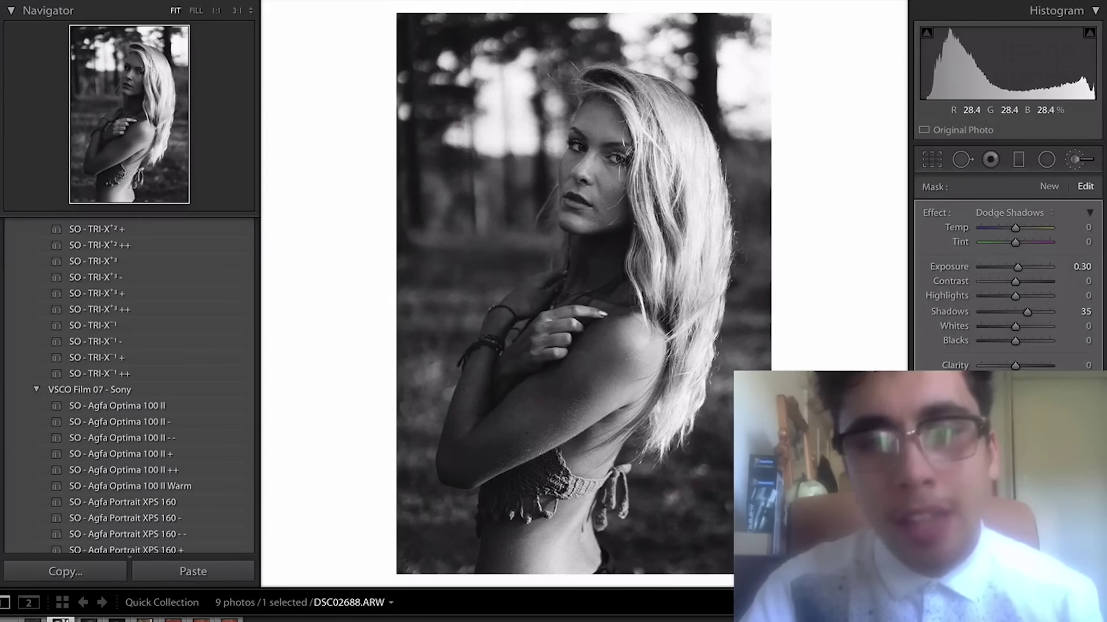
pyautogui.click(1083, 265)
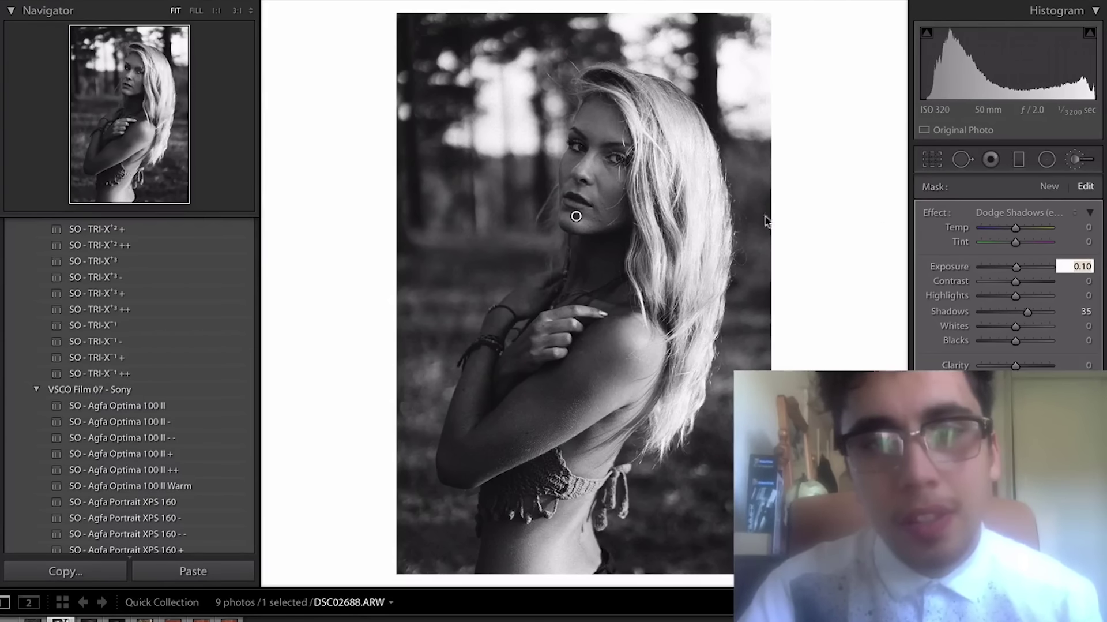
pyautogui.press('Return')
pyautogui.press('k')
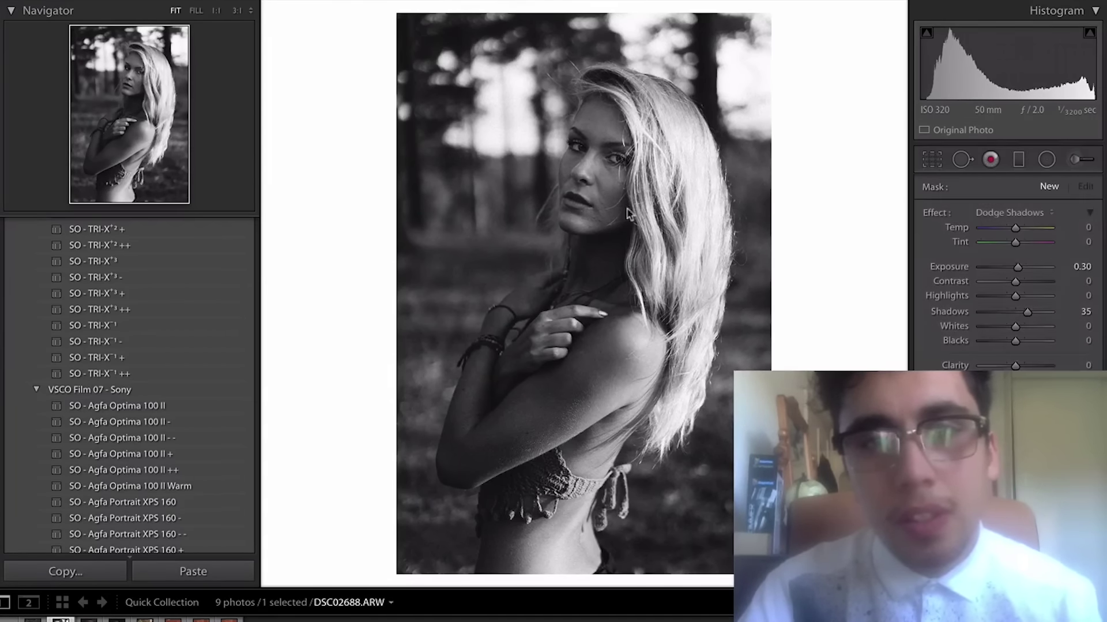
pyautogui.hotkey('ctrl', 'z')
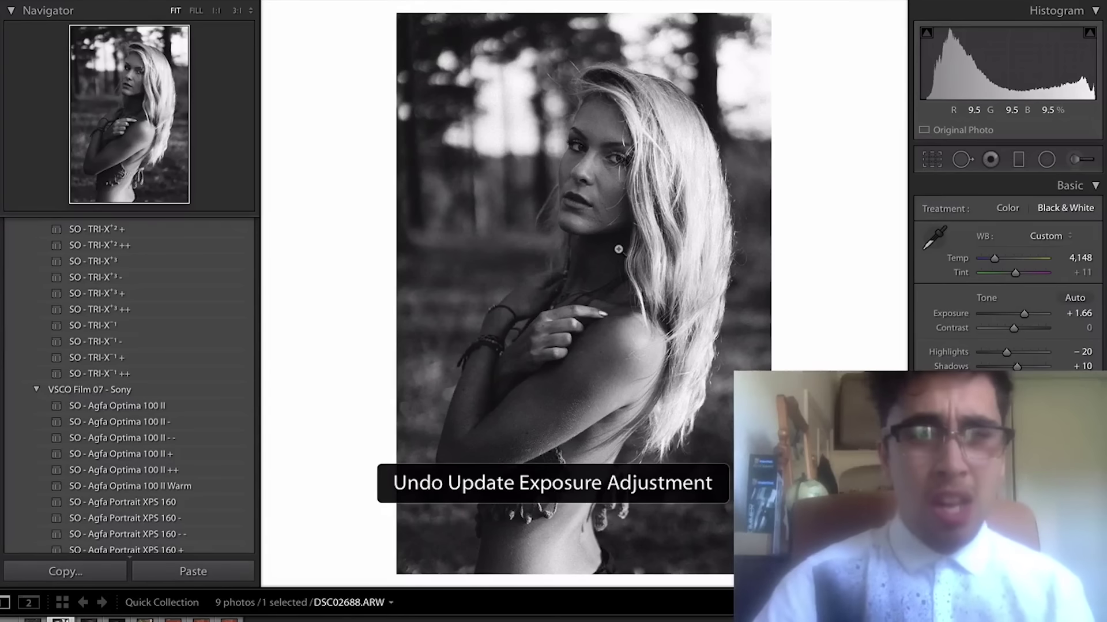
pyautogui.hotkey('ctrl', 'z')
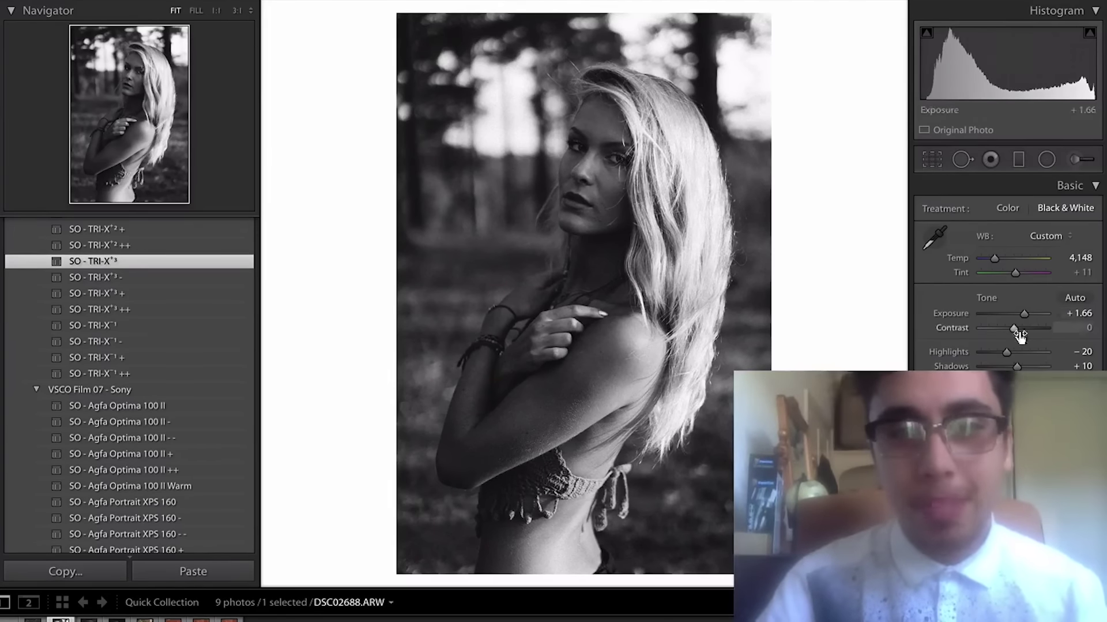
# Step: Try the SO - Portra 400⁺³ Night and SO - Portra 400⁺³ - presets on the portrait
pyautogui.scroll(5, 73, 288)
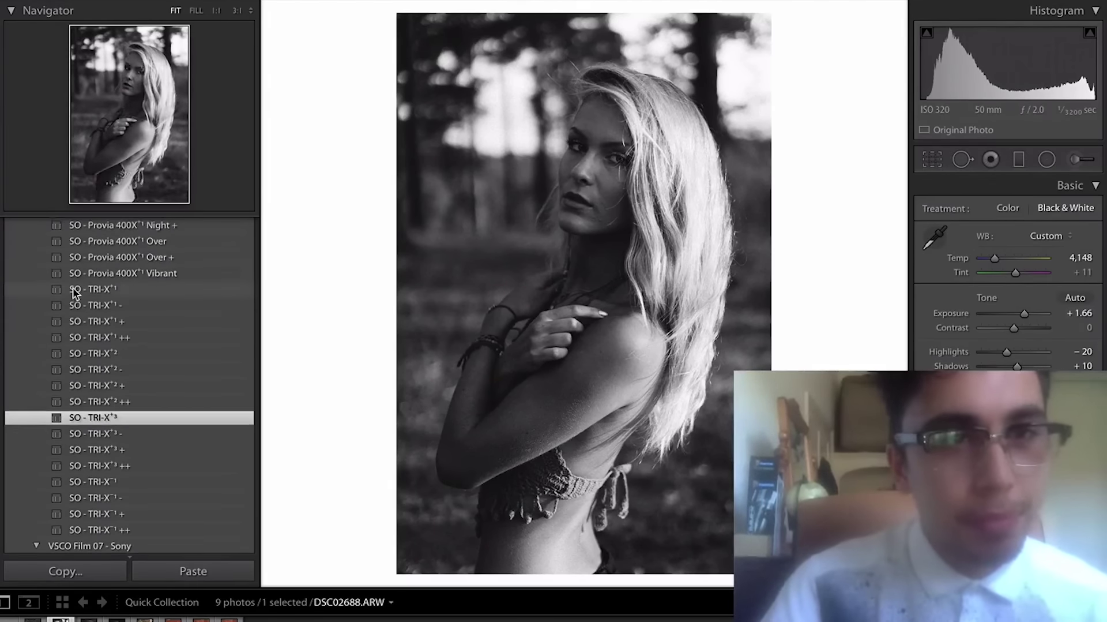
pyautogui.scroll(5, 73, 287)
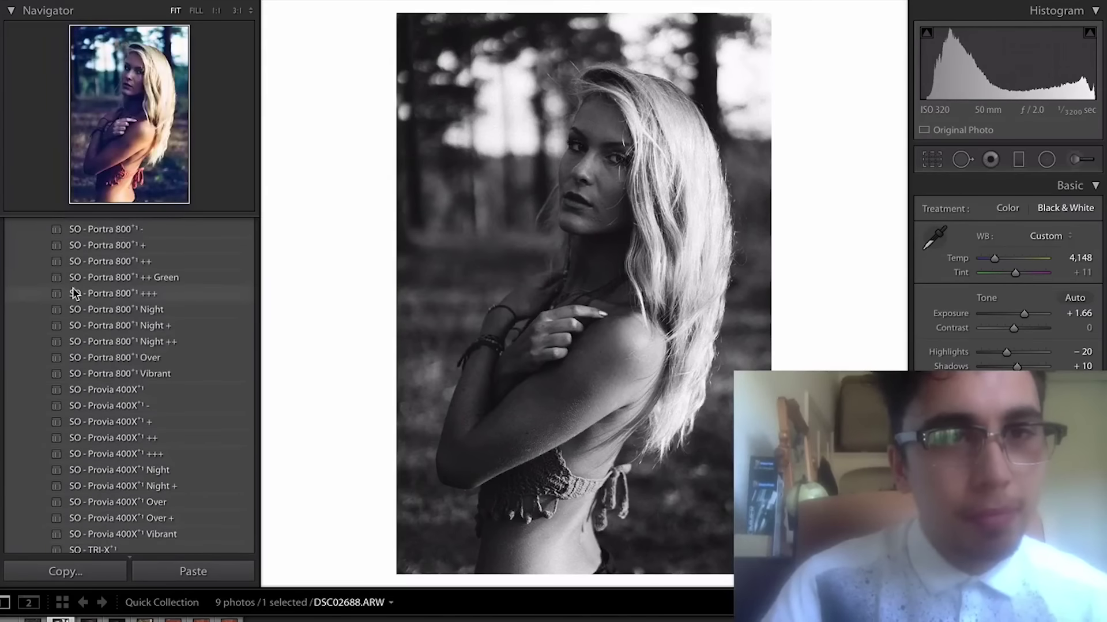
pyautogui.scroll(1, 72, 287)
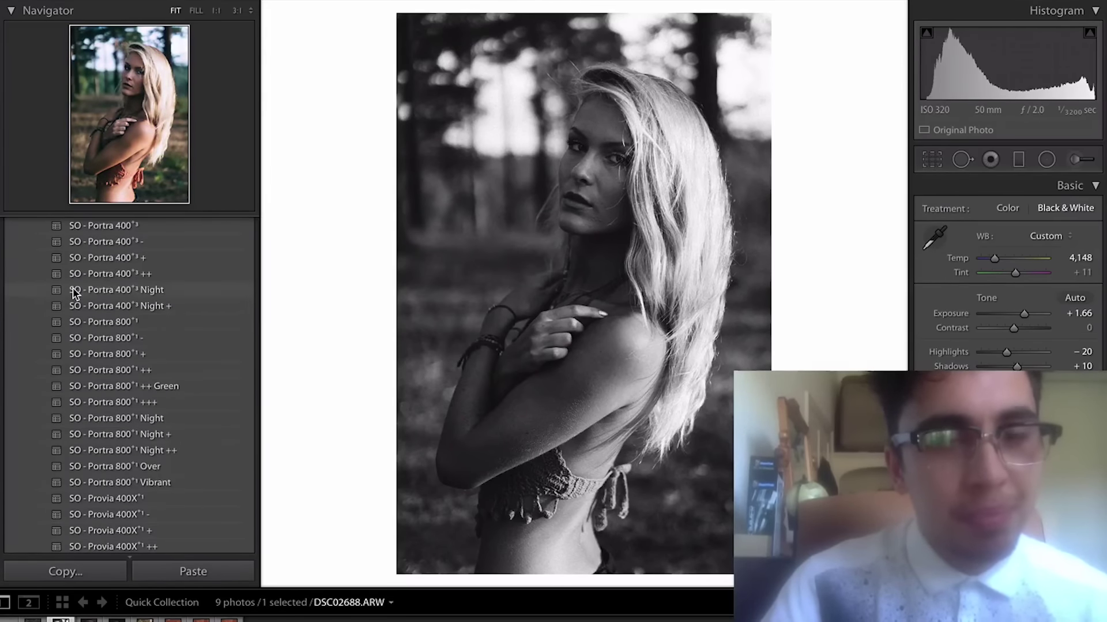
pyautogui.click(73, 288)
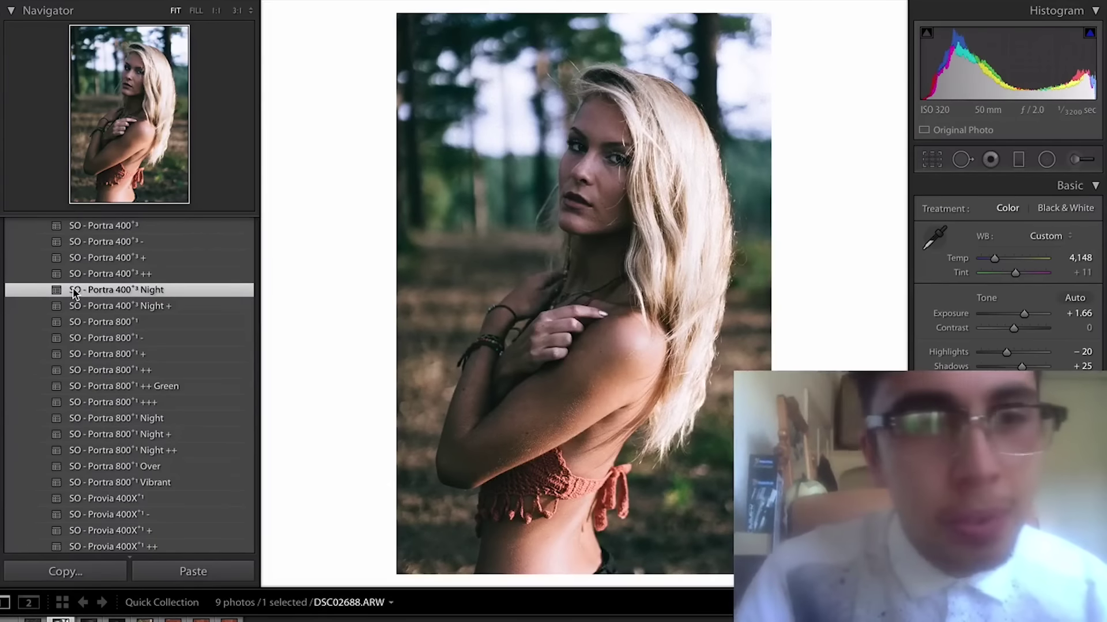
pyautogui.scroll(1, 72, 287)
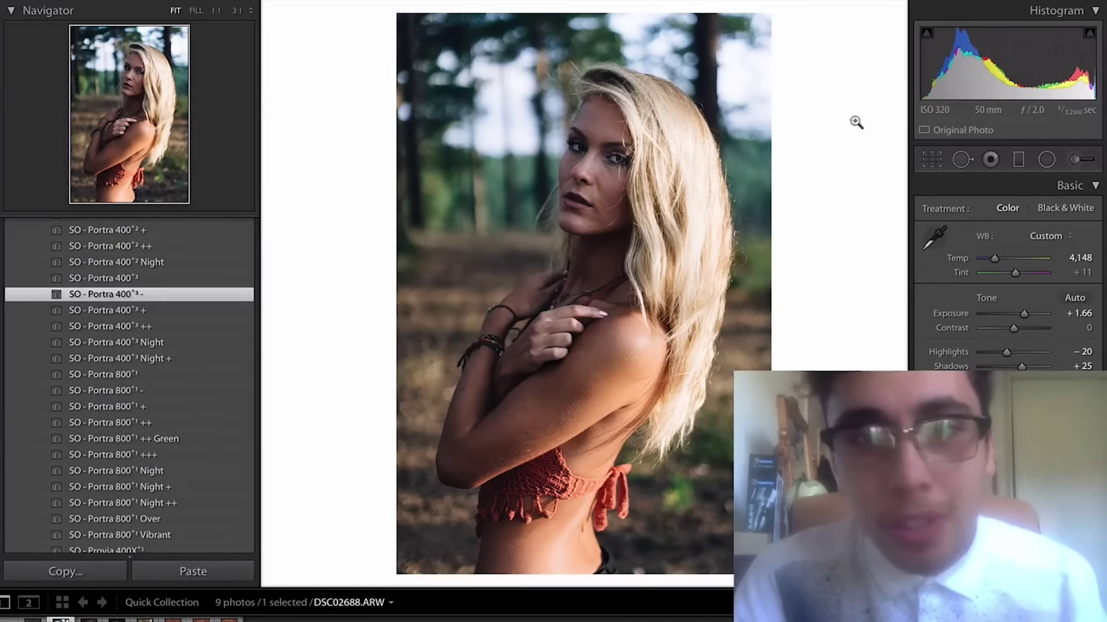
# Step: Brush Dodge Shadows over the face and neck, and set the brush adjustment's exposure to 0
pyautogui.click(1075, 162)
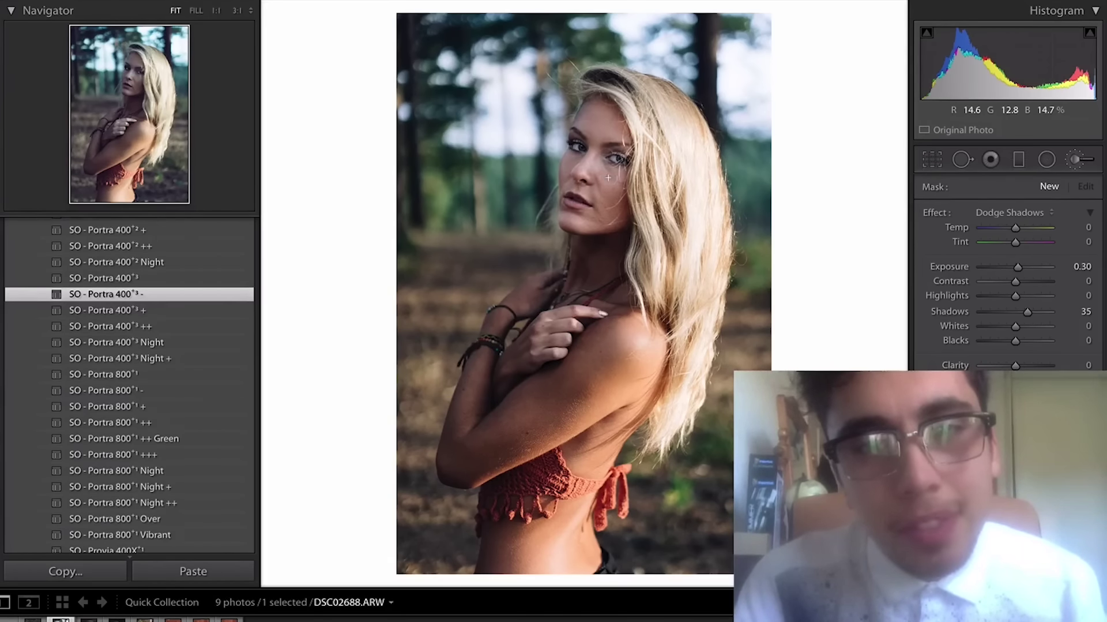
pyautogui.moveTo(580, 153); pyautogui.dragTo(576, 254)
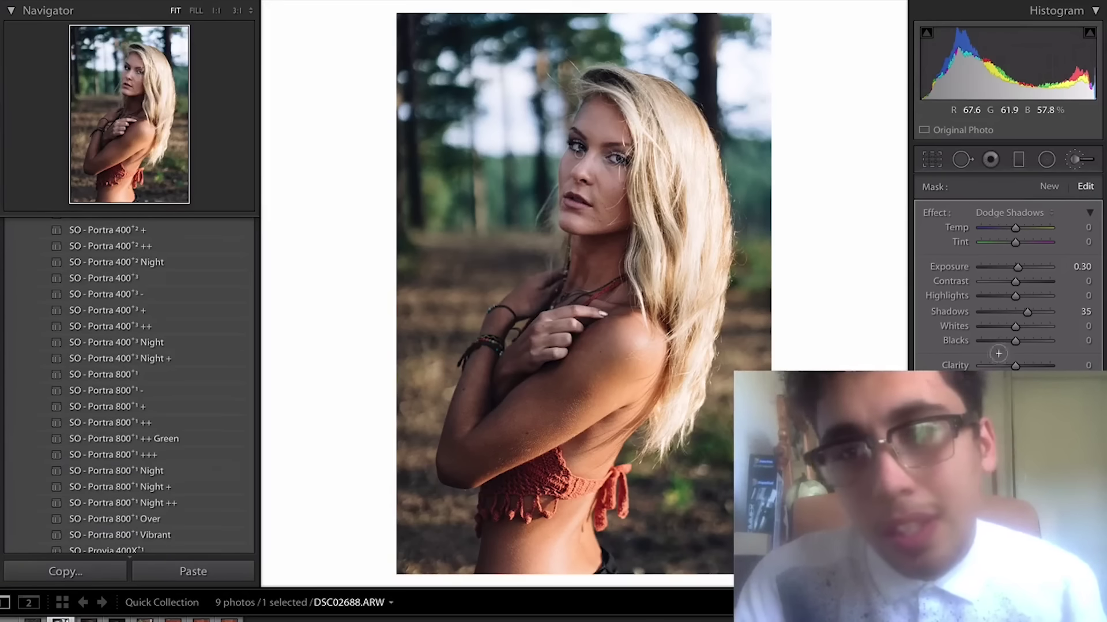
pyautogui.click(1078, 265)
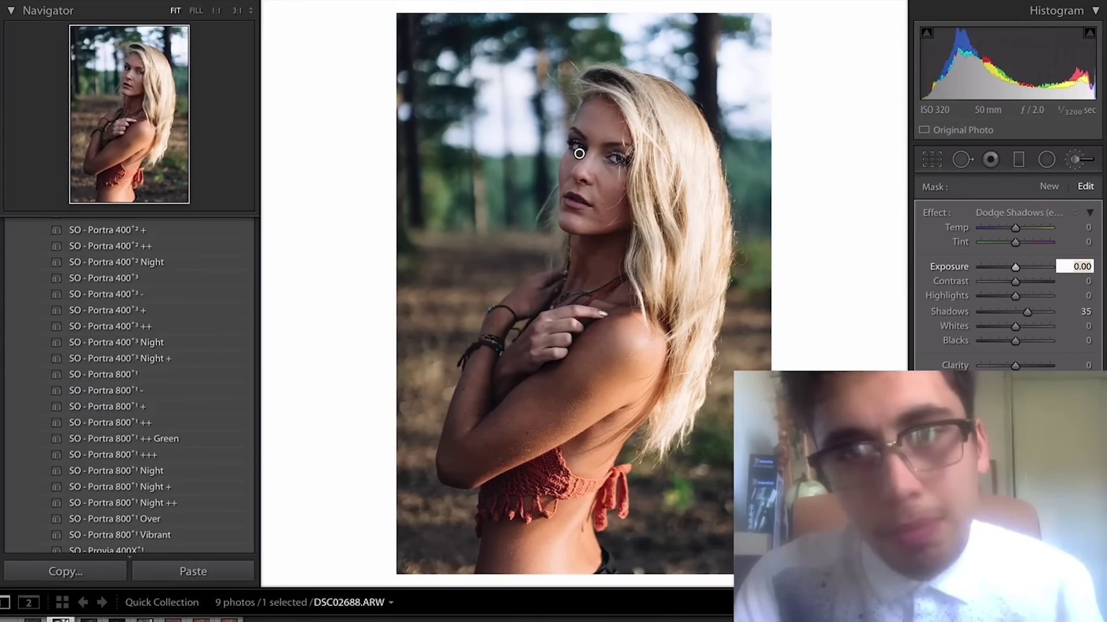
pyautogui.write('0')
pyautogui.press('Return')
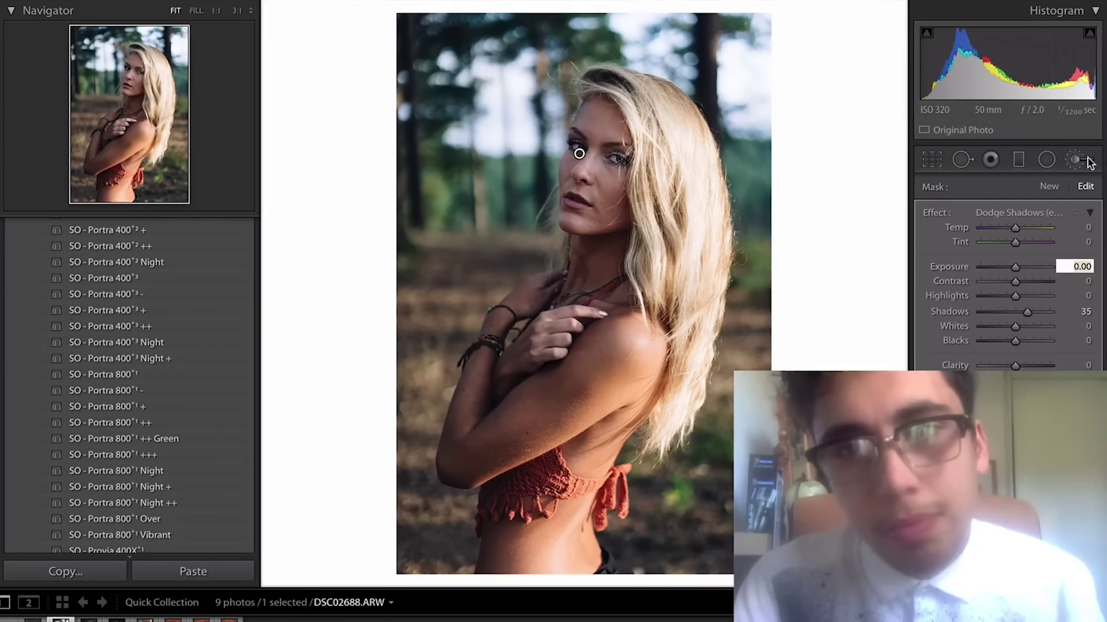
pyautogui.click(1089, 157)
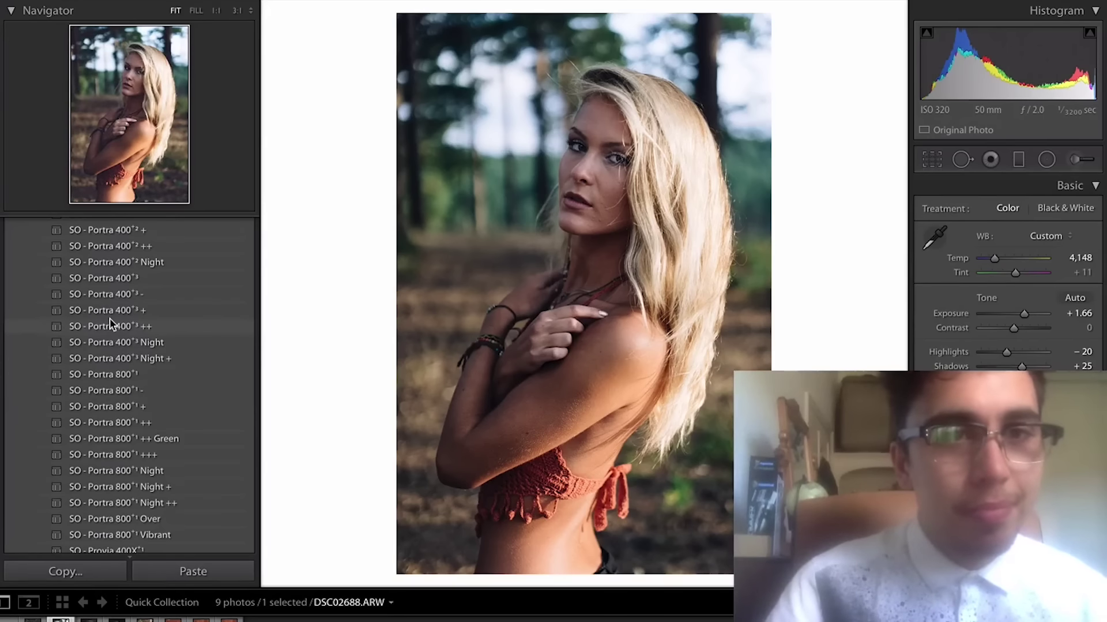
# Step: Apply the SO - Portra 400⁺³ ++ preset and set the temperature to 4,543
pyautogui.click(111, 324)
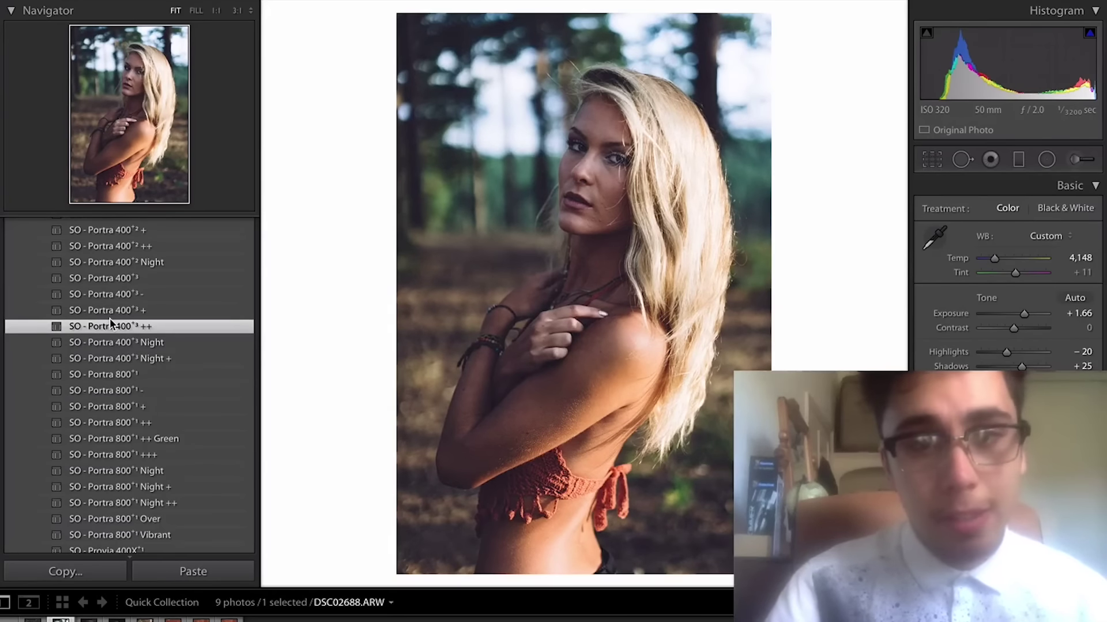
pyautogui.scroll(10, 110, 319)
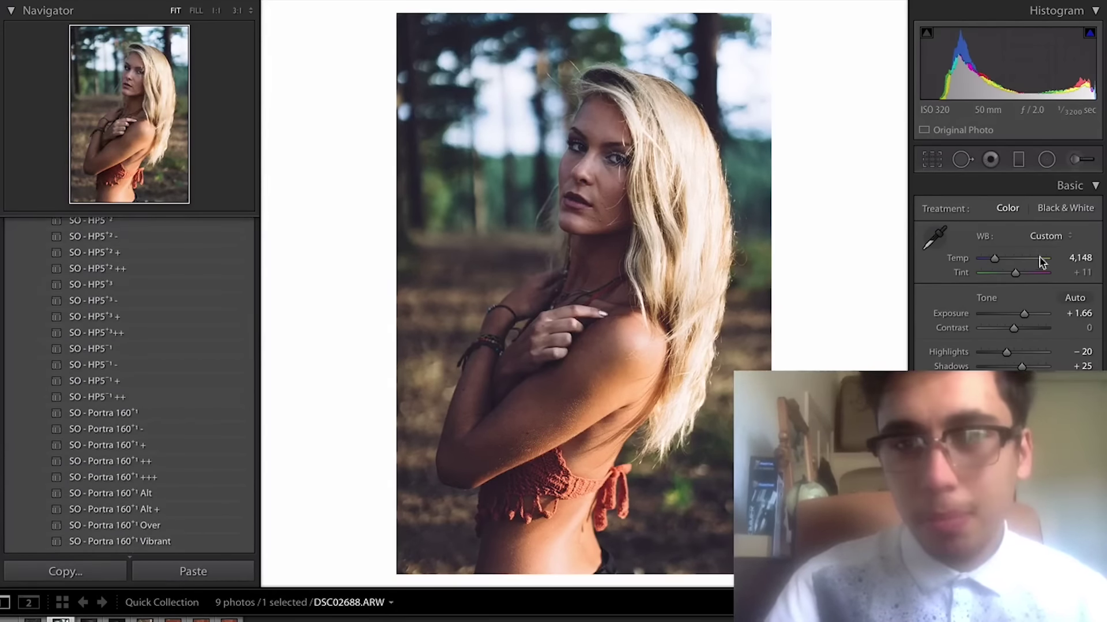
pyautogui.moveTo(996, 257); pyautogui.dragTo(997, 257)
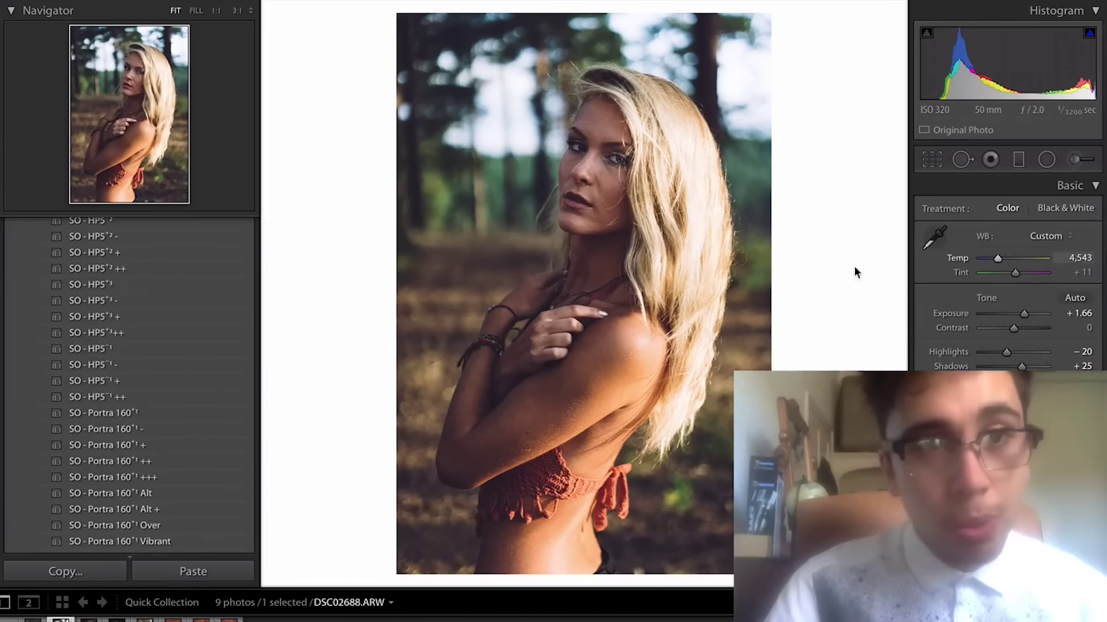
# Step: Apply the SO - Agfa RSX 200 II Cool preset from VSCO Film 07 to the crossed-arms portrait
pyautogui.scroll(5, 170, 311)
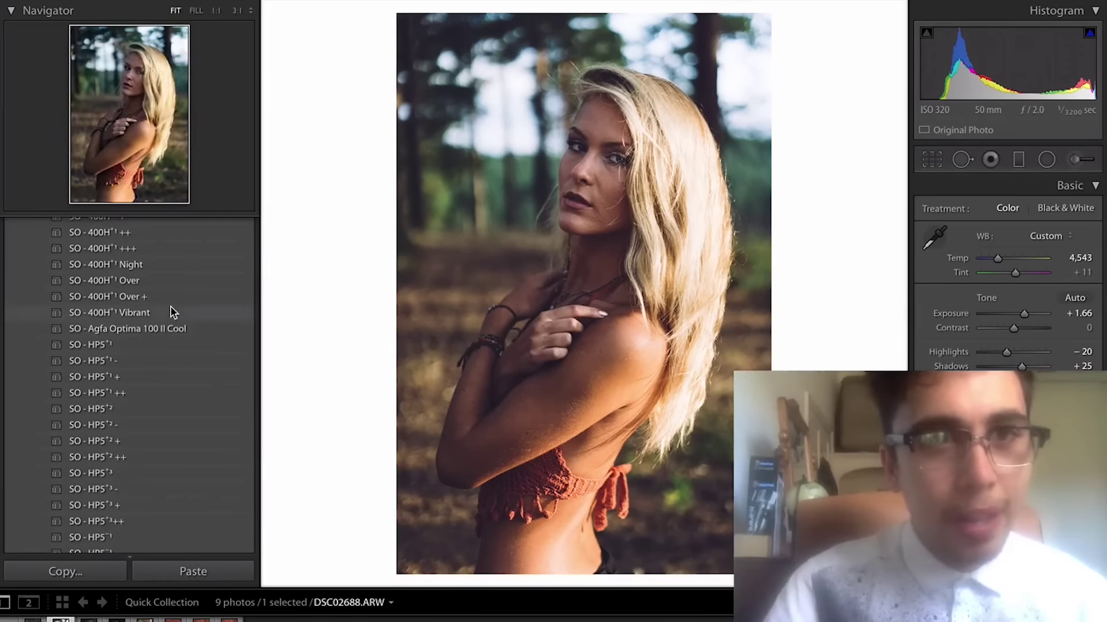
pyautogui.scroll(7, 172, 307)
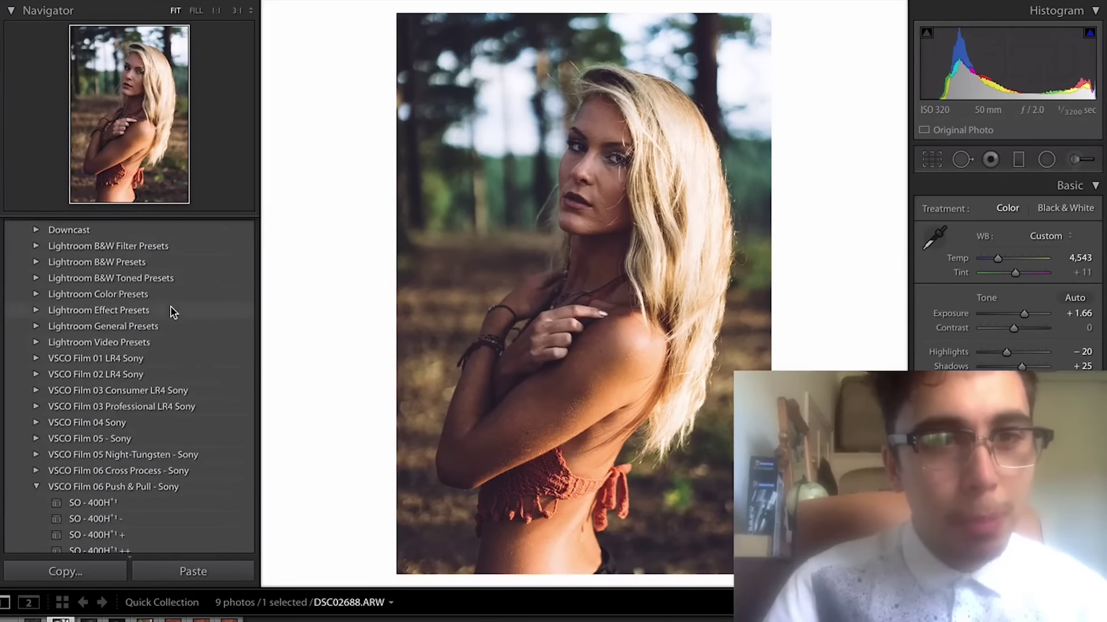
pyautogui.scroll(-12, 114, 534)
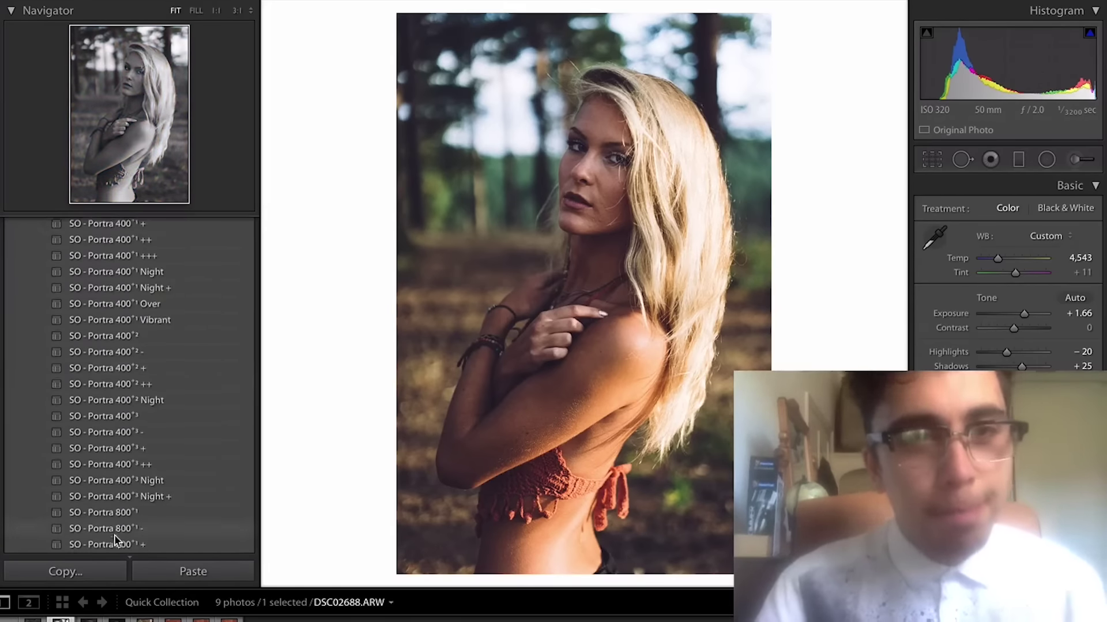
pyautogui.scroll(-10, 114, 534)
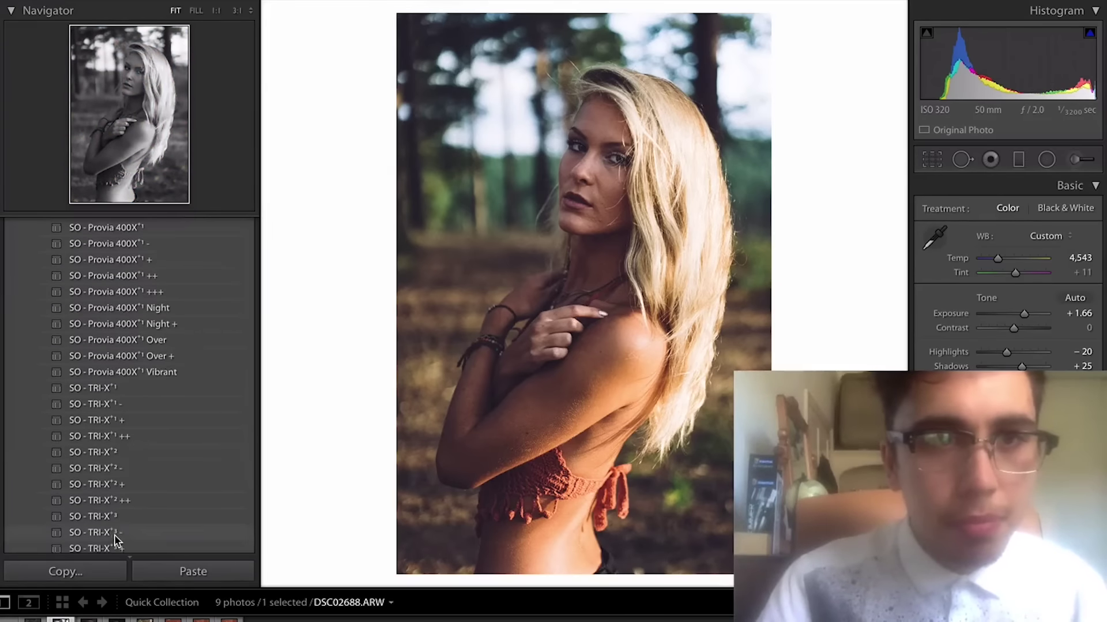
pyautogui.scroll(-10, 114, 534)
pyautogui.scroll(-5, 114, 534)
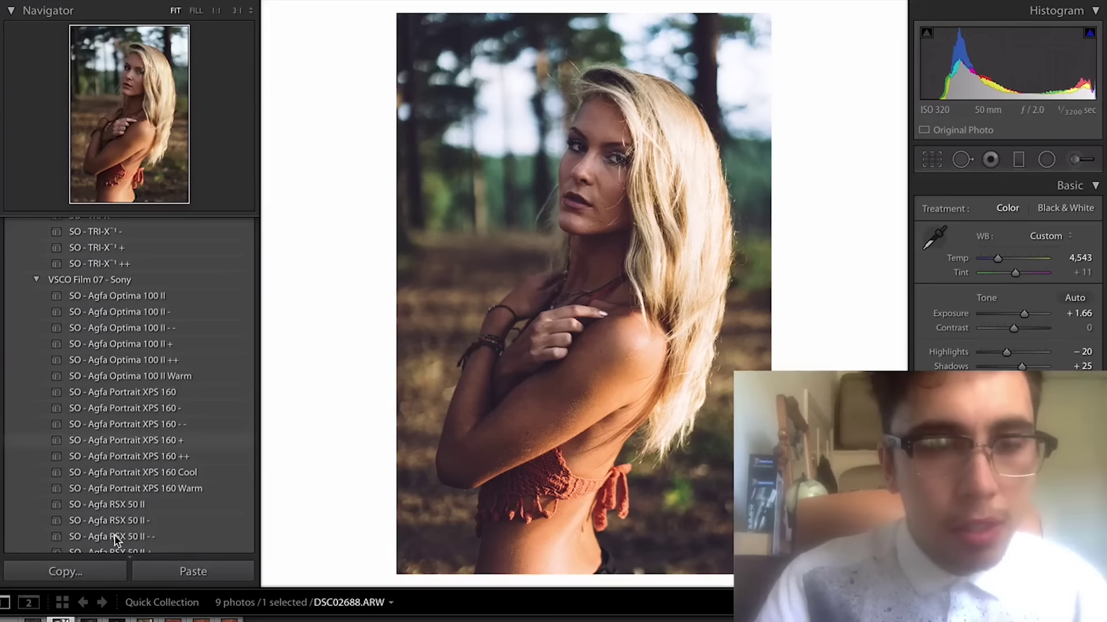
pyautogui.scroll(-6, 114, 535)
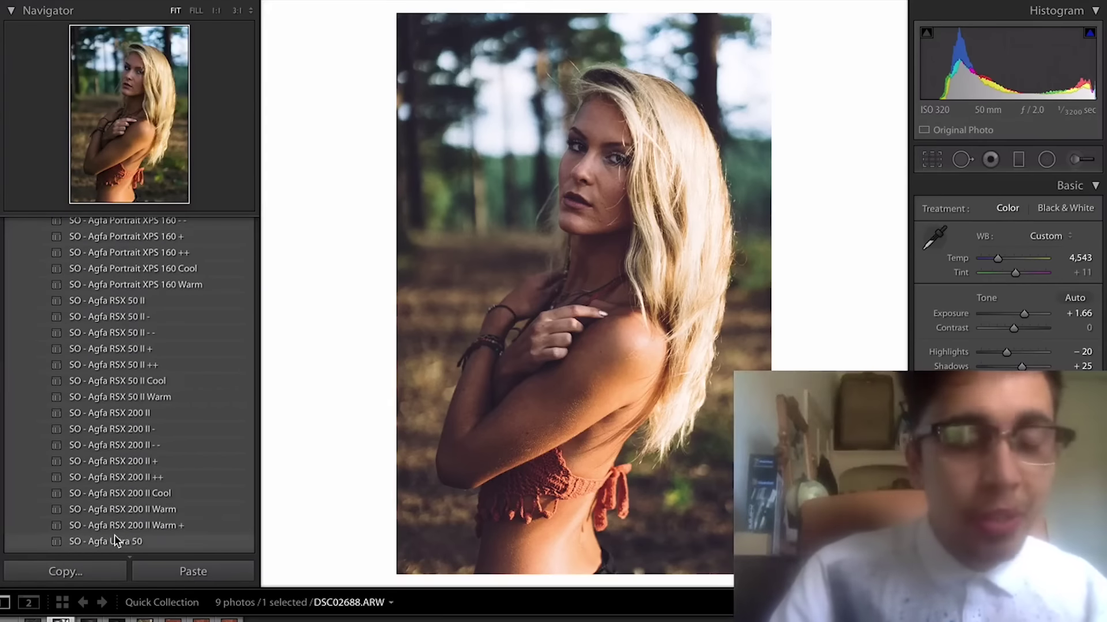
pyautogui.scroll(-7, 114, 534)
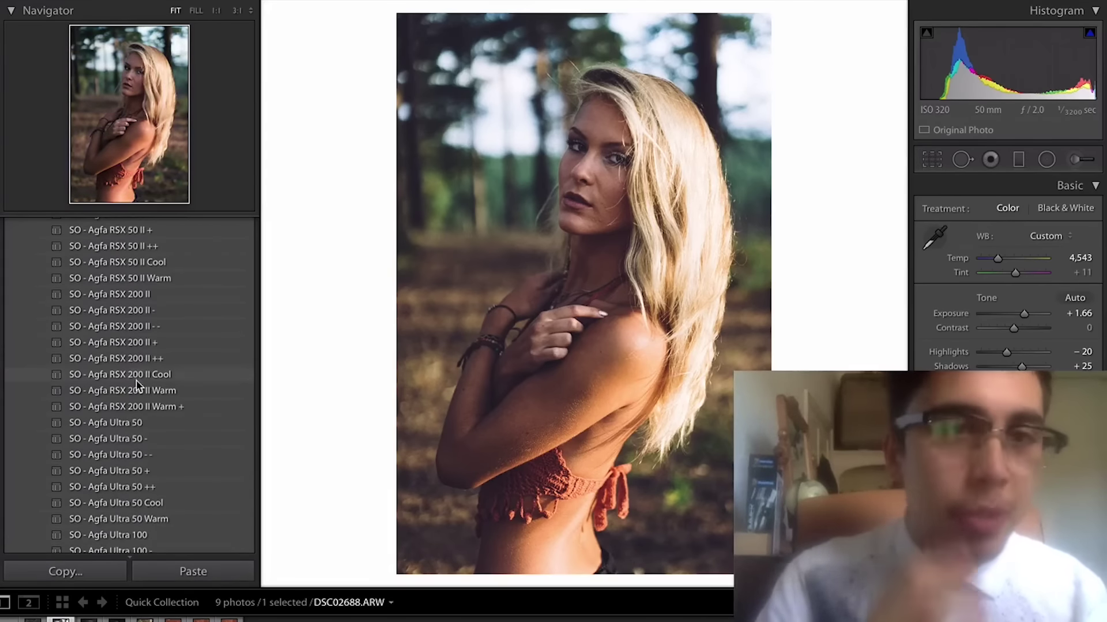
pyautogui.click(136, 379)
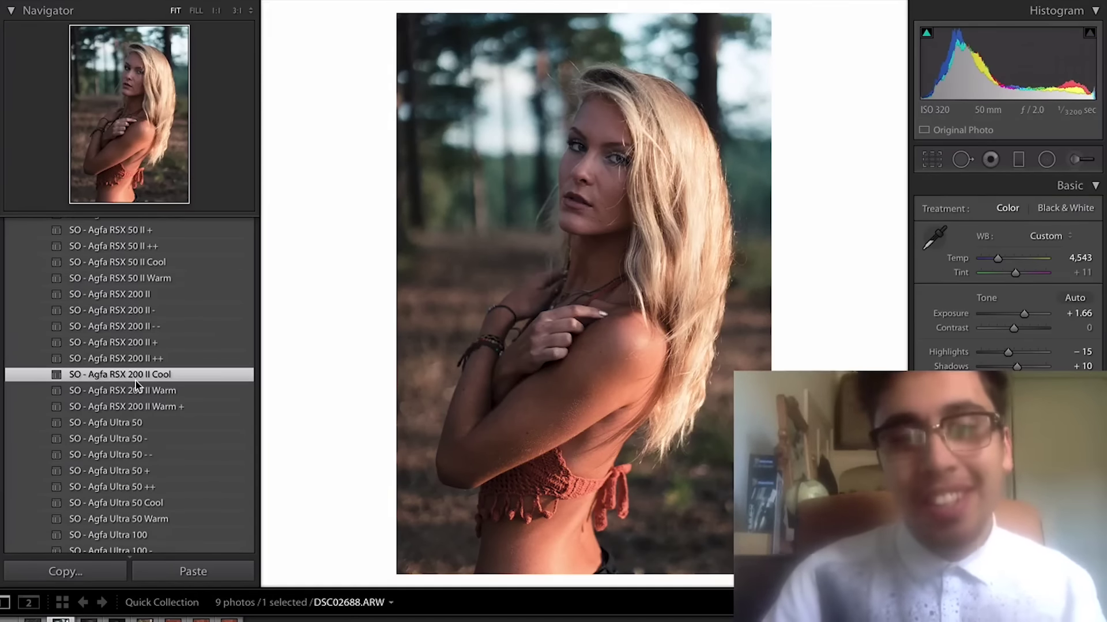
pyautogui.scroll(3, 136, 383)
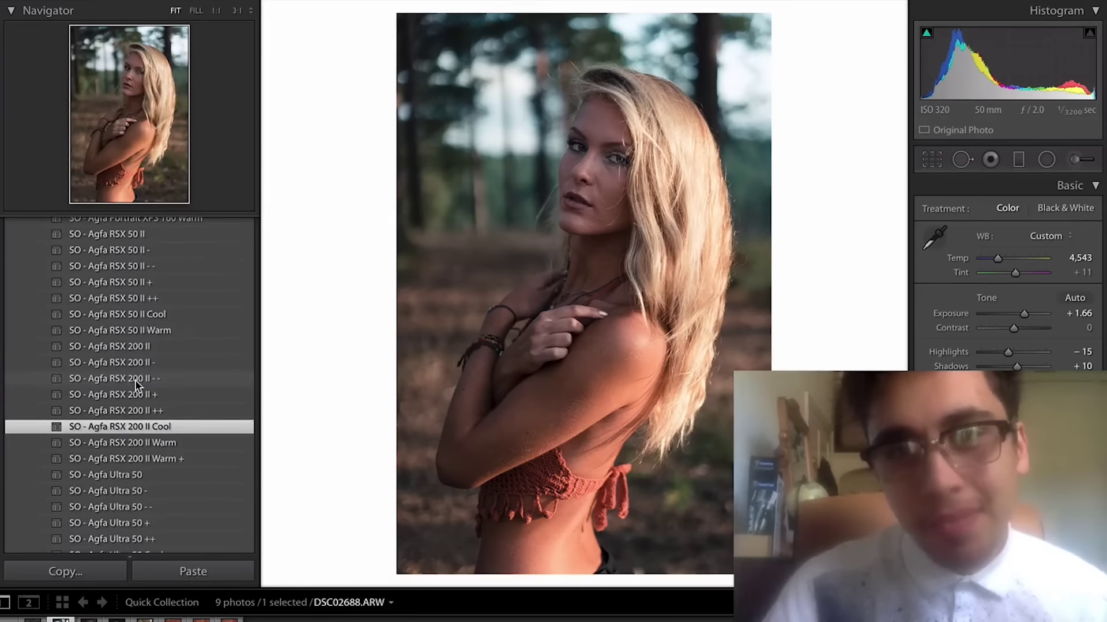
pyautogui.scroll(-1, 137, 383)
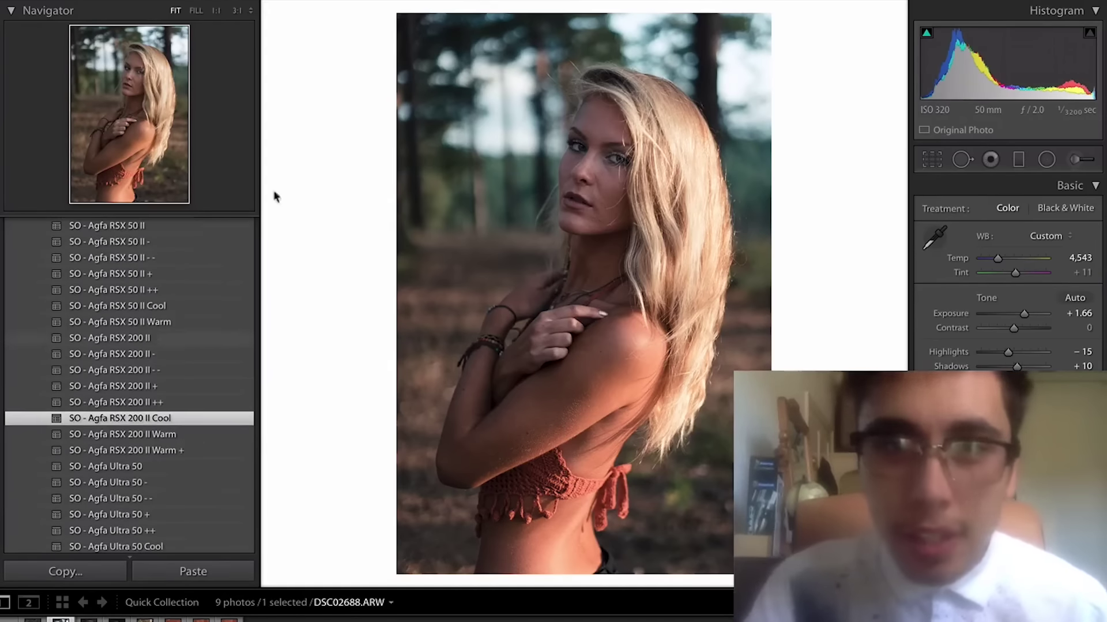
# Step: Brush the Iris Enhance adjustment over both eyes with exposure 0.35 and clarity 10
pyautogui.click(537, 154)
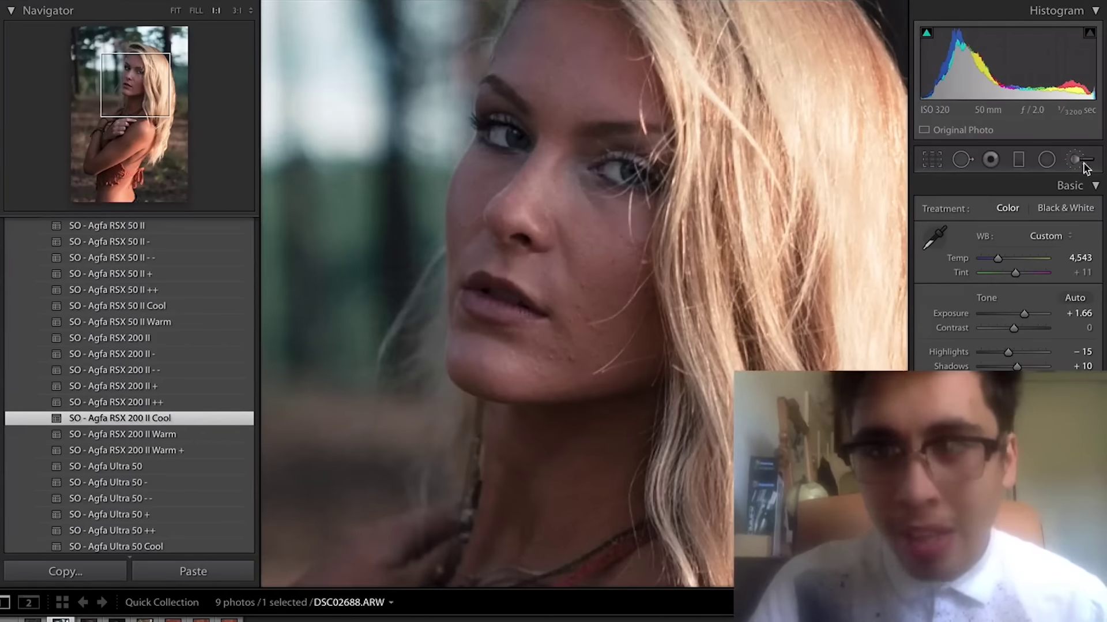
pyautogui.press('k')
pyautogui.click(990, 210)
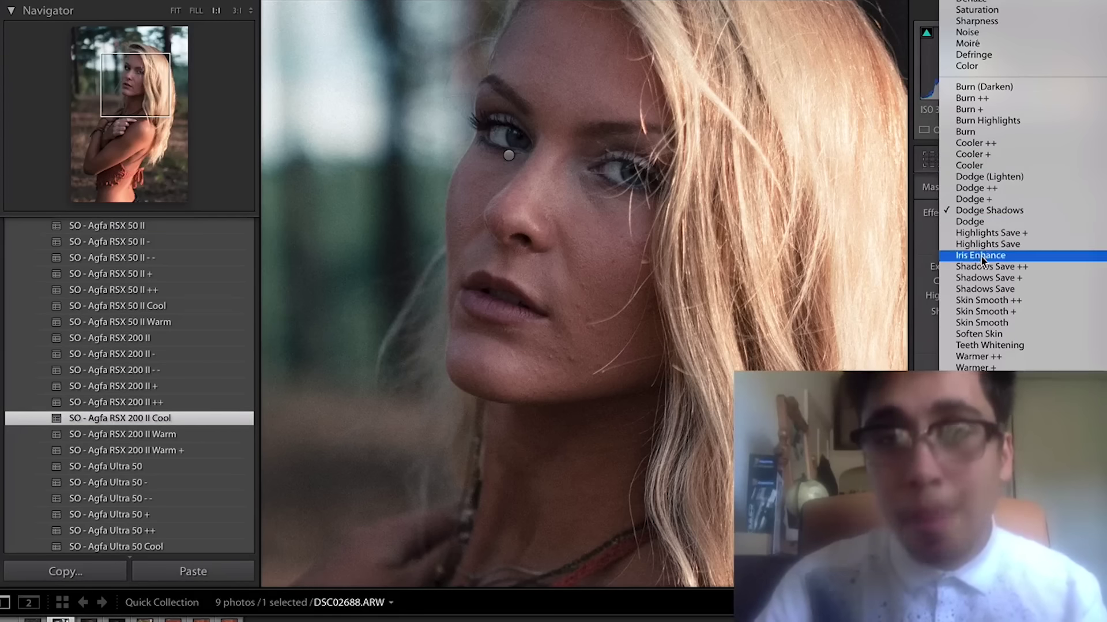
pyautogui.click(481, 172)
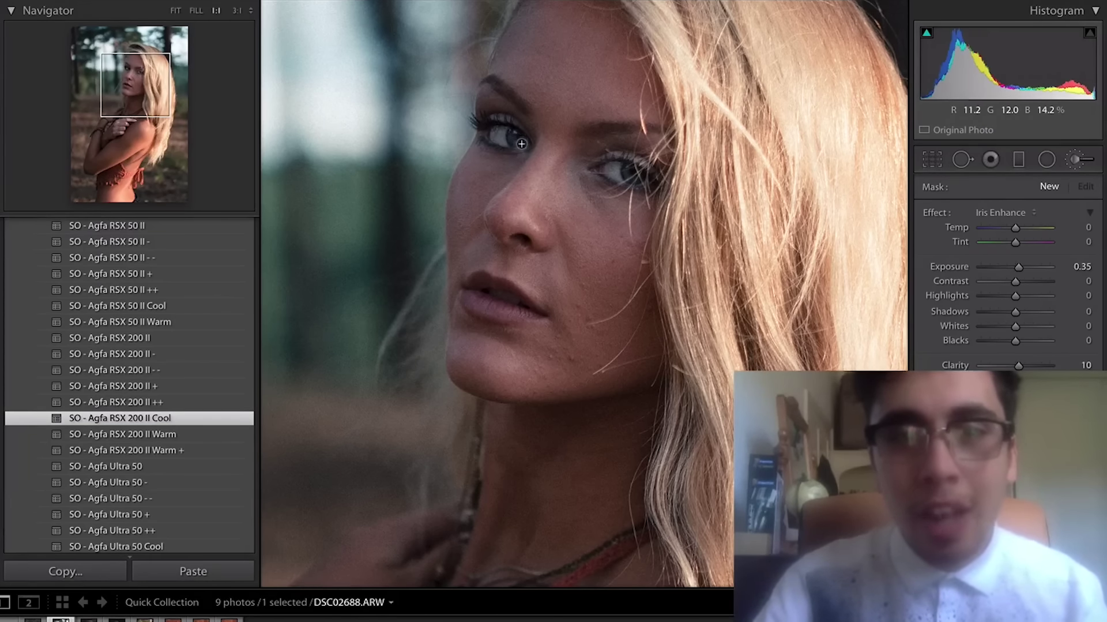
pyautogui.click(511, 135)
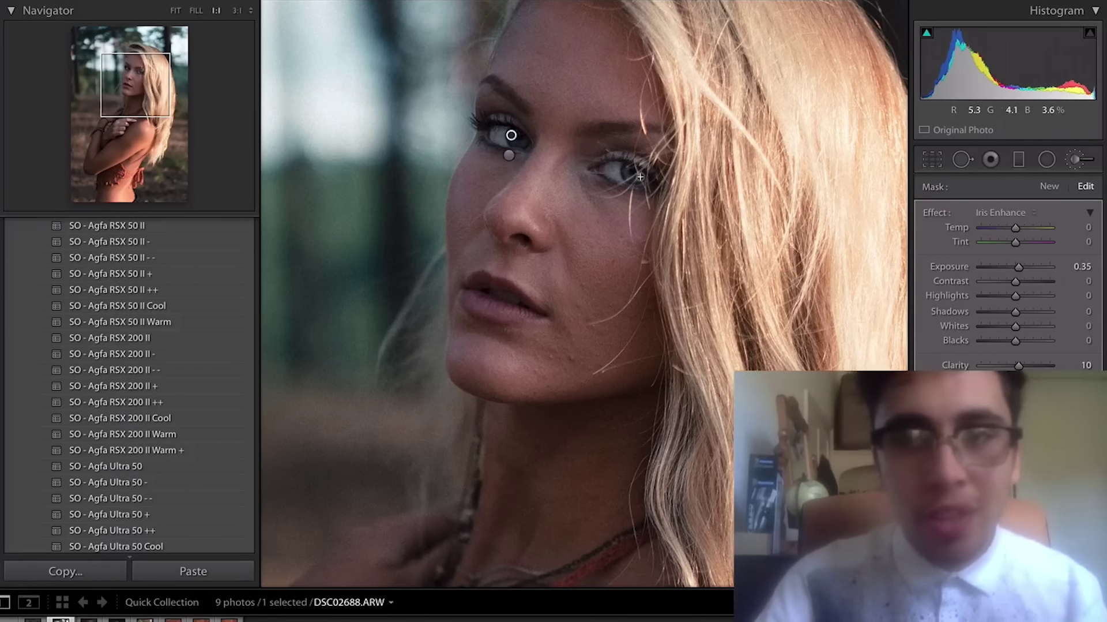
pyautogui.click(1085, 167)
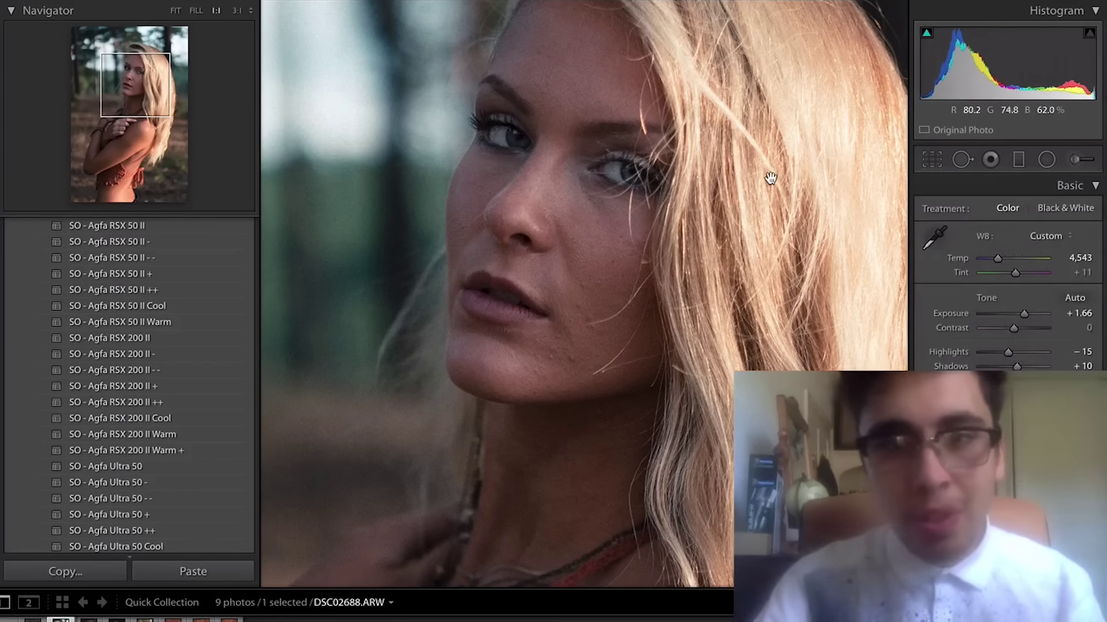
# Step: Heal the blemishes beside the mouth, on the chin and on the cheek with the Spot Removal brush at size 42
pyautogui.press('q')
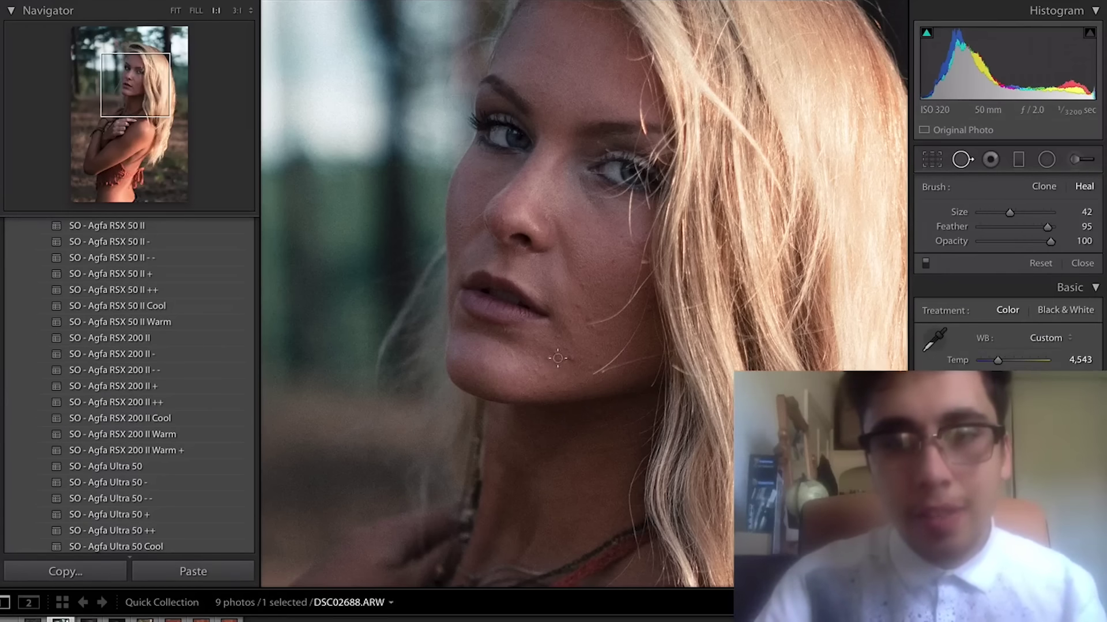
pyautogui.click(571, 359)
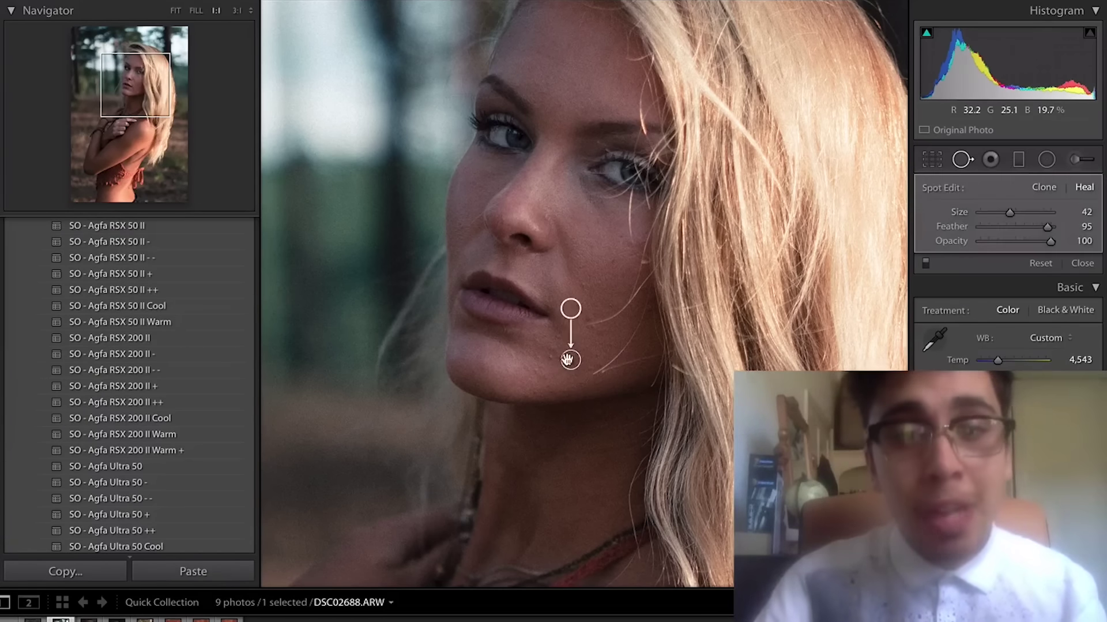
pyautogui.click(552, 359)
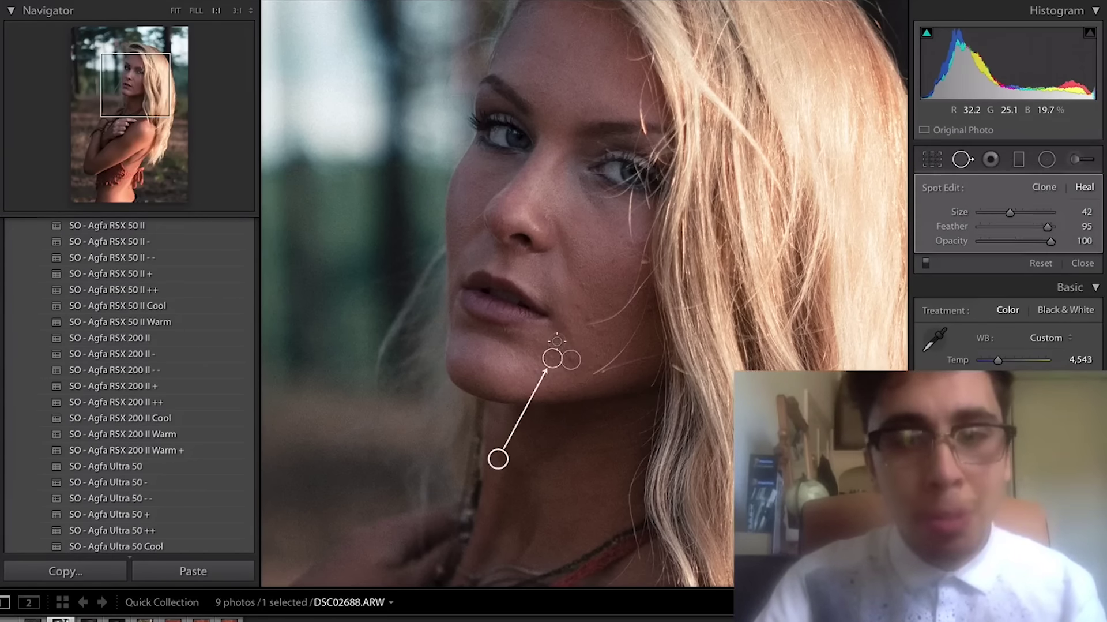
pyautogui.press('/')
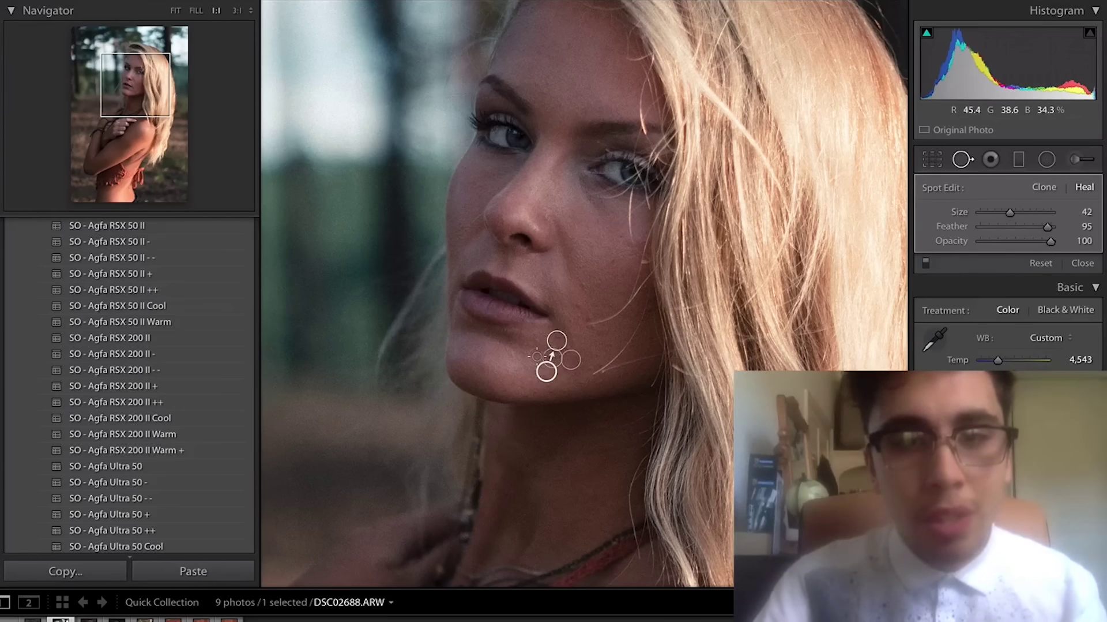
pyautogui.click(538, 339)
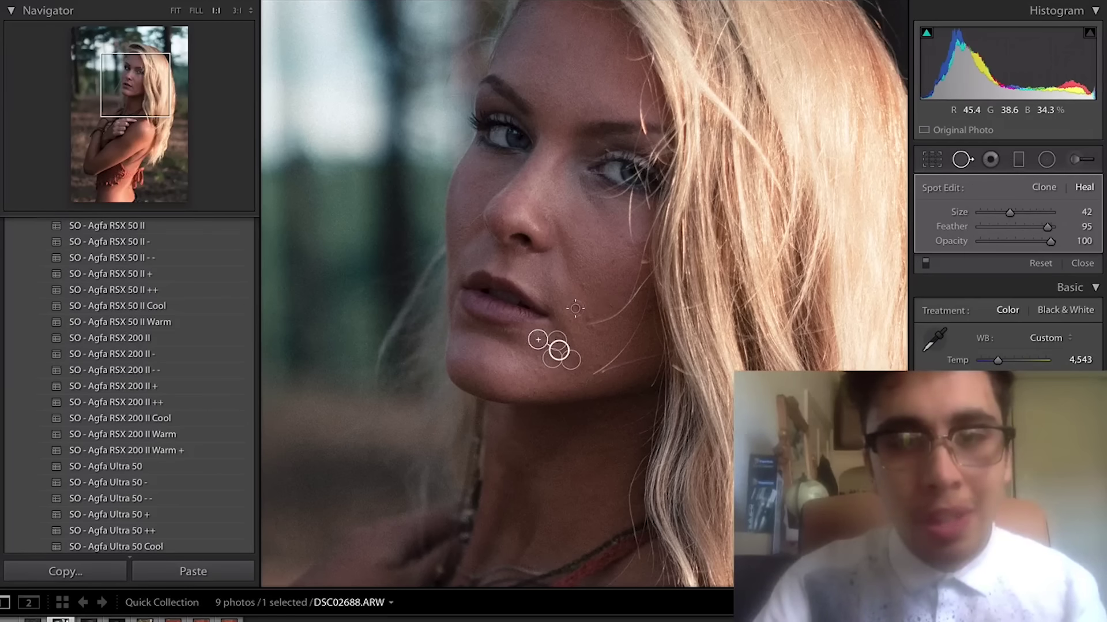
pyautogui.click(580, 306)
pyautogui.click(583, 282)
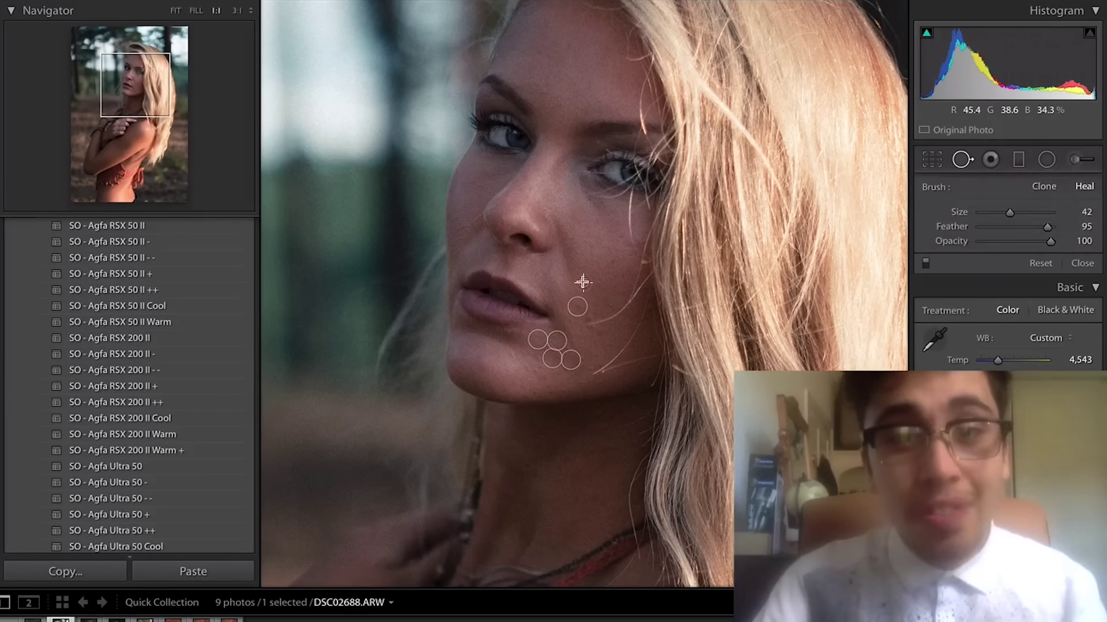
pyautogui.click(615, 261)
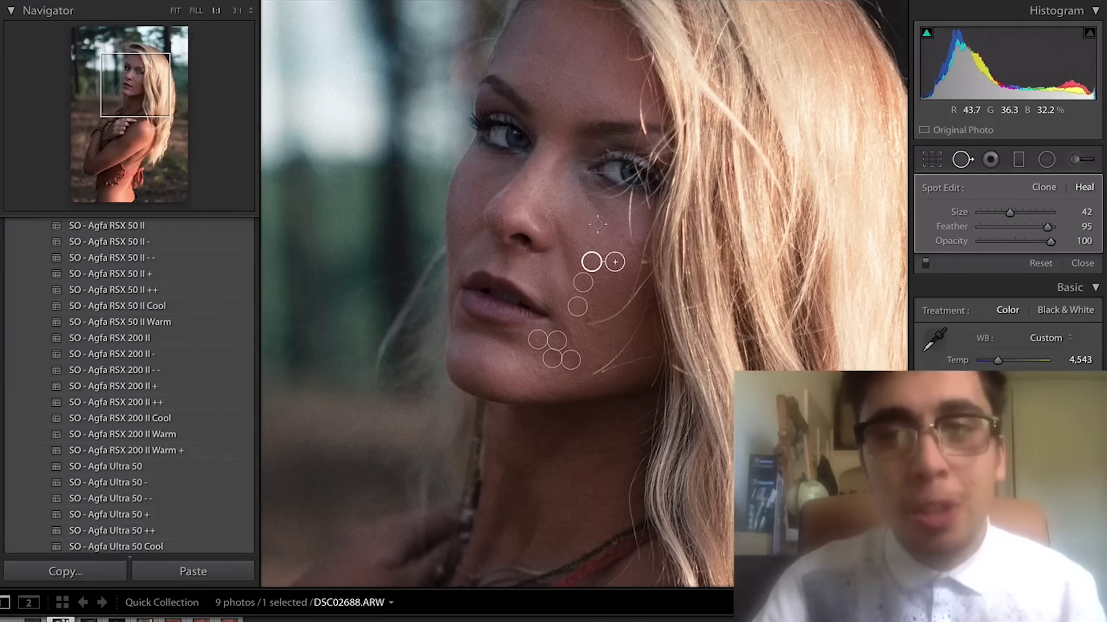
# Step: Heal the skin area under the eye on the hair side at brush size 64, sampling from the forehead
pyautogui.scroll(5, 598, 224)
pyautogui.moveTo(613, 219); pyautogui.dragTo(579, 190)
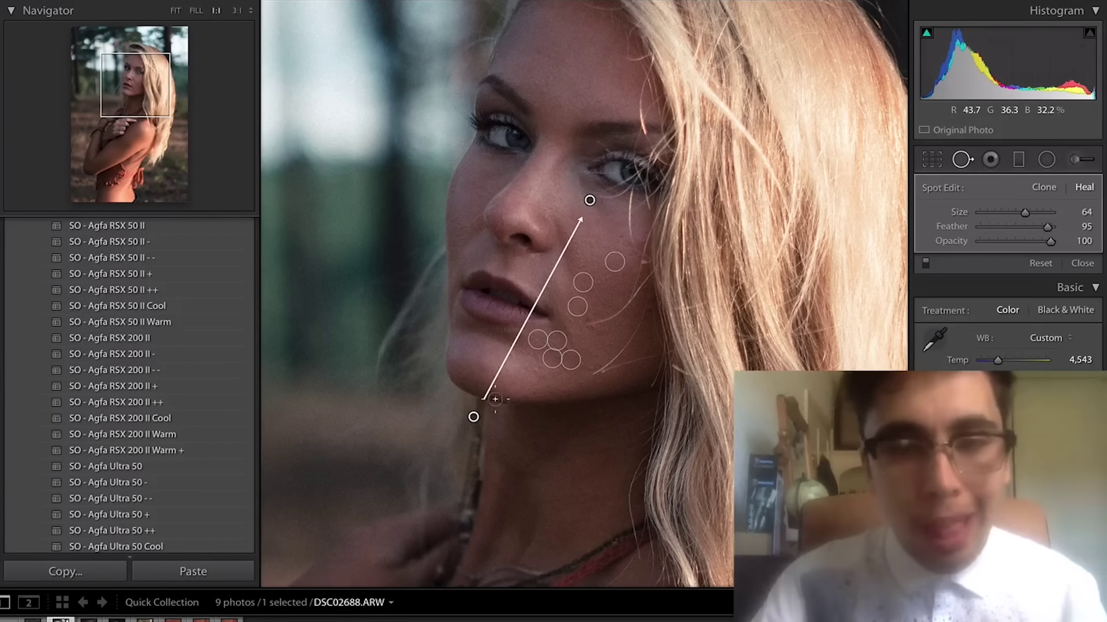
pyautogui.moveTo(474, 420)
pyautogui.mouseDown()
pyautogui.moveTo(505, 426)
pyautogui.moveTo(538, 156)
pyautogui.moveTo(600, 74)
pyautogui.moveTo(593, 51)
pyautogui.moveTo(583, 63)
pyautogui.moveTo(577, 54)
pyautogui.moveTo(598, 45)
pyautogui.moveTo(603, 58)
pyautogui.mouseUp()
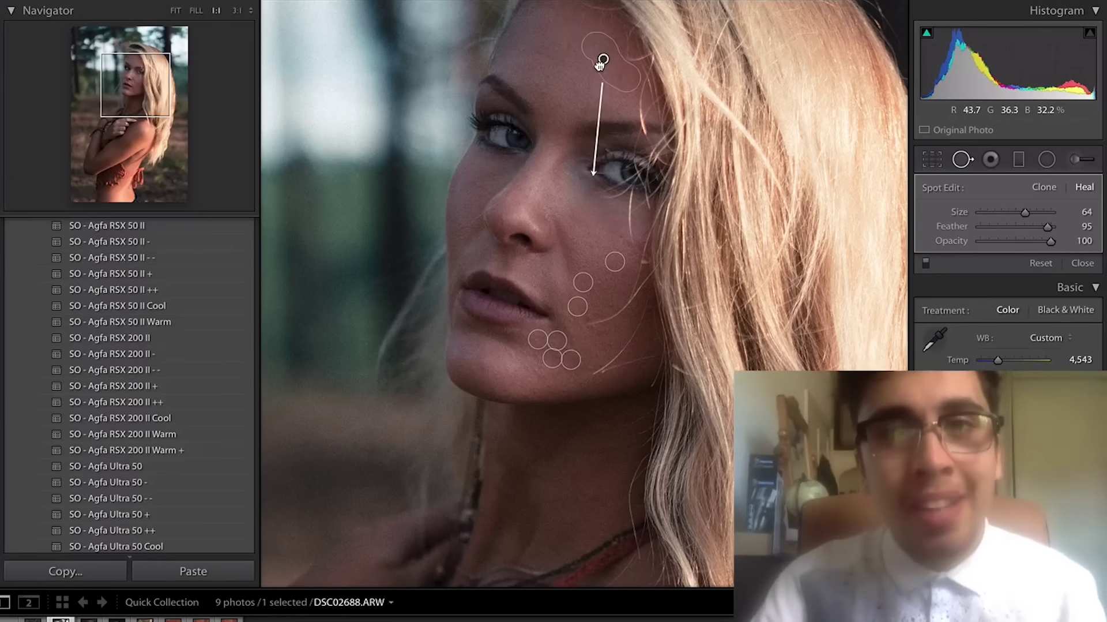
pyautogui.press('Escape')
# Step: Heal the small blemishes on the forehead and above the eyebrow at brush size 35
pyautogui.click(556, 43)
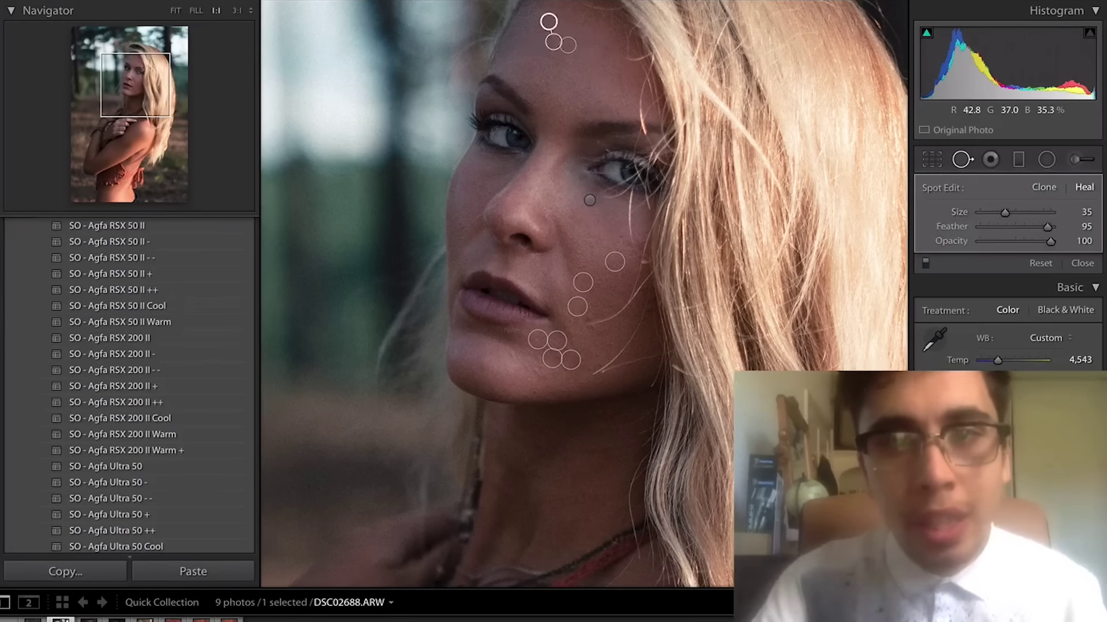
pyautogui.click(536, 51)
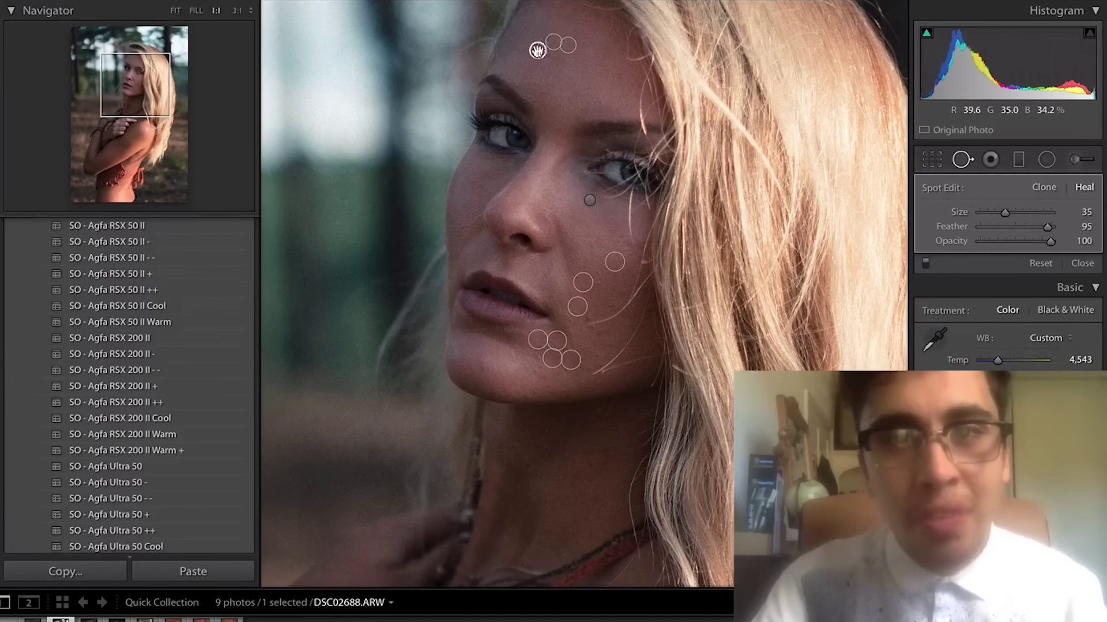
pyautogui.click(536, 82)
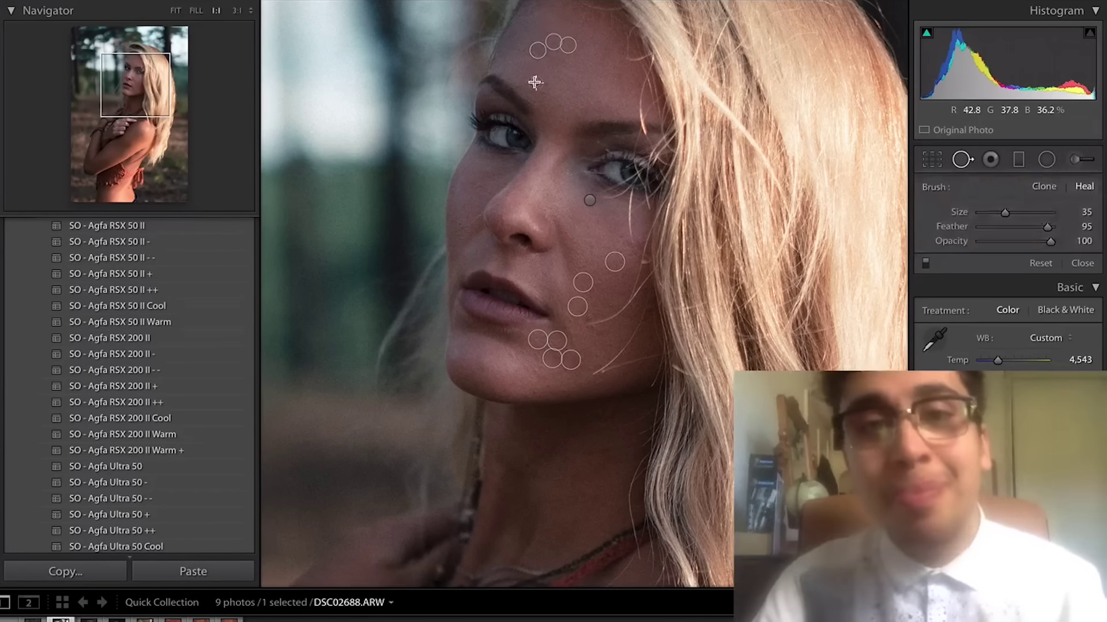
pyautogui.moveTo(547, 94); pyautogui.dragTo(574, 72)
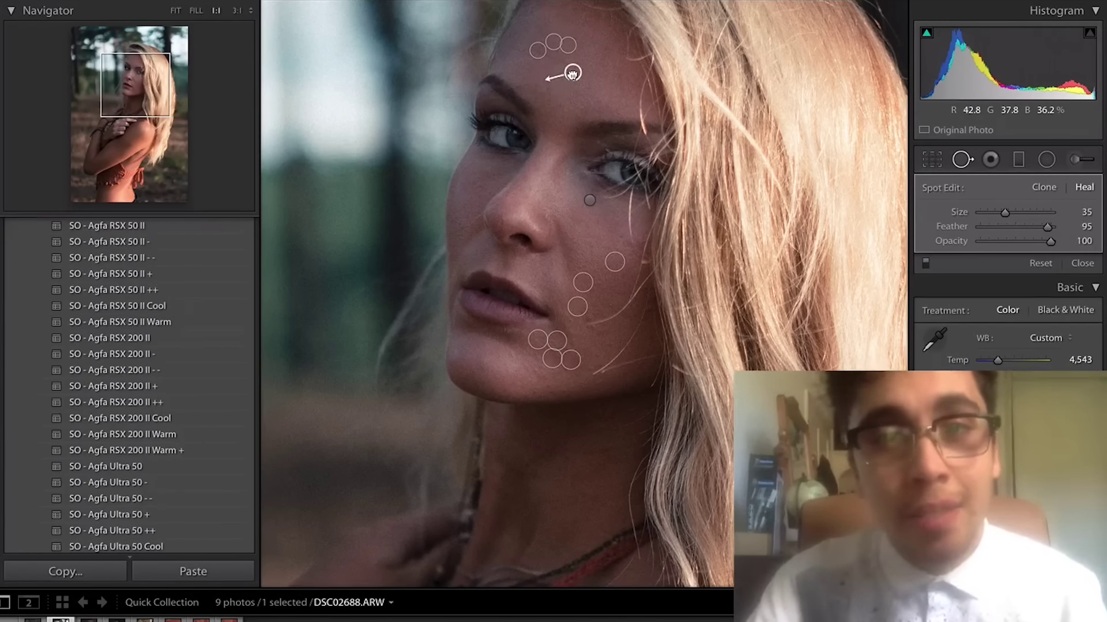
pyautogui.click(544, 91)
pyautogui.click(549, 75)
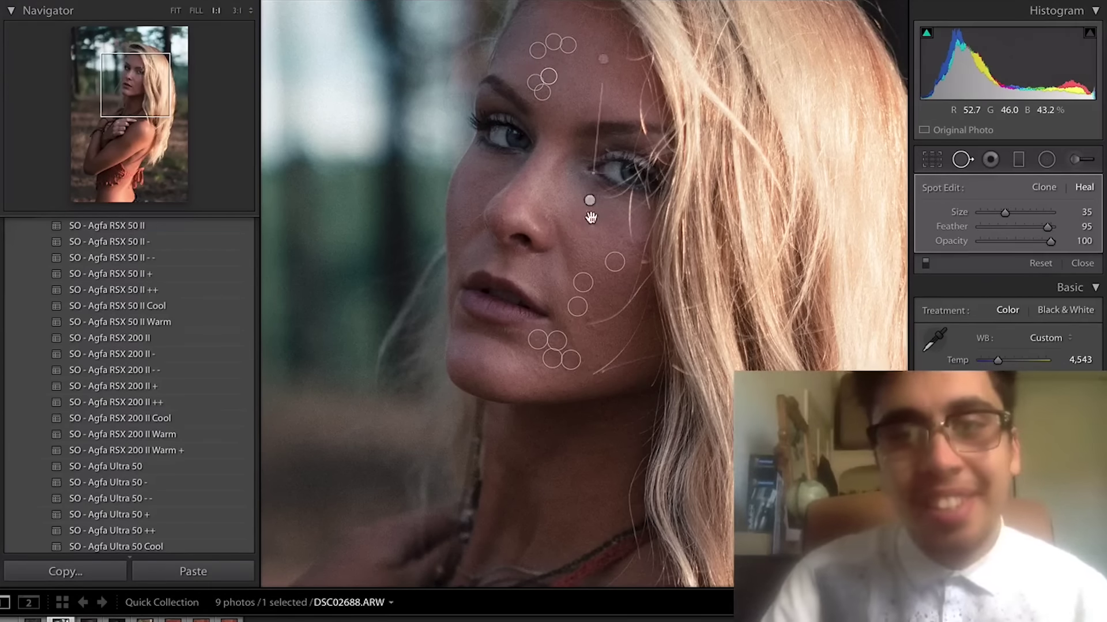
# Step: Heal two more cheek blemishes beside the mouth, one at brush size 35 and one at size 49
pyautogui.click(598, 280)
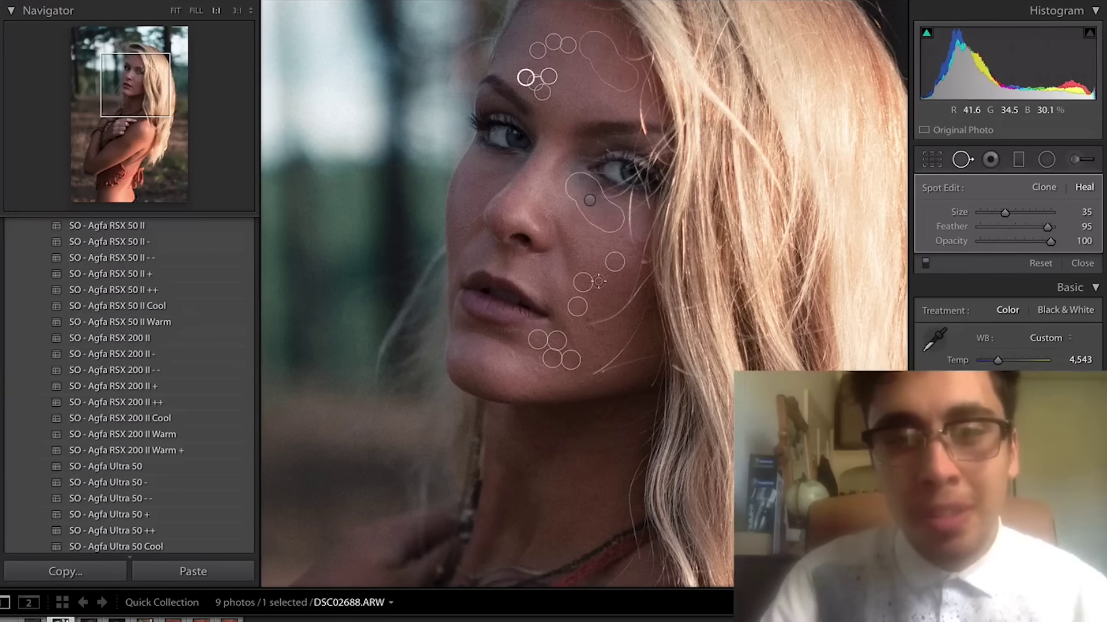
pyautogui.scroll(3, 588, 322)
pyautogui.click(589, 319)
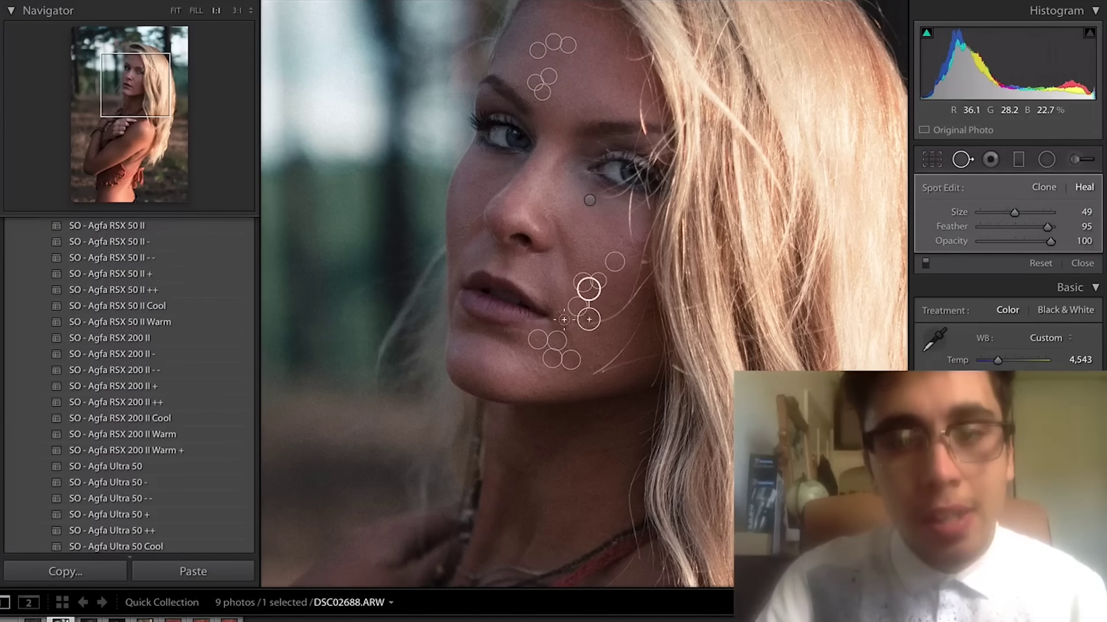
# Step: Heal the blemish on the cheek beside the mouth corner with a size 49 spot, sampling skin below the mouth corner
pyautogui.click(570, 319)
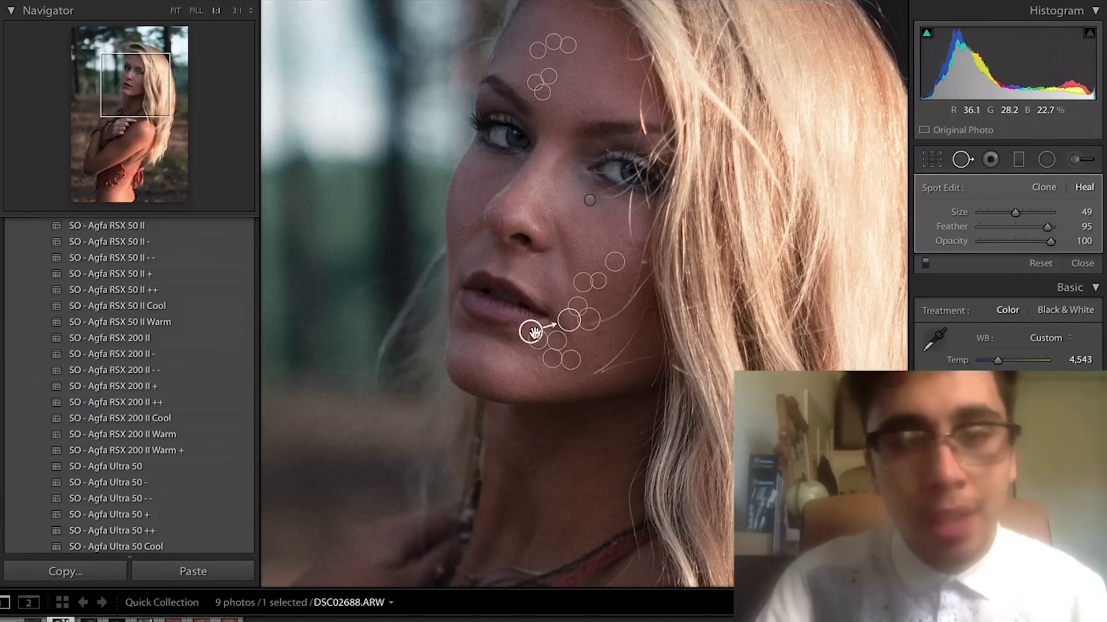
pyautogui.moveTo(536, 332); pyautogui.dragTo(535, 339)
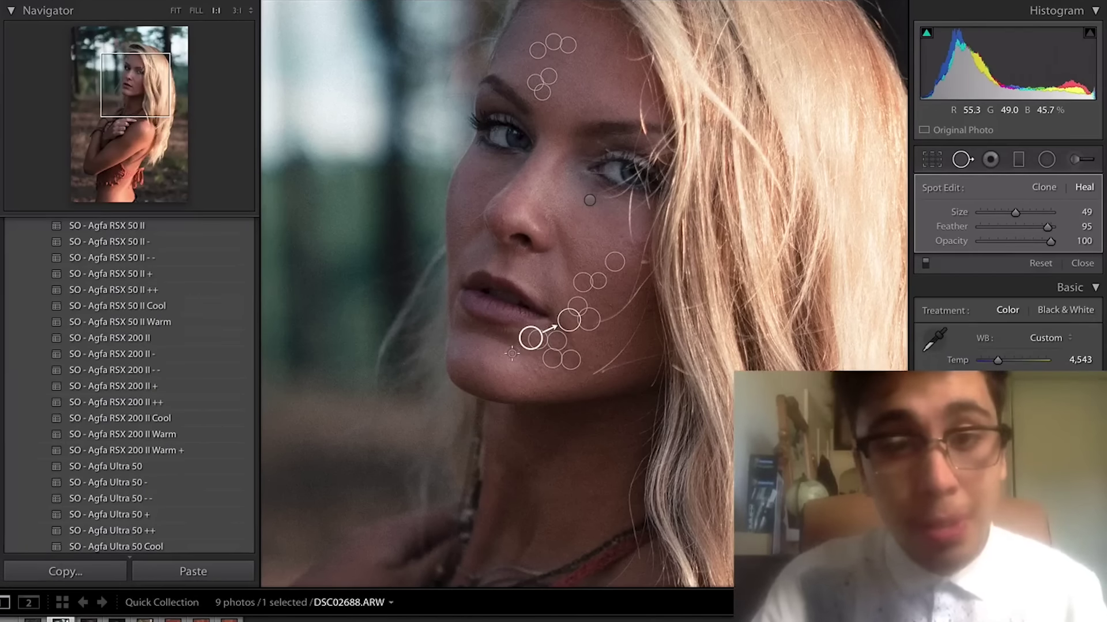
pyautogui.press('Escape')
# Step: Heal two blemishes on the chin with size 42 spots, moving their sample areas to clean skin on the chin and jaw
pyautogui.click(510, 354)
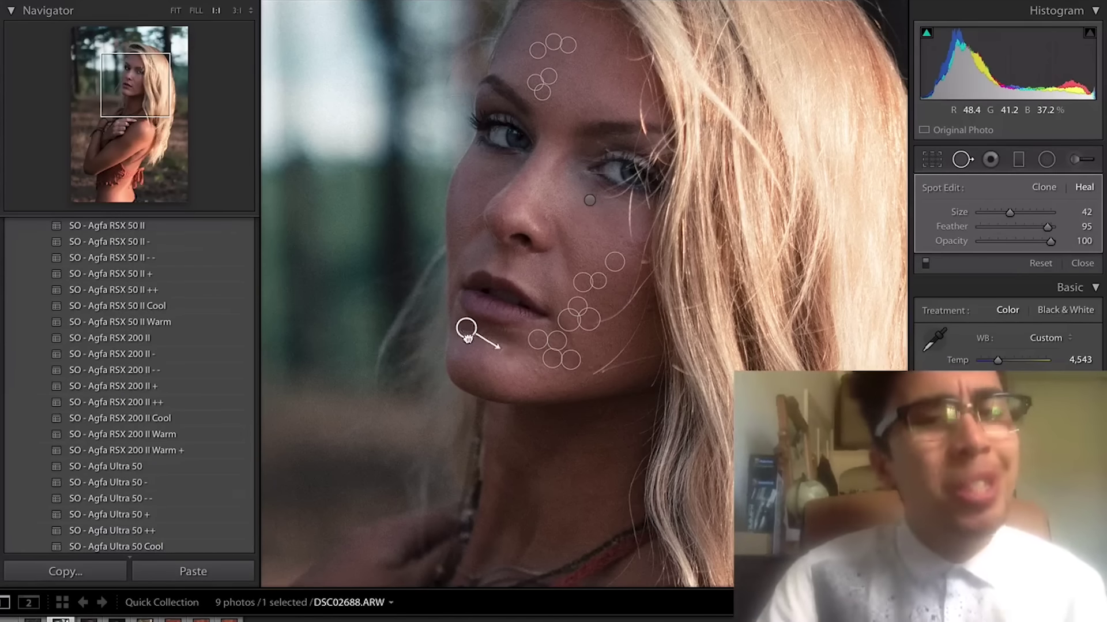
pyautogui.moveTo(467, 327); pyautogui.dragTo(467, 343)
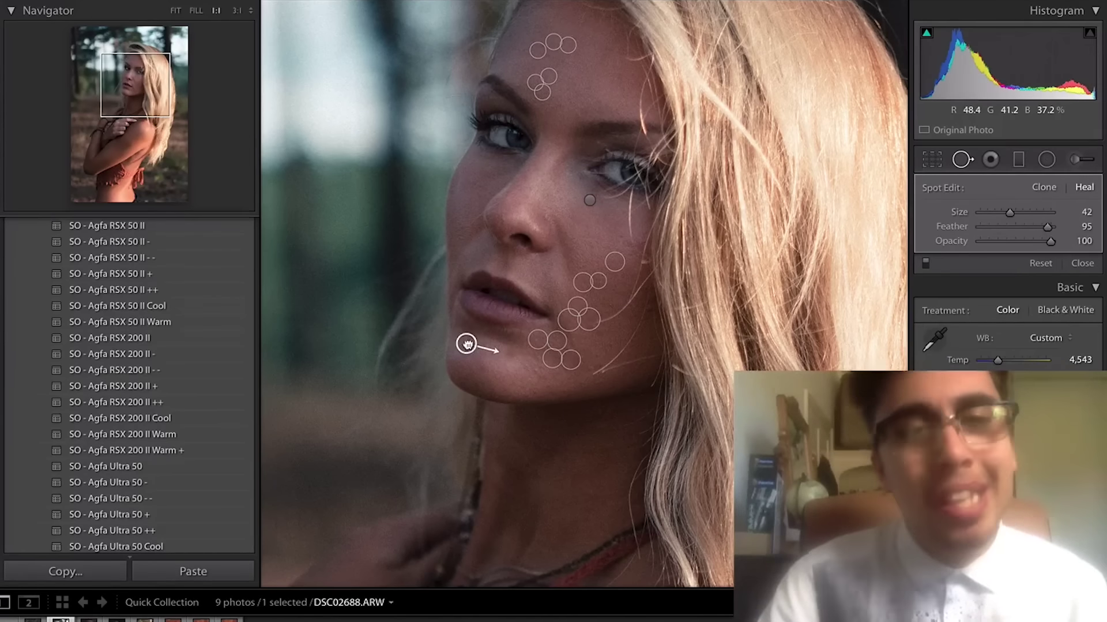
pyautogui.click(534, 369)
pyautogui.moveTo(551, 370); pyautogui.dragTo(585, 346)
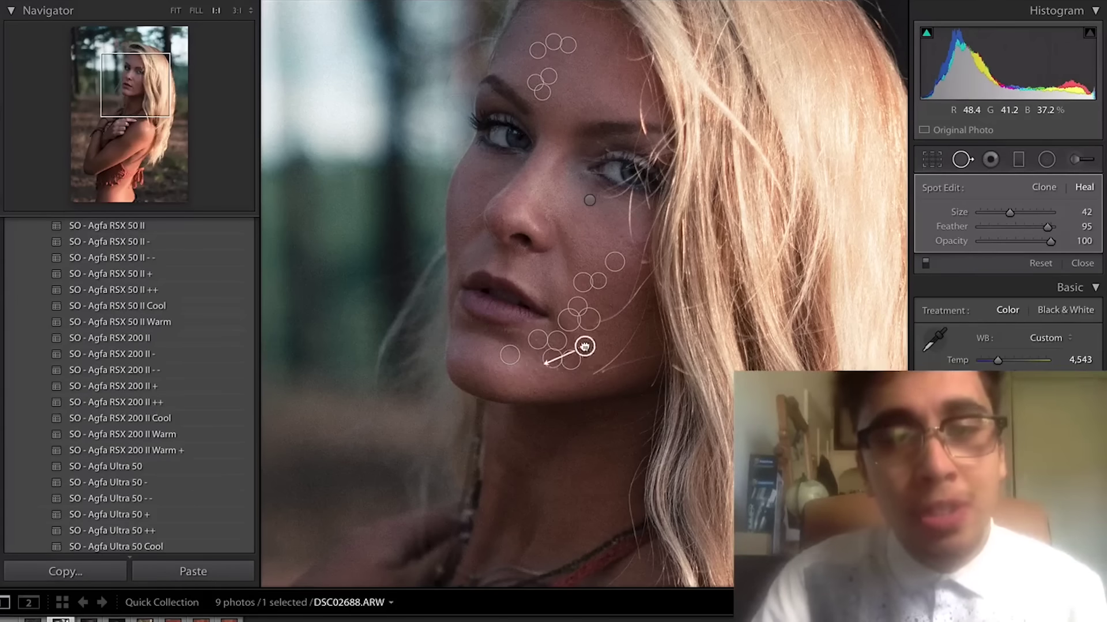
pyautogui.press('Escape')
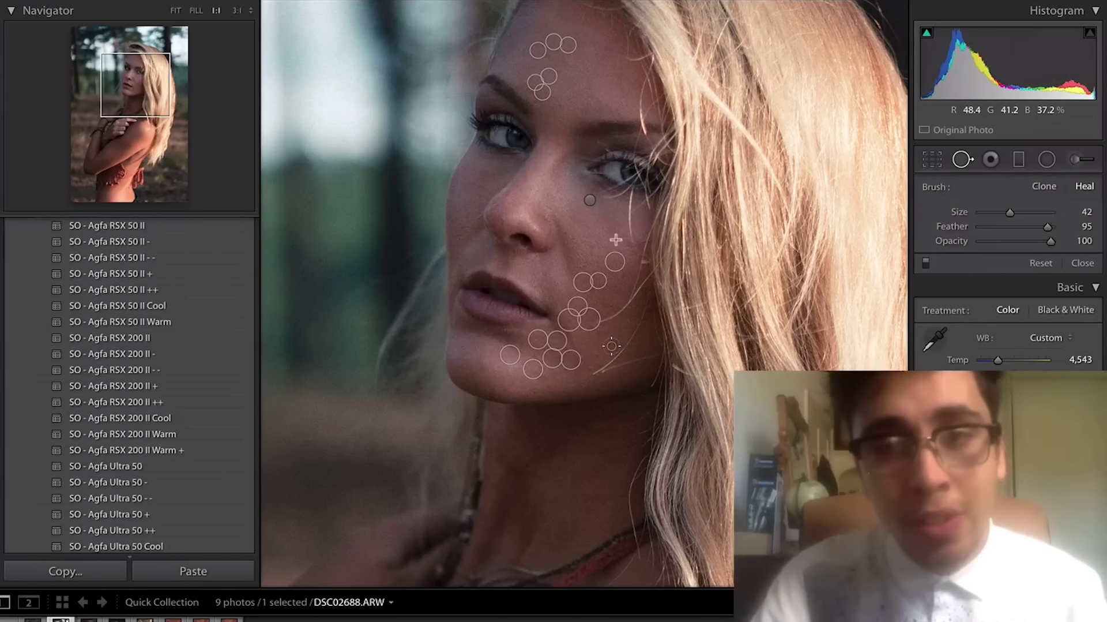
# Step: Heal the blemishes on the lower jaw and upper cheek with size 42 spots, and raise the photo's shadows slightly
pyautogui.click(611, 346)
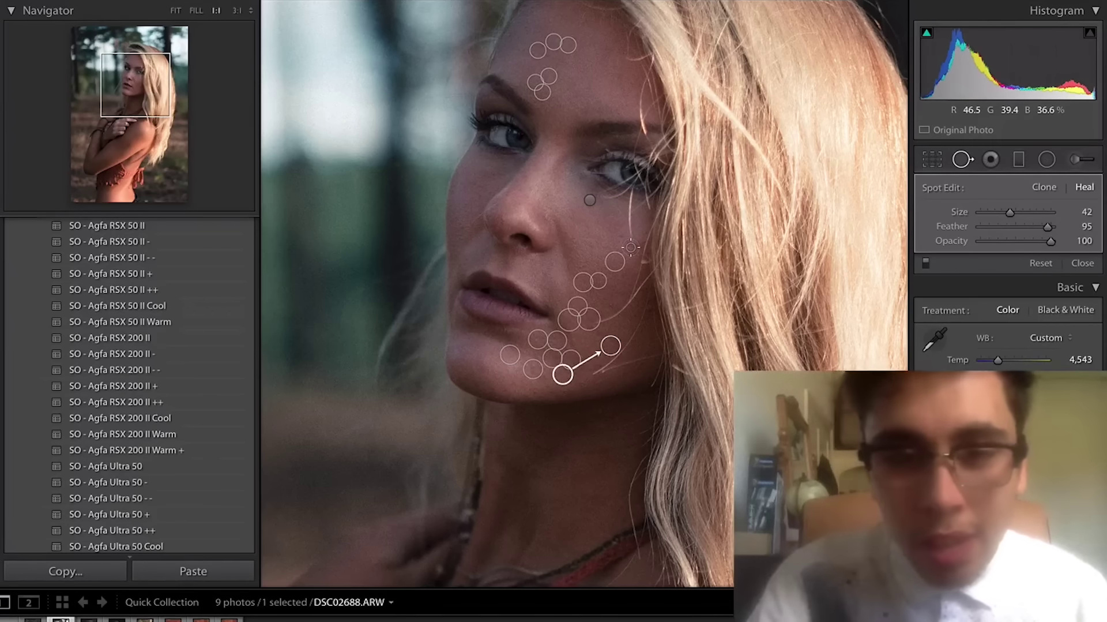
pyautogui.click(962, 160)
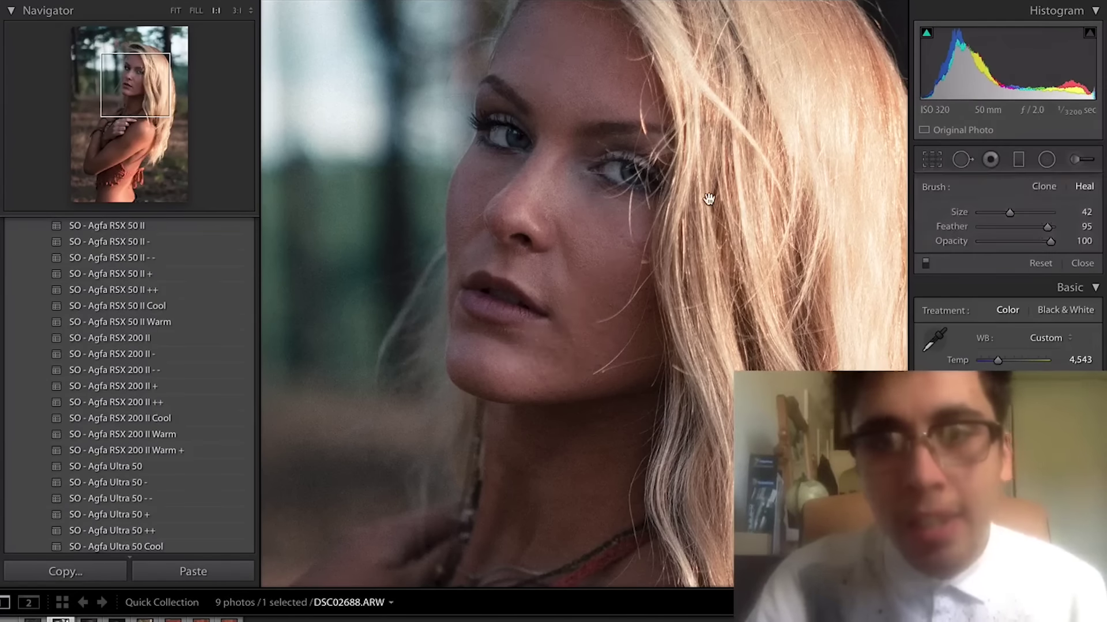
pyautogui.press('q')
pyautogui.click(628, 252)
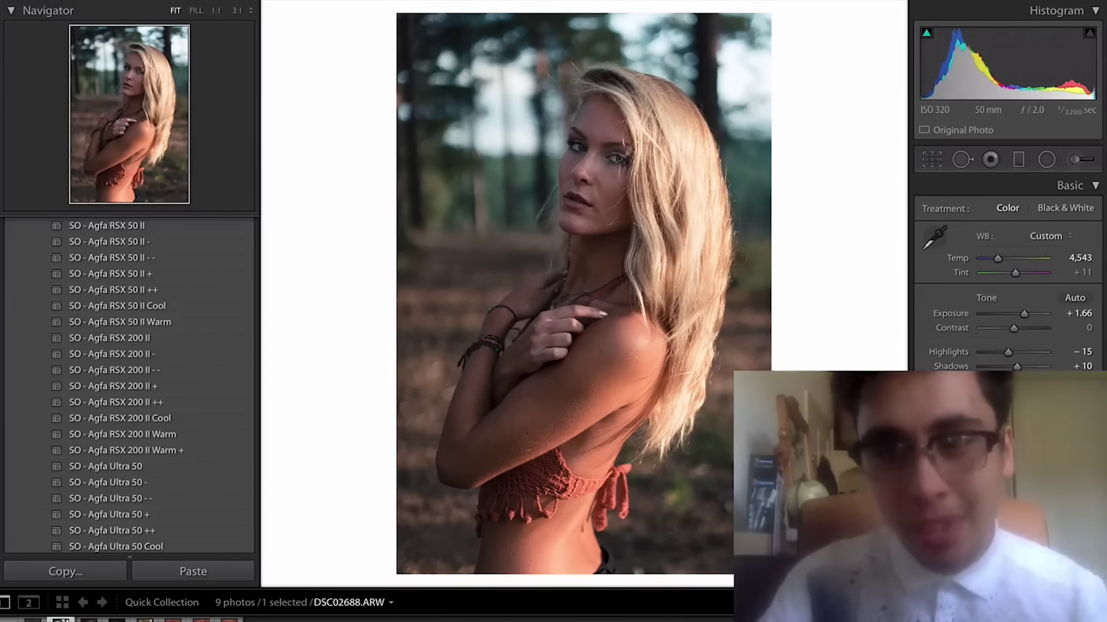
pyautogui.moveTo(1017, 366); pyautogui.dragTo(1024, 366)
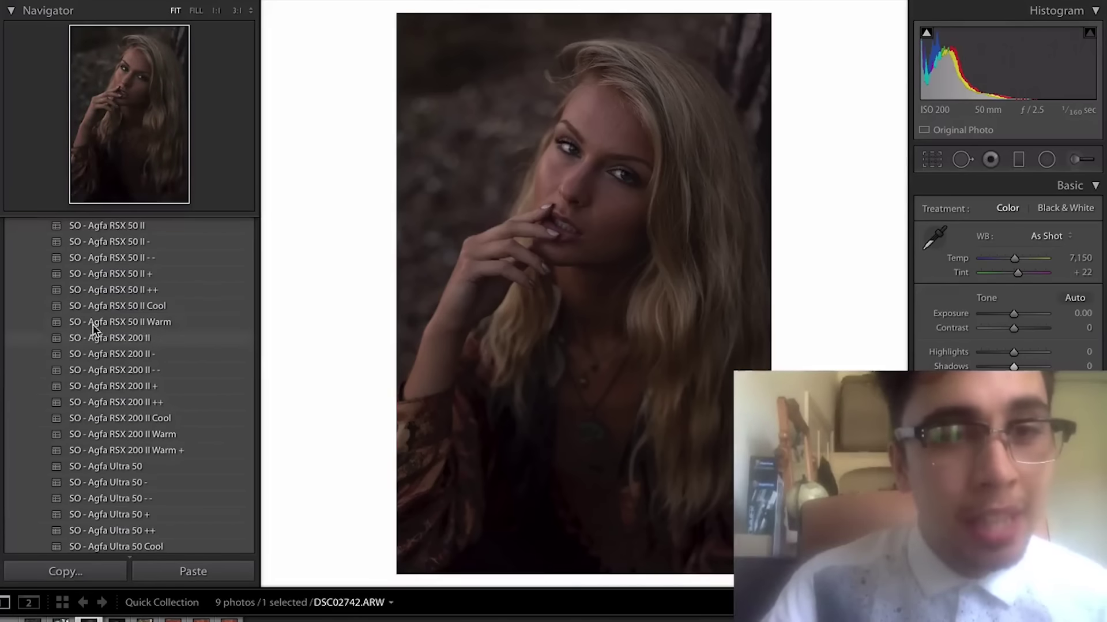
# Step: Apply the SO - Agfa RSX 50 II - preset to DSC02742.ARW and raise its exposure to +1.08
pyautogui.click(115, 241)
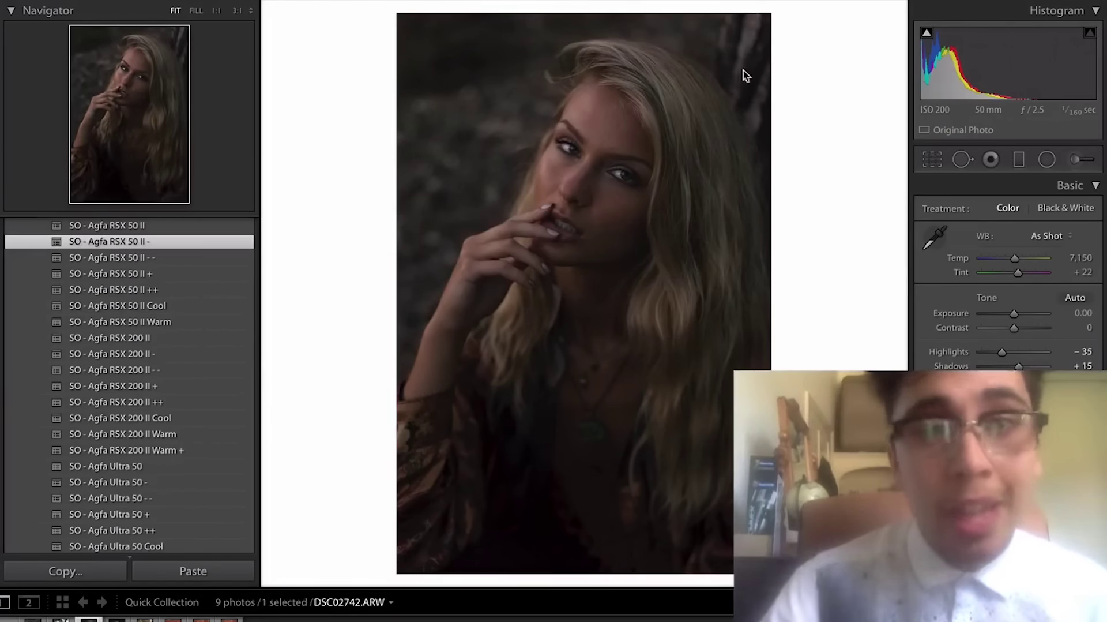
pyautogui.moveTo(1013, 92); pyautogui.dragTo(1032, 91)
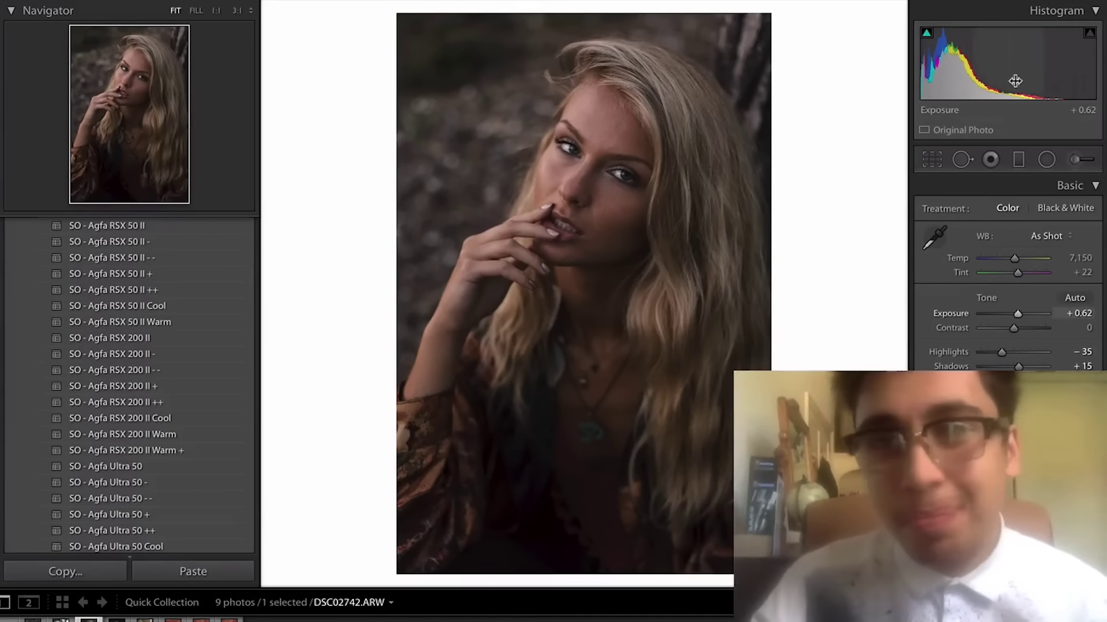
pyautogui.moveTo(1016, 80); pyautogui.dragTo(1033, 80)
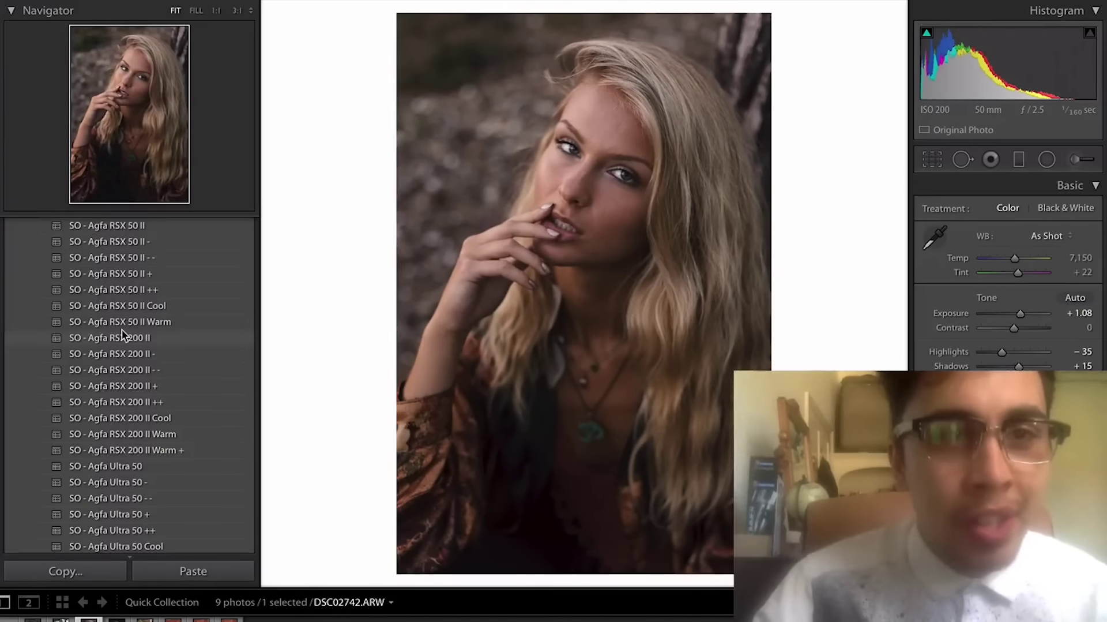
# Step: Try the SO - Agfa Ultra 50, SO - Agfa RSX 50 II - - and SO - Agfa RSX 50 II presets on the portrait
pyautogui.click(108, 462)
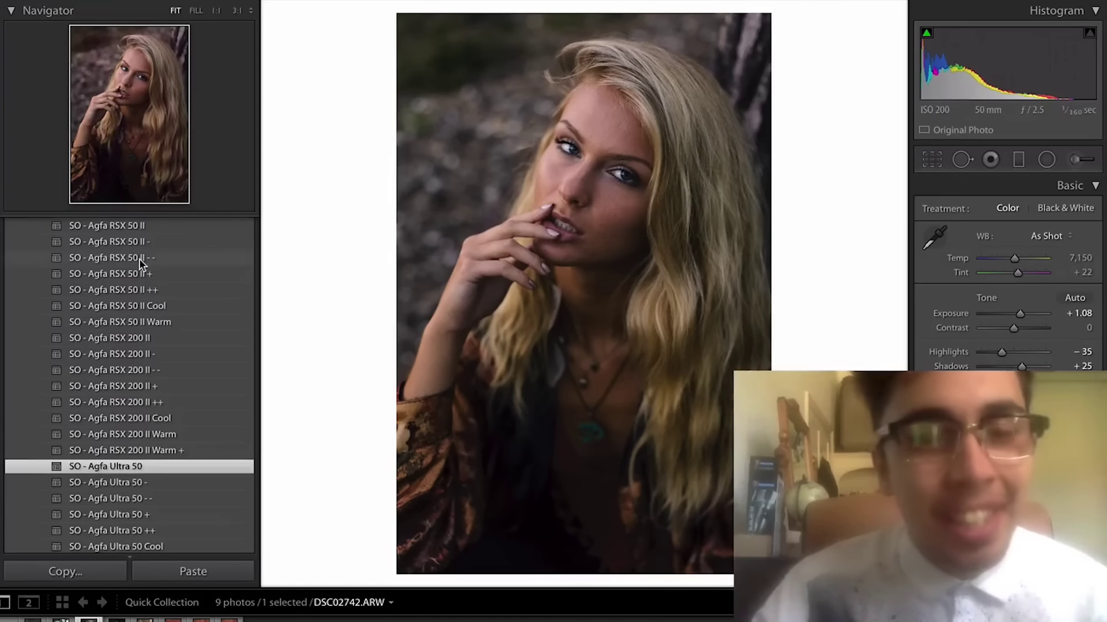
pyautogui.scroll(1, 140, 270)
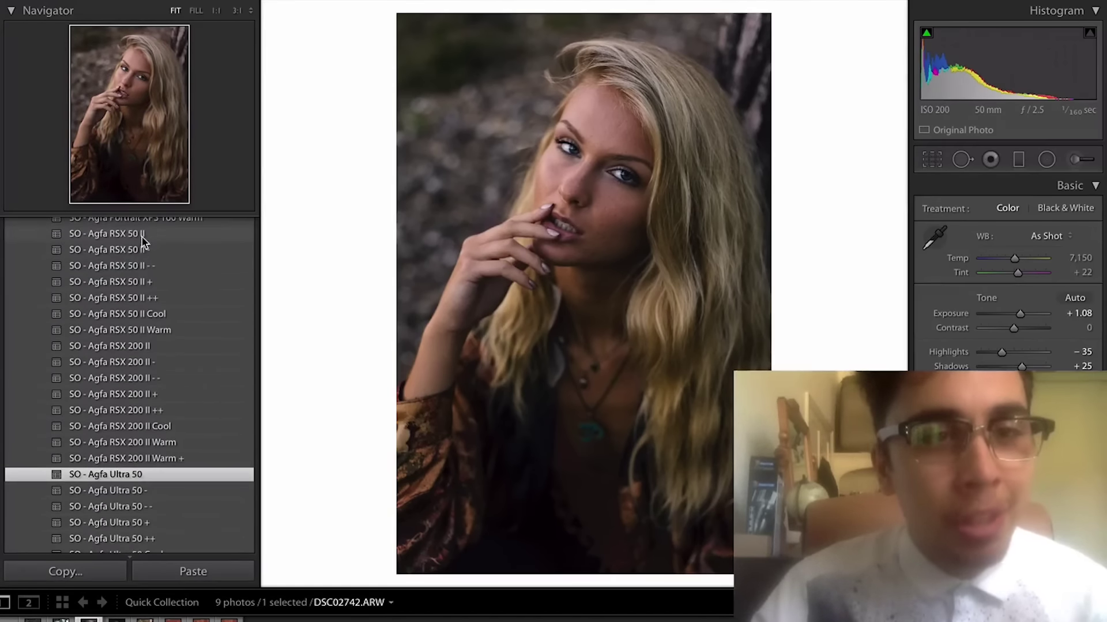
pyautogui.click(147, 265)
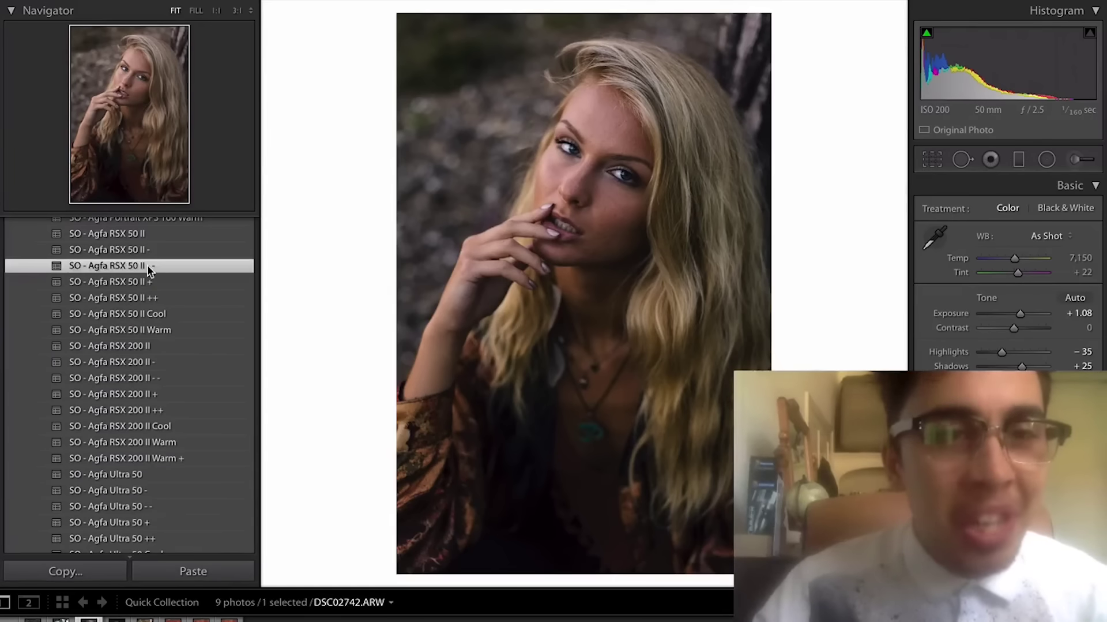
pyautogui.scroll(2, 146, 264)
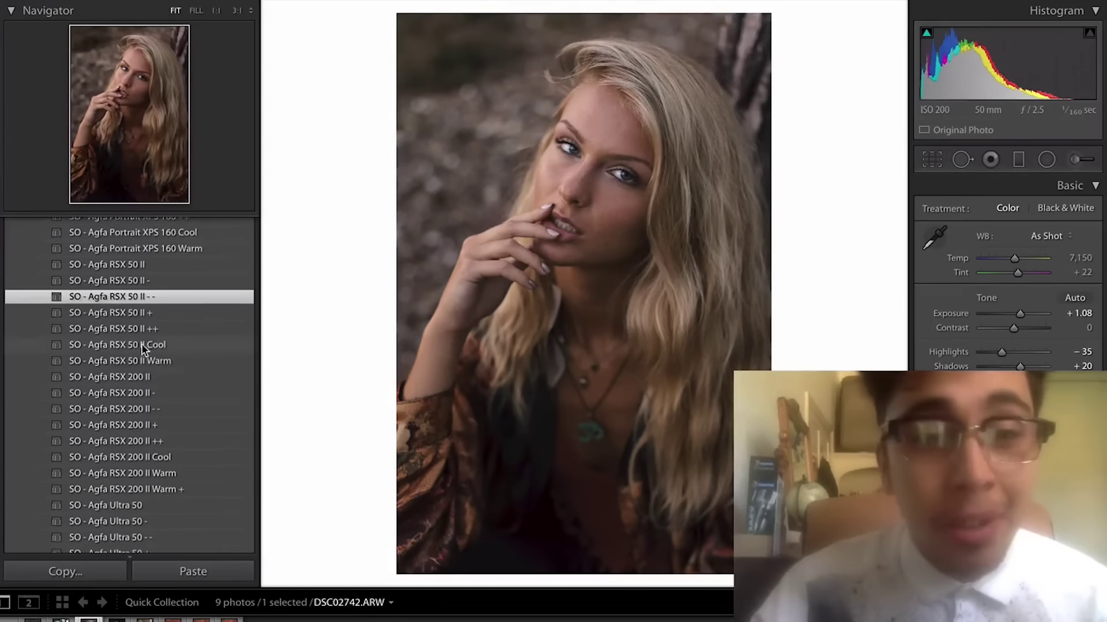
pyautogui.scroll(-5, 138, 346)
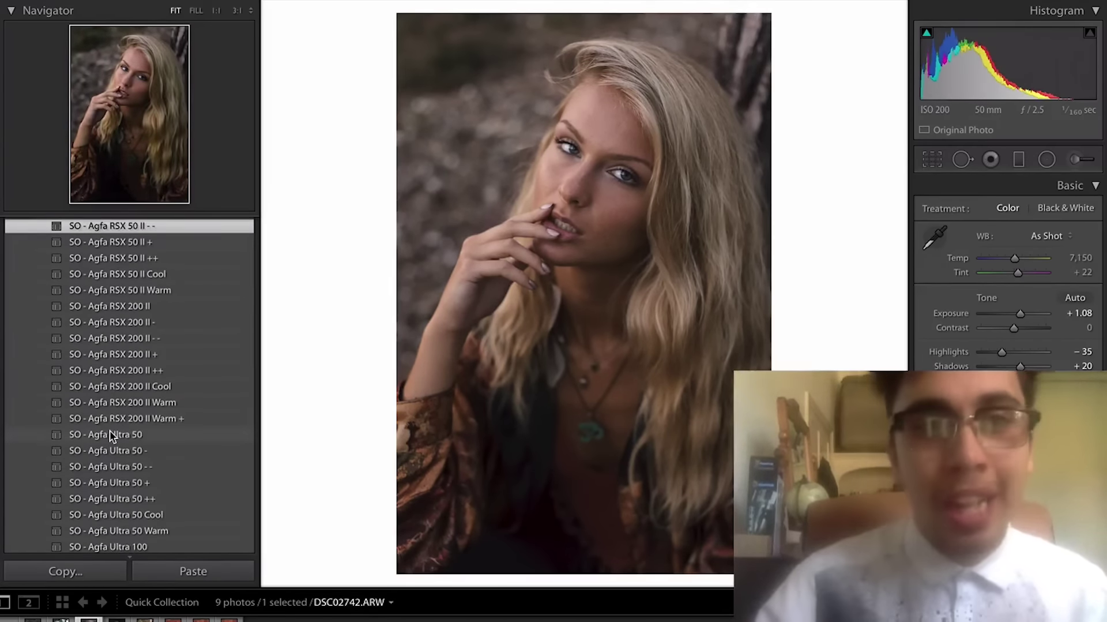
pyautogui.scroll(1, 118, 404)
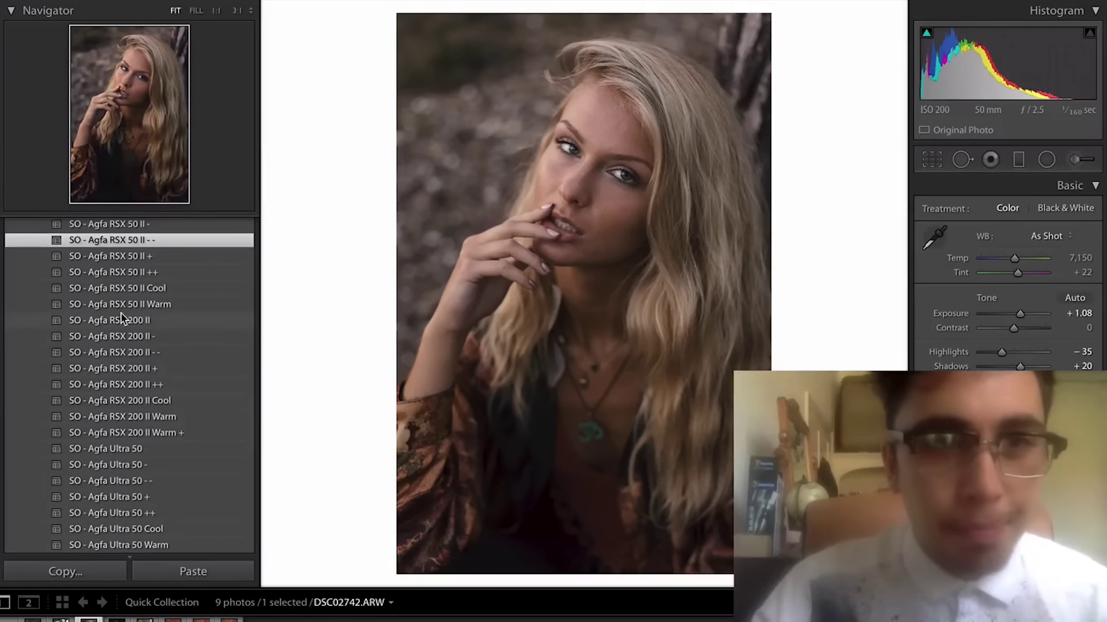
pyautogui.scroll(4, 123, 323)
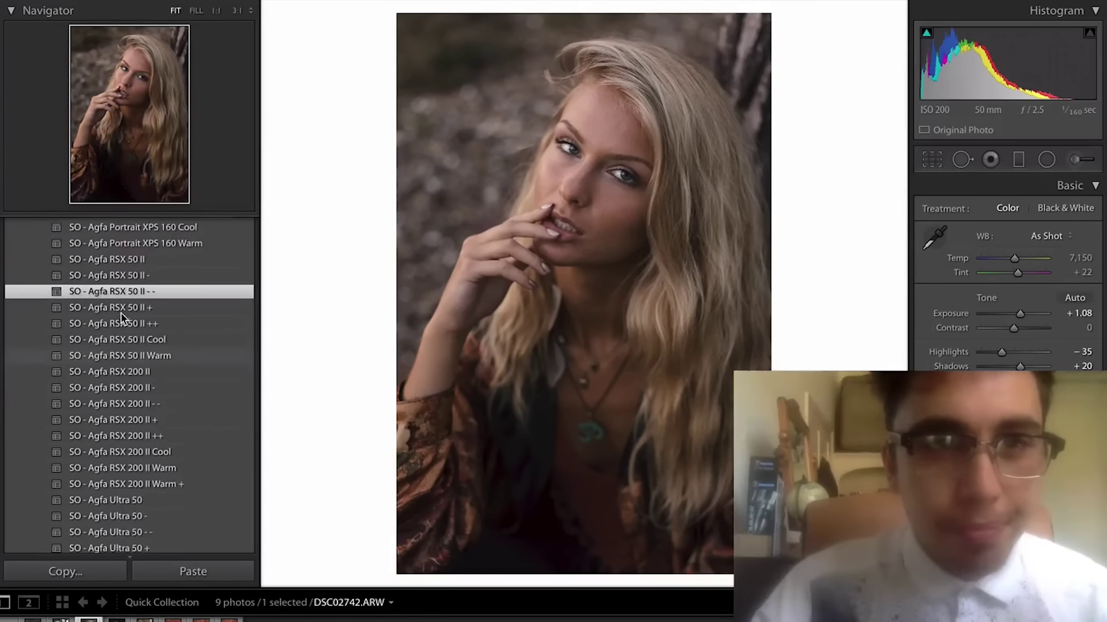
pyautogui.click(127, 265)
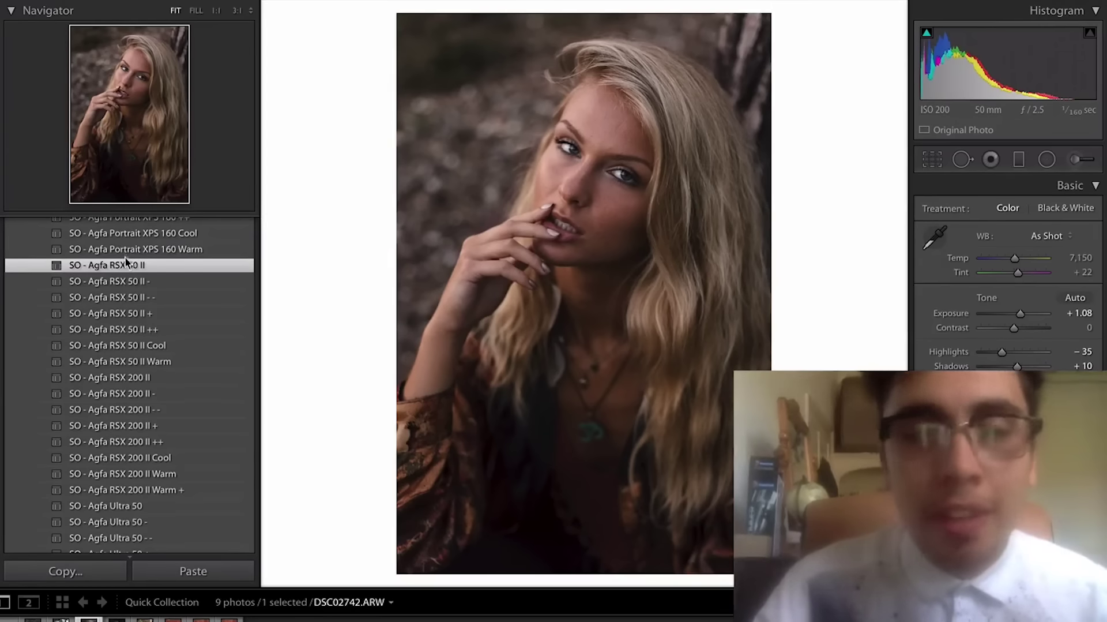
# Step: Try the SO - Agfa Portrait XPS 160 preset on the portrait with the contrast lowered to -40
pyautogui.scroll(3, 109, 306)
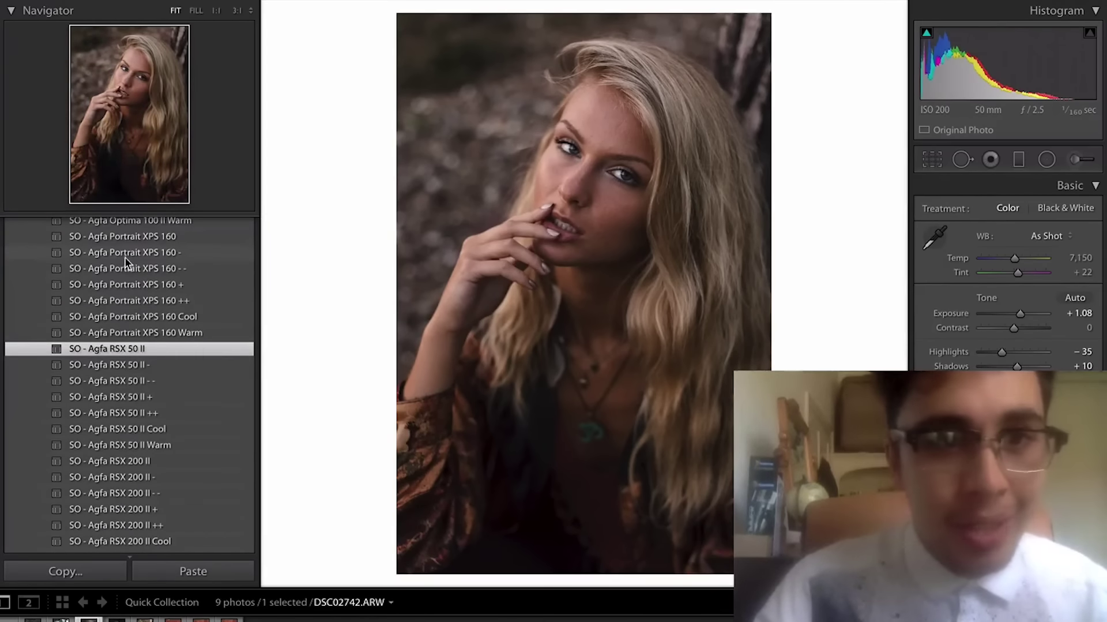
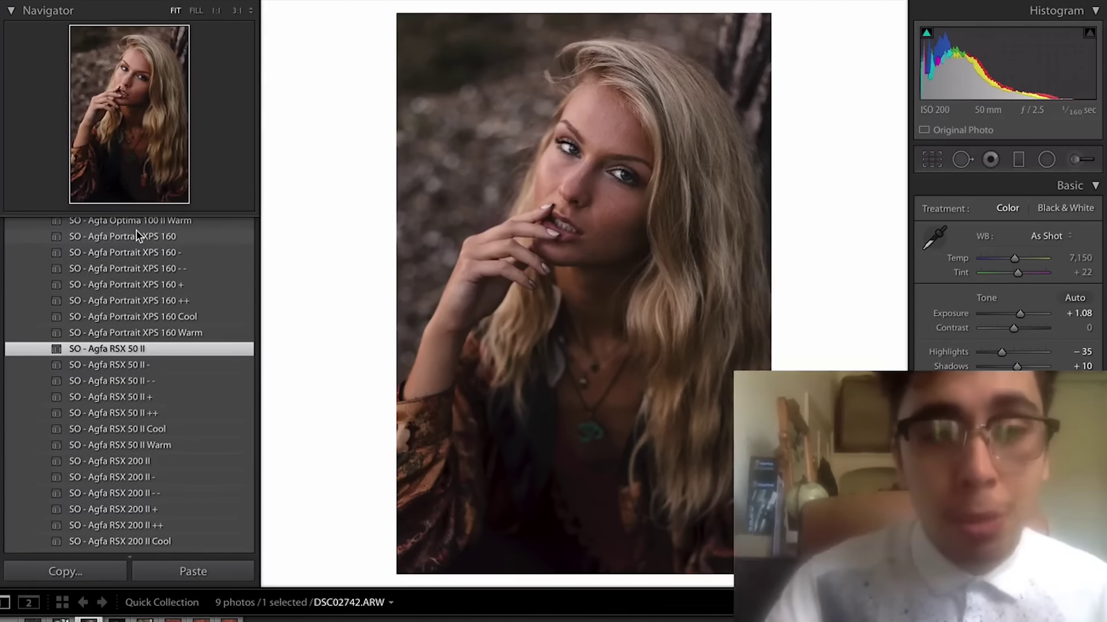
pyautogui.scroll(2, 125, 239)
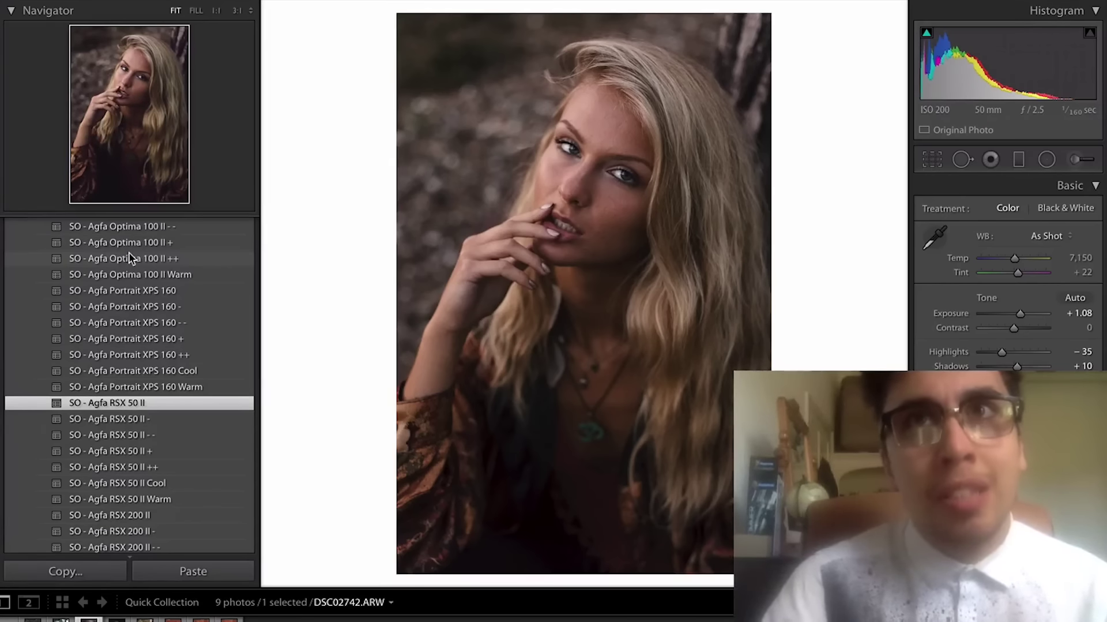
pyautogui.scroll(3, 122, 259)
pyautogui.scroll(-3, 115, 367)
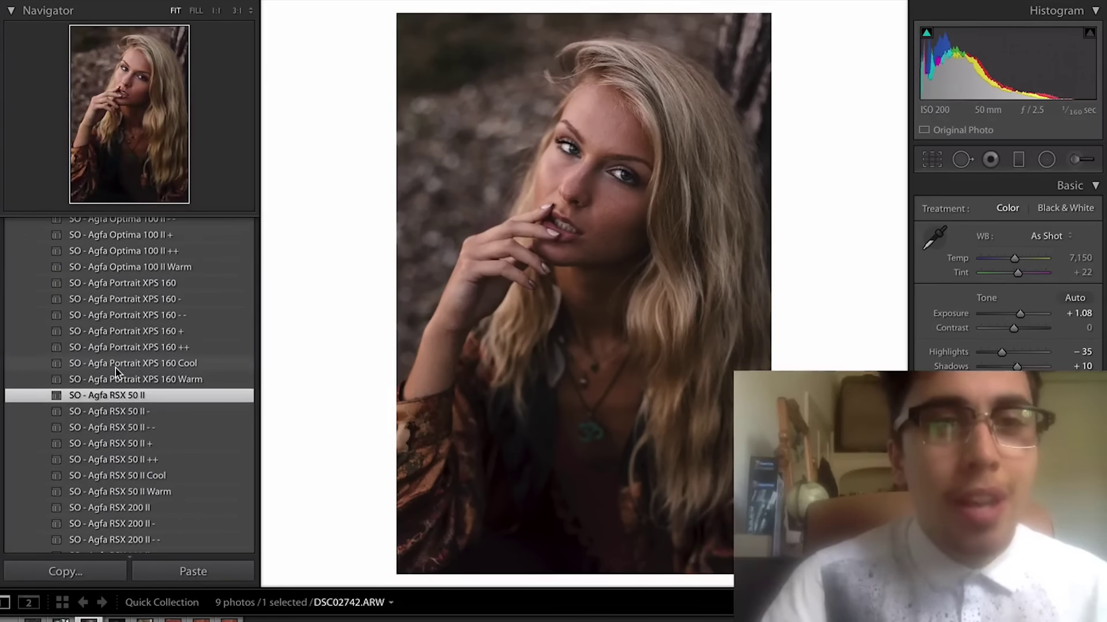
pyautogui.click(122, 283)
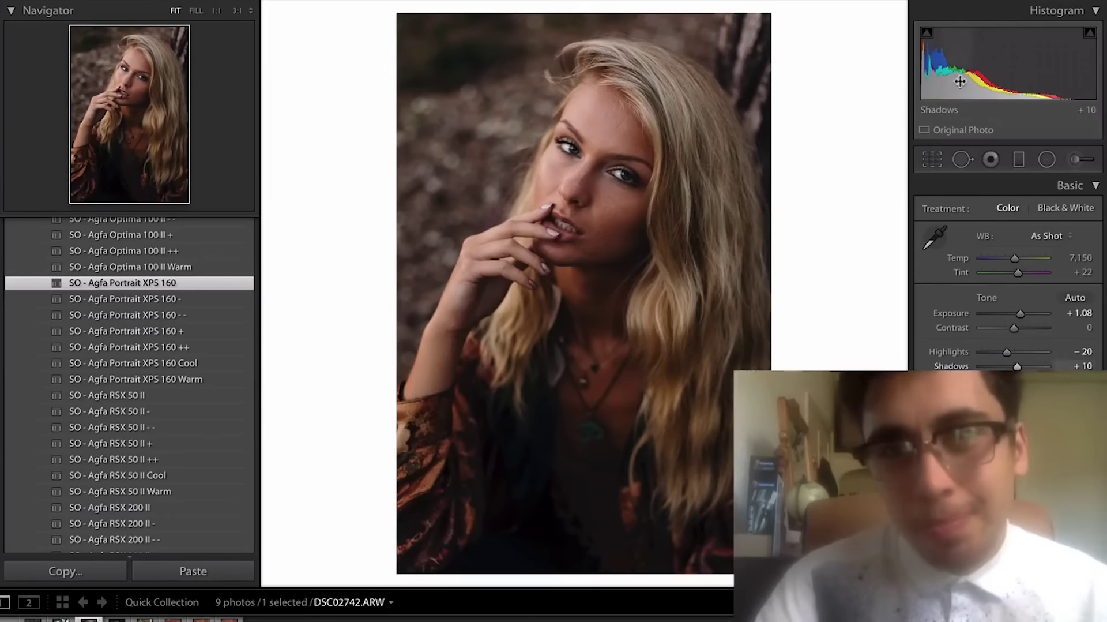
pyautogui.click(1000, 328)
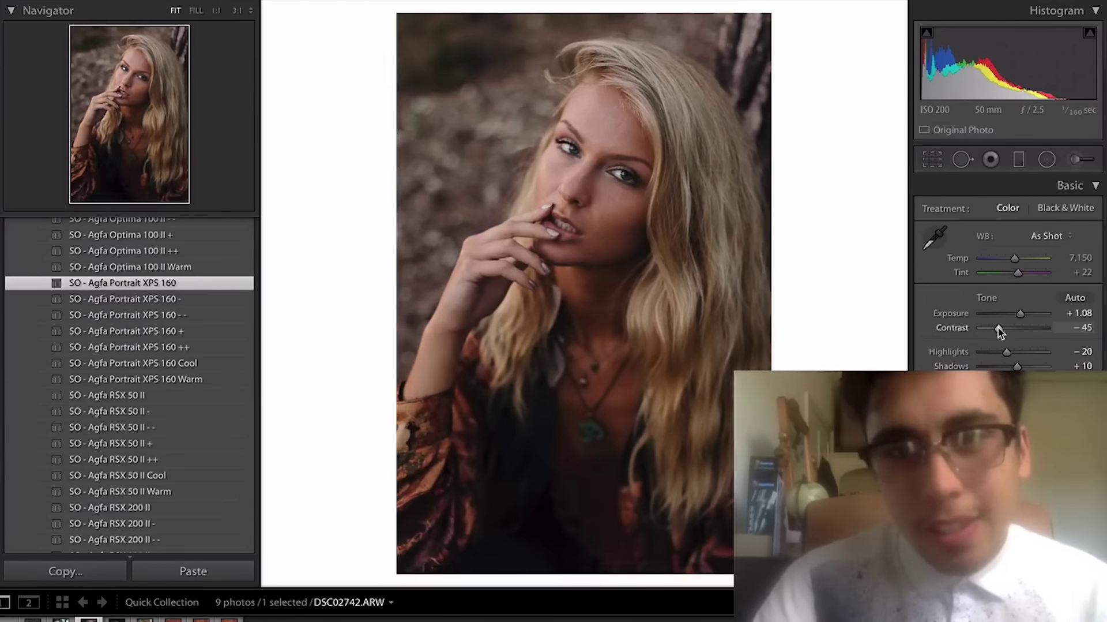
pyautogui.moveTo(999, 326); pyautogui.dragTo(999, 328)
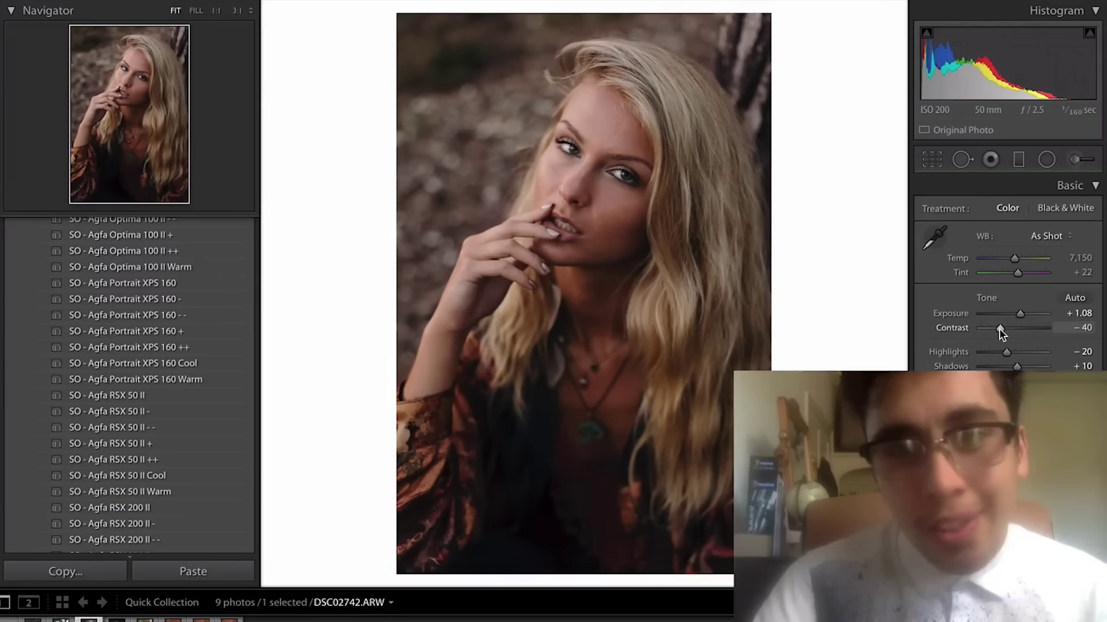
# Step: Apply the SO - Agfa RSX 50 II preset to the portrait and raise the shadows to +41
pyautogui.click(109, 396)
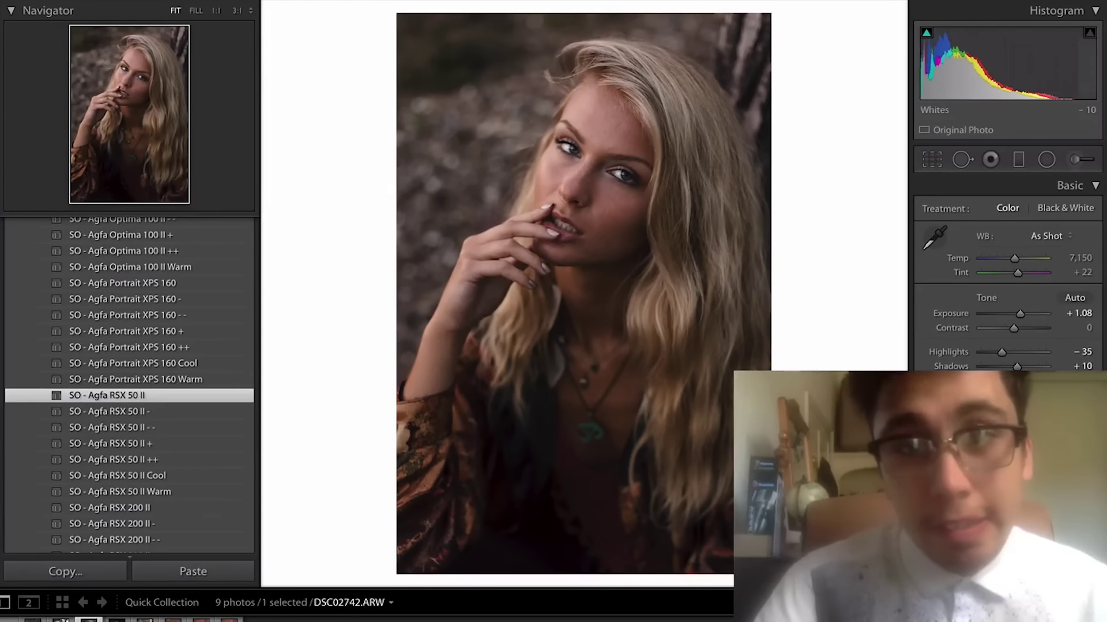
pyautogui.moveTo(1018, 367); pyautogui.dragTo(1028, 368)
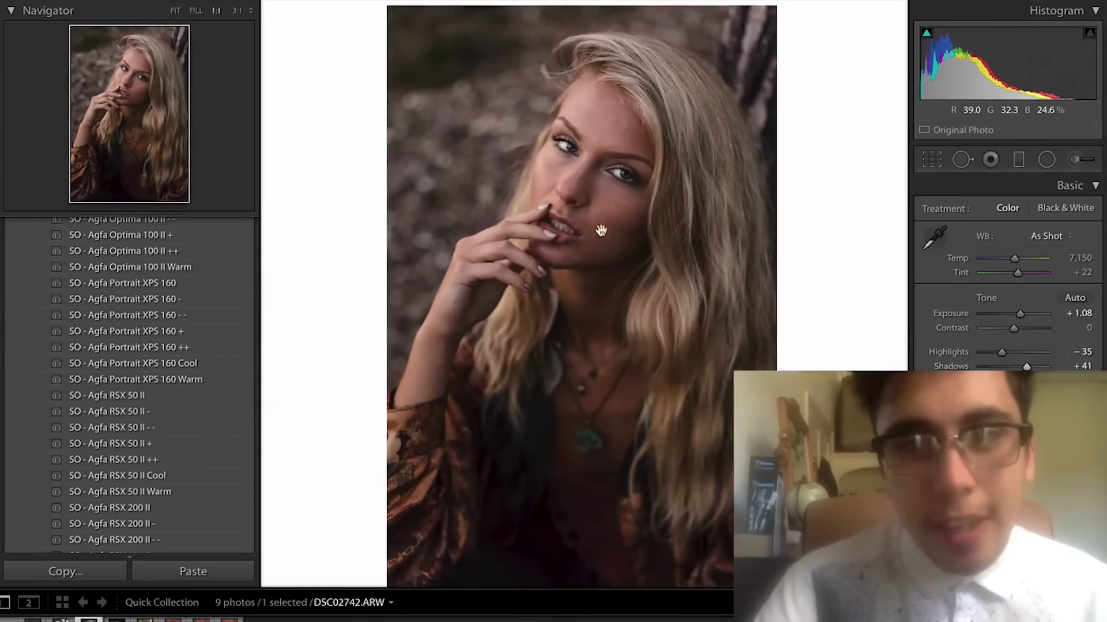
# Step: Heal the blemishes from the jaw up to the cheek beside the nose with the Spot Removal brush at size 42, feather 95 and opacity 100
pyautogui.click(634, 199)
pyautogui.press('q')
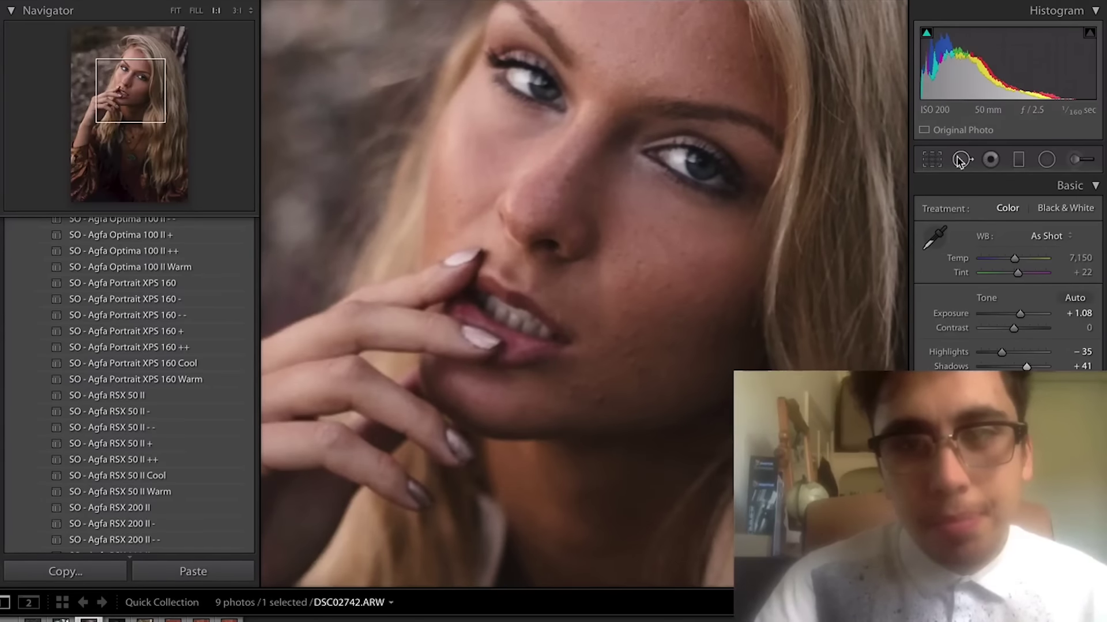
pyautogui.click(601, 400)
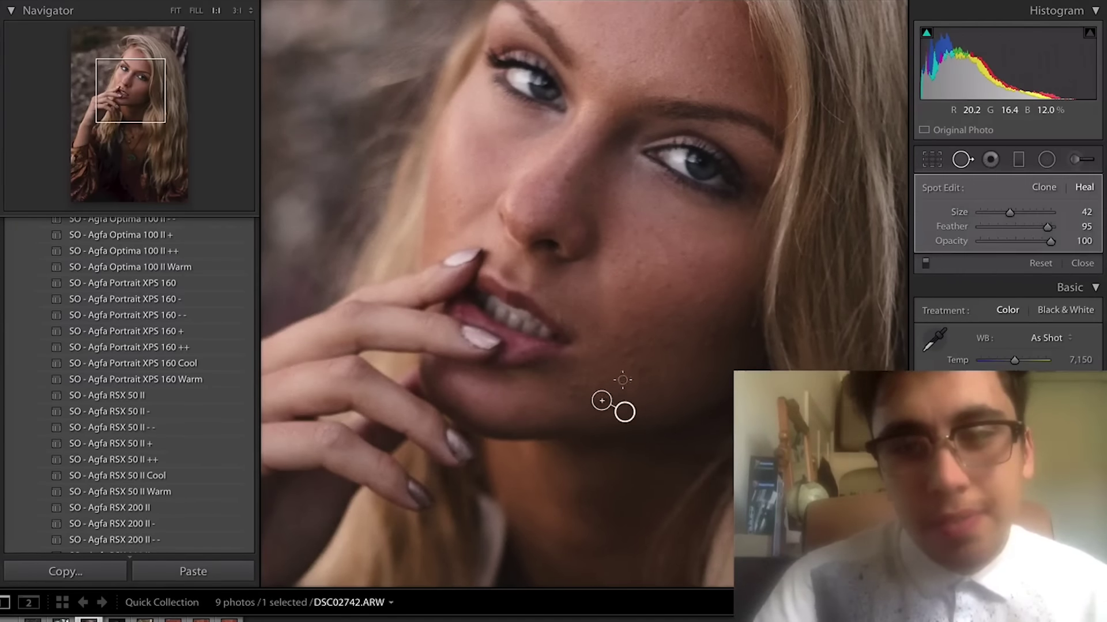
pyautogui.click(625, 350)
pyautogui.click(629, 310)
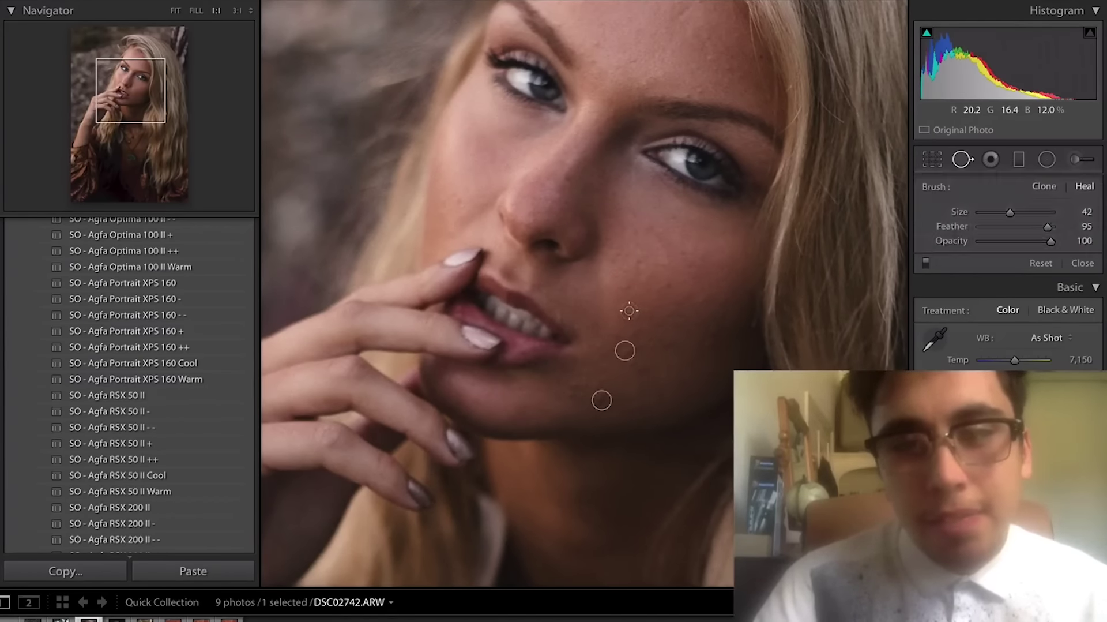
pyautogui.click(640, 260)
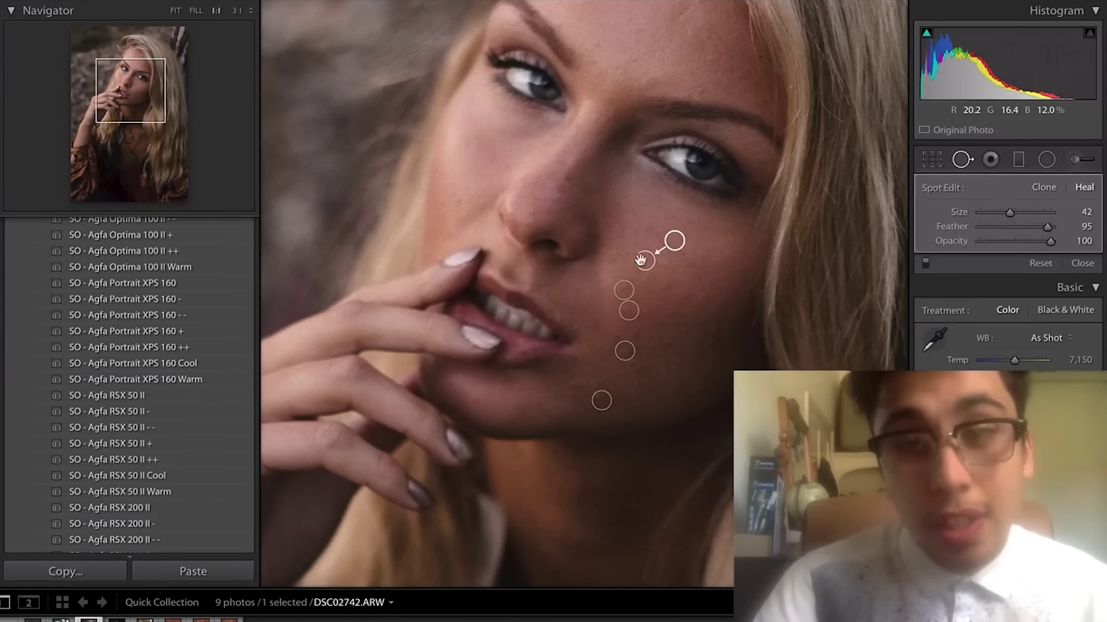
pyautogui.click(617, 253)
pyautogui.click(610, 264)
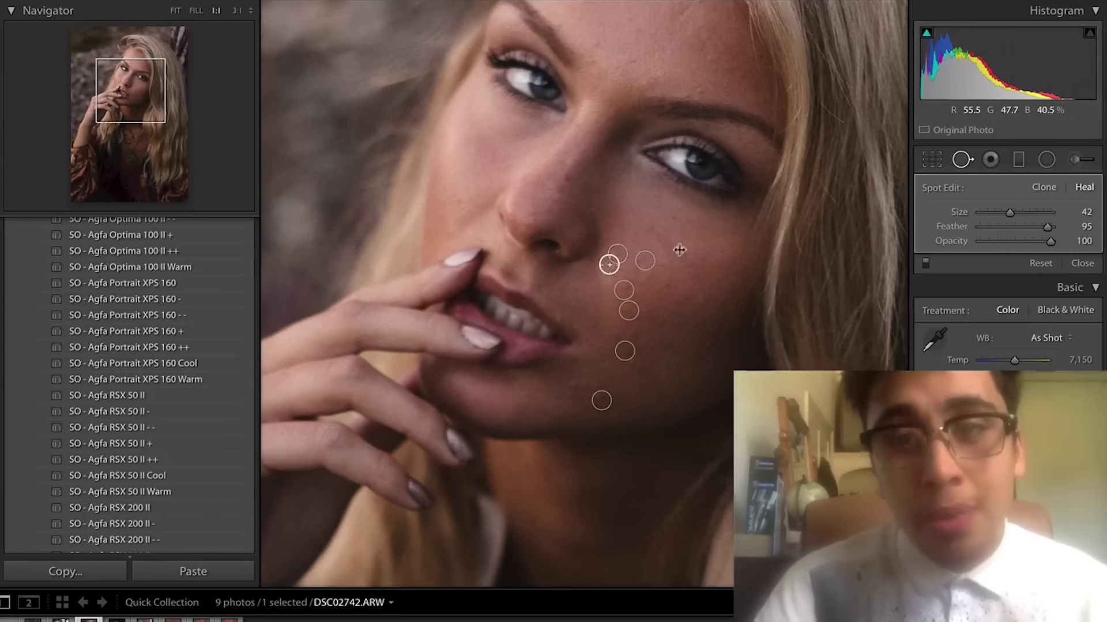
# Step: Heal the blemishes on the outer cheek near the jaw, the middle of the cheek and the skin below the eye
pyautogui.moveTo(716, 334); pyautogui.dragTo(704, 344)
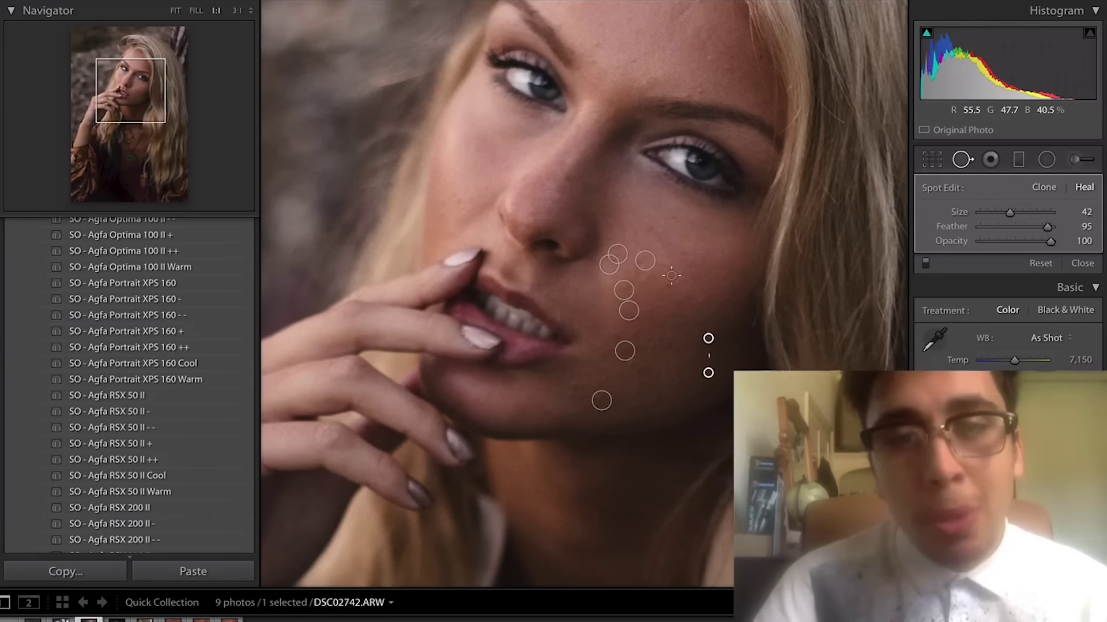
pyautogui.click(665, 282)
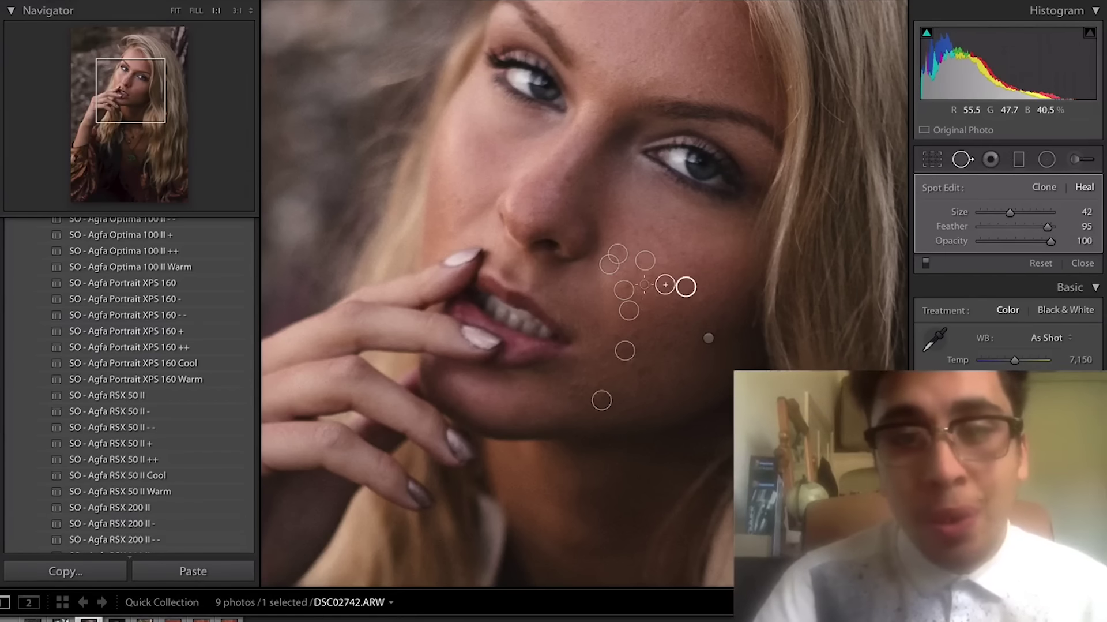
pyautogui.click(623, 268)
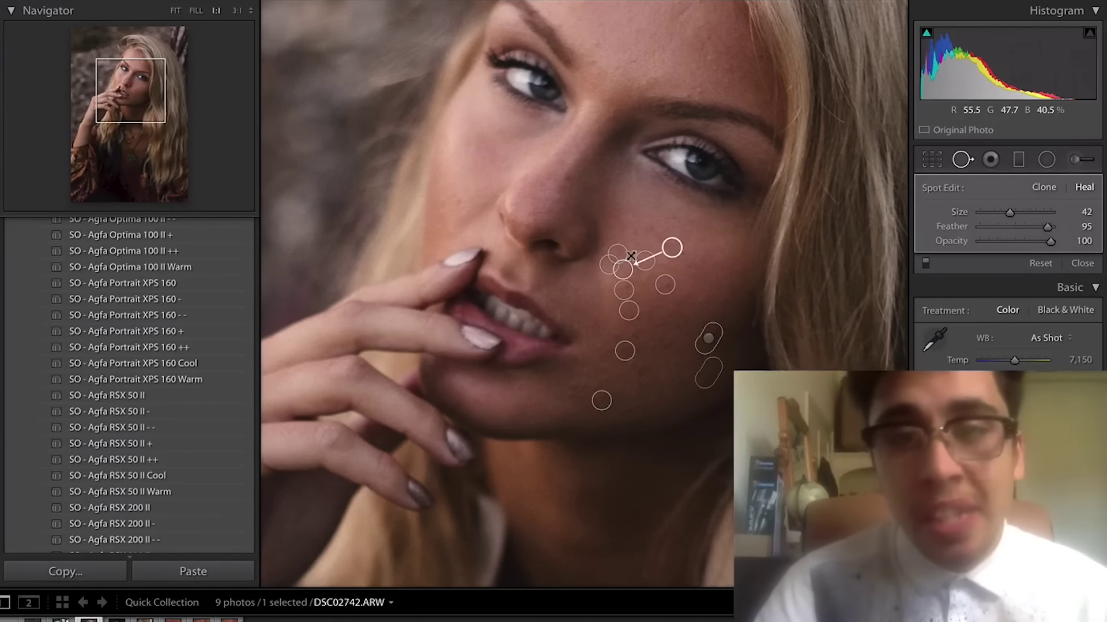
pyautogui.click(650, 225)
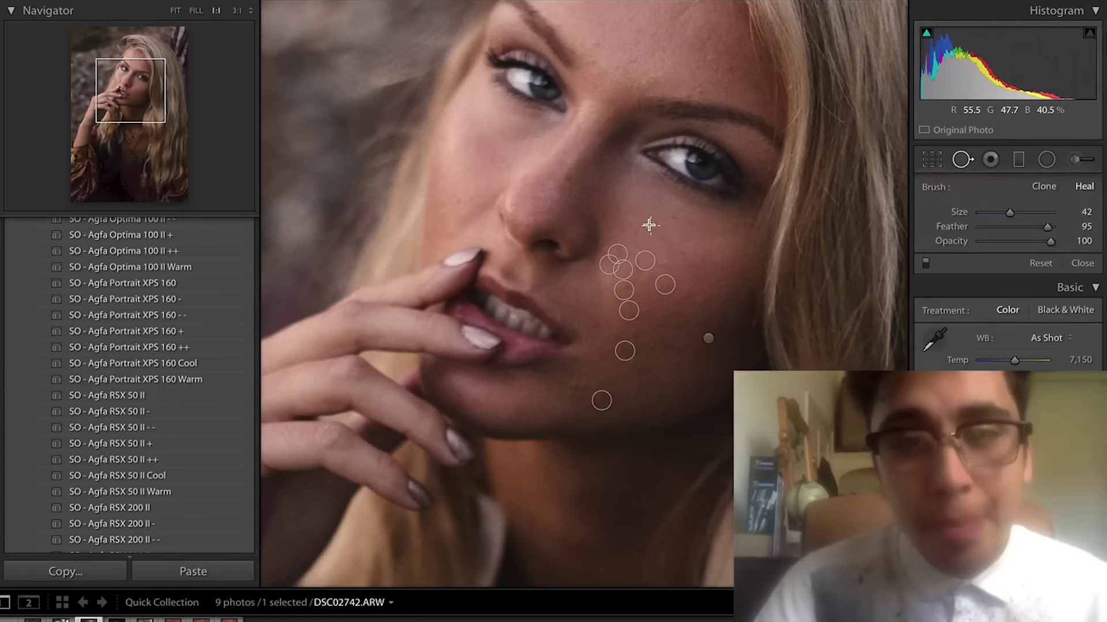
# Step: Heal the blemishes on the chin, around the corner of the mouth and above the upper lip
pyautogui.click(571, 394)
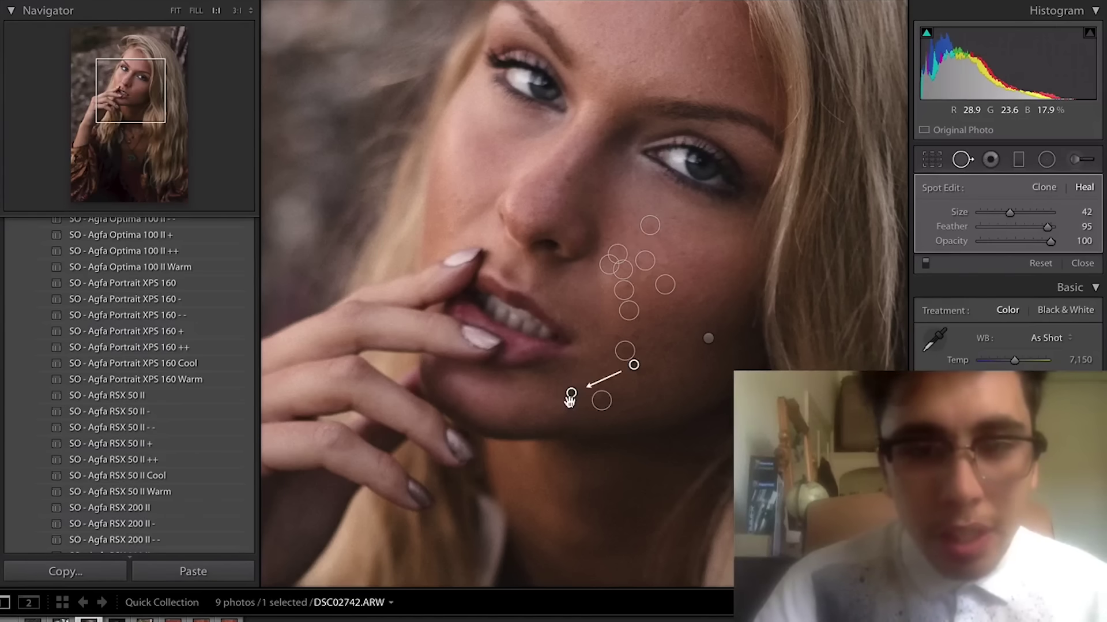
pyautogui.click(601, 348)
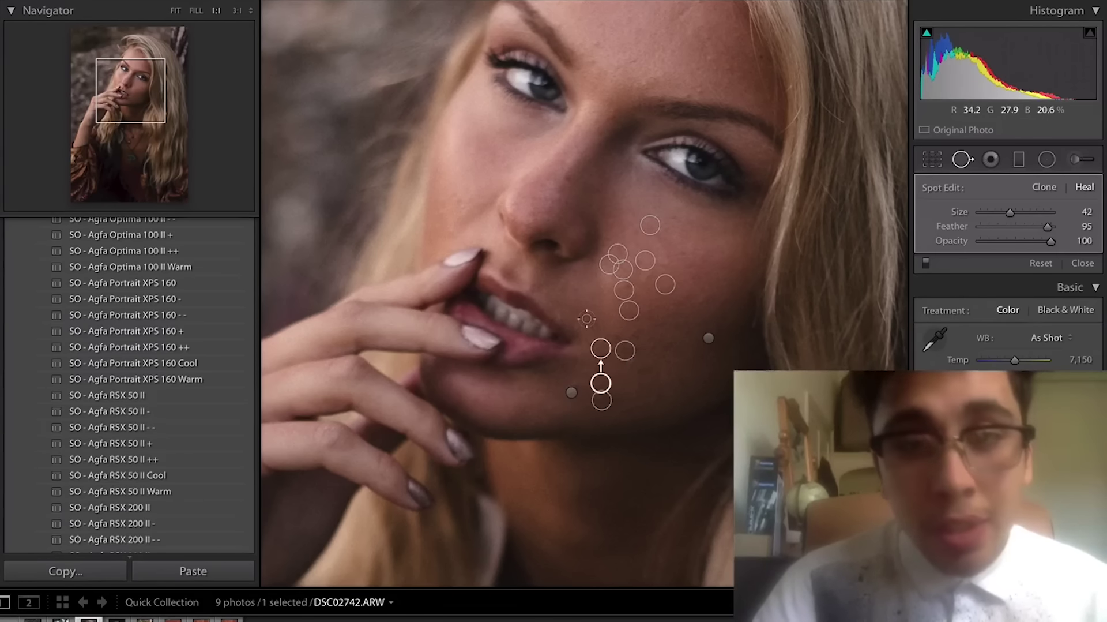
pyautogui.click(594, 329)
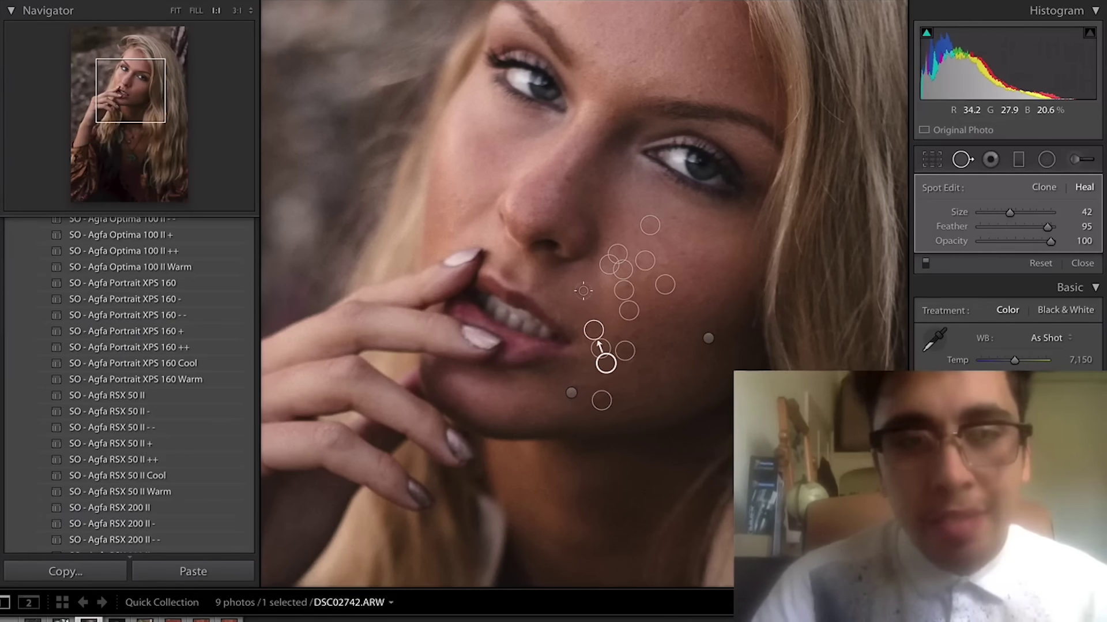
pyautogui.click(571, 287)
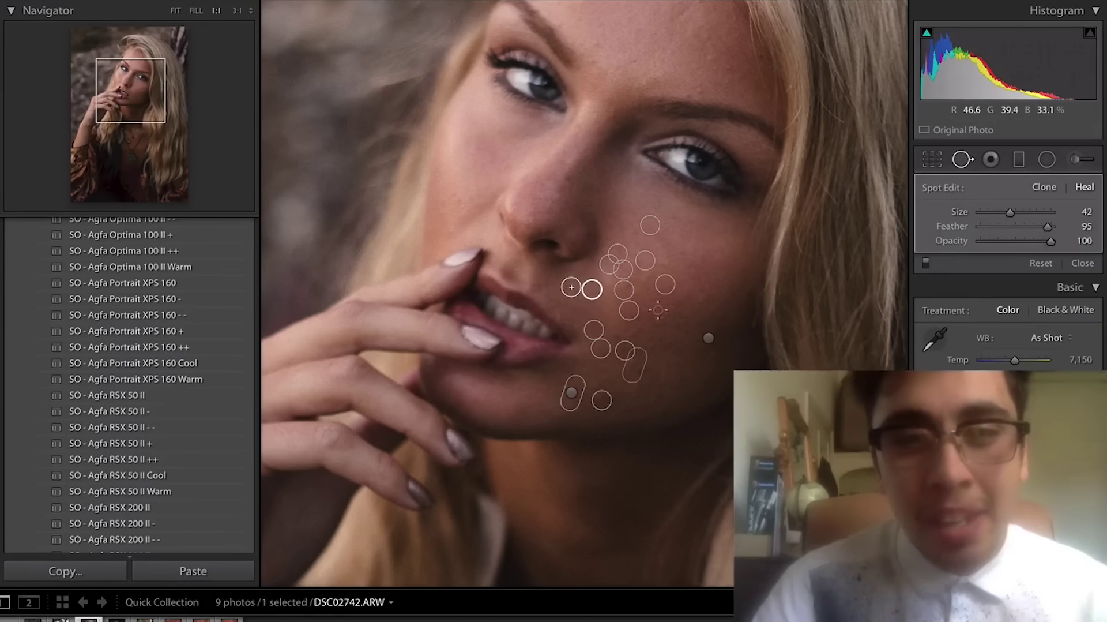
pyautogui.click(616, 335)
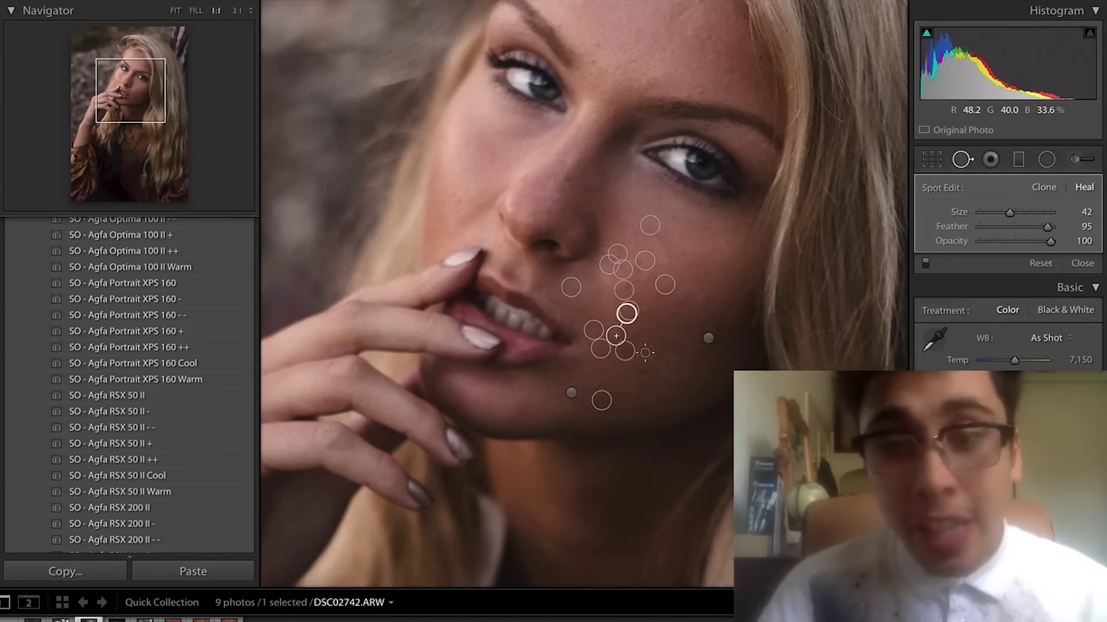
# Step: Heal the remaining blemishes across the lower and outer cheek and along the jaw beside the chin
pyautogui.click(635, 331)
pyautogui.click(646, 311)
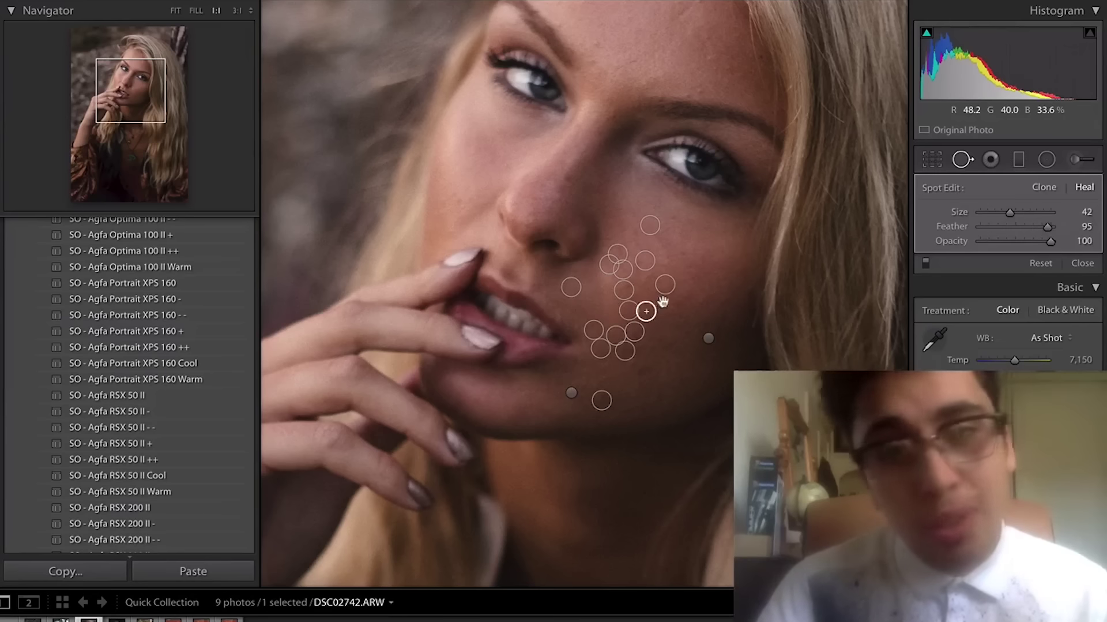
pyautogui.click(681, 300)
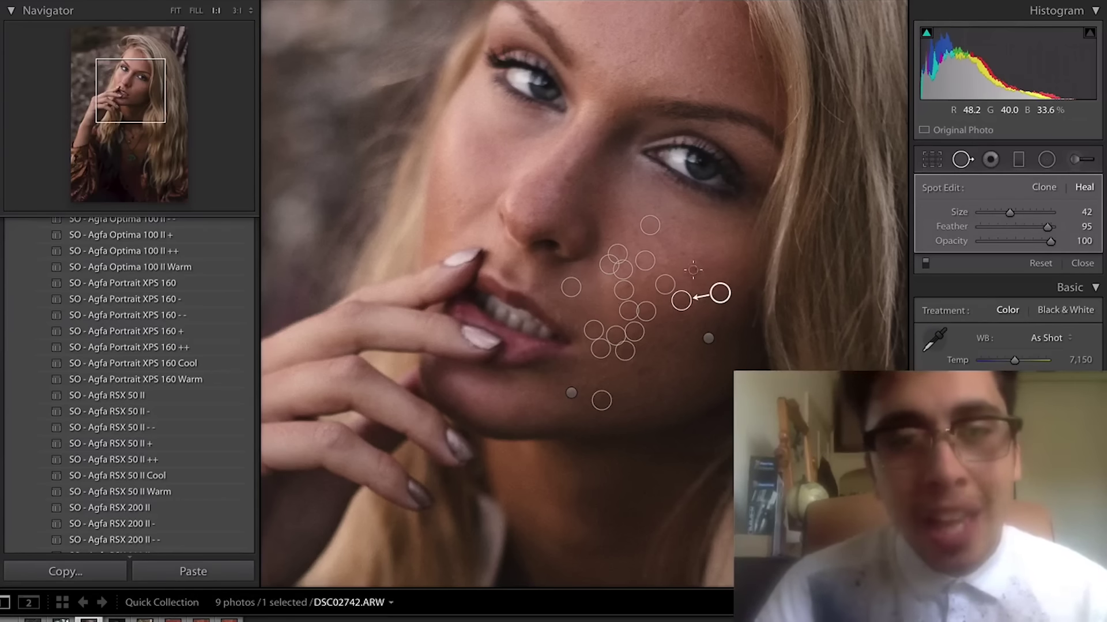
pyautogui.click(686, 251)
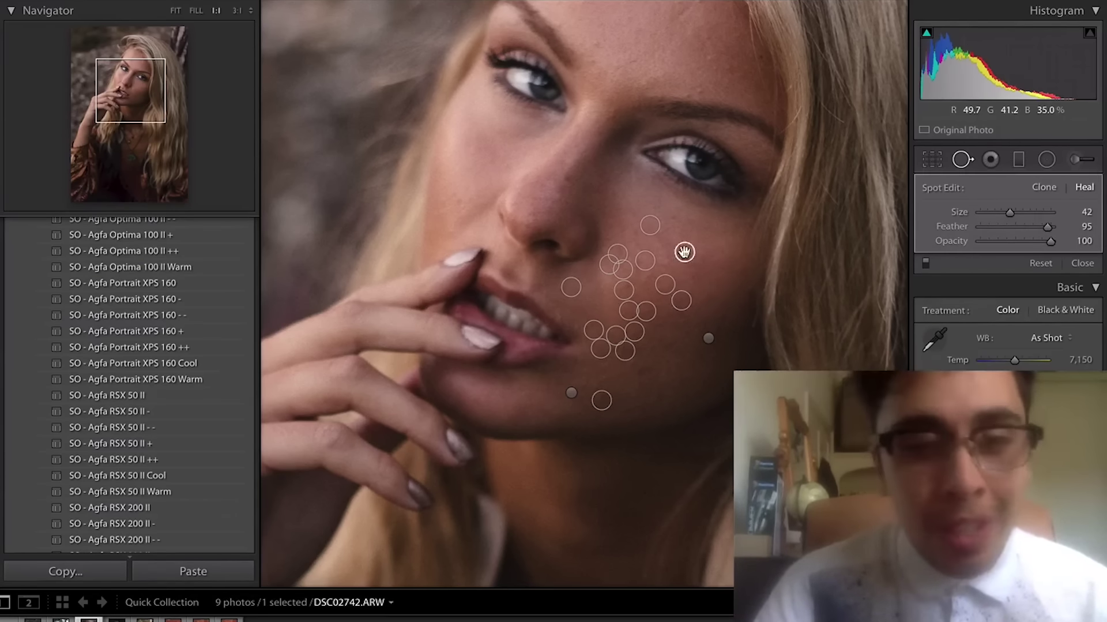
pyautogui.click(633, 365)
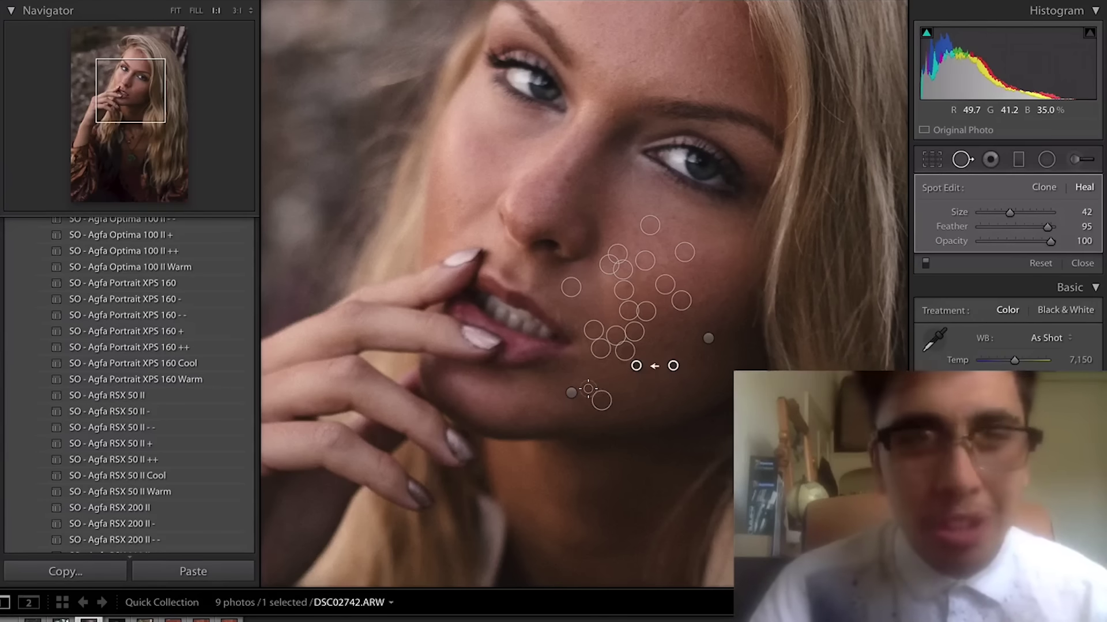
pyautogui.click(593, 387)
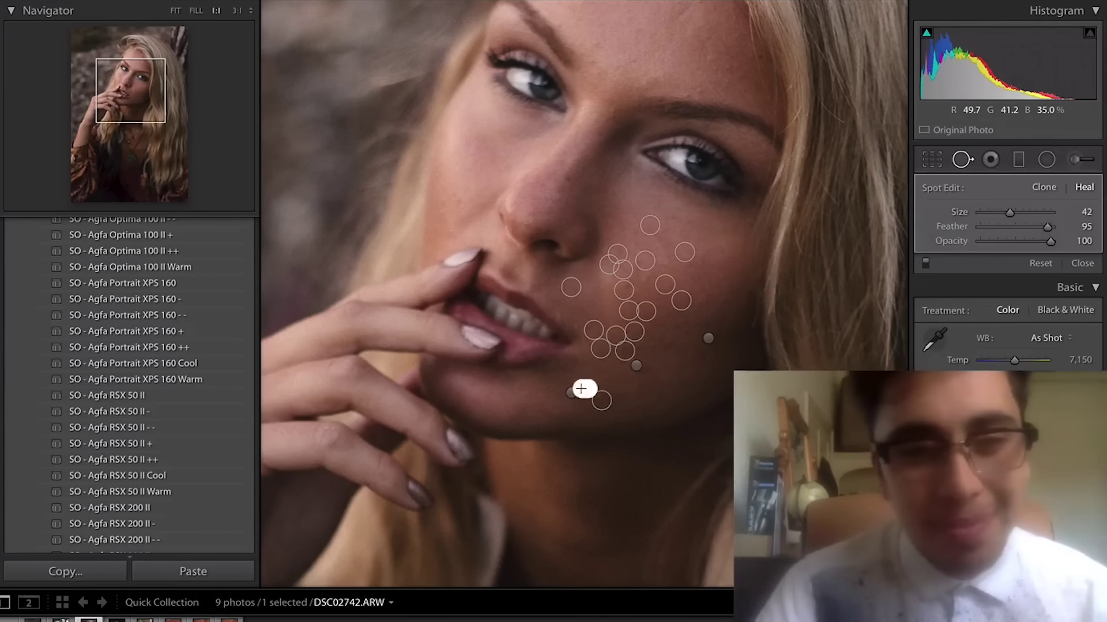
pyautogui.click(661, 341)
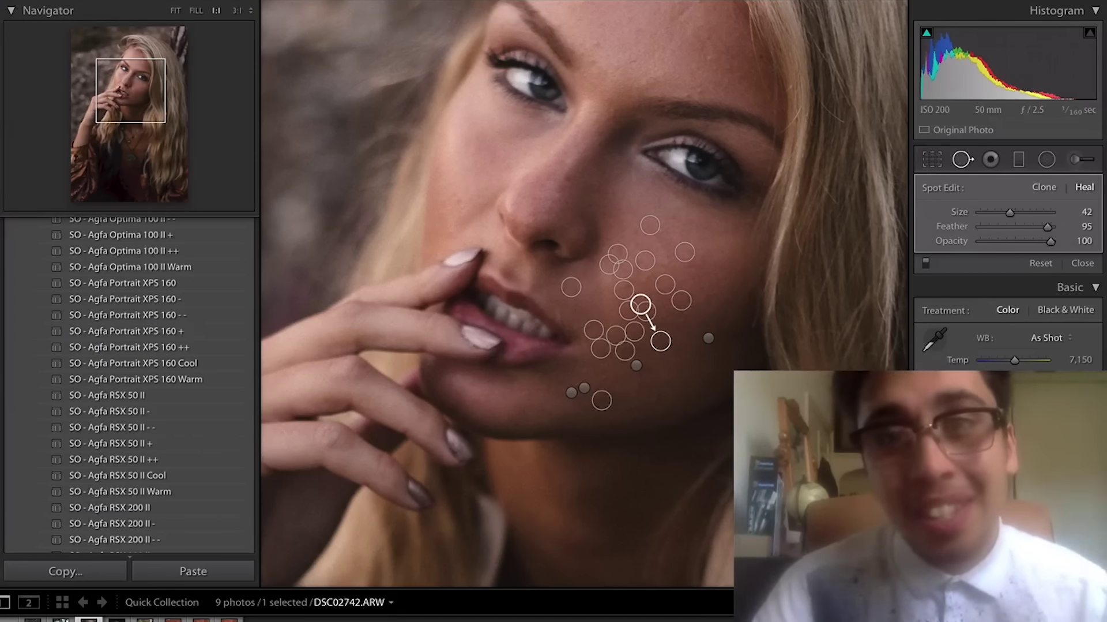
# Step: Heal the spots on the lower forehead above and between the eyebrows, using brush sizes 35 and 42
pyautogui.click(702, 90)
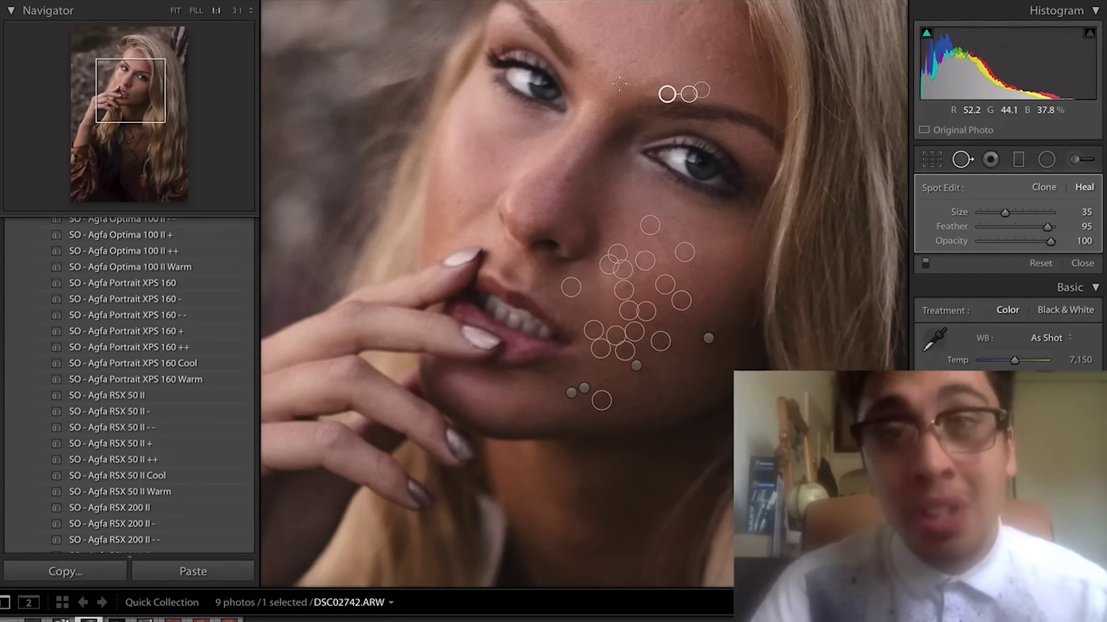
pyautogui.click(595, 63)
pyautogui.click(597, 46)
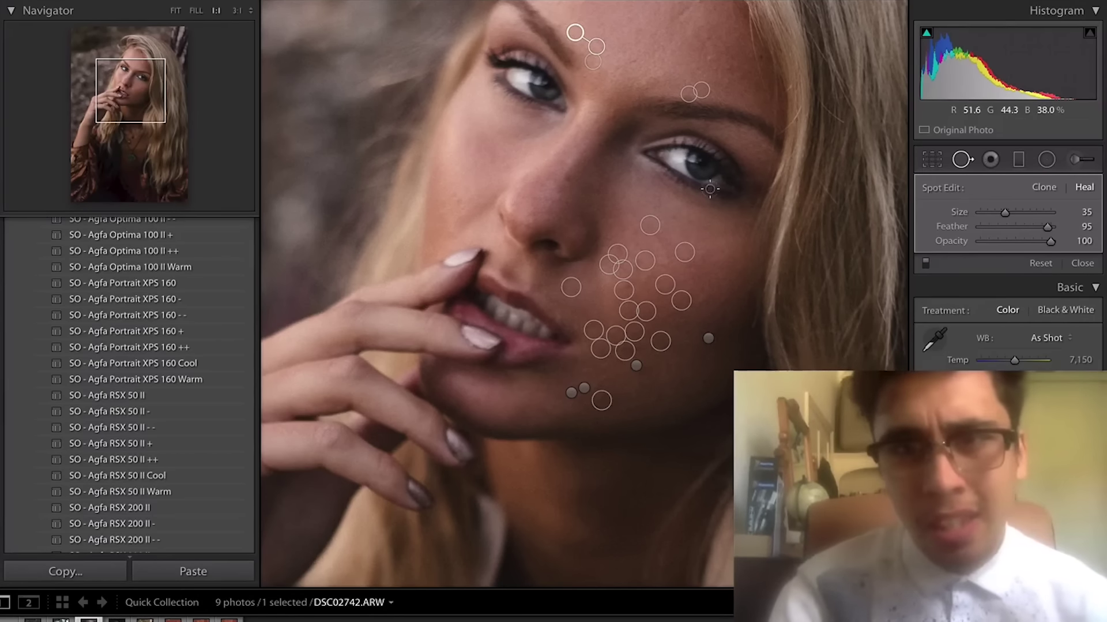
pyautogui.click(710, 54)
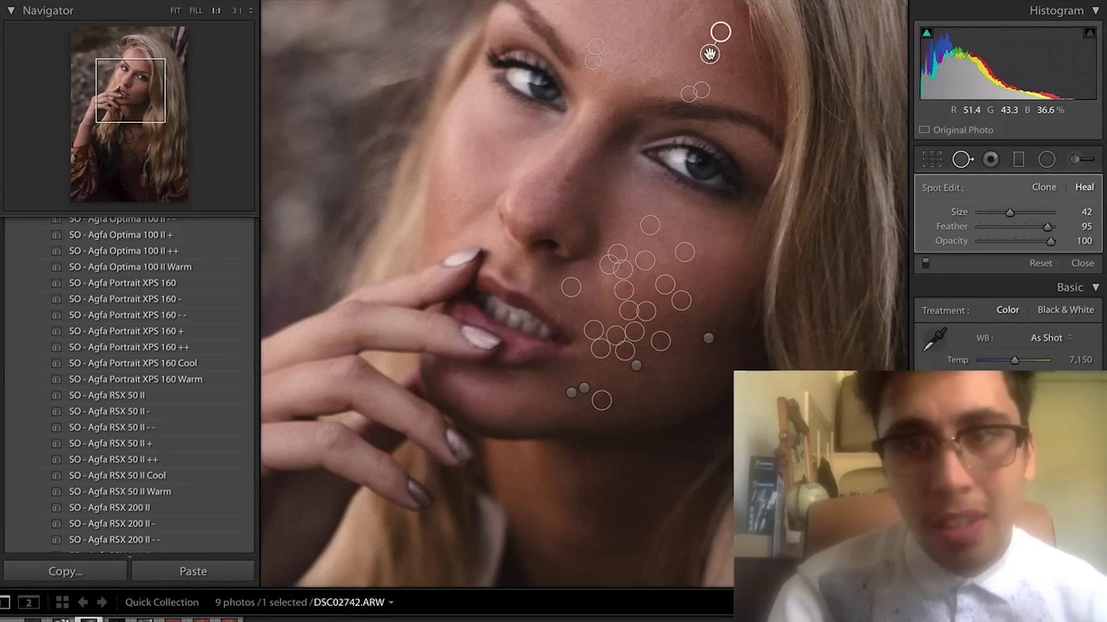
pyautogui.click(706, 40)
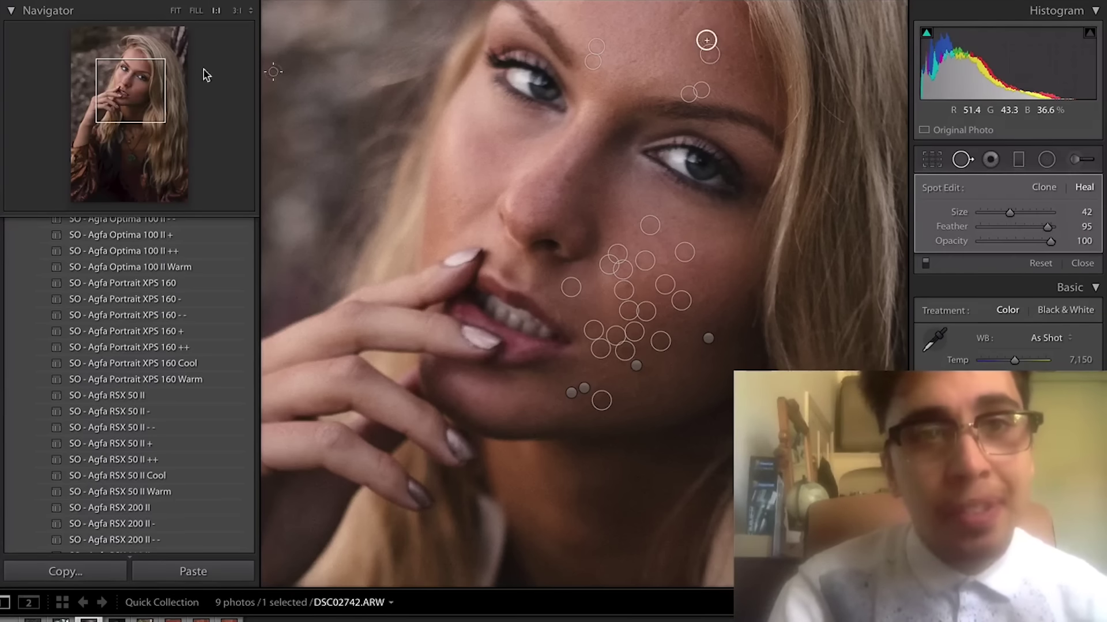
# Step: Heal the blemishes on the upper forehead and near the hairline with the size 42 brush
pyautogui.click(121, 56)
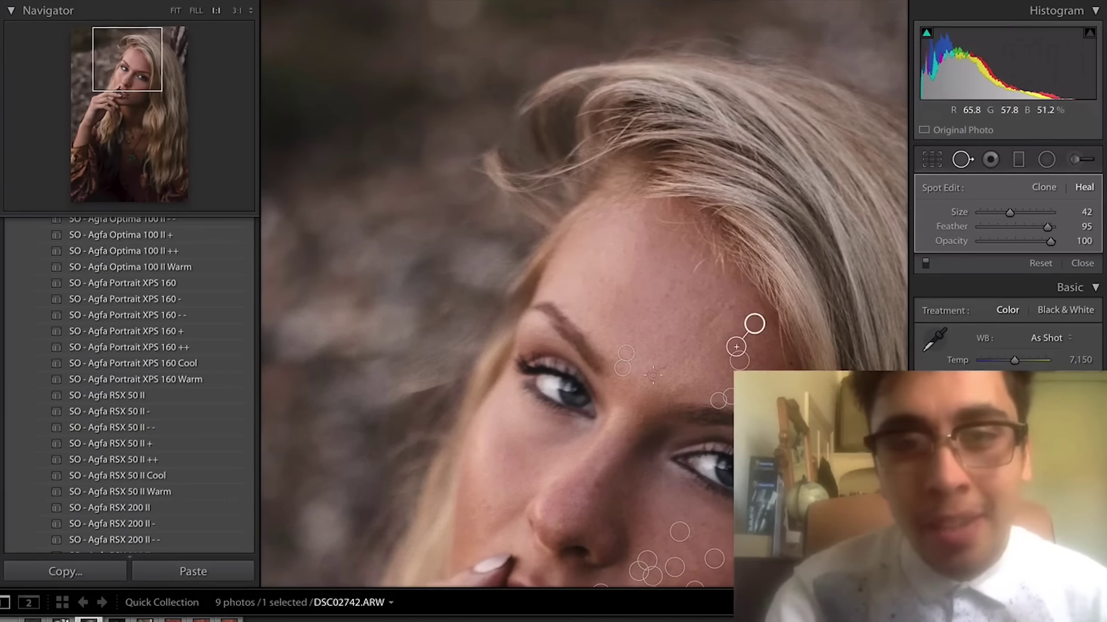
pyautogui.scroll(-1, 682, 310)
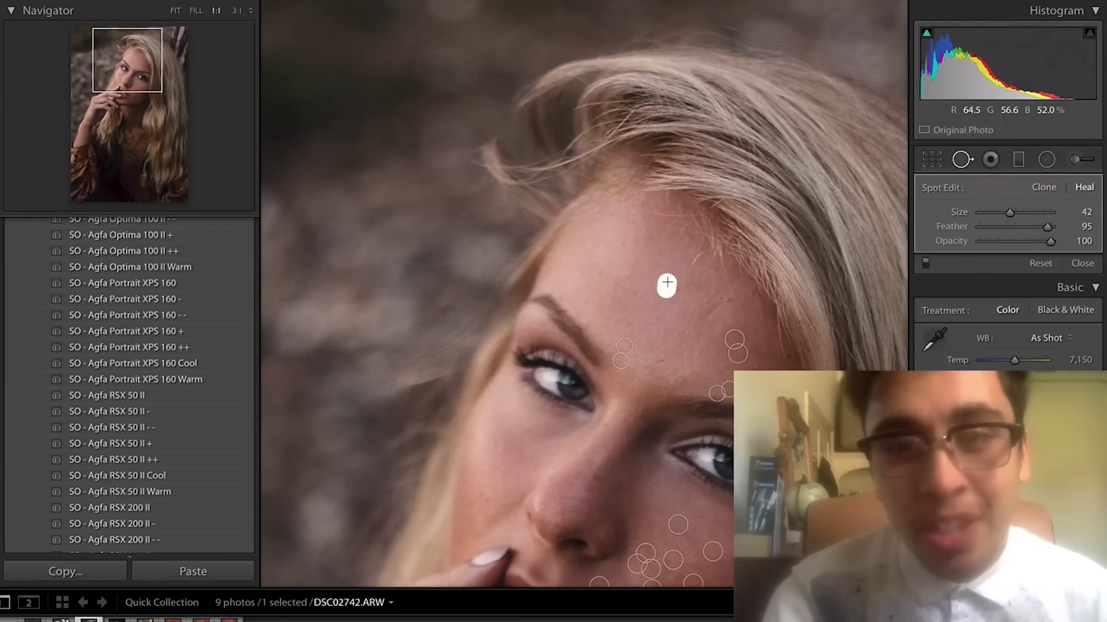
pyautogui.moveTo(678, 277); pyautogui.dragTo(679, 277)
pyautogui.click(717, 271)
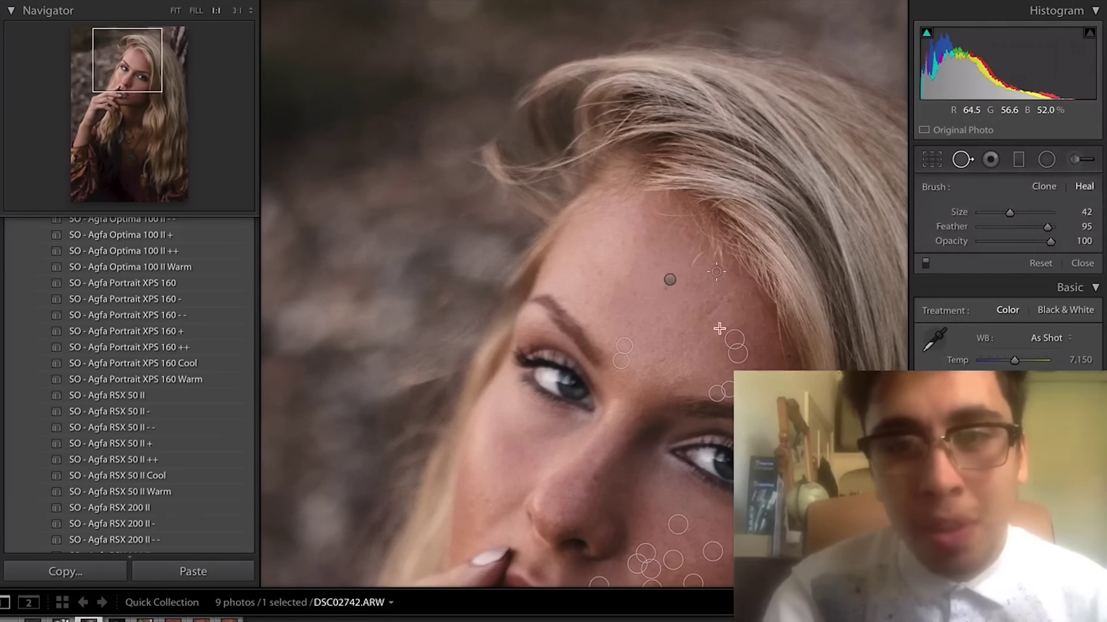
pyautogui.click(727, 299)
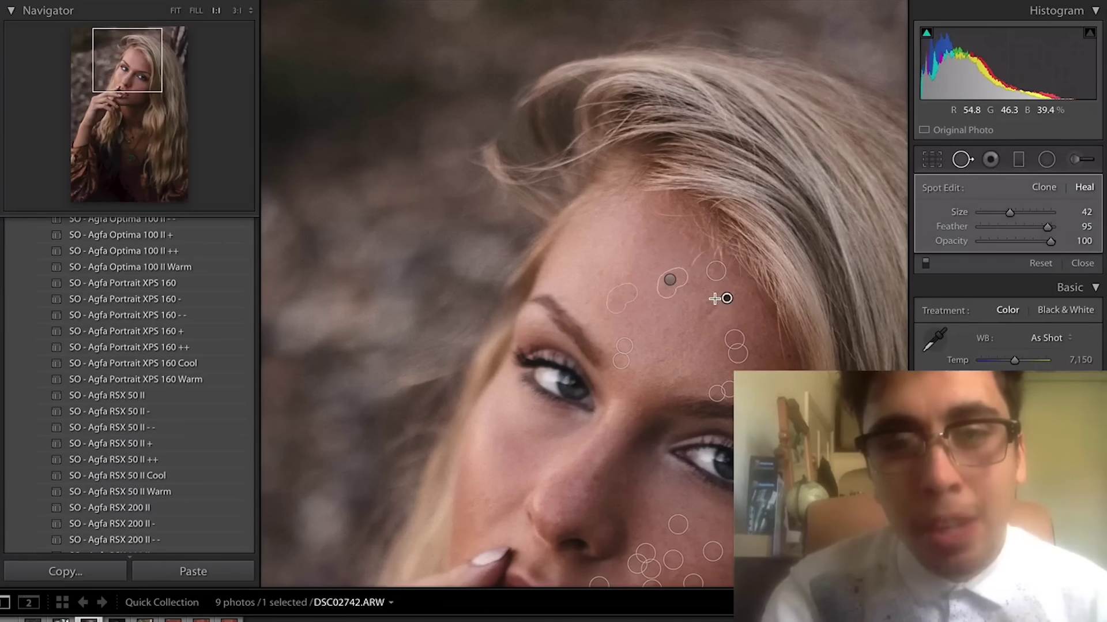
pyautogui.click(622, 242)
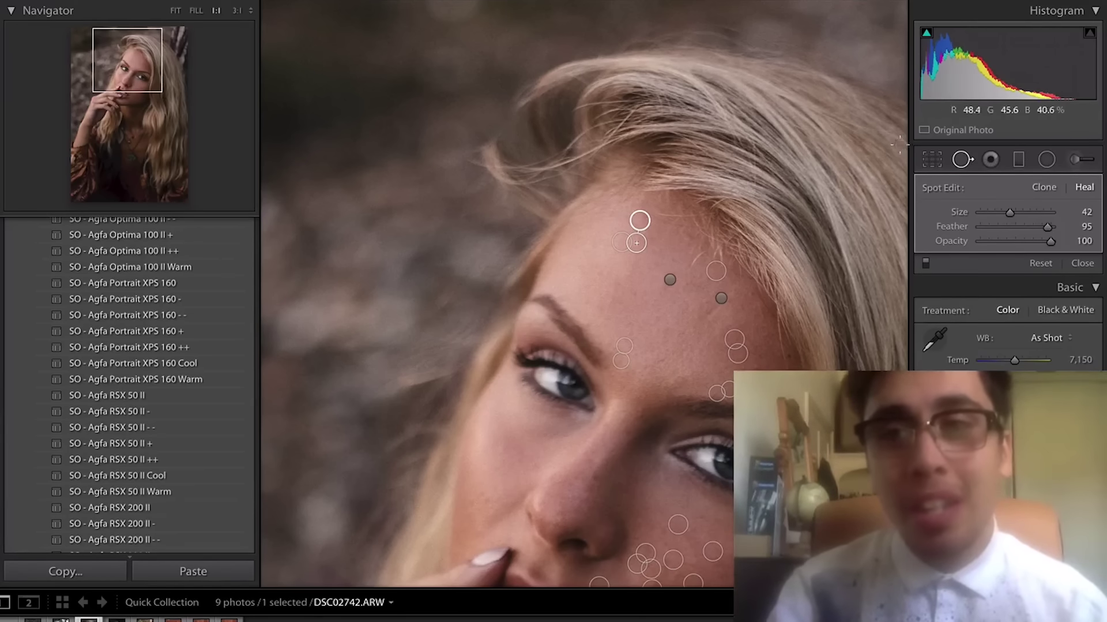
# Step: Check the retouched face without the spot overlays and heal a mark between the eyes at the bridge of the nose
pyautogui.click(962, 159)
pyautogui.scroll(-5, 655, 127)
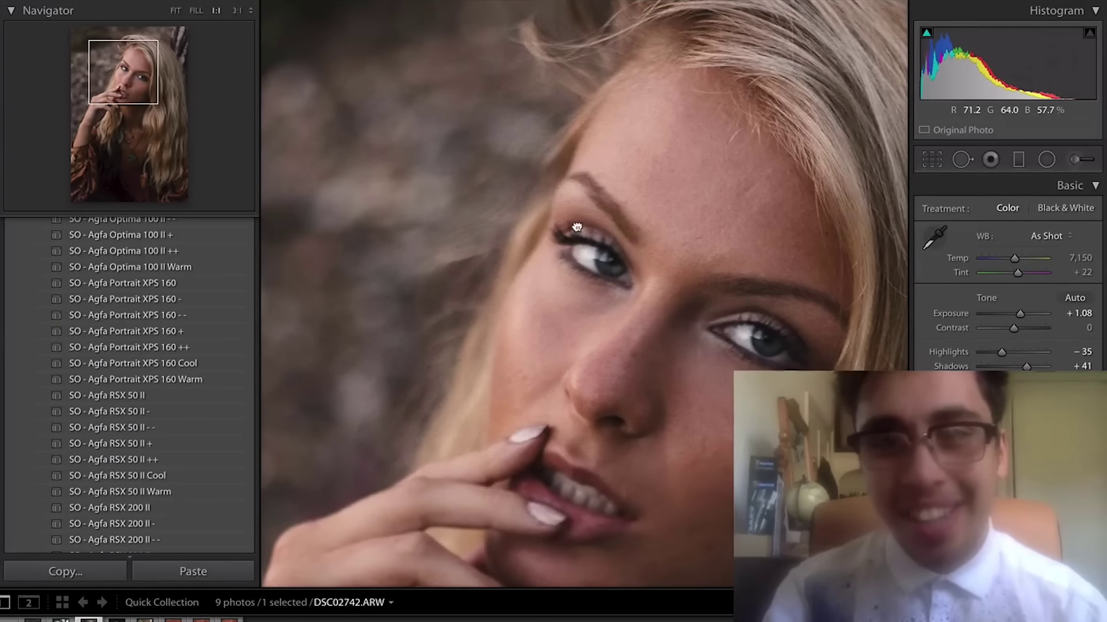
pyautogui.scroll(-3, 576, 226)
pyautogui.click(961, 161)
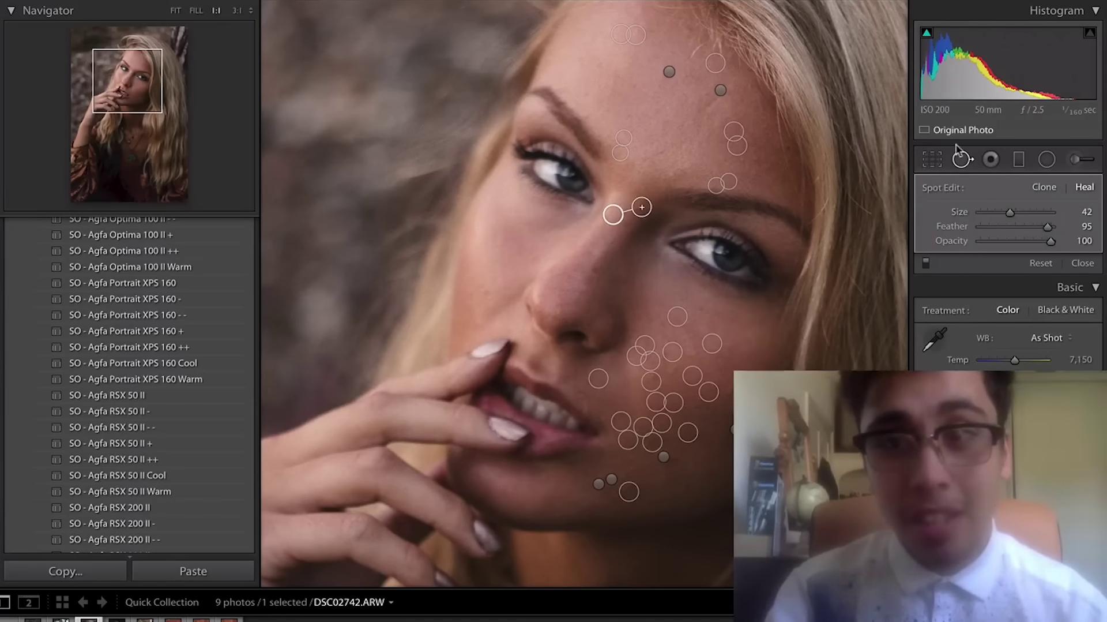
pyautogui.click(962, 160)
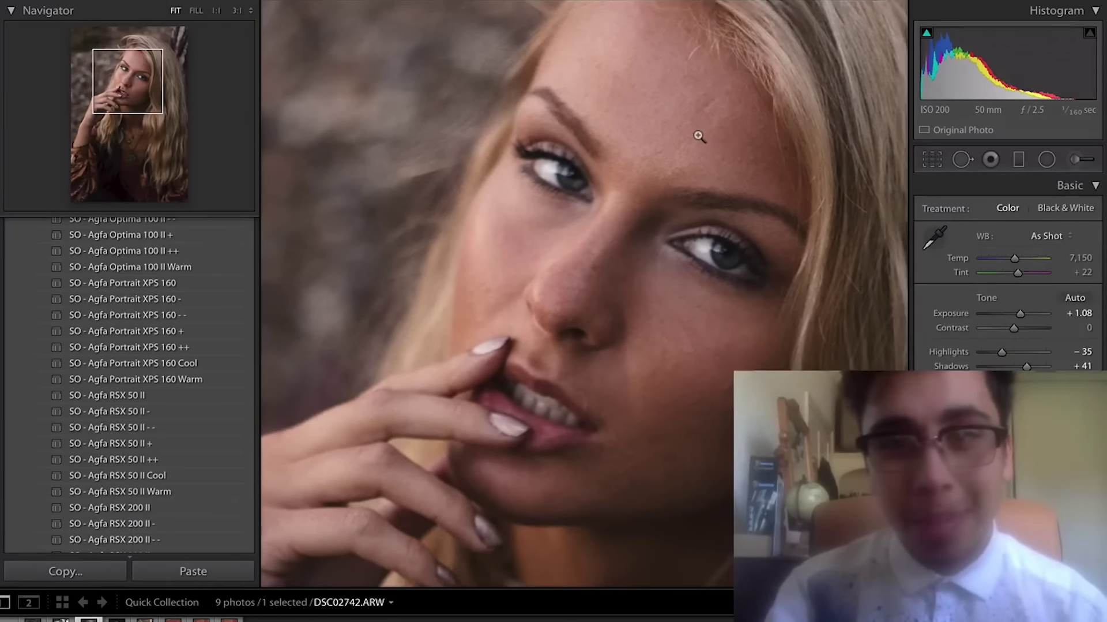
# Step: Raise the whole portrait's shadows to +64 and its exposure to +1.30
pyautogui.click(701, 135)
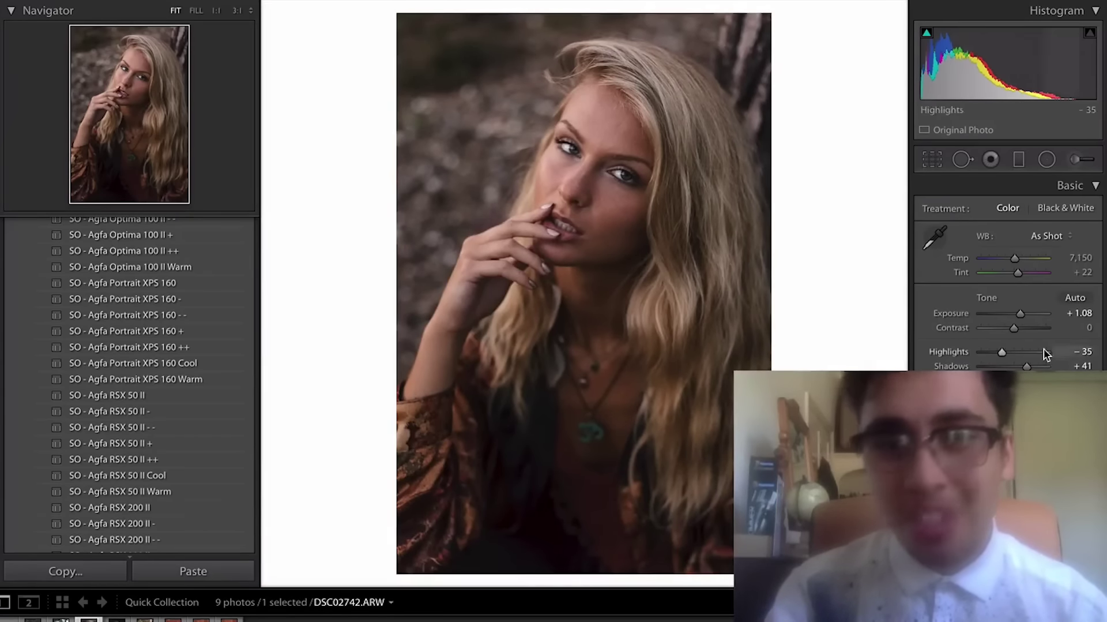
pyautogui.moveTo(1027, 365); pyautogui.dragTo(1034, 367)
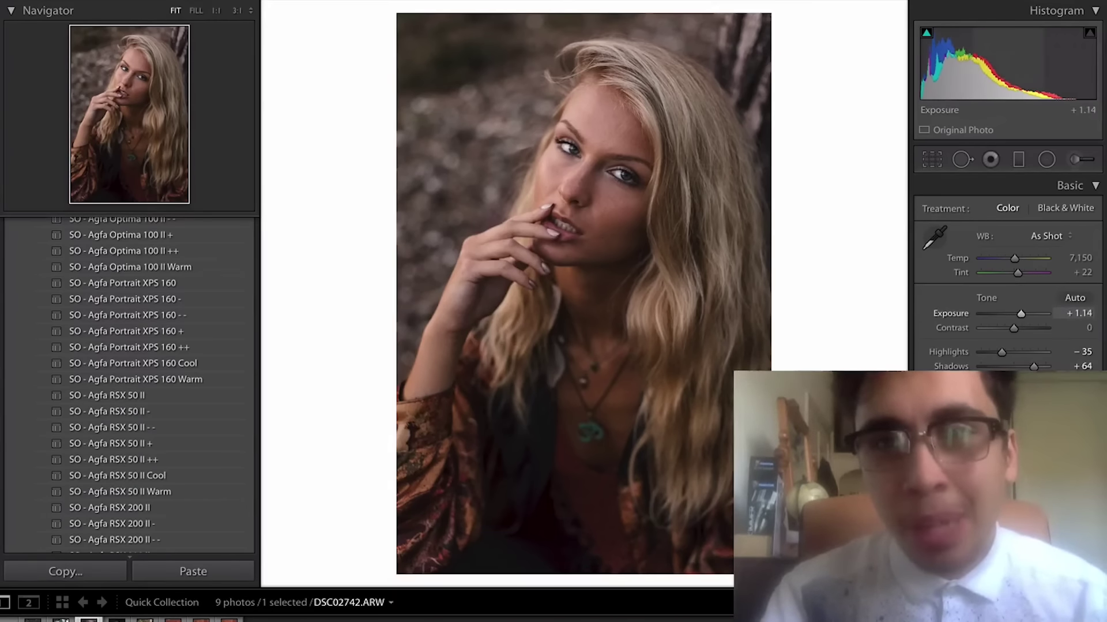
pyautogui.moveTo(1007, 64); pyautogui.dragTo(1017, 63)
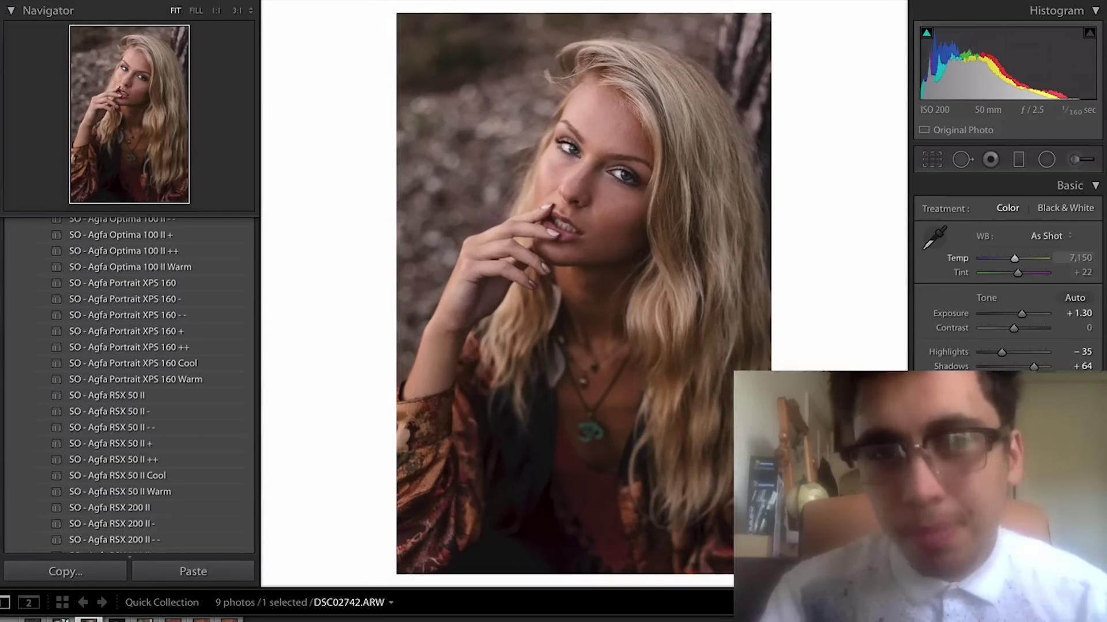
# Step: Cool the whole portrait's temperature to 6,010 and brighten the irises with an Iris Enhance adjustment brush at exposure 0.35
pyautogui.moveTo(1014, 258); pyautogui.dragTo(1011, 258)
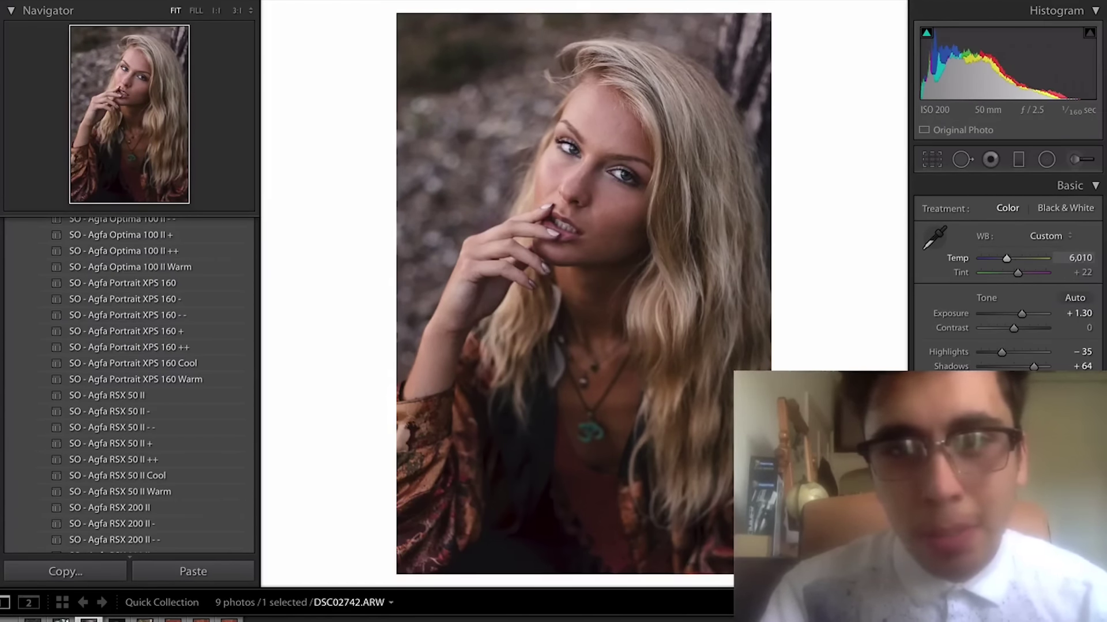
pyautogui.click(616, 182)
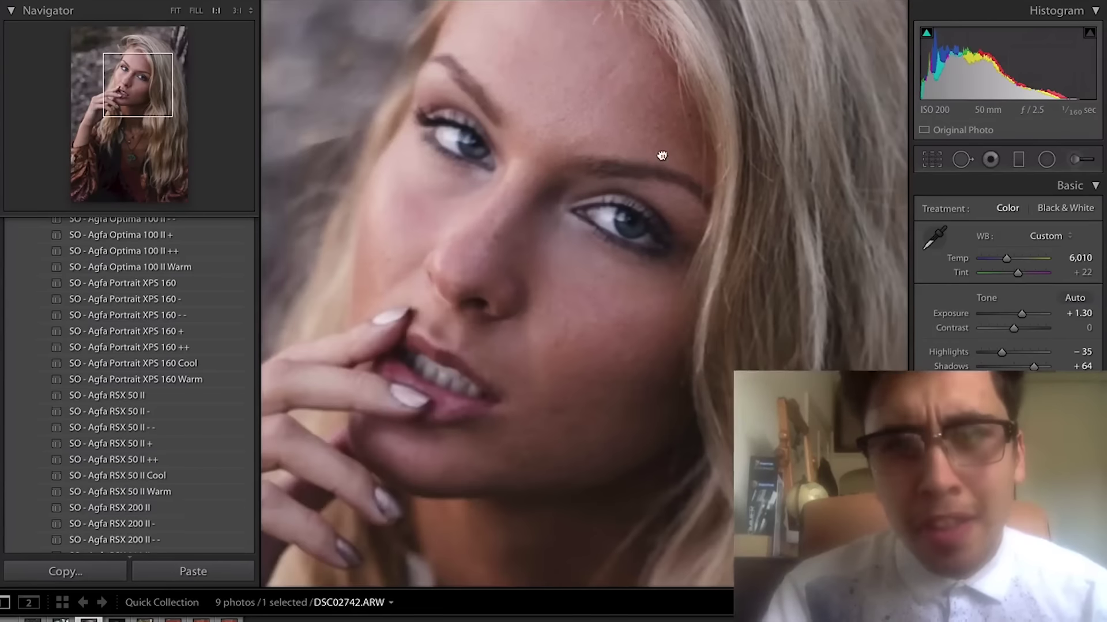
pyautogui.moveTo(662, 155); pyautogui.dragTo(724, 164)
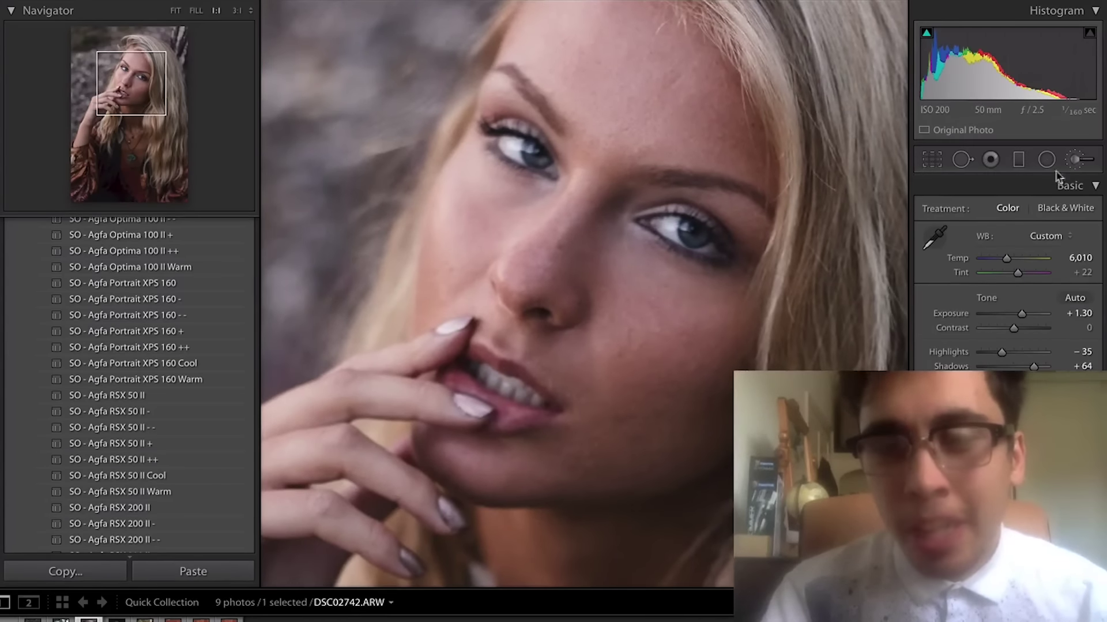
pyautogui.click(1075, 158)
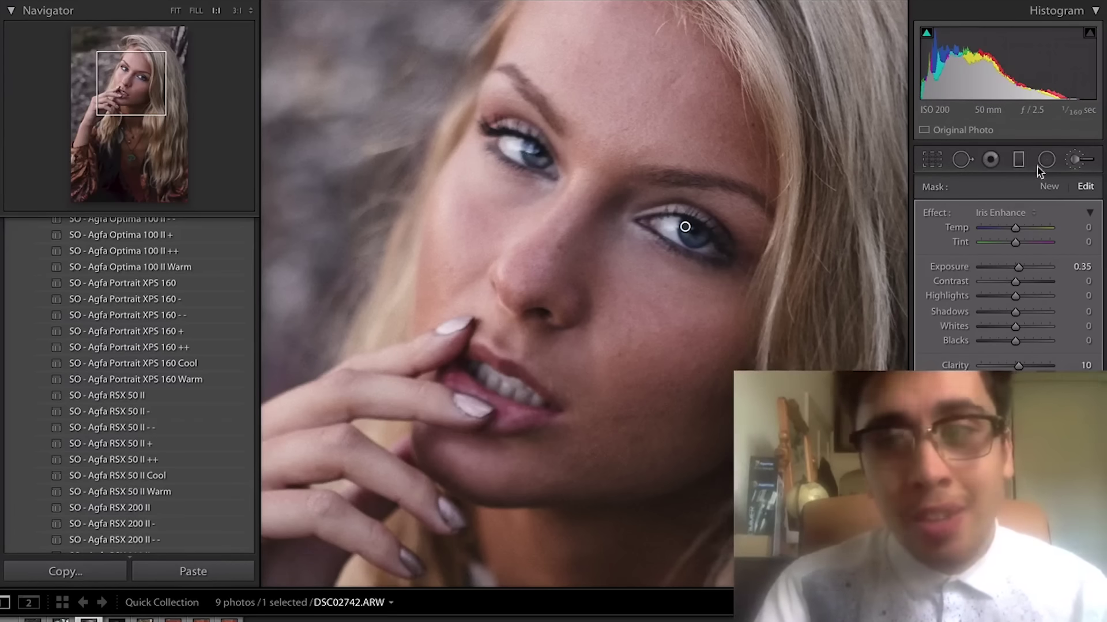
pyautogui.click(1076, 160)
pyautogui.click(727, 137)
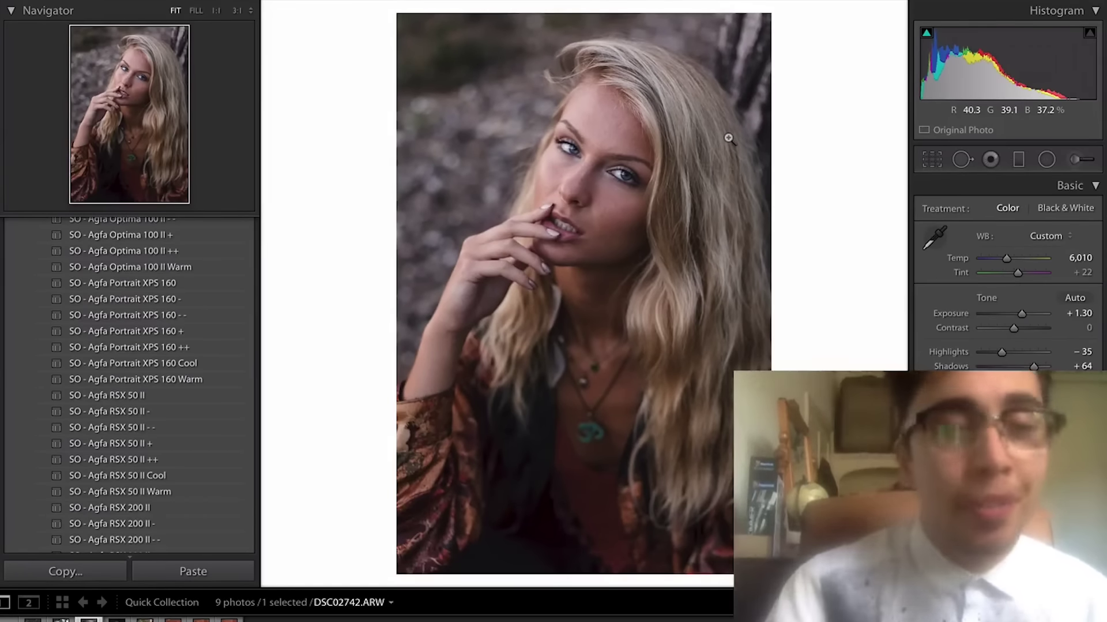
# Step: Apply the SO - Agfa Portrait XPS 160 Warm preset to the next portrait, DSC02804.ARW, and raise its exposure to +1.64
pyautogui.press('Right')
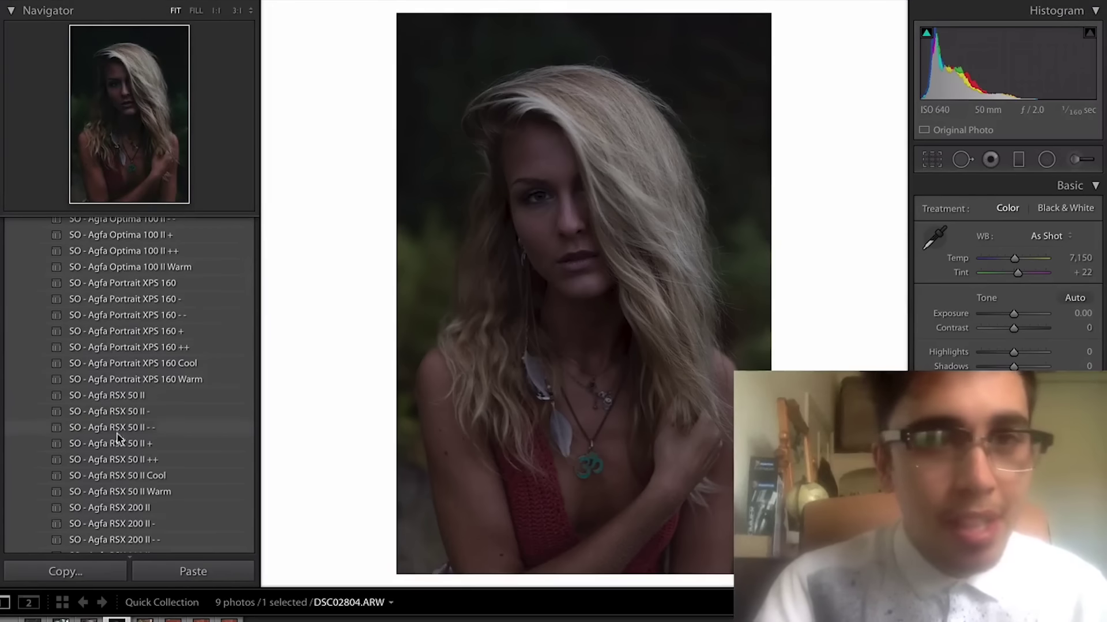
pyautogui.click(123, 374)
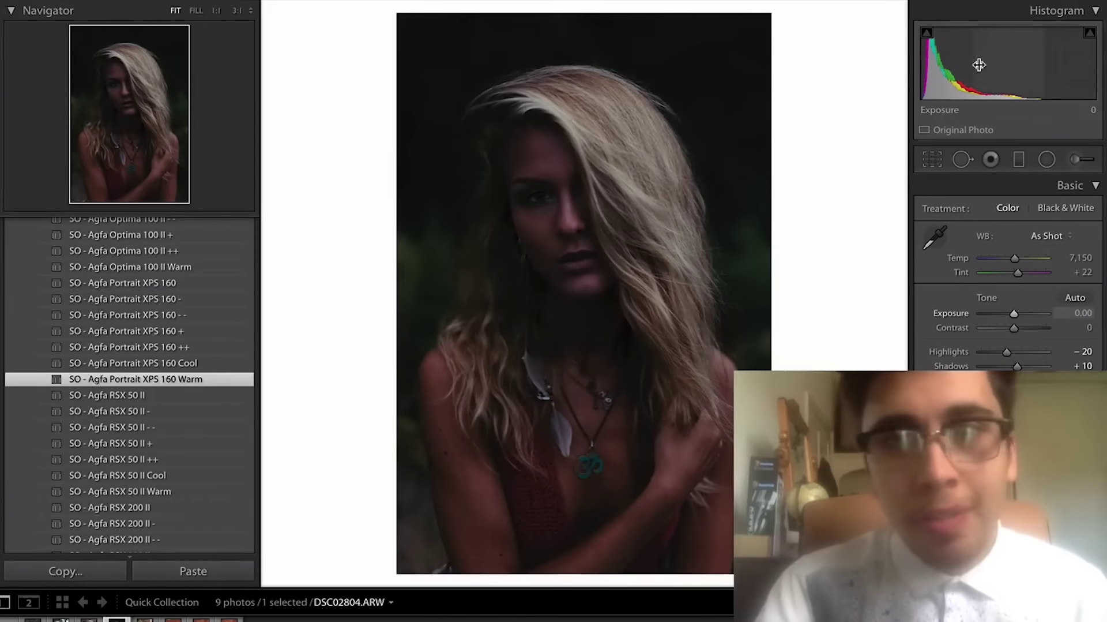
pyautogui.moveTo(1003, 63); pyautogui.dragTo(1050, 64)
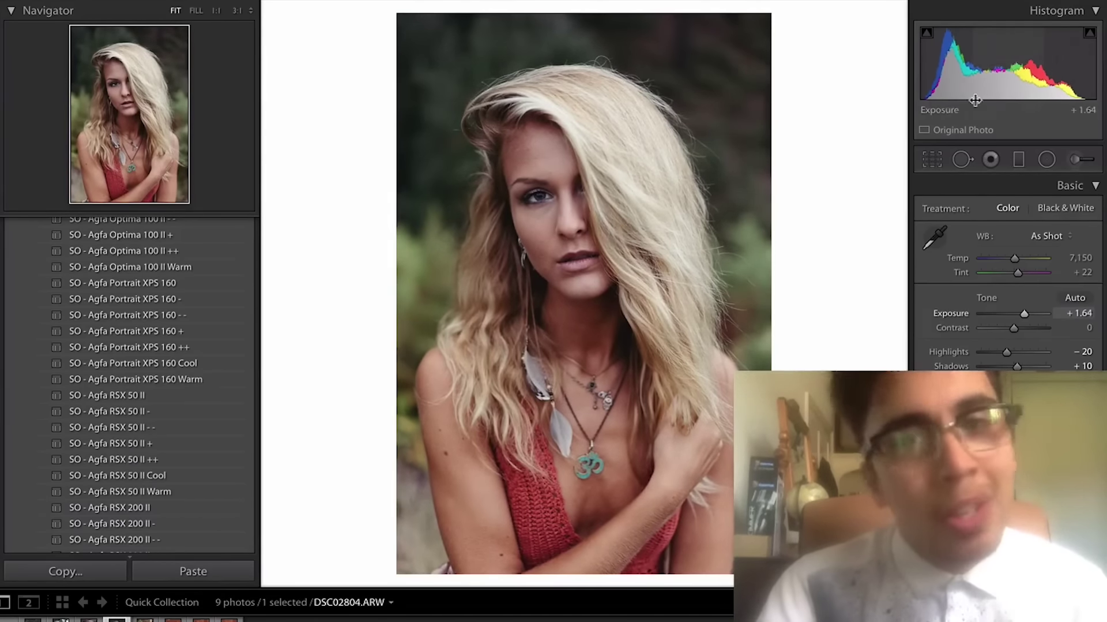
# Step: Check the face up close and lower the portrait's shadows to -7 and its contrast to -2
pyautogui.click(542, 199)
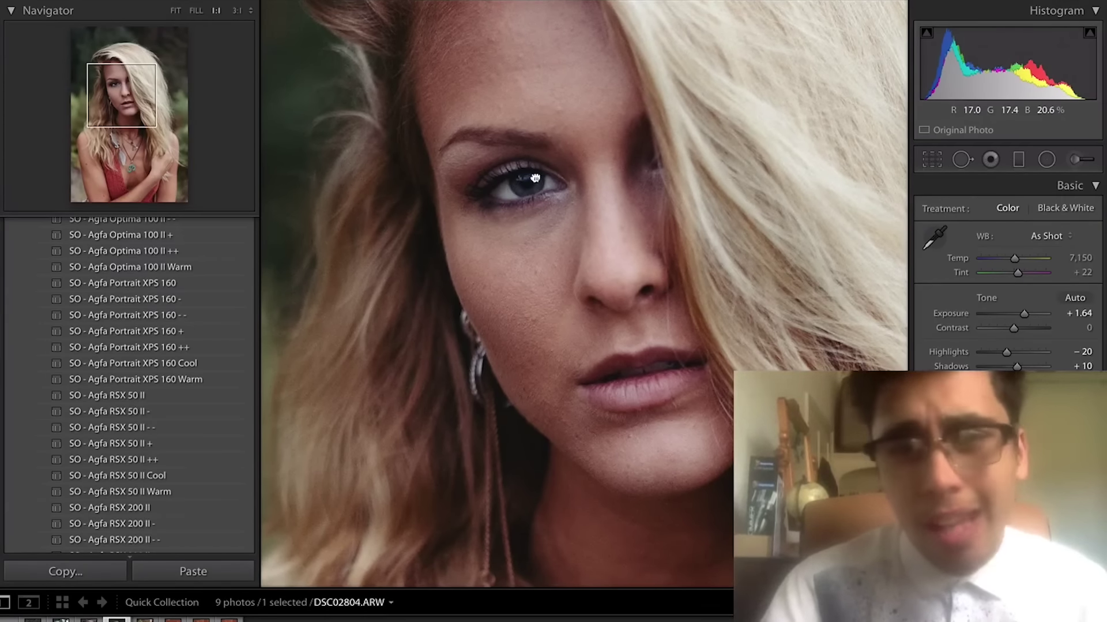
pyautogui.click(561, 171)
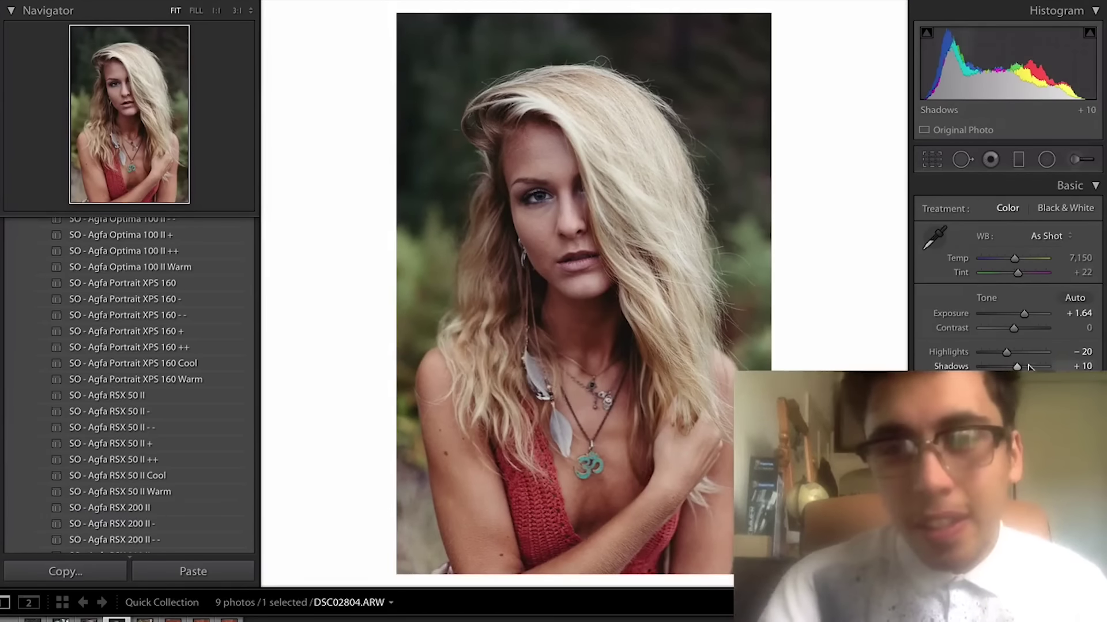
pyautogui.moveTo(1017, 366)
pyautogui.mouseDown()
pyautogui.moveTo(1030, 367)
pyautogui.moveTo(1013, 367)
pyautogui.mouseUp()
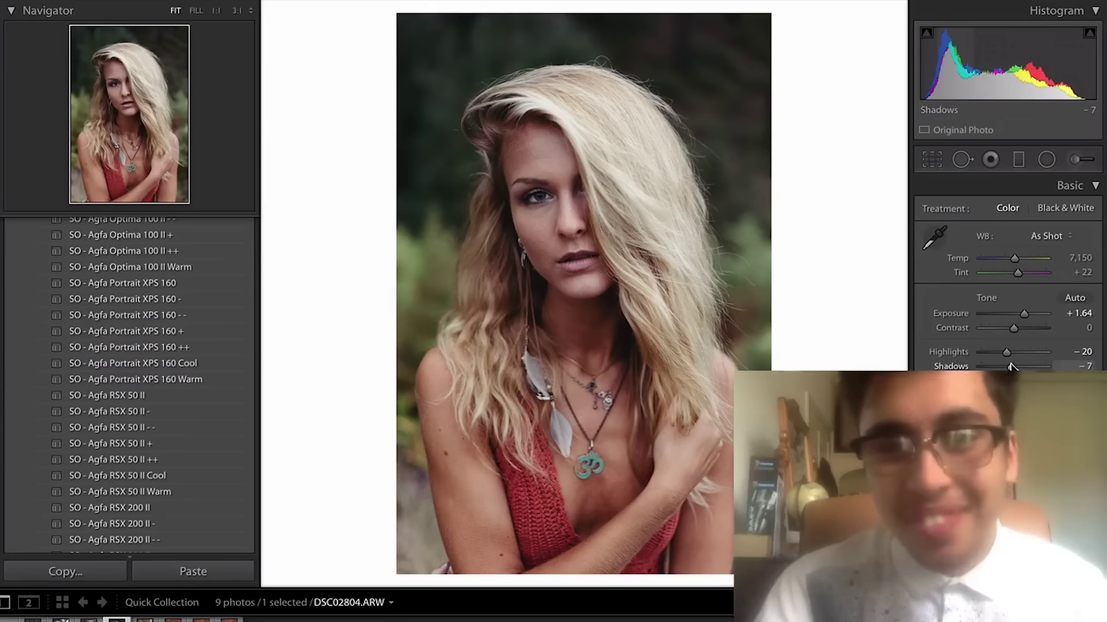
pyautogui.moveTo(1014, 327); pyautogui.dragTo(1012, 325)
pyautogui.scroll(-4, 1009, 288)
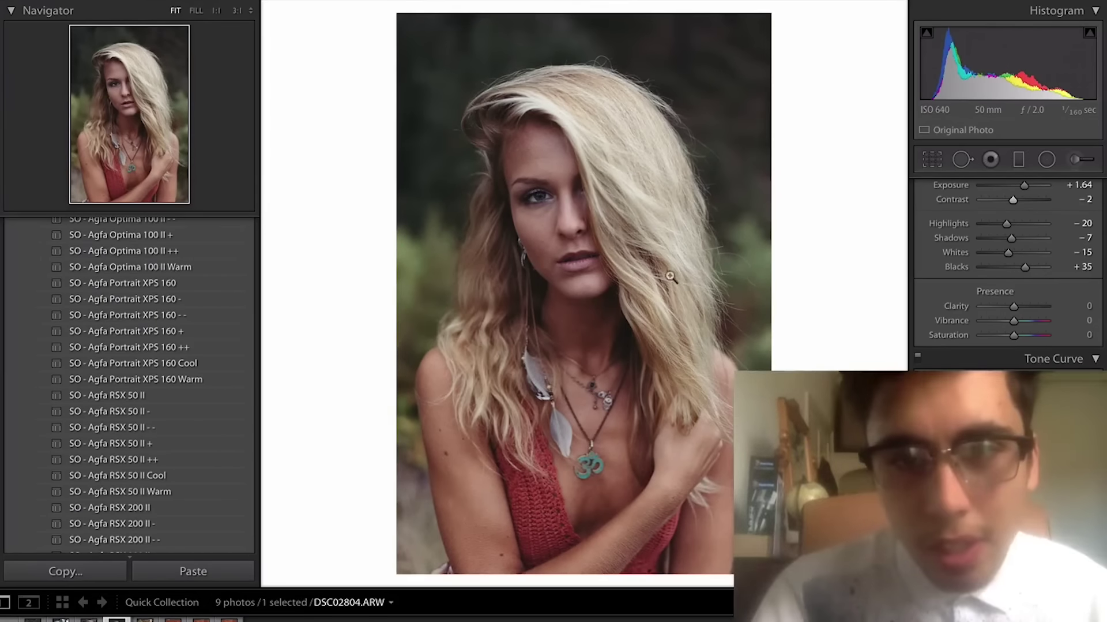
# Step: Brush an Iris Enhance adjustment with exposure 0.35 and clarity 10 over the iris of the visible eye
pyautogui.click(543, 181)
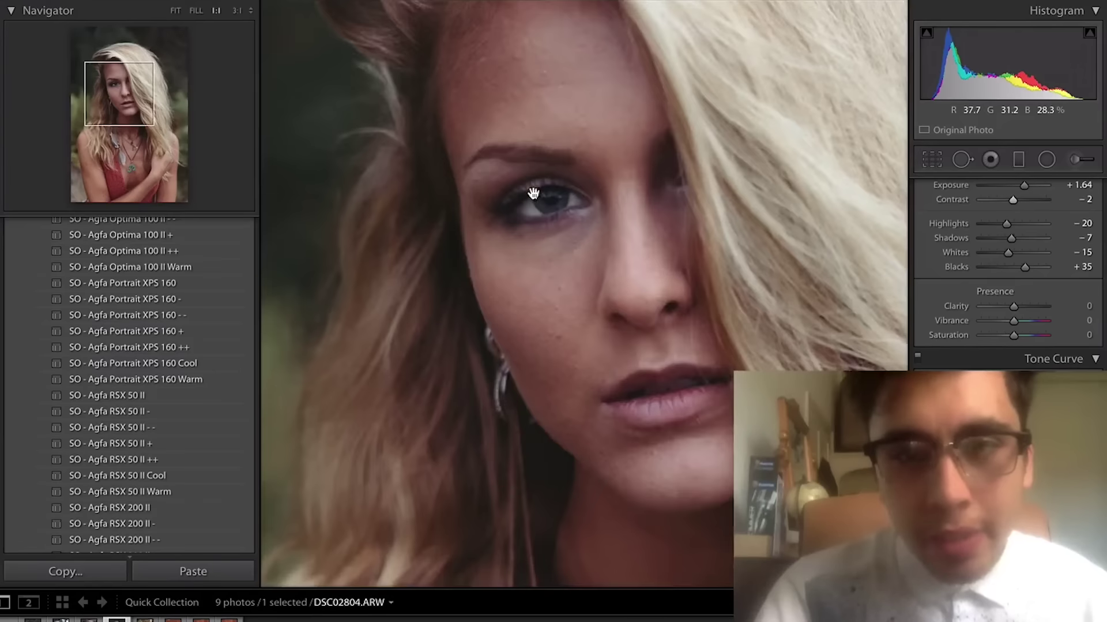
pyautogui.click(1091, 165)
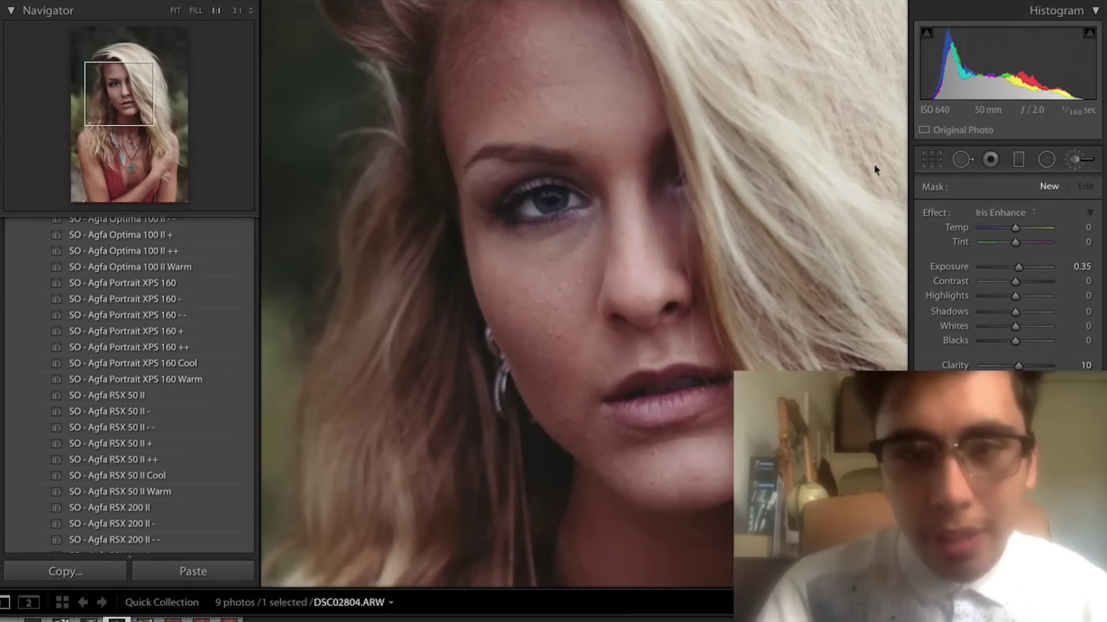
pyautogui.click(539, 200)
pyautogui.press('k')
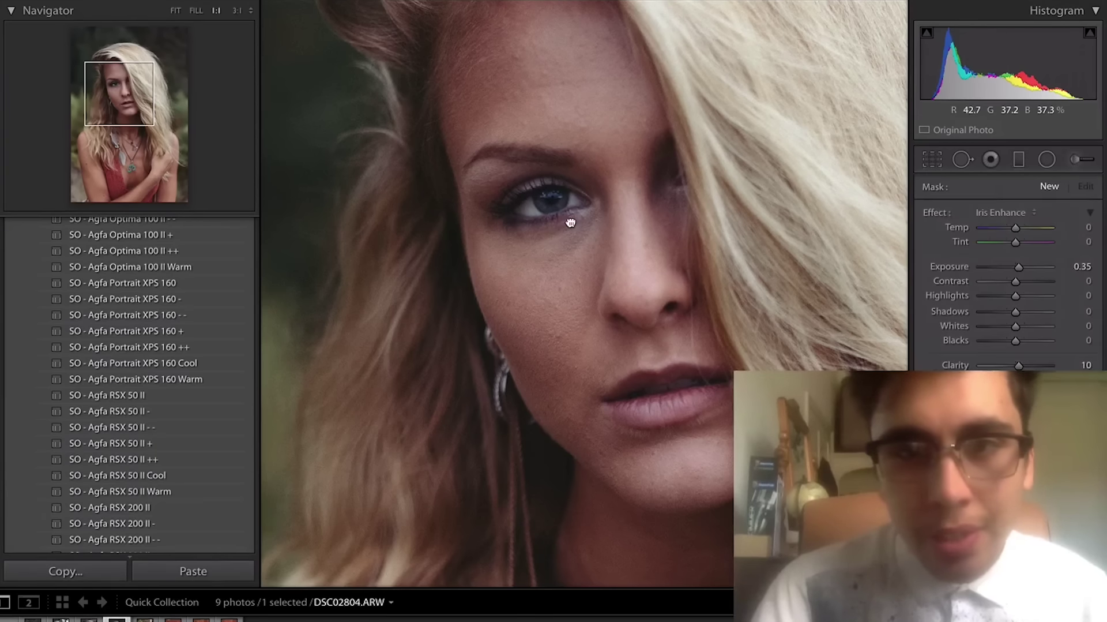
pyautogui.click(567, 222)
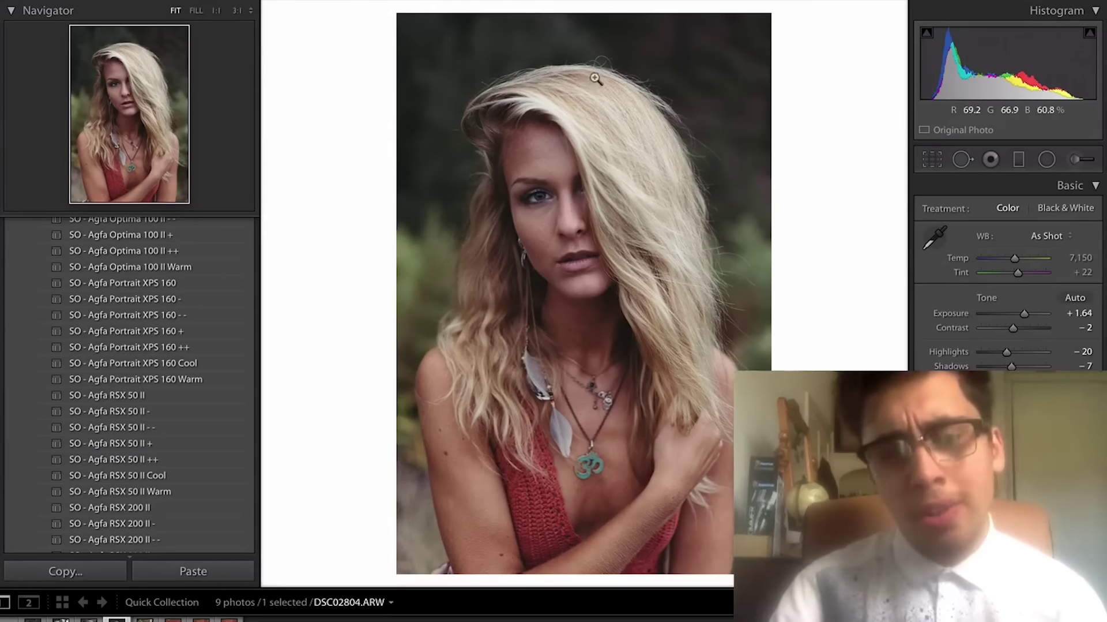
# Step: Raise the exposure of the eye's Iris Enhance adjustment to 0.85, check the whole portrait, and undo the last change
pyautogui.click(525, 207)
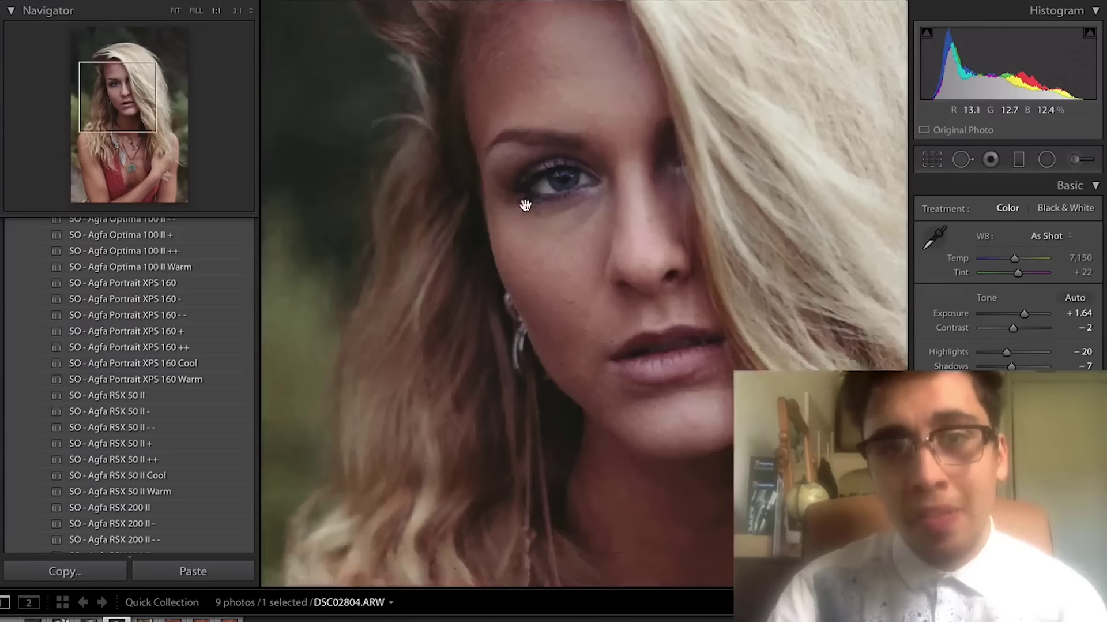
pyautogui.press('k')
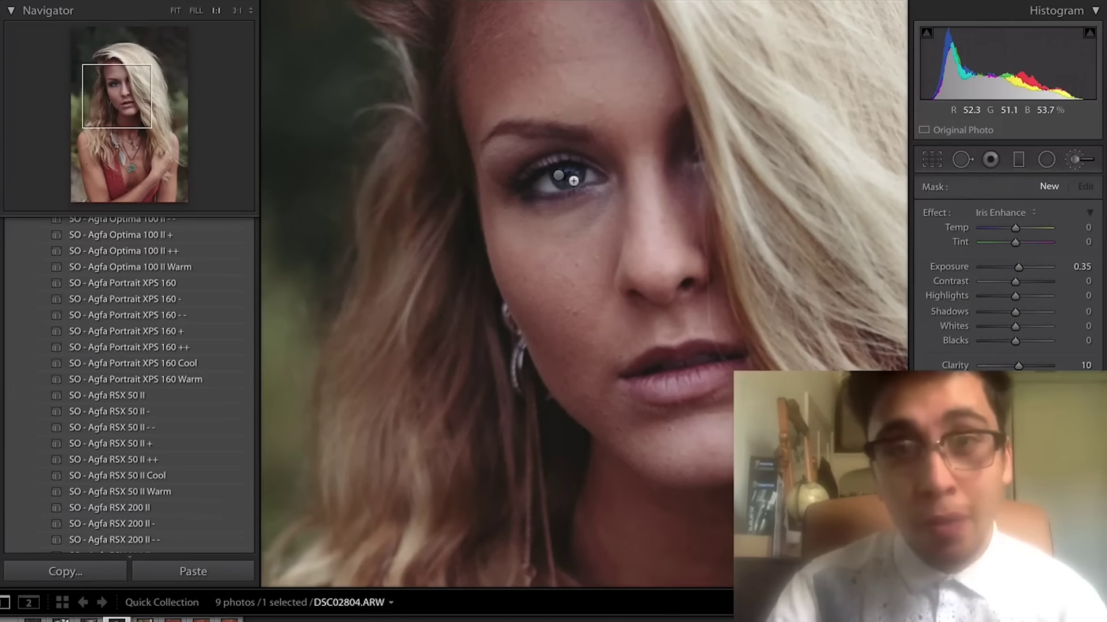
pyautogui.click(558, 174)
pyautogui.click(1082, 267)
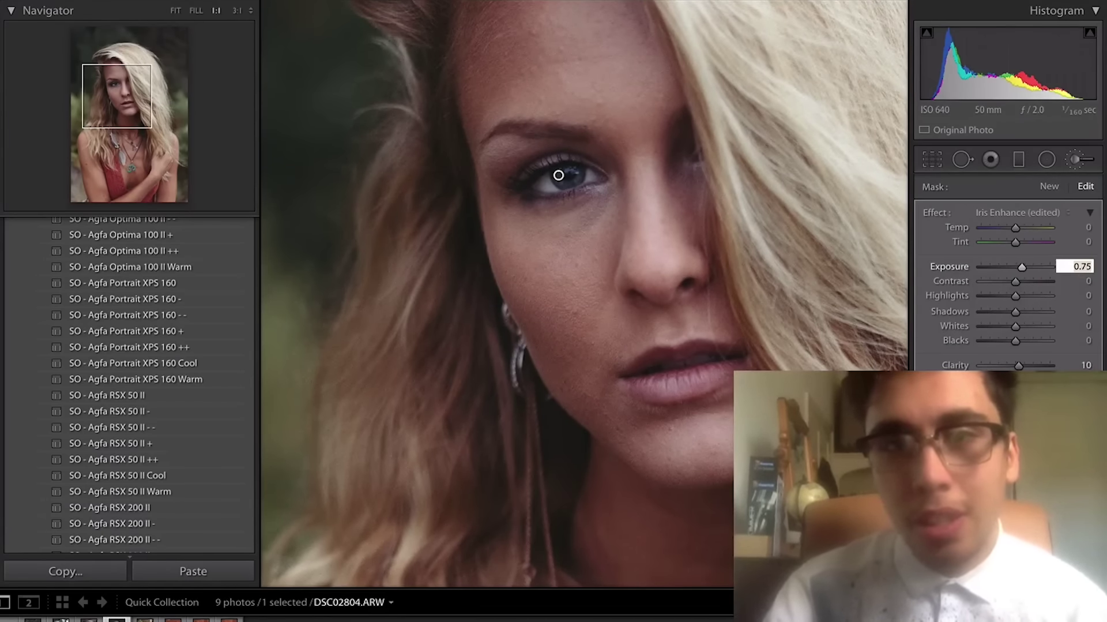
pyautogui.write('0.85')
pyautogui.press('Return')
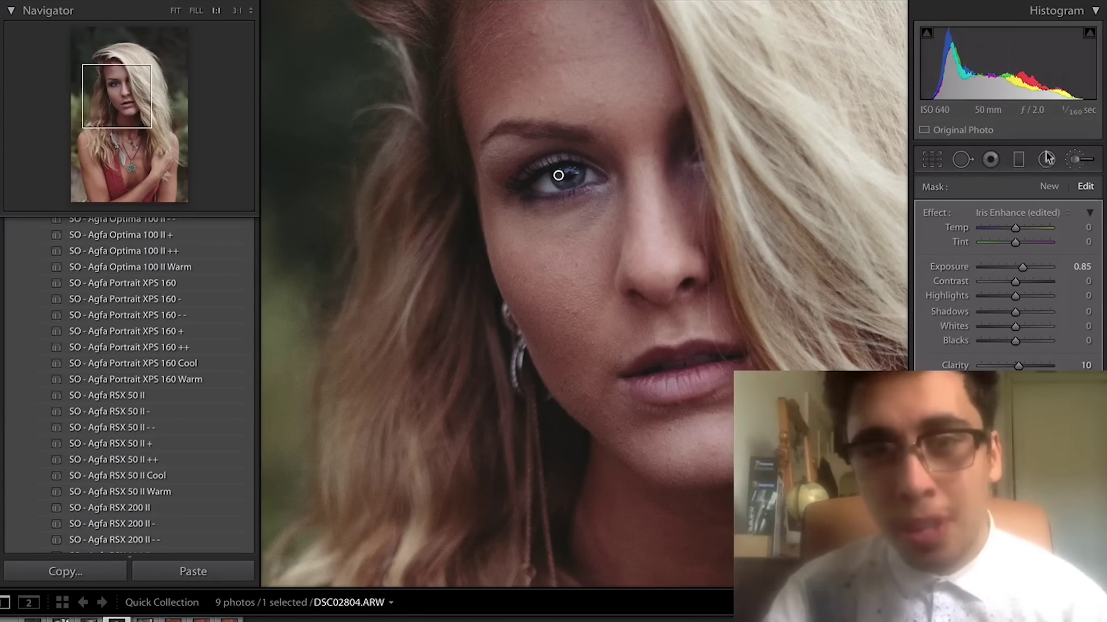
pyautogui.press('k')
pyautogui.click(748, 106)
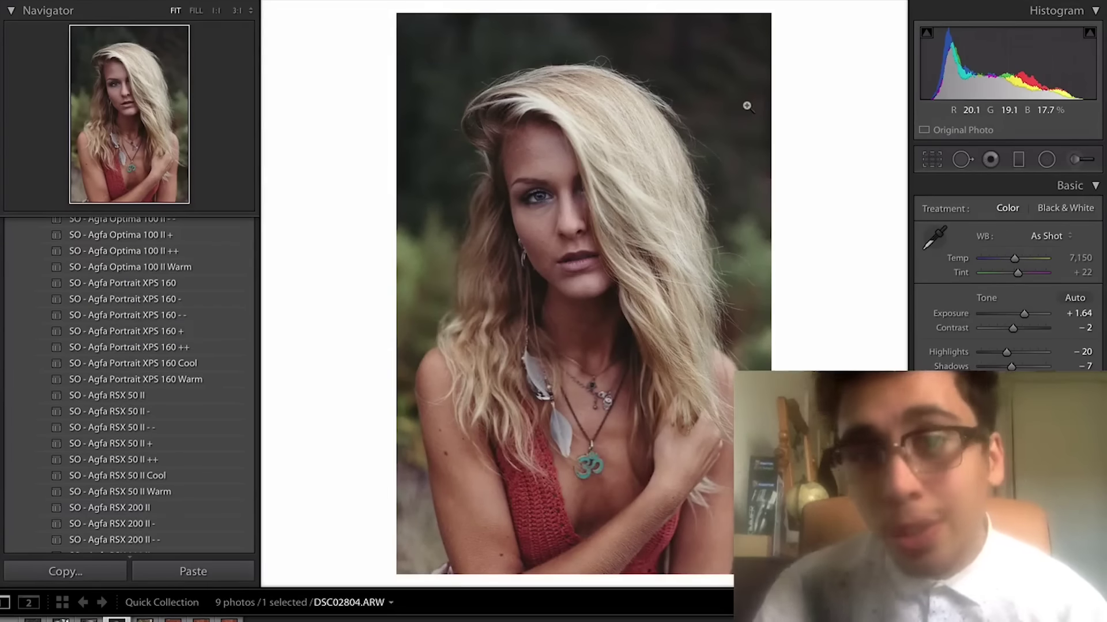
pyautogui.hotkey('ctrl', 'z')
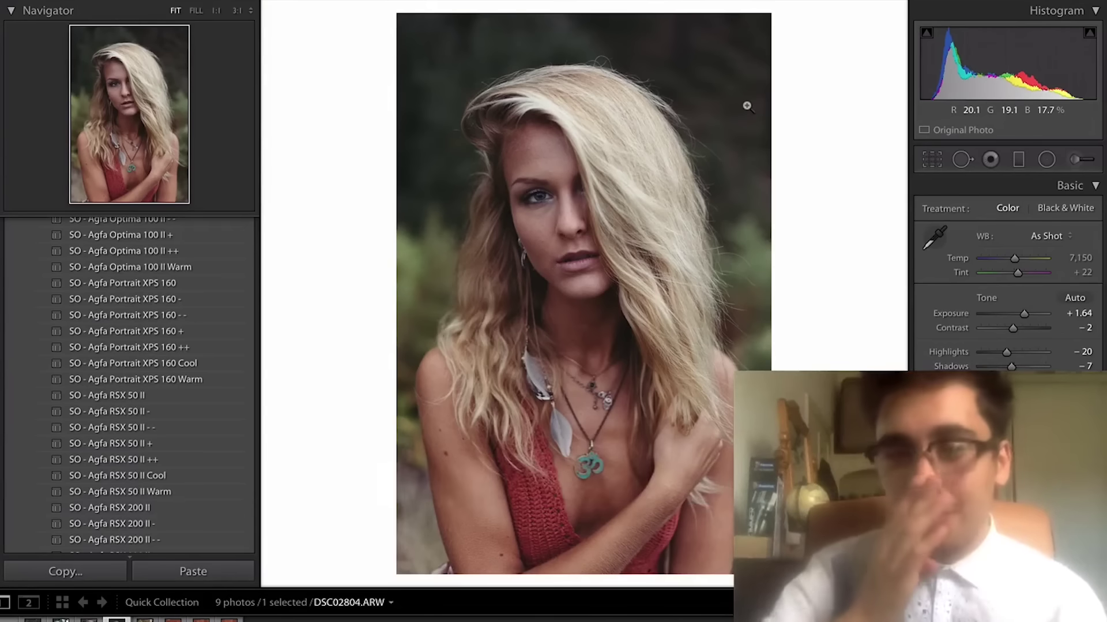
# Step: Heal one spot on the upper forehead and two spots on the cheek beside the nose with the size 42 brush
pyautogui.click(511, 143)
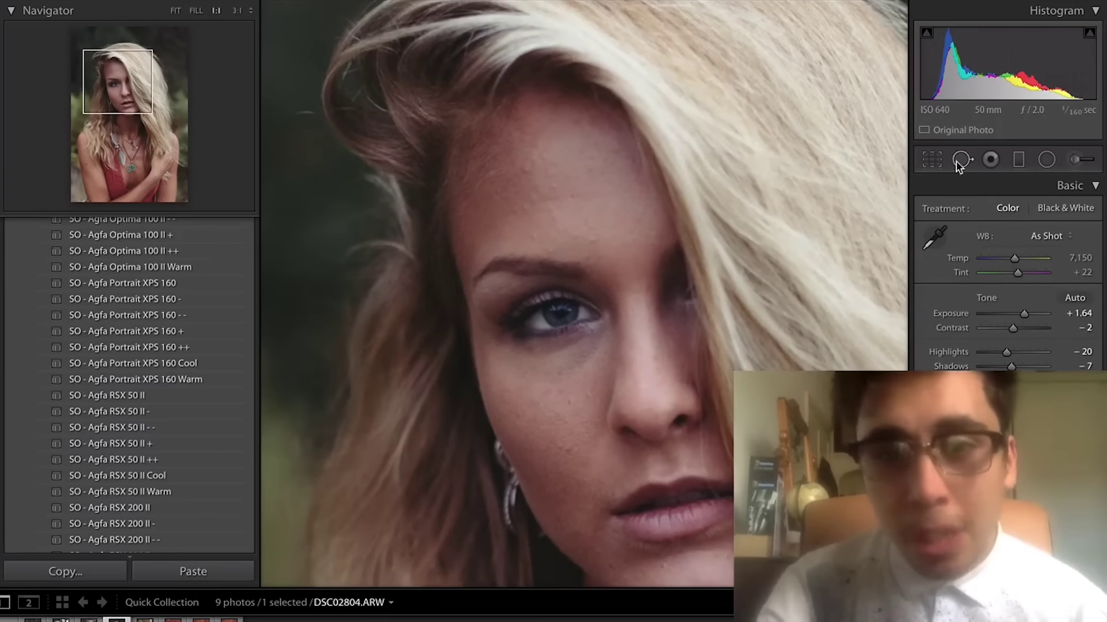
pyautogui.click(961, 159)
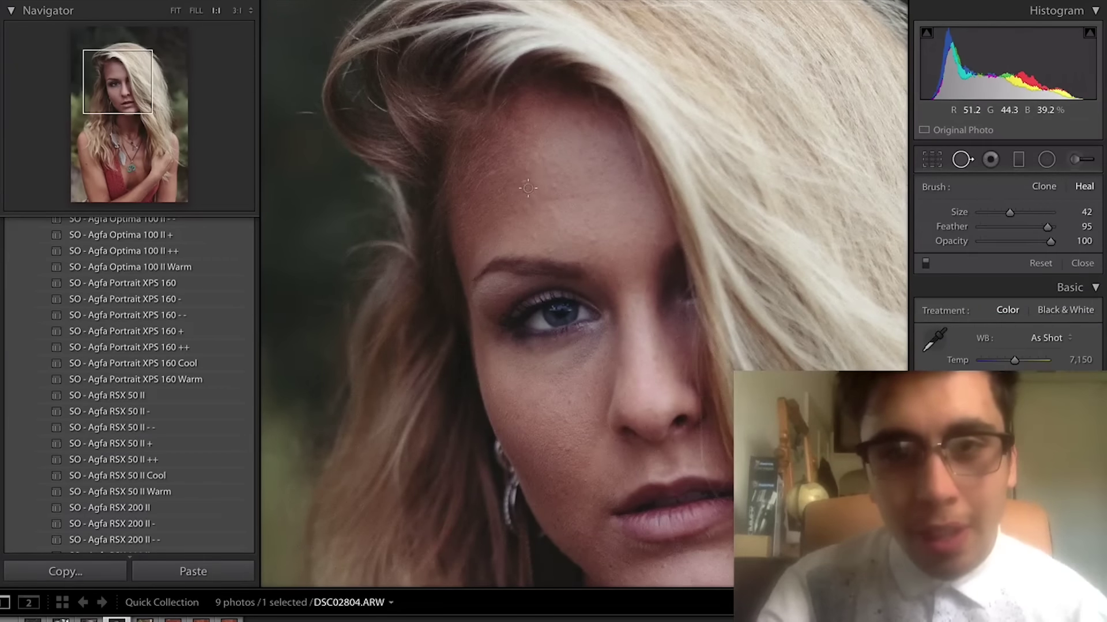
pyautogui.click(522, 168)
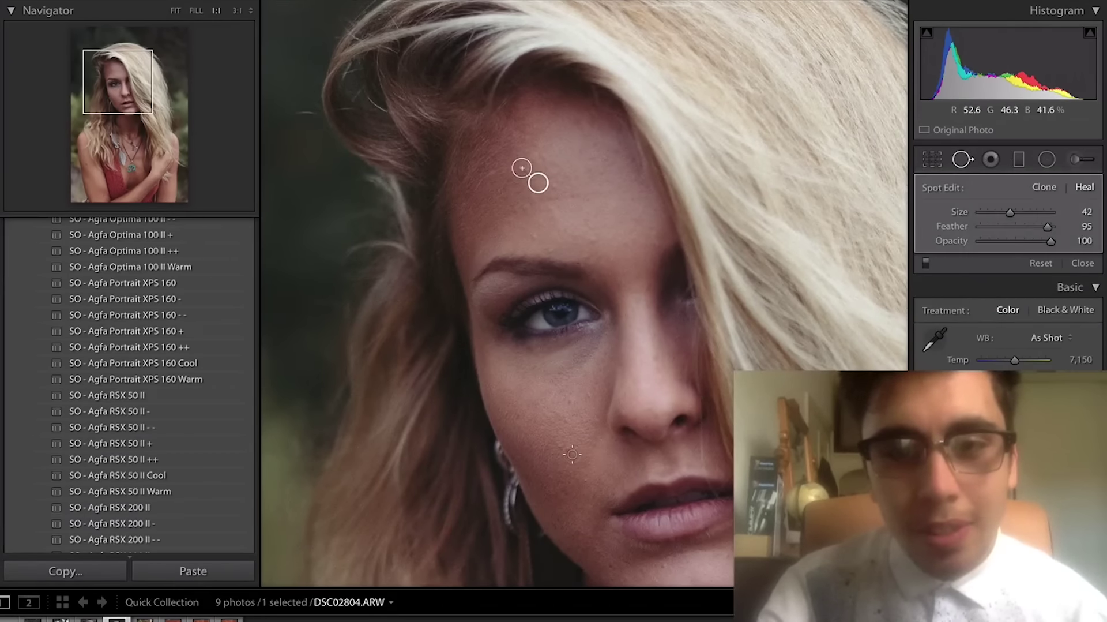
pyautogui.click(571, 452)
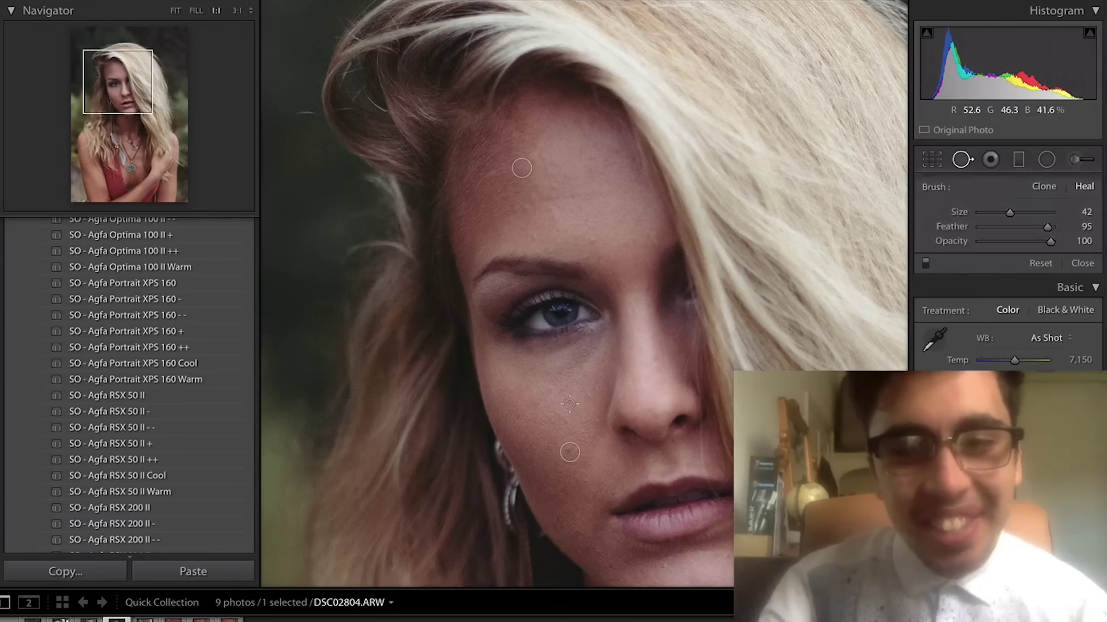
pyautogui.click(569, 403)
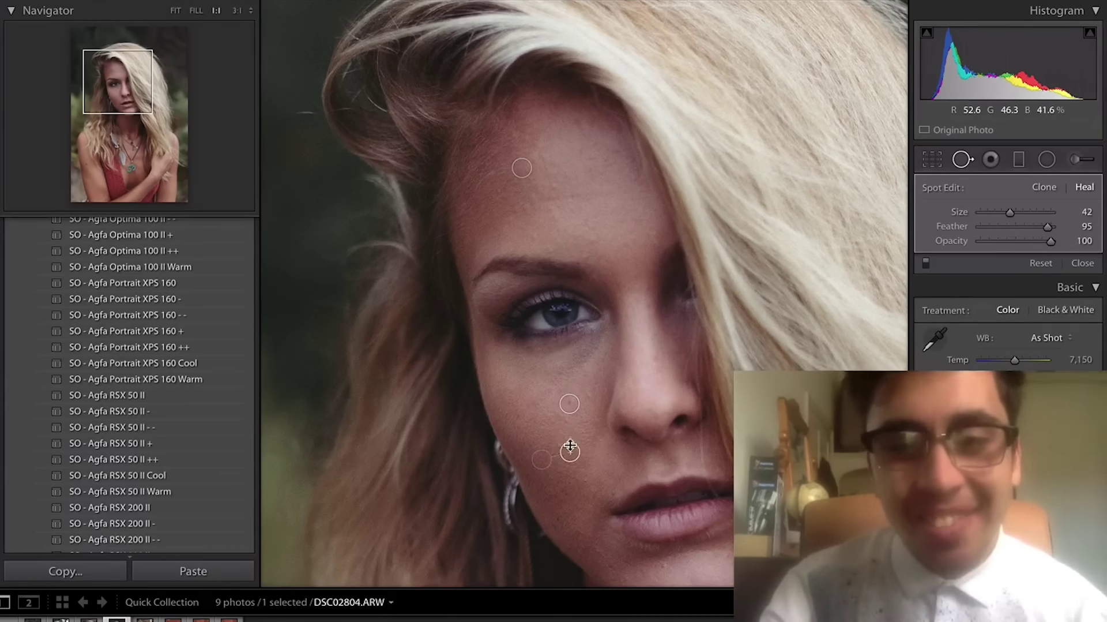
# Step: Heal the remaining blemishes across the forehead, from the hairline down to above the eyebrow, with the size 42 brush
pyautogui.click(558, 187)
pyautogui.click(535, 241)
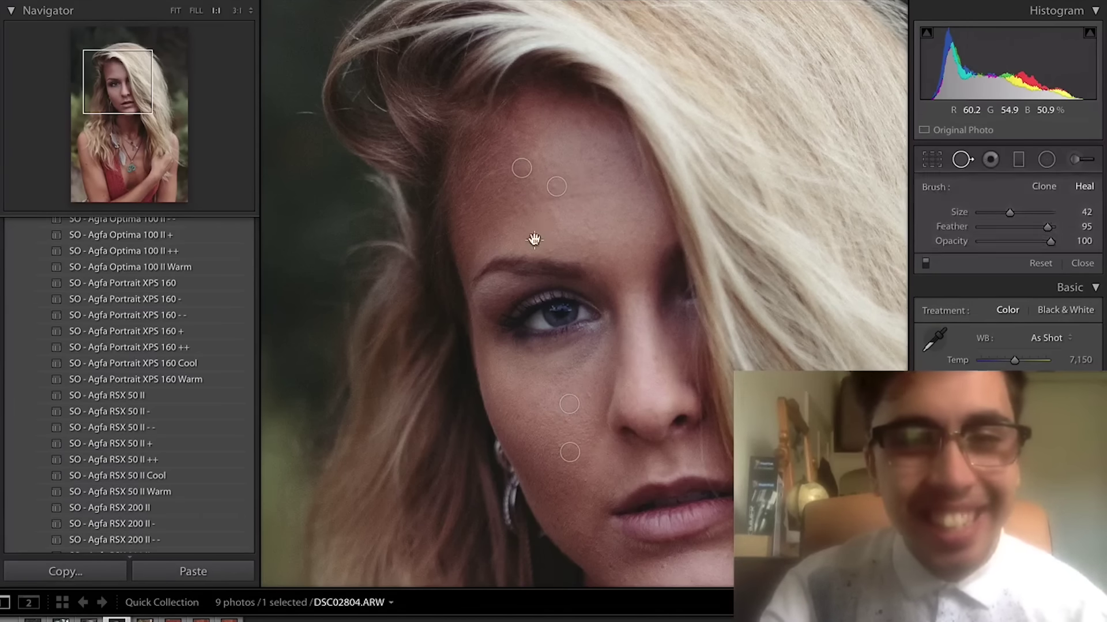
pyautogui.click(513, 210)
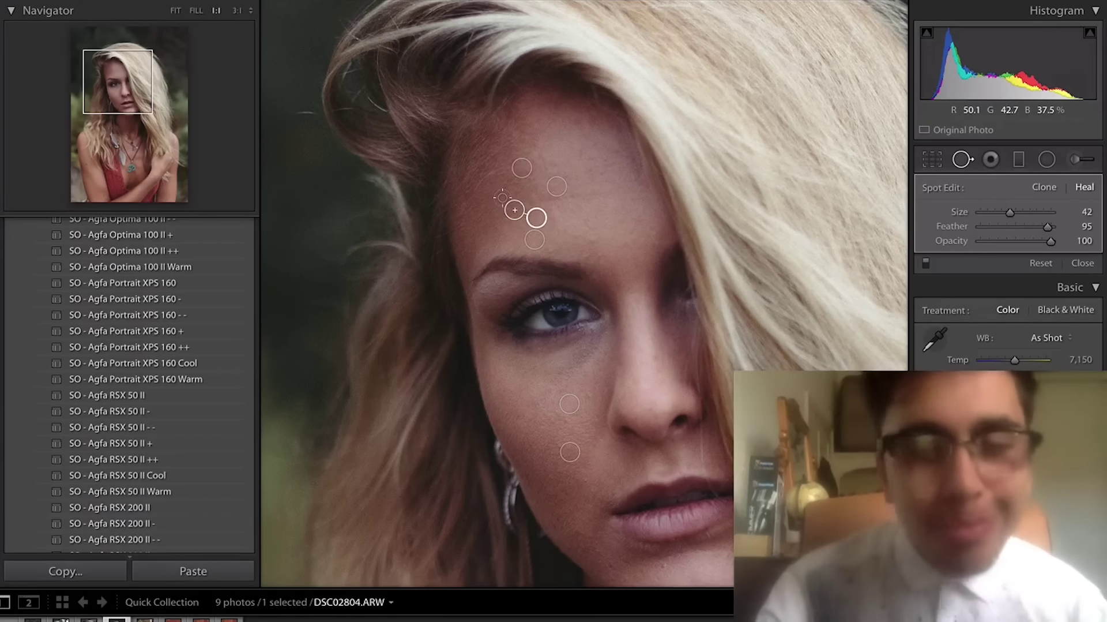
pyautogui.click(500, 194)
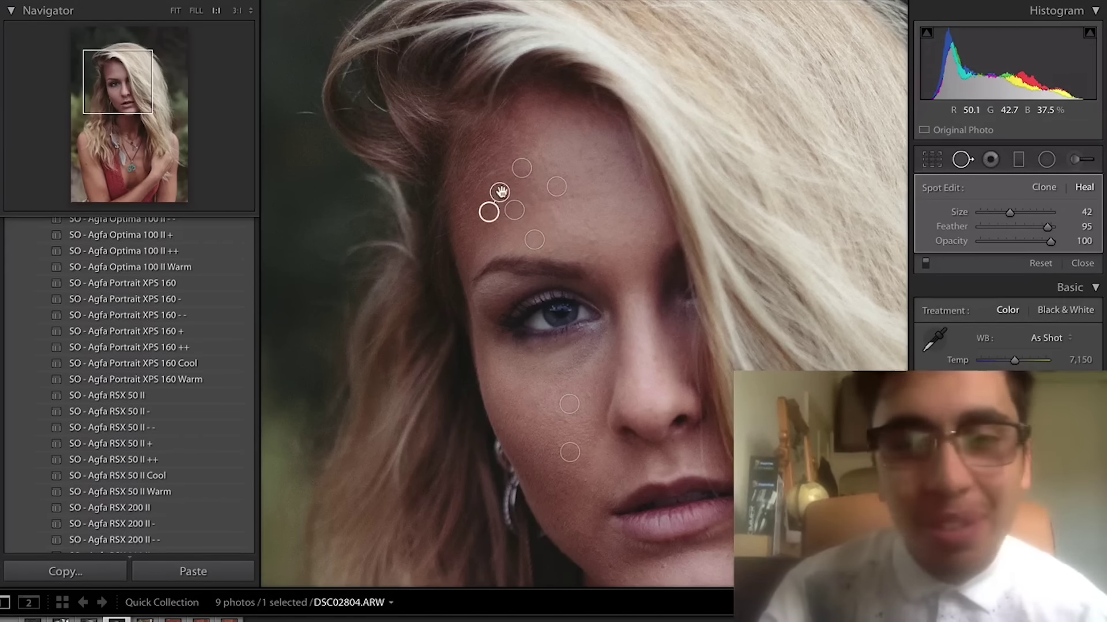
pyautogui.click(578, 122)
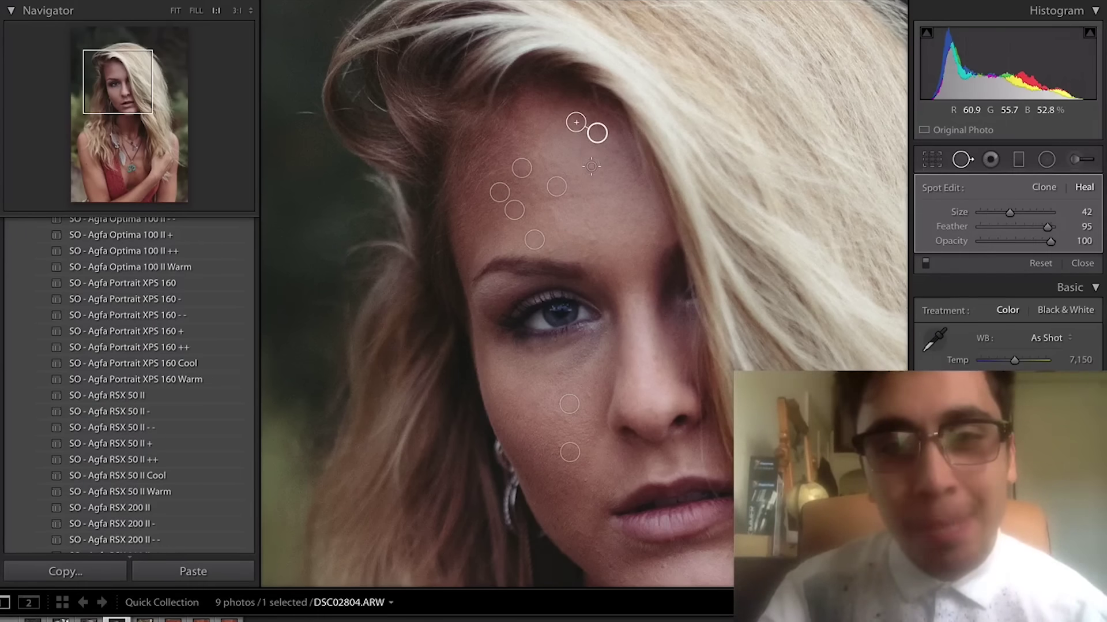
pyautogui.click(591, 175)
pyautogui.click(592, 159)
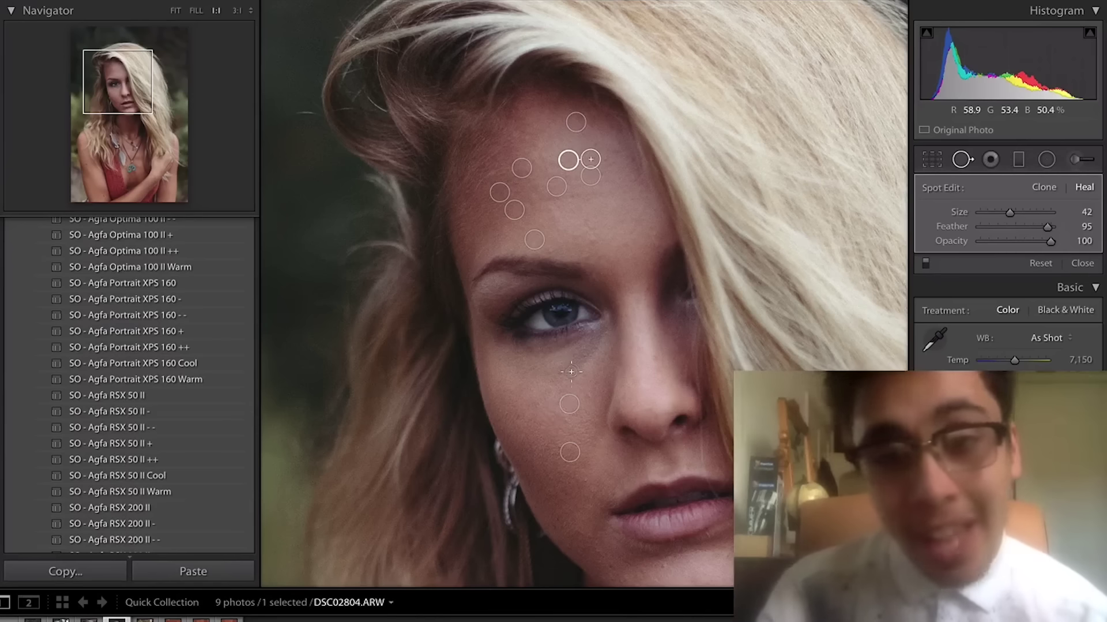
# Step: Heal the skin under the eye with a size 75 stroke and move its source area onto the cheek just below
pyautogui.scroll(3, 562, 376)
pyautogui.moveTo(562, 376); pyautogui.dragTo(592, 360)
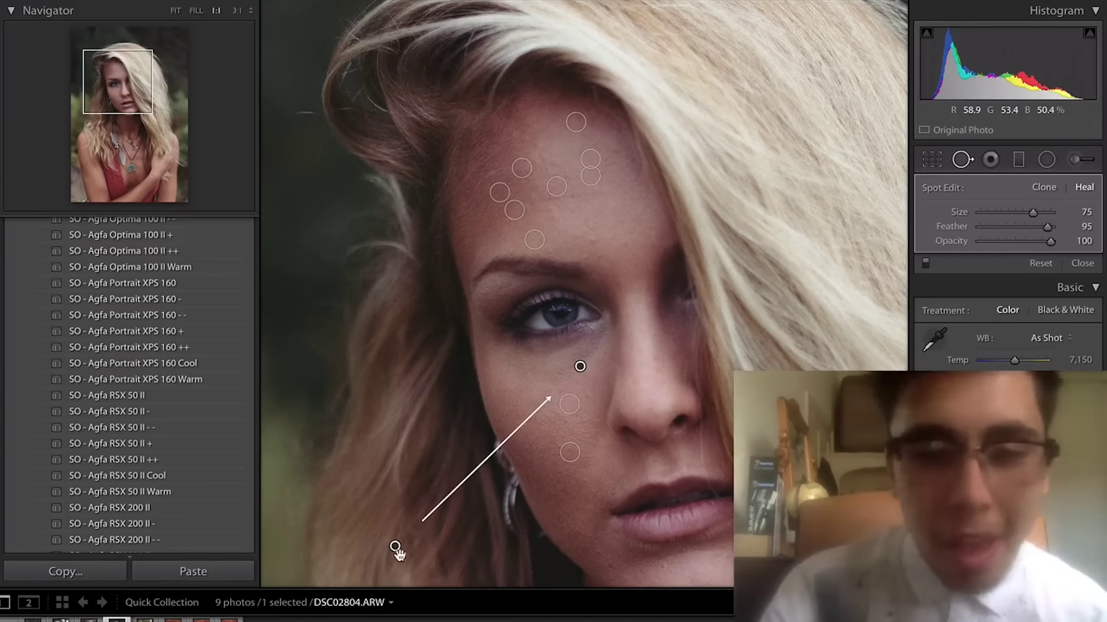
pyautogui.moveTo(394, 545); pyautogui.dragTo(517, 455)
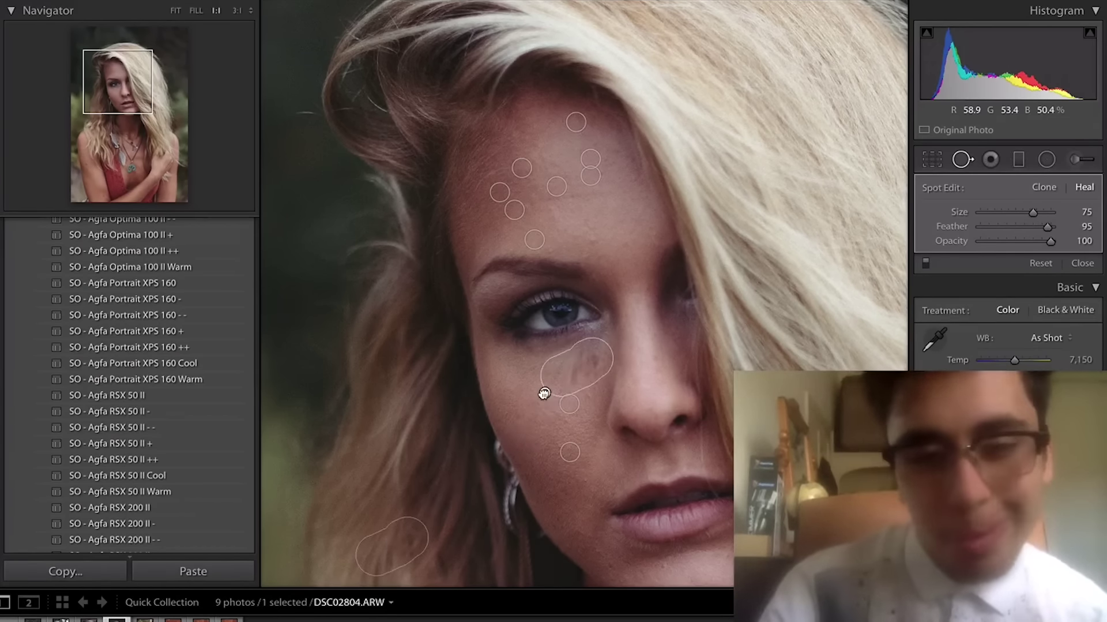
pyautogui.moveTo(543, 389); pyautogui.dragTo(556, 432)
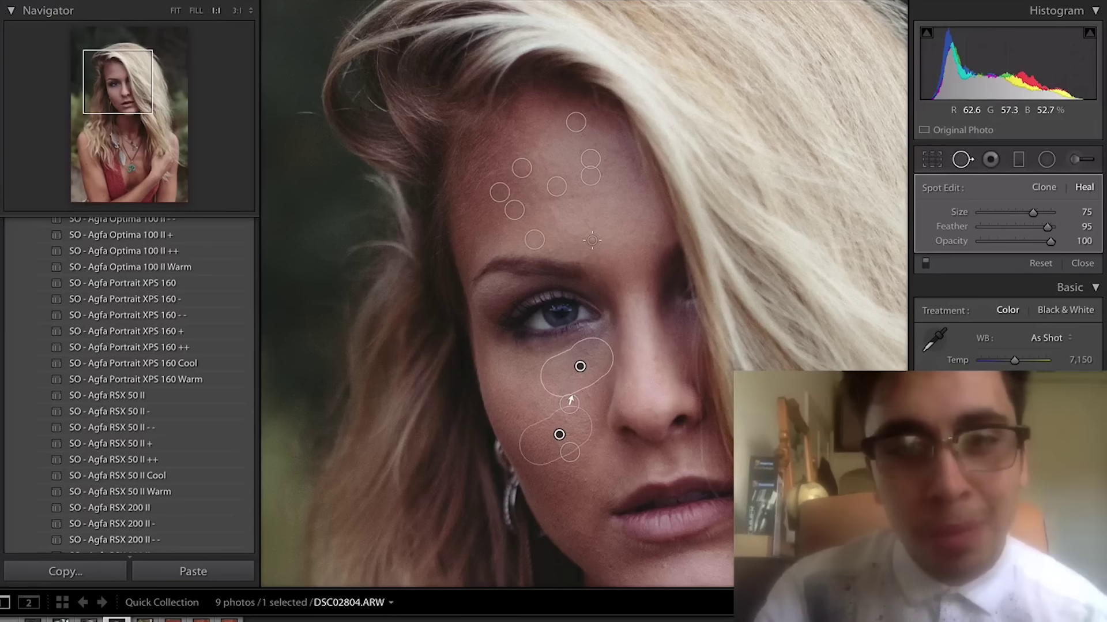
# Step: Heal the spots just above the eyebrow and a short stroke across the mid-forehead with the size 42 brush, repositioning the stroke's source area
pyautogui.click(565, 240)
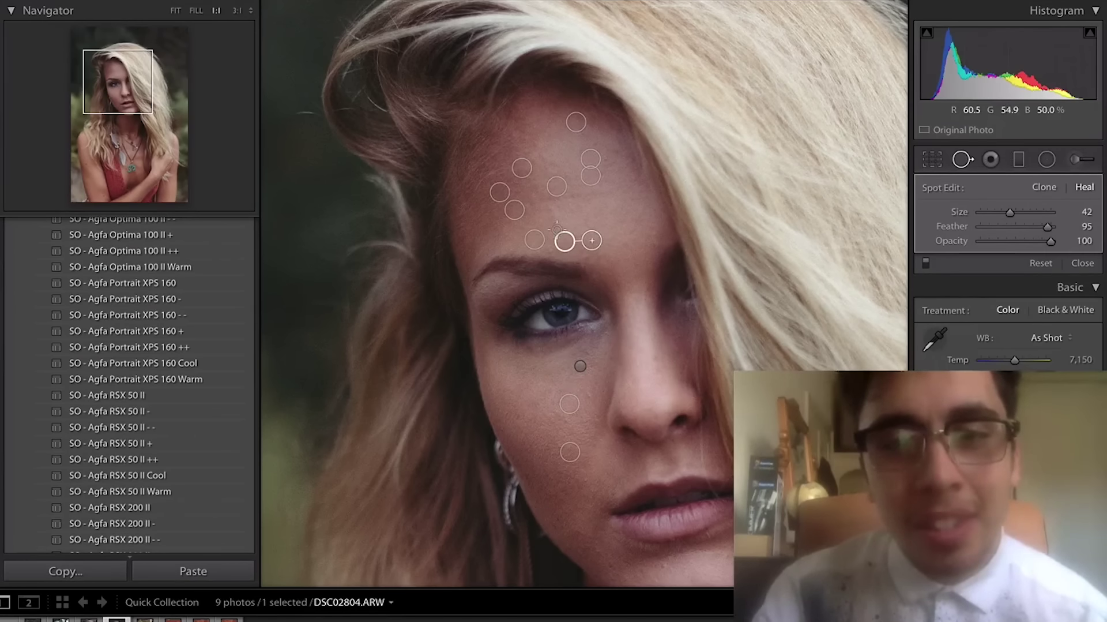
pyautogui.moveTo(556, 230); pyautogui.dragTo(544, 177)
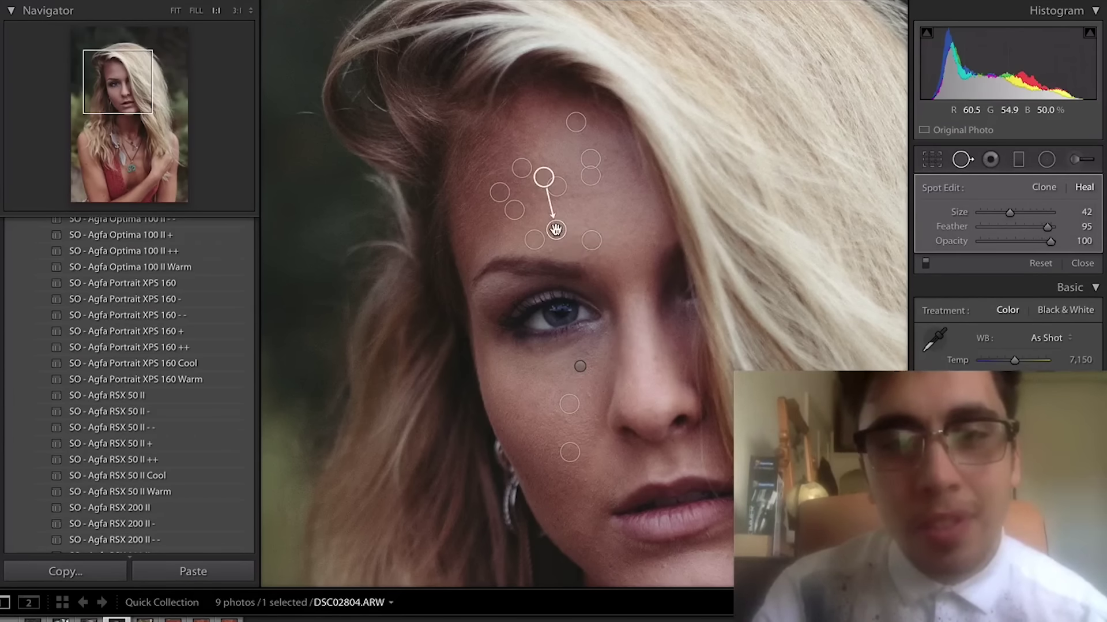
pyautogui.click(585, 225)
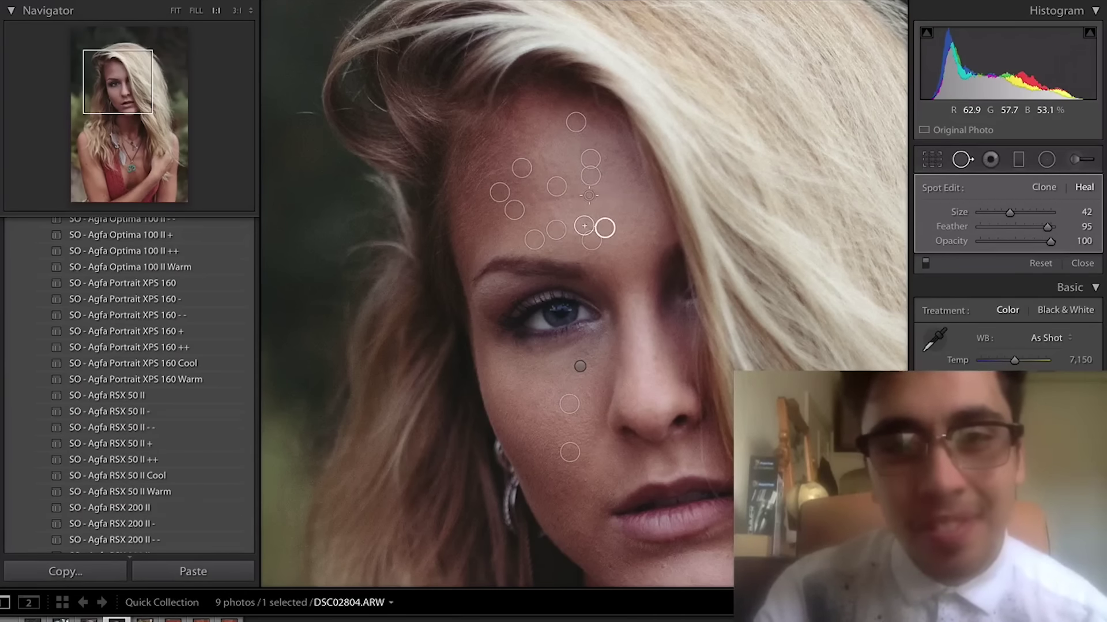
pyautogui.moveTo(589, 195); pyautogui.dragTo(540, 200)
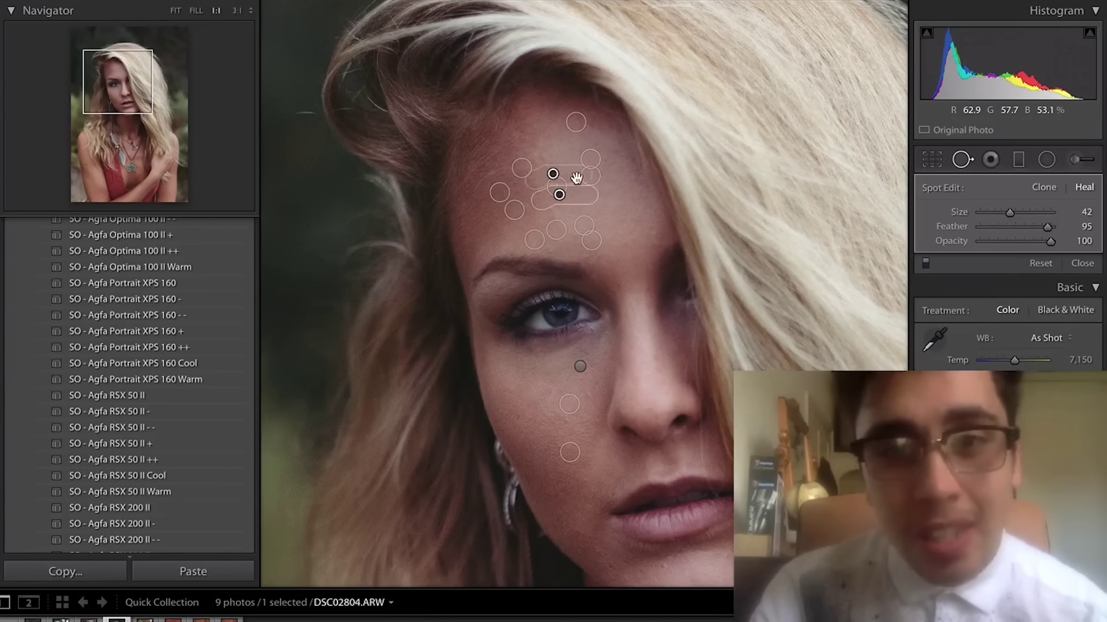
pyautogui.moveTo(555, 174); pyautogui.dragTo(536, 197)
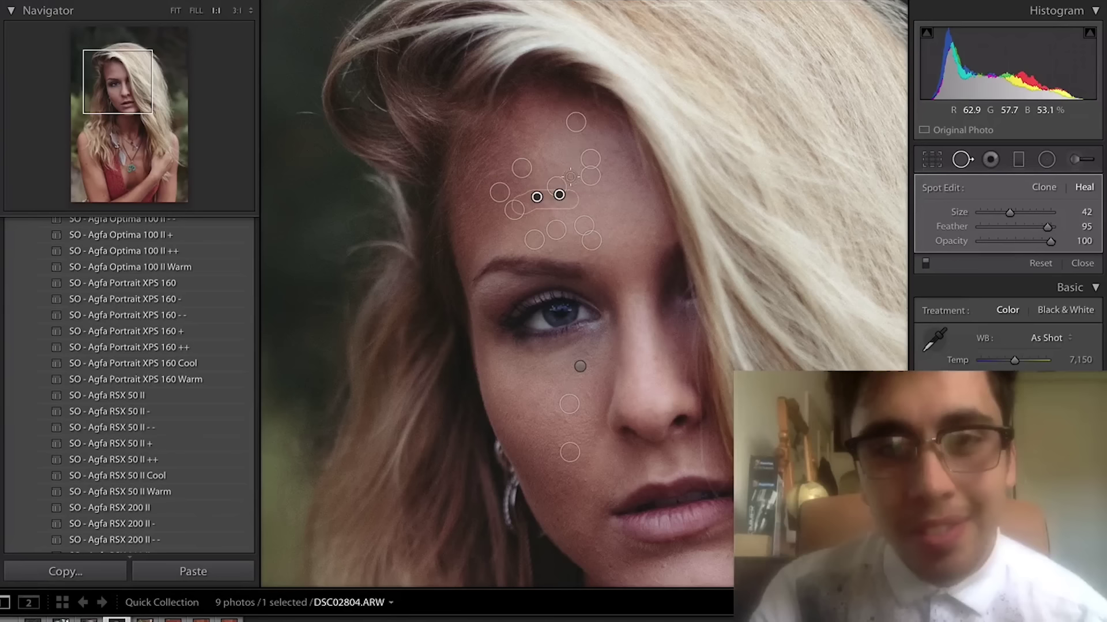
# Step: Heal the remaining spots on both sides of the forehead and at the bridge of the nose, then finish spot healing and show the whole portrait
pyautogui.click(622, 150)
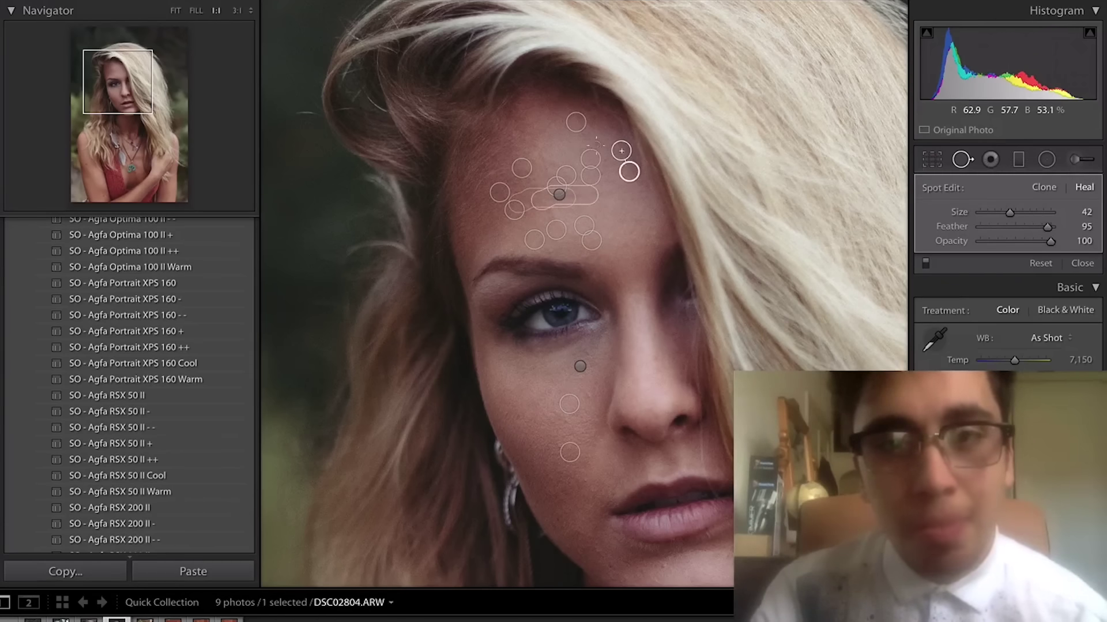
pyautogui.moveTo(594, 147); pyautogui.dragTo(599, 130)
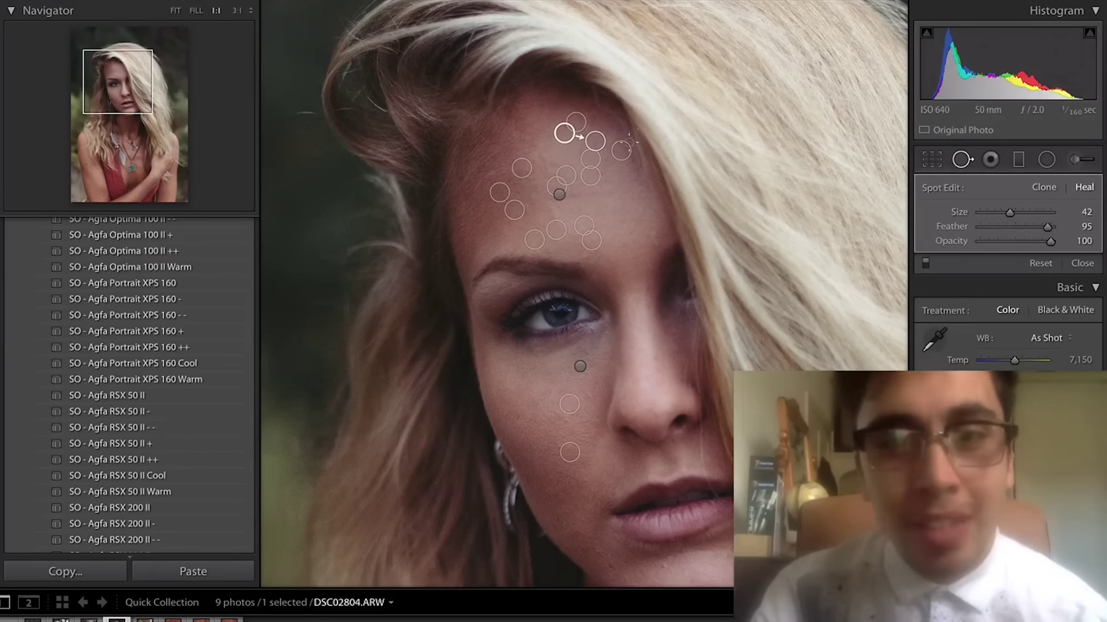
pyautogui.click(515, 191)
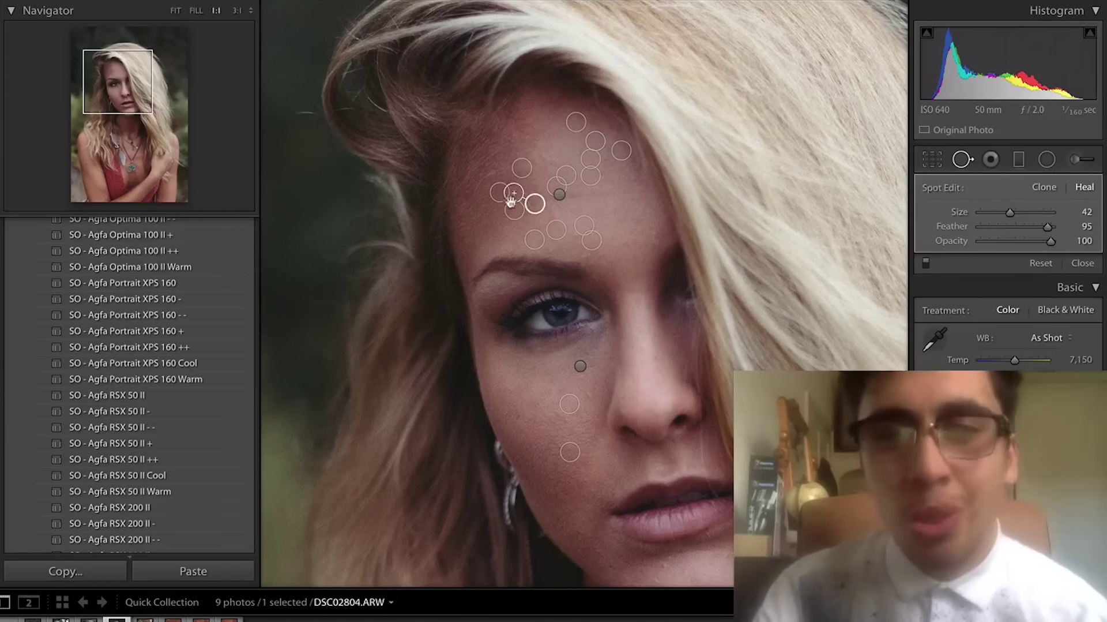
pyautogui.click(510, 222)
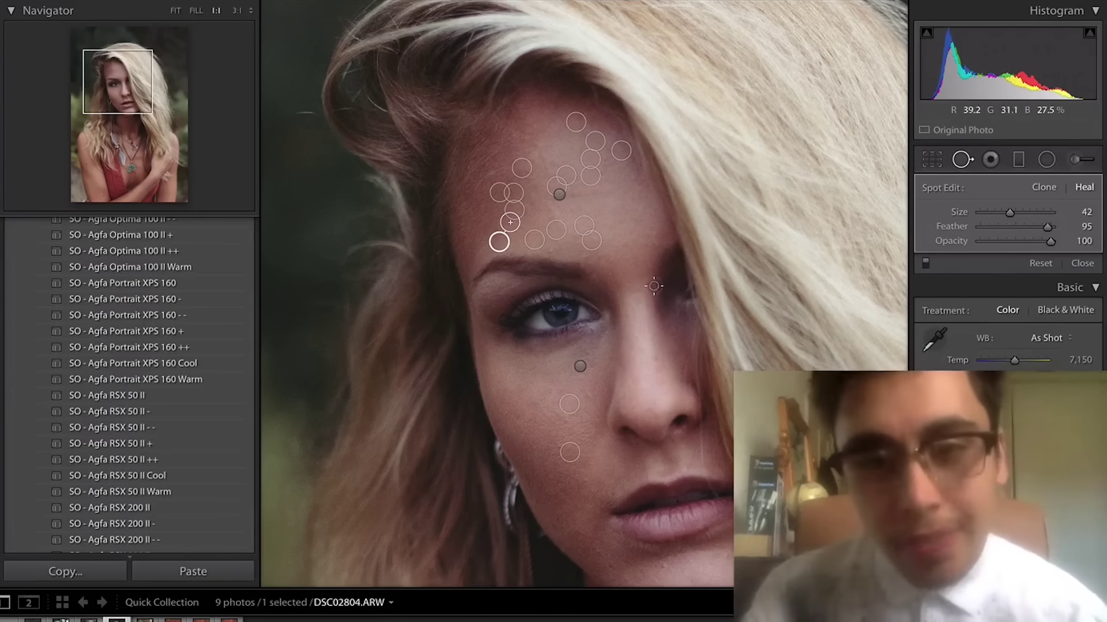
pyautogui.press('Escape')
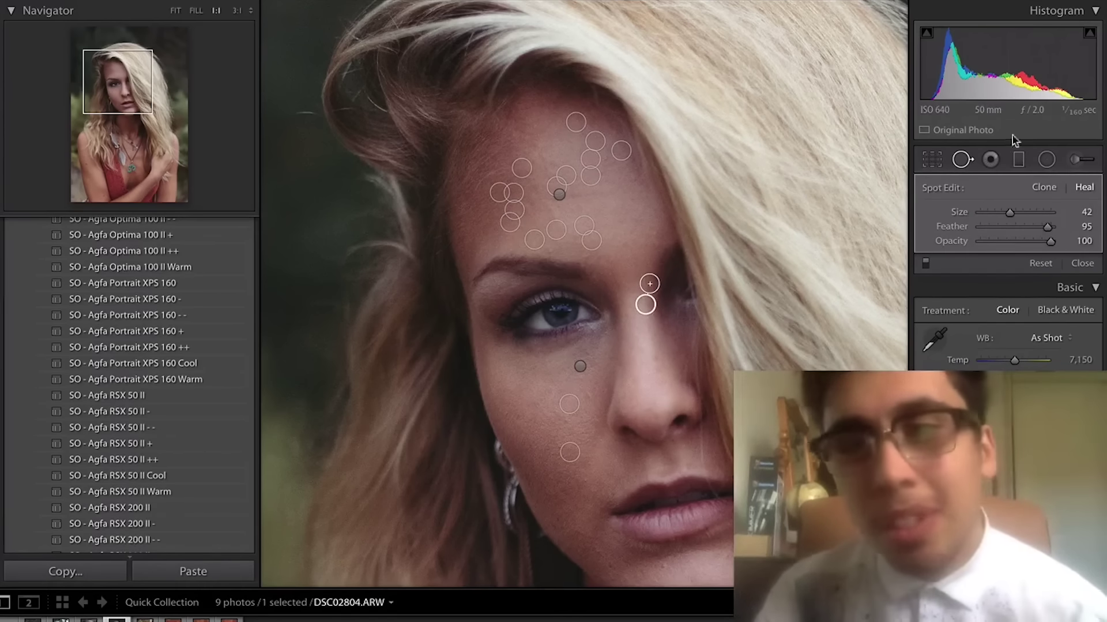
pyautogui.click(973, 162)
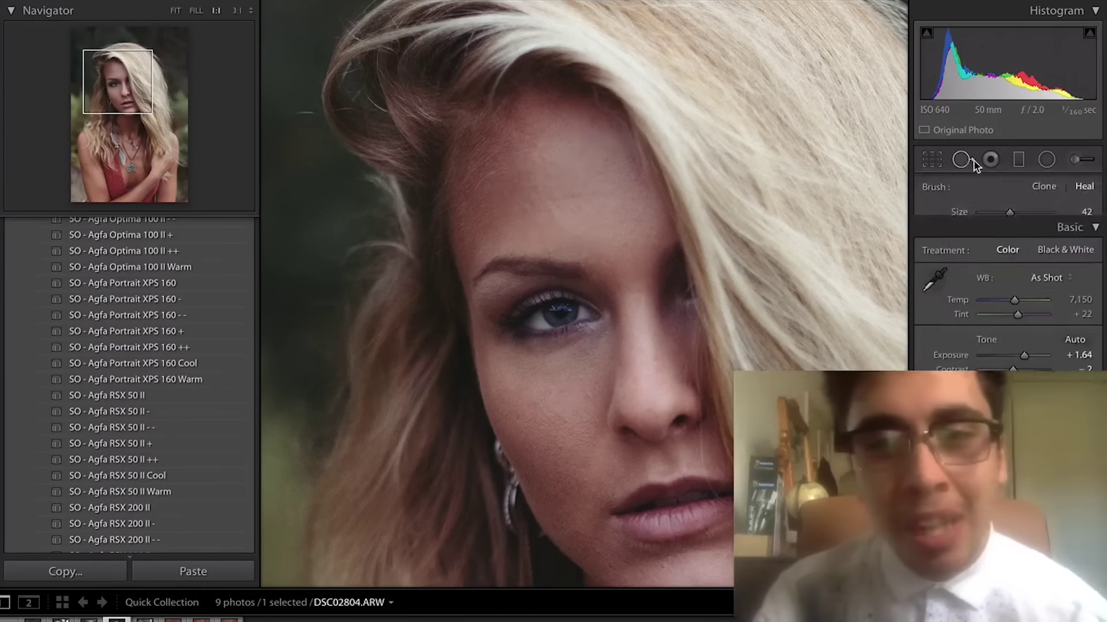
pyautogui.click(540, 225)
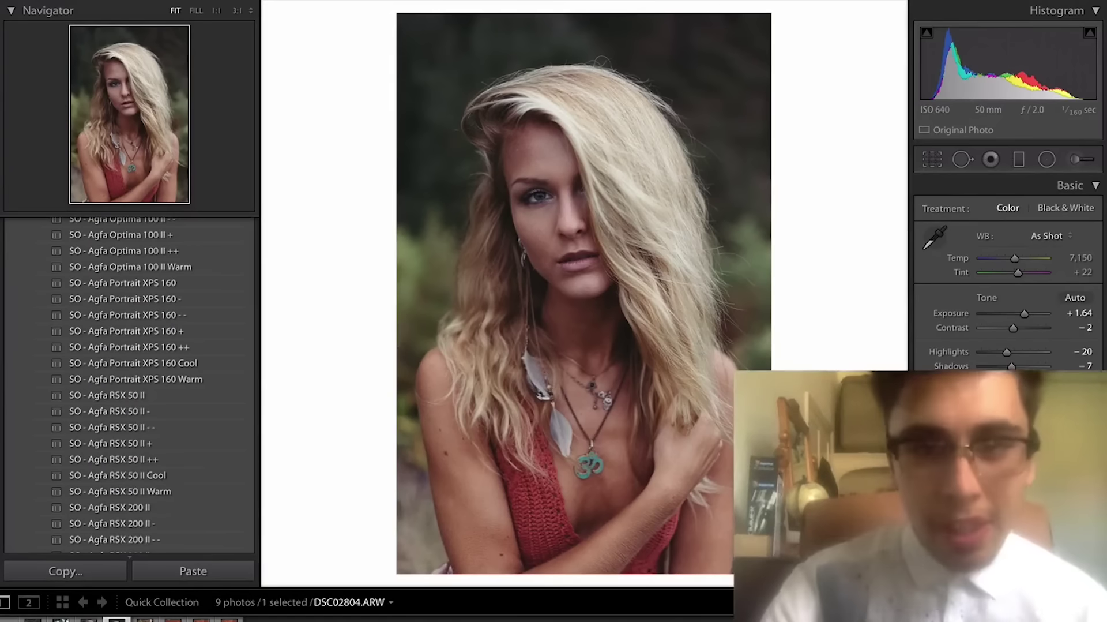
# Step: Switch to photo DSC02877.ARW, apply the SO - Agfa RSX 50 II preset and set the temperature to 5,523
pyautogui.press('Right')
pyautogui.press('Left')
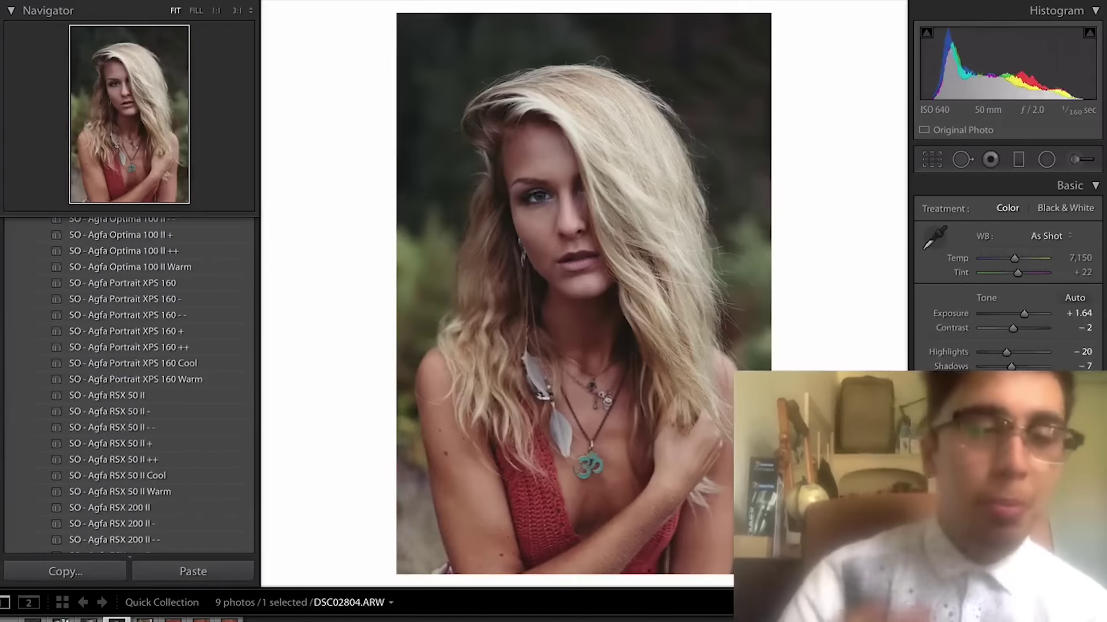
pyautogui.press('Right')
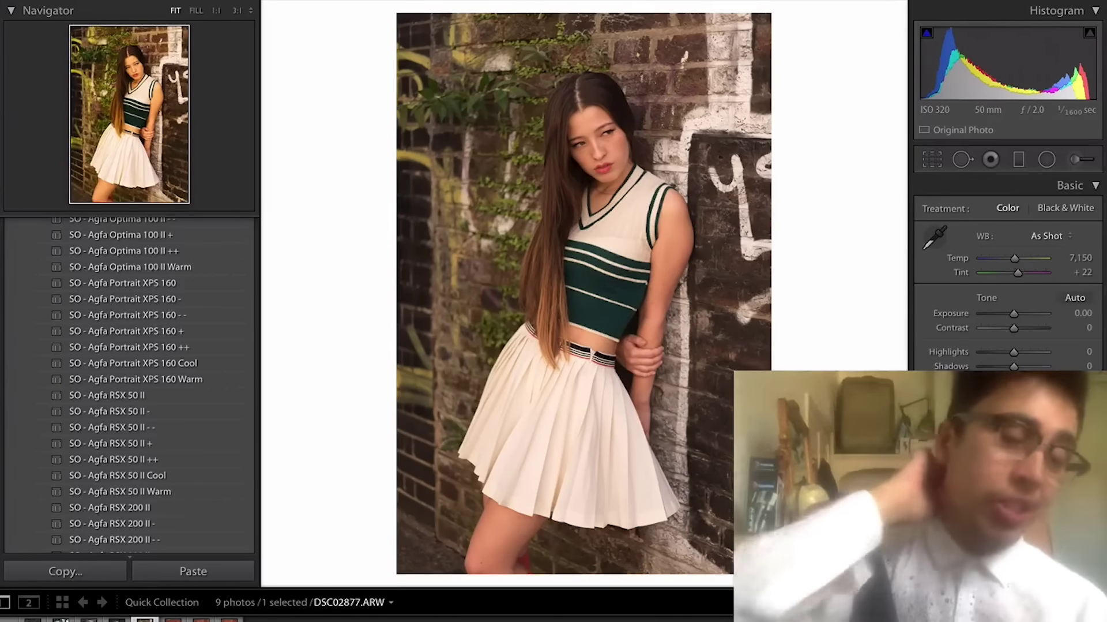
pyautogui.click(157, 398)
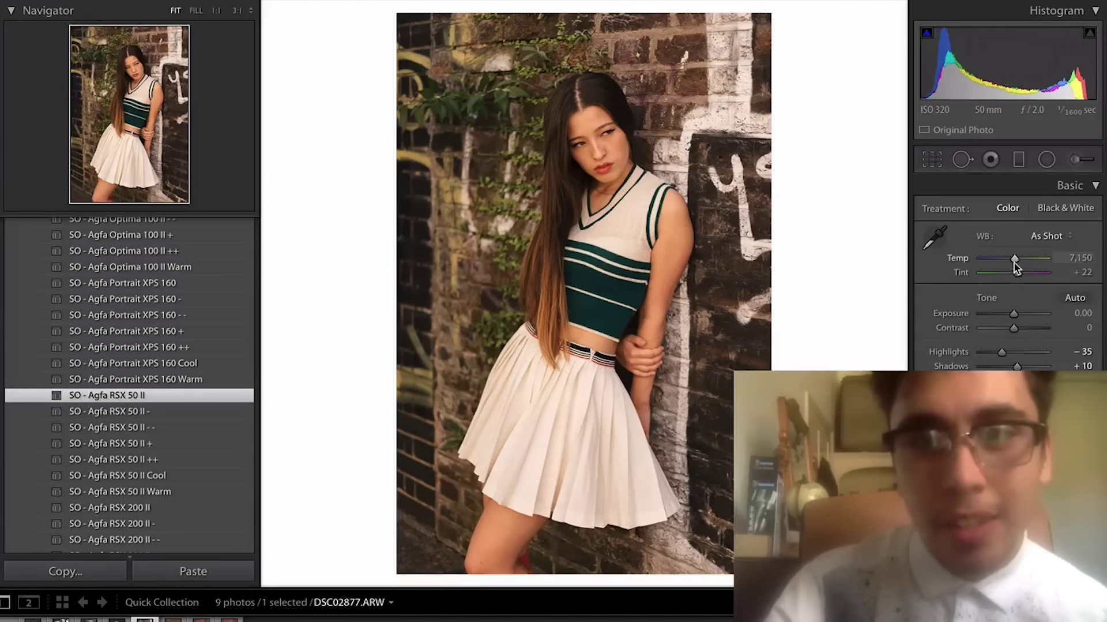
pyautogui.moveTo(1014, 261); pyautogui.dragTo(1003, 261)
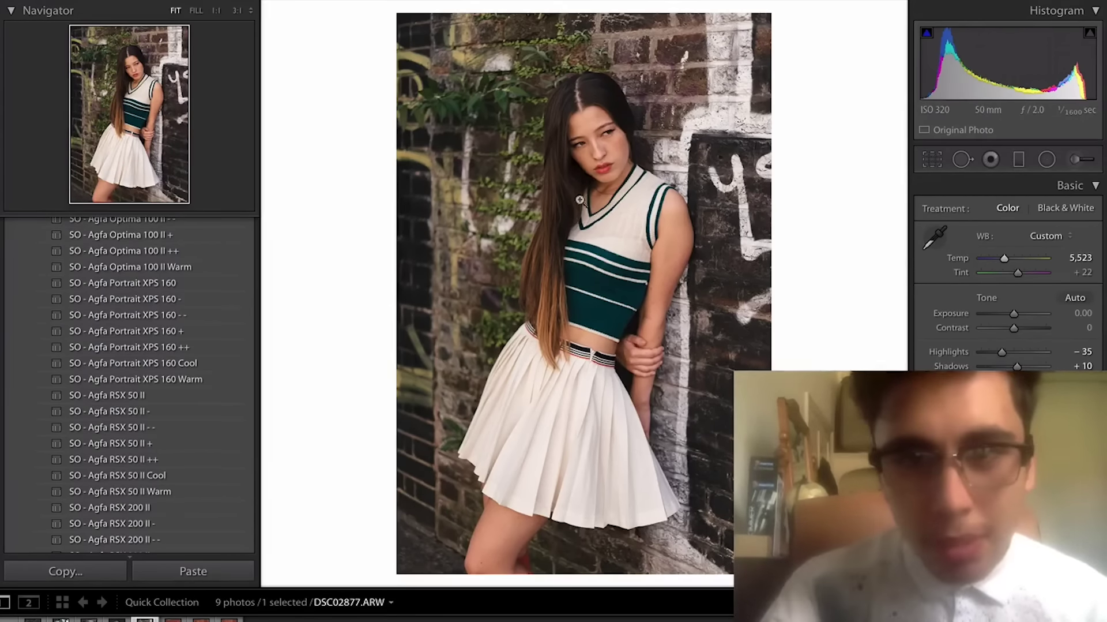
# Step: Inspect the woman's face at 1:1 and look through the adjustment brush's effect presets
pyautogui.click(597, 139)
pyautogui.moveTo(571, 175); pyautogui.dragTo(579, 192)
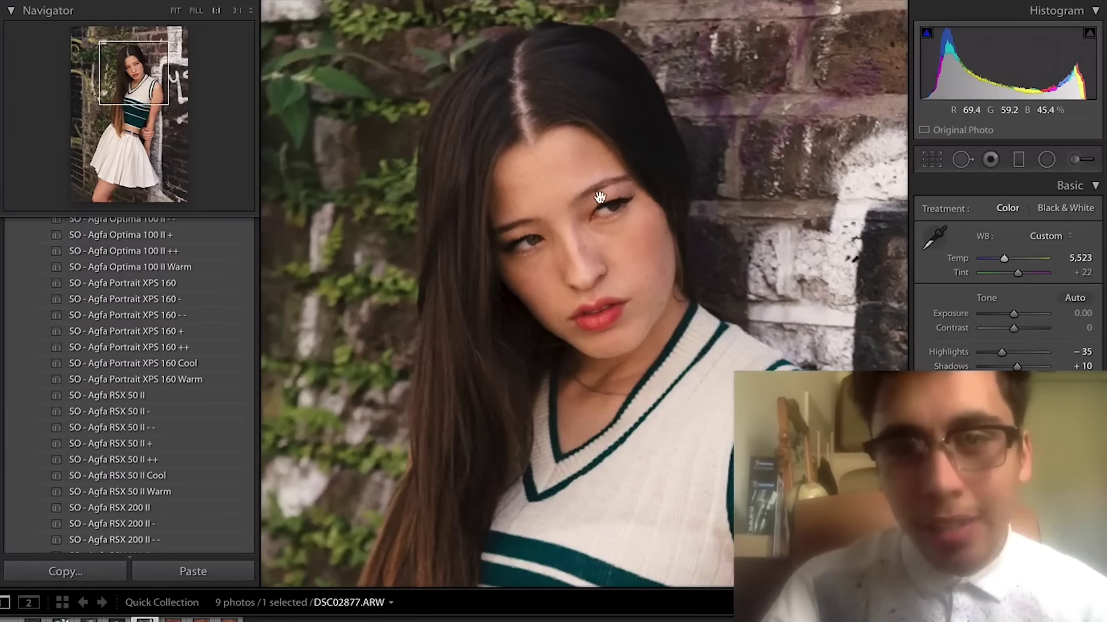
pyautogui.click(601, 199)
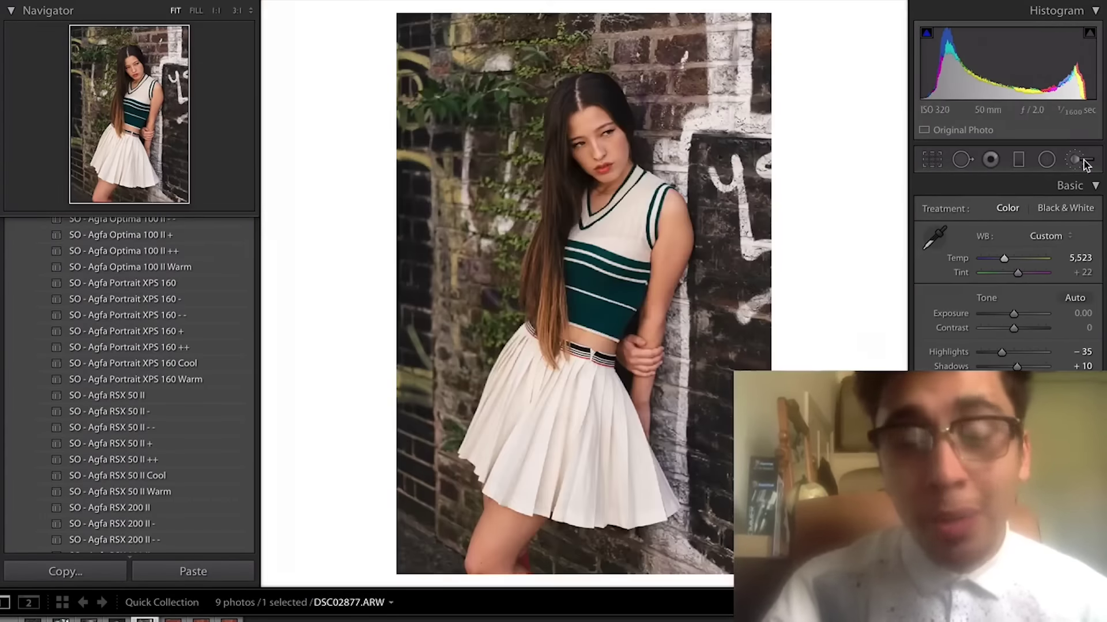
pyautogui.click(1084, 164)
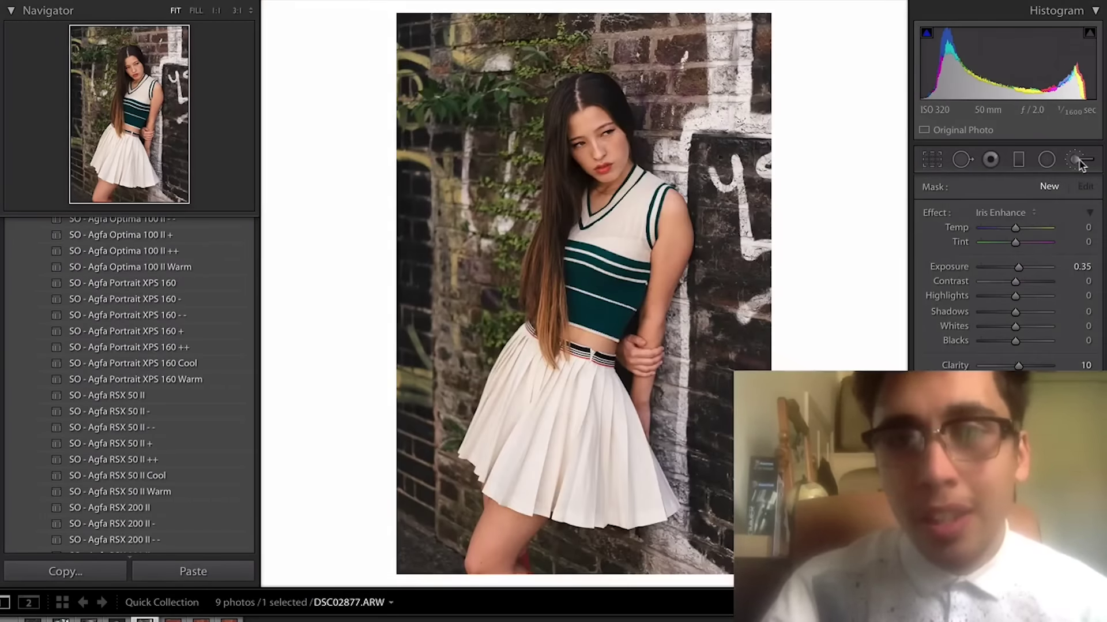
pyautogui.click(990, 211)
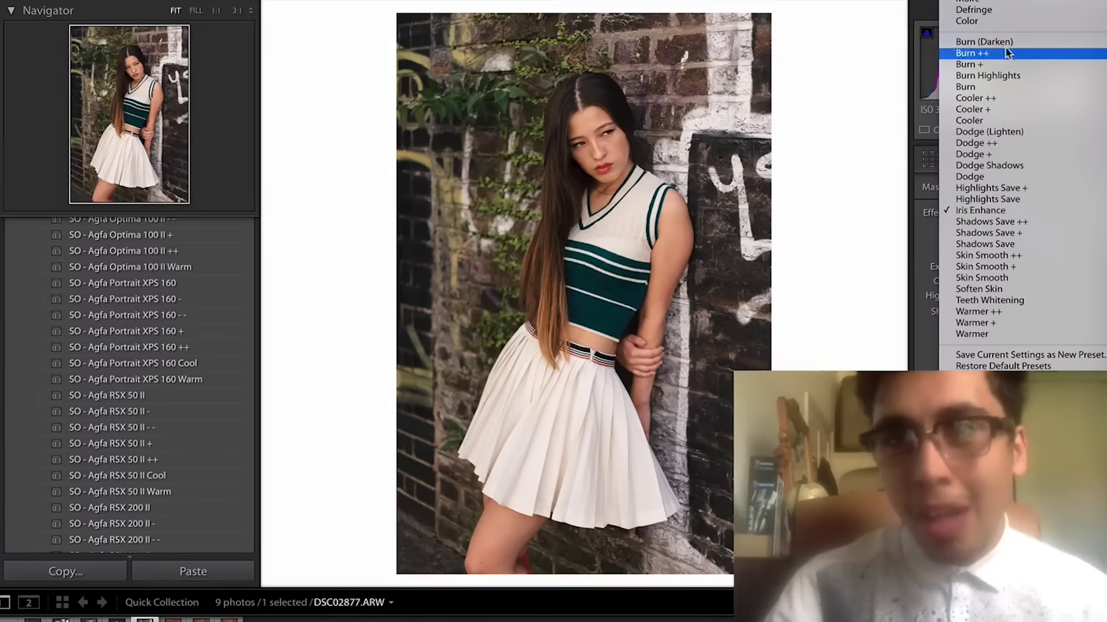
pyautogui.scroll(3, 1006, 47)
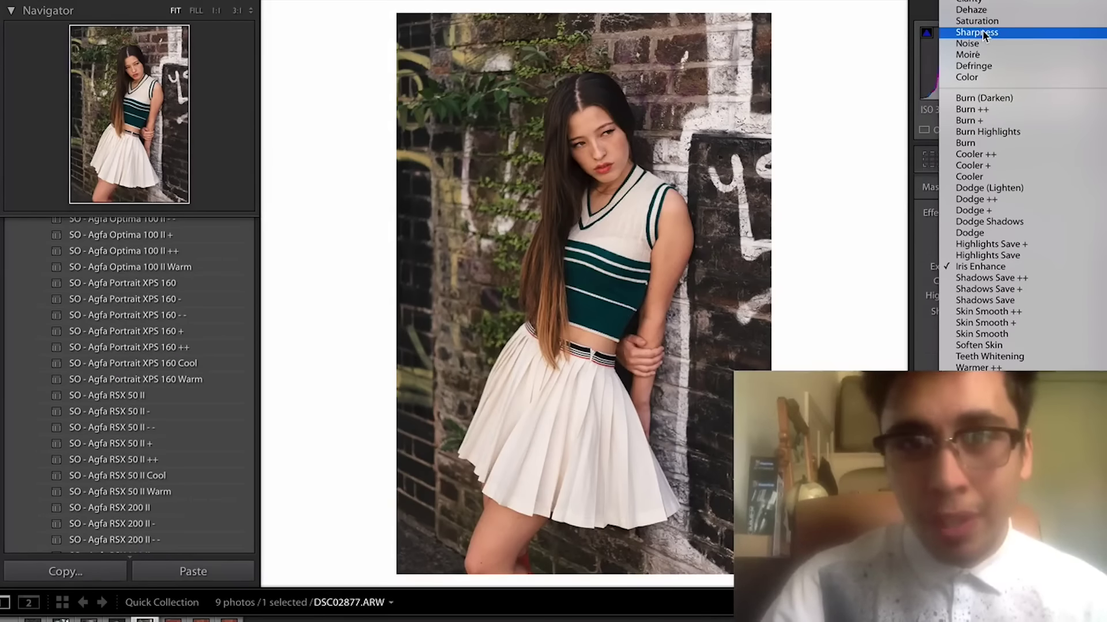
pyautogui.click(984, 32)
# Step: Lift the dark end of the tone curve, undo the last curve change, and set Shadows to +1
pyautogui.scroll(-5, 1009, 271)
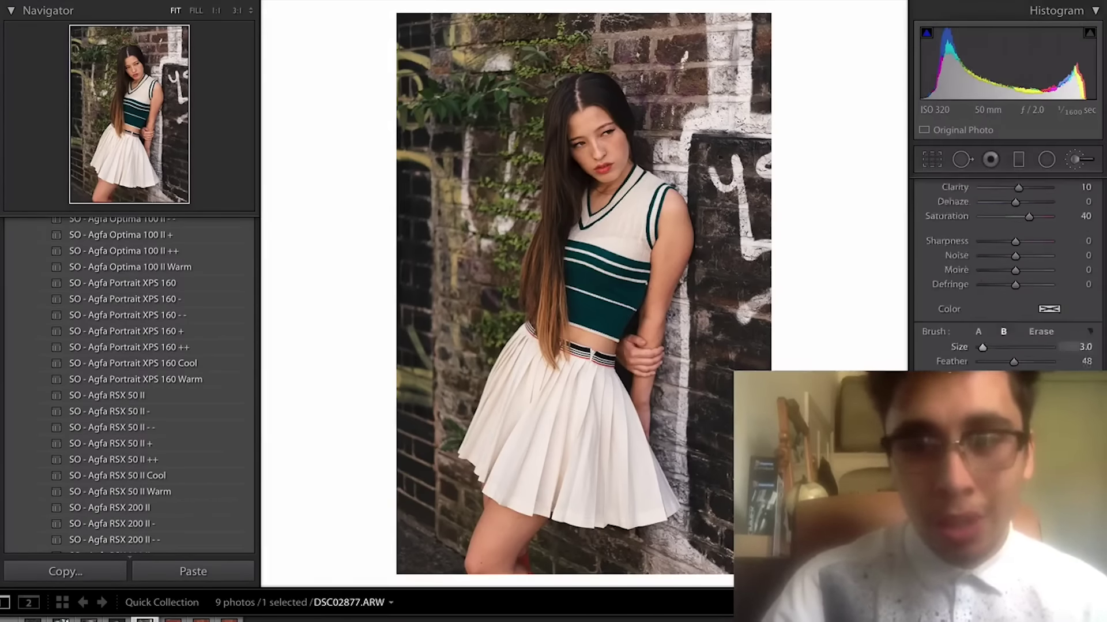
pyautogui.scroll(-5, 1009, 271)
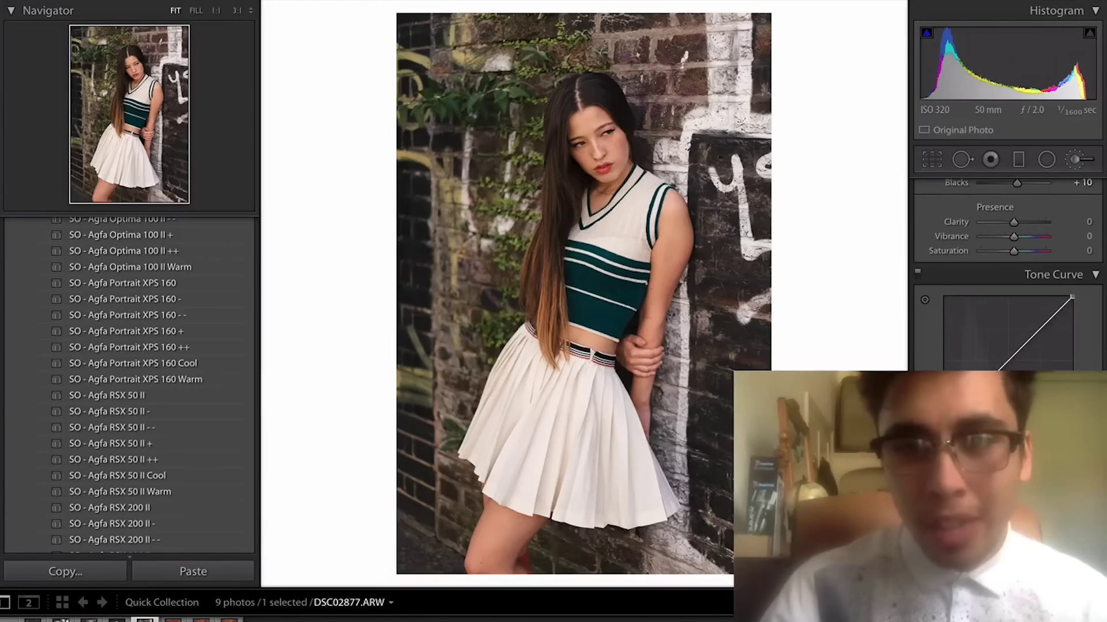
pyautogui.moveTo(944, 427); pyautogui.dragTo(965, 399)
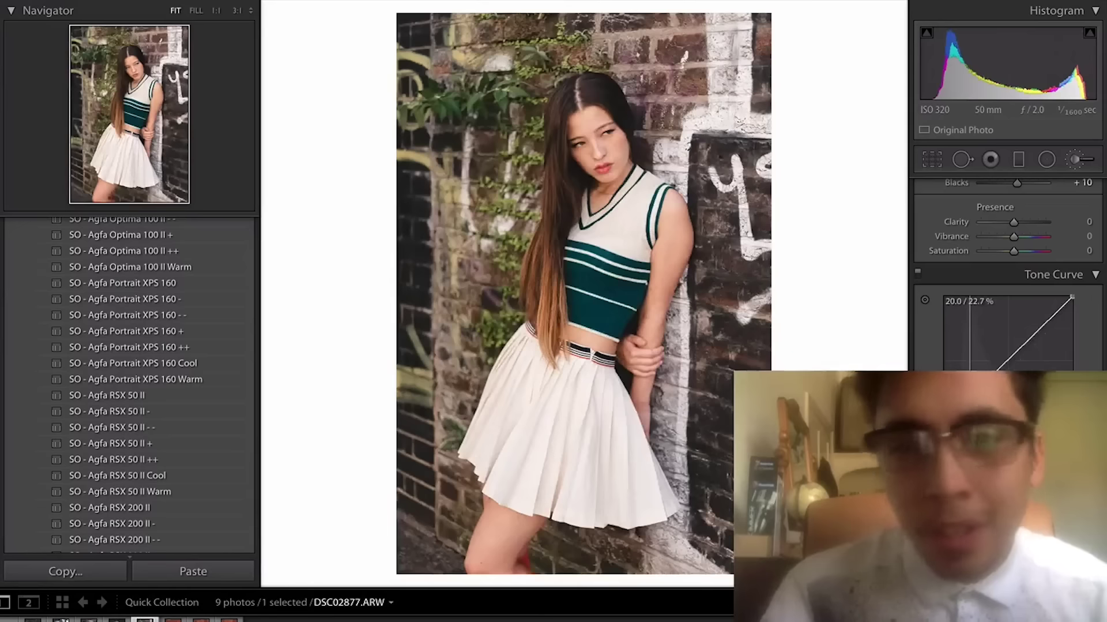
pyautogui.hotkey('ctrl', 'z')
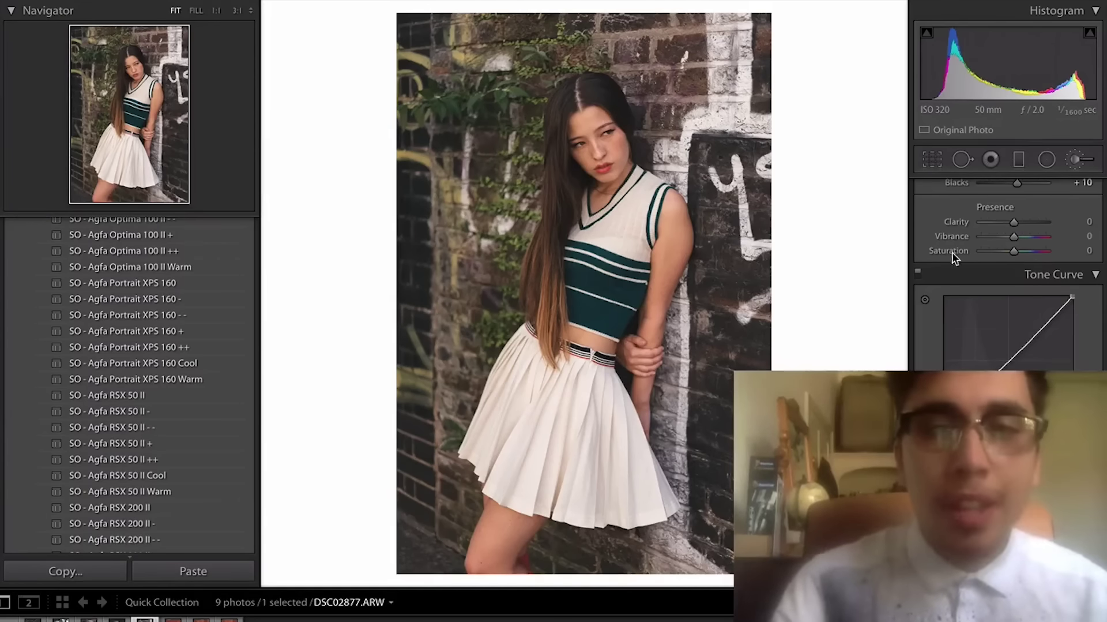
pyautogui.scroll(3, 950, 259)
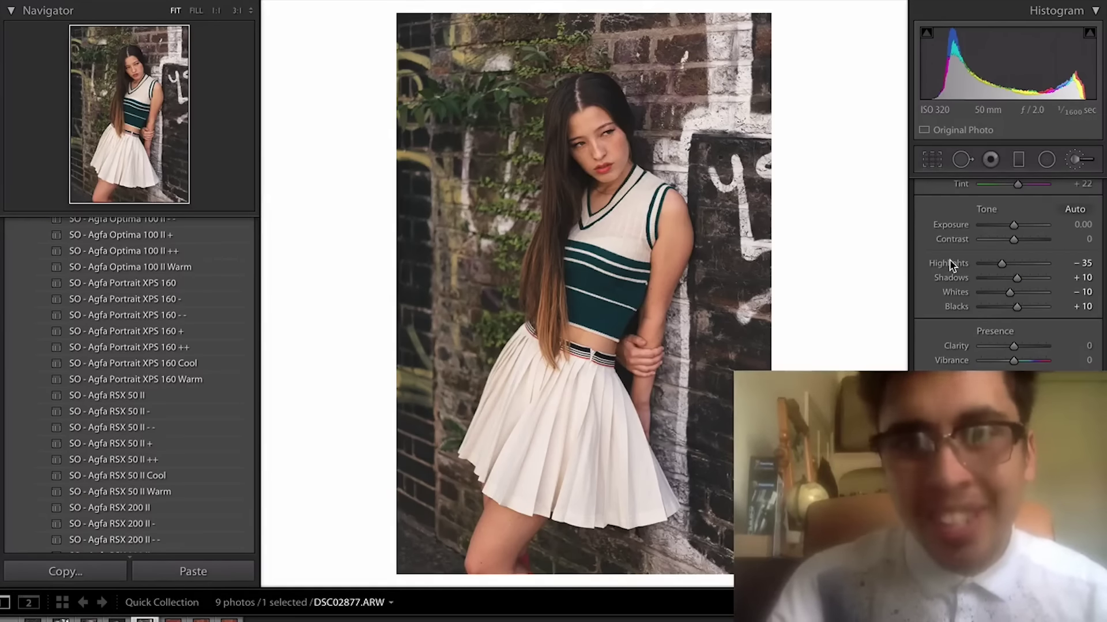
pyautogui.moveTo(1024, 277); pyautogui.dragTo(1012, 280)
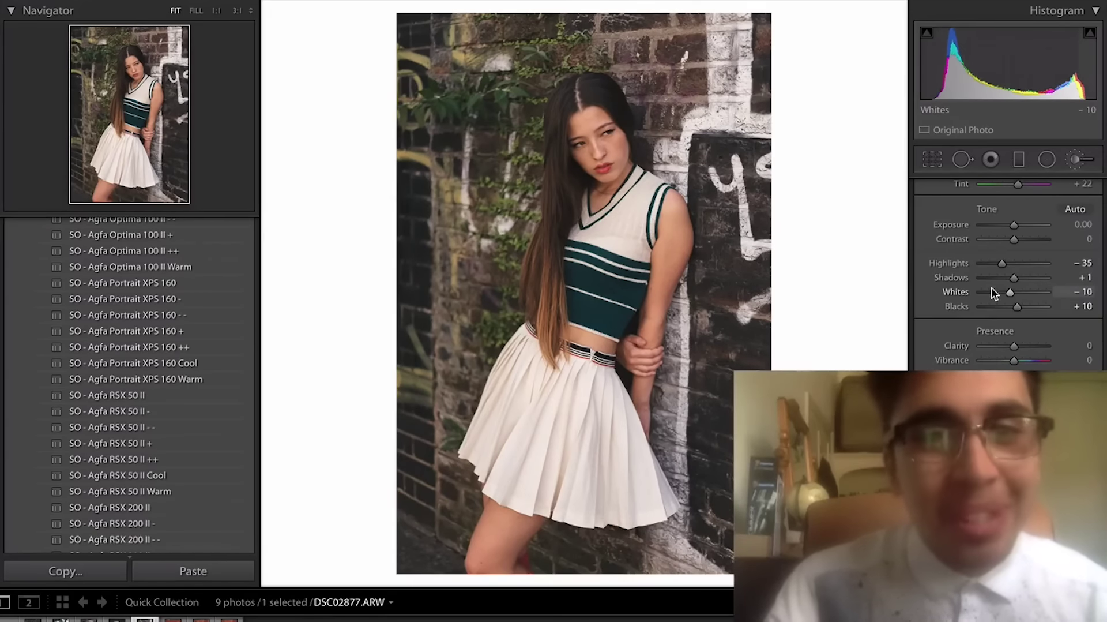
# Step: Apply the SO - Agfa Portrait XPS 160 preset to the photo and check the woman's face at 1:1
pyautogui.scroll(-3, 994, 293)
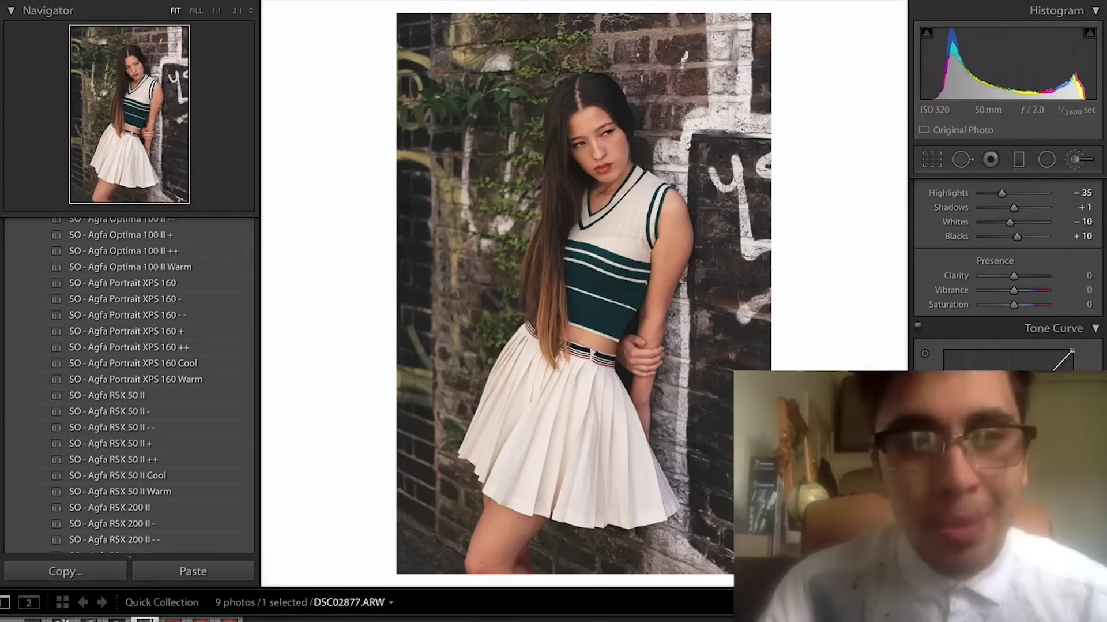
pyautogui.click(95, 287)
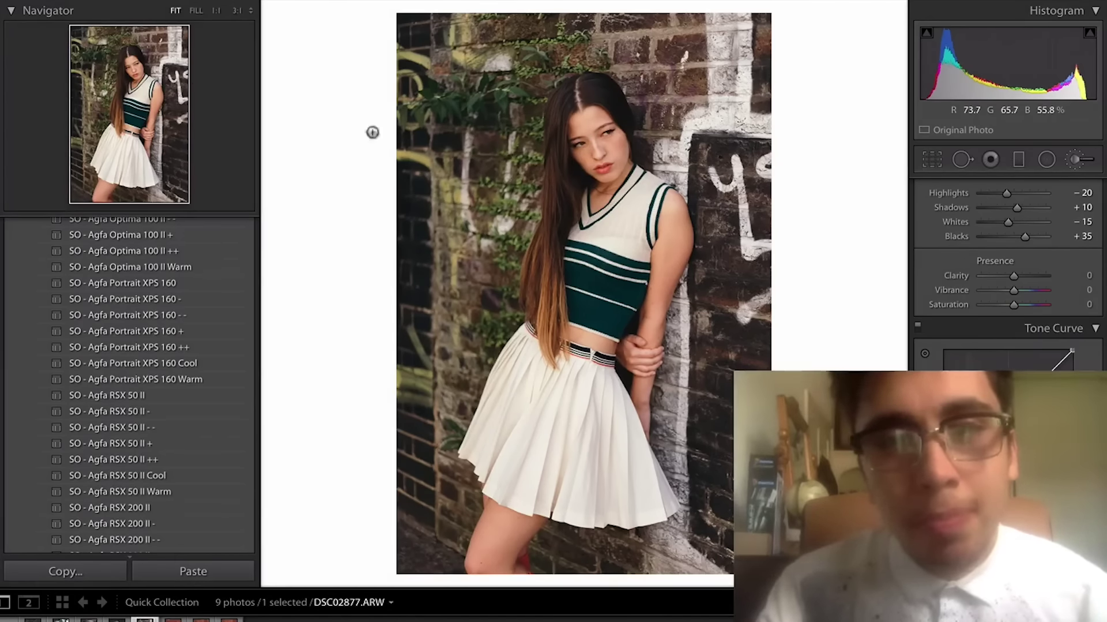
pyautogui.click(139, 65)
pyautogui.moveTo(140, 65); pyautogui.dragTo(124, 78)
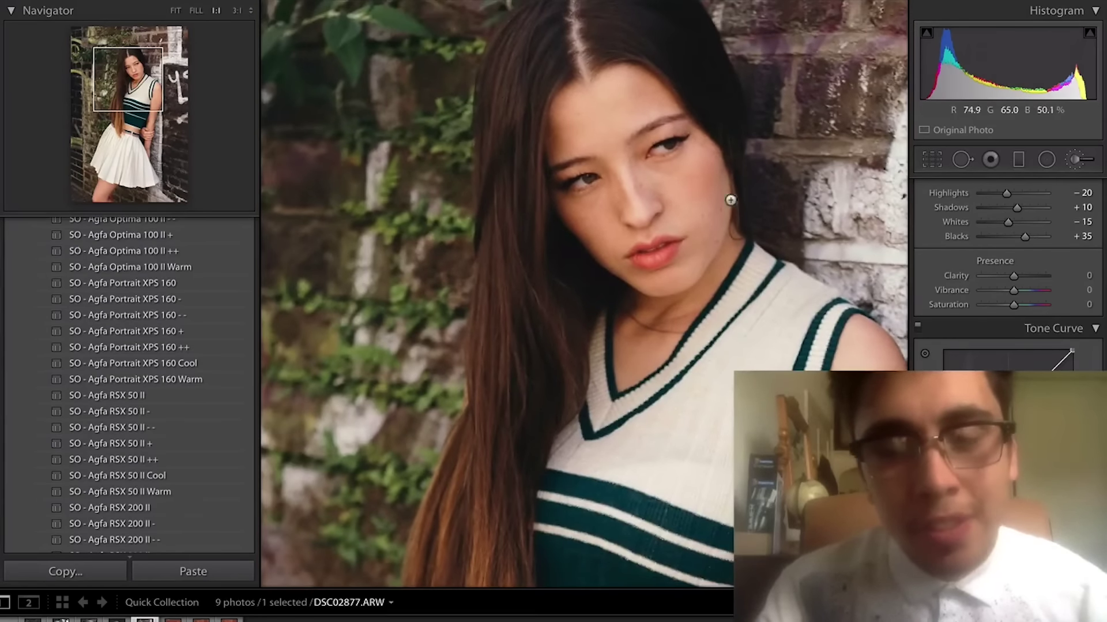
pyautogui.scroll(10, 992, 292)
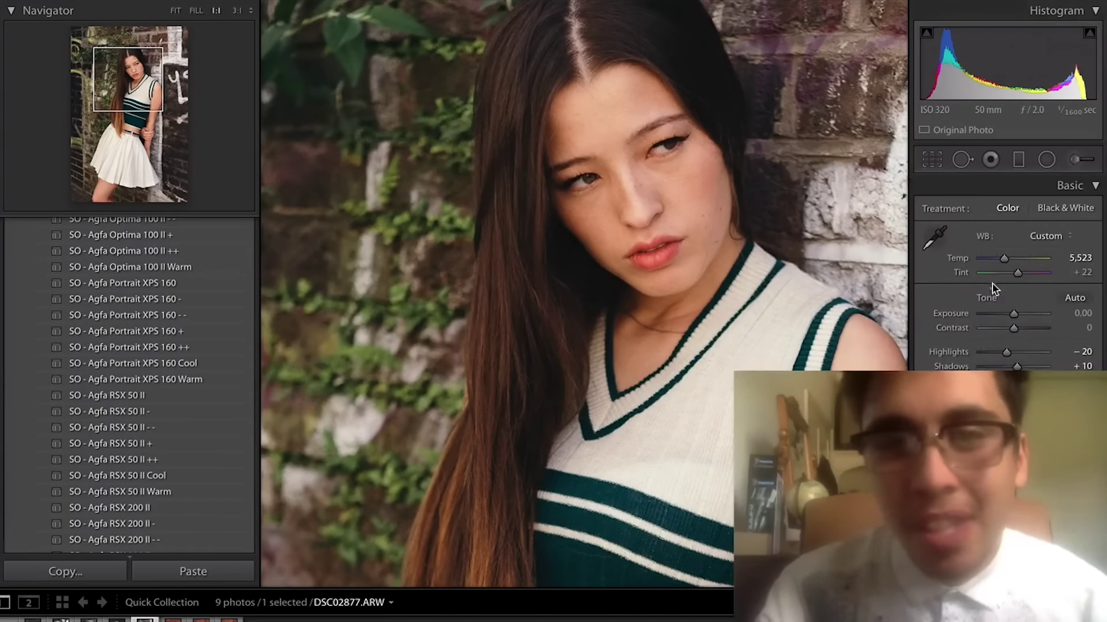
pyautogui.click(1077, 160)
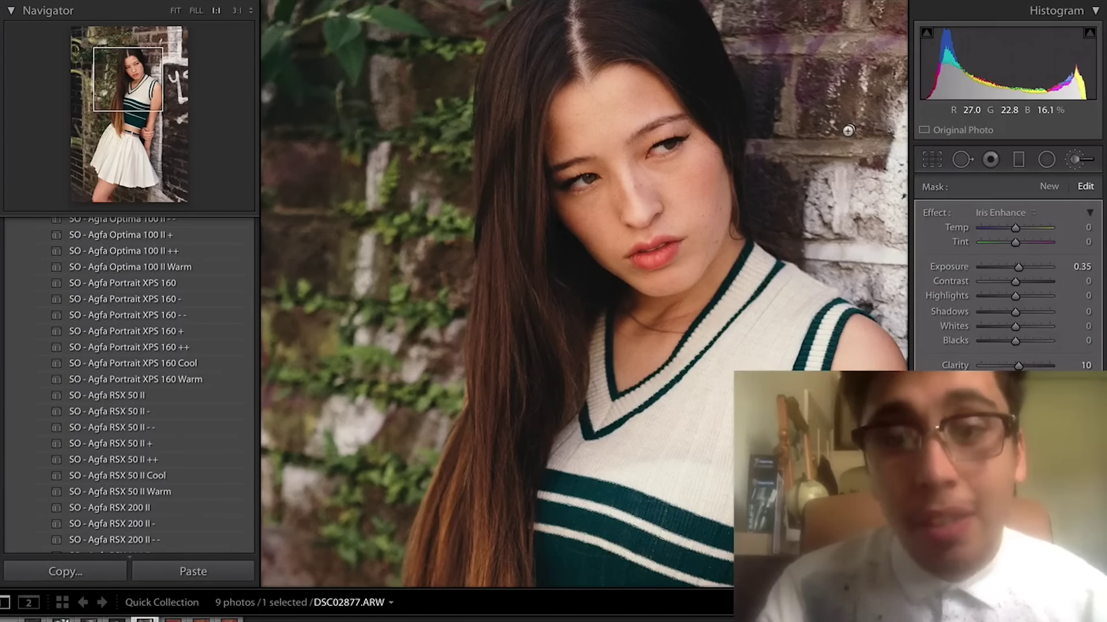
pyautogui.click(175, 11)
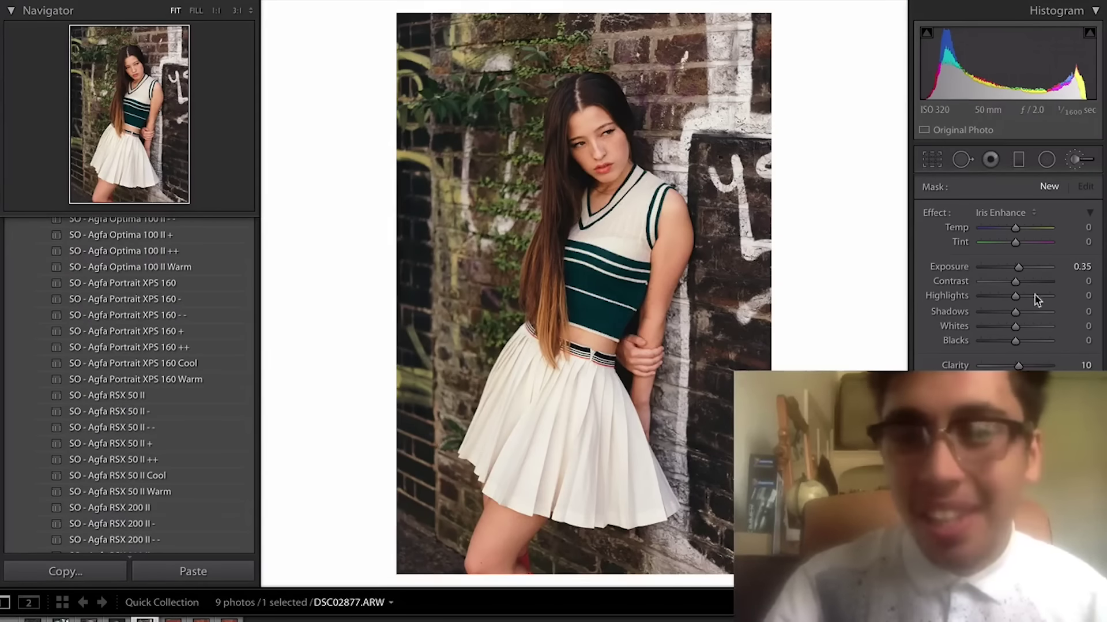
pyautogui.click(1080, 166)
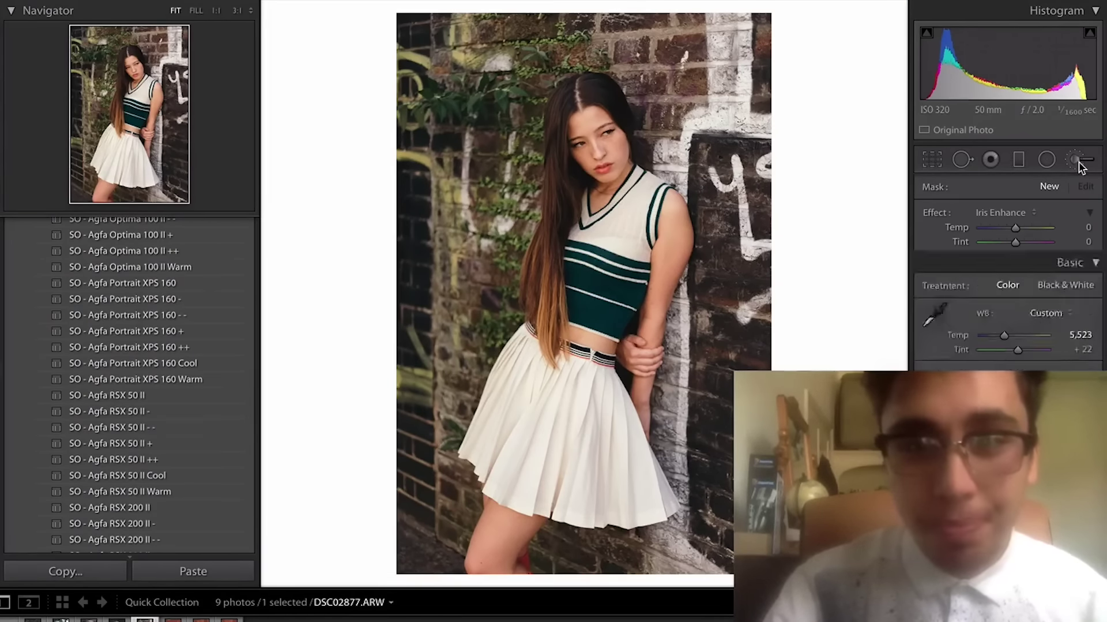
# Step: Try raising the black point at the dark end of the tone curve, and undo the curve change
pyautogui.scroll(-2, 1009, 265)
pyautogui.scroll(-4, 1009, 277)
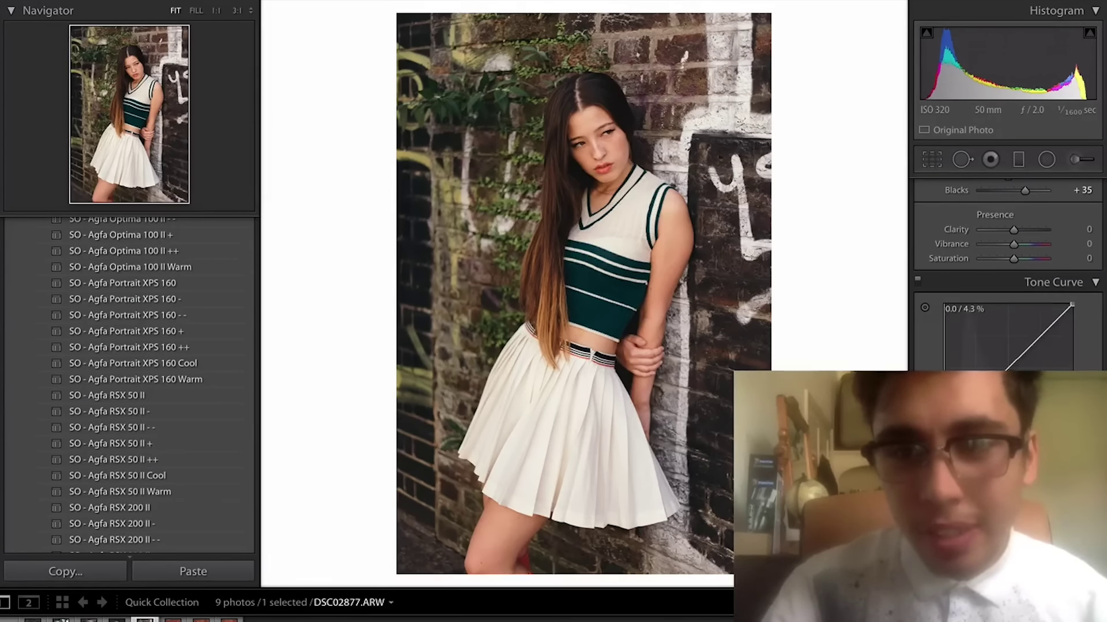
pyautogui.moveTo(944, 426); pyautogui.dragTo(944, 431)
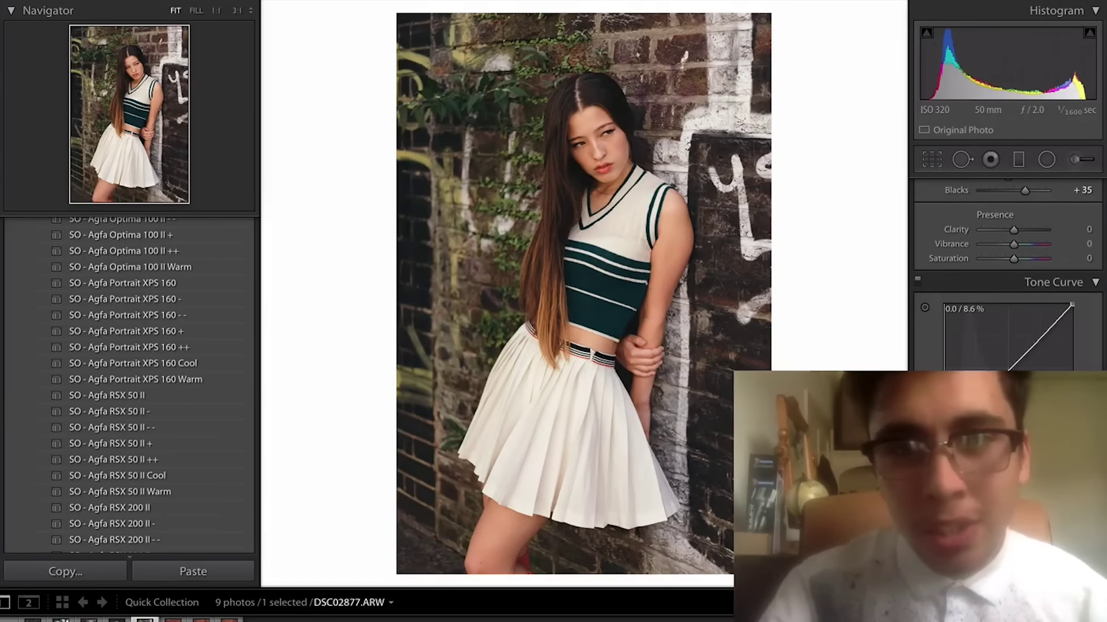
pyautogui.moveTo(944, 431); pyautogui.dragTo(944, 425)
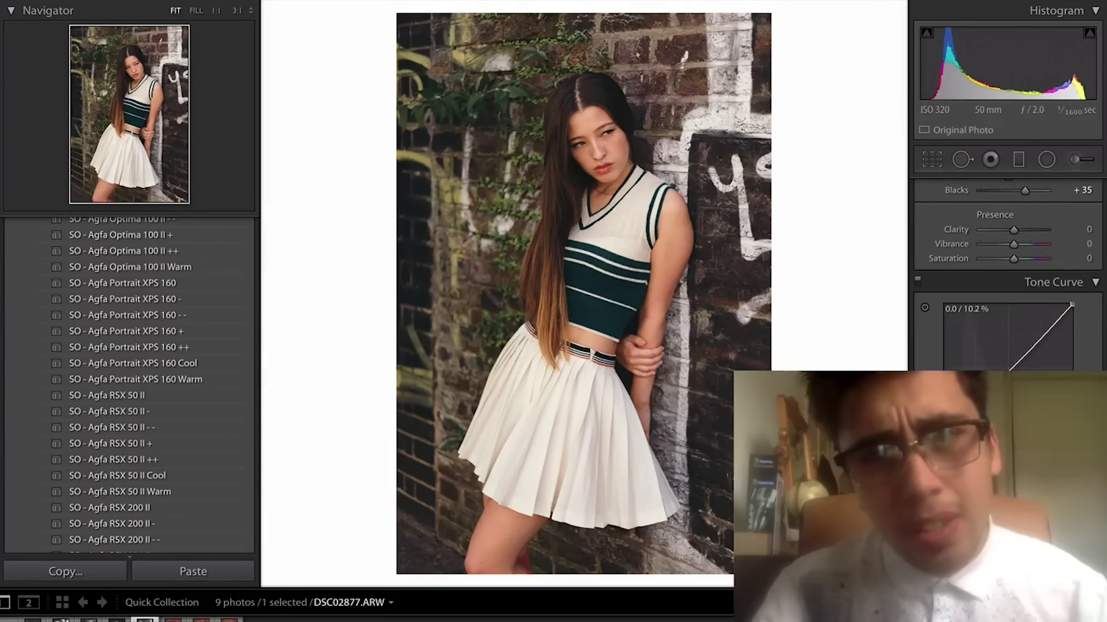
pyautogui.hotkey('ctrl', 'z')
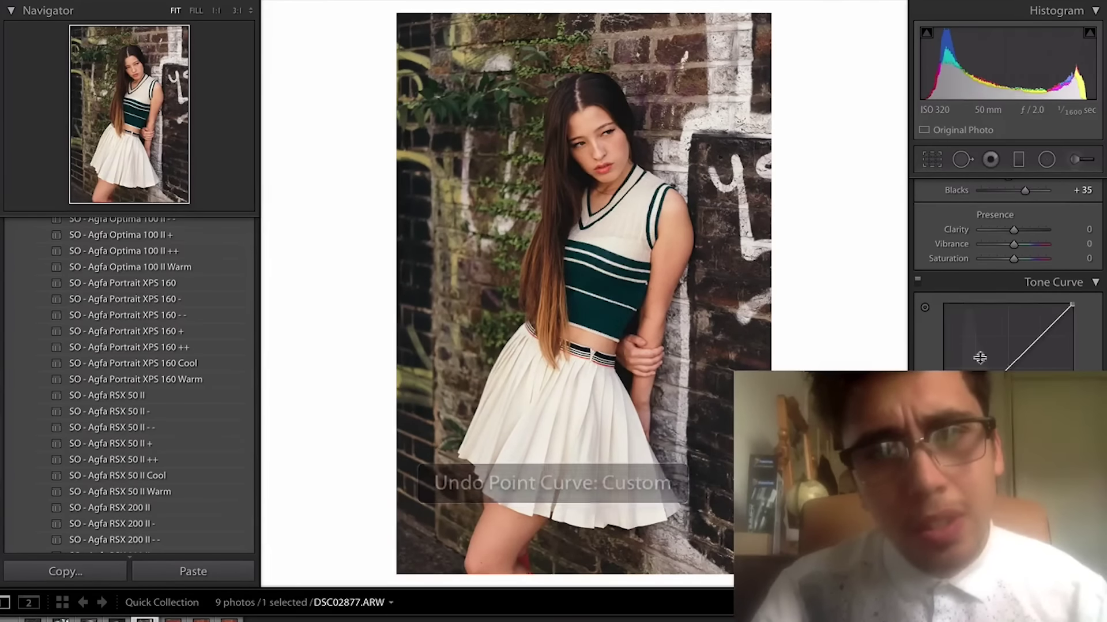
# Step: Try Highlights at +51, compare the white skirt's detail at 1:1, and undo the highlights change
pyautogui.scroll(5, 932, 357)
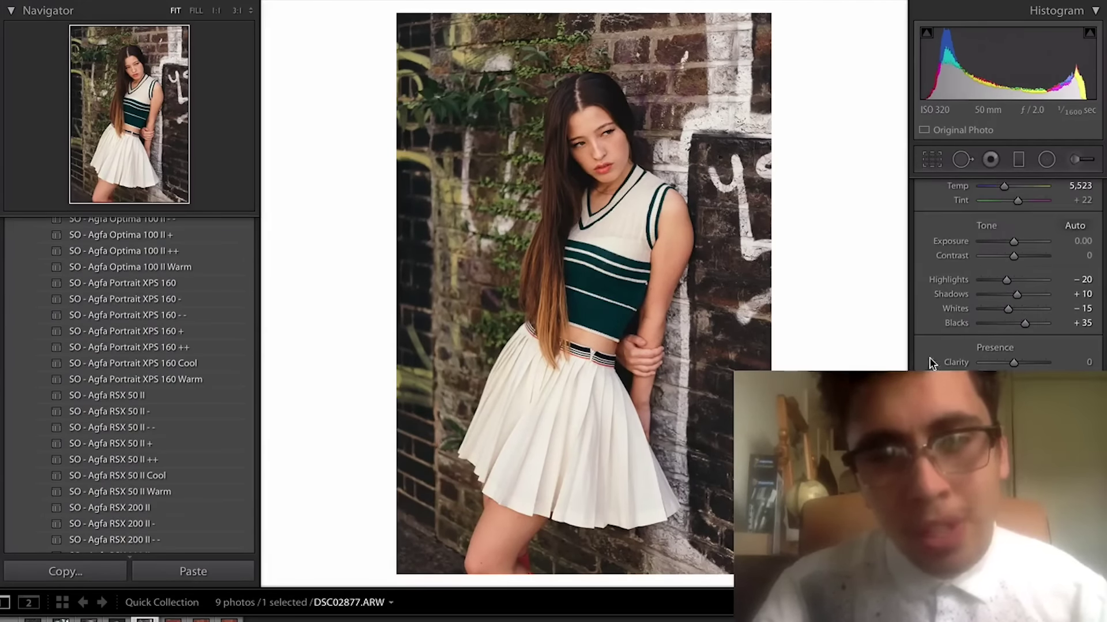
pyautogui.moveTo(592, 442); pyautogui.dragTo(564, 328)
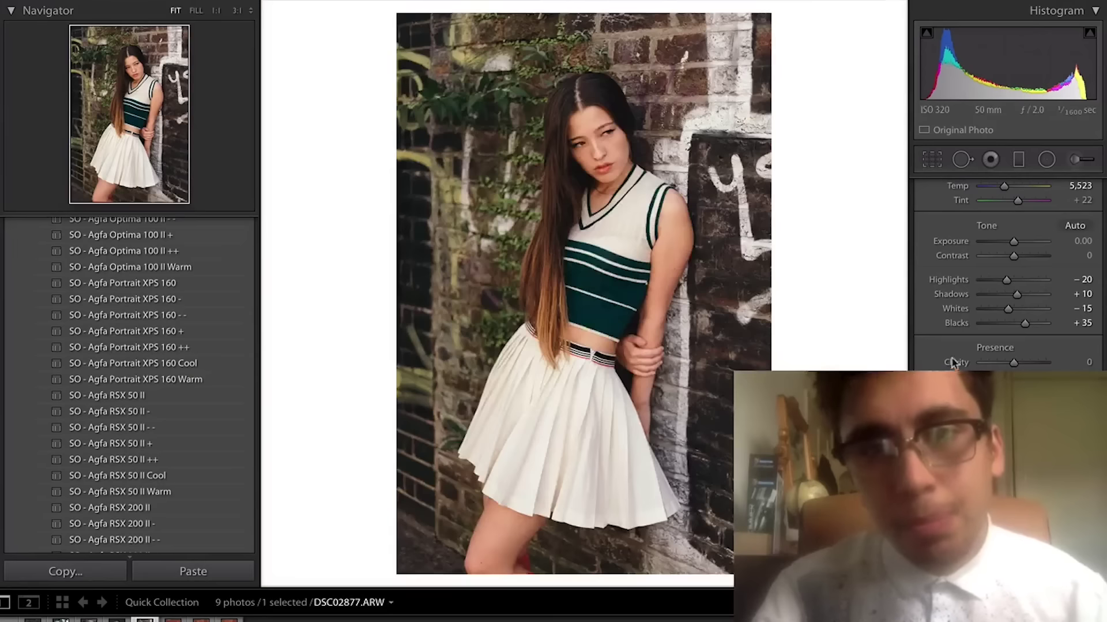
pyautogui.click(561, 464)
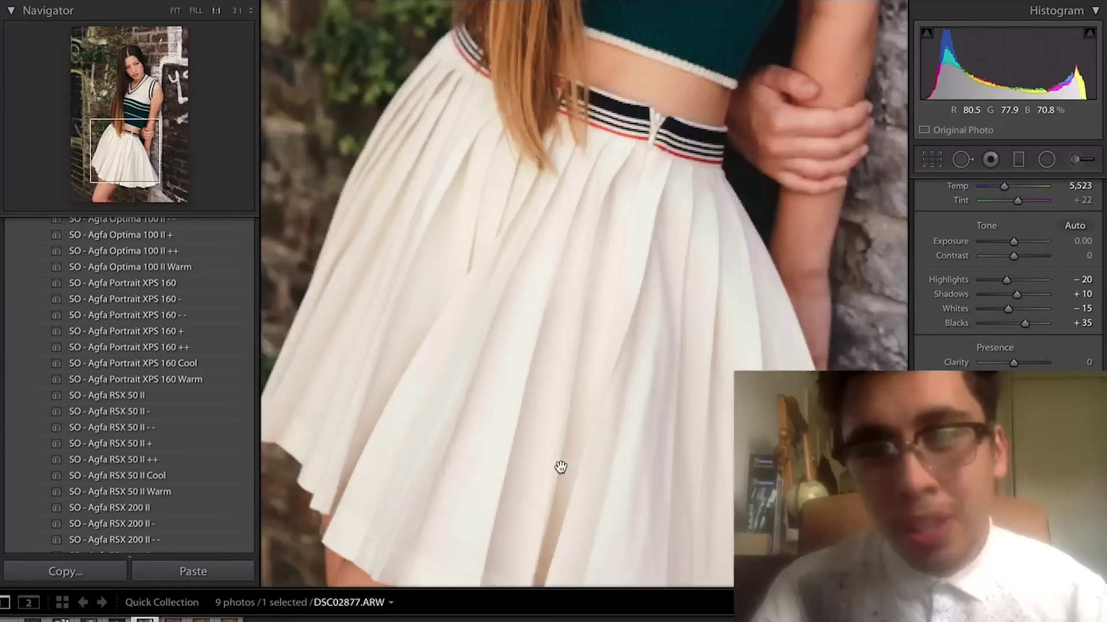
pyautogui.click(570, 338)
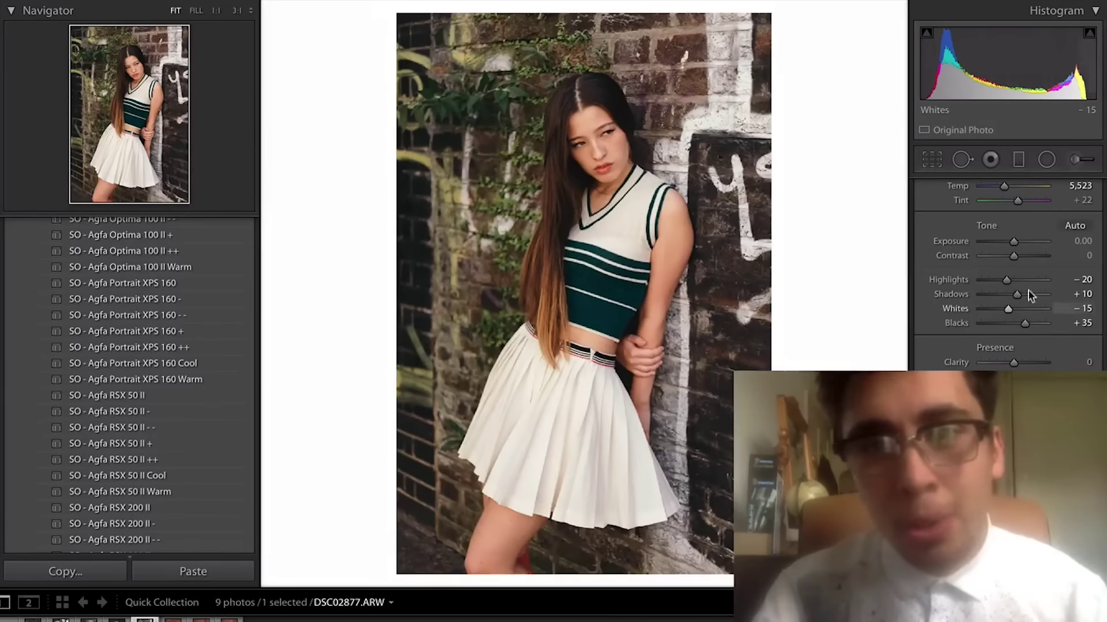
pyautogui.click(1031, 279)
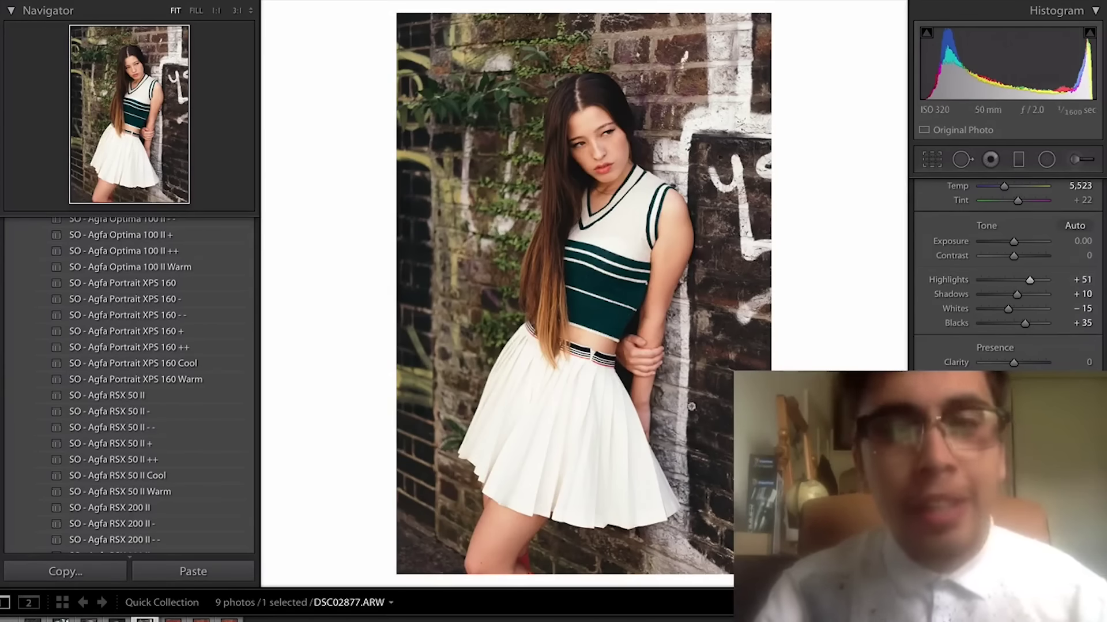
pyautogui.click(586, 389)
pyautogui.moveTo(588, 390); pyautogui.dragTo(650, 224)
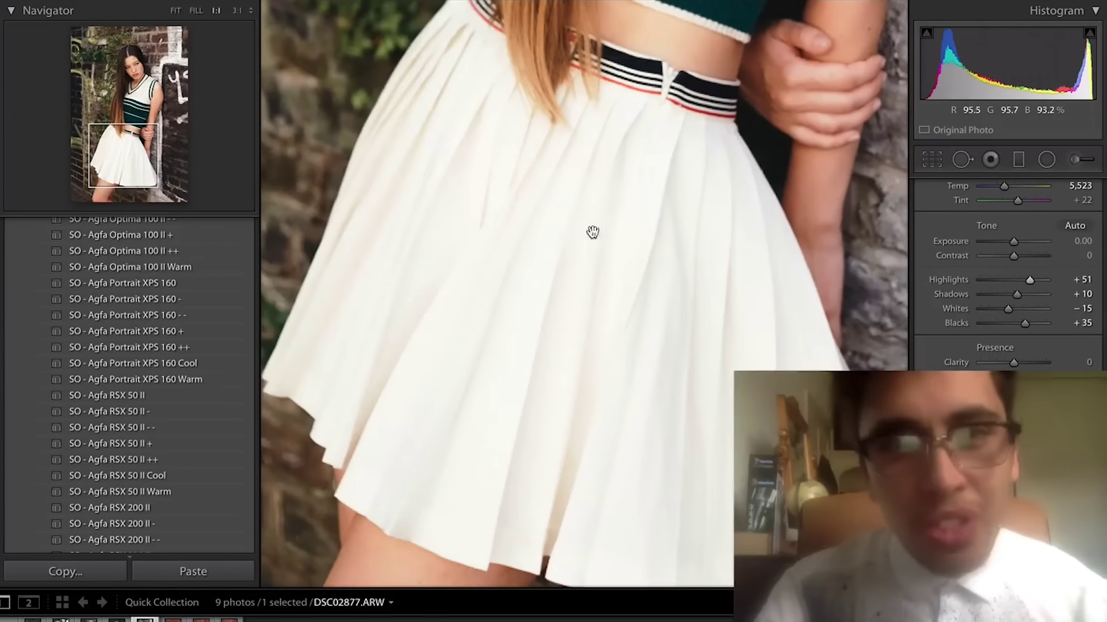
pyautogui.moveTo(535, 216); pyautogui.dragTo(532, 214)
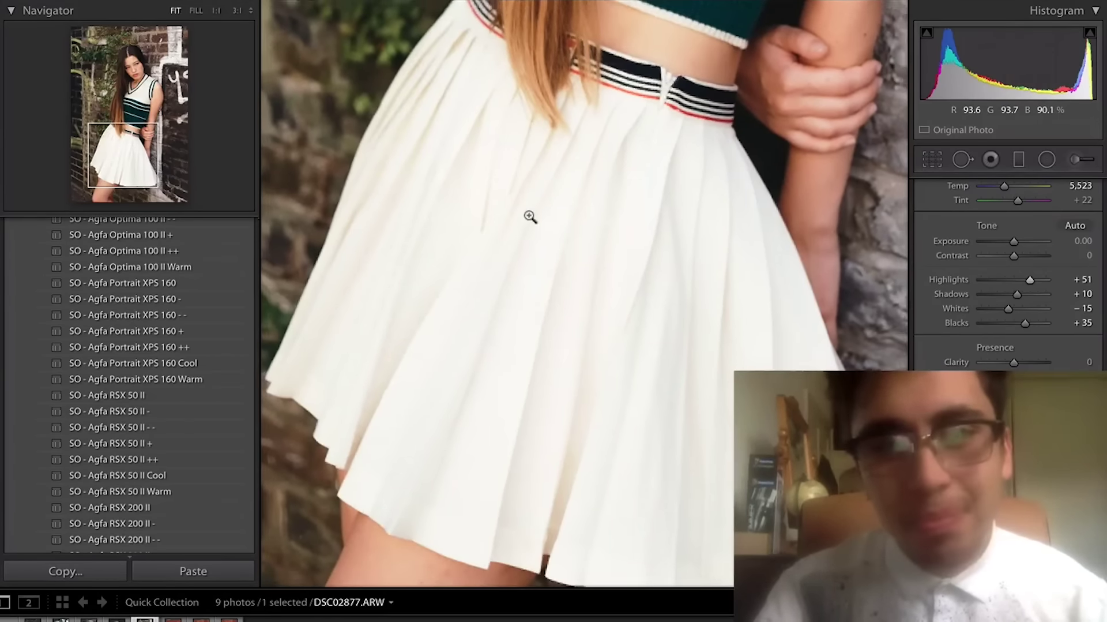
pyautogui.click(528, 215)
pyautogui.hotkey('ctrl', 'z')
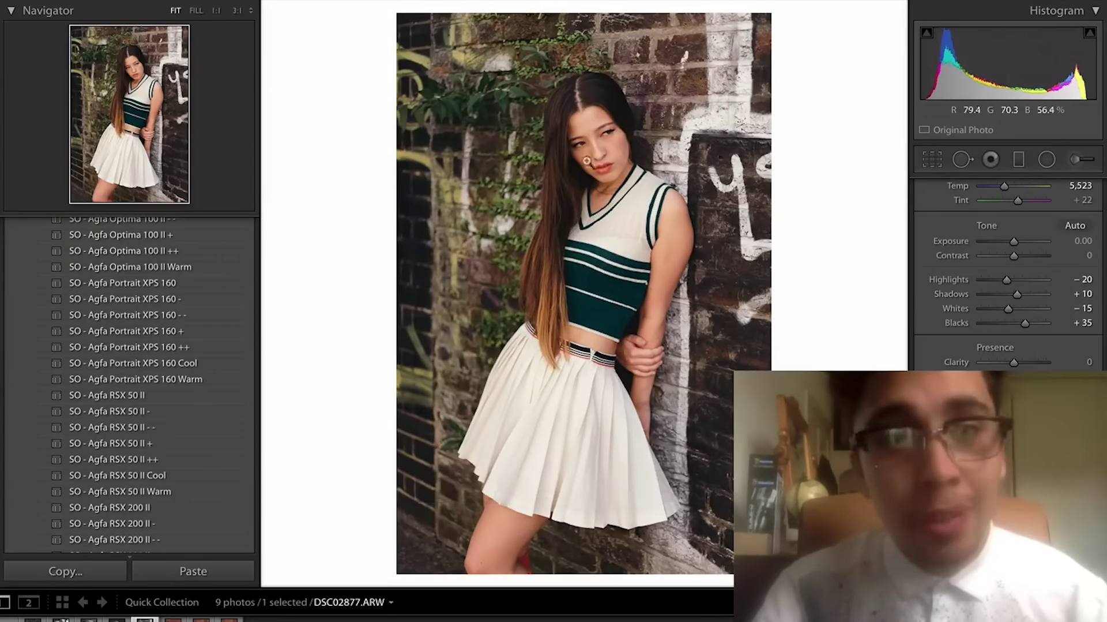
# Step: Inspect the woman's face at 1:1, try a cooler temperature on the photo, and undo it
pyautogui.click(584, 132)
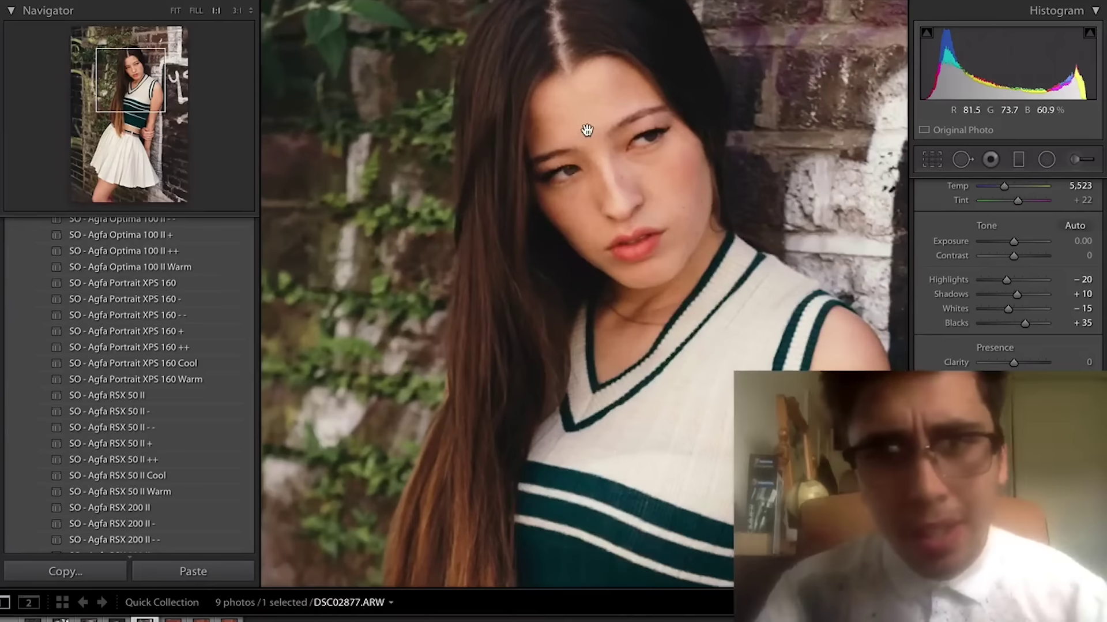
pyautogui.moveTo(570, 174); pyautogui.dragTo(553, 227)
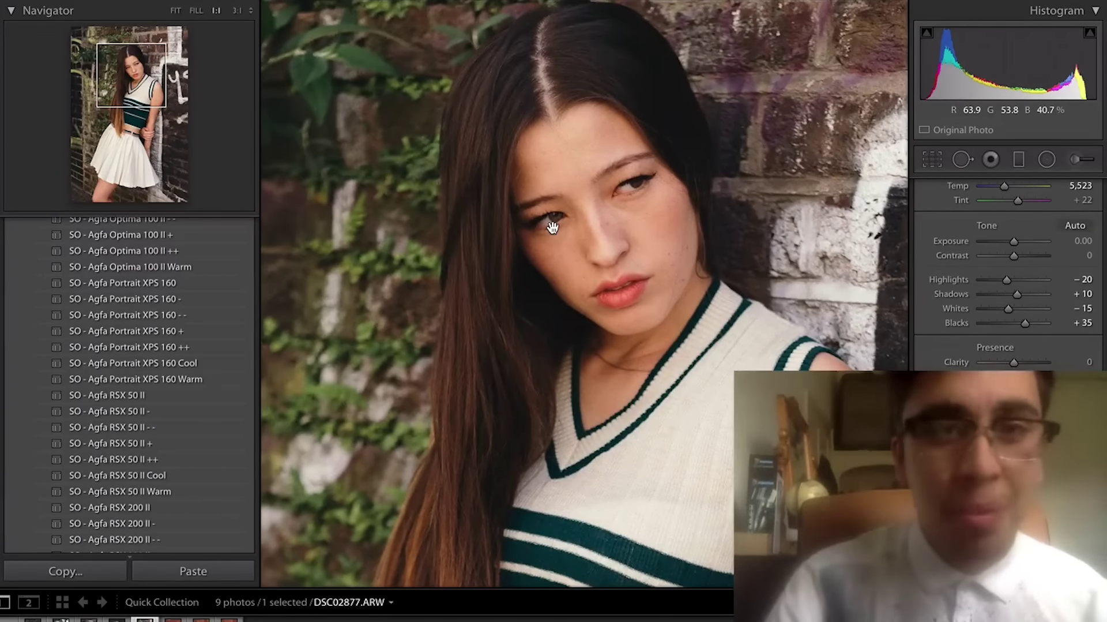
pyautogui.click(595, 188)
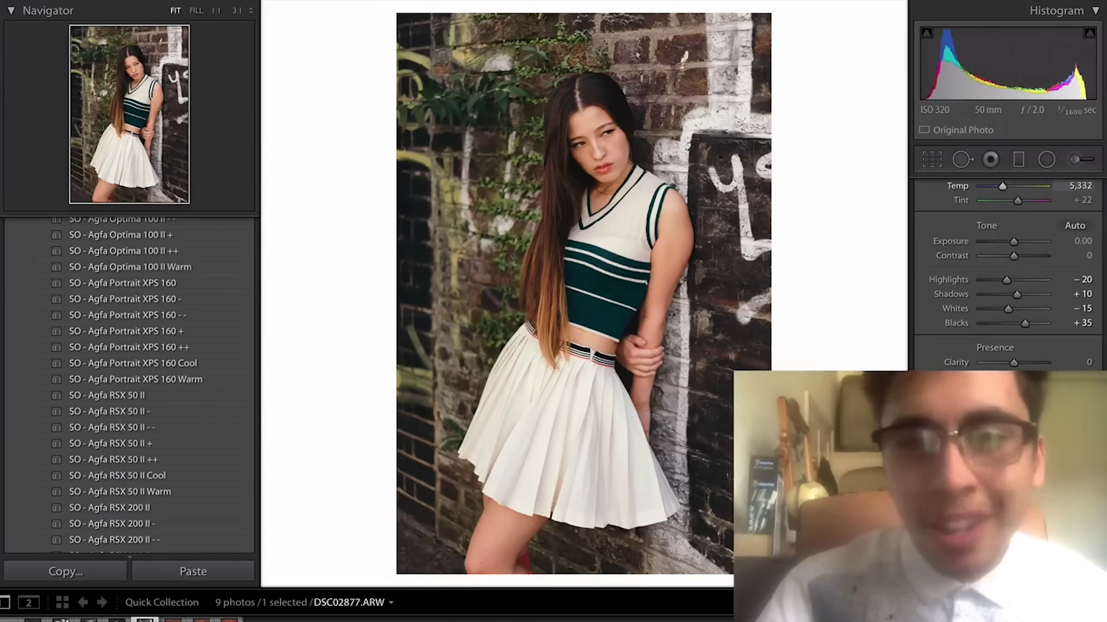
pyautogui.moveTo(1003, 185); pyautogui.dragTo(999, 186)
pyautogui.hotkey('ctrl', 'z')
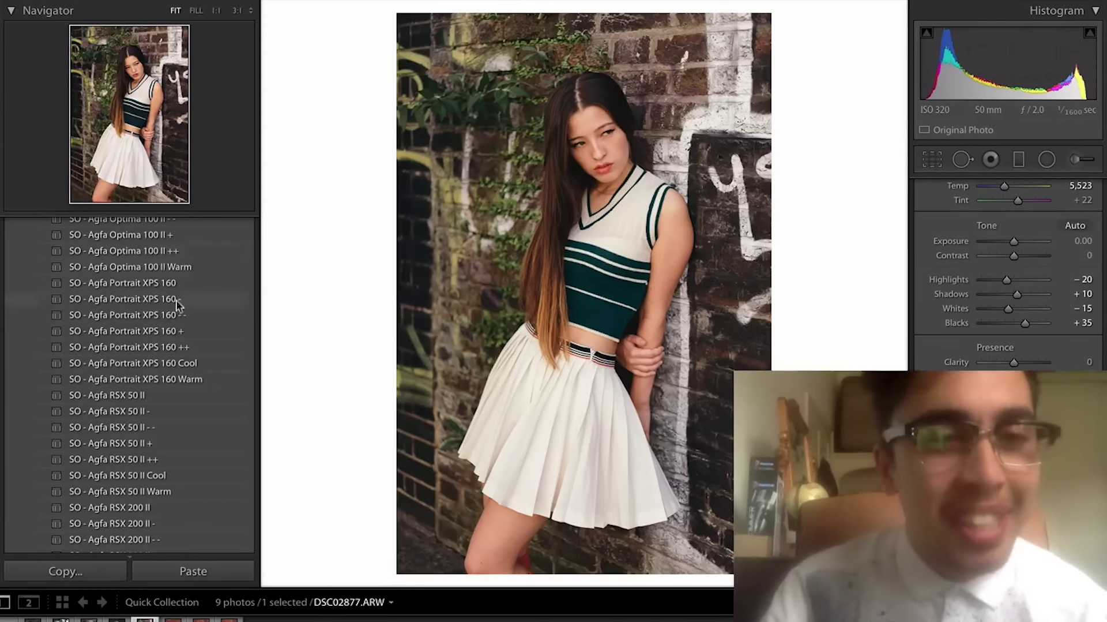
# Step: Compare the SO - Agfa Portrait XPS 160 Cool and Warm presets on the photo, undoing each one
pyautogui.click(183, 363)
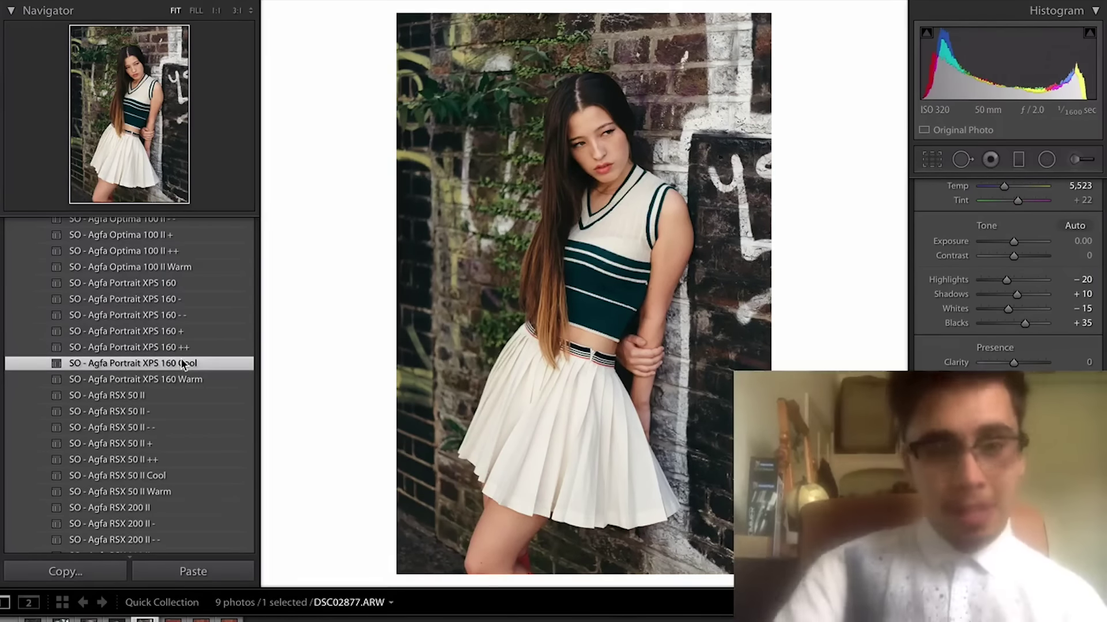
pyautogui.hotkey('ctrl', 'z')
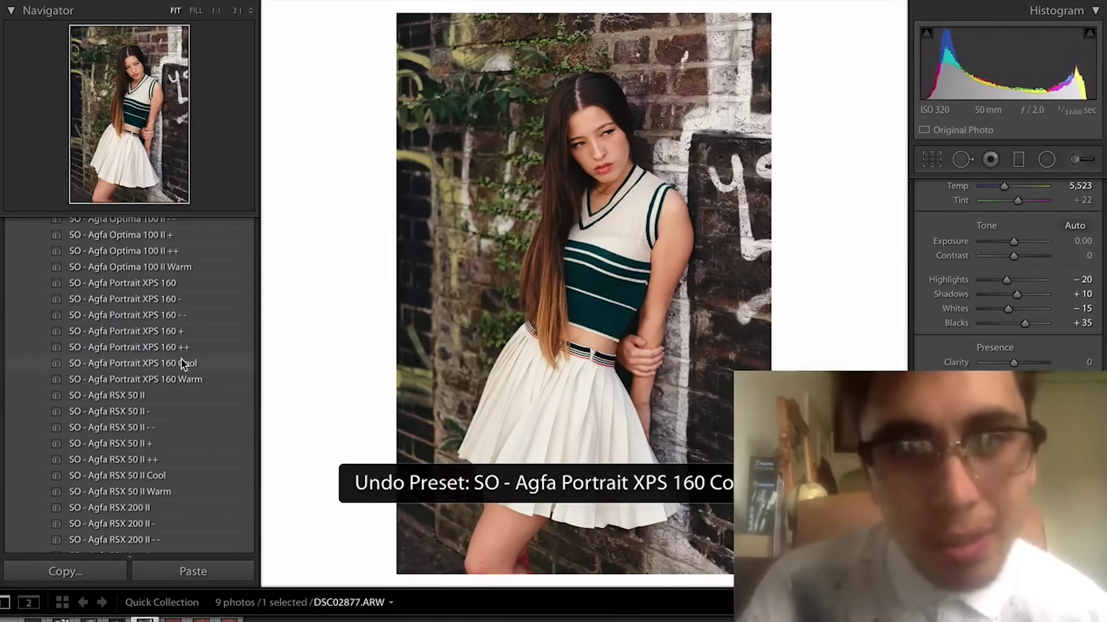
pyautogui.click(183, 363)
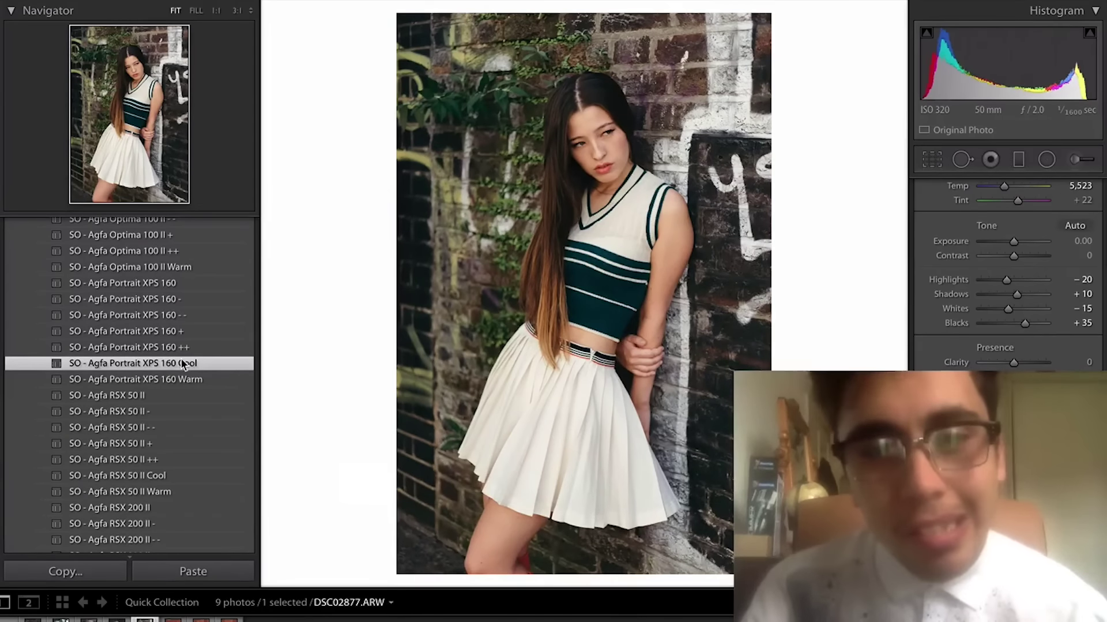
pyautogui.scroll(1, 952, 240)
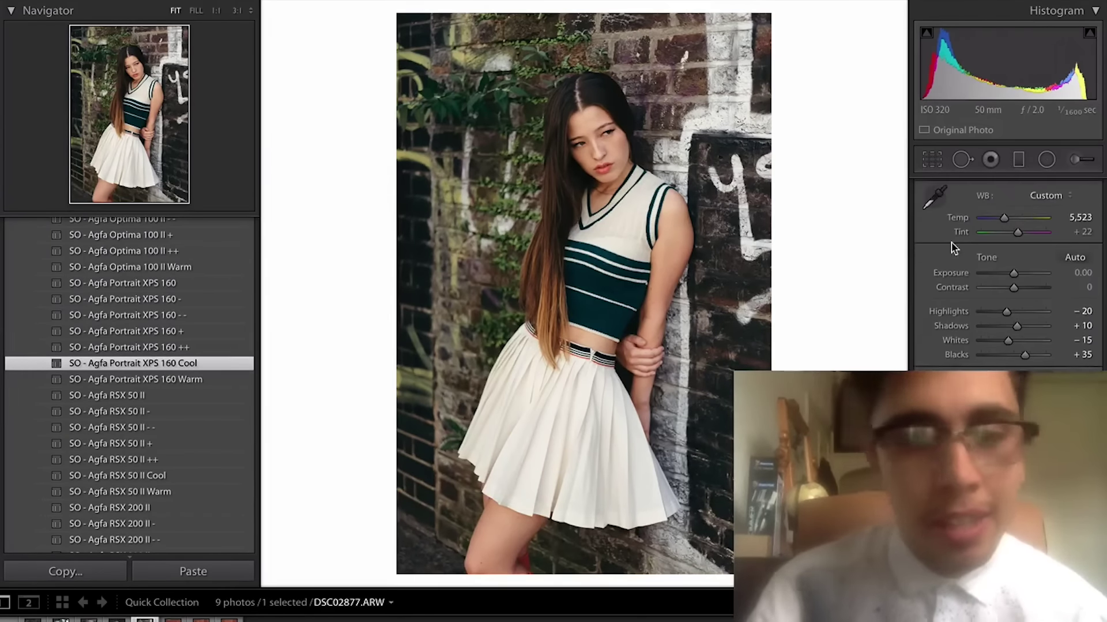
pyautogui.hotkey('ctrl', 'z')
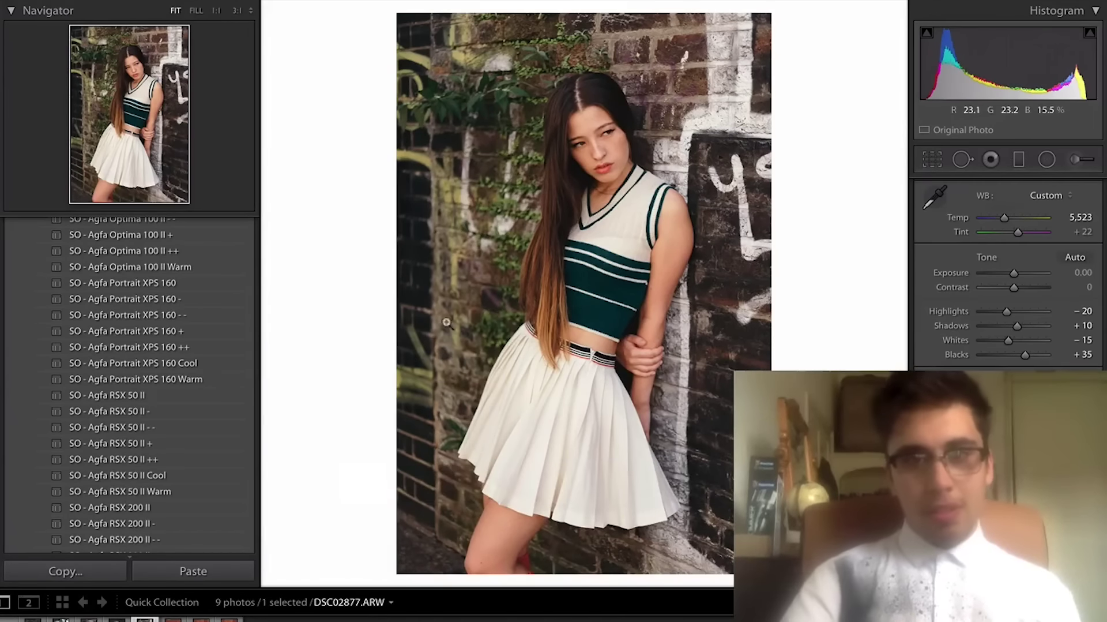
pyautogui.click(125, 384)
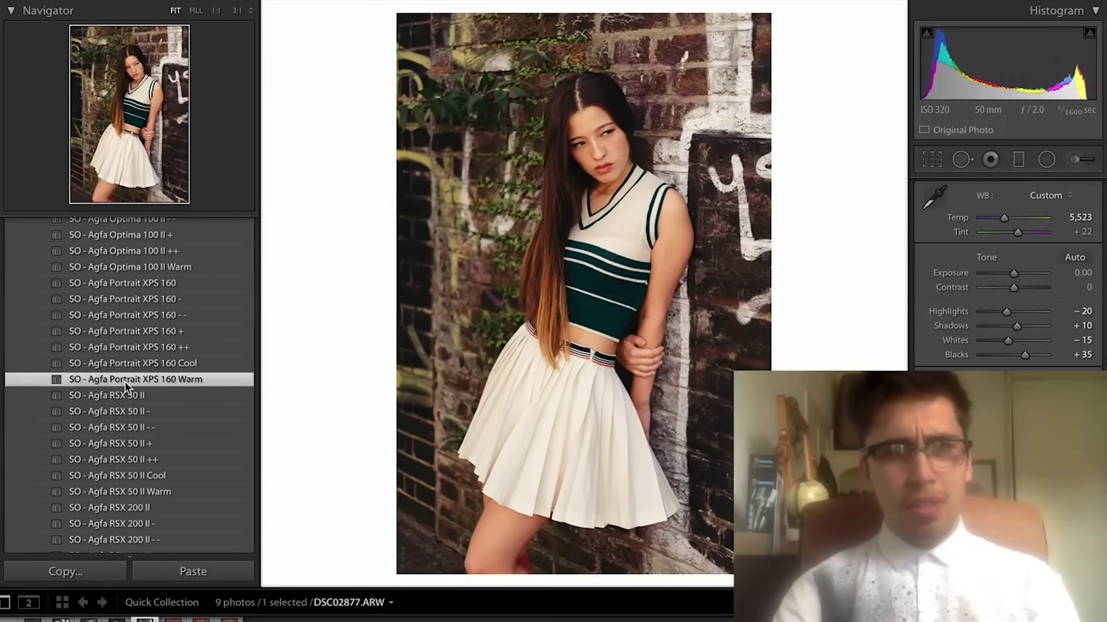
pyautogui.hotkey('ctrl', 'z')
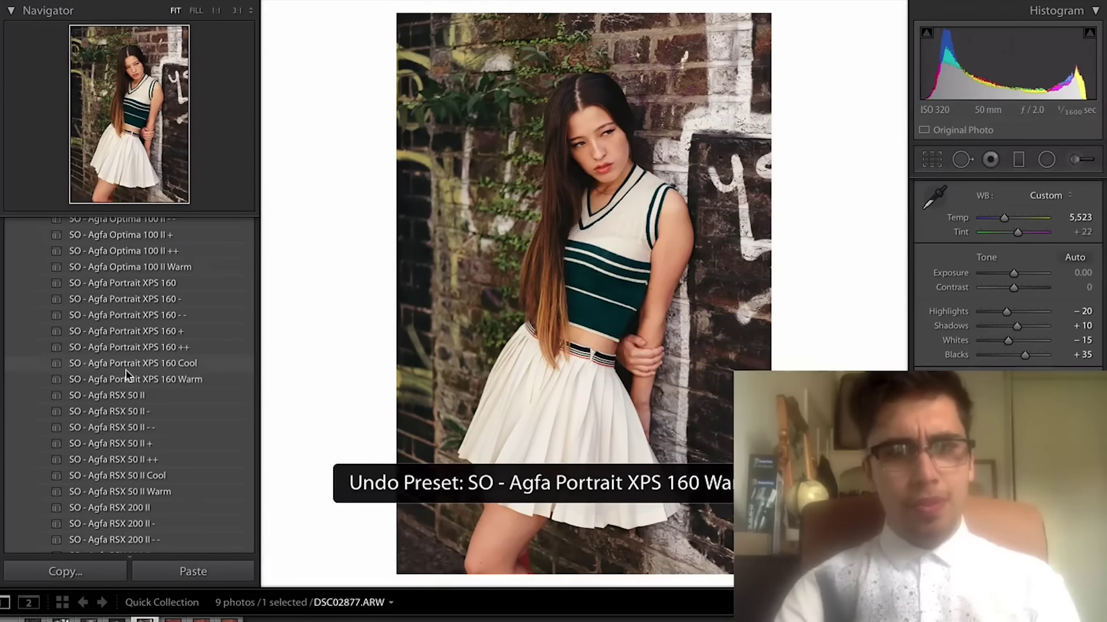
pyautogui.click(125, 369)
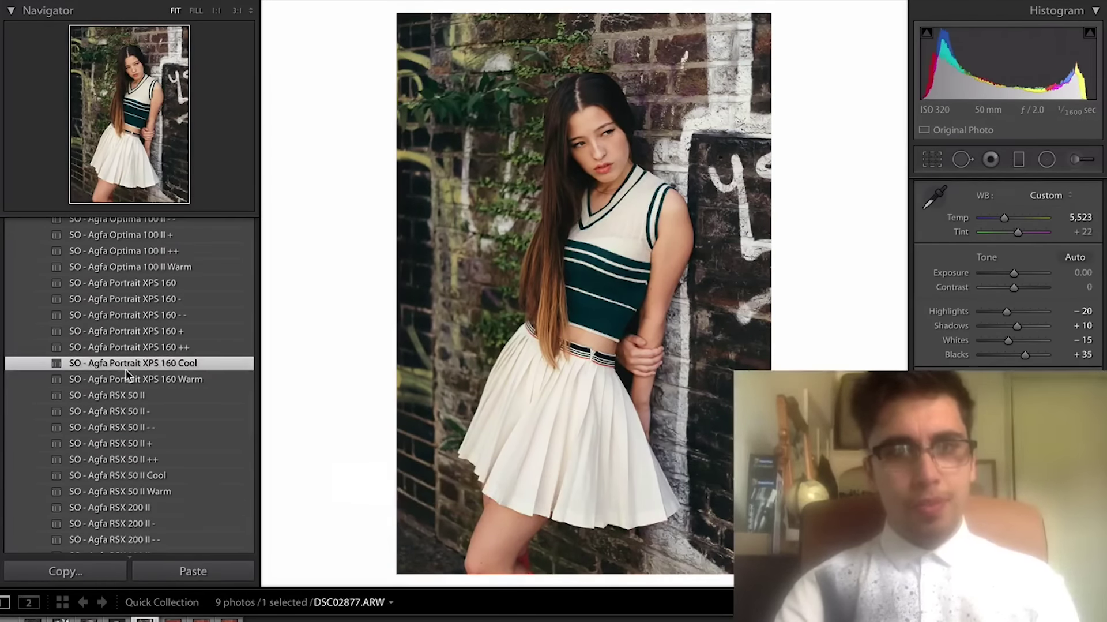
pyautogui.hotkey('ctrl', 'z')
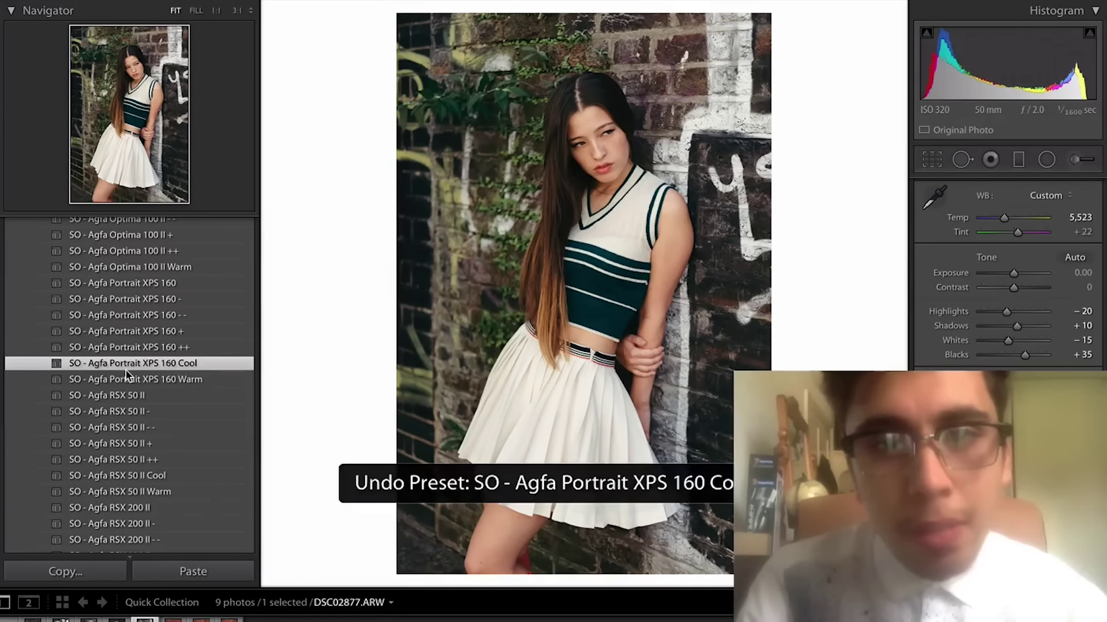
# Step: Set the temperature to 5,123 and apply the SO - Agfa Portrait XPS 160 Cool preset
pyautogui.scroll(1, 941, 296)
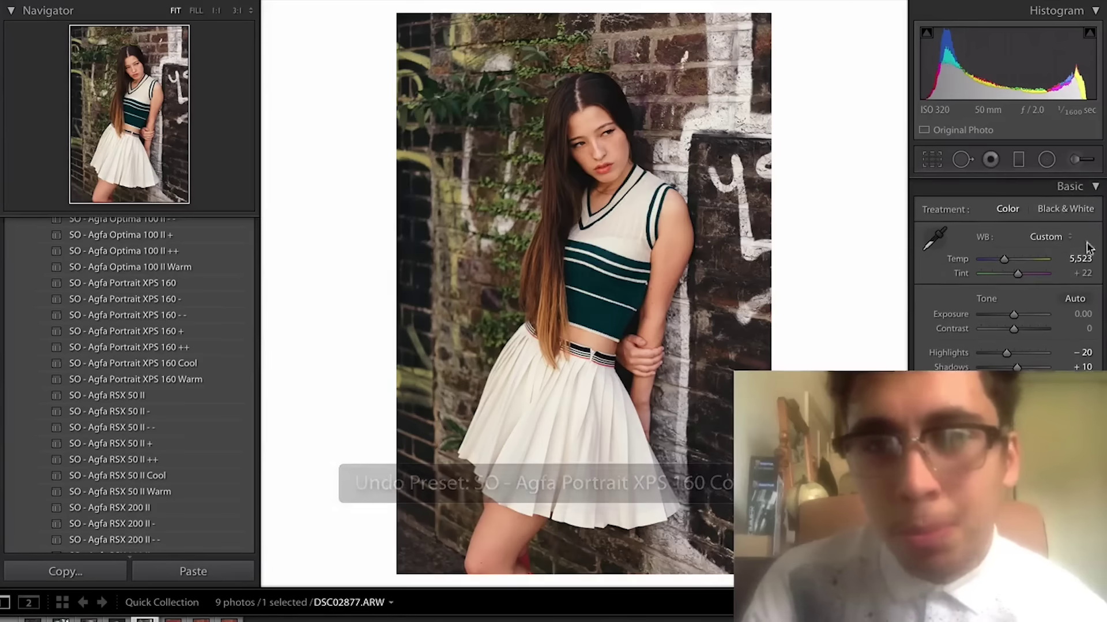
pyautogui.click(1079, 257)
pyautogui.write('4898')
pyautogui.press('Return')
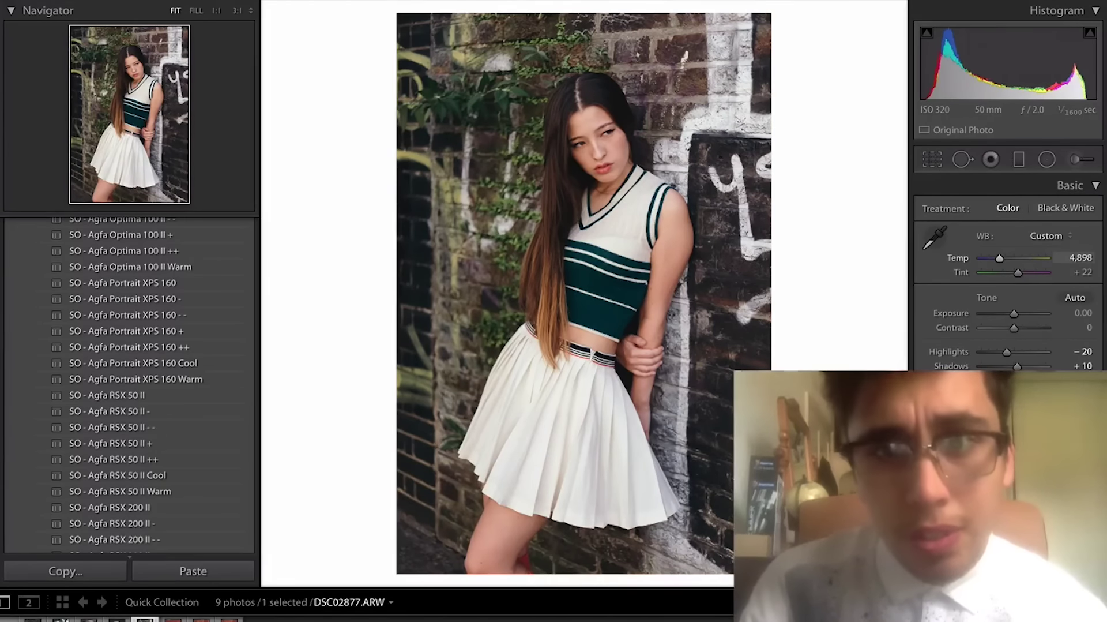
pyautogui.hotkey('shift', 'Up')
pyautogui.press('Down')
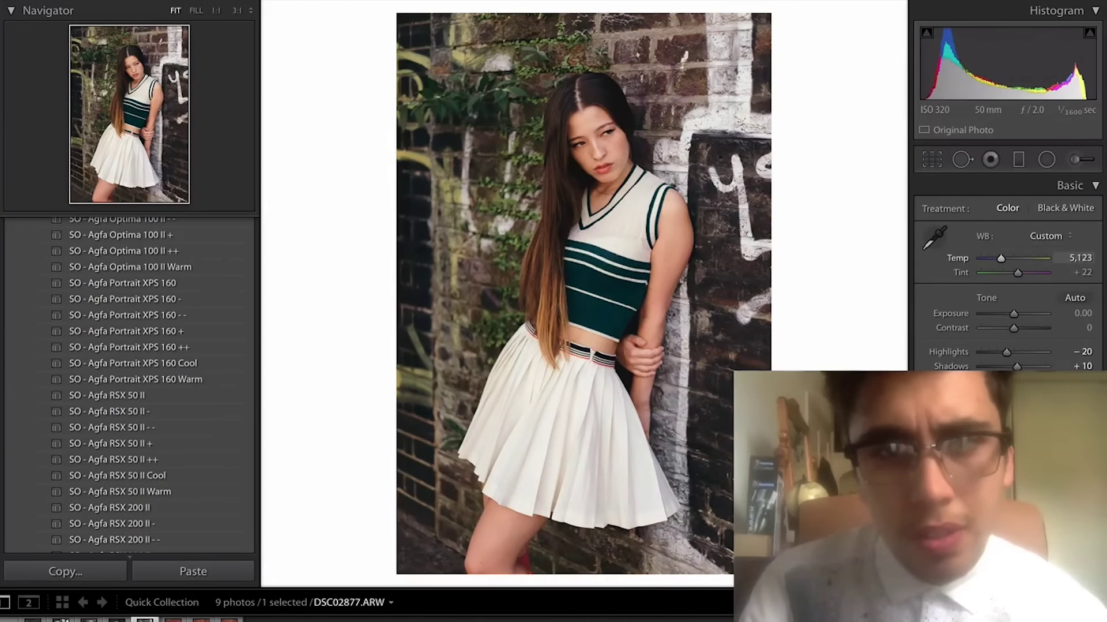
pyautogui.click(166, 368)
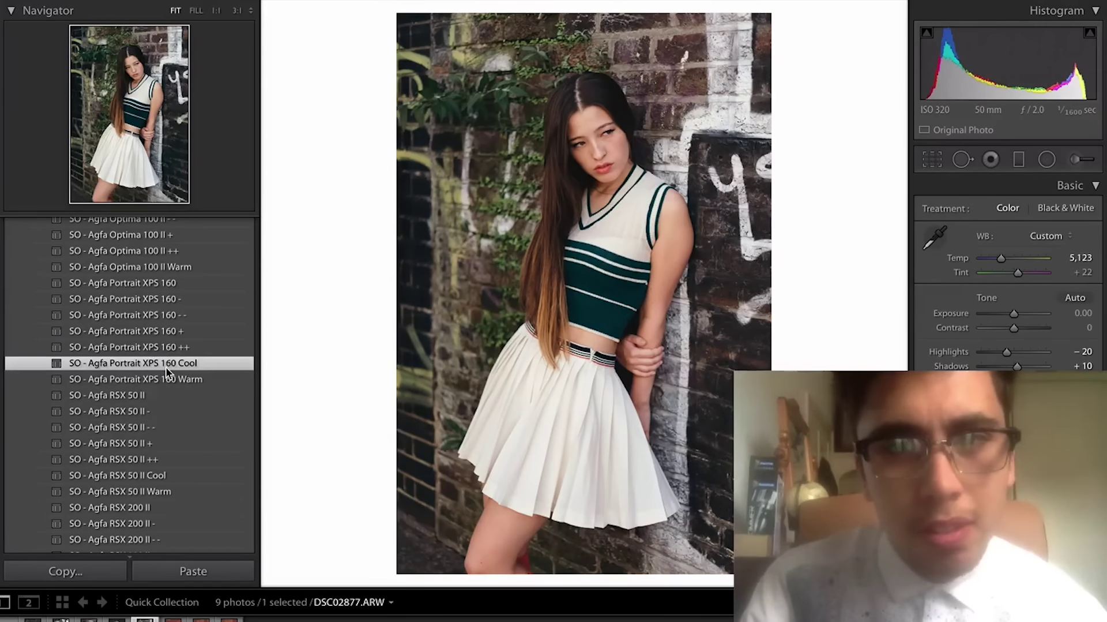
pyautogui.hotkey('ctrl', 'z')
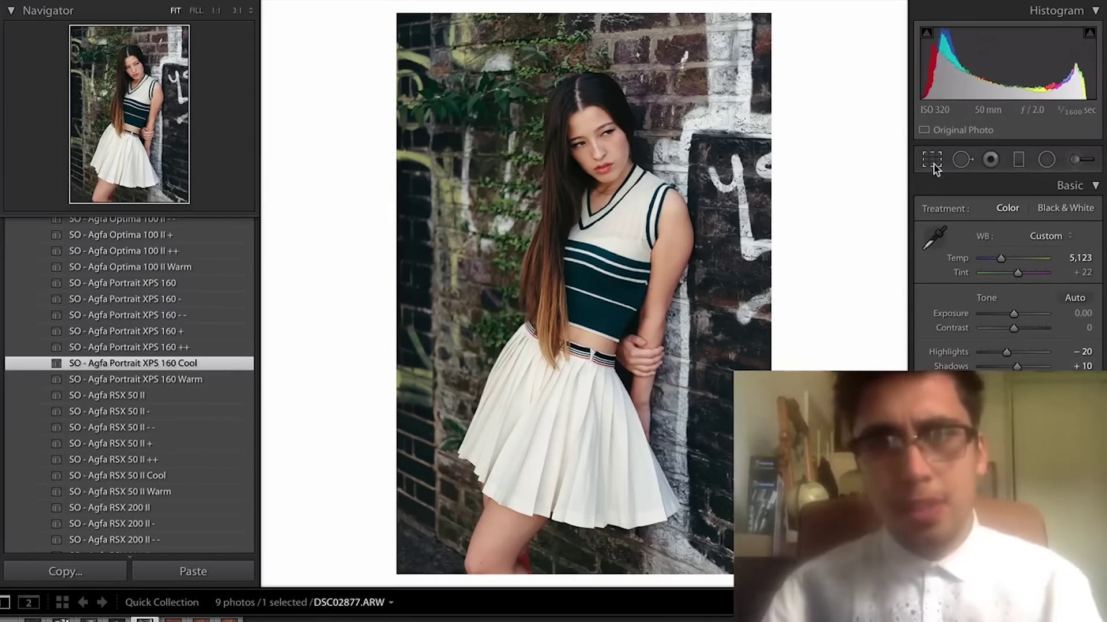
# Step: Crop the photo slightly tighter at the original aspect ratio, positioning the woman a little higher in the frame
pyautogui.click(933, 159)
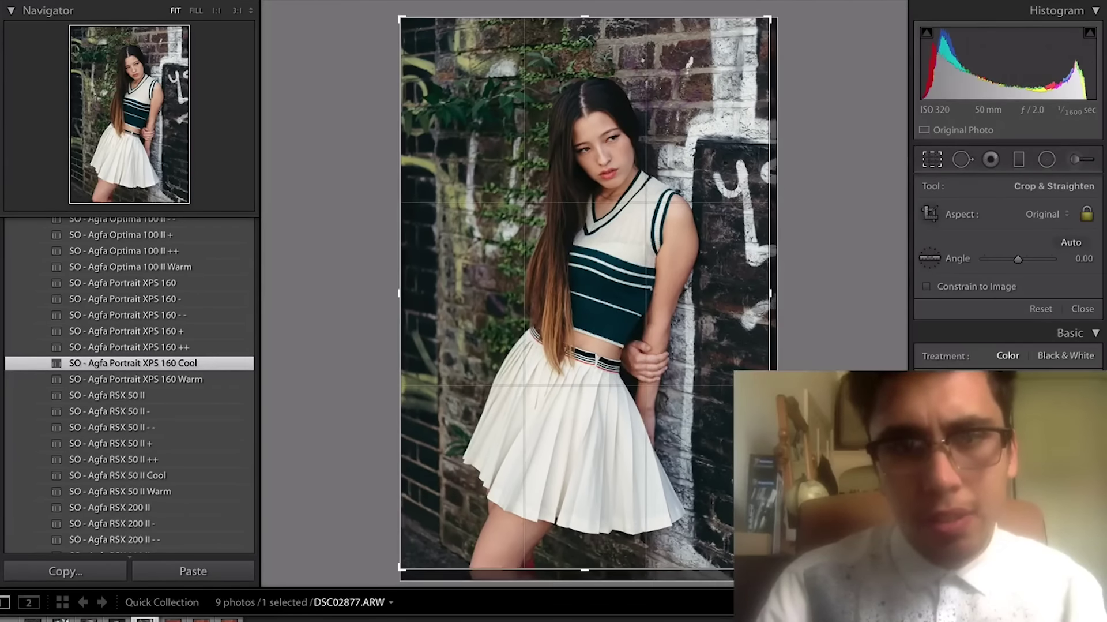
pyautogui.moveTo(663, 411); pyautogui.dragTo(672, 381)
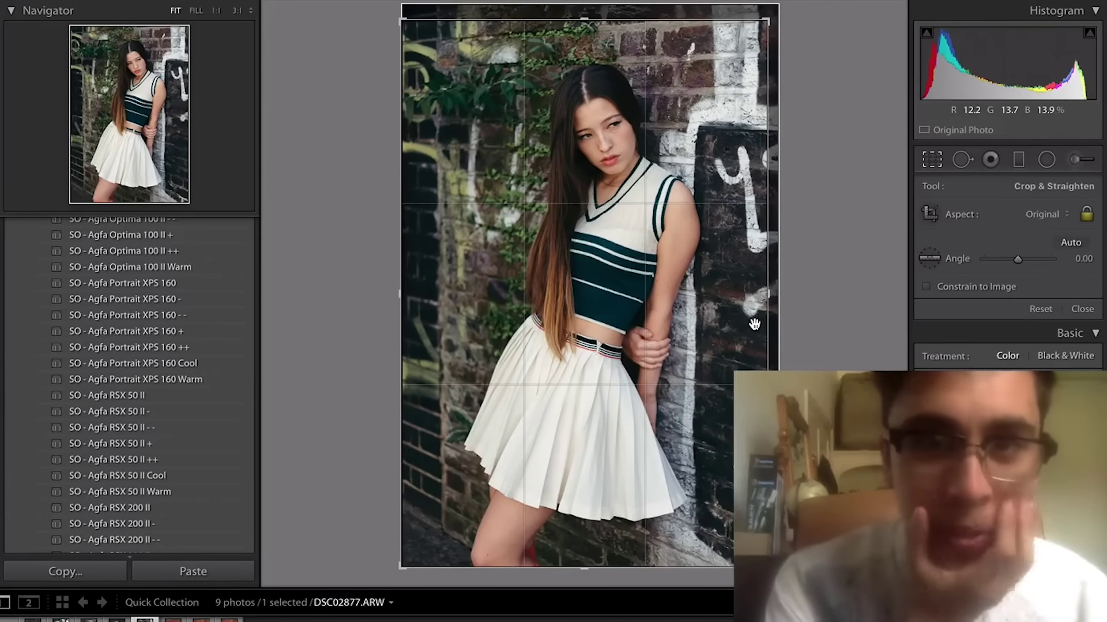
pyautogui.press('Return')
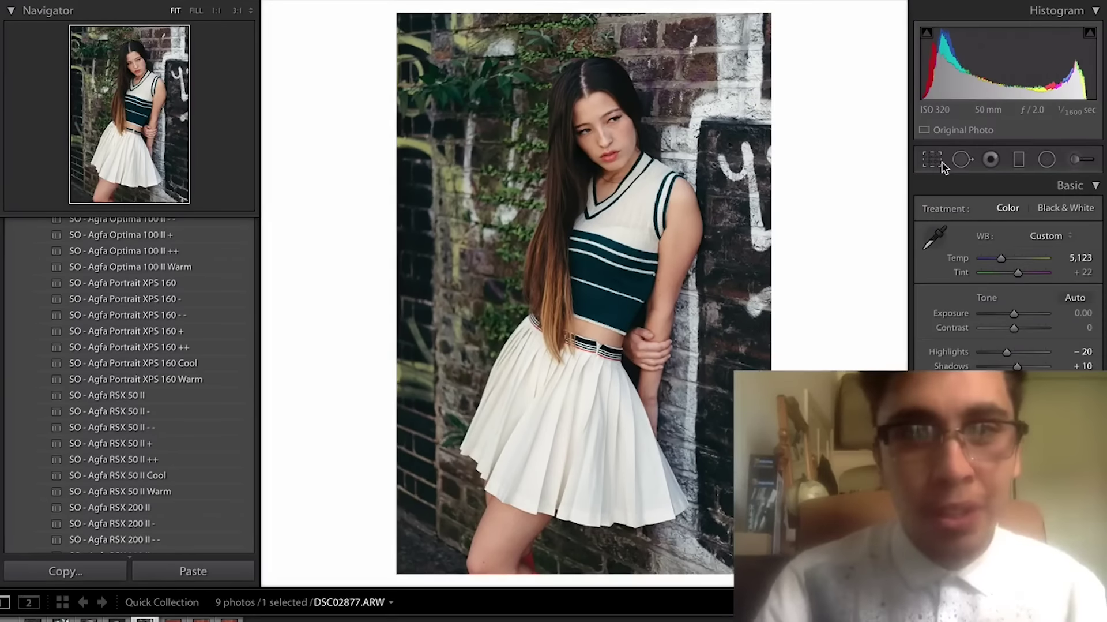
pyautogui.click(932, 164)
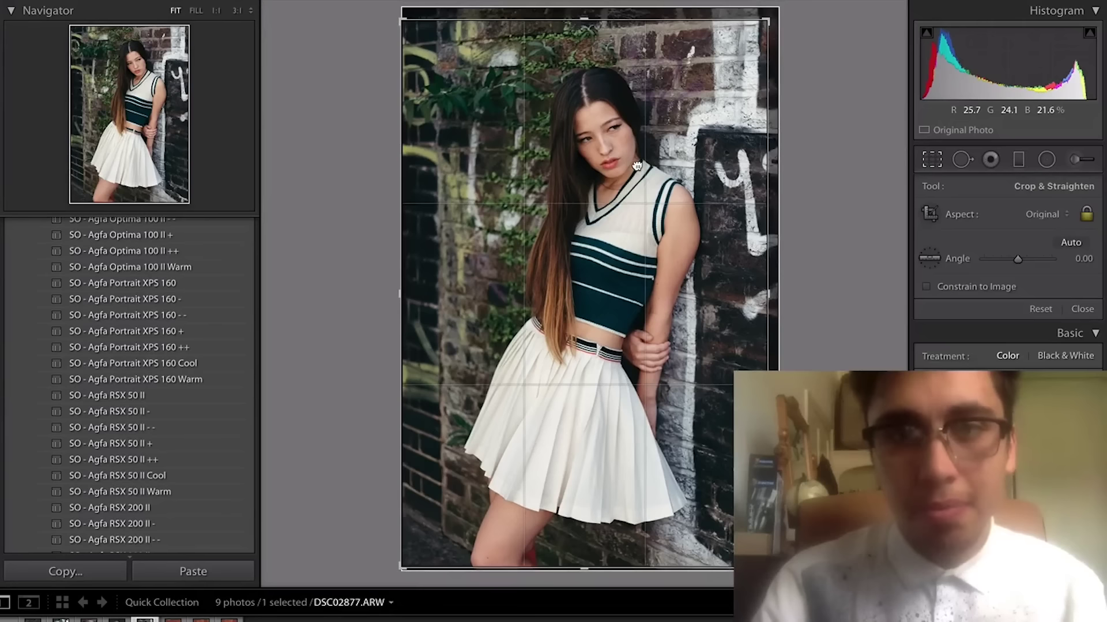
pyautogui.moveTo(637, 166); pyautogui.dragTo(637, 168)
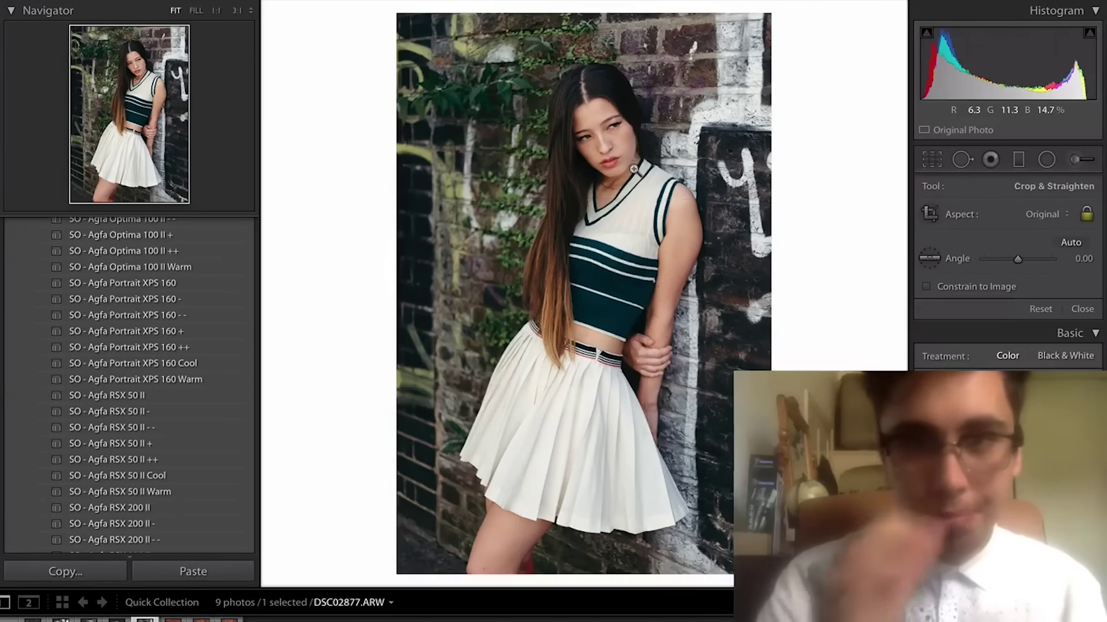
# Step: Crop the photo to the 4 x 5 / 8 x 10 aspect ratio, positioning the woman slightly lower in the frame
pyautogui.click(932, 159)
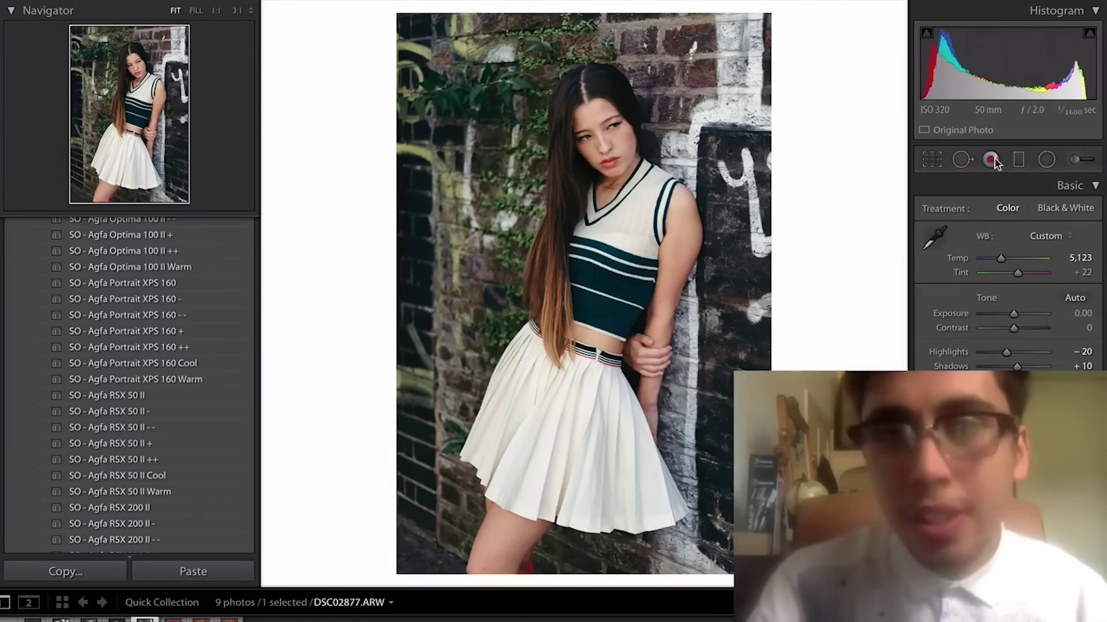
pyautogui.click(928, 165)
pyautogui.click(1059, 221)
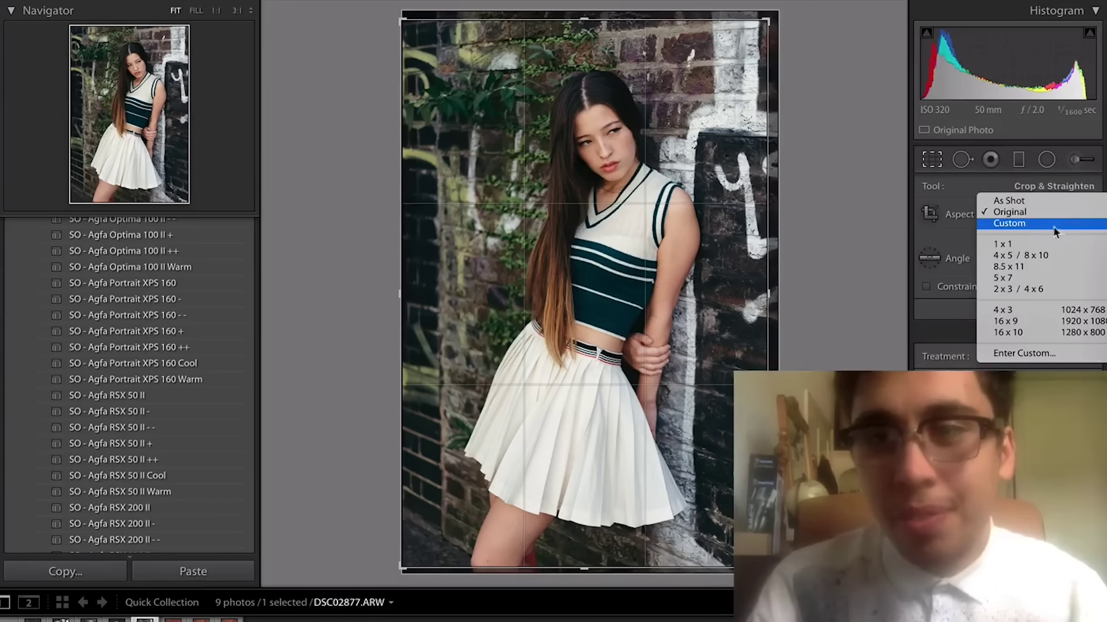
pyautogui.click(1054, 258)
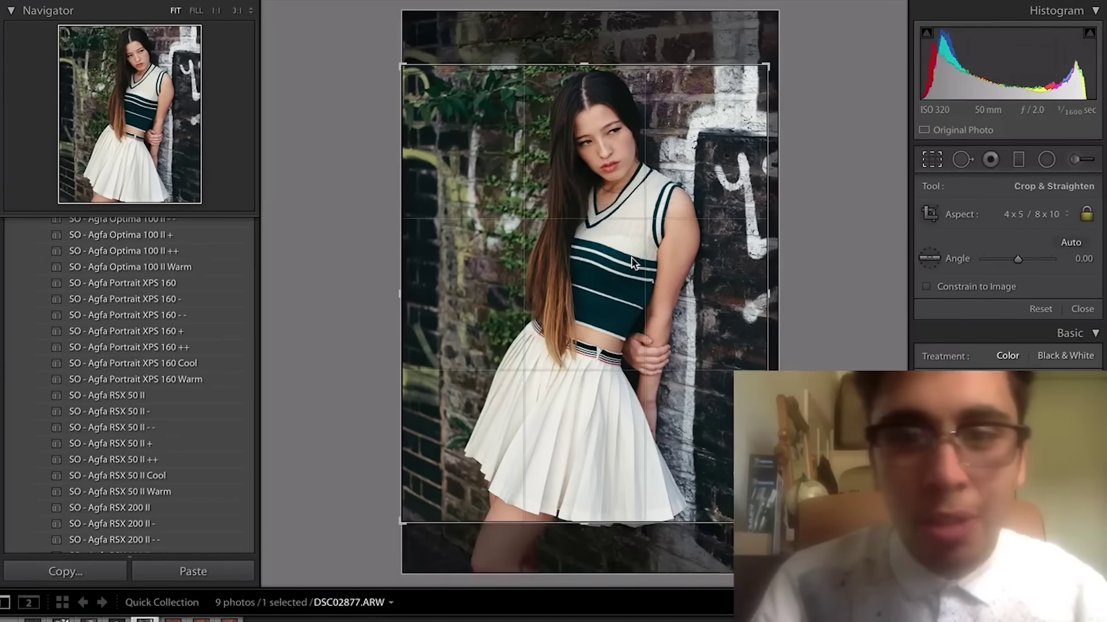
pyautogui.moveTo(631, 258); pyautogui.dragTo(633, 267)
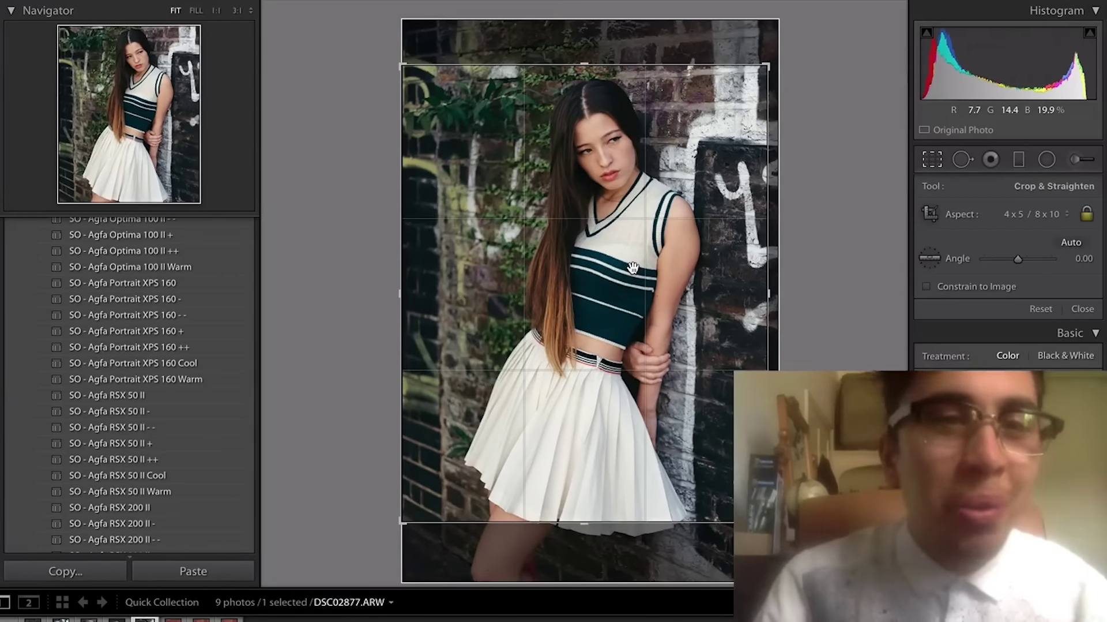
pyautogui.press('Return')
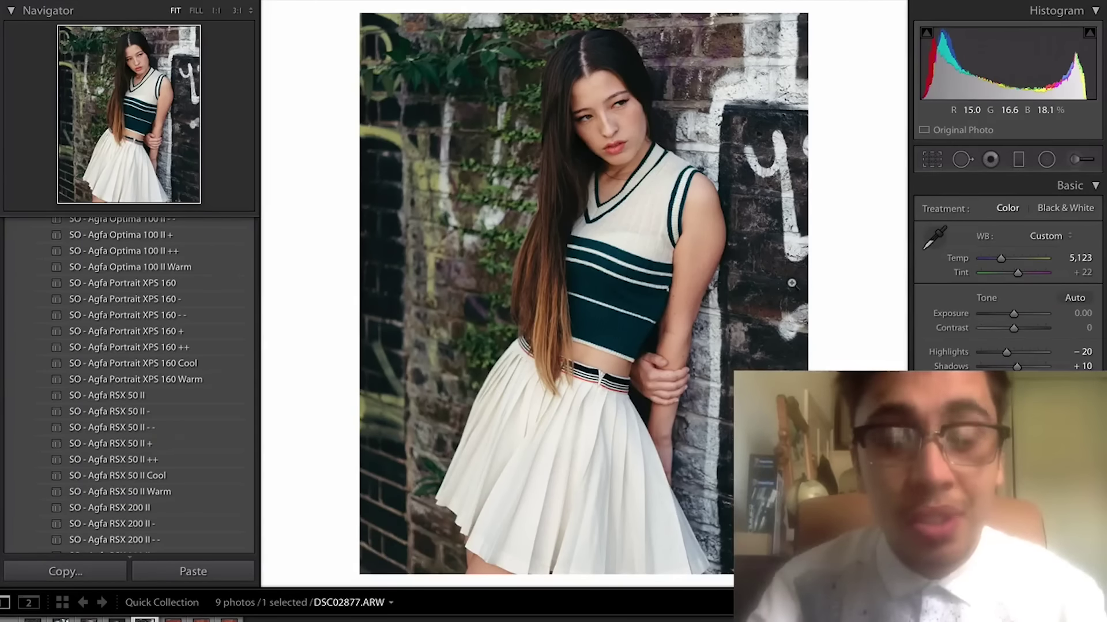
# Step: Try a 1 x 1 crop framing the woman from her head to her upper skirt, and undo it
pyautogui.click(932, 159)
pyautogui.click(1029, 213)
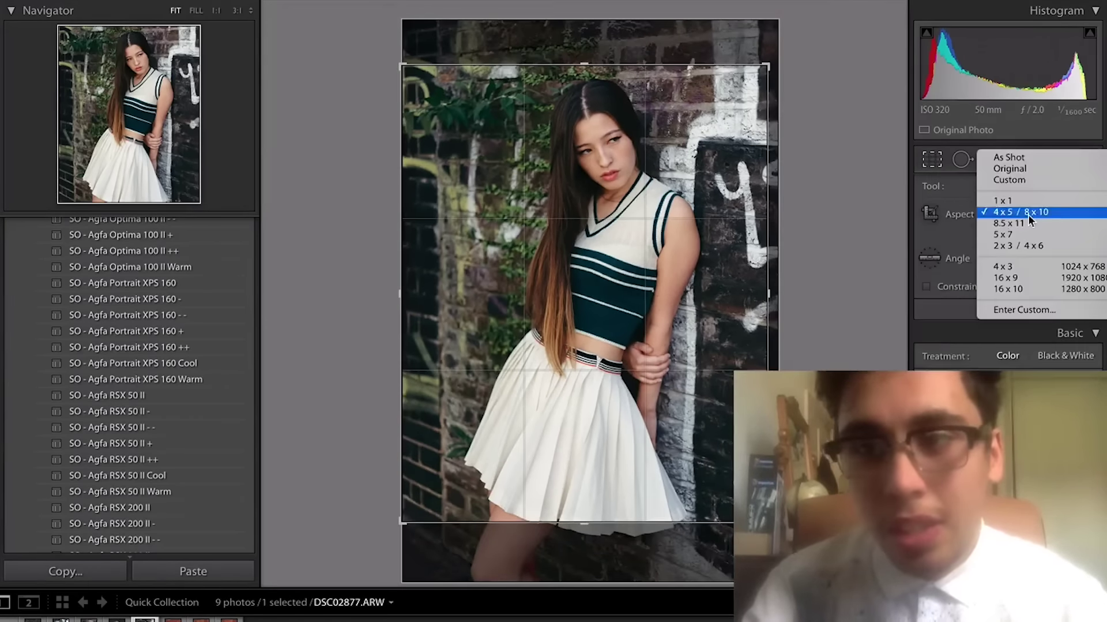
pyautogui.click(1011, 203)
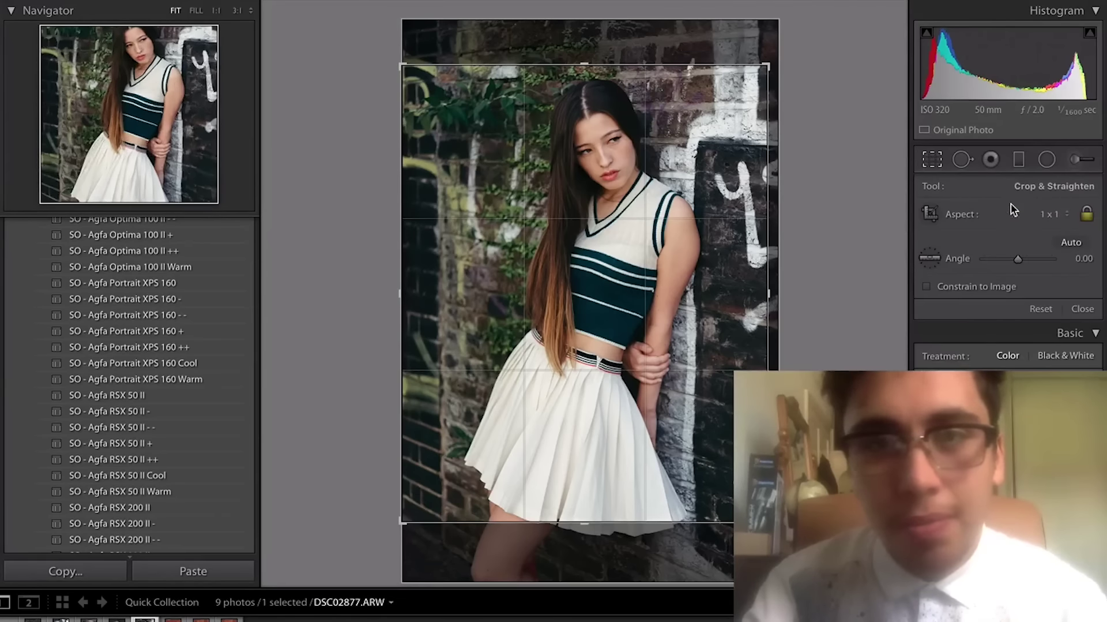
pyautogui.moveTo(710, 192); pyautogui.dragTo(707, 235)
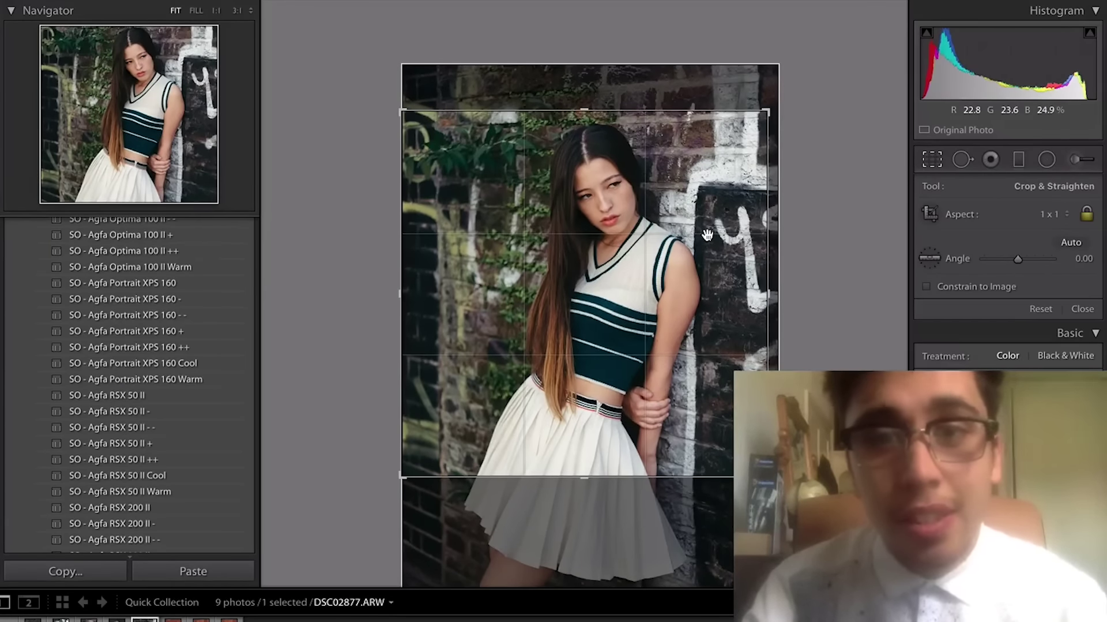
pyautogui.press('Return')
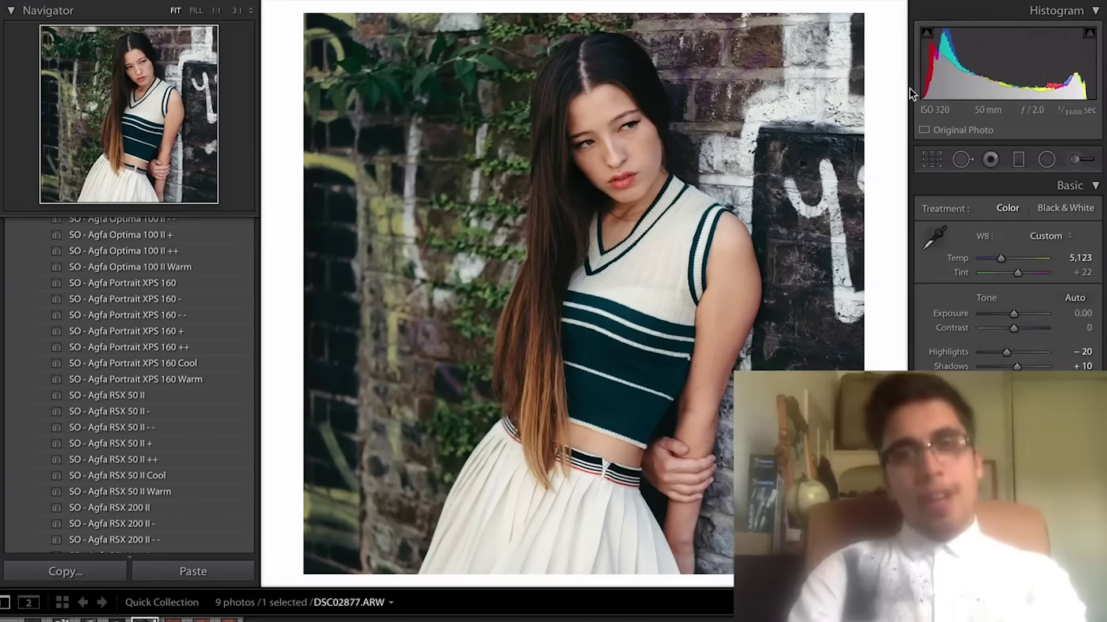
pyautogui.hotkey('ctrl', 'z')
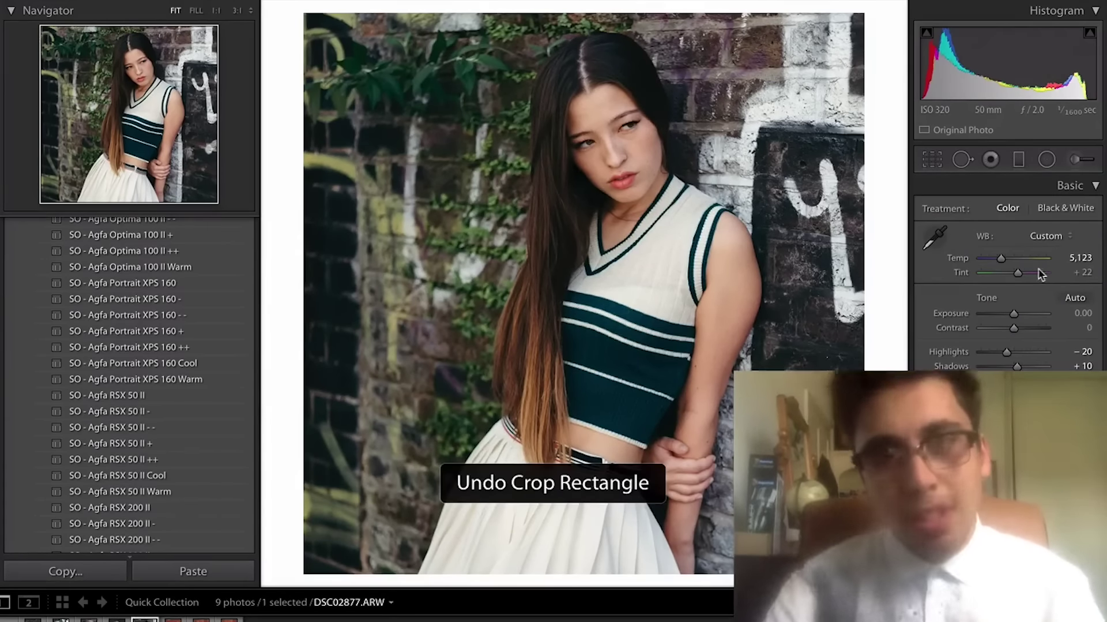
pyautogui.hotkey('ctrl', 'z')
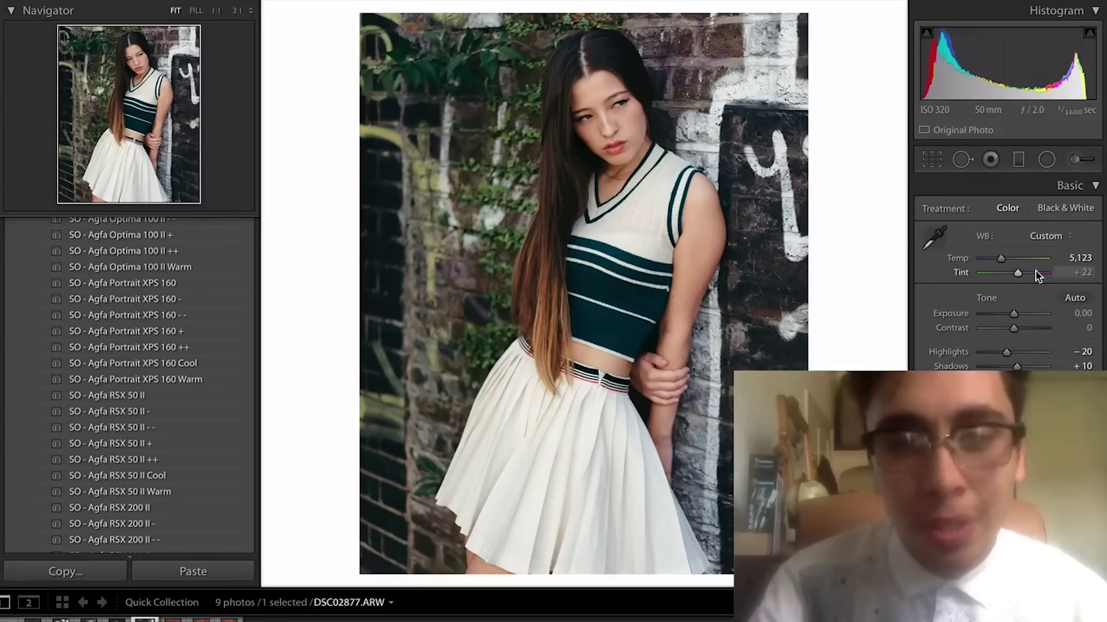
pyautogui.hotkey('ctrl', 'z')
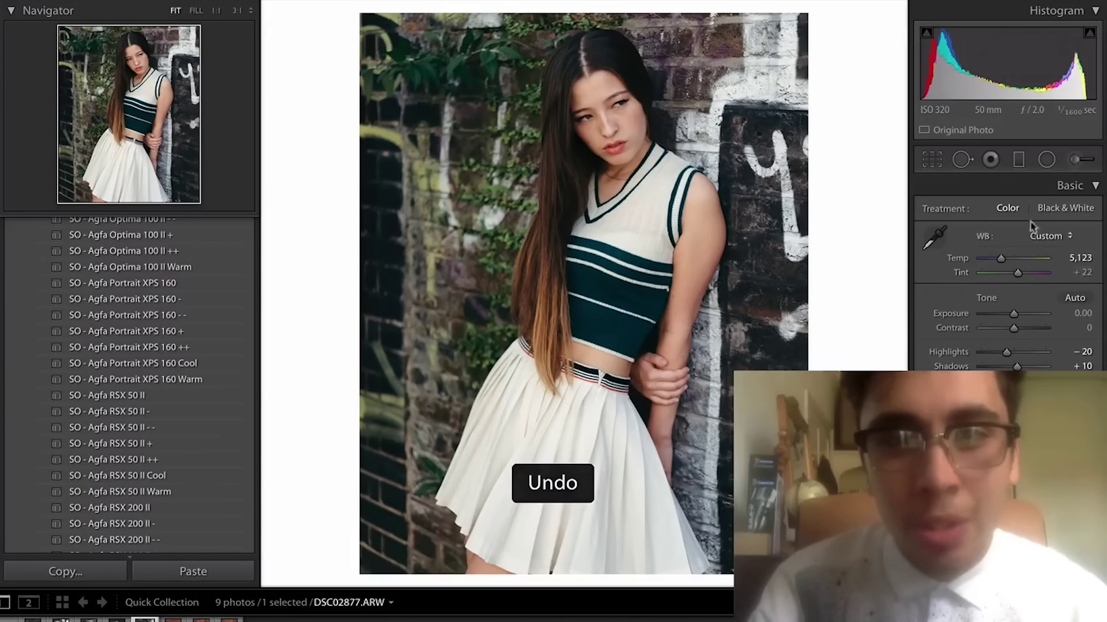
# Step: Widen the 4 x 5 / 8 x 10 crop to the photo's full width and fine-tune the woman's vertical position in the frame
pyautogui.click(932, 159)
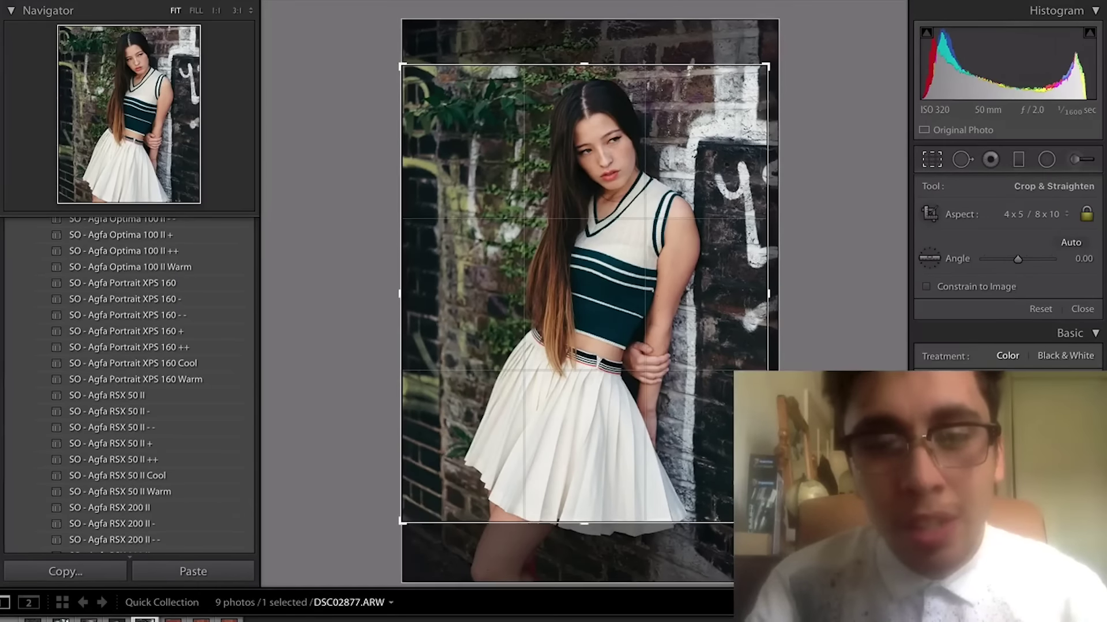
pyautogui.moveTo(711, 479); pyautogui.dragTo(706, 468)
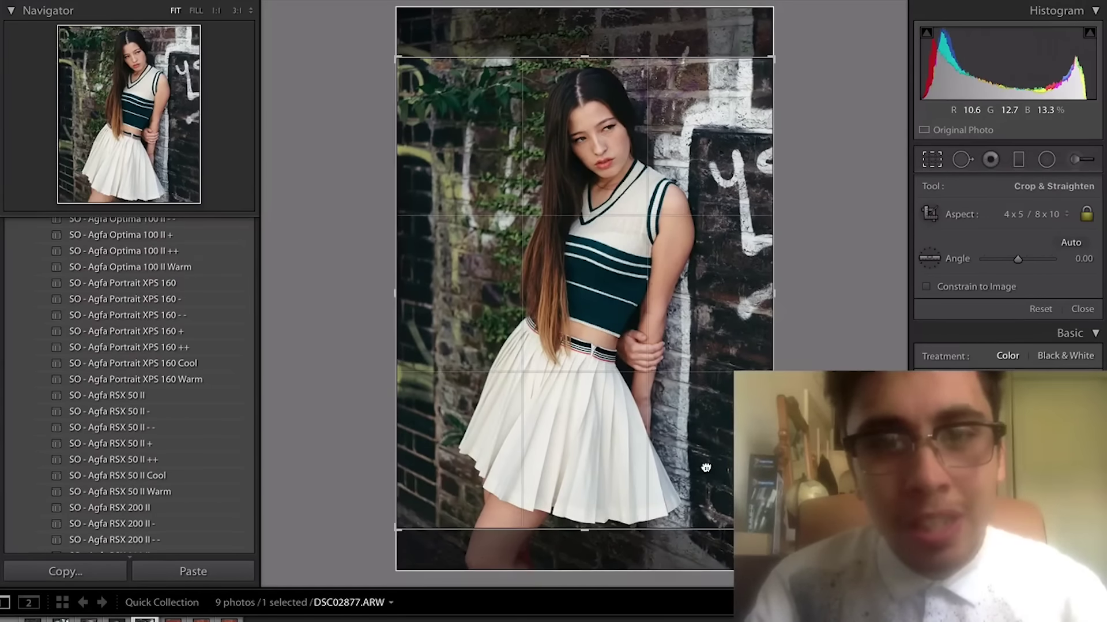
pyautogui.press('Return')
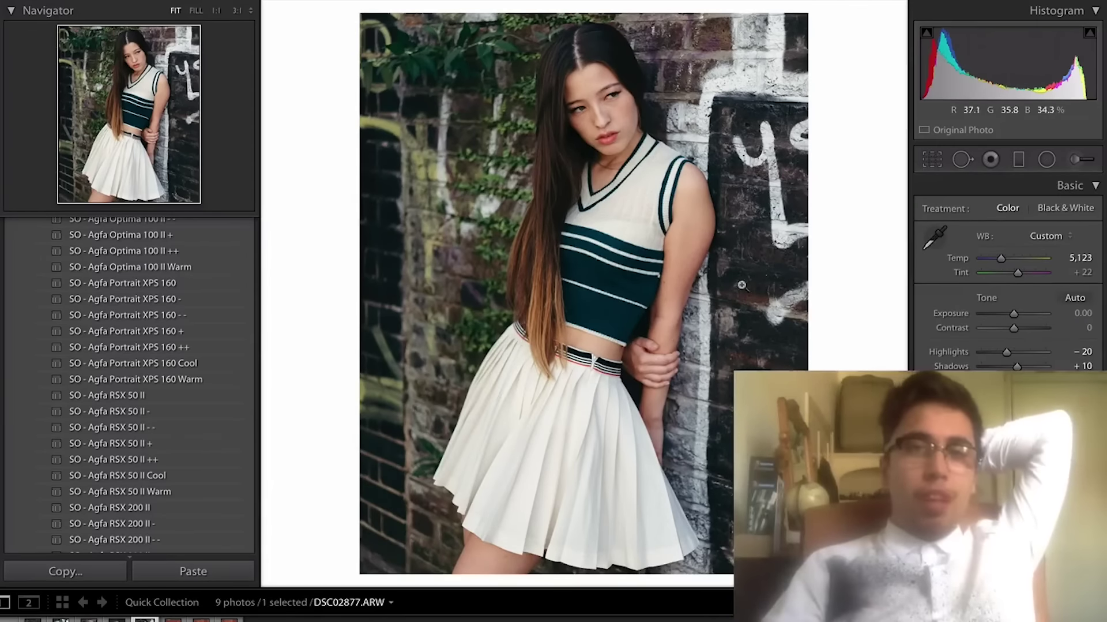
pyautogui.click(932, 161)
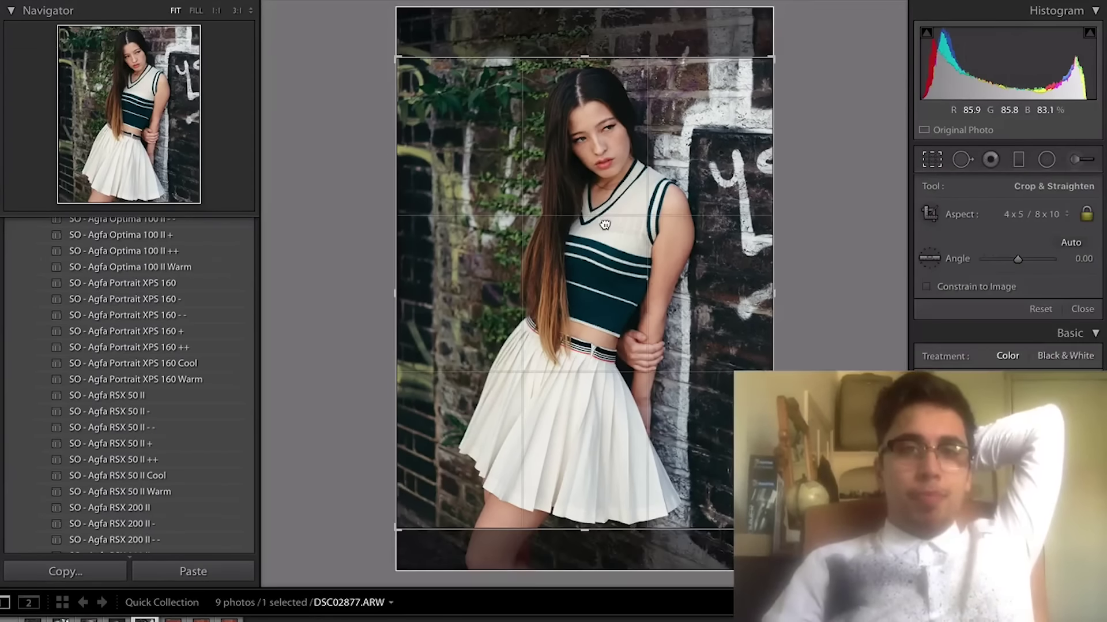
pyautogui.moveTo(605, 225); pyautogui.dragTo(605, 217)
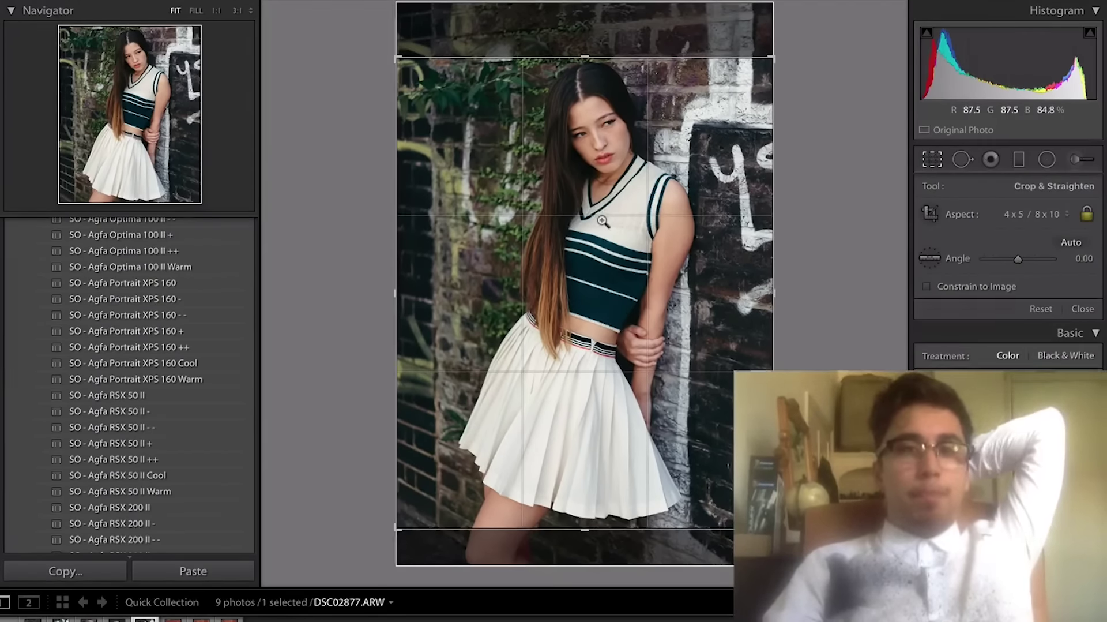
pyautogui.press('Return')
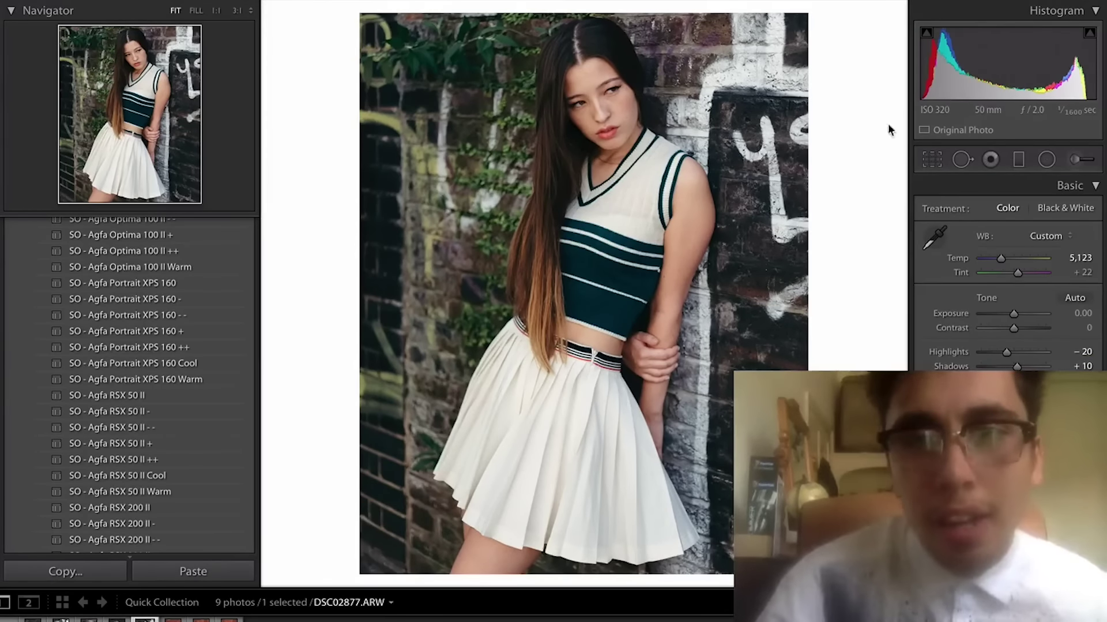
pyautogui.click(933, 159)
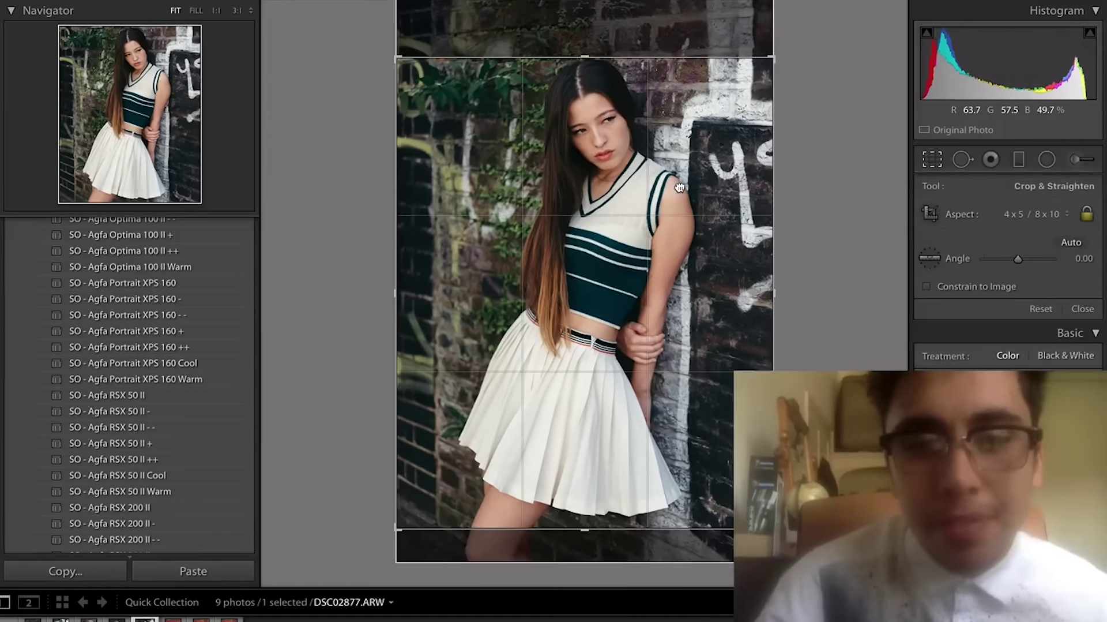
pyautogui.moveTo(679, 191); pyautogui.dragTo(678, 192)
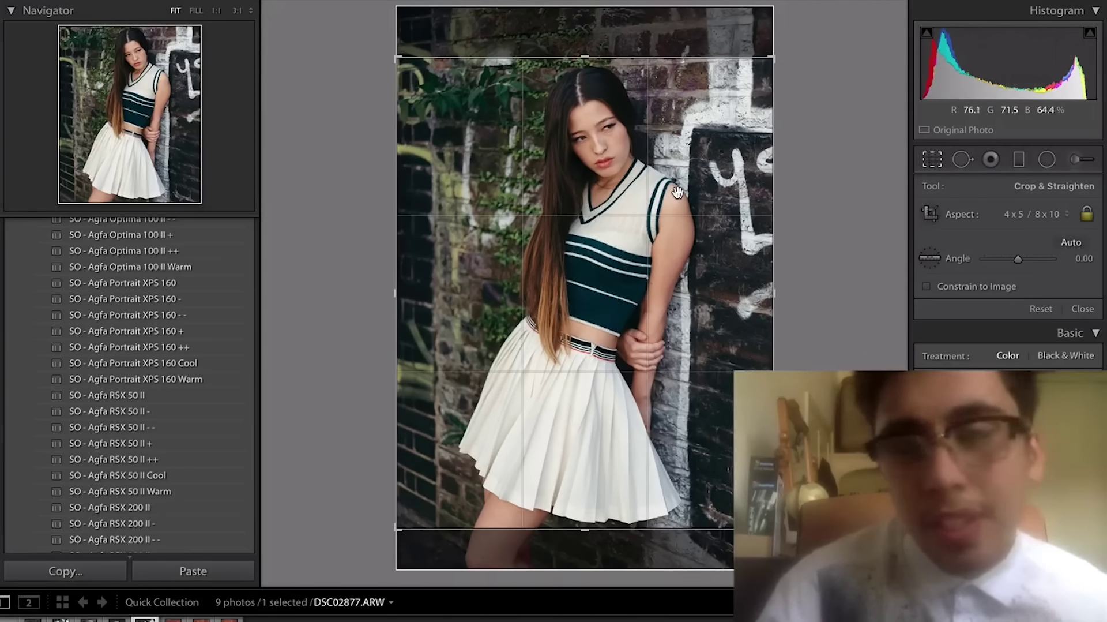
pyautogui.press('Return')
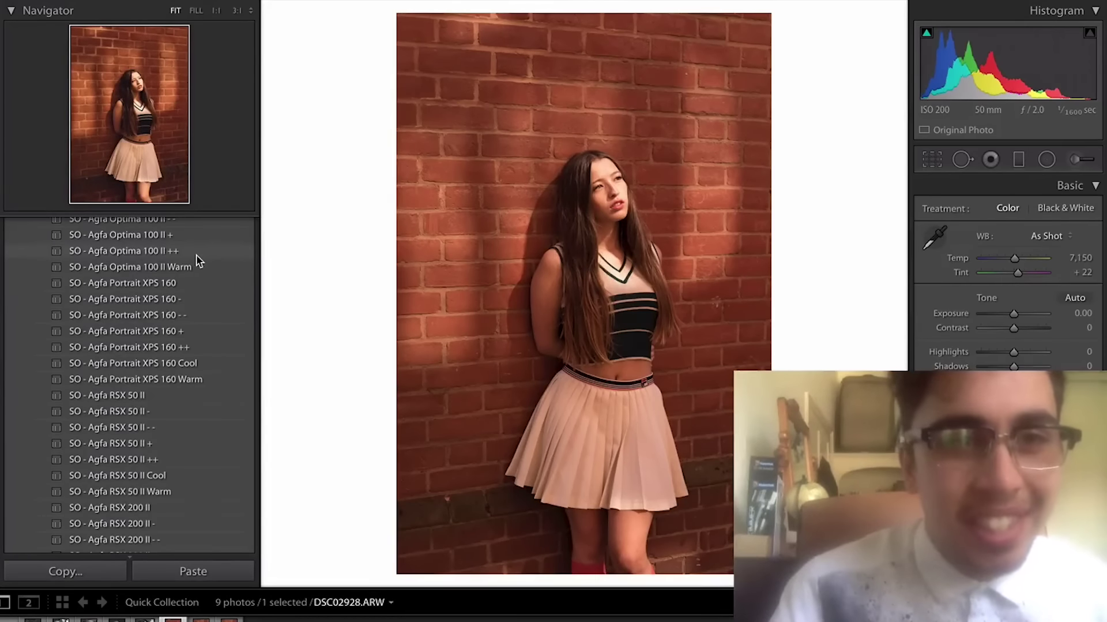
# Step: Compare the SO - Agfa Optima 100 II Warm and ++ presets with the Portrait XPS 160 base, Cool, Warm and ++ presets on the brick-wall photo
pyautogui.click(188, 261)
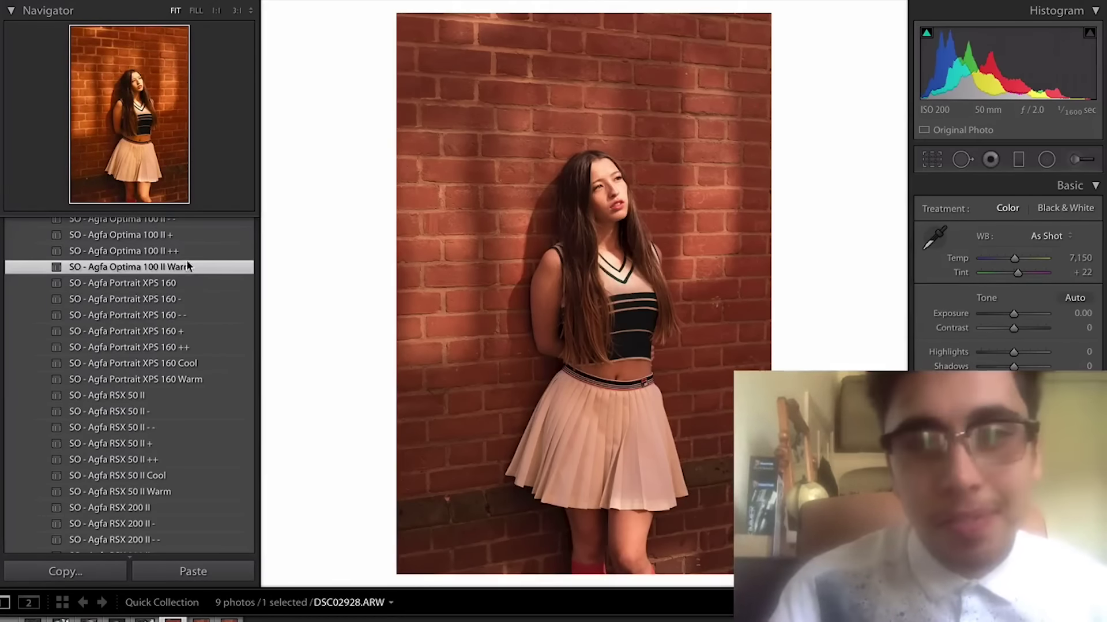
pyautogui.click(187, 254)
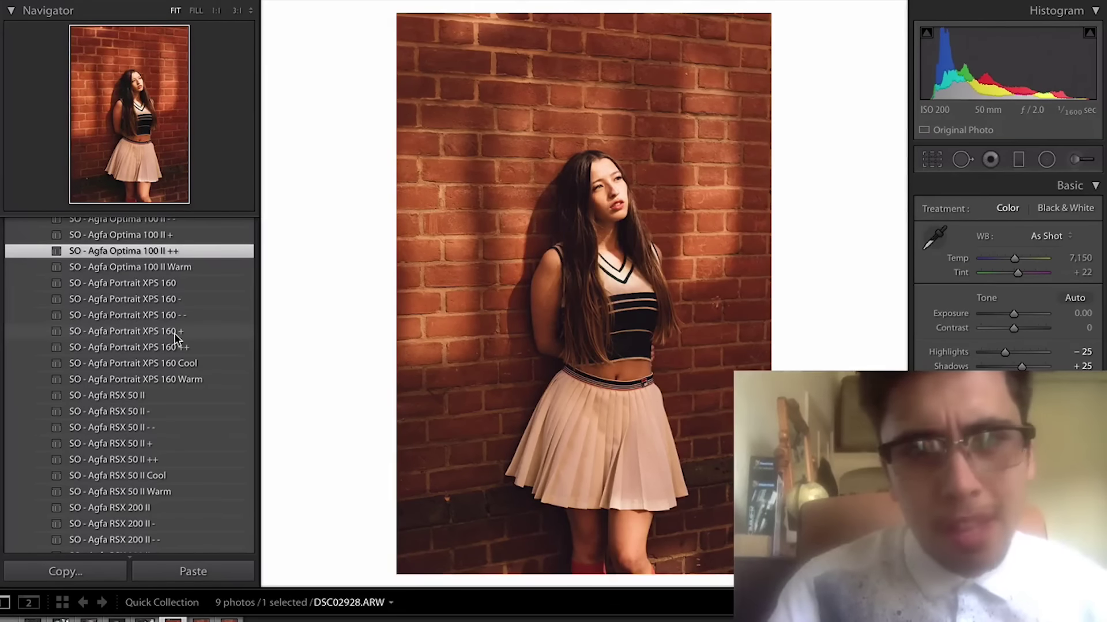
pyautogui.click(174, 361)
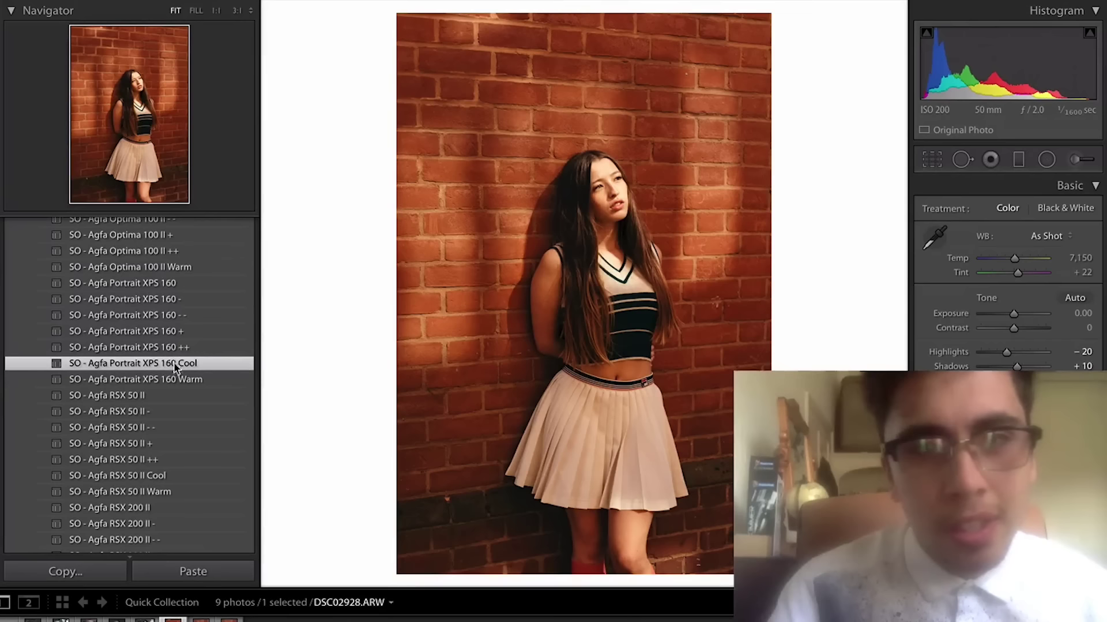
pyautogui.click(173, 379)
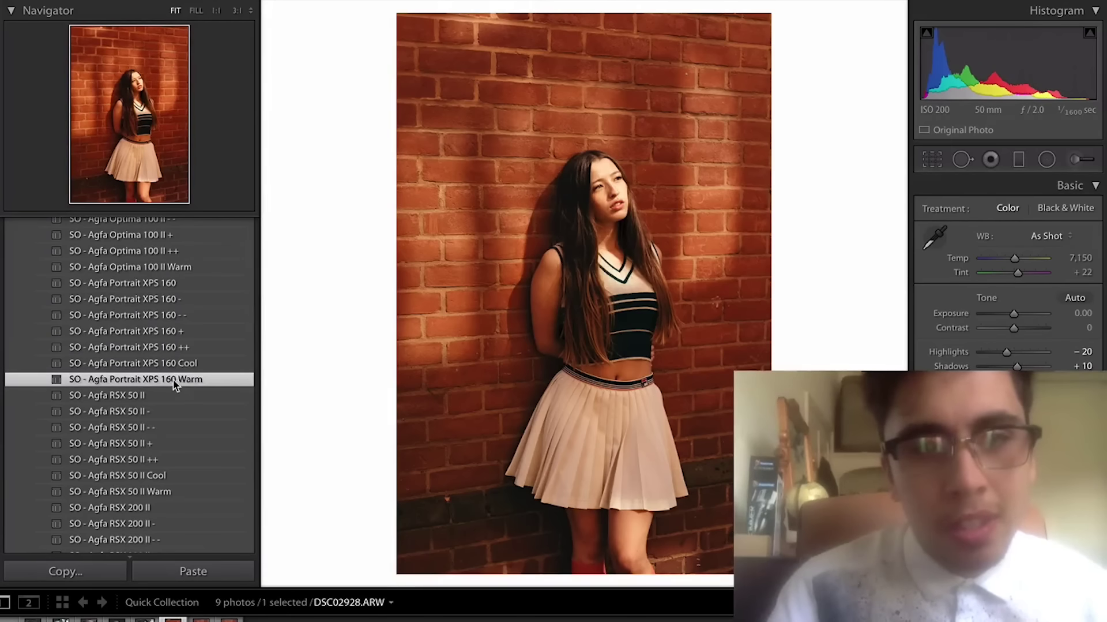
pyautogui.click(171, 280)
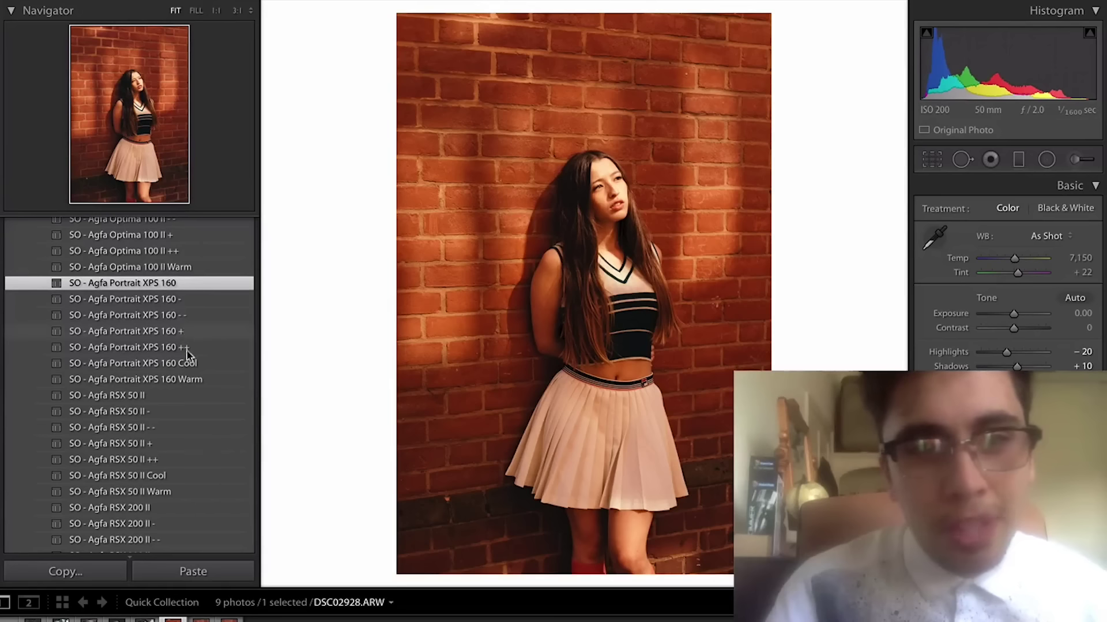
pyautogui.click(190, 379)
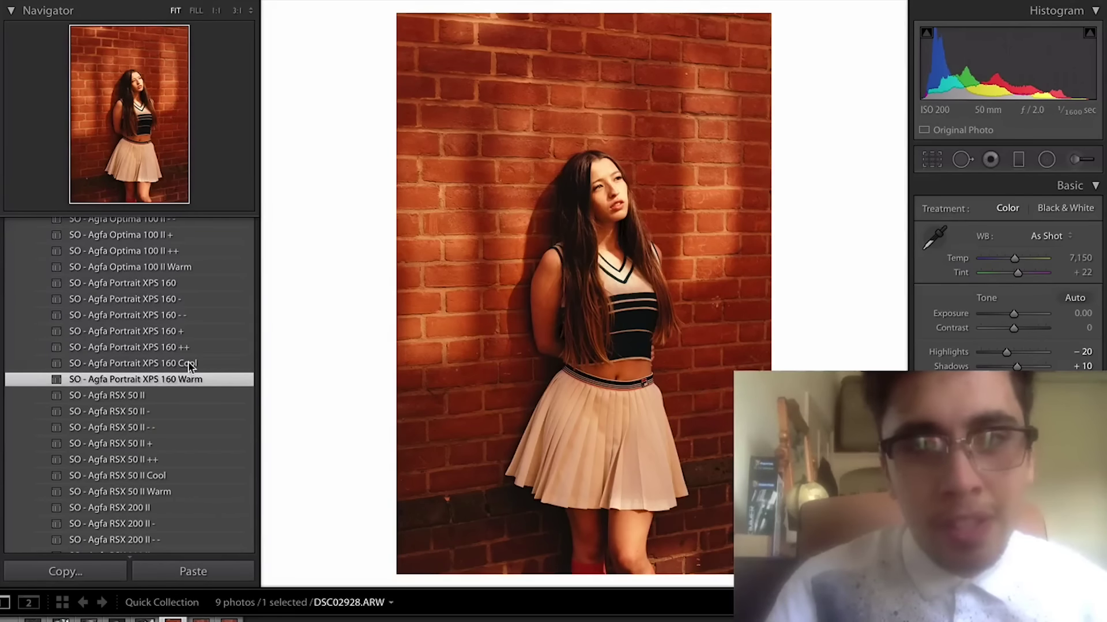
pyautogui.click(189, 364)
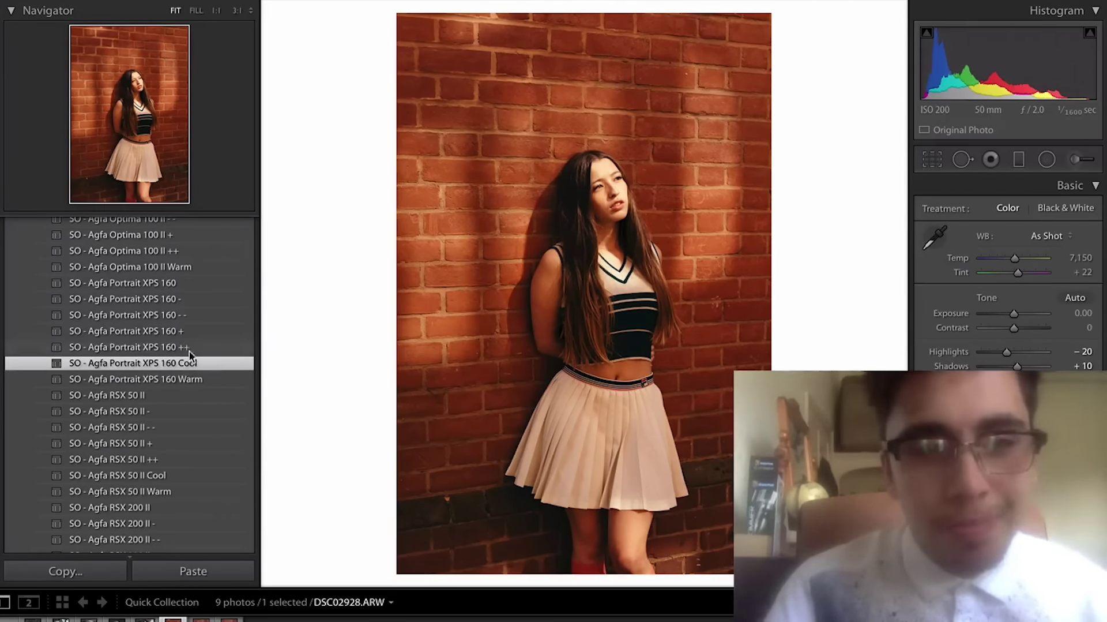
pyautogui.click(190, 348)
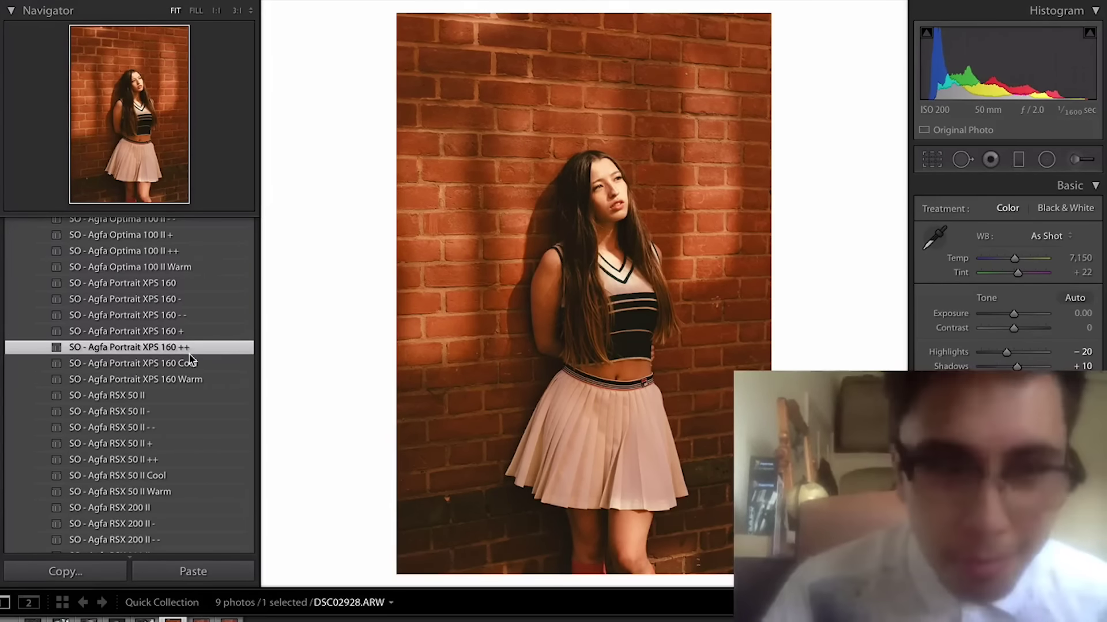
# Step: Apply the SO - Agfa Portrait XPS 160 Cool preset to the brick-wall photo and set the temperature to 4,160
pyautogui.click(184, 366)
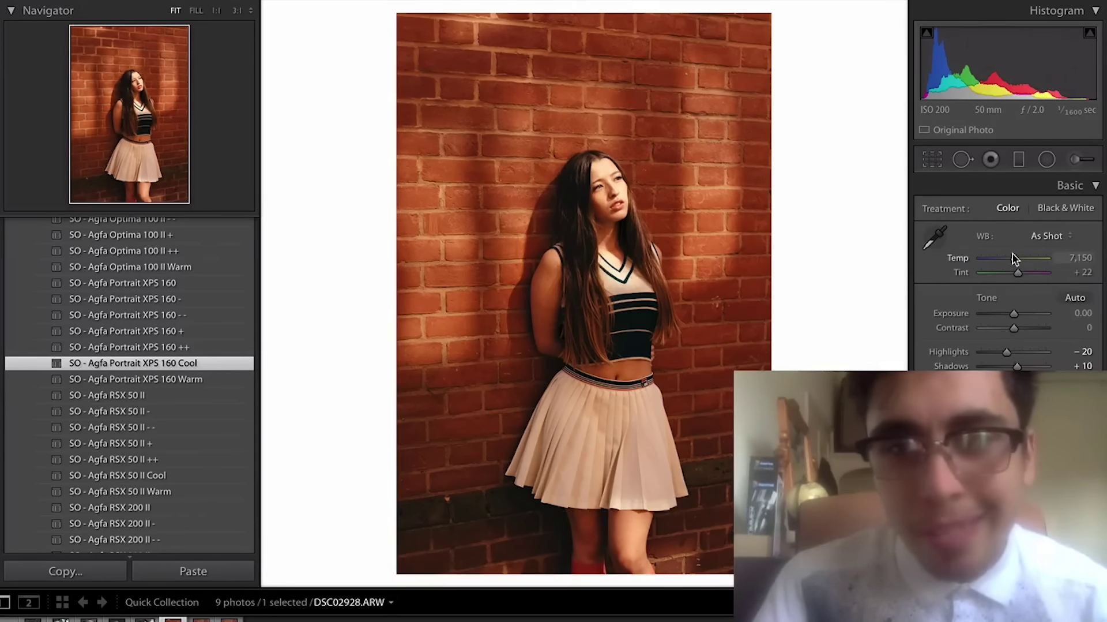
pyautogui.moveTo(1015, 257); pyautogui.dragTo(994, 258)
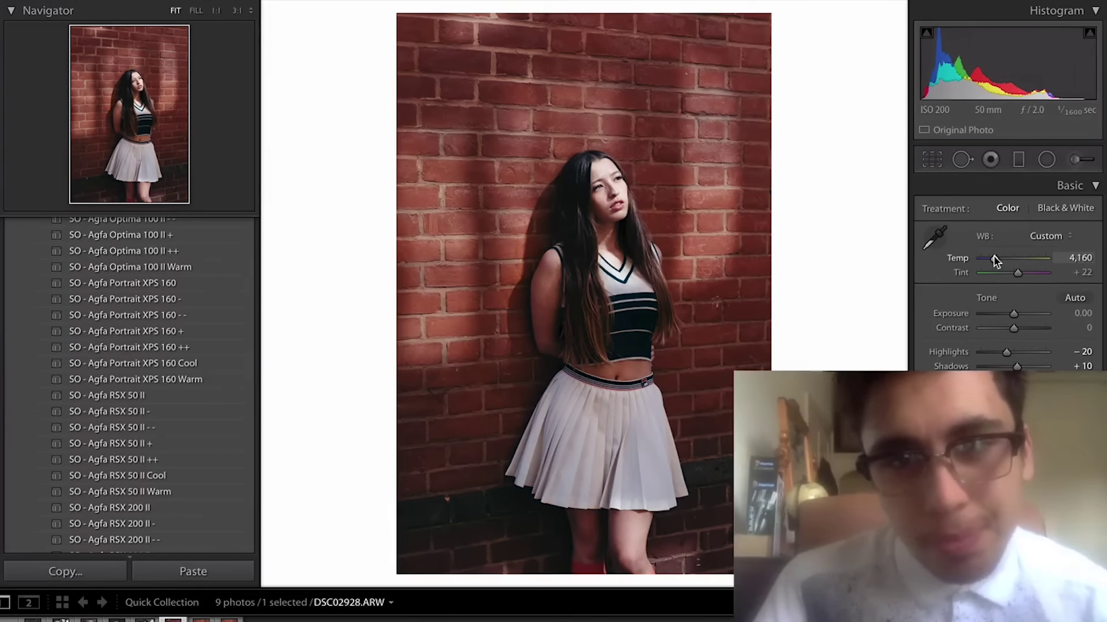
# Step: Compare the edited brick-wall photo with the following brick-wall portrait and the earlier forest portraits
pyautogui.press('Right')
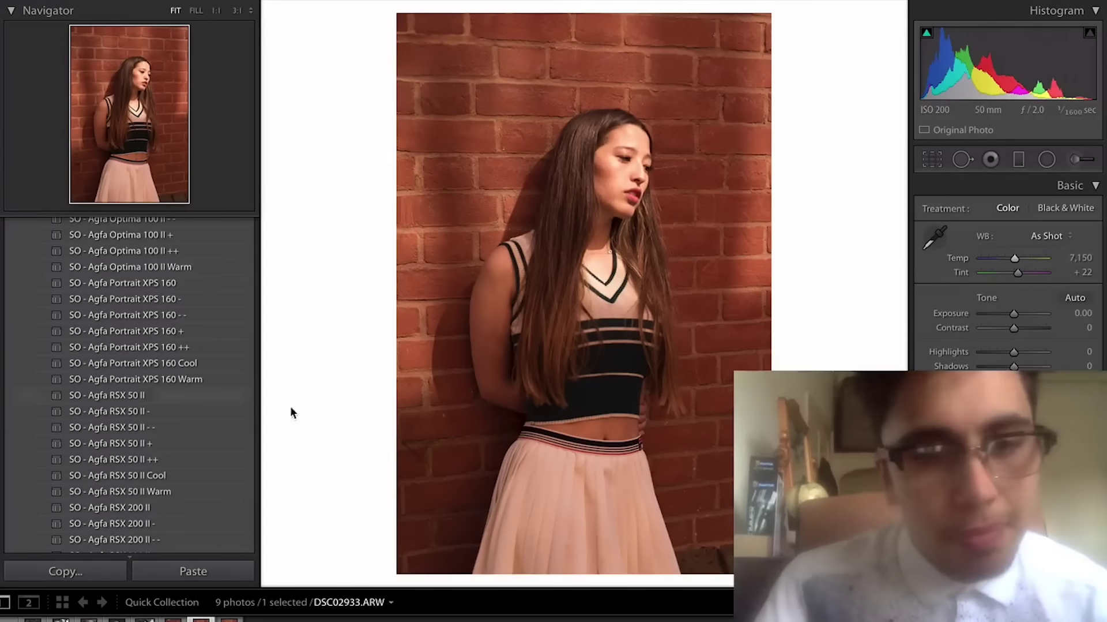
pyautogui.press('Left')
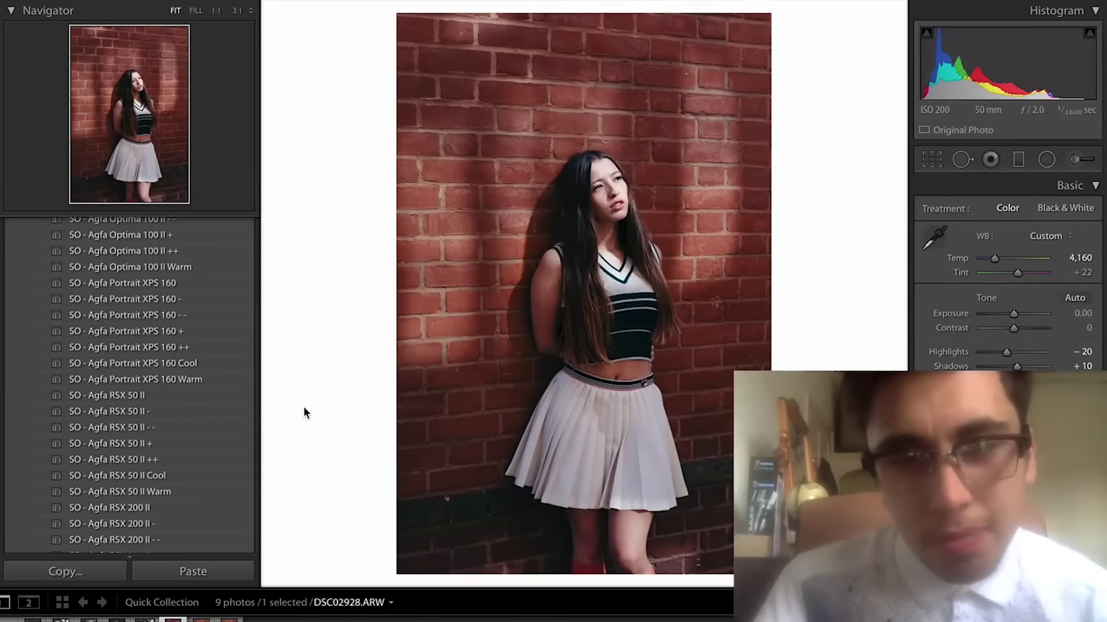
pyautogui.press('Left')
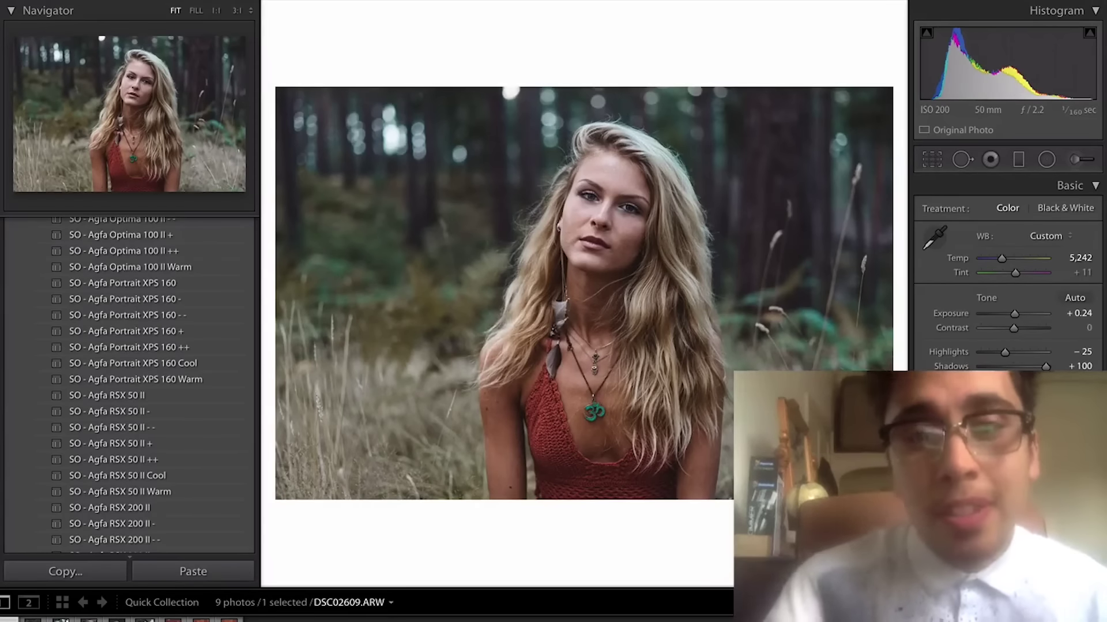
pyautogui.press('Left')
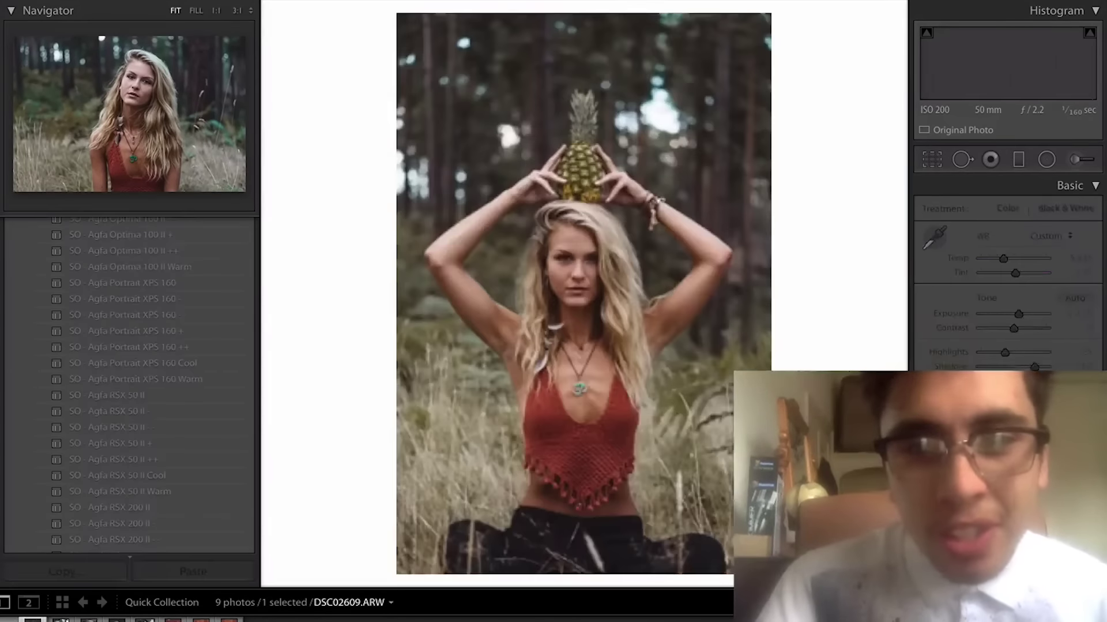
# Step: Set Shadows to +27 and the temperature to 5,608 on the forest portrait with the woman's hand at her mouth
pyautogui.press('Right')
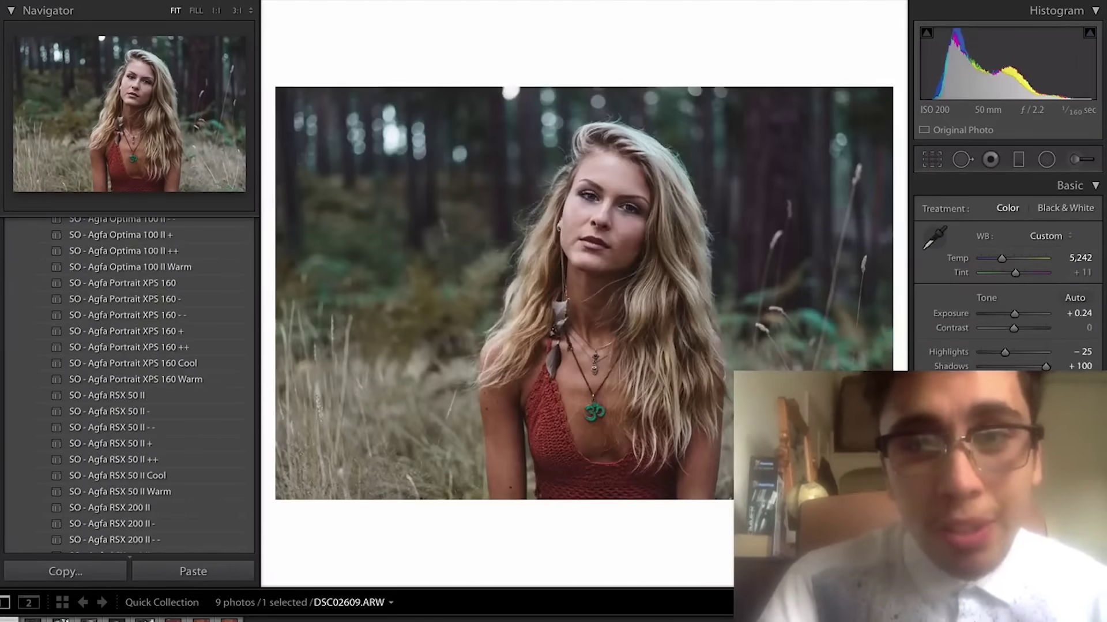
pyautogui.press('Right')
pyautogui.press('Right')
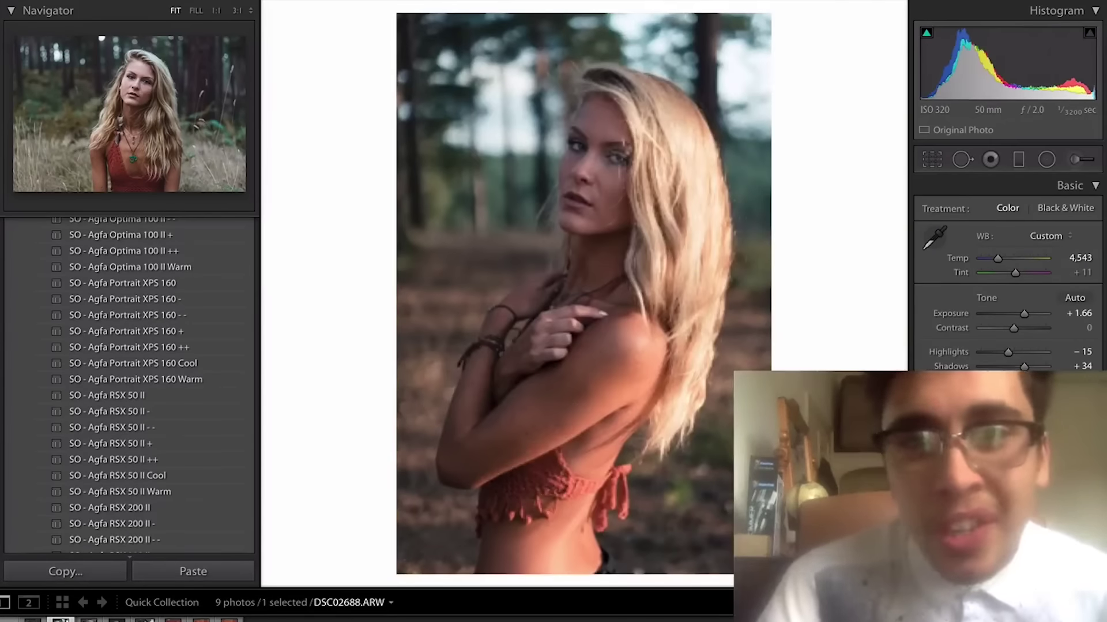
pyautogui.press('Right')
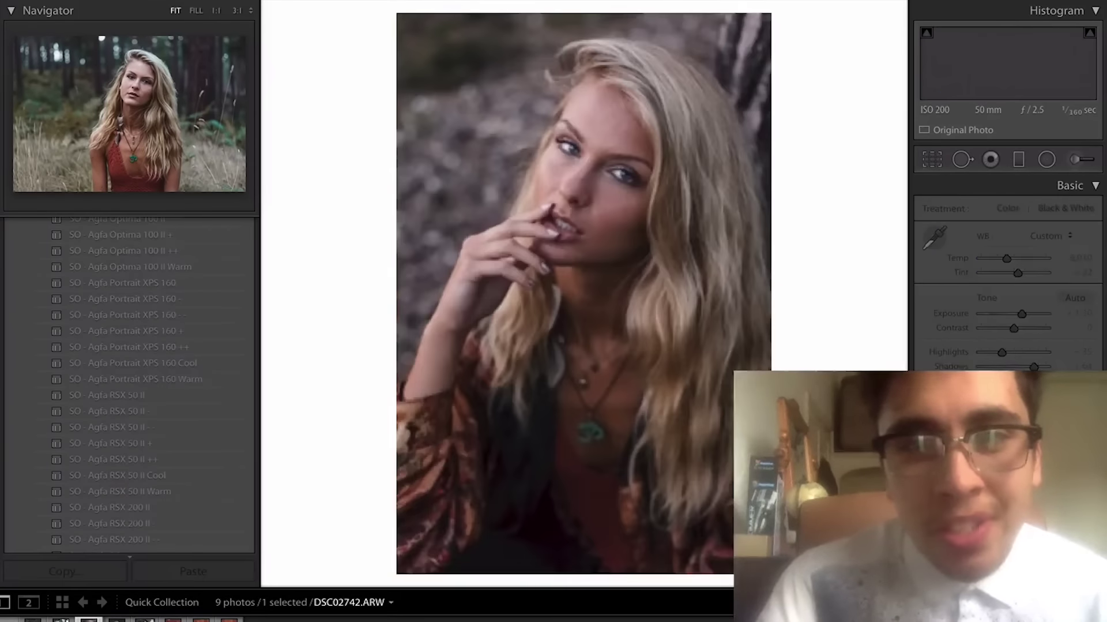
pyautogui.press('Right')
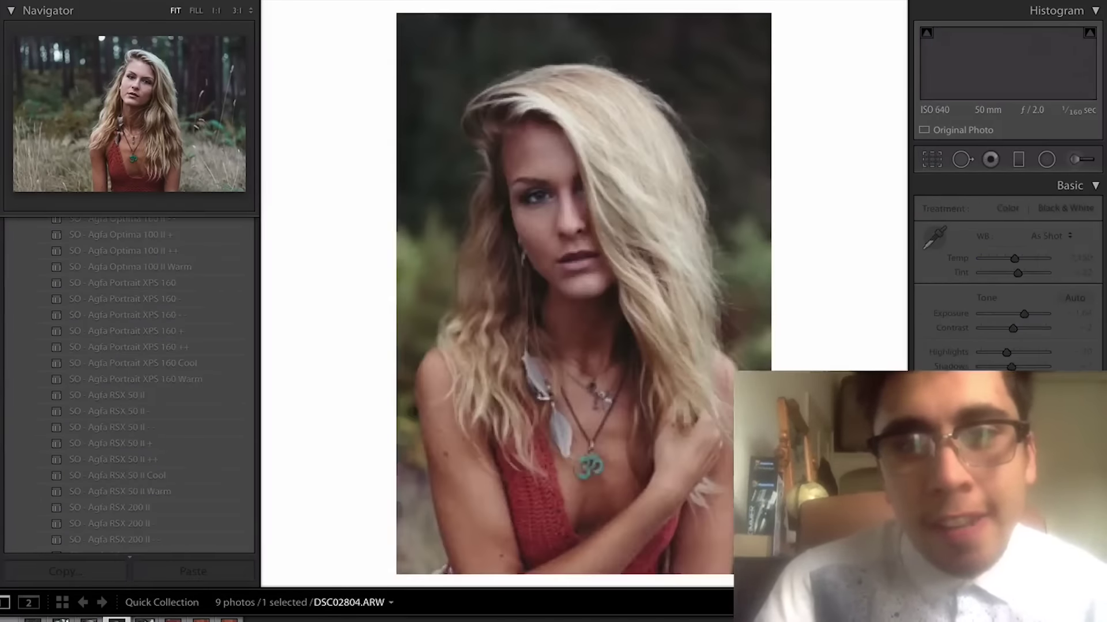
pyautogui.press('Left')
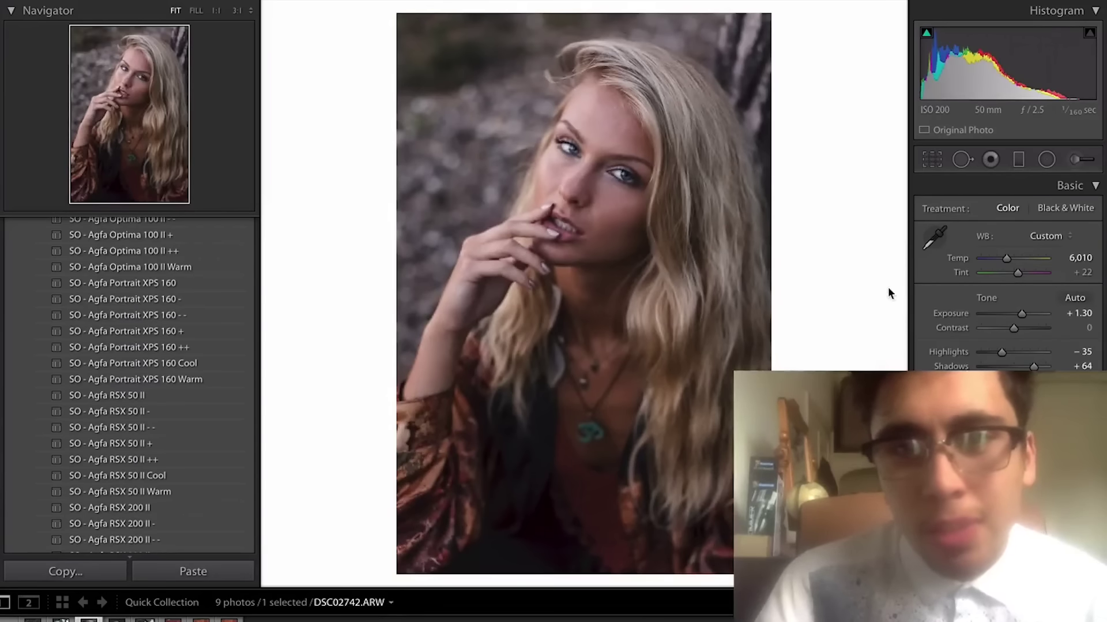
pyautogui.moveTo(1034, 367); pyautogui.dragTo(1022, 366)
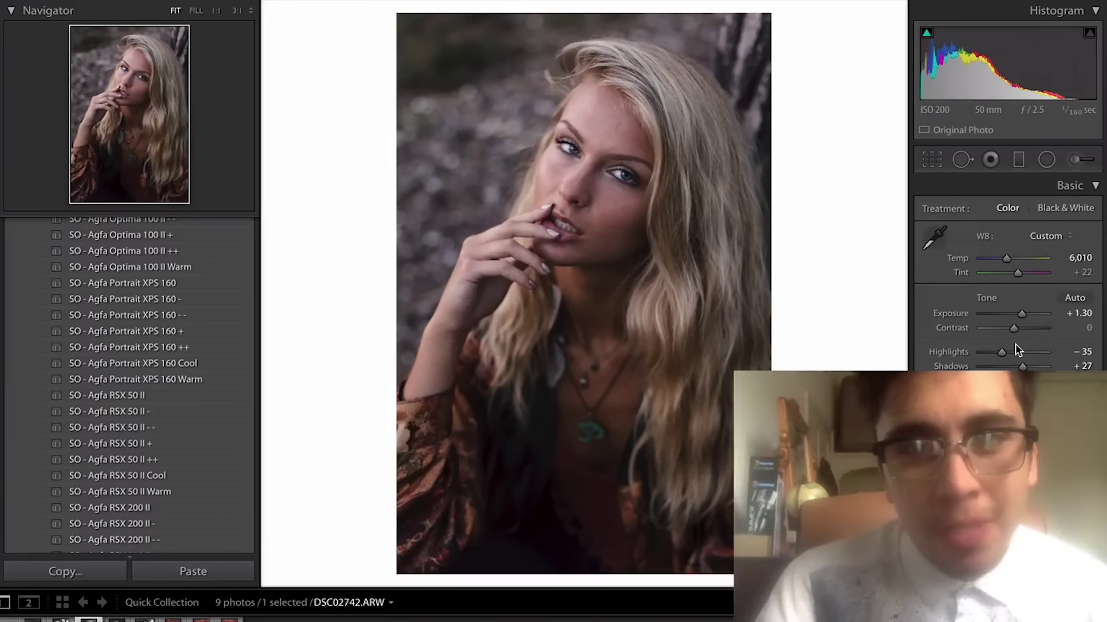
pyautogui.press('Right')
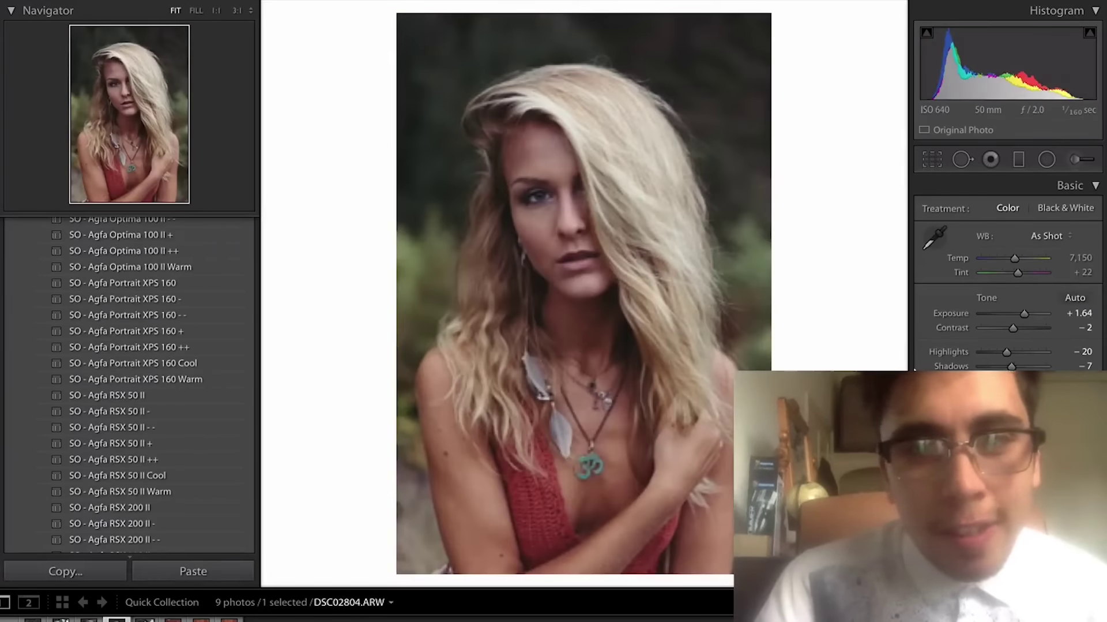
pyautogui.press('Right')
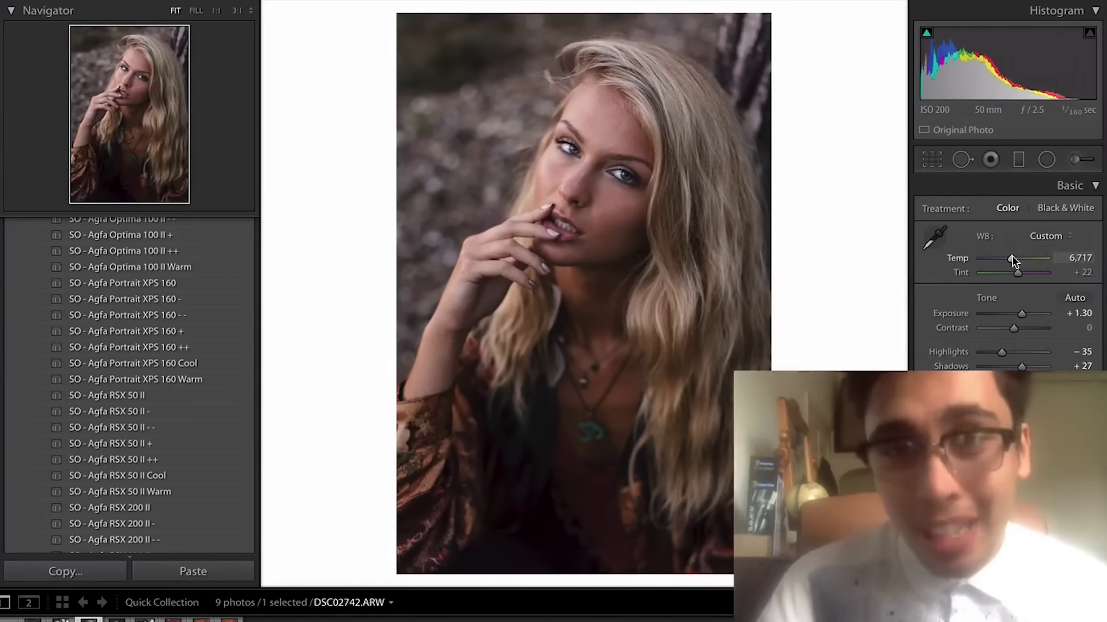
pyautogui.moveTo(1011, 255); pyautogui.dragTo(1005, 258)
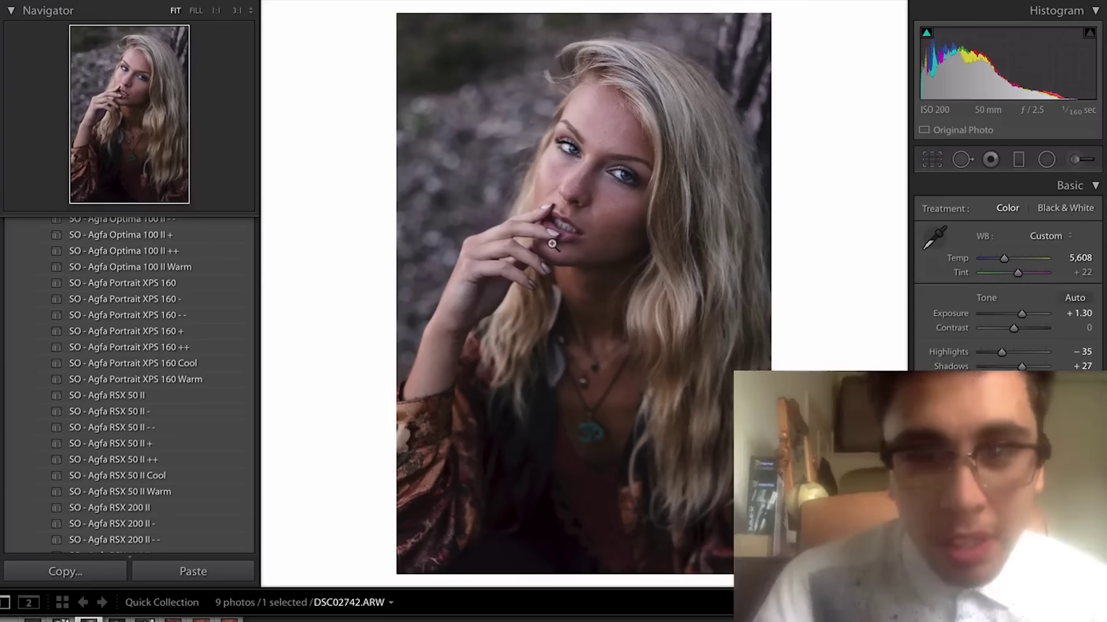
# Step: Try a cooler and a warmer temperature on the forest portrait with hair over one eye, undoing each change
pyautogui.press('Right')
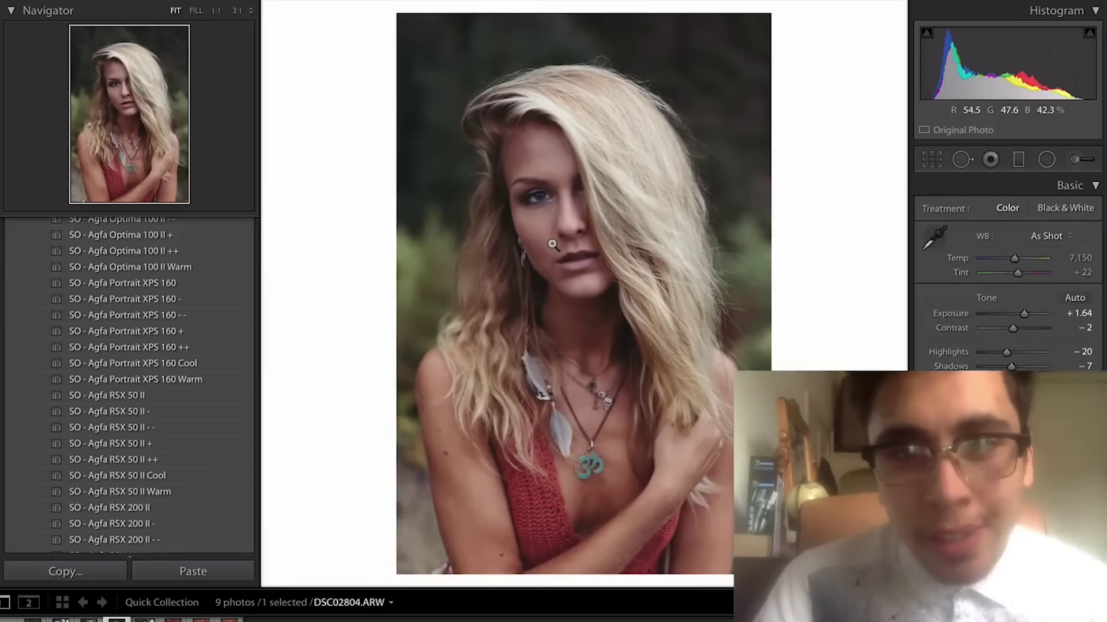
pyautogui.moveTo(1015, 256); pyautogui.dragTo(1002, 254)
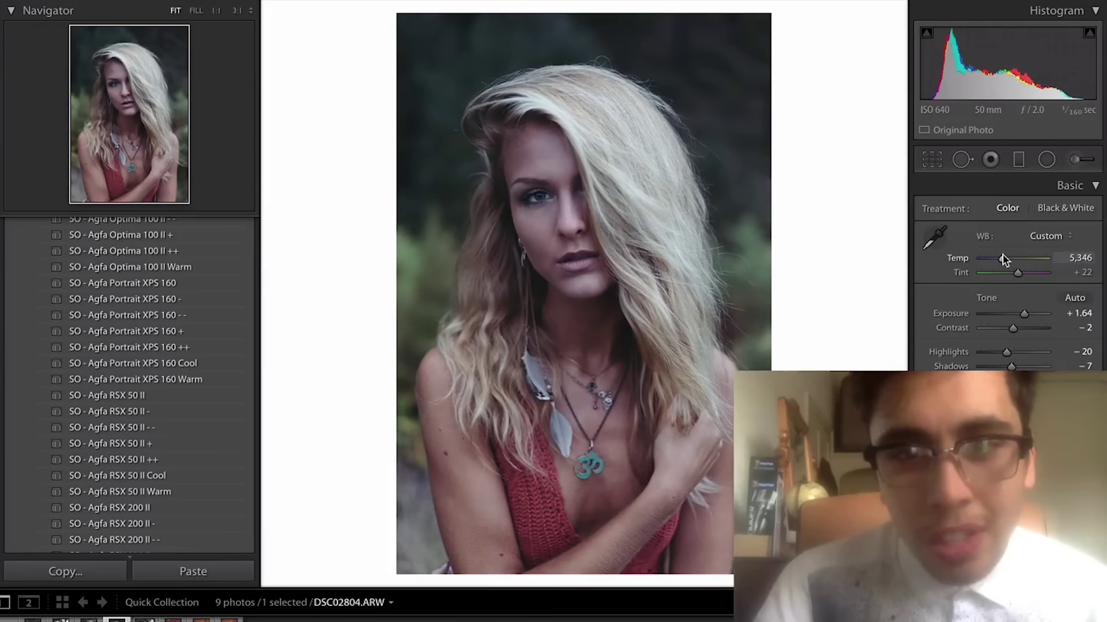
pyautogui.hotkey('ctrl', 'z')
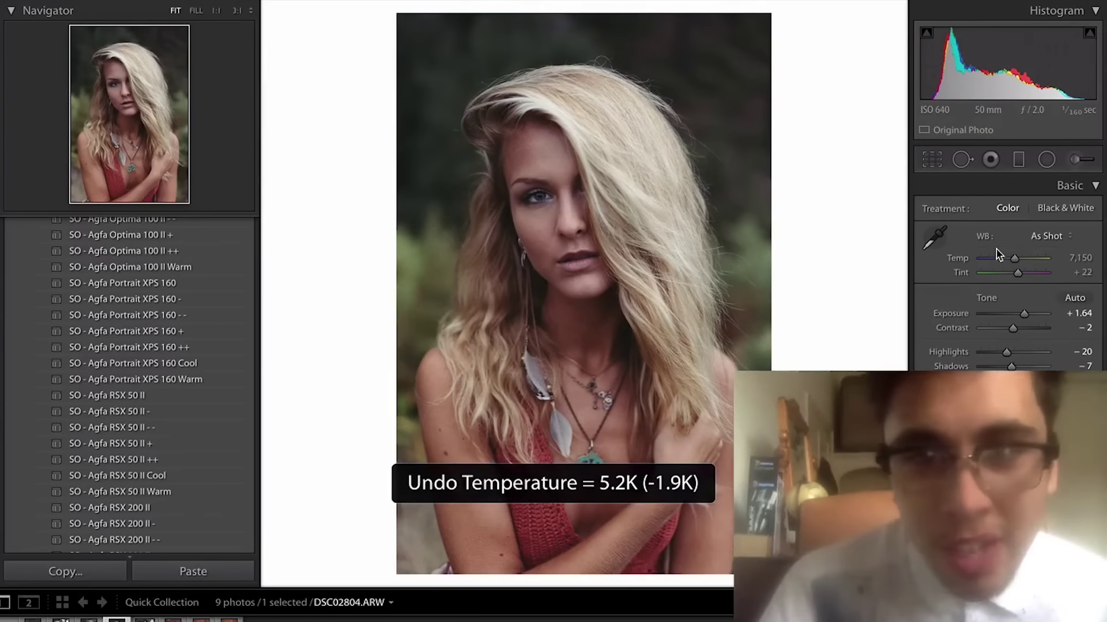
pyautogui.moveTo(1015, 257); pyautogui.dragTo(1017, 264)
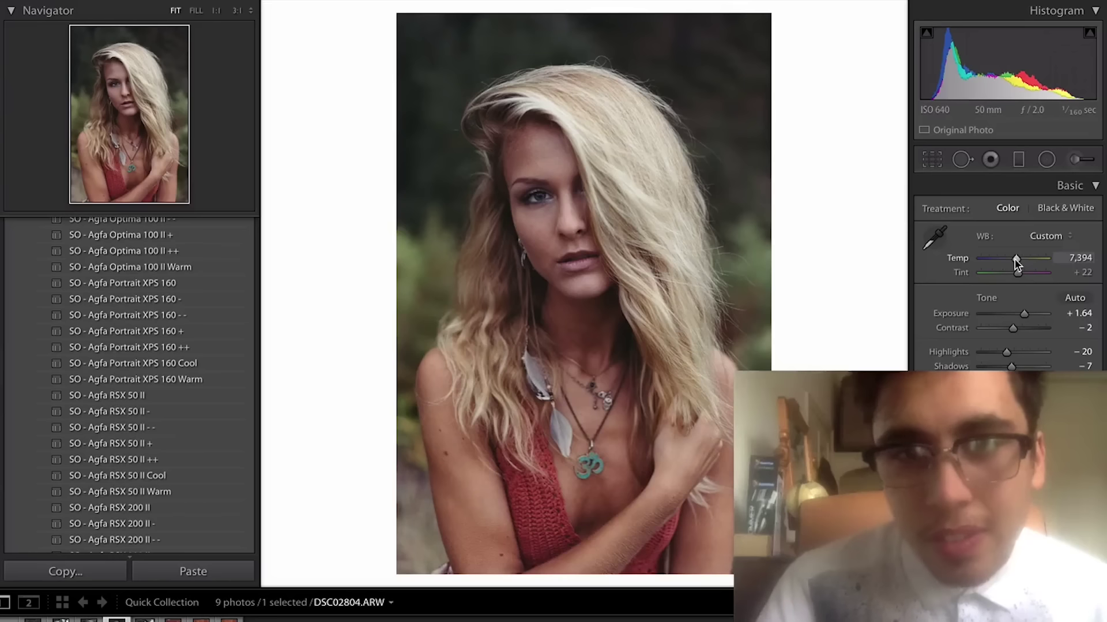
pyautogui.hotkey('ctrl', 'z')
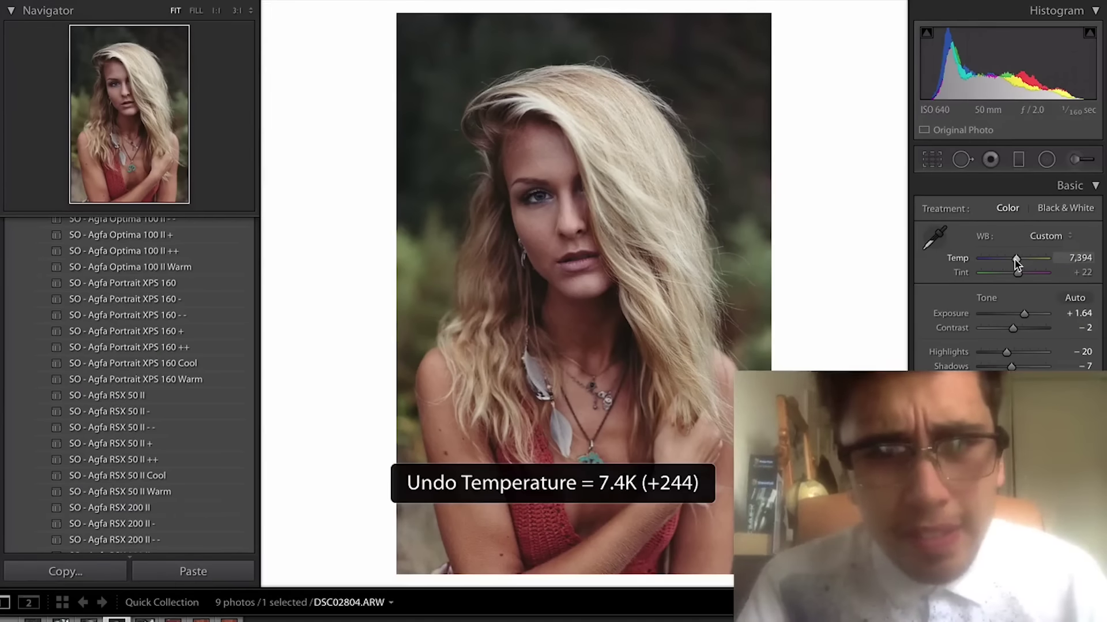
# Step: Lower the yellow saturation to −21 with the targeted adjustment tool on the green foliage behind the woman
pyautogui.scroll(-10, 1009, 274)
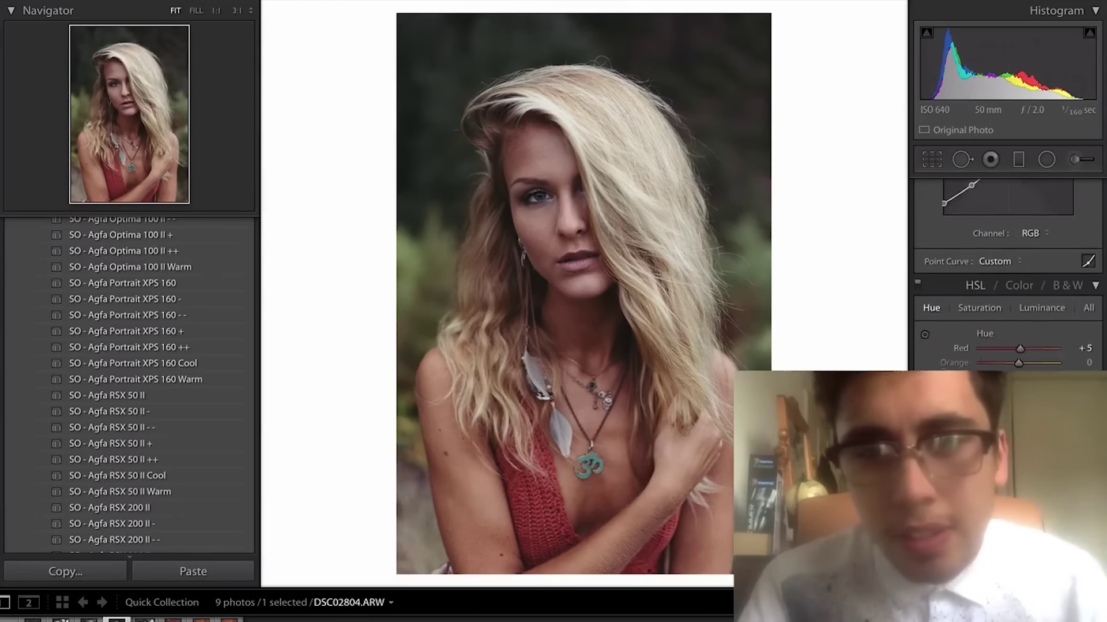
pyautogui.scroll(-1, 1031, 288)
pyautogui.click(1031, 292)
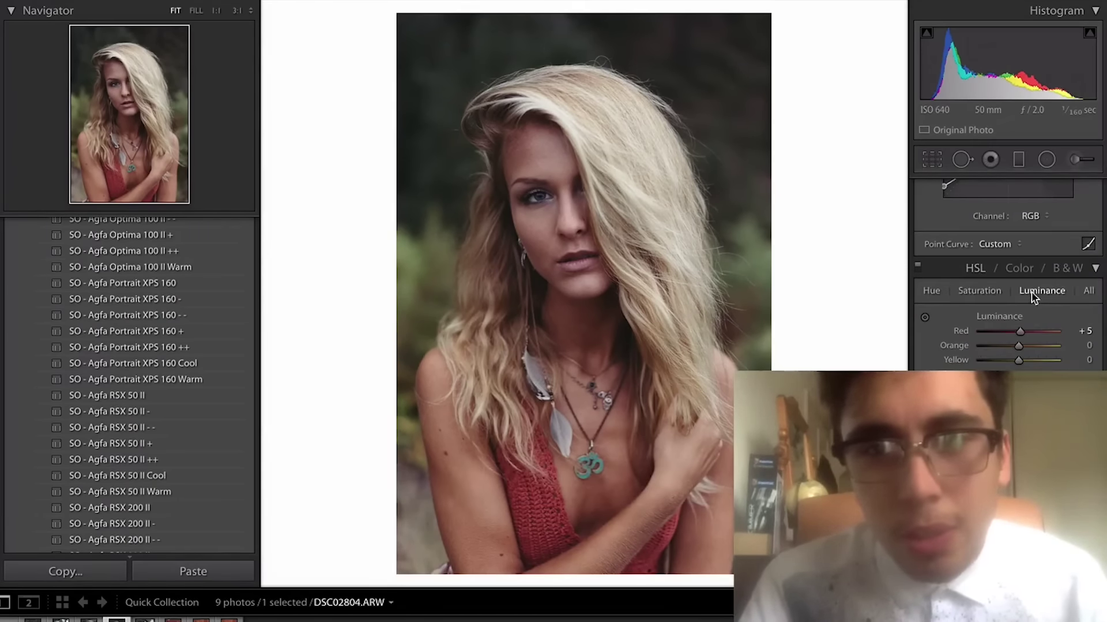
pyautogui.click(987, 291)
pyautogui.click(925, 317)
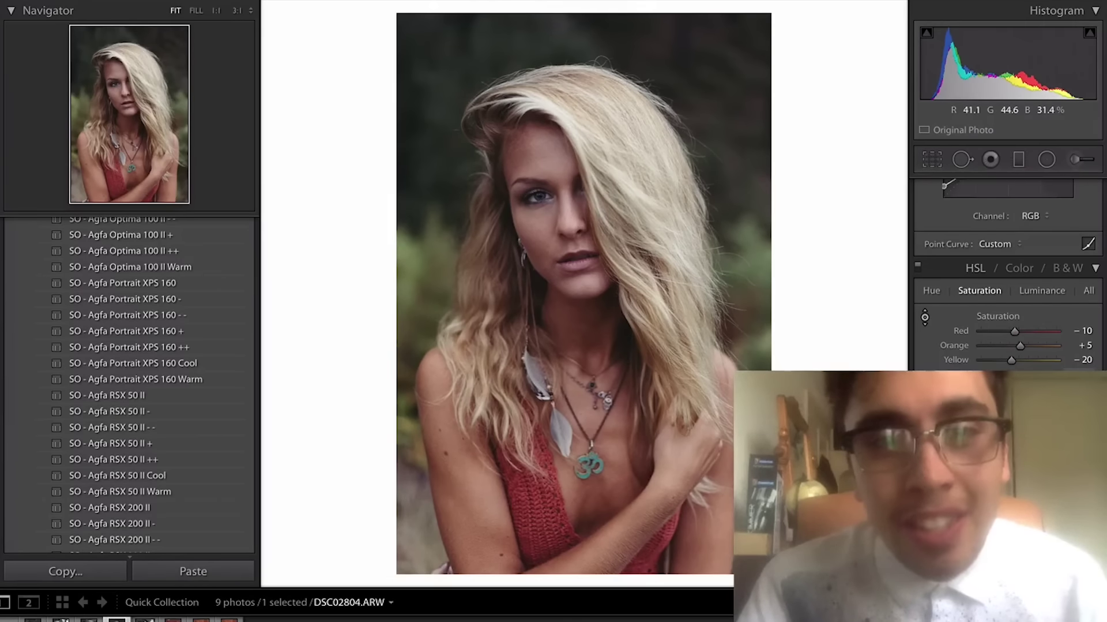
pyautogui.moveTo(419, 264); pyautogui.dragTo(420, 267)
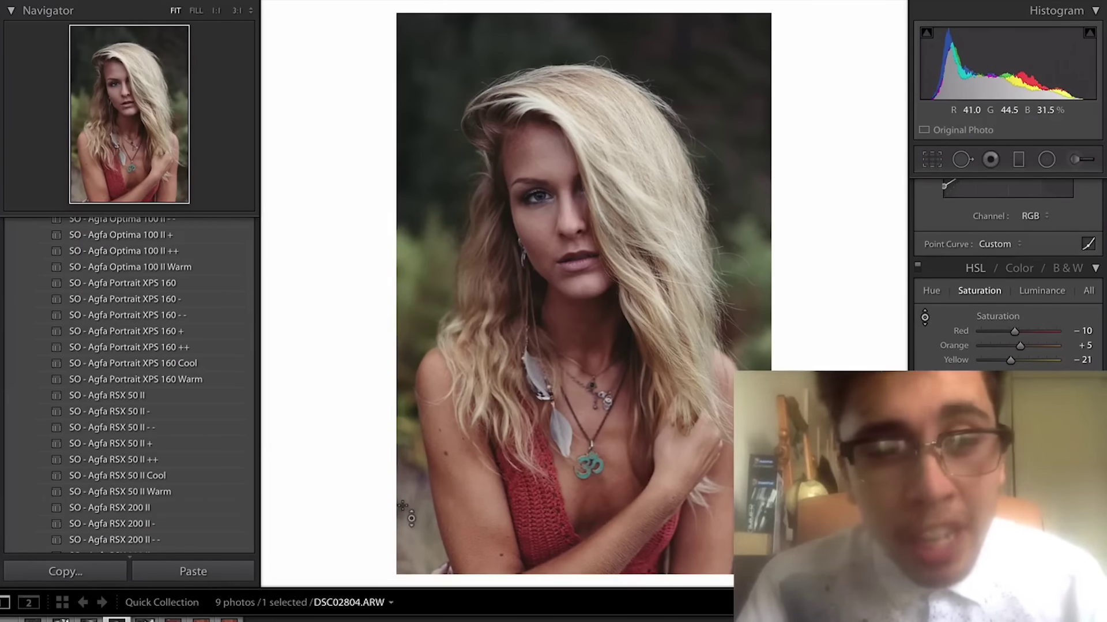
# Step: Synchronize the edited brick-wall portrait's develop settings to the two brick-wall portraits that follow it
pyautogui.press('Right')
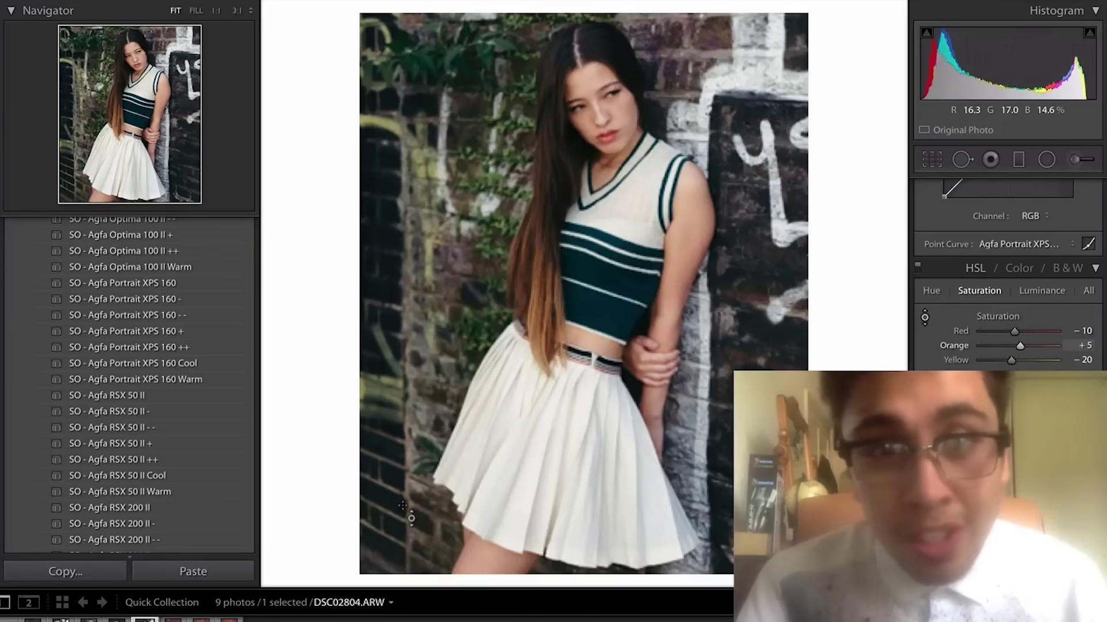
pyautogui.press('Right')
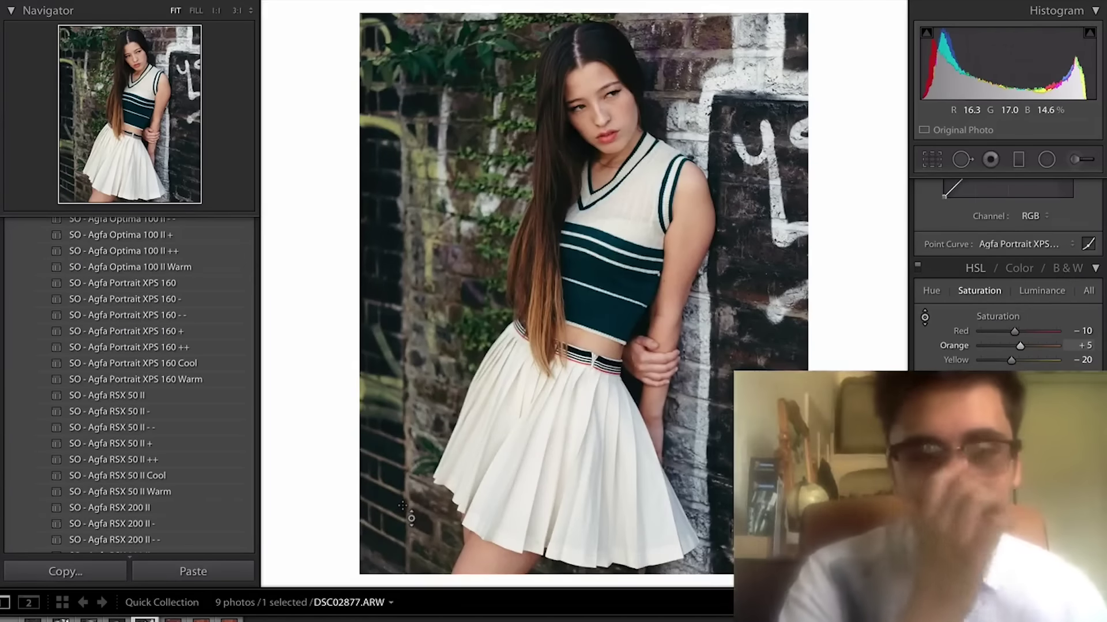
pyautogui.press('Left')
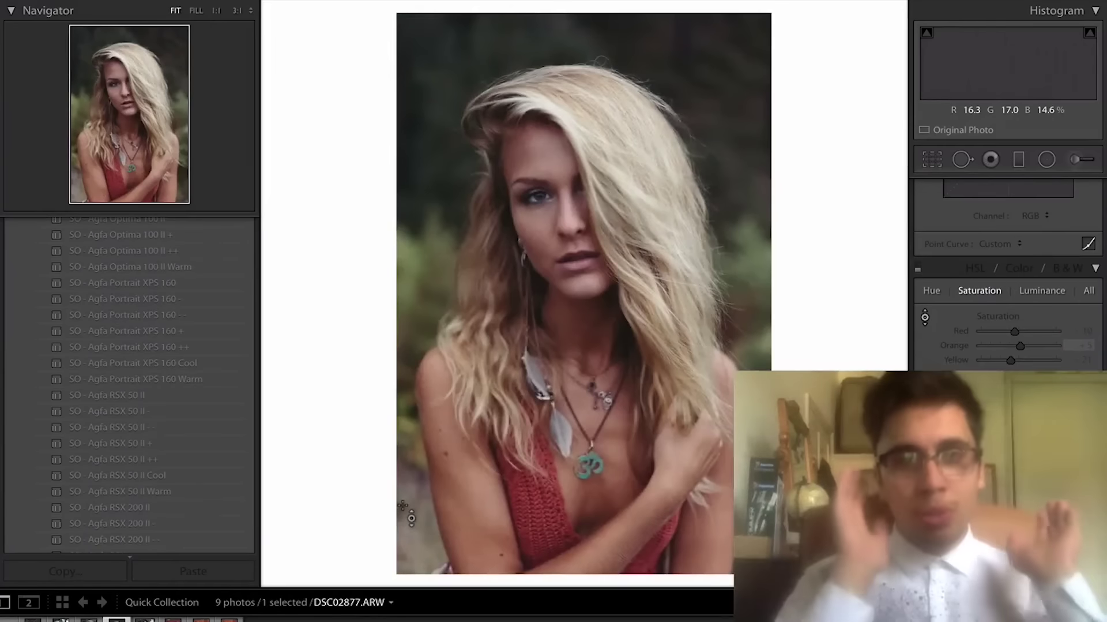
pyautogui.press('Right')
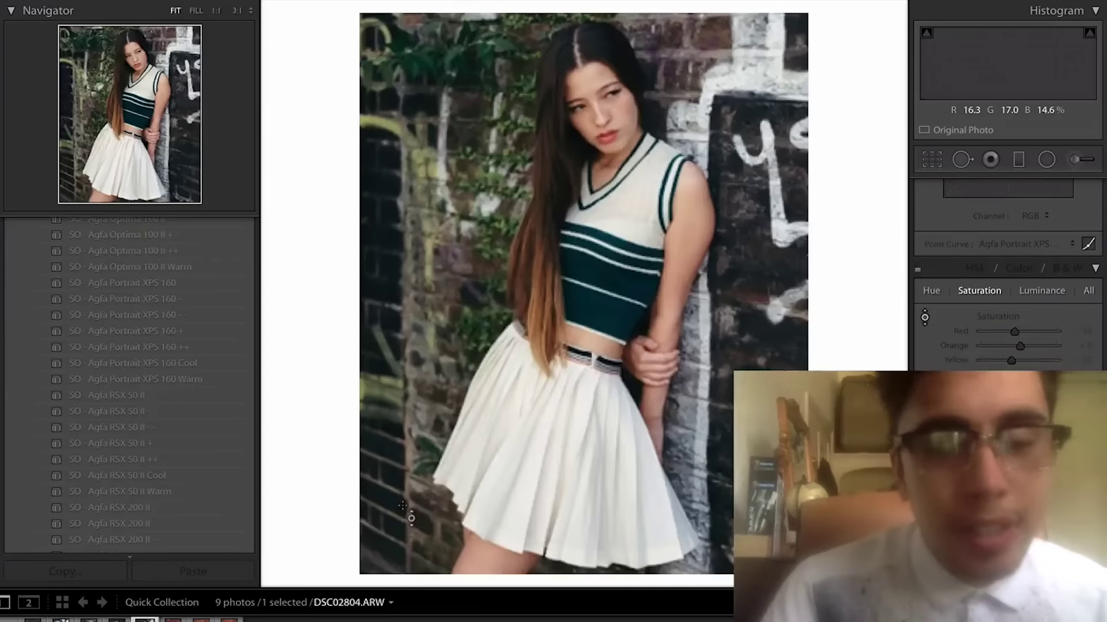
pyautogui.press('Right')
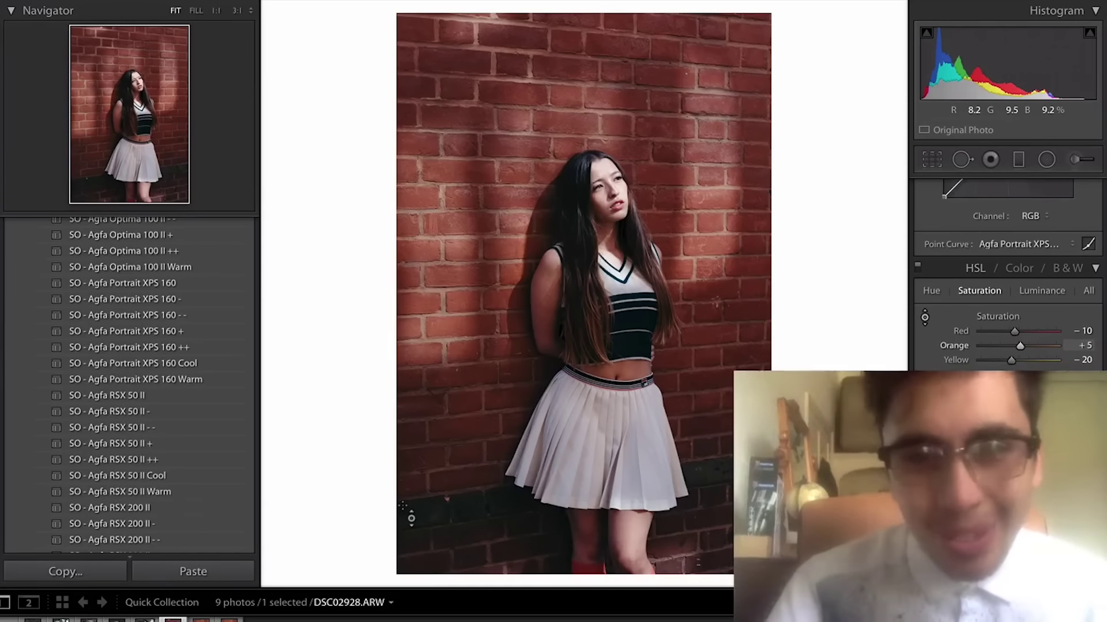
pyautogui.press('Right')
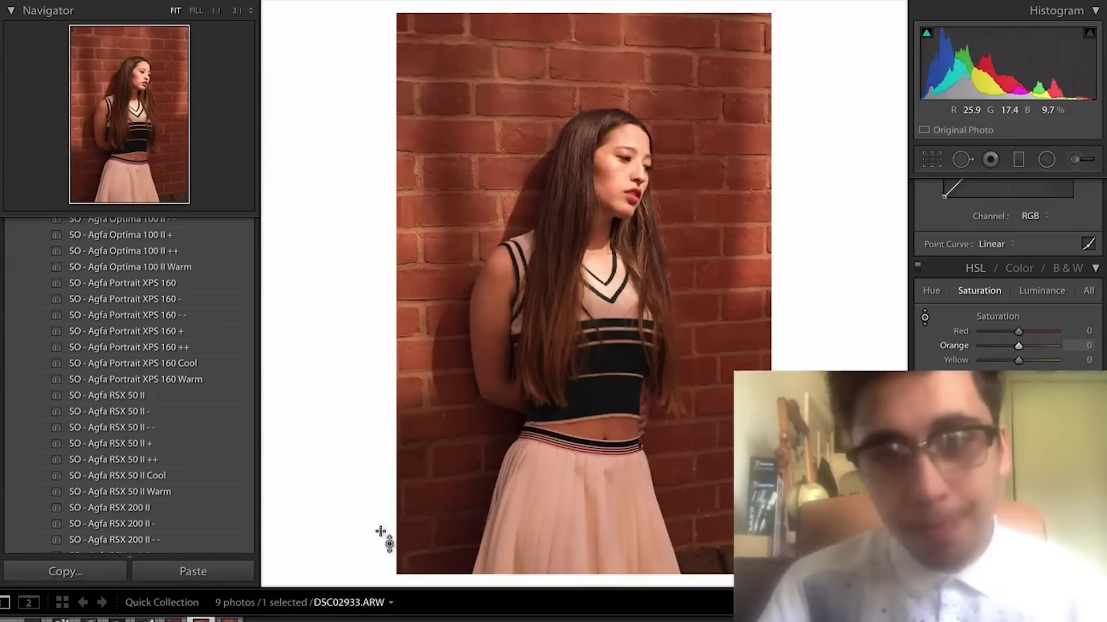
pyautogui.press('Left')
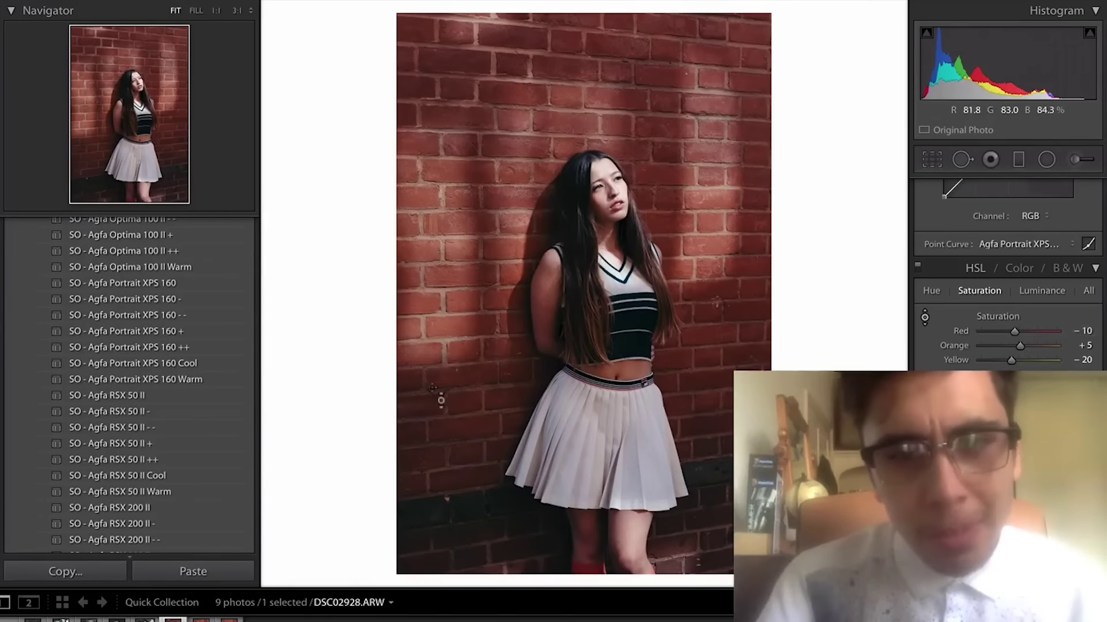
pyautogui.keyDown('shift'); pyautogui.click(229, 618); pyautogui.keyUp('shift')
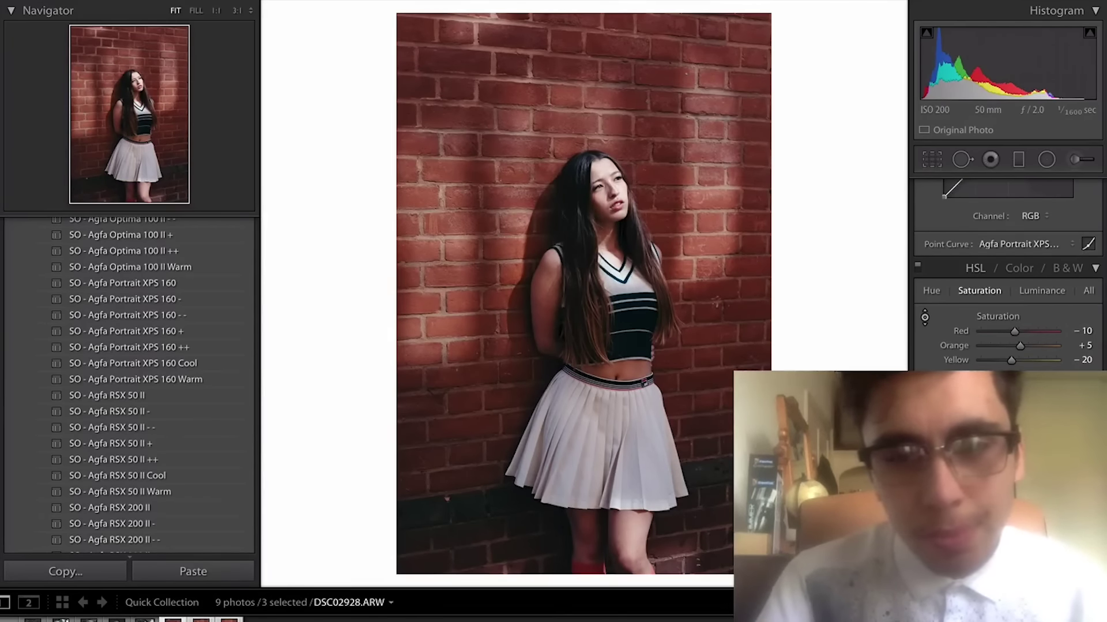
pyautogui.hotkey('ctrl', 'shift', 's')
pyautogui.press('Return')
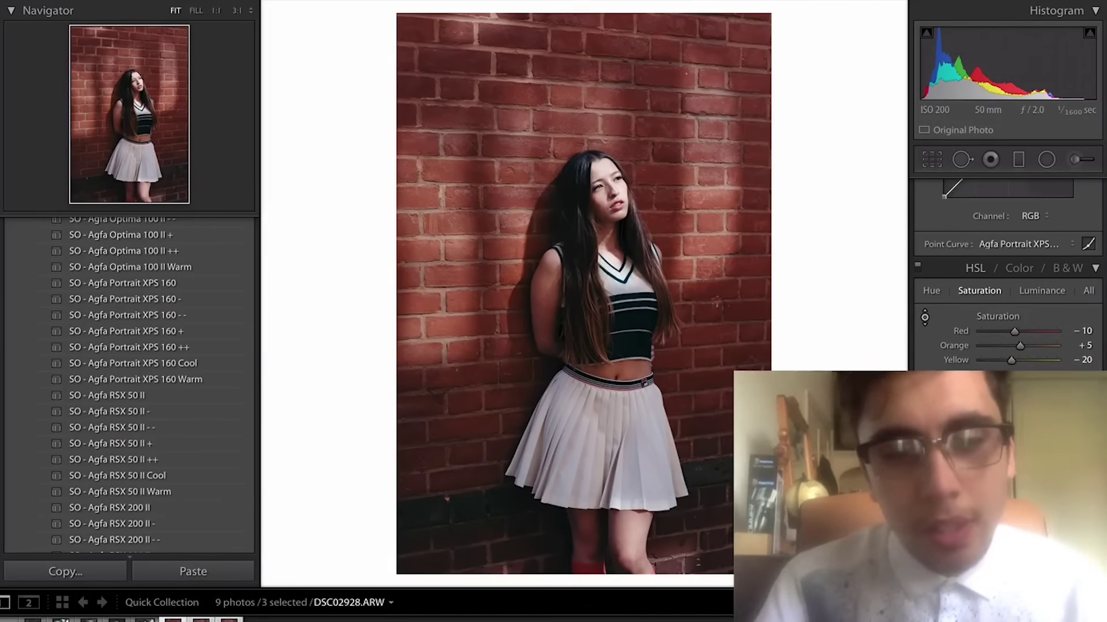
# Step: Review the synchronized brick-wall portraits and brush the Iris Enhance effect over both eyes in the last one
pyautogui.press('Right')
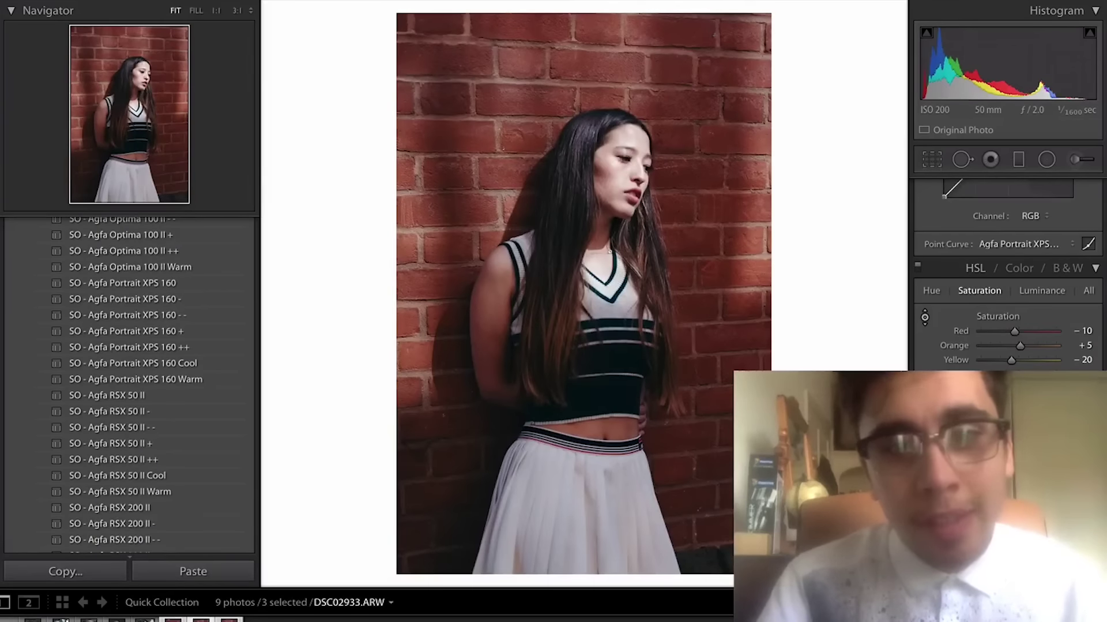
pyautogui.press('Right')
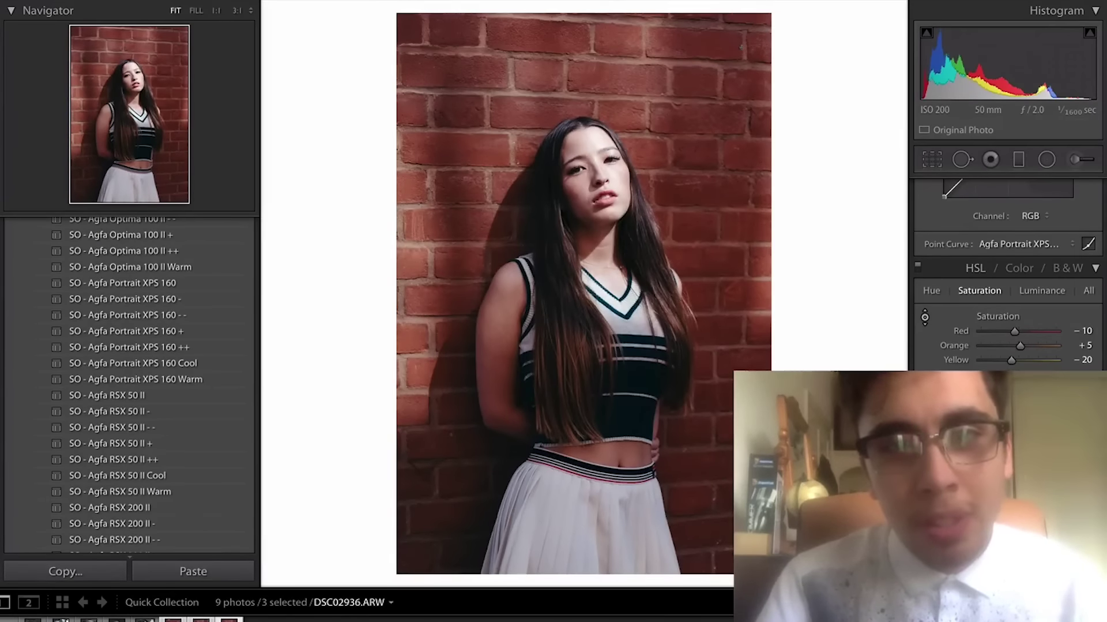
pyautogui.press('Left')
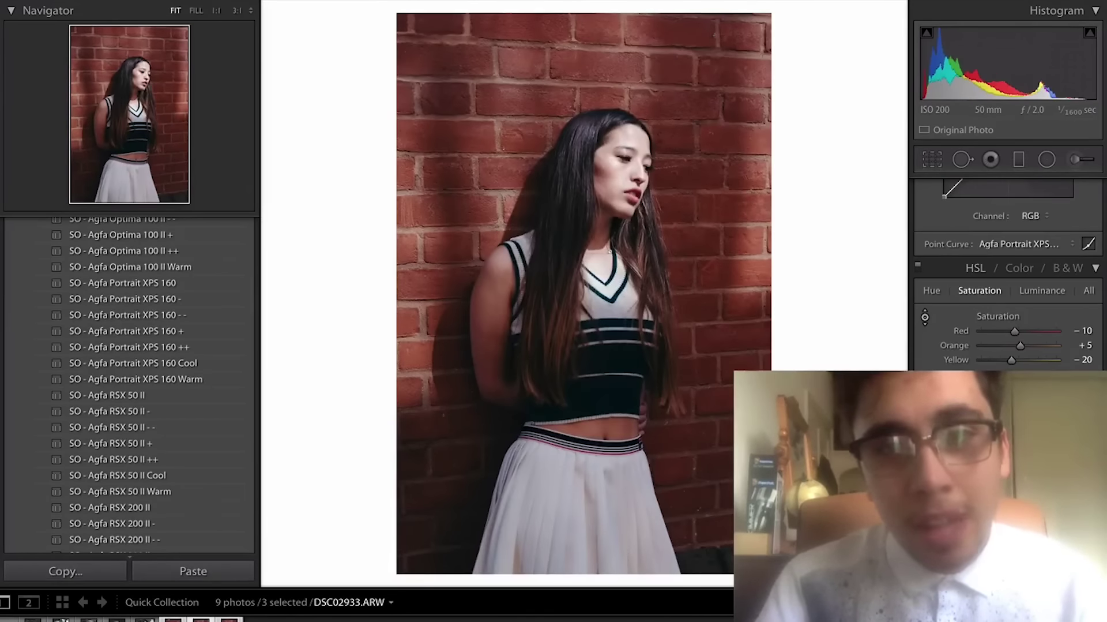
pyautogui.press('Right')
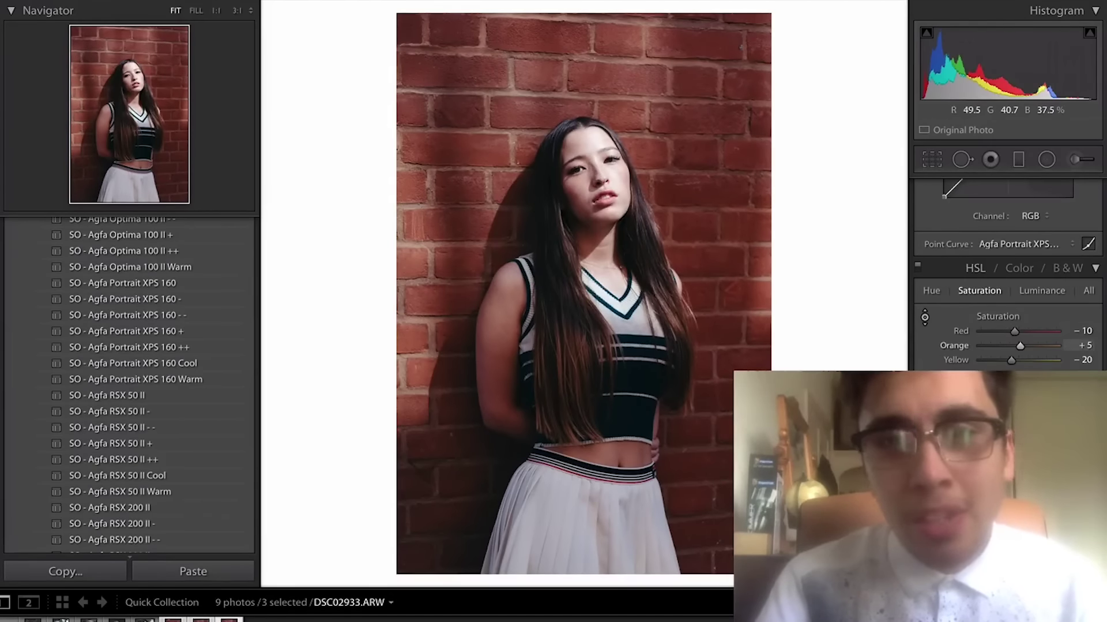
pyautogui.press('Right')
pyautogui.moveTo(139, 74); pyautogui.dragTo(125, 83)
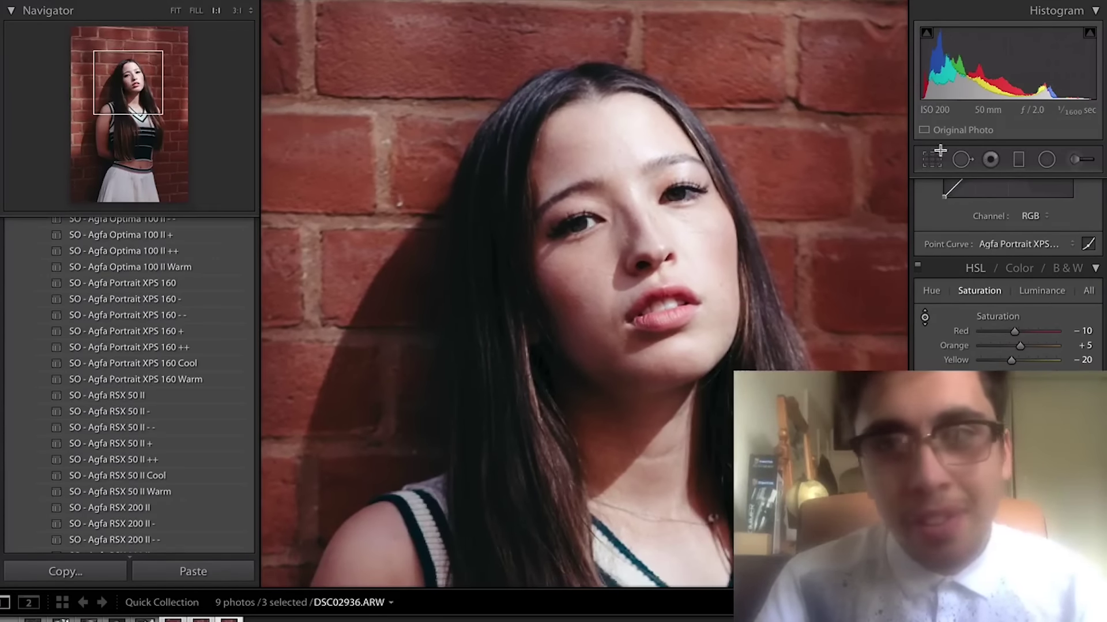
pyautogui.click(1073, 160)
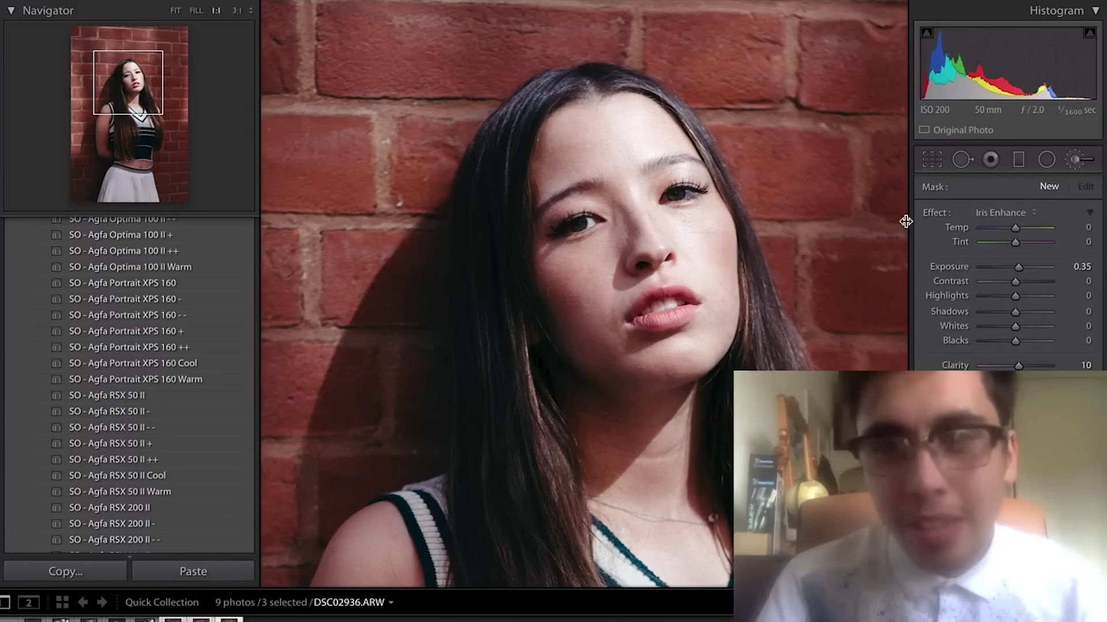
pyautogui.click(669, 195)
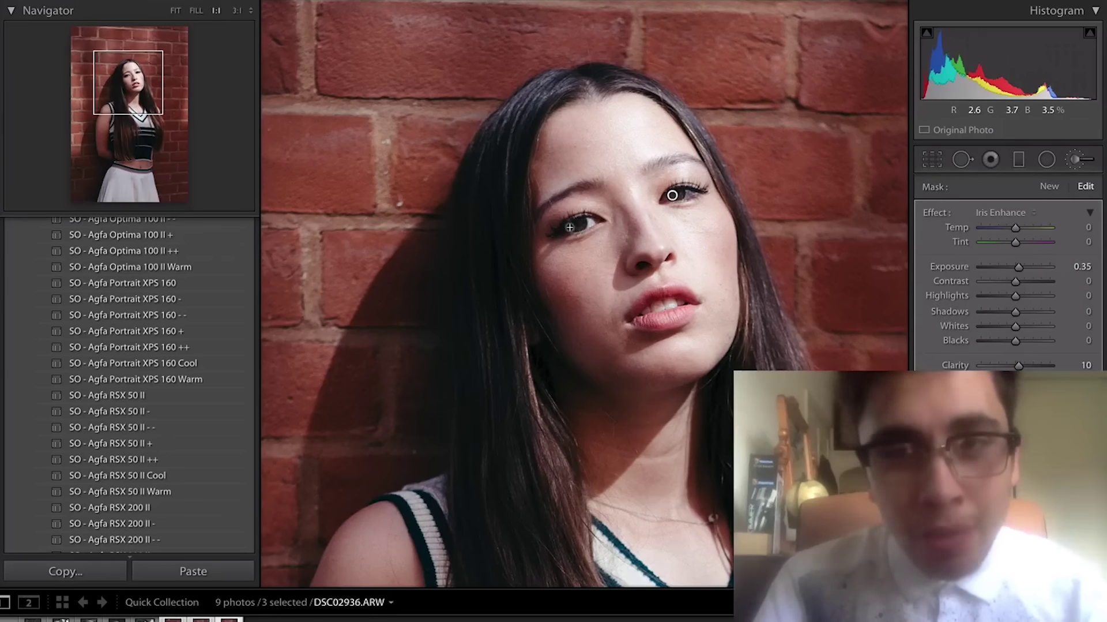
pyautogui.moveTo(570, 227); pyautogui.dragTo(575, 230)
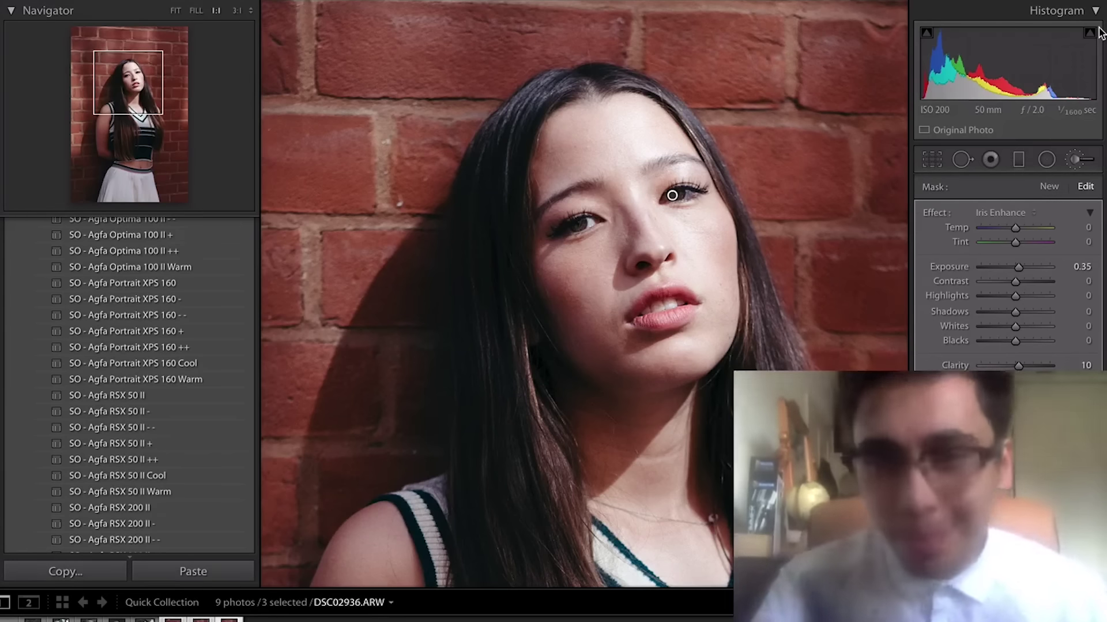
# Step: Finish the Iris Enhance brushing and compare the three brick-wall portraits at full-frame view
pyautogui.press('k')
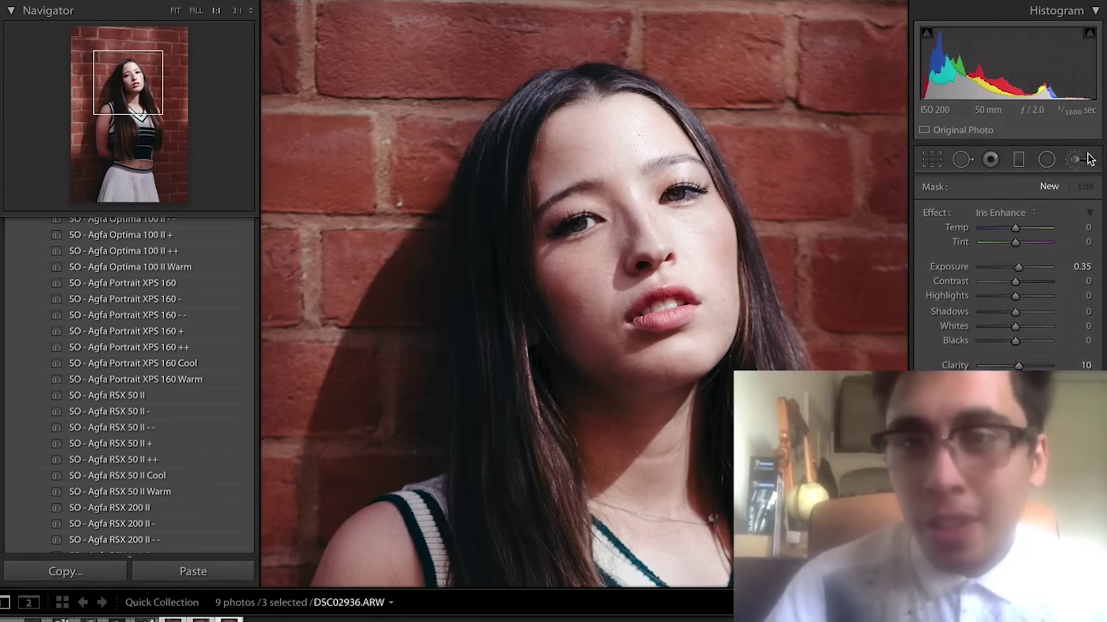
pyautogui.click(705, 175)
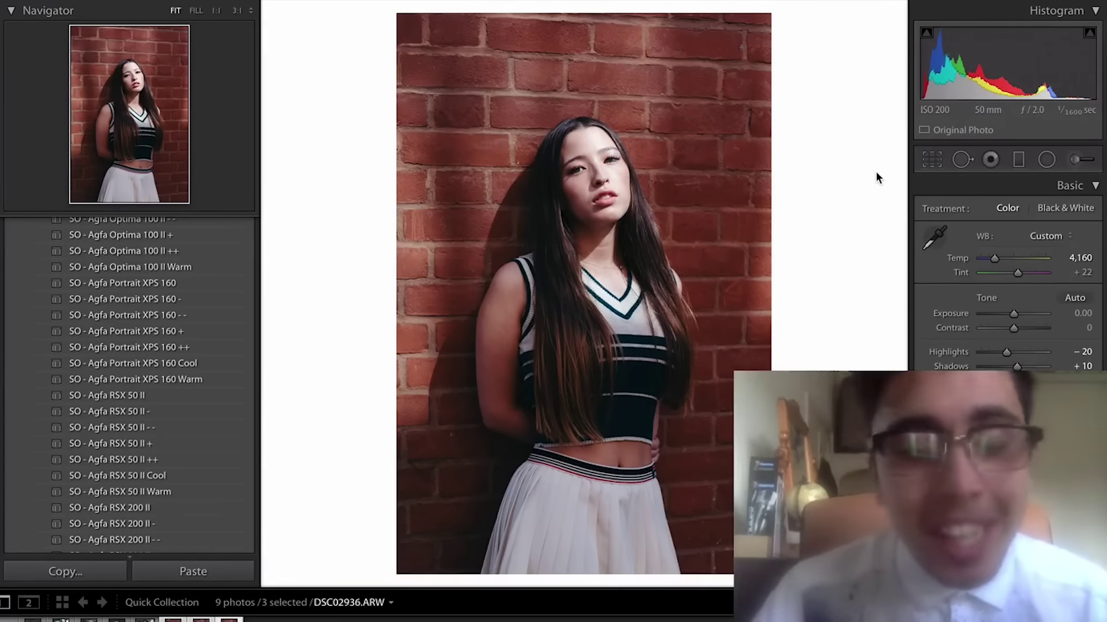
pyautogui.press('Left')
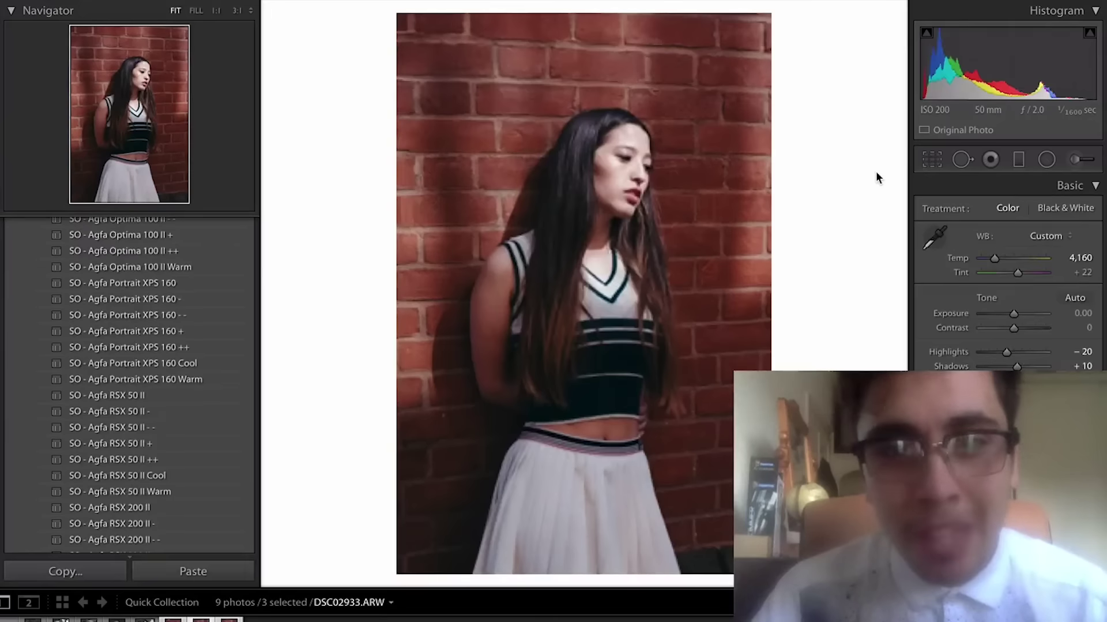
pyautogui.press('Left')
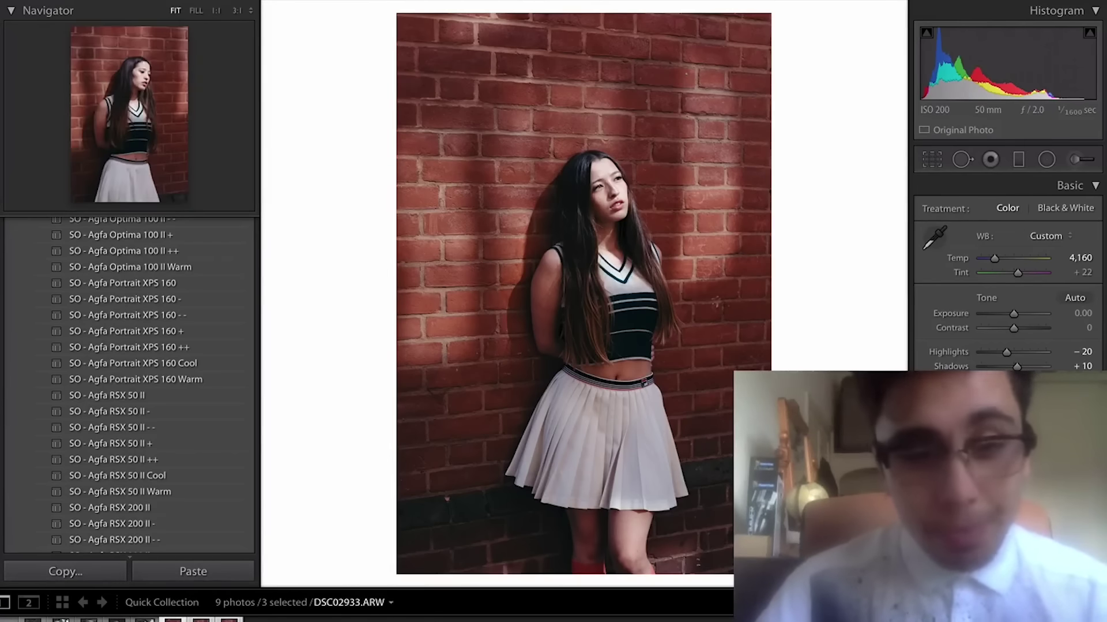
pyautogui.press('Right')
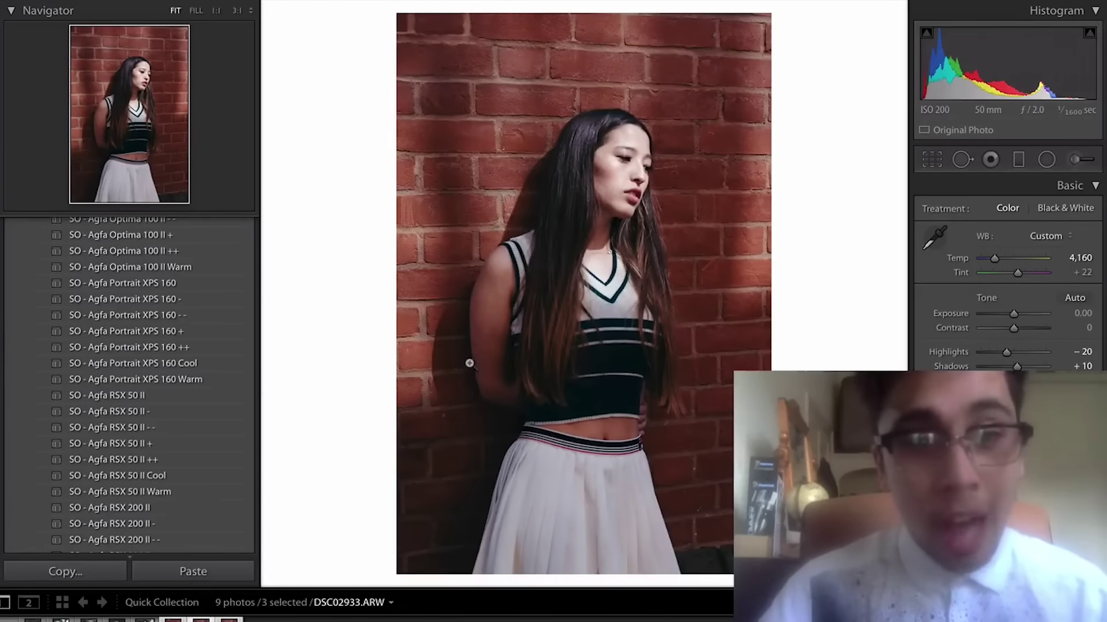
pyautogui.press('Right')
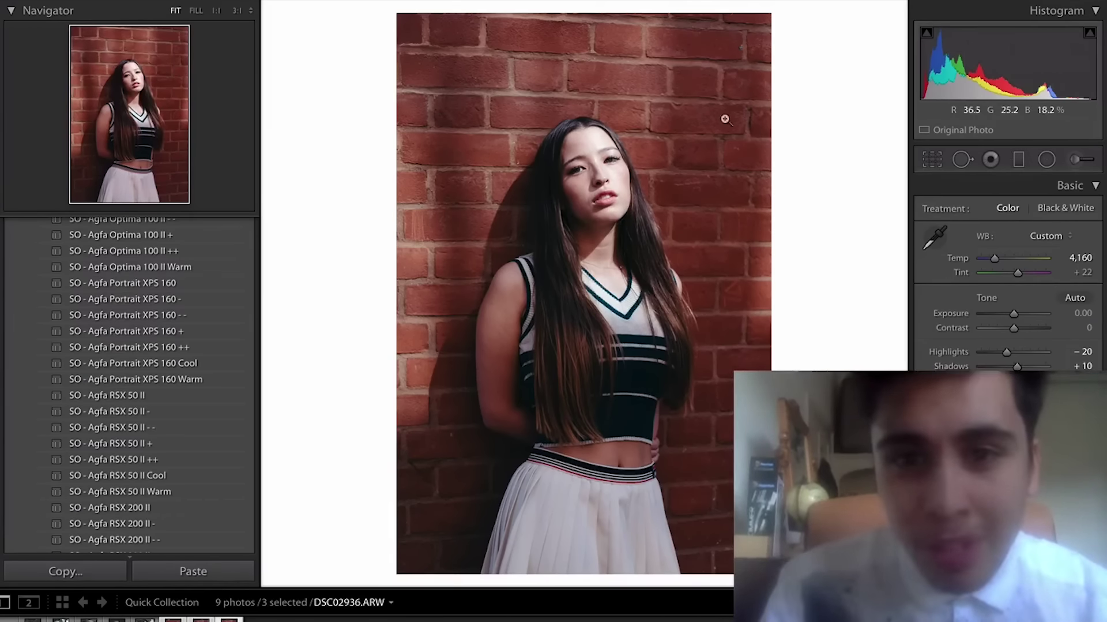
# Step: Raise the shadows to +37 on the last brick-wall portrait and inspect the face and hair up close
pyautogui.click(581, 232)
pyautogui.click(581, 232)
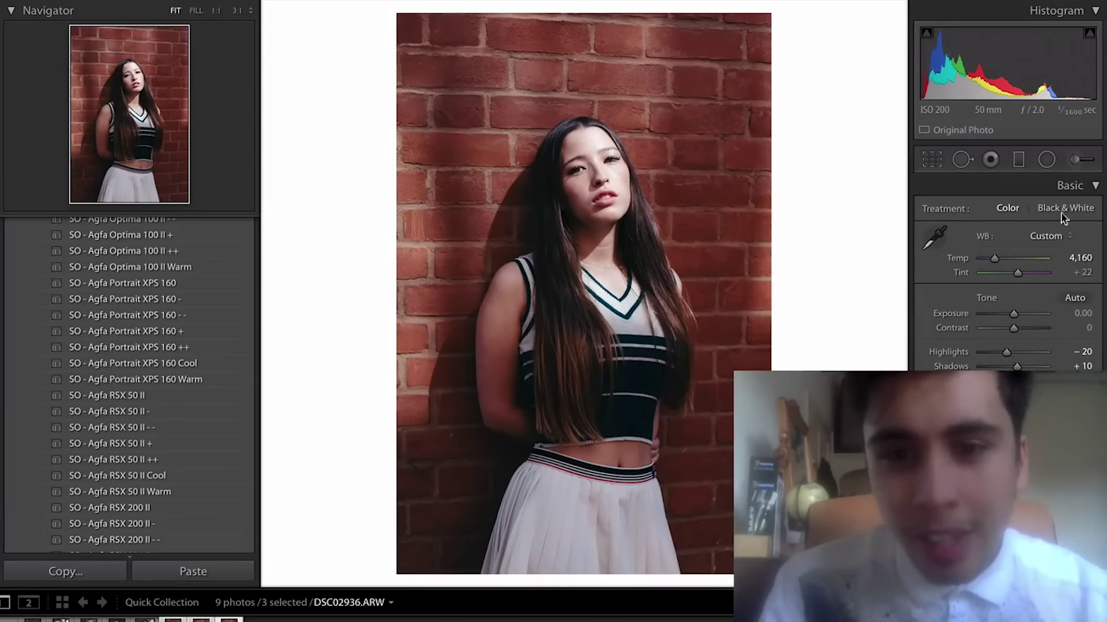
pyautogui.moveTo(1018, 366); pyautogui.dragTo(1026, 365)
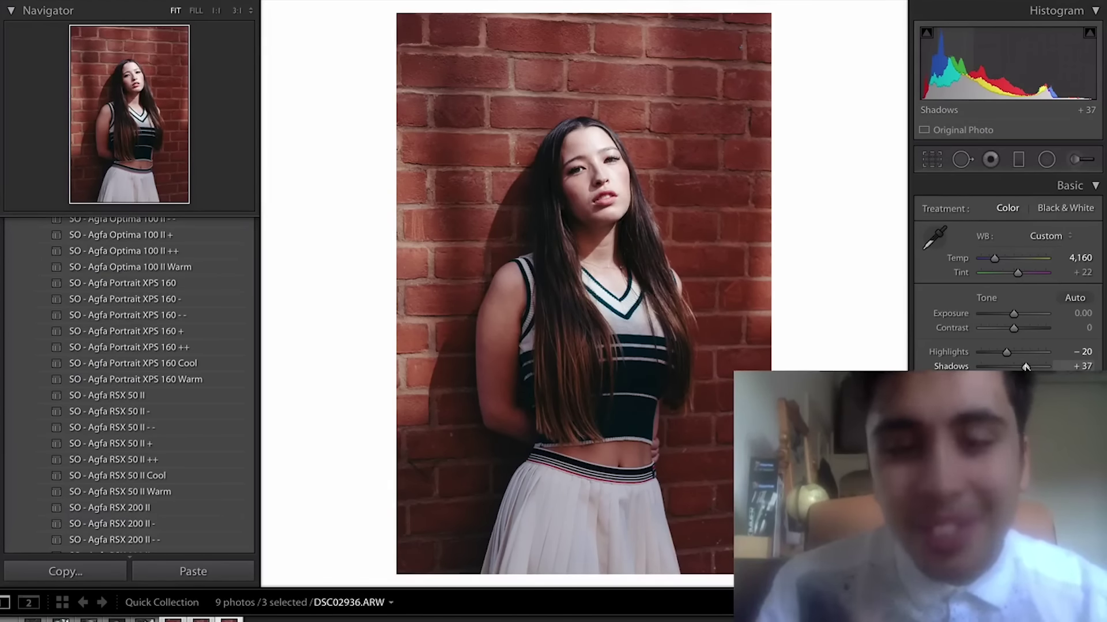
pyautogui.click(556, 168)
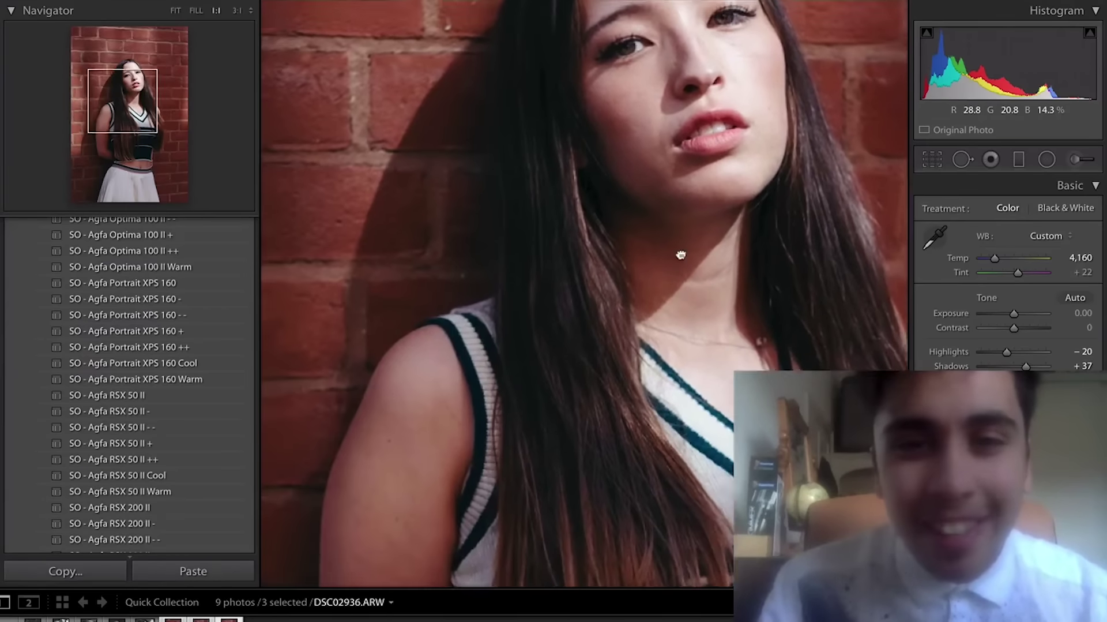
pyautogui.moveTo(679, 254); pyautogui.dragTo(640, 321)
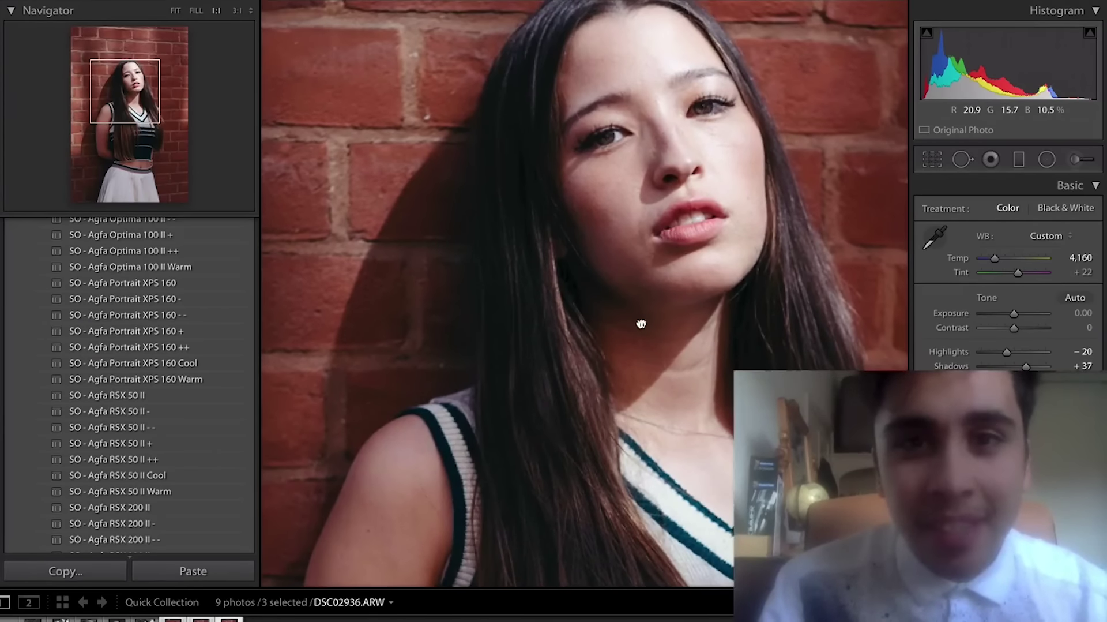
pyautogui.click(640, 321)
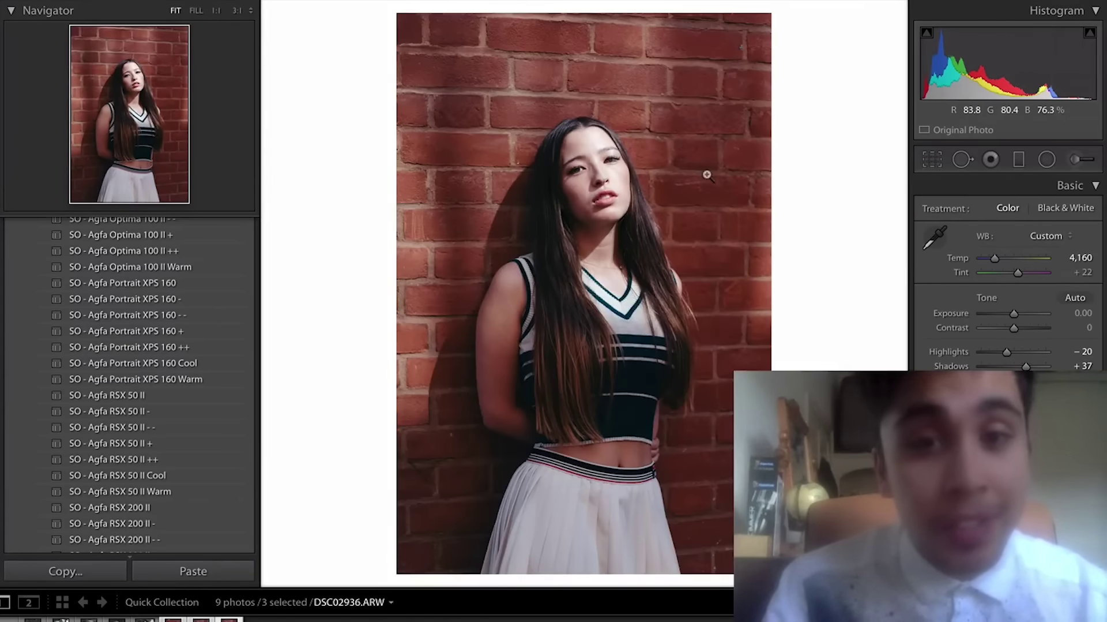
# Step: Crop the brick-wall portrait of the woman looking sideways to the 4 x 5 / 8 x 10 aspect, framing it slightly lower
pyautogui.press('Right')
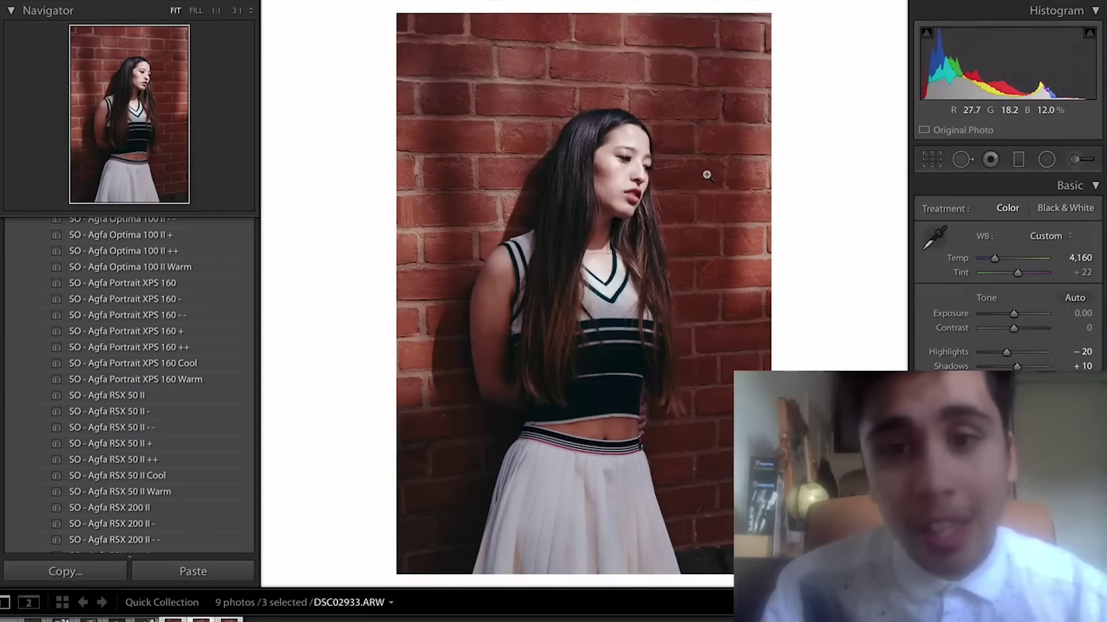
pyautogui.click(929, 158)
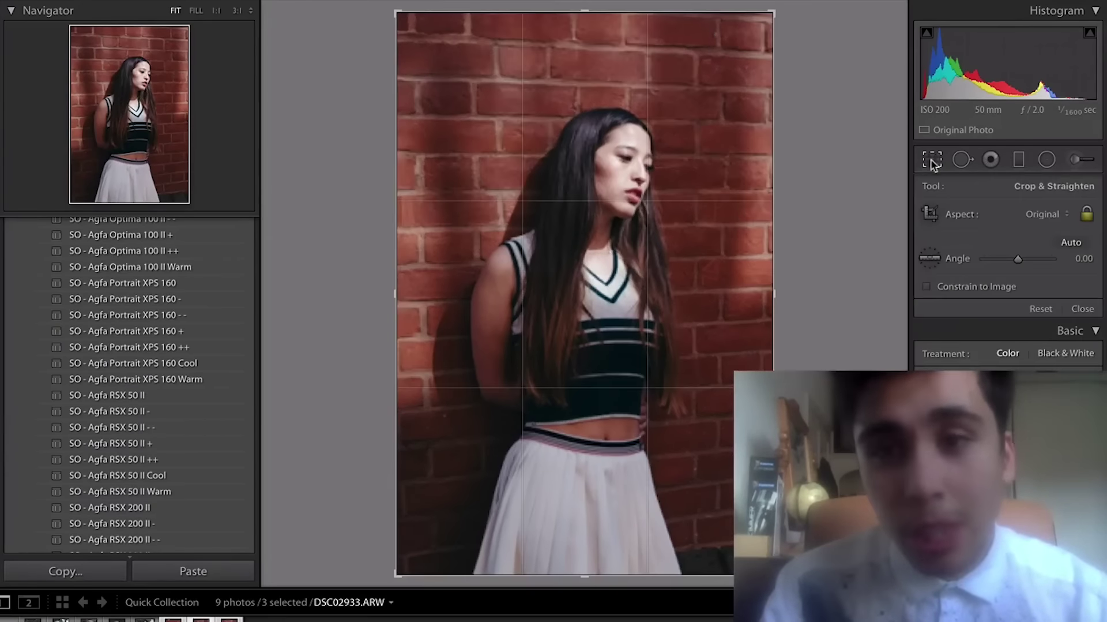
pyautogui.click(1050, 211)
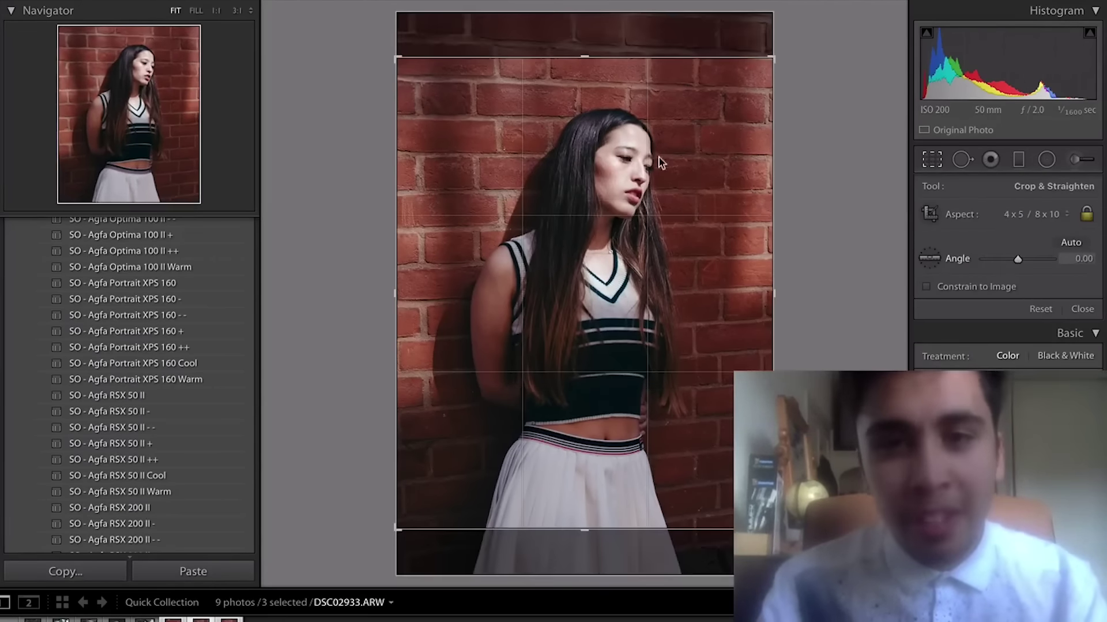
pyautogui.moveTo(659, 151); pyautogui.dragTo(658, 144)
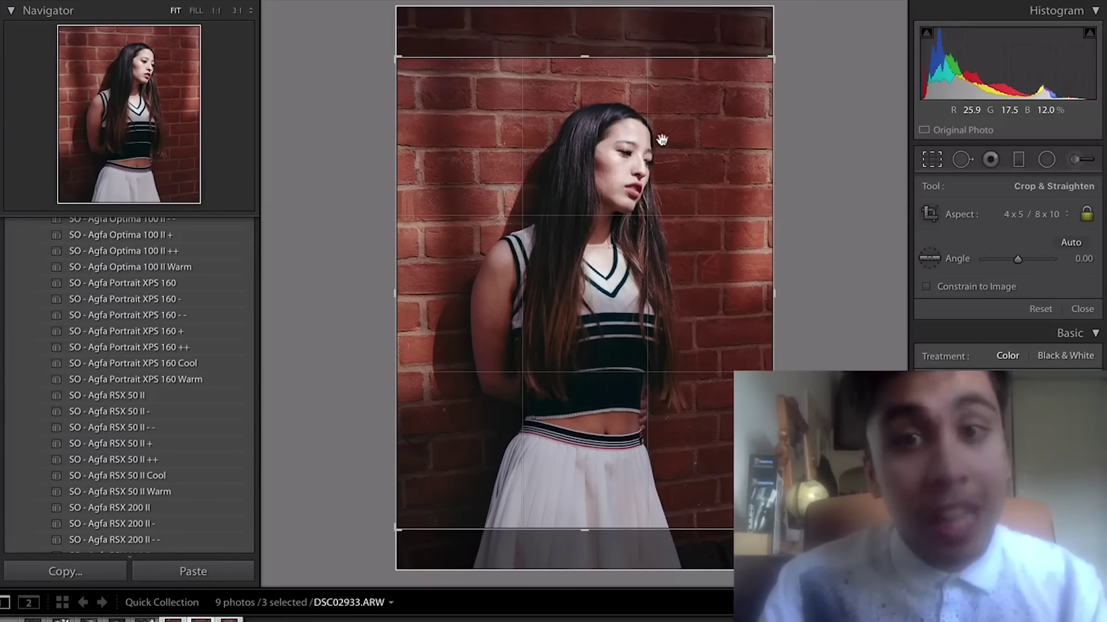
pyautogui.click(940, 154)
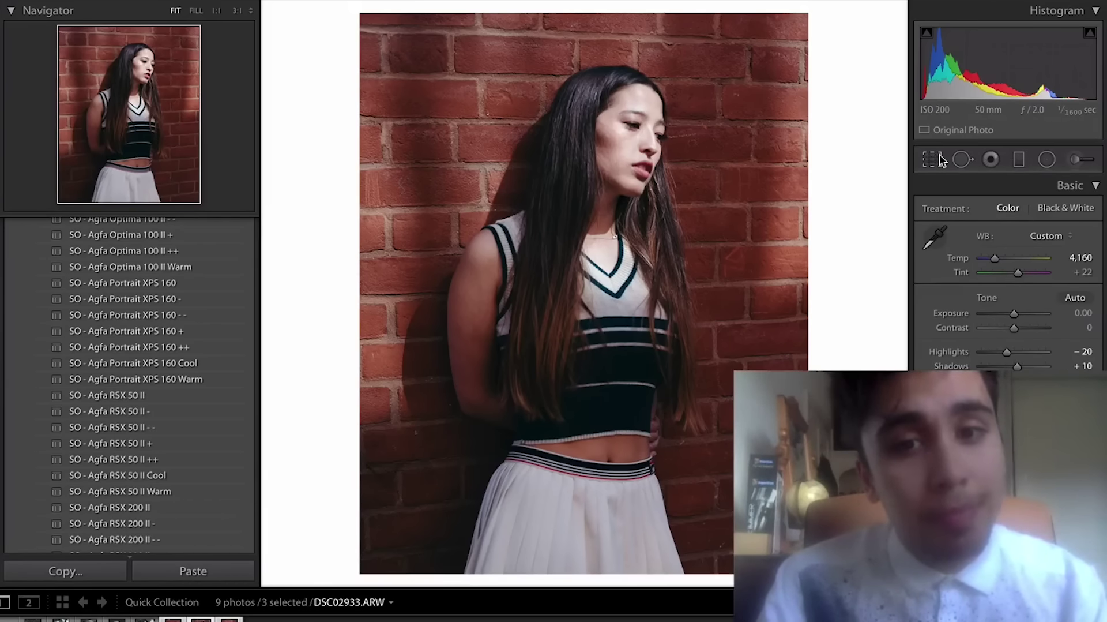
pyautogui.click(939, 154)
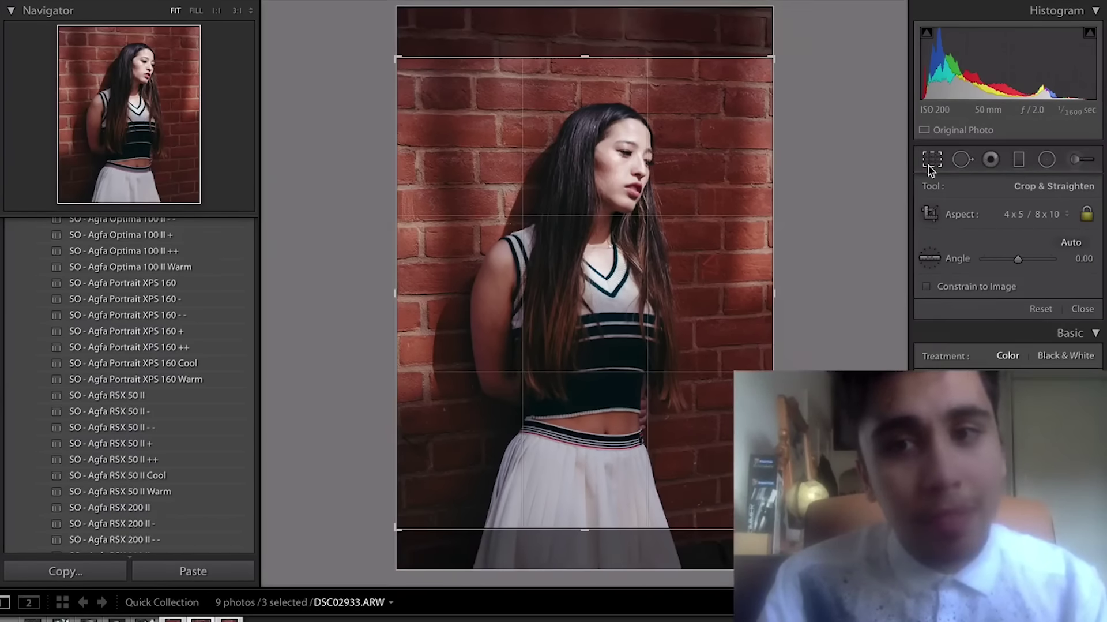
pyautogui.click(932, 161)
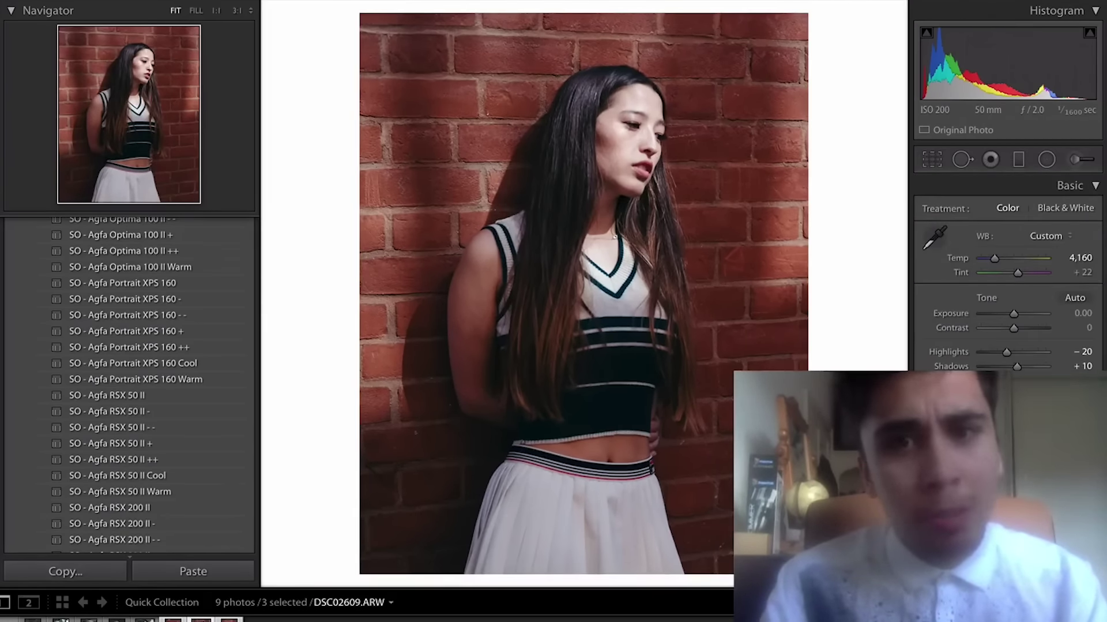
# Step: Try shifting the blue hue to −56 on the first forest portrait with the targeted adjustment tool, and undo the change
pyautogui.press('Right')
pyautogui.press('Right')
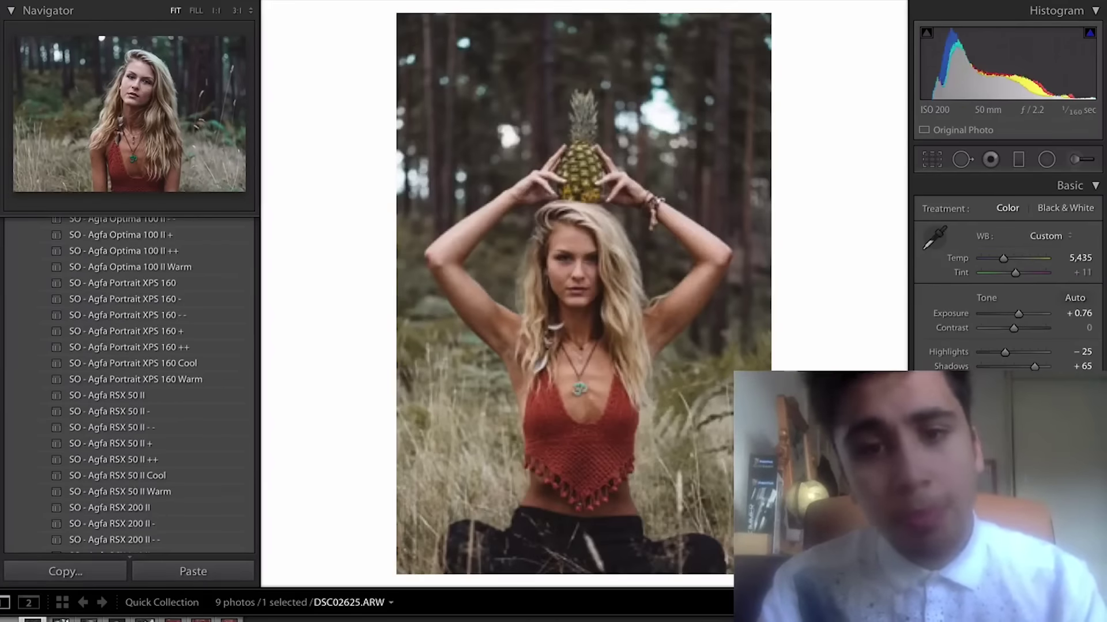
pyautogui.press('Left')
pyautogui.press('Left')
pyautogui.scroll(-5, 1008, 288)
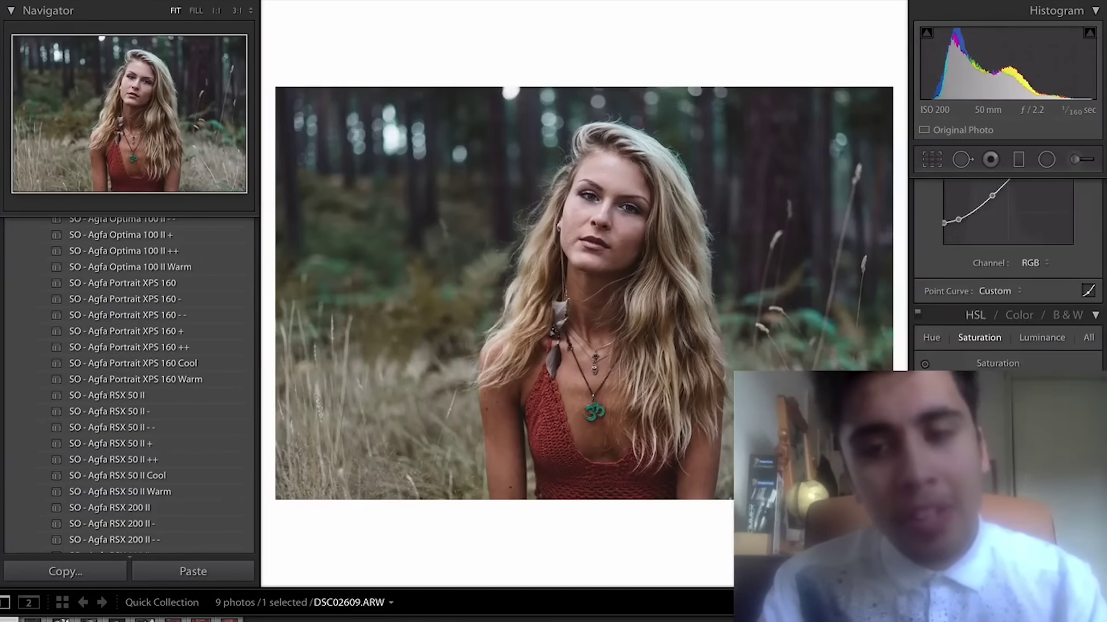
pyautogui.click(933, 339)
pyautogui.click(925, 363)
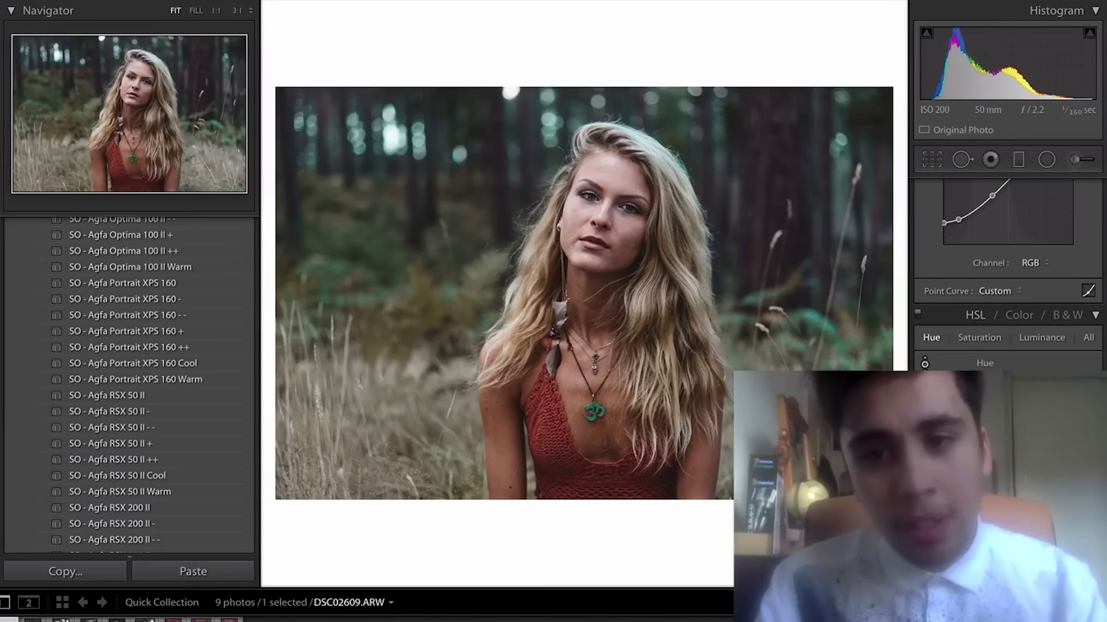
pyautogui.hotkey('ctrl', 'z')
# Step: Try a tint of +25 and a temperature of 5,939 on the first forest portrait, undoing each change
pyautogui.scroll(5, 1015, 288)
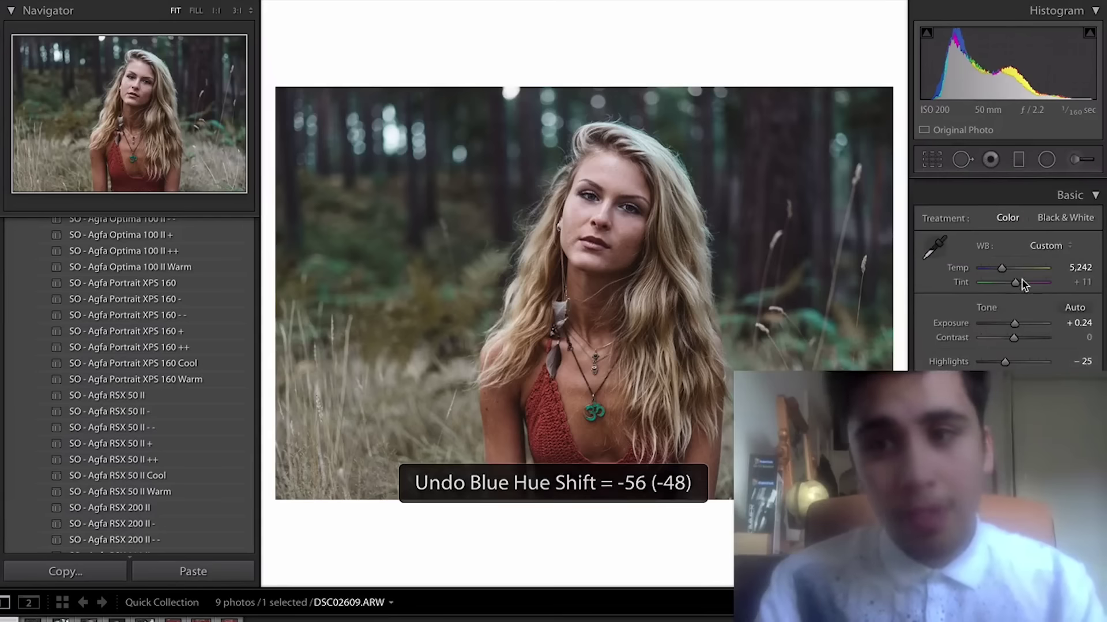
pyautogui.scroll(-1, 1019, 276)
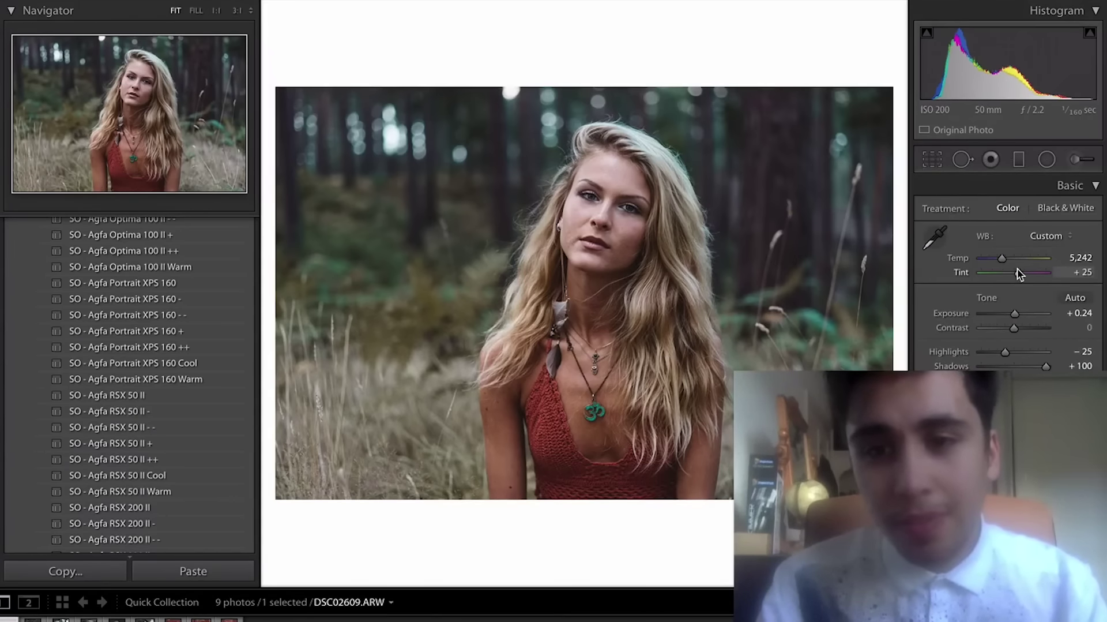
pyautogui.moveTo(1018, 269); pyautogui.dragTo(1011, 262)
pyautogui.hotkey('ctrl', 'z')
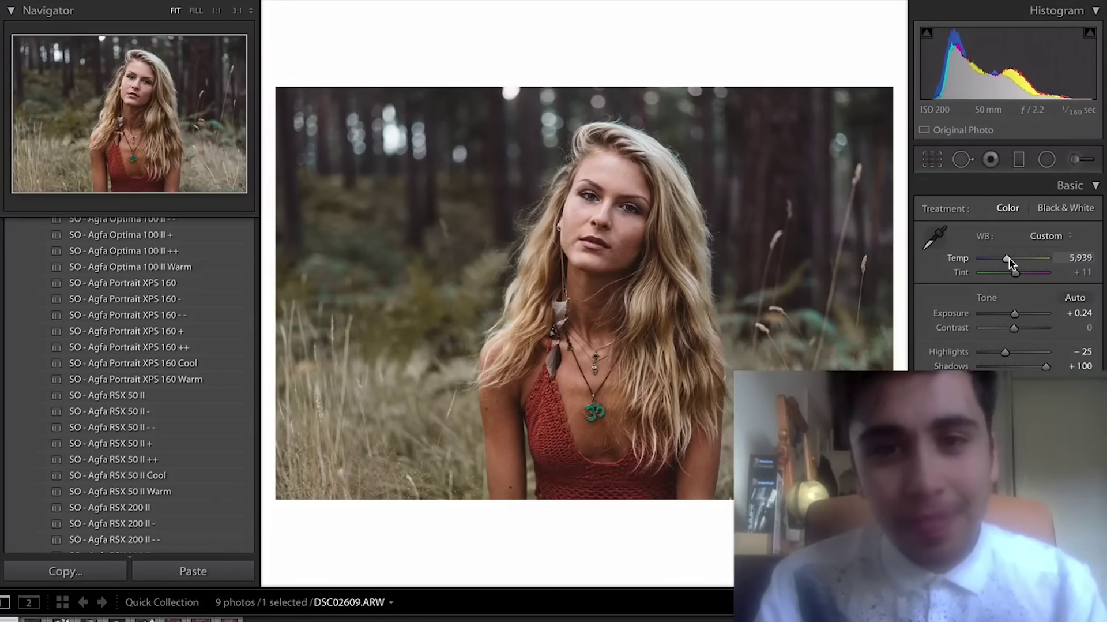
pyautogui.hotkey('ctrl', 'z')
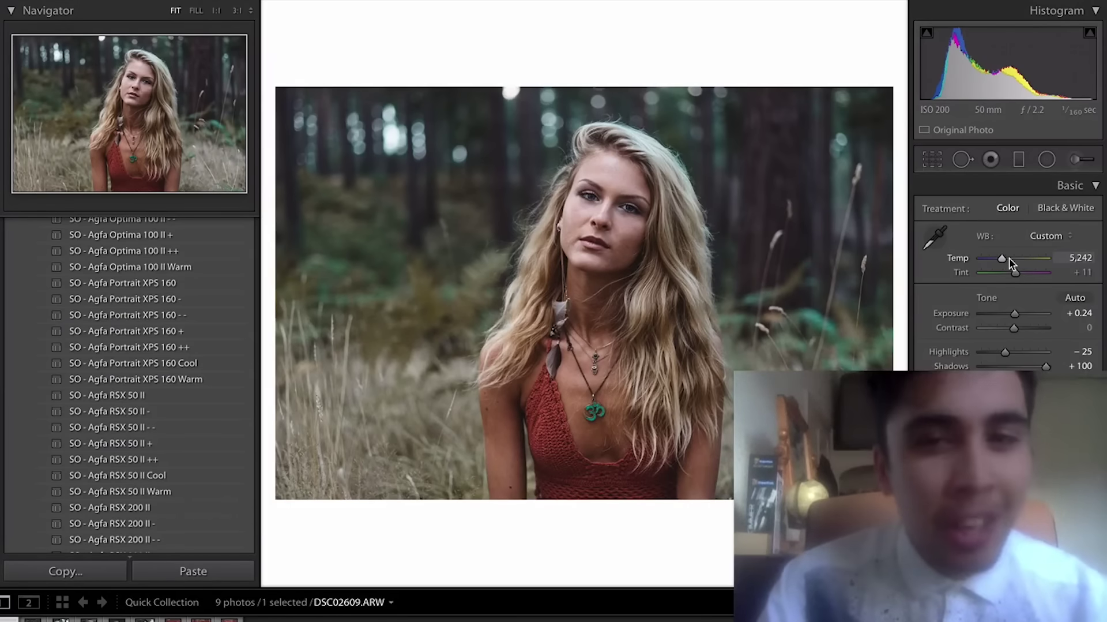
# Step: Review the edited portraits in sequence, from the pineapple photo through to the last brick-wall portrait
pyautogui.press('Right')
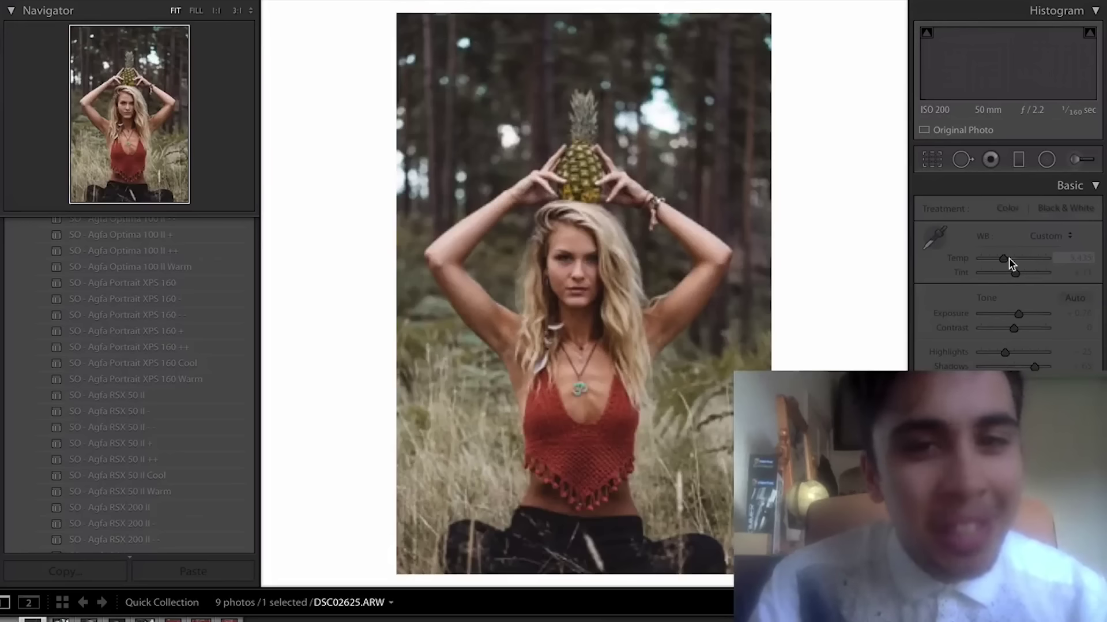
pyautogui.press('Right')
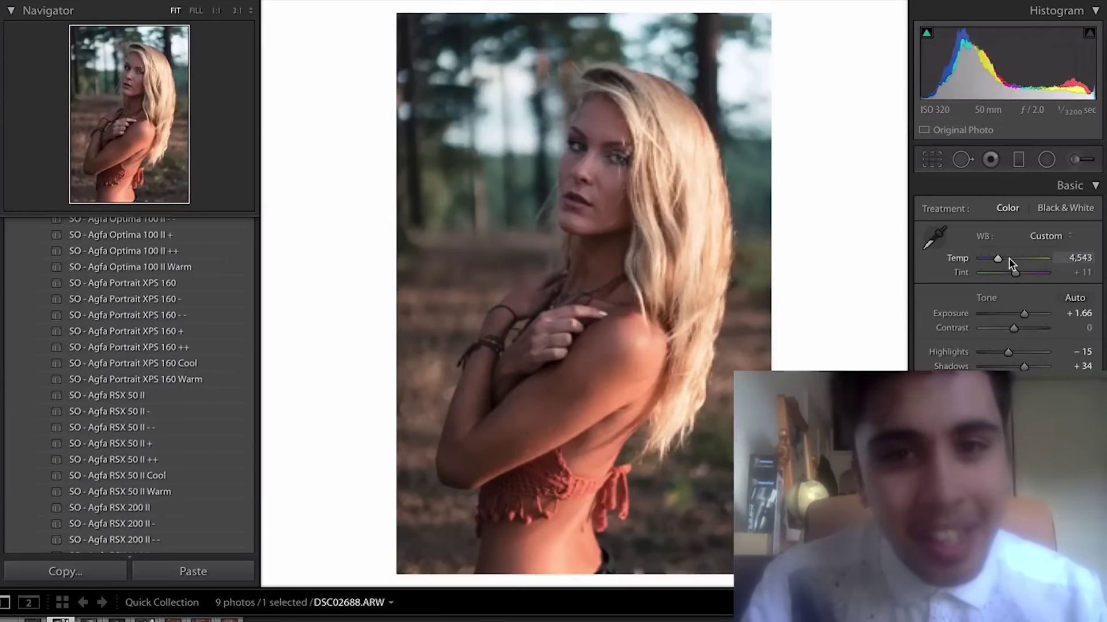
pyautogui.press('Right')
pyautogui.press('Right')
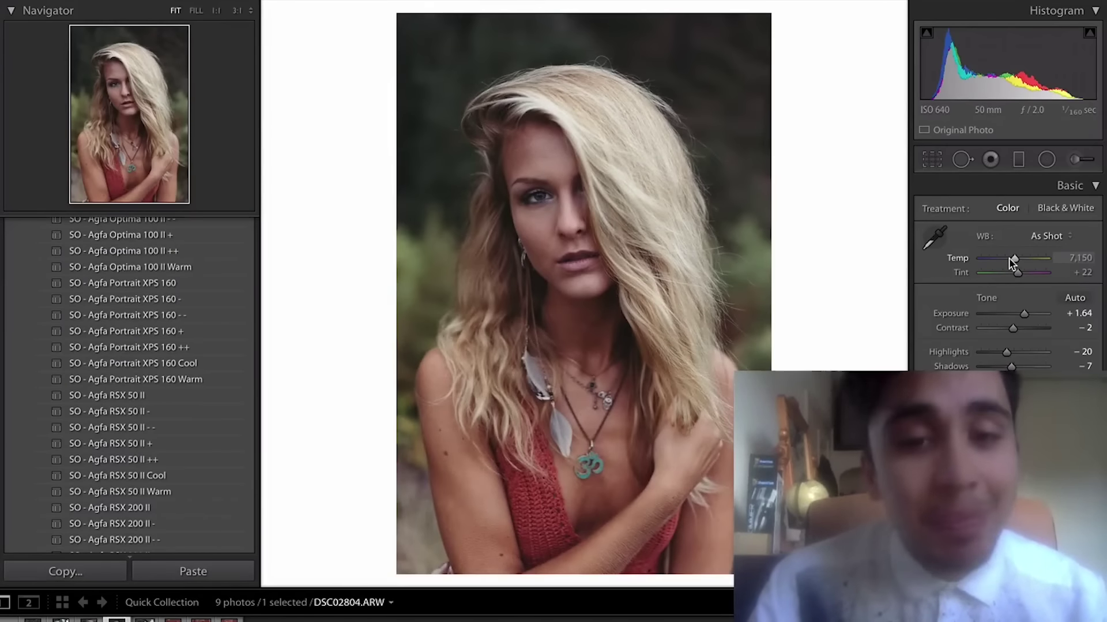
pyautogui.press('Right')
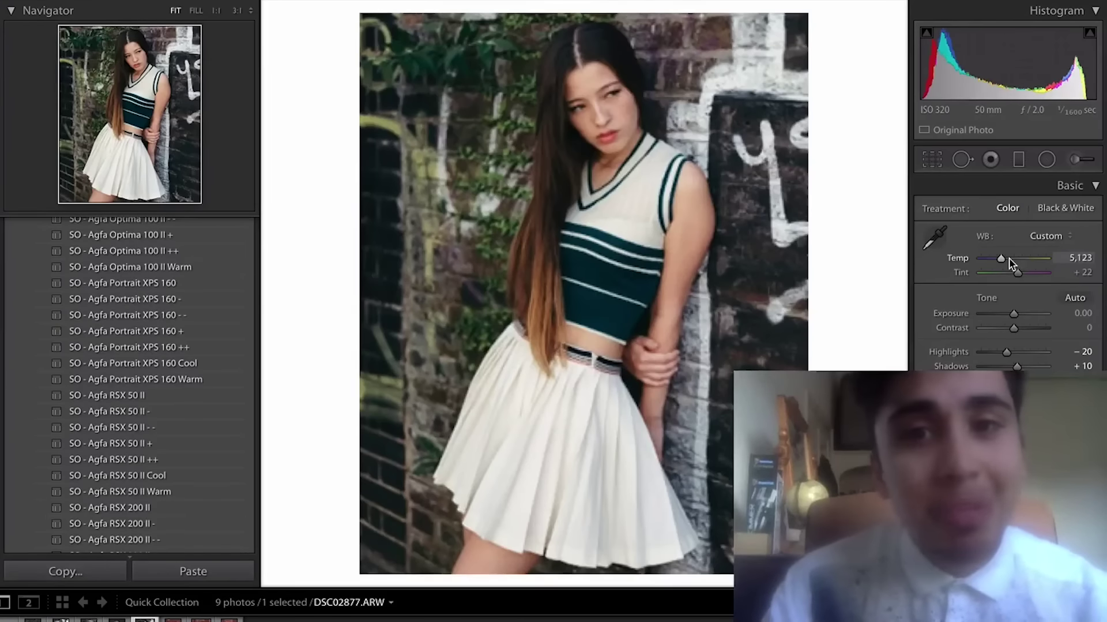
pyautogui.press('Right')
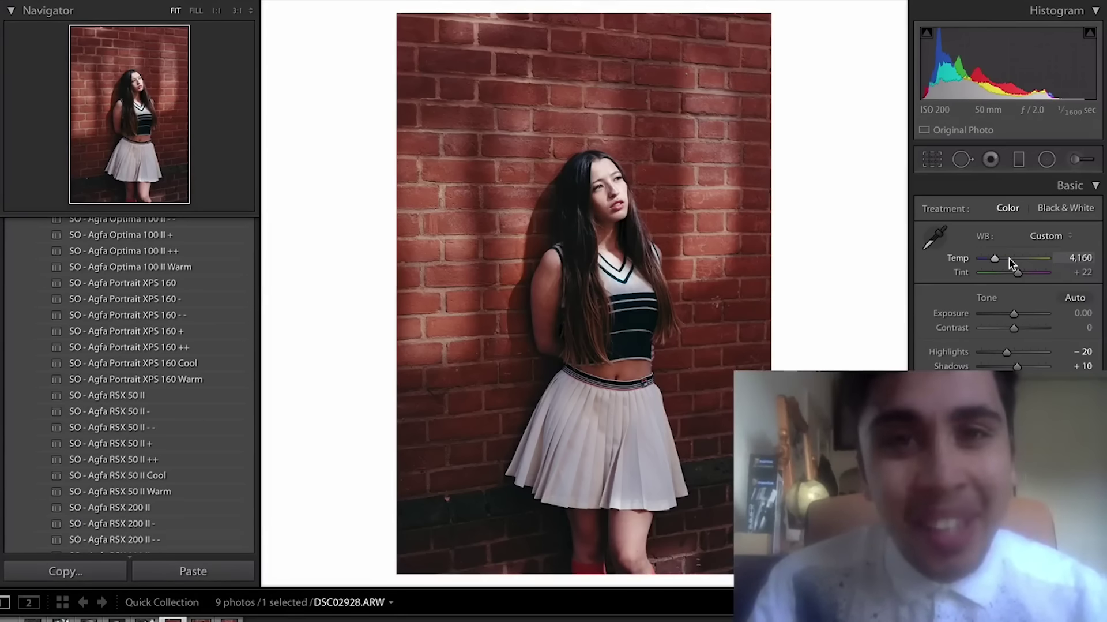
pyautogui.press('Right')
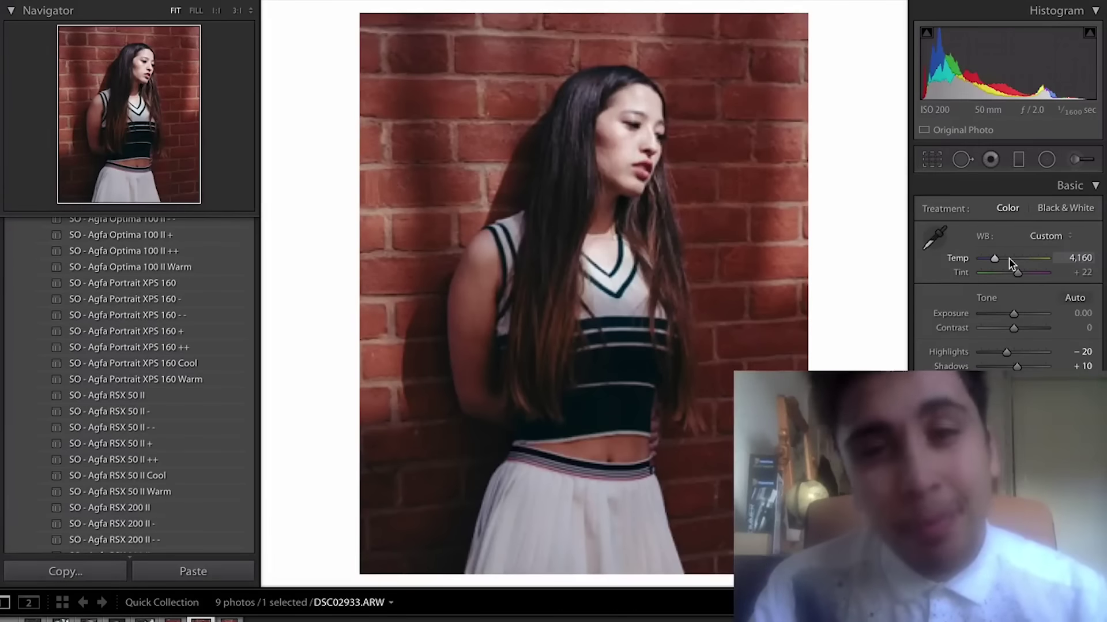
pyautogui.press('Right')
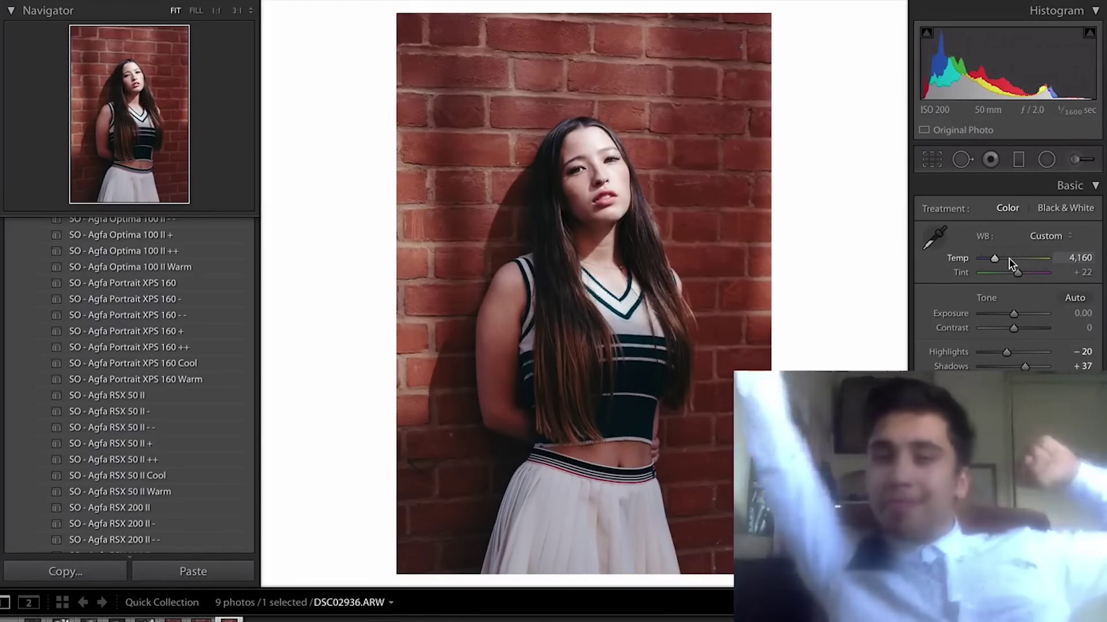